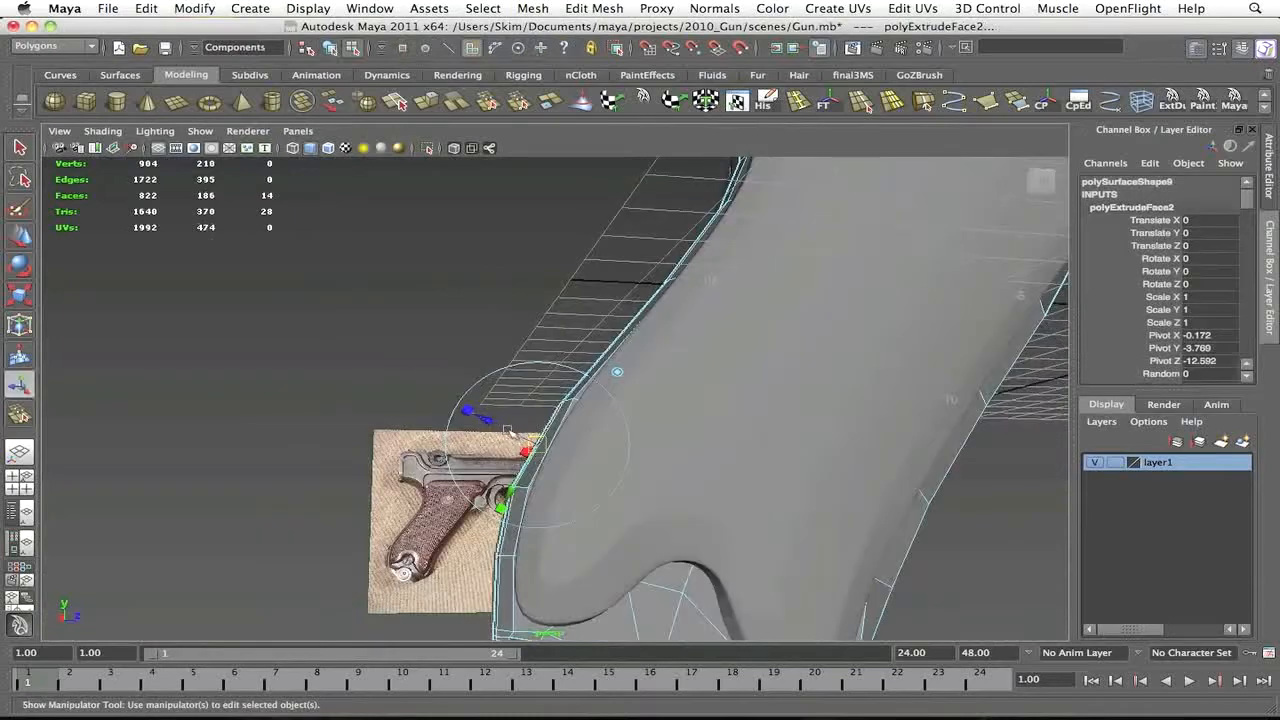
Offset the extruded faces along the grip's back edge outward to match the reference photo in the side view
{"action": "key", "text": "space"}
{"action": "left_click_drag", "start_coordinate": [588, 500], "coordinate": [735, 505]}
{"action": "key", "text": "4"}
{"action": "left_click_drag", "start_coordinate": [540, 355], "coordinate": [536, 353]}
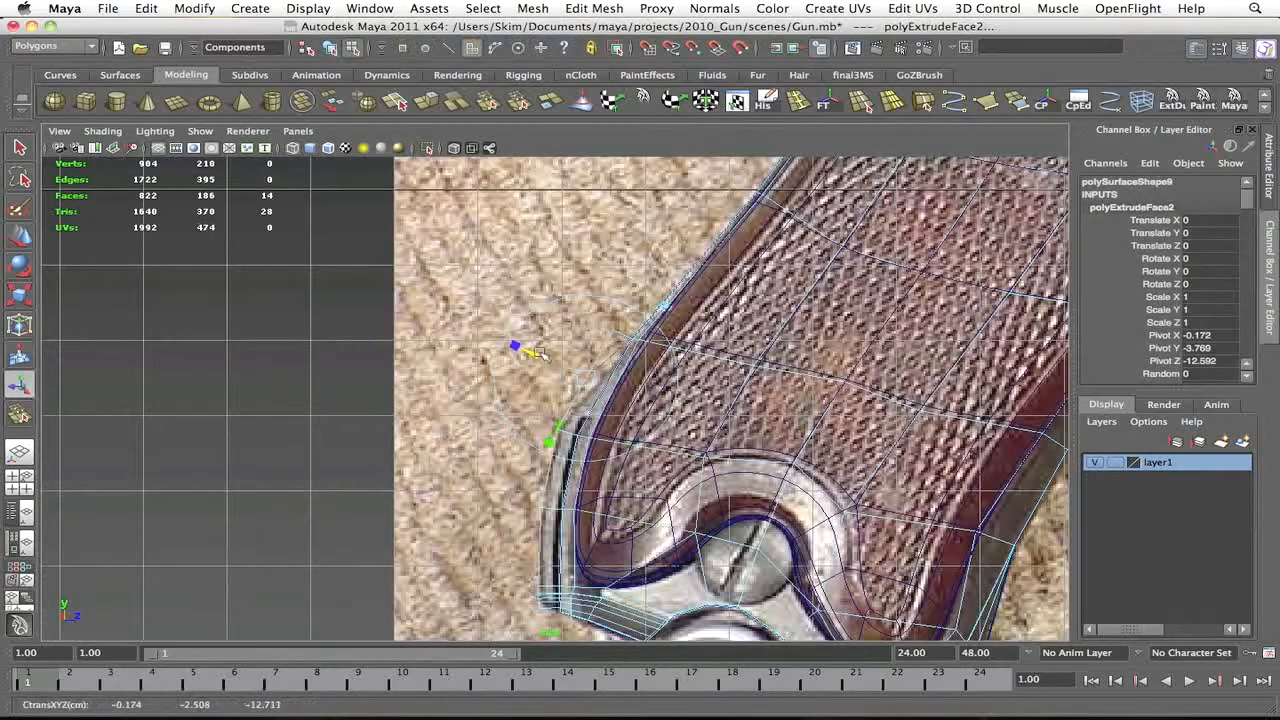
{"action": "key", "text": "5"}
{"action": "key", "text": "space"}
{"action": "mouse_move", "coordinate": [783, 475]}
{"action": "left_mouse_down"}
{"action": "mouse_move", "coordinate": [780, 434]}
{"action": "mouse_move", "coordinate": [740, 480]}
{"action": "left_mouse_up"}
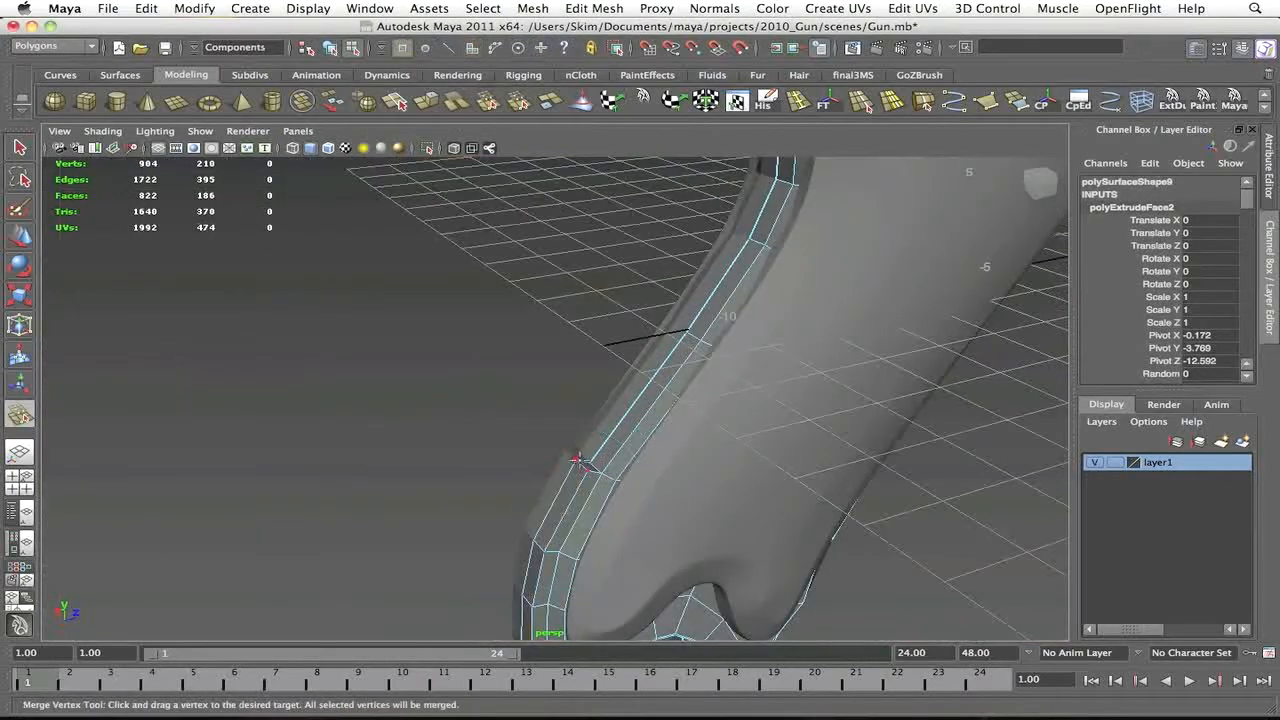
Merge the upper corner vertices of the extruded back strip into the adjoining grip edge
{"action": "right_click_drag", "start_coordinate": [597, 472], "coordinate": [590, 450], "text": "alt"}
{"action": "left_click_drag", "start_coordinate": [590, 450], "coordinate": [524, 354], "text": "alt"}
{"action": "left_click_drag", "start_coordinate": [540, 380], "coordinate": [643, 423], "text": "alt"}
{"action": "right_click_drag", "start_coordinate": [643, 423], "coordinate": [600, 430], "text": "alt"}
{"action": "middle_click_drag", "start_coordinate": [600, 430], "coordinate": [594, 450], "text": "alt"}
{"action": "right_click_drag", "start_coordinate": [594, 450], "coordinate": [615, 428], "text": "alt"}
Delete the narrow faces near the strip's lower end and merge the vertices bordering the gap
{"action": "left_click", "coordinate": [798, 101]}
{"action": "left_click_drag", "start_coordinate": [640, 380], "coordinate": [617, 347], "text": "alt"}
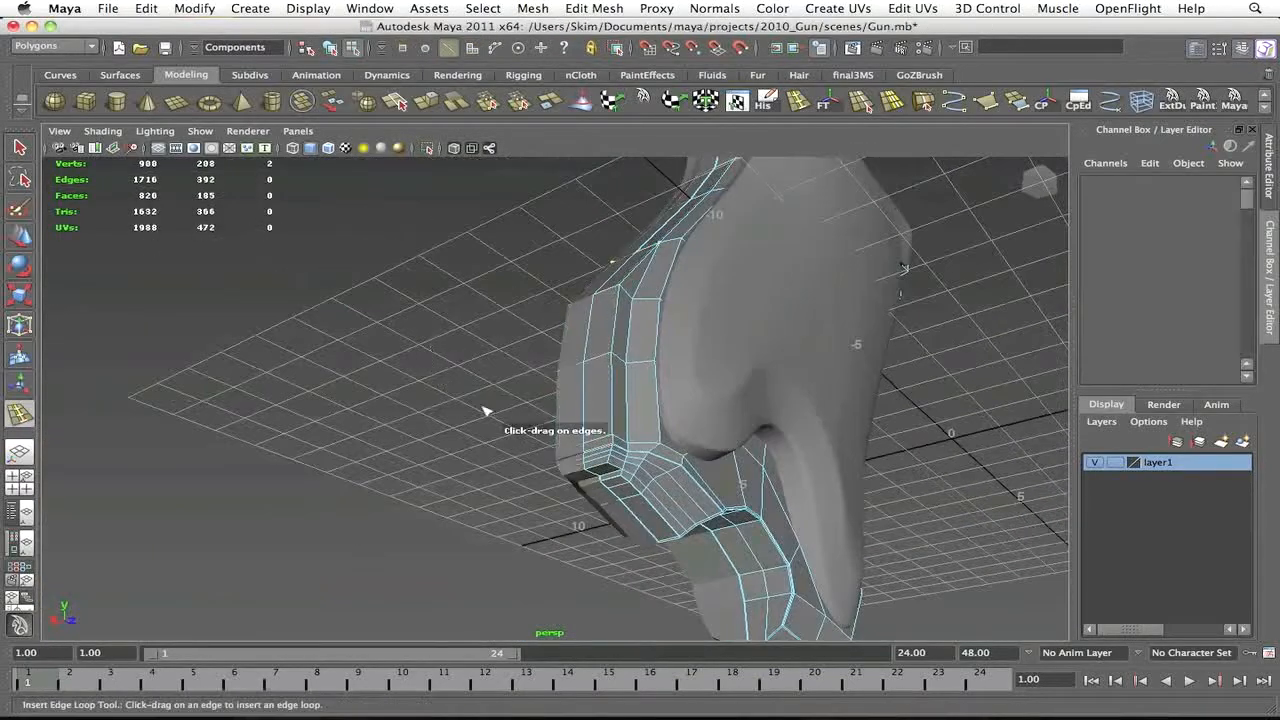
{"action": "left_click_drag", "start_coordinate": [437, 363], "coordinate": [592, 382], "text": "alt"}
{"action": "left_click_drag", "start_coordinate": [637, 429], "coordinate": [625, 385], "text": "alt"}
{"action": "middle_click_drag", "start_coordinate": [625, 385], "coordinate": [619, 370], "text": "alt"}
{"action": "right_click_drag", "start_coordinate": [619, 370], "coordinate": [650, 374], "text": "alt"}
{"action": "left_click_drag", "start_coordinate": [650, 374], "coordinate": [575, 362], "text": "alt"}
{"action": "left_click", "coordinate": [458, 101]}
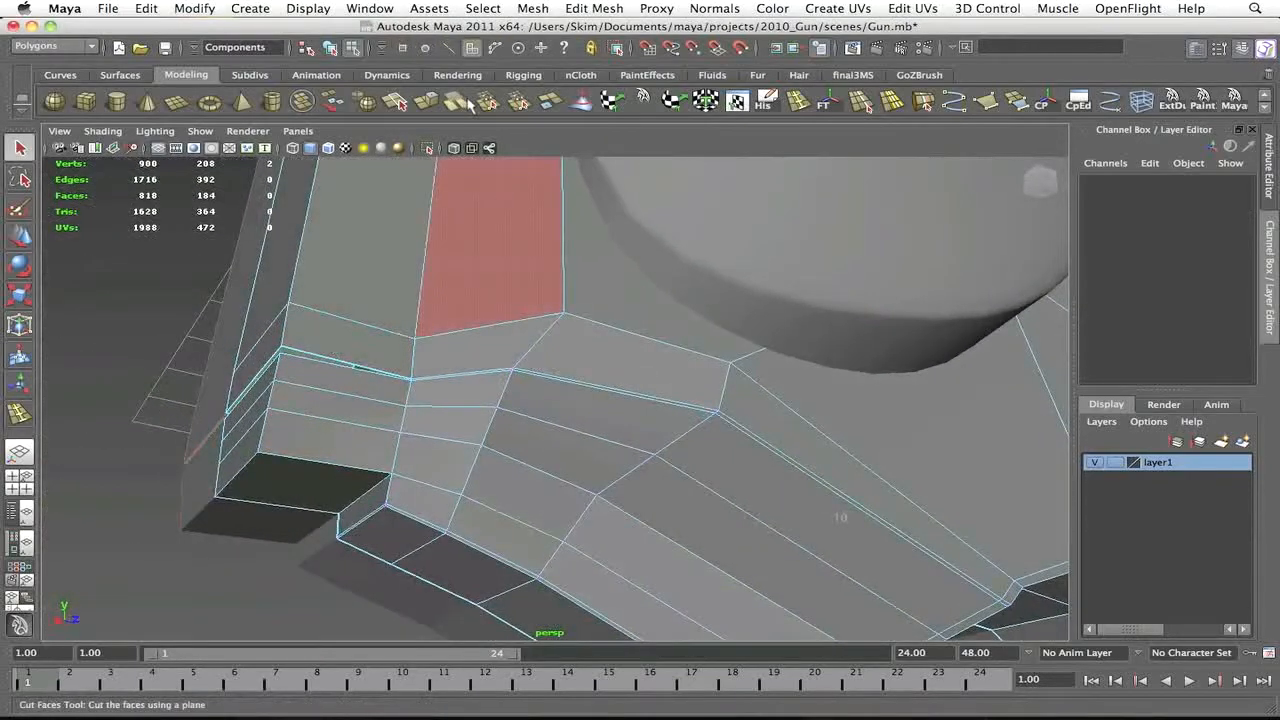
{"action": "left_click_drag", "start_coordinate": [279, 346], "coordinate": [279, 346]}
{"action": "left_click_drag", "start_coordinate": [279, 346], "coordinate": [508, 386], "text": "alt"}
{"action": "left_click_drag", "start_coordinate": [378, 360], "coordinate": [583, 497], "text": "alt"}
{"action": "key", "text": "q"}
{"action": "scroll", "coordinate": [583, 497], "scroll_direction": "down", "scroll_amount": 2}
Try to insert an edge loop lengthwise along the extruded back strip
{"action": "left_click", "coordinate": [891, 101]}
{"action": "scroll", "coordinate": [630, 385], "scroll_direction": "down", "scroll_amount": 3}
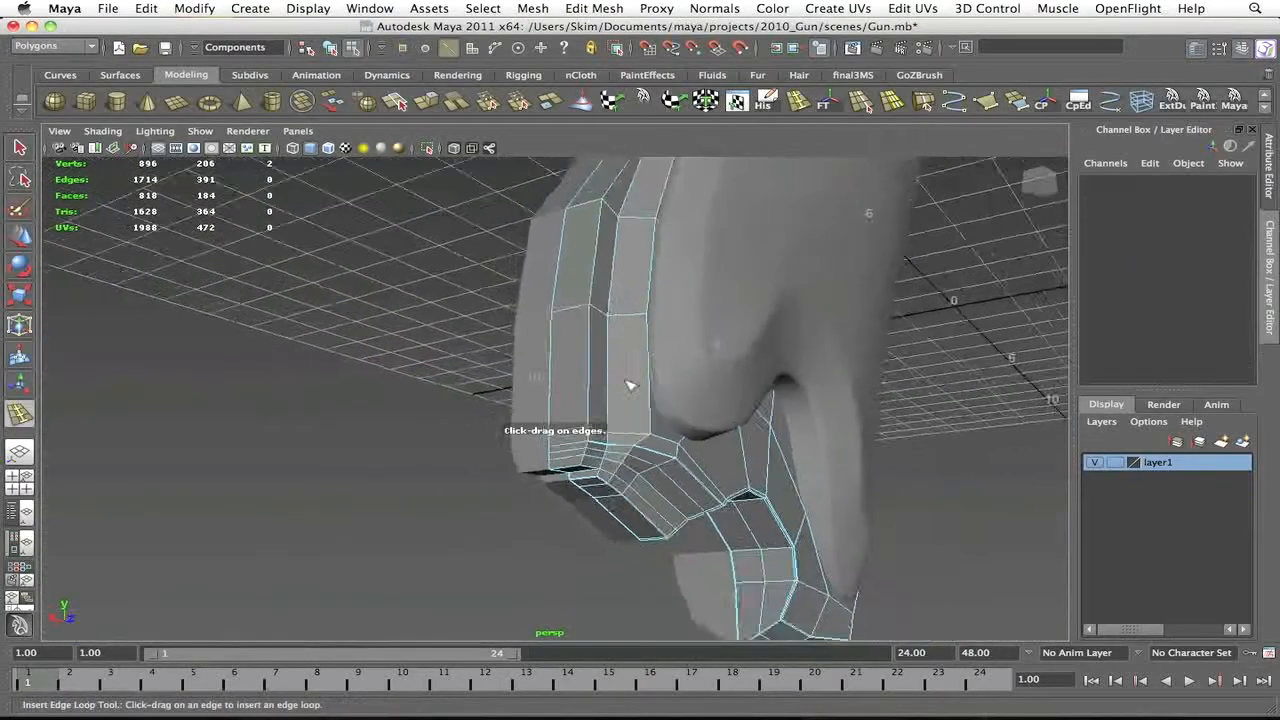
{"action": "left_click_drag", "start_coordinate": [630, 385], "coordinate": [591, 287], "text": "alt"}
{"action": "left_click", "coordinate": [558, 245]}
{"action": "left_click_drag", "start_coordinate": [558, 245], "coordinate": [443, 311], "text": "alt"}
{"action": "key", "text": "z"}
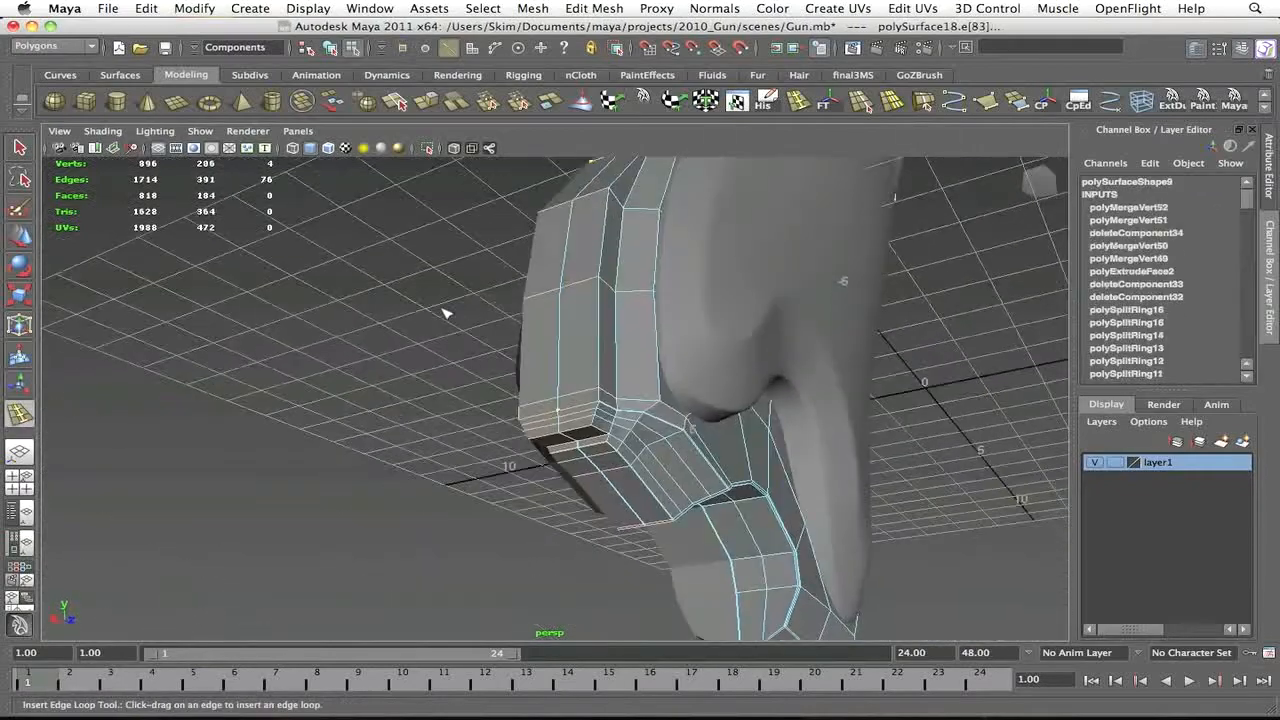
{"action": "scroll", "coordinate": [443, 311], "scroll_direction": "up", "scroll_amount": 3}
Undo the recent merges, deletion and extrusion to return to the original back-strip face selection
{"action": "key", "text": "q"}
{"action": "middle_click_drag", "start_coordinate": [480, 431], "coordinate": [375, 491], "text": "alt"}
{"action": "left_click", "coordinate": [455, 478]}
{"action": "key", "text": "z"}
{"action": "key", "text": "z"}
{"action": "key", "text": "z"}
{"action": "key", "text": "z"}
{"action": "key", "text": "z"}
{"action": "key", "text": "z"}
{"action": "key", "text": "z"}
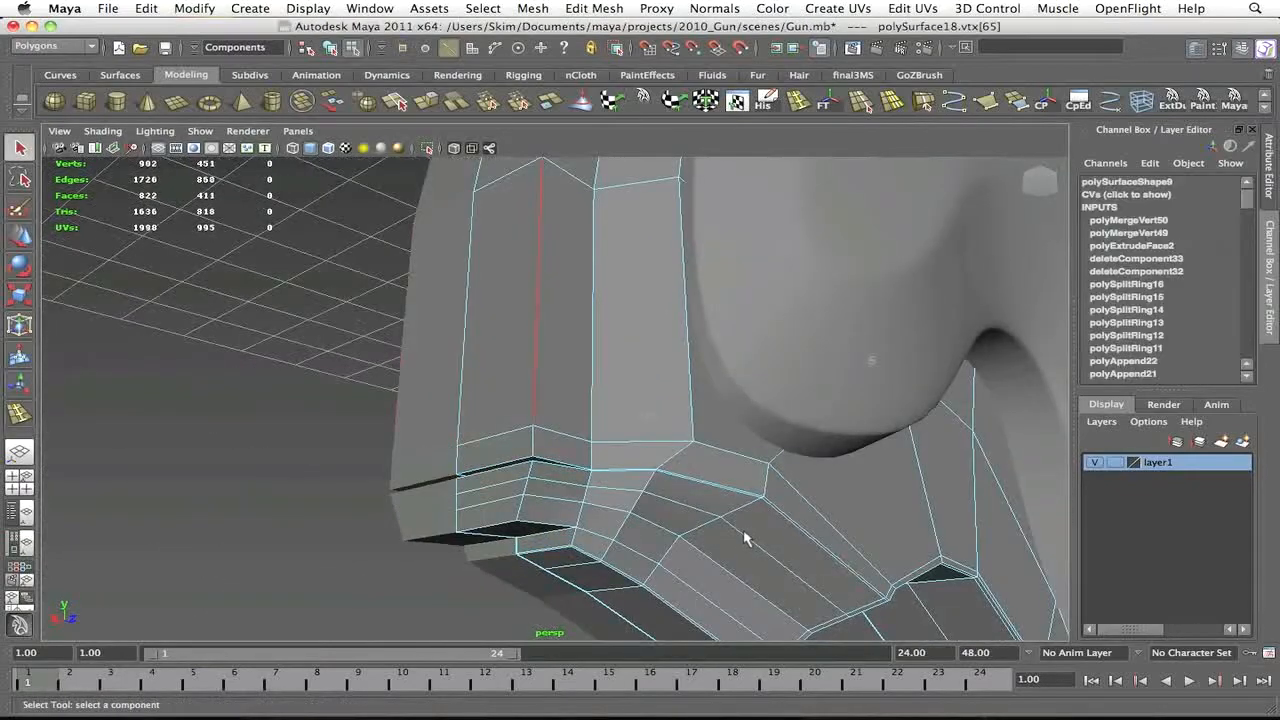
{"action": "key", "text": "z"}
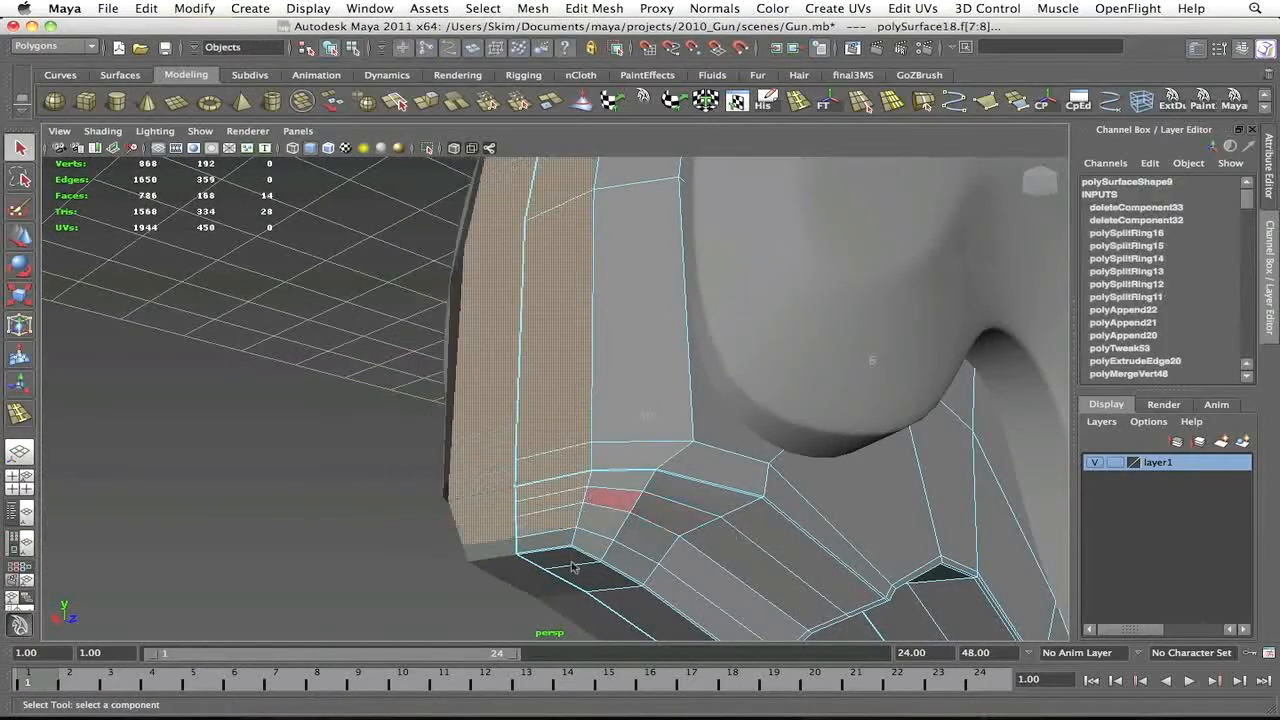
Add the bottom end faces to the back-strip face selection and extrude the selected faces
{"action": "left_click_drag", "start_coordinate": [572, 562], "coordinate": [596, 471], "text": "alt"}
{"action": "scroll", "coordinate": [620, 410], "scroll_direction": "up", "scroll_amount": 2}
{"action": "left_click", "coordinate": [633, 366], "text": "shift"}
{"action": "scroll", "coordinate": [655, 380], "scroll_direction": "down", "scroll_amount": 5}
{"action": "left_click_drag", "start_coordinate": [661, 384], "coordinate": [523, 409], "text": "alt"}
{"action": "key", "text": "g"}
{"action": "left_click_drag", "start_coordinate": [466, 314], "coordinate": [445, 314]}
{"action": "left_click_drag", "start_coordinate": [514, 397], "coordinate": [573, 419], "text": "alt"}
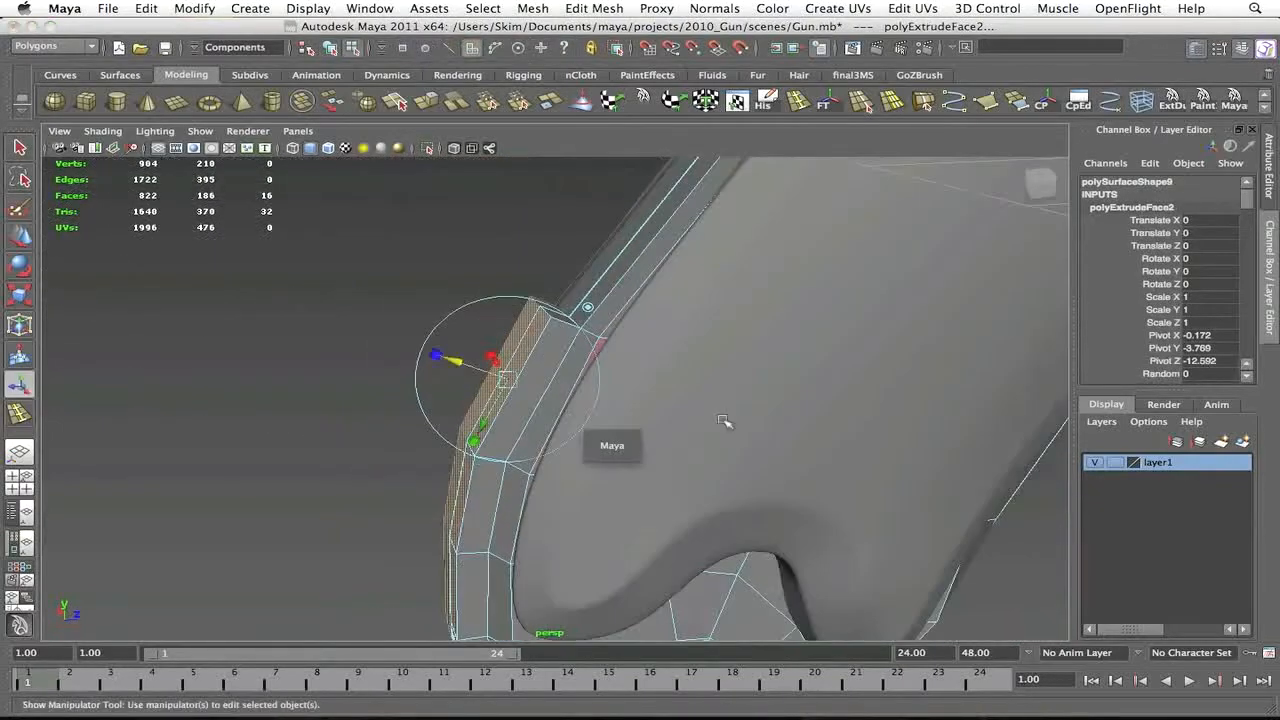
Offset the new extrusion outward along its normal until it matches the grip outline in the side-view reference photo
{"action": "left_click_drag", "start_coordinate": [729, 441], "coordinate": [626, 446]}
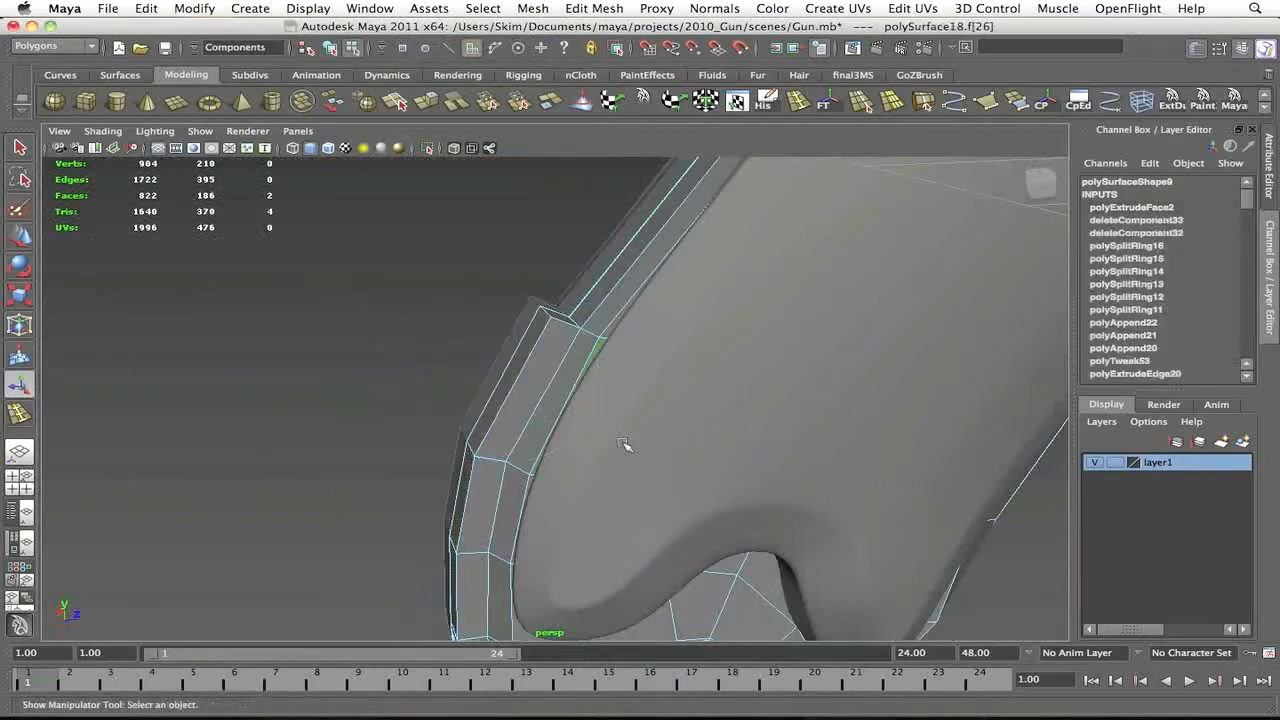
{"action": "key", "text": "z"}
{"action": "left_click_drag", "start_coordinate": [308, 398], "coordinate": [626, 428]}
{"action": "key", "text": "4"}
{"action": "left_click_drag", "start_coordinate": [522, 350], "coordinate": [535, 355]}
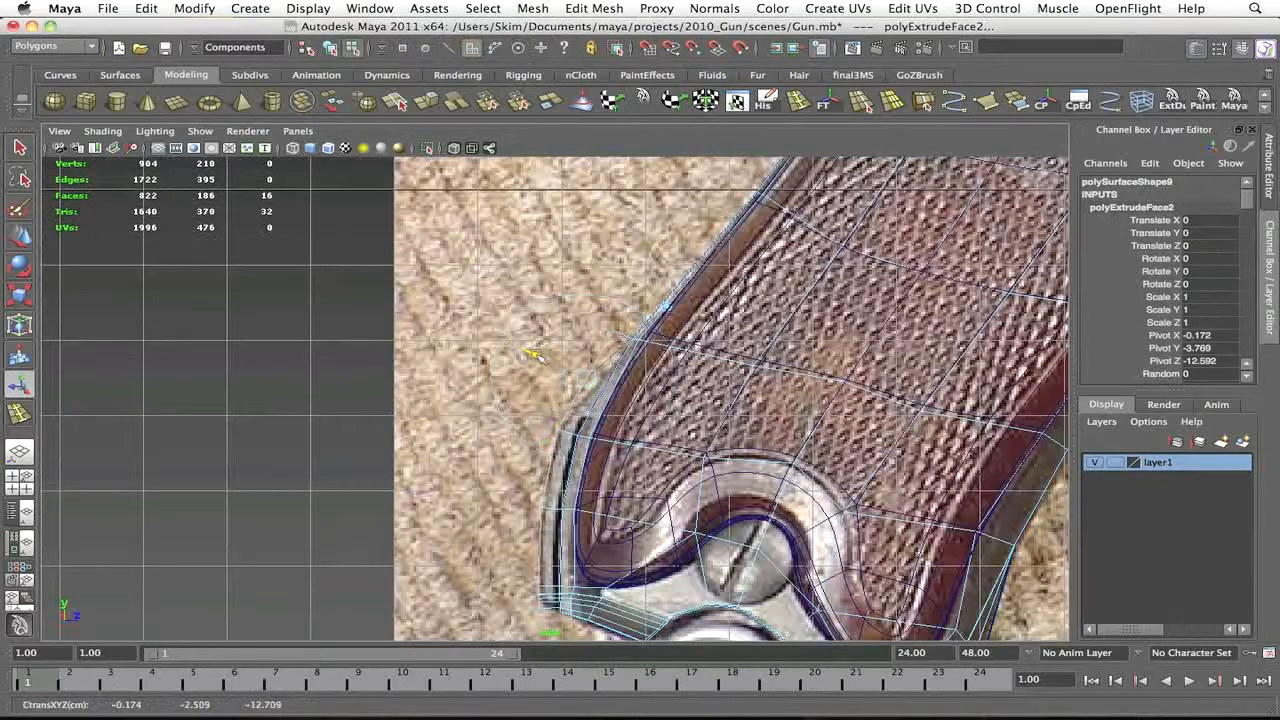
{"action": "key", "text": "5"}
{"action": "left_click_drag", "start_coordinate": [636, 280], "coordinate": [636, 278]}
Merge the upper corner vertices of the new extrusion into the grip's back edge
{"action": "left_click", "coordinate": [489, 104]}
{"action": "mouse_move", "coordinate": [536, 190]}
{"action": "left_mouse_down", "text": "alt"}
{"action": "mouse_move", "coordinate": [574, 367]}
{"action": "mouse_move", "coordinate": [532, 314]}
{"action": "left_mouse_up", "text": "alt"}
{"action": "key", "text": "4"}
{"action": "mouse_move", "coordinate": [531, 314]}
{"action": "left_mouse_down"}
{"action": "mouse_move", "coordinate": [551, 358]}
{"action": "mouse_move", "coordinate": [548, 434]}
{"action": "left_mouse_up"}
{"action": "key", "text": "5"}
{"action": "right_click_drag", "start_coordinate": [548, 434], "coordinate": [586, 404]}
{"action": "key", "text": "q"}
{"action": "mouse_move", "coordinate": [586, 404]}
{"action": "left_mouse_down", "text": "alt"}
{"action": "mouse_move", "coordinate": [433, 405]}
{"action": "mouse_move", "coordinate": [543, 366]}
{"action": "mouse_move", "coordinate": [531, 402]}
{"action": "left_mouse_up", "text": "alt"}
{"action": "left_click", "coordinate": [432, 405]}
{"action": "left_click", "coordinate": [531, 402]}
{"action": "right_click_drag", "start_coordinate": [531, 402], "coordinate": [640, 370], "text": "alt"}
Try to insert an edge loop through the extruded strip and its lower end
{"action": "left_click", "coordinate": [797, 103]}
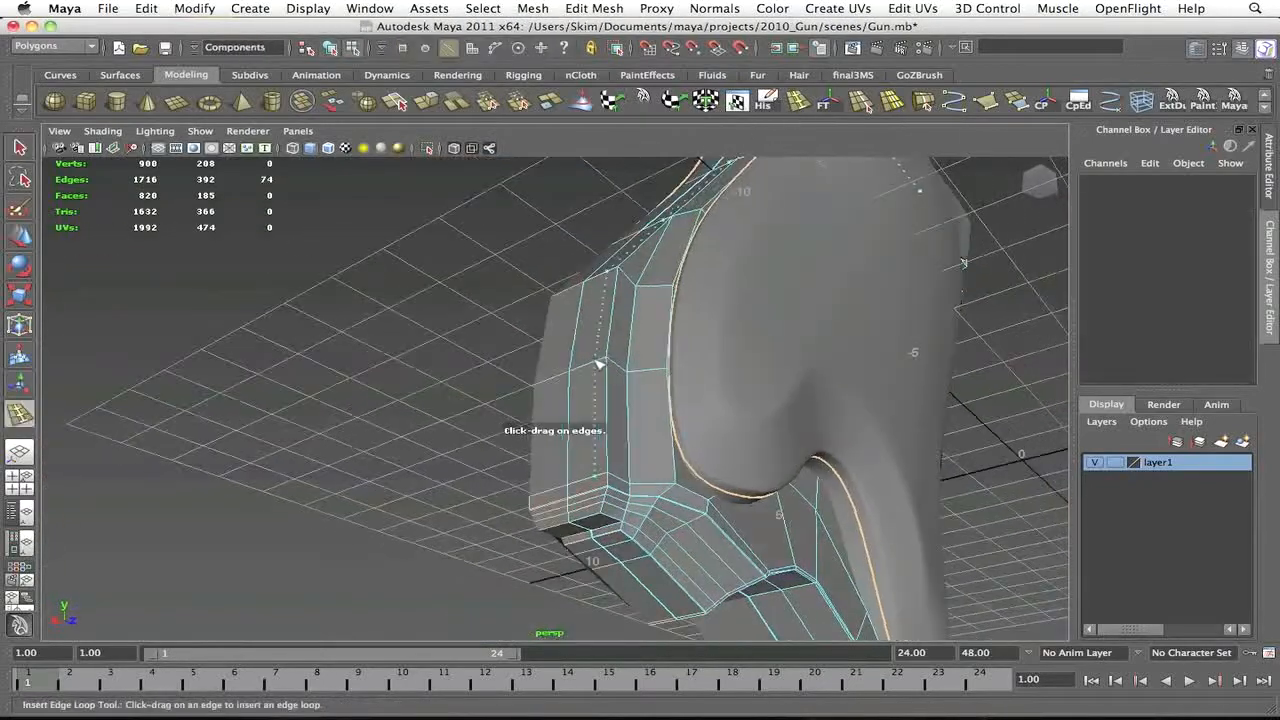
{"action": "left_click_drag", "start_coordinate": [559, 379], "coordinate": [555, 378]}
{"action": "key", "text": "z"}
{"action": "left_click_drag", "start_coordinate": [555, 378], "coordinate": [483, 366], "text": "alt"}
{"action": "right_click_drag", "start_coordinate": [483, 366], "coordinate": [580, 429], "text": "alt"}
{"action": "left_click_drag", "start_coordinate": [580, 429], "coordinate": [642, 394], "text": "alt"}
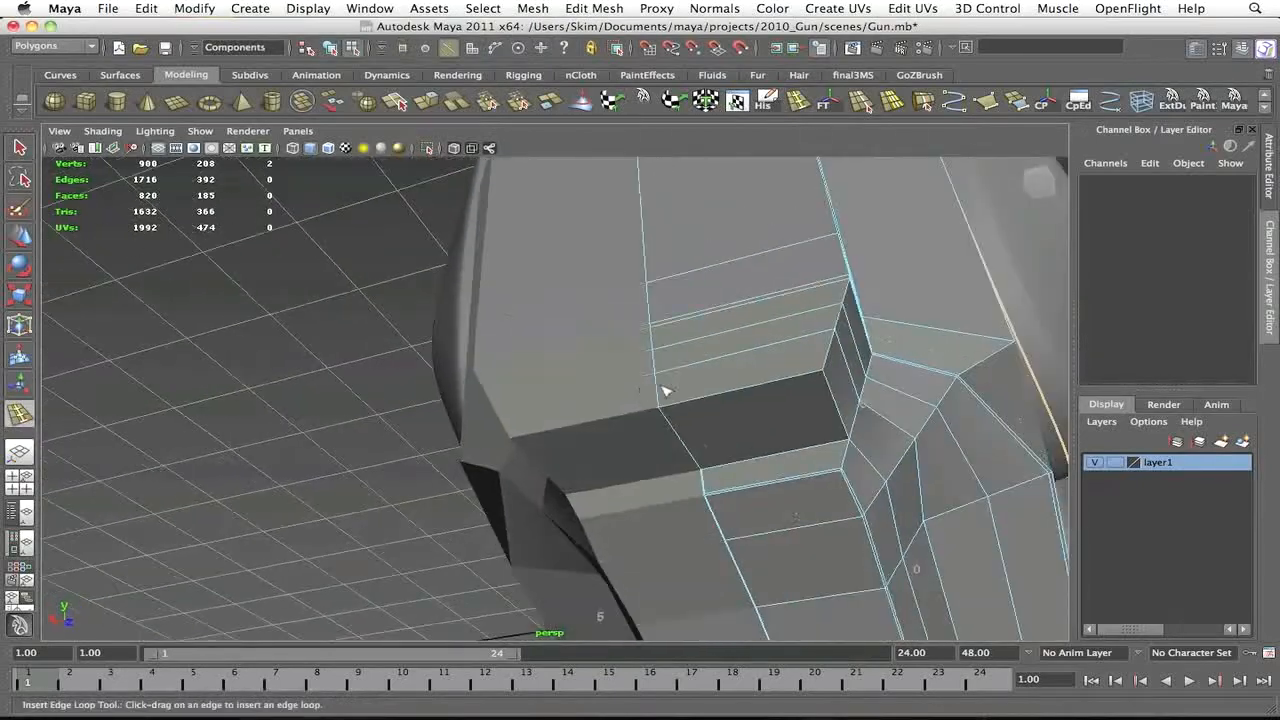
{"action": "left_click_drag", "start_coordinate": [775, 384], "coordinate": [775, 384]}
{"action": "left_click_drag", "start_coordinate": [775, 384], "coordinate": [723, 394], "text": "alt"}
{"action": "key", "text": "z"}
{"action": "key", "text": "q"}
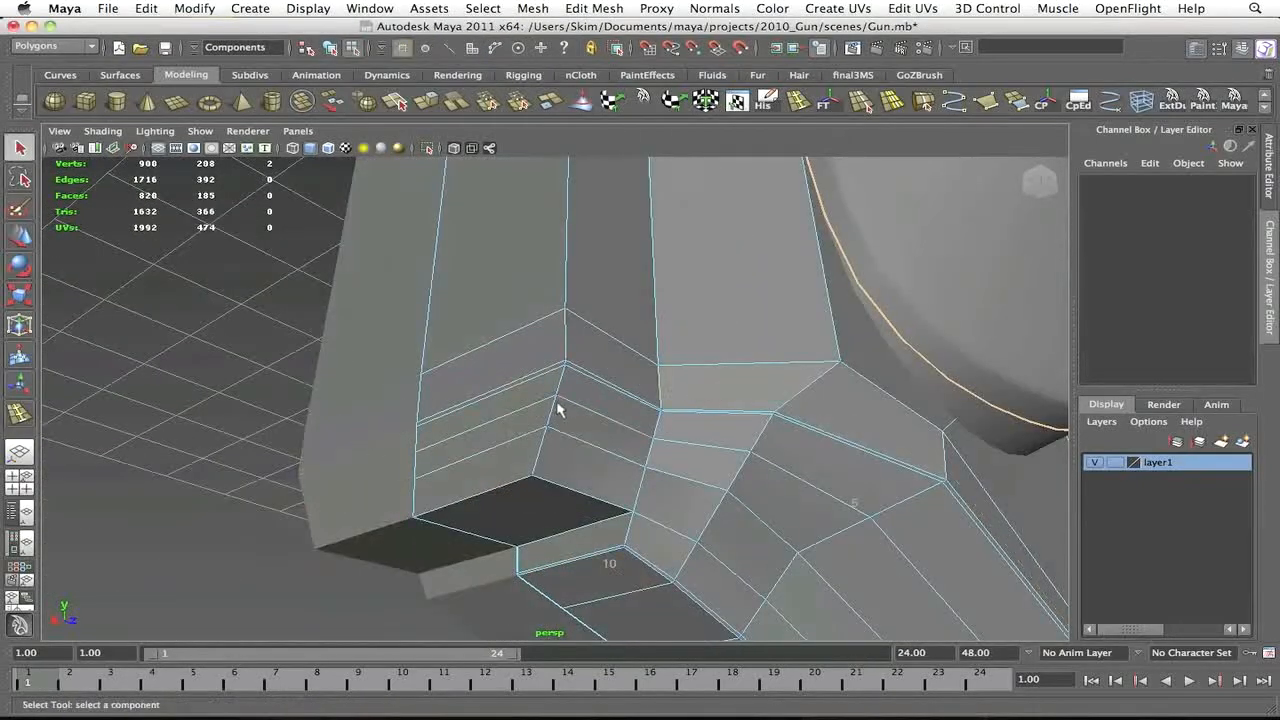
Select the grip frame half as an object and isolate it in the perspective view
{"action": "left_click_drag", "start_coordinate": [556, 406], "coordinate": [517, 489], "text": "alt"}
{"action": "right_click_drag", "start_coordinate": [517, 489], "coordinate": [586, 431], "text": "alt"}
{"action": "key", "text": "F8"}
{"action": "left_click", "coordinate": [586, 431]}
{"action": "left_click", "coordinate": [427, 148]}
Delete the inner faces of the extruded strip along the frame's mirror seam
{"action": "left_click_drag", "start_coordinate": [560, 330], "coordinate": [730, 320], "text": "alt"}
{"action": "right_click_drag", "start_coordinate": [730, 320], "coordinate": [791, 430], "text": "alt"}
{"action": "double_click", "coordinate": [783, 314]}
{"action": "right_click_drag", "start_coordinate": [783, 314], "coordinate": [700, 330], "text": "alt"}
{"action": "left_click_drag", "start_coordinate": [700, 330], "coordinate": [866, 294], "text": "alt"}
{"action": "key", "text": "Delete"}
{"action": "left_click_drag", "start_coordinate": [789, 337], "coordinate": [597, 297], "text": "alt"}
{"action": "key", "text": "z"}
{"action": "key", "text": "z"}
{"action": "left_click_drag", "start_coordinate": [780, 470], "coordinate": [608, 410], "text": "alt"}
{"action": "left_click_drag", "start_coordinate": [645, 274], "coordinate": [750, 127], "text": "alt"}
{"action": "key", "text": "Delete"}
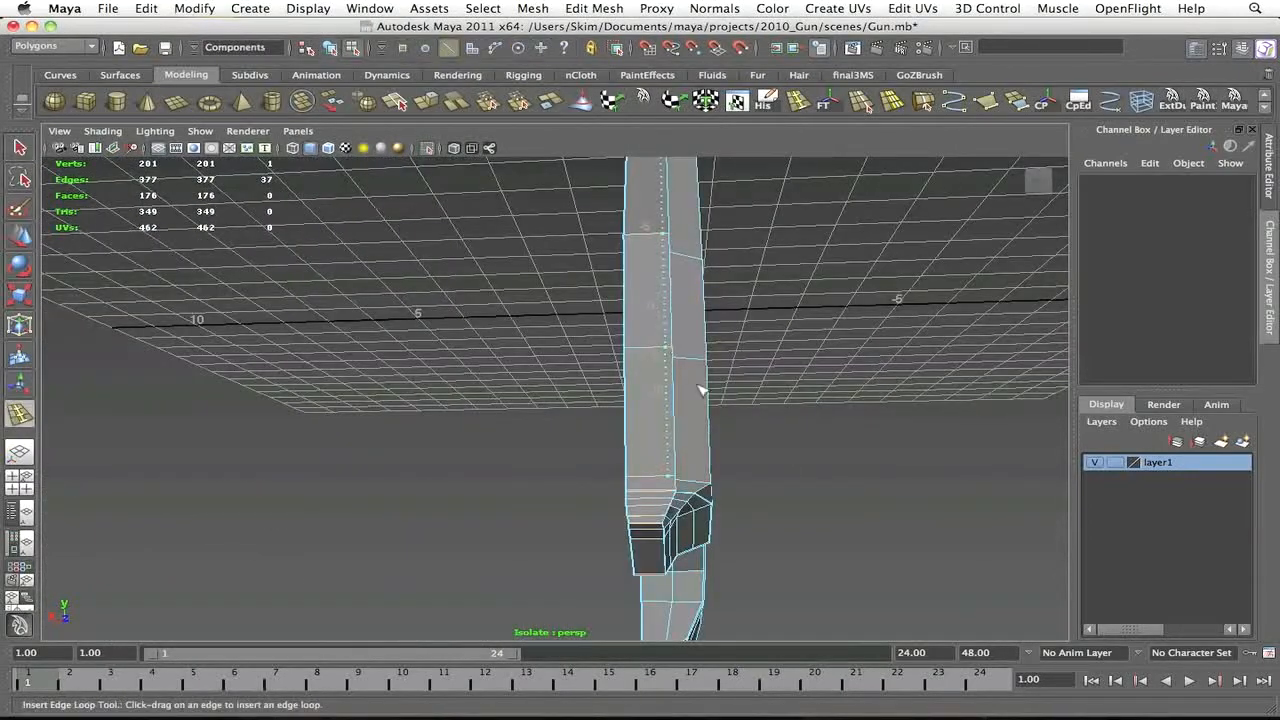
Append a polygon to close the narrow gap near the lower end of the extruded strip
{"action": "left_click_drag", "start_coordinate": [701, 390], "coordinate": [701, 390]}
{"action": "left_click_drag", "start_coordinate": [701, 390], "coordinate": [626, 440], "text": "alt"}
{"action": "right_click_drag", "start_coordinate": [626, 440], "coordinate": [580, 434], "text": "alt"}
{"action": "left_click_drag", "start_coordinate": [580, 434], "coordinate": [644, 430], "text": "alt"}
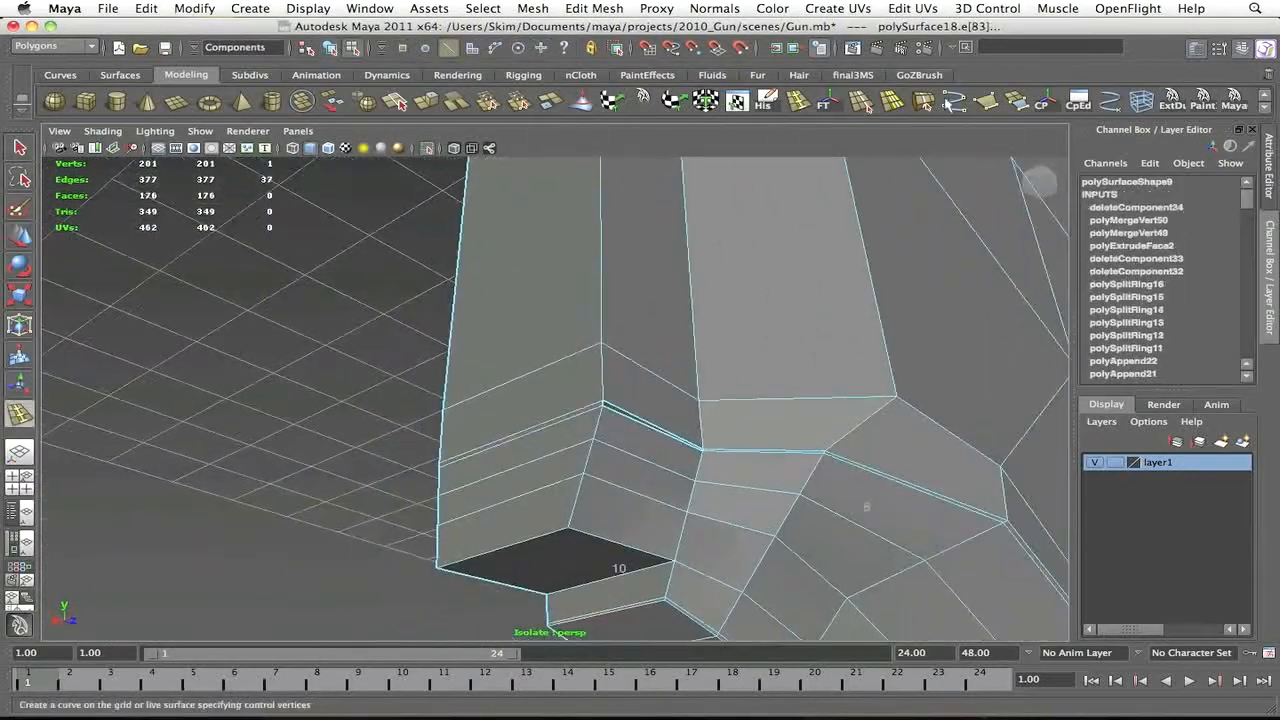
{"action": "key", "text": "Return"}
{"action": "middle_click_drag", "start_coordinate": [624, 418], "coordinate": [686, 420], "text": "alt"}
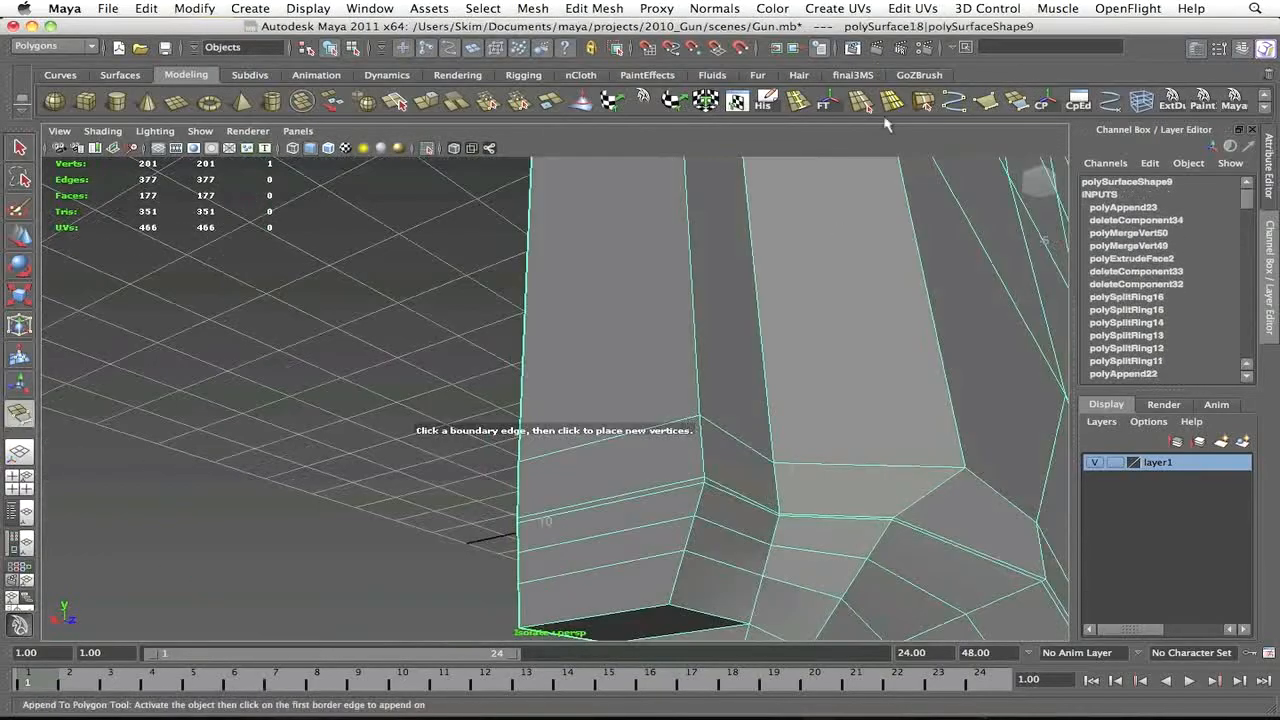
Insert an edge loop along the extruded strip close to its outer corner edge
{"action": "left_click_drag", "start_coordinate": [366, 465], "coordinate": [565, 423], "text": "alt"}
{"action": "left_click_drag", "start_coordinate": [720, 260], "coordinate": [590, 360], "text": "alt"}
{"action": "left_click", "coordinate": [798, 104]}
{"action": "left_click_drag", "start_coordinate": [700, 340], "coordinate": [629, 354], "text": "alt"}
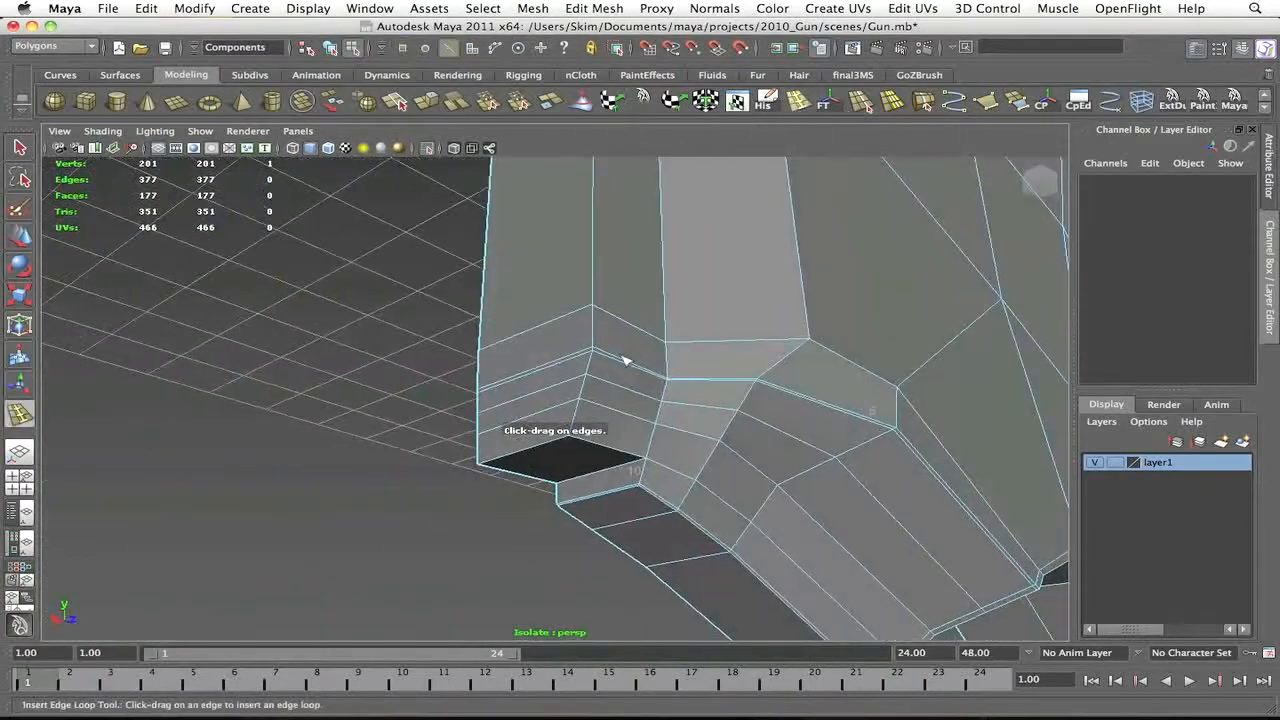
{"action": "left_click", "coordinate": [597, 348]}
{"action": "right_click_drag", "start_coordinate": [597, 348], "coordinate": [611, 323], "text": "alt"}
{"action": "left_click_drag", "start_coordinate": [611, 323], "coordinate": [577, 451], "text": "alt"}
{"action": "right_click_drag", "start_coordinate": [577, 451], "coordinate": [589, 380], "text": "alt"}
Examine the frame half in smooth preview, both shaded and in wireframe
{"action": "key", "text": "2"}
{"action": "key", "text": "q"}
{"action": "key", "text": "3"}
{"action": "left_click", "coordinate": [486, 357]}
{"action": "left_click_drag", "start_coordinate": [486, 357], "coordinate": [577, 431], "text": "alt"}
{"action": "left_click", "coordinate": [577, 431]}
{"action": "key", "text": "4"}
{"action": "left_click", "coordinate": [574, 486]}
{"action": "left_click", "coordinate": [565, 482]}
{"action": "key", "text": "5"}
{"action": "left_click", "coordinate": [490, 450]}
{"action": "mouse_move", "coordinate": [490, 450]}
{"action": "left_mouse_down", "text": "alt"}
{"action": "mouse_move", "coordinate": [377, 400]}
{"action": "mouse_move", "coordinate": [477, 423]}
{"action": "mouse_move", "coordinate": [571, 406]}
{"action": "left_mouse_up", "text": "alt"}
{"action": "key", "text": "1"}
Insert a second supporting edge loop along the back strip's side faces and check it in smooth preview
{"action": "key", "text": "y"}
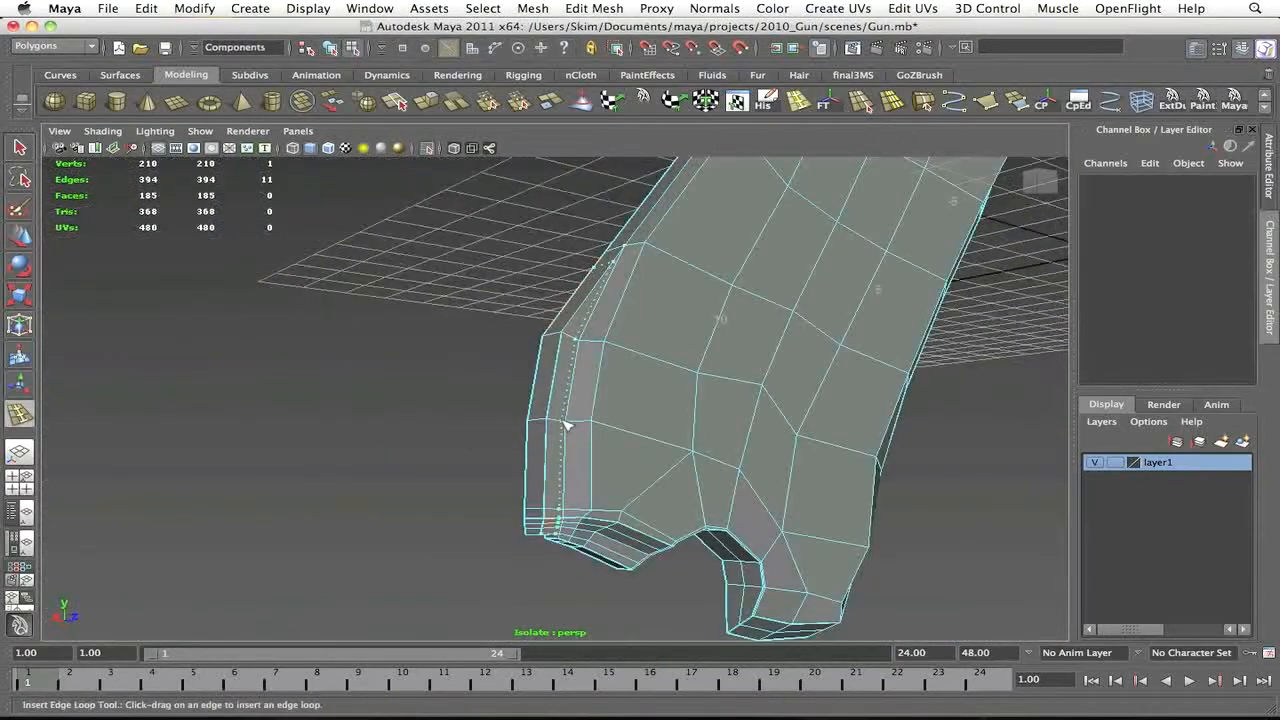
{"action": "key", "text": "F8"}
{"action": "key", "text": "3"}
{"action": "left_click", "coordinate": [463, 323]}
{"action": "mouse_move", "coordinate": [463, 323]}
{"action": "left_mouse_down", "text": "alt"}
{"action": "mouse_move", "coordinate": [684, 310]}
{"action": "mouse_move", "coordinate": [470, 330]}
{"action": "left_mouse_up", "text": "alt"}
{"action": "left_click", "coordinate": [576, 431]}
{"action": "right_click_drag", "start_coordinate": [576, 431], "coordinate": [596, 425], "text": "alt"}
{"action": "key", "text": "1"}
Split the faces around the recess at the grip's lower end with edges close to its border
{"action": "left_click_drag", "start_coordinate": [597, 425], "coordinate": [625, 423], "text": "alt"}
{"action": "key", "text": "y"}
{"action": "left_click_drag", "start_coordinate": [607, 471], "coordinate": [718, 473], "text": "alt"}
{"action": "key", "text": "q"}
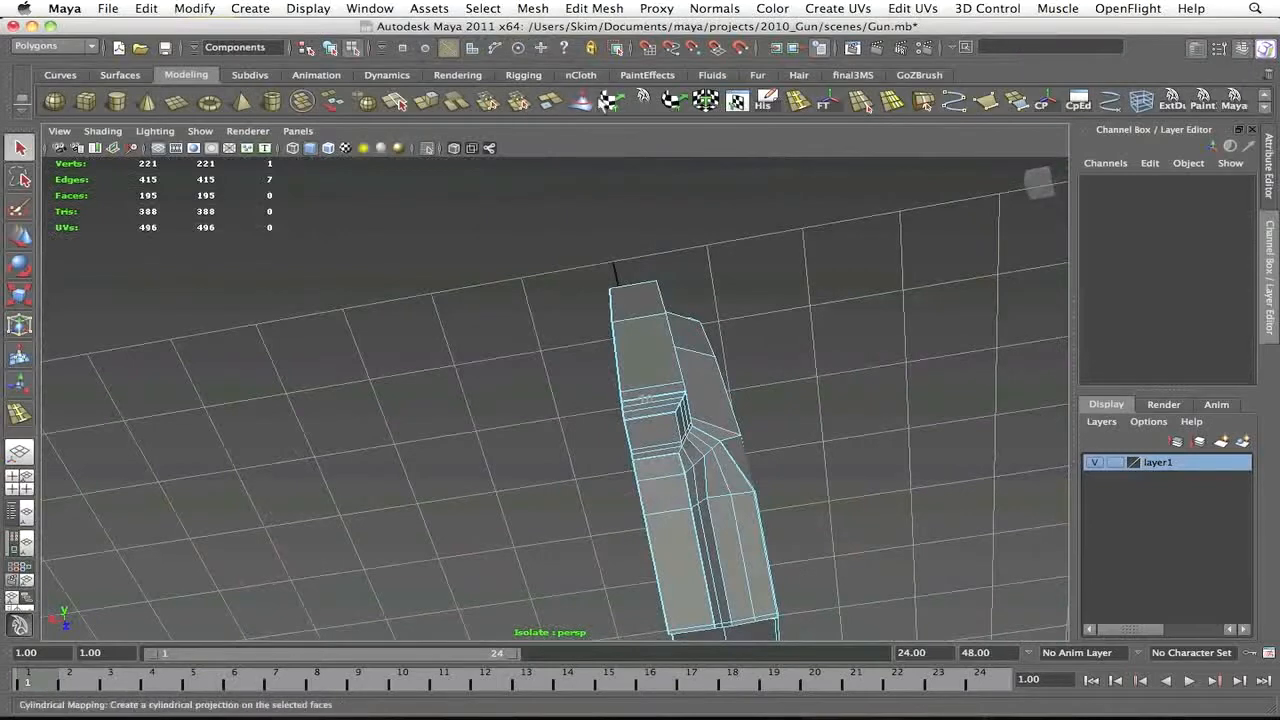
{"action": "middle_click_drag", "start_coordinate": [690, 450], "coordinate": [551, 383], "text": "alt"}
{"action": "scroll", "coordinate": [551, 383], "scroll_direction": "up", "scroll_amount": 6}
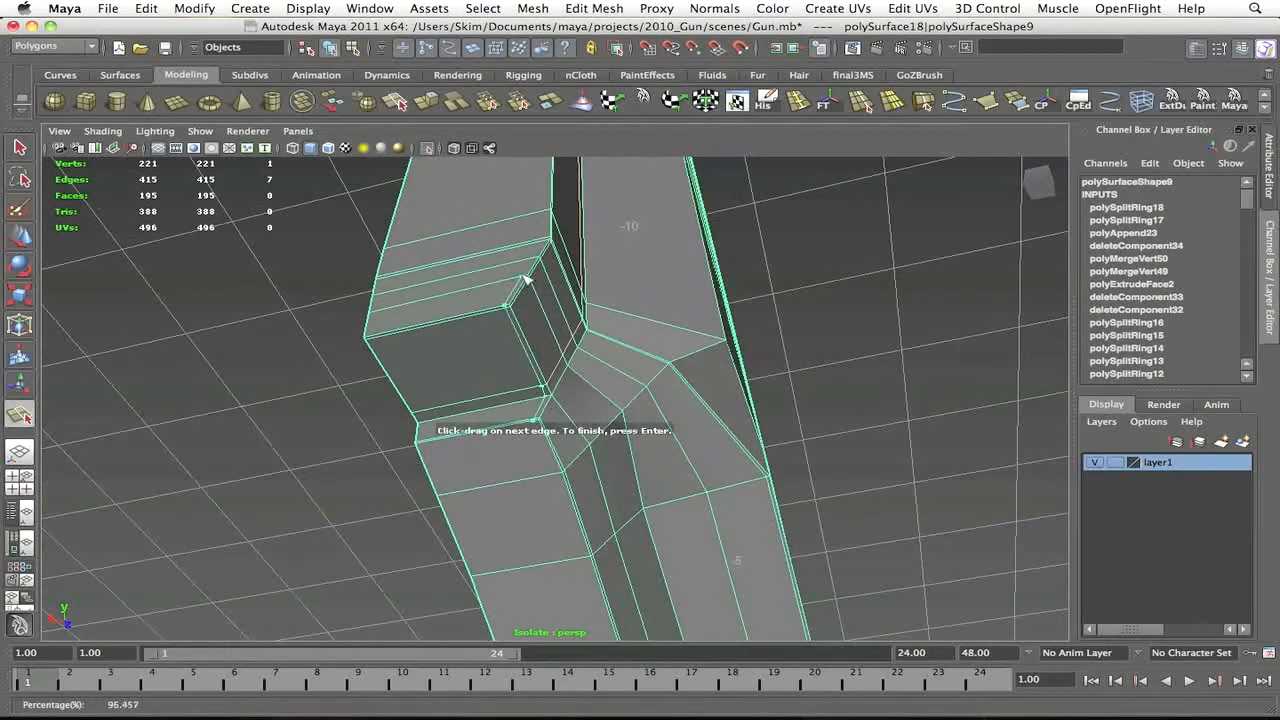
{"action": "left_click_drag", "start_coordinate": [514, 303], "coordinate": [557, 224], "text": "alt"}
{"action": "left_click_drag", "start_coordinate": [557, 224], "coordinate": [848, 430], "text": "alt"}
Try to insert an edge loop around the frame half and inspect it at the upper end
{"action": "right_click_drag", "start_coordinate": [634, 449], "coordinate": [700, 500], "text": "alt"}
{"action": "middle_click_drag", "start_coordinate": [500, 530], "coordinate": [560, 630], "text": "alt"}
{"action": "left_click_drag", "start_coordinate": [751, 366], "coordinate": [700, 385], "text": "alt"}
{"action": "middle_click_drag", "start_coordinate": [700, 385], "coordinate": [630, 398], "text": "alt"}
{"action": "left_click_drag", "start_coordinate": [630, 398], "coordinate": [676, 503], "text": "alt"}
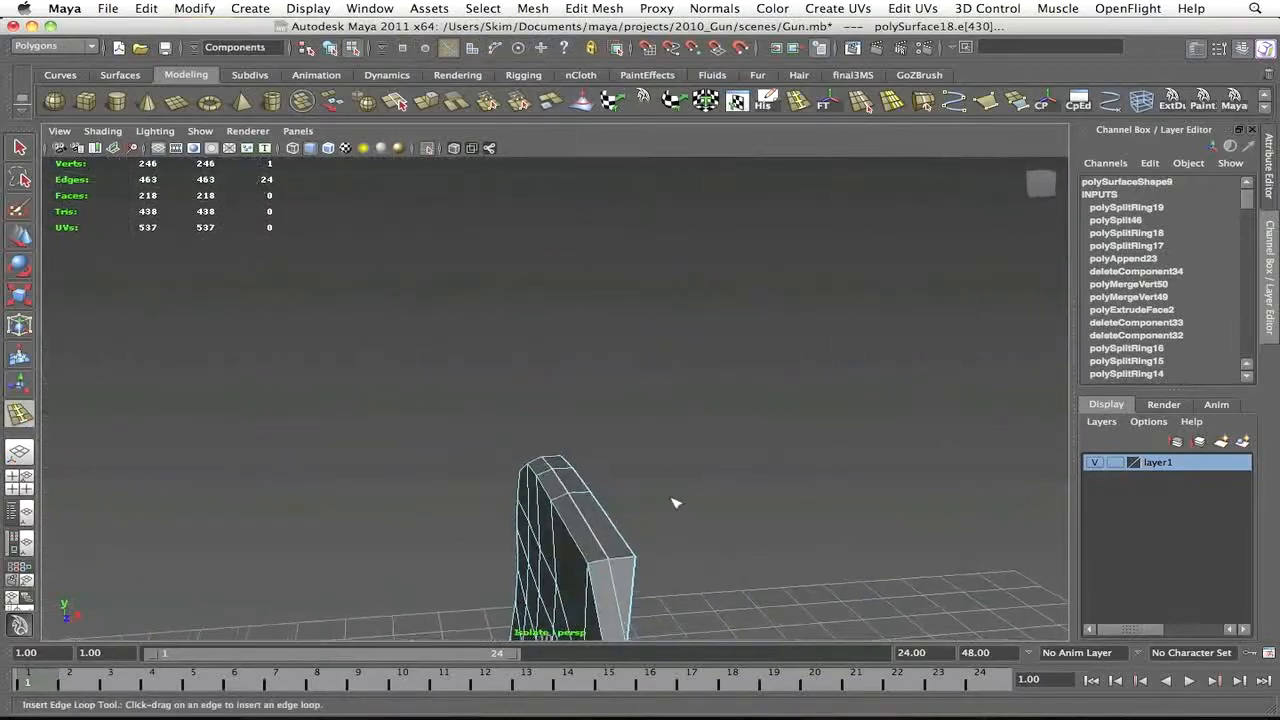
{"action": "left_click", "coordinate": [428, 148]}
{"action": "left_click_drag", "start_coordinate": [540, 420], "coordinate": [530, 306], "text": "alt"}
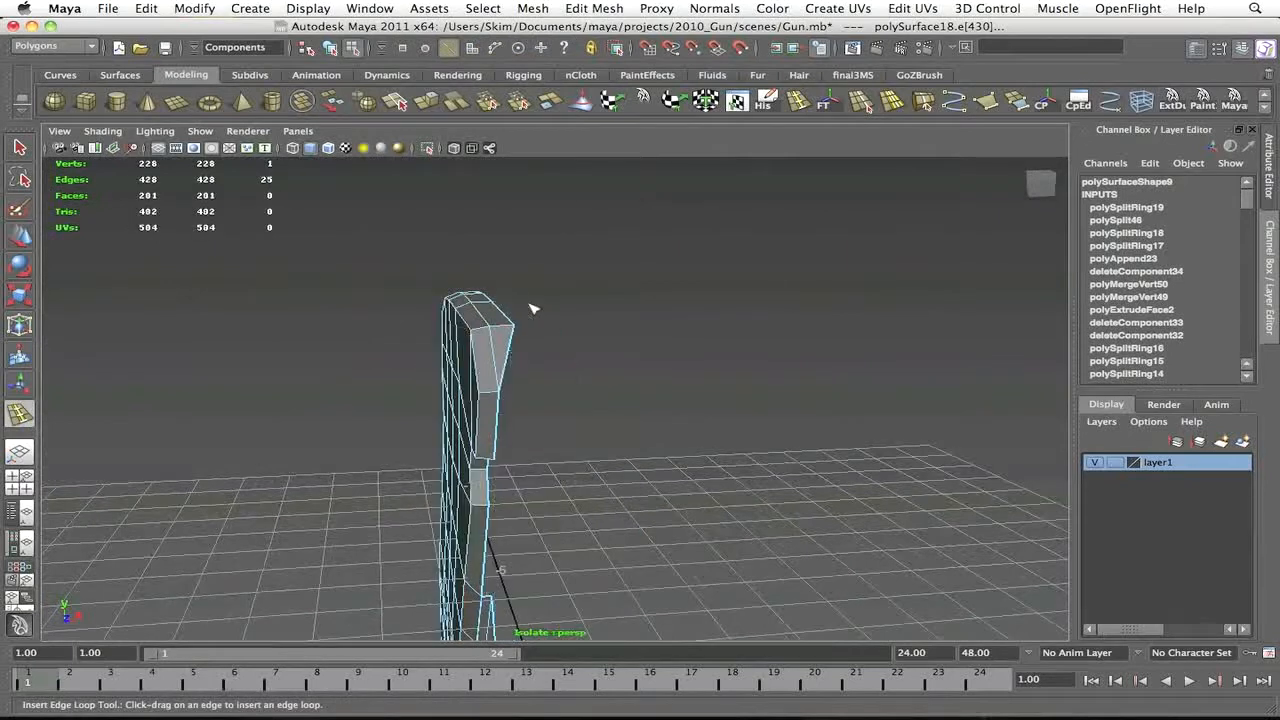
Add a vertex on the border edge at the frame's upper end and move it sideways along X
{"action": "key", "text": "F8"}
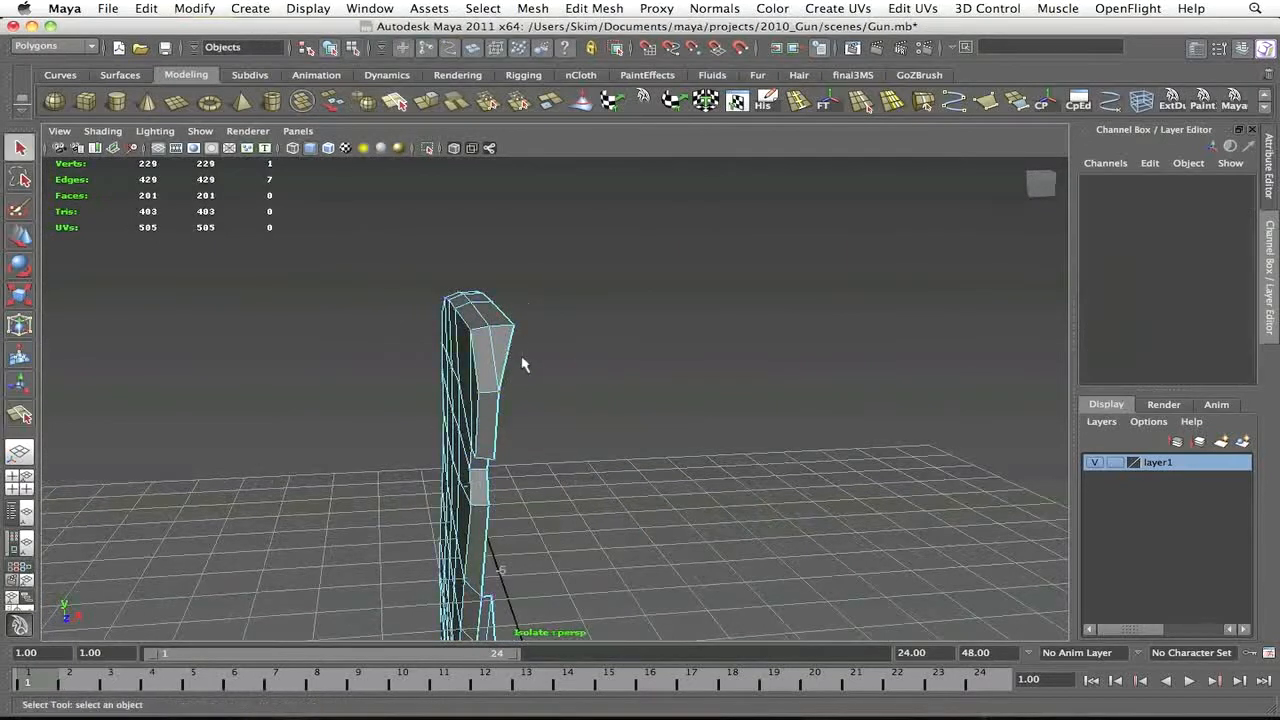
{"action": "left_click_drag", "start_coordinate": [456, 208], "coordinate": [547, 345], "text": "alt"}
{"action": "key", "text": "w"}
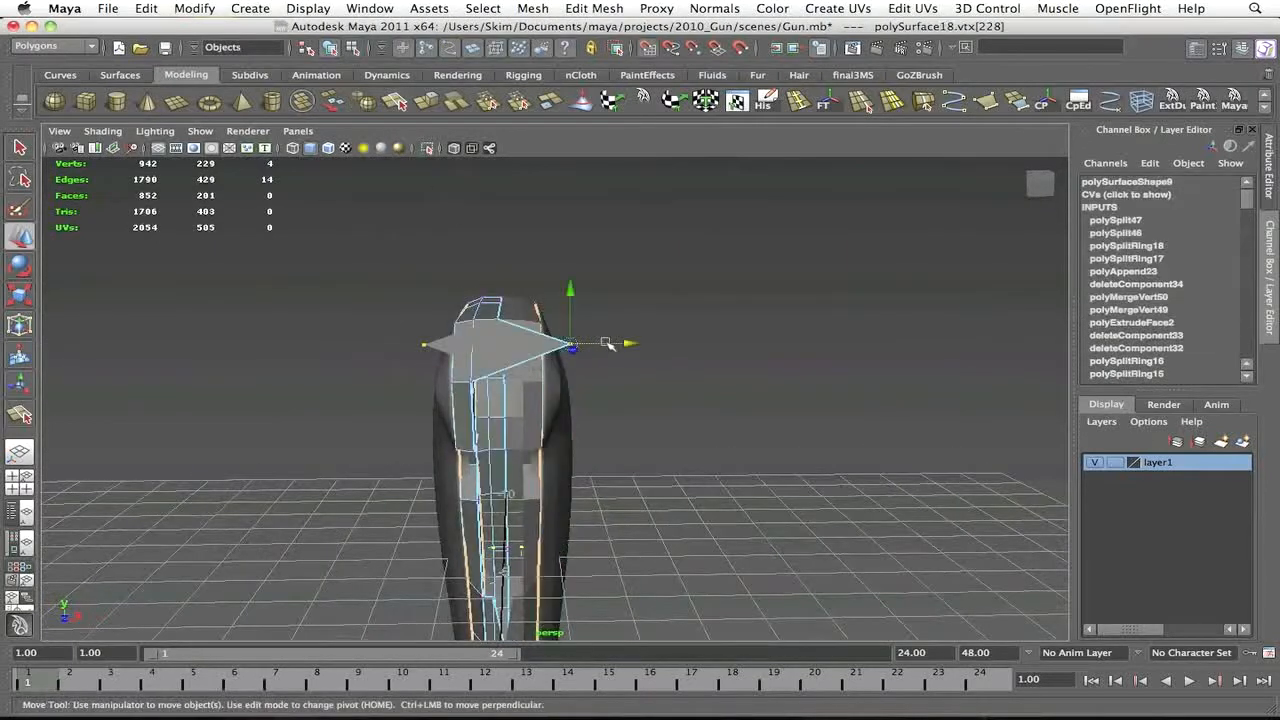
Insert an edge loop lengthwise along the back of the grip frame, beside the recessed strip
{"action": "left_click_drag", "start_coordinate": [502, 347], "coordinate": [709, 420], "text": "alt"}
{"action": "left_click", "coordinate": [798, 101]}
{"action": "left_click_drag", "start_coordinate": [680, 320], "coordinate": [528, 402], "text": "alt"}
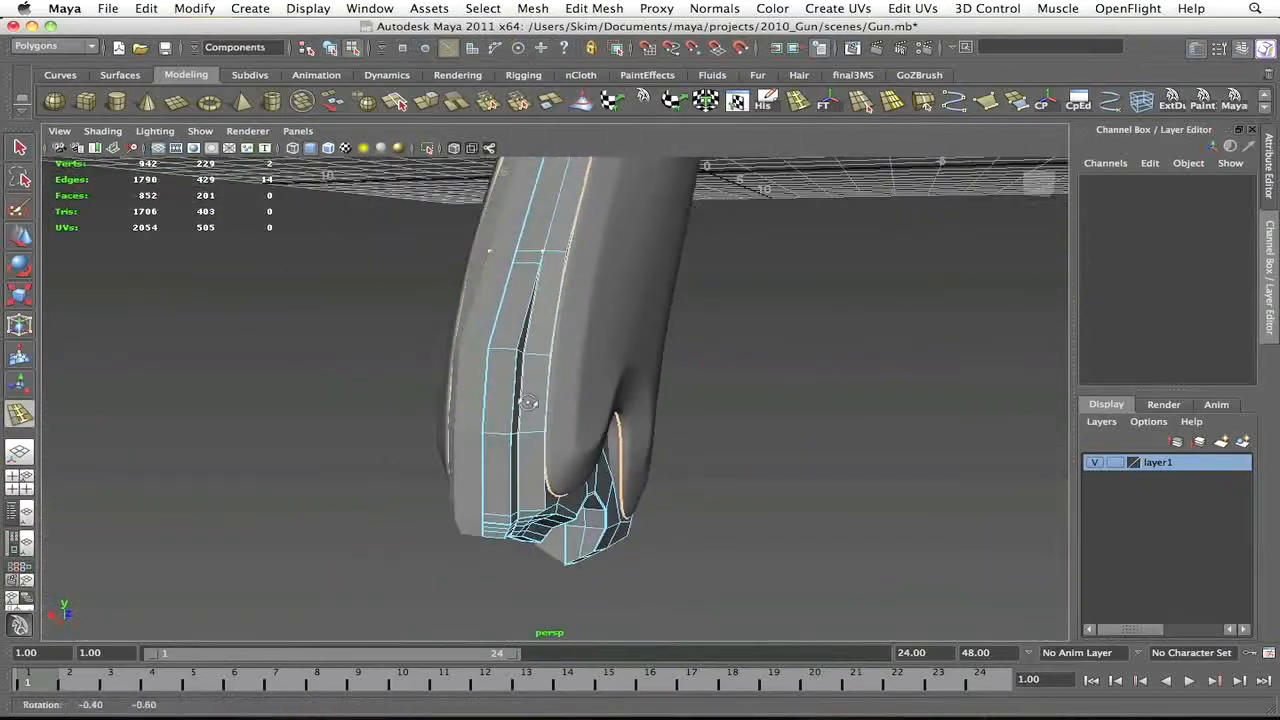
{"action": "left_click", "coordinate": [547, 314]}
{"action": "left_click_drag", "start_coordinate": [547, 318], "coordinate": [534, 350], "text": "alt"}
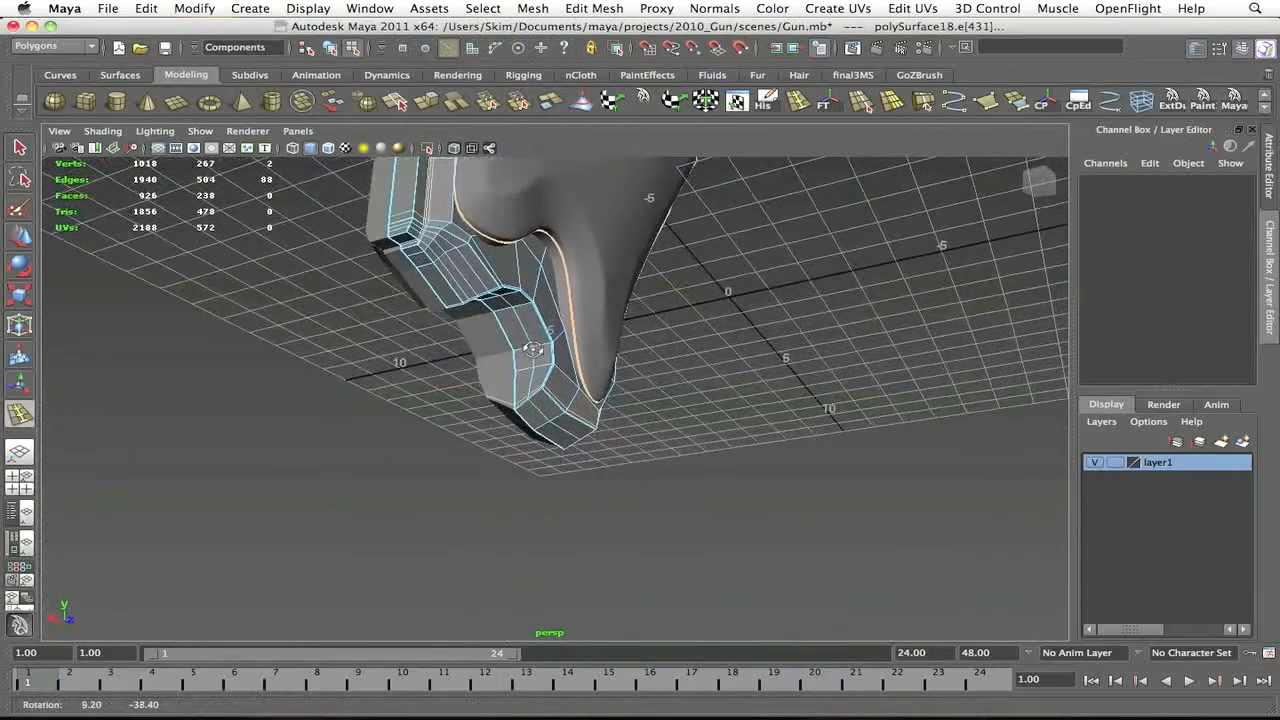
Inspect the latest edge loop at the frame's lower end and undo it
{"action": "right_click_drag", "start_coordinate": [534, 350], "coordinate": [597, 457], "text": "alt"}
{"action": "middle_click_drag", "start_coordinate": [545, 460], "coordinate": [598, 442], "text": "alt"}
{"action": "right_click_drag", "start_coordinate": [600, 446], "coordinate": [671, 455], "text": "alt"}
{"action": "mouse_move", "coordinate": [545, 450]}
{"action": "middle_mouse_down", "text": "alt"}
{"action": "mouse_move", "coordinate": [614, 443]}
{"action": "mouse_move", "coordinate": [534, 428]}
{"action": "middle_mouse_up", "text": "alt"}
{"action": "scroll", "coordinate": [534, 428], "scroll_direction": "up", "scroll_amount": 2}
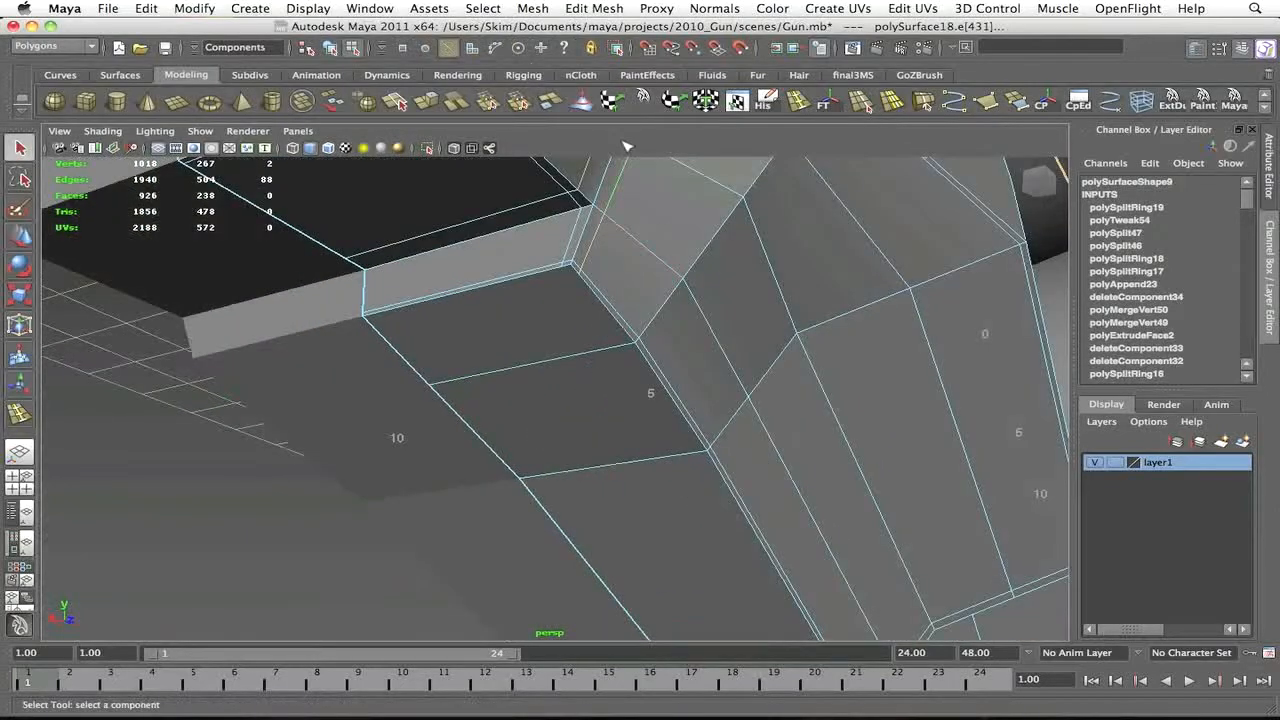
{"action": "key", "text": "ctrl+z"}
{"action": "left_click", "coordinate": [628, 348]}
Insert an edge loop around the frame just above its stepped lower end, and split the face at the step's corner
{"action": "scroll", "coordinate": [628, 348], "scroll_direction": "down", "scroll_amount": 5}
{"action": "left_click_drag", "start_coordinate": [654, 320], "coordinate": [648, 320], "text": "alt"}
{"action": "key", "text": "4"}
{"action": "key", "text": "5"}
{"action": "key", "text": "F8"}
{"action": "left_click", "coordinate": [320, 310]}
{"action": "mouse_move", "coordinate": [320, 310]}
{"action": "left_mouse_down", "text": "alt"}
{"action": "mouse_move", "coordinate": [291, 326]}
{"action": "mouse_move", "coordinate": [350, 330]}
{"action": "left_mouse_up", "text": "alt"}
{"action": "scroll", "coordinate": [574, 378], "scroll_direction": "up", "scroll_amount": 3}
{"action": "left_click_drag", "start_coordinate": [575, 378], "coordinate": [632, 386]}
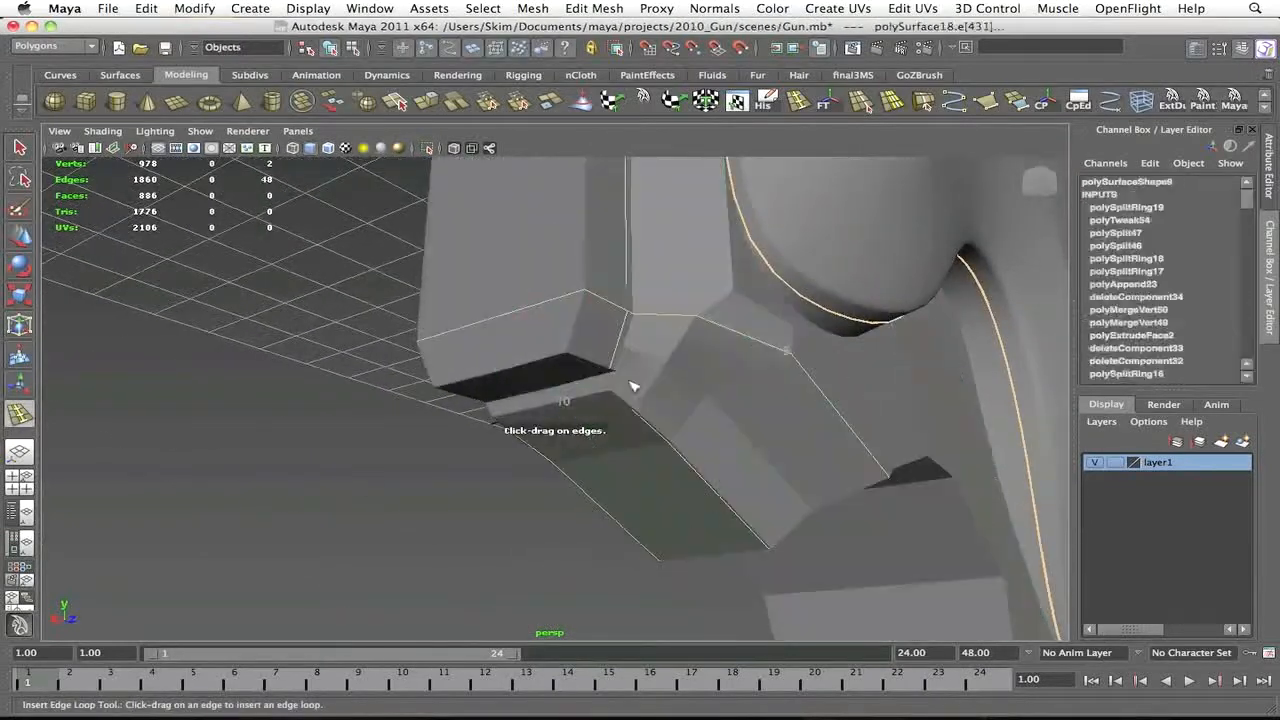
{"action": "scroll", "coordinate": [594, 346], "scroll_direction": "up", "scroll_amount": 5}
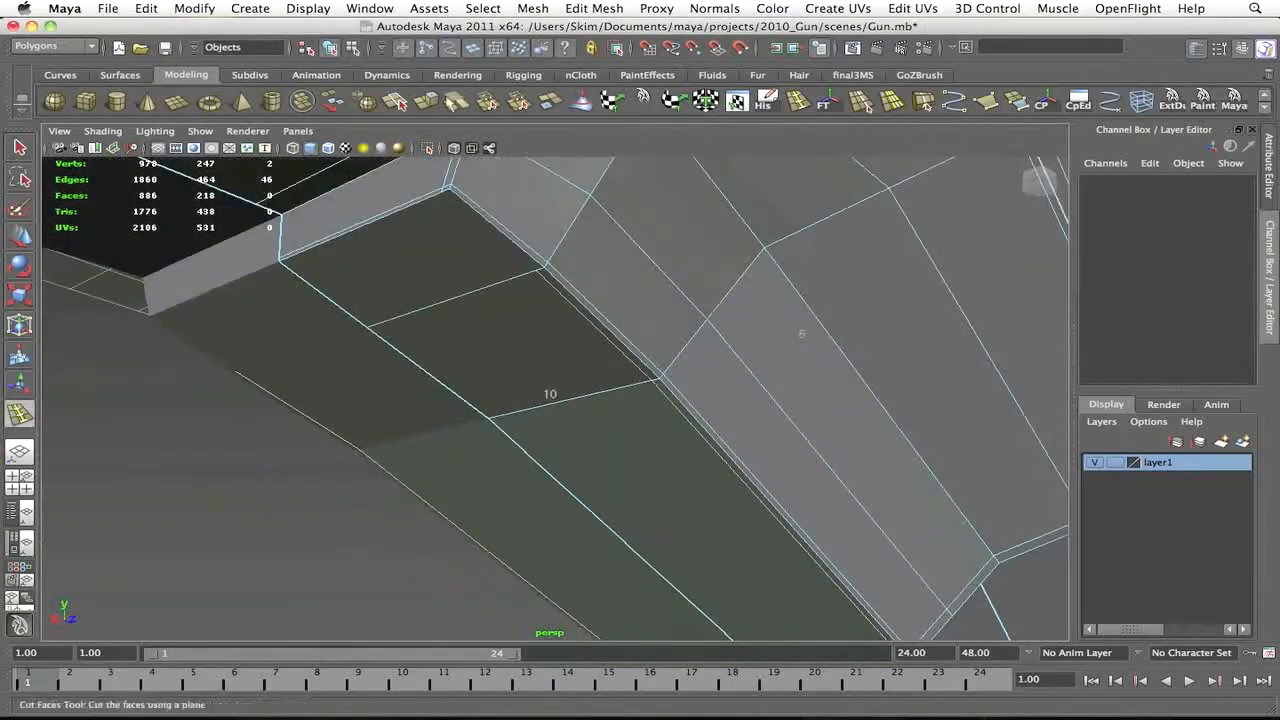
{"action": "left_click", "coordinate": [445, 200]}
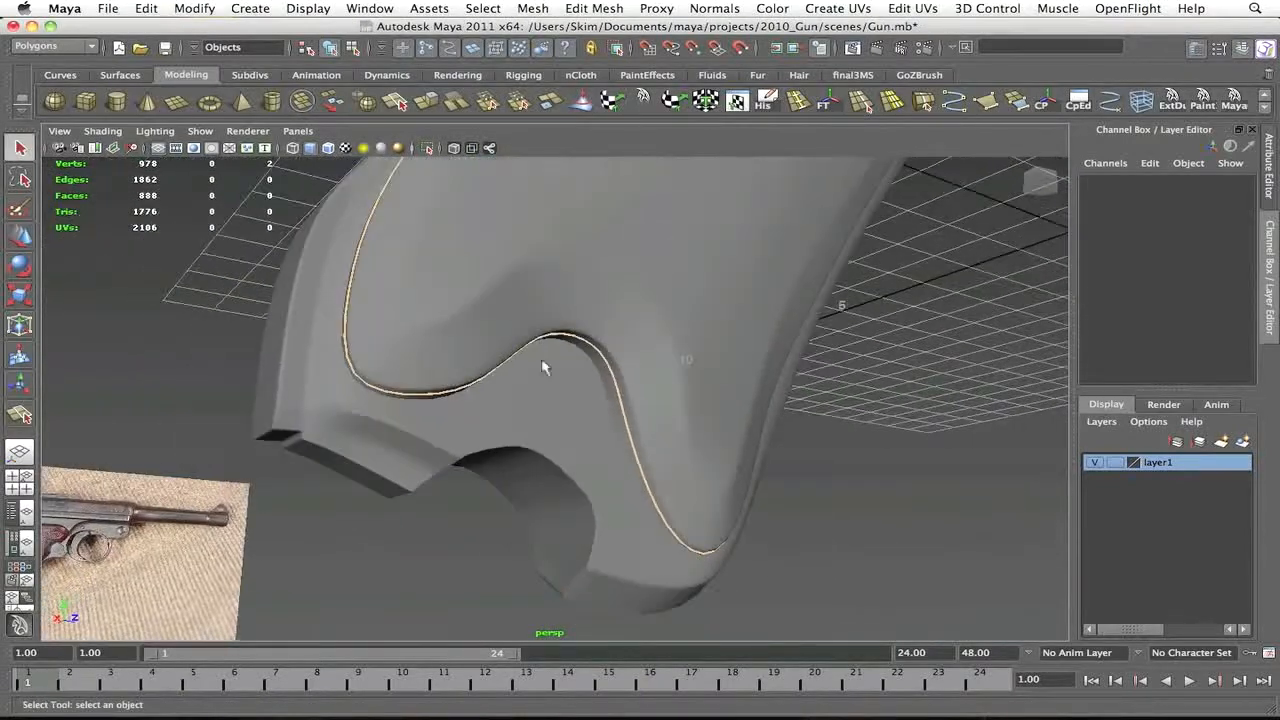
Examine the lower end of the grip frame in smoothed and wireframe display against the reference photo
{"action": "left_click_drag", "start_coordinate": [542, 367], "coordinate": [646, 377], "text": "alt"}
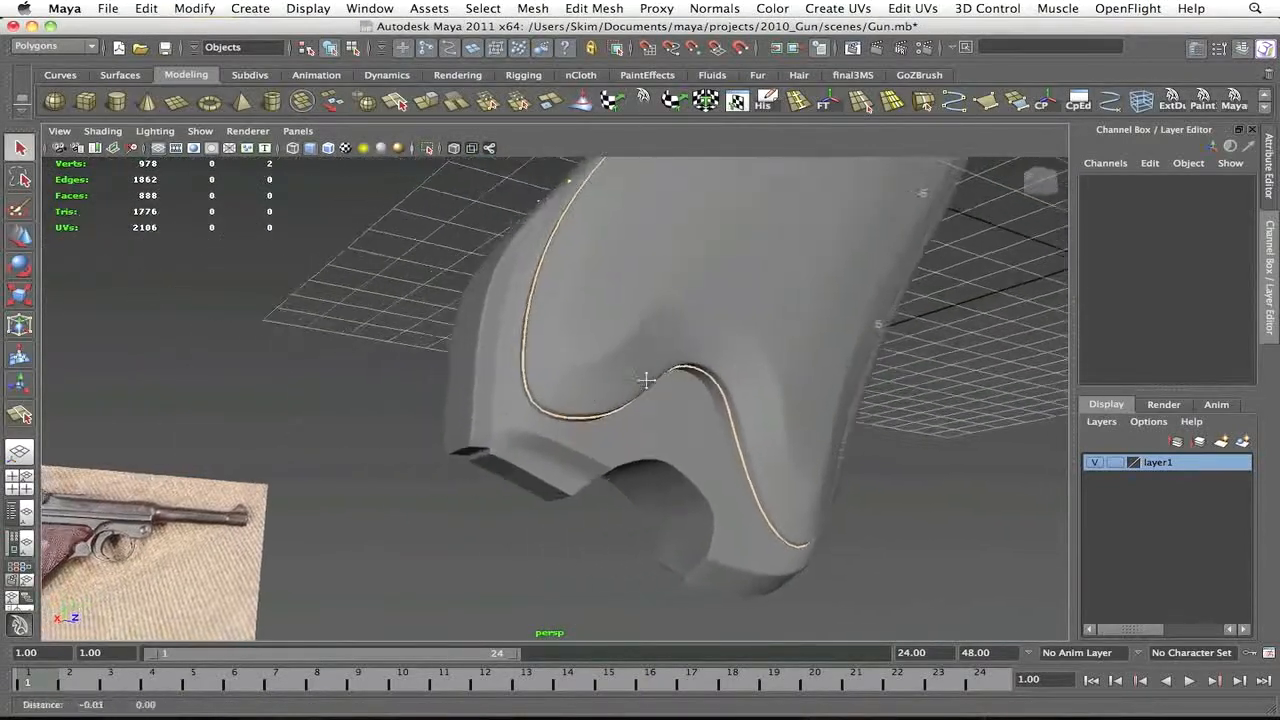
{"action": "right_click_drag", "start_coordinate": [646, 377], "coordinate": [711, 406], "text": "alt"}
{"action": "left_click", "coordinate": [711, 406]}
{"action": "left_click_drag", "start_coordinate": [728, 392], "coordinate": [620, 370], "text": "alt"}
{"action": "left_click_drag", "start_coordinate": [300, 323], "coordinate": [447, 462]}
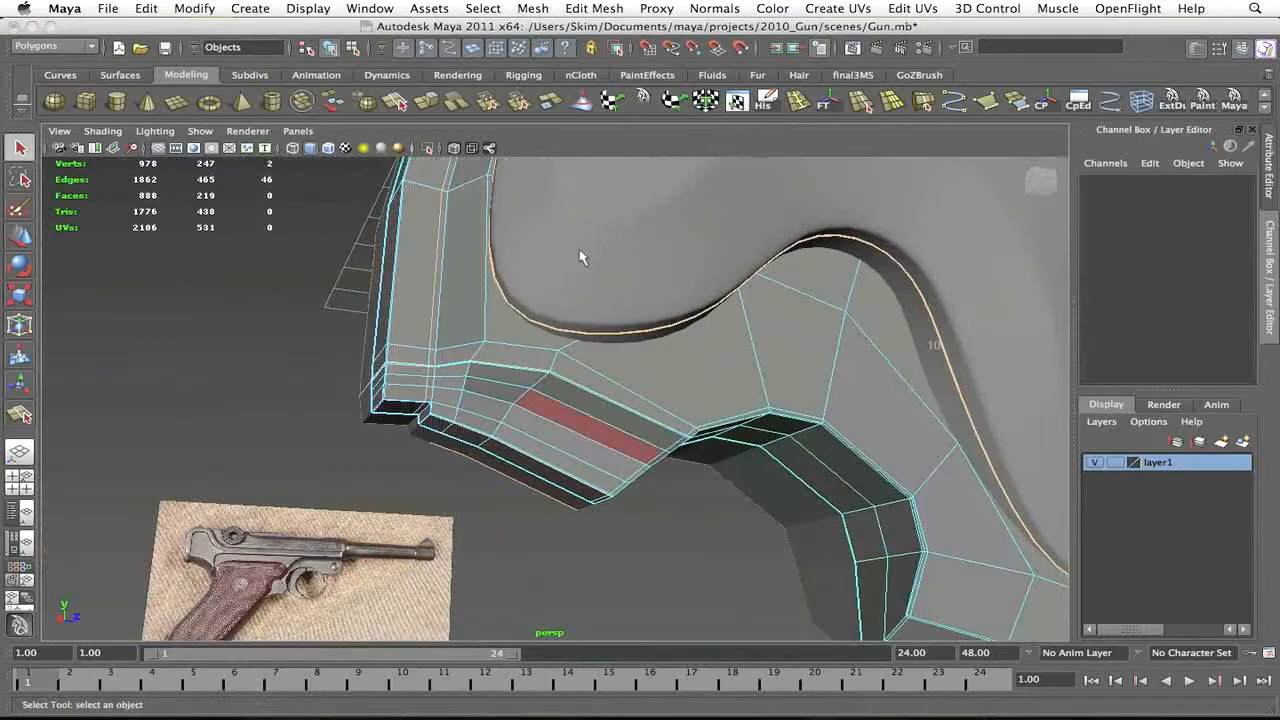
{"action": "right_click_drag", "start_coordinate": [580, 254], "coordinate": [429, 283], "text": "alt"}
{"action": "left_click", "coordinate": [429, 283]}
{"action": "left_click_drag", "start_coordinate": [780, 360], "coordinate": [756, 293], "text": "alt"}
{"action": "left_click", "coordinate": [657, 416]}
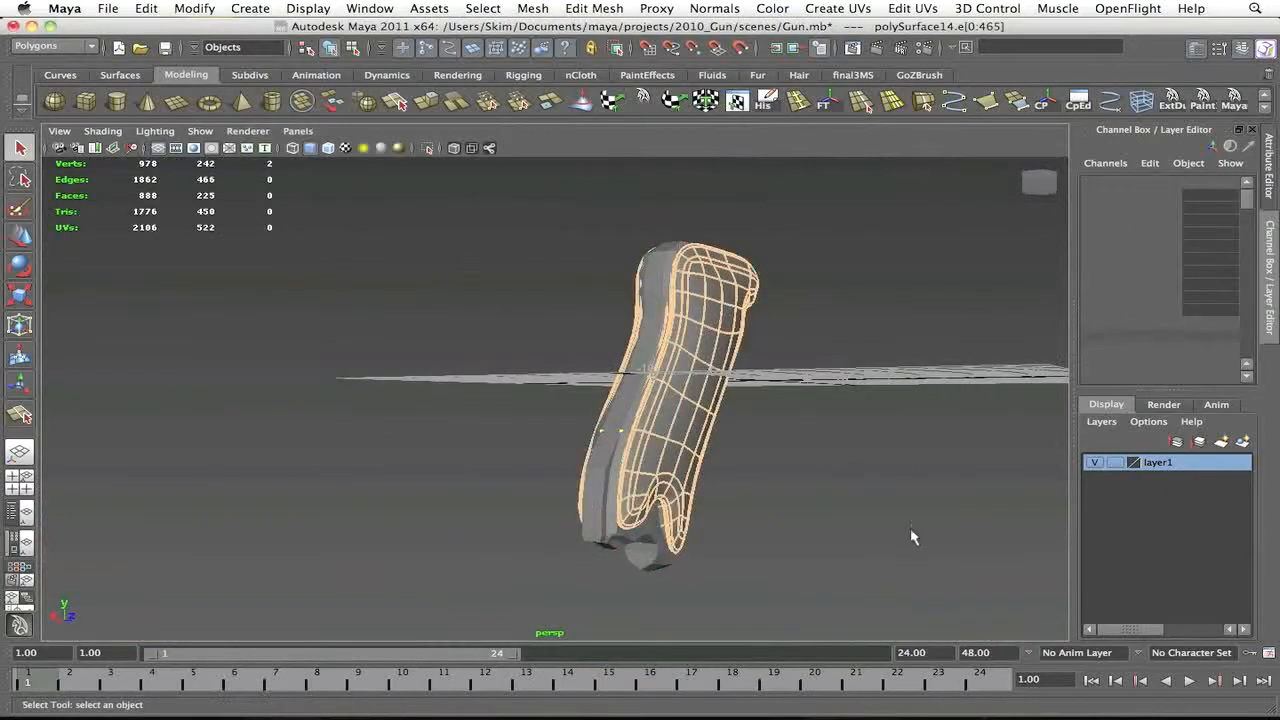
{"action": "left_click", "coordinate": [615, 457]}
{"action": "left_click_drag", "start_coordinate": [593, 417], "coordinate": [640, 380], "text": "alt"}
{"action": "middle_click_drag", "start_coordinate": [640, 380], "coordinate": [594, 291], "text": "alt"}
{"action": "right_click_drag", "start_coordinate": [380, 300], "coordinate": [491, 291], "text": "alt"}
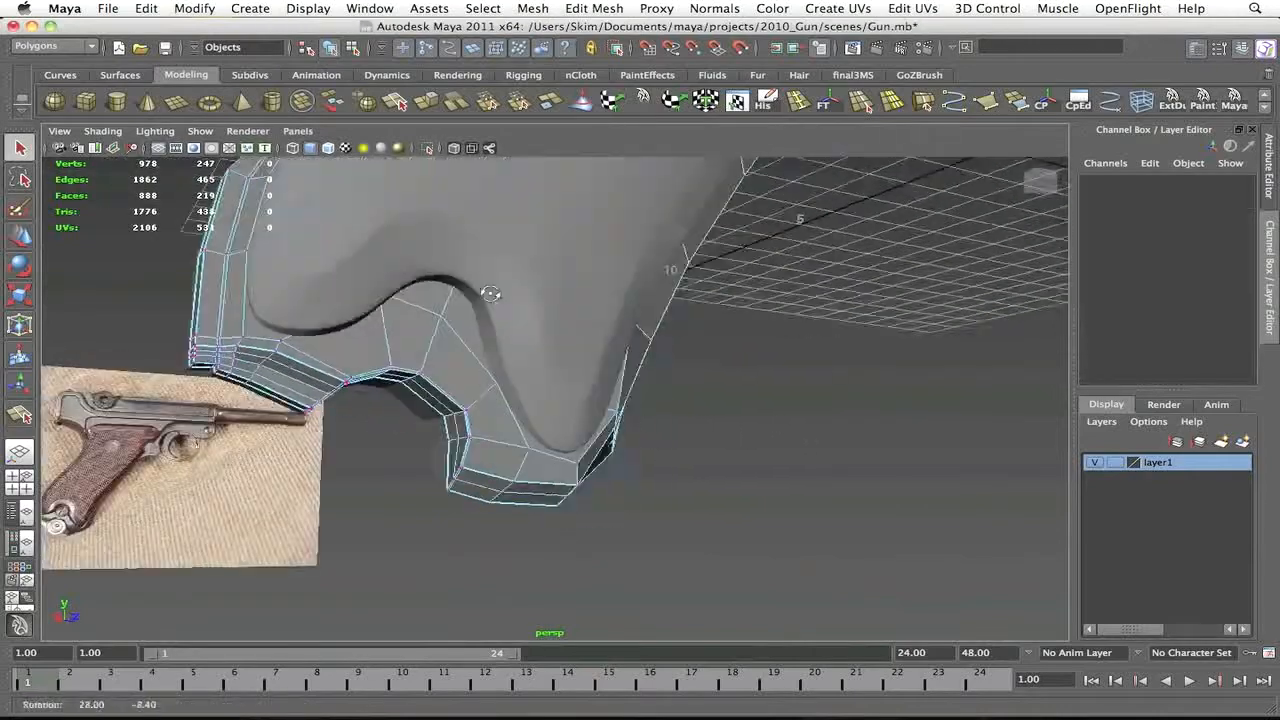
{"action": "left_click_drag", "start_coordinate": [491, 291], "coordinate": [723, 334], "text": "alt"}
{"action": "middle_click_drag", "start_coordinate": [660, 250], "coordinate": [629, 276], "text": "alt"}
{"action": "scroll", "coordinate": [629, 276], "scroll_direction": "up", "scroll_amount": 2}
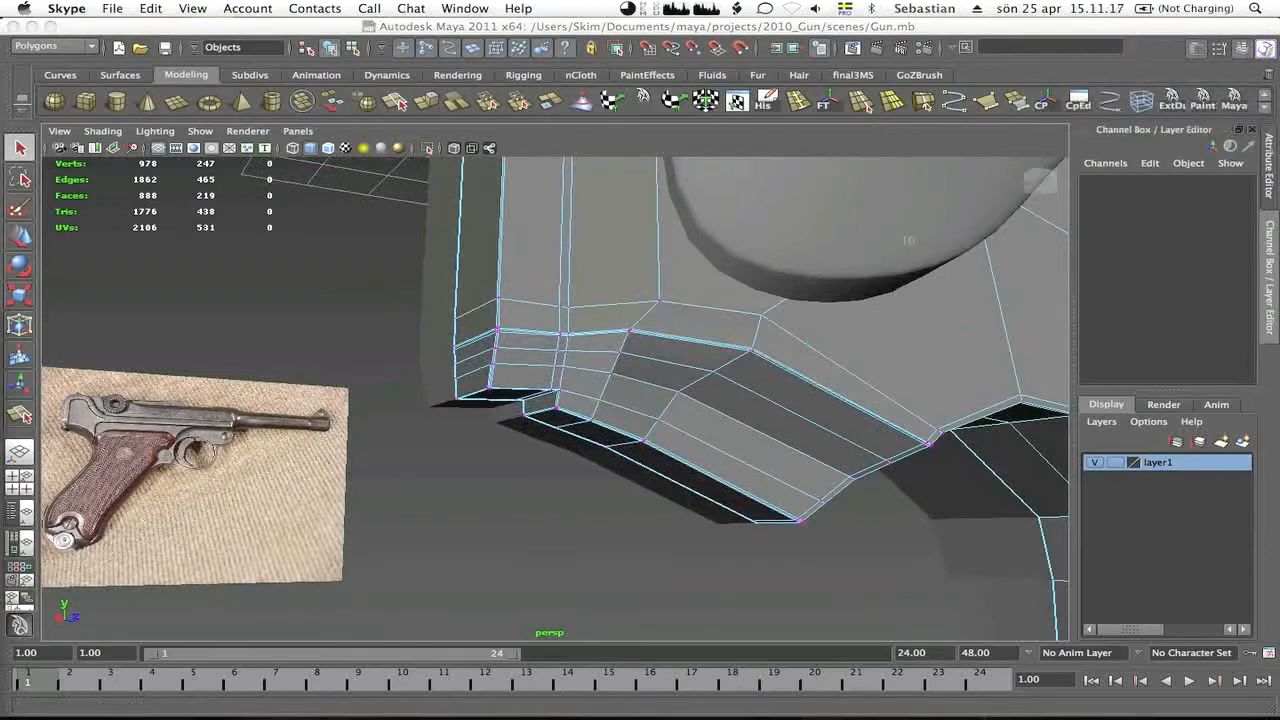
Select the supporting edge loops around the stepped lower end and its raised strip, and delete them
{"action": "left_click_drag", "start_coordinate": [527, 452], "coordinate": [690, 370], "text": "alt"}
{"action": "double_click", "coordinate": [800, 378]}
{"action": "middle_click_drag", "start_coordinate": [680, 300], "coordinate": [600, 414], "text": "alt"}
{"action": "scroll", "coordinate": [600, 390], "scroll_direction": "up", "scroll_amount": 5}
{"action": "double_click", "coordinate": [601, 363]}
{"action": "scroll", "coordinate": [603, 370], "scroll_direction": "down", "scroll_amount": 5}
{"action": "left_click_drag", "start_coordinate": [606, 371], "coordinate": [554, 374], "text": "alt"}
{"action": "scroll", "coordinate": [554, 374], "scroll_direction": "up", "scroll_amount": 5}
{"action": "scroll", "coordinate": [551, 372], "scroll_direction": "down", "scroll_amount": 5}
{"action": "scroll", "coordinate": [549, 371], "scroll_direction": "up", "scroll_amount": 3}
{"action": "left_click_drag", "start_coordinate": [323, 346], "coordinate": [473, 447], "text": "alt"}
{"action": "scroll", "coordinate": [473, 447], "scroll_direction": "up", "scroll_amount": 4}
{"action": "scroll", "coordinate": [468, 437], "scroll_direction": "up", "scroll_amount": 2}
{"action": "scroll", "coordinate": [500, 436], "scroll_direction": "down", "scroll_amount": 3}
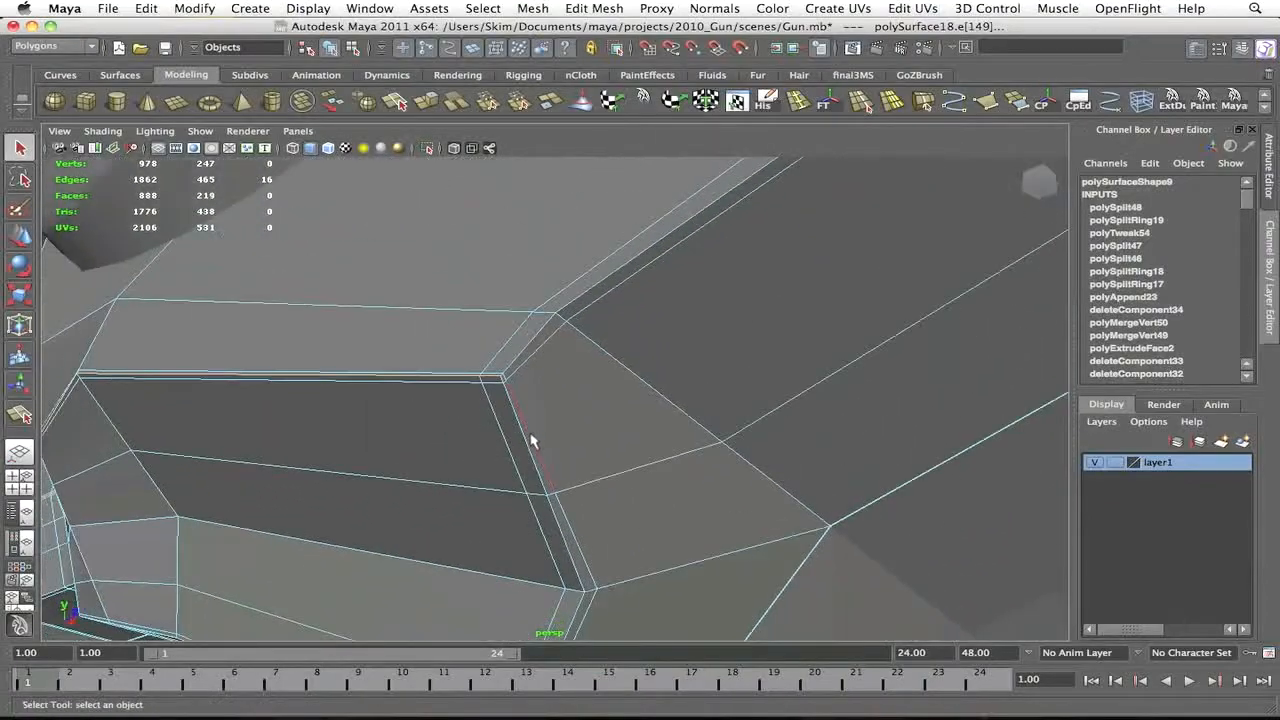
{"action": "double_click", "coordinate": [545, 471], "text": "shift"}
{"action": "scroll", "coordinate": [570, 436], "scroll_direction": "down", "scroll_amount": 10}
{"action": "left_click_drag", "start_coordinate": [568, 439], "coordinate": [589, 377], "text": "alt"}
{"action": "middle_click_drag", "start_coordinate": [589, 377], "coordinate": [604, 453], "text": "alt"}
{"action": "scroll", "coordinate": [604, 453], "scroll_direction": "up", "scroll_amount": 3}
{"action": "left_click_drag", "start_coordinate": [604, 453], "coordinate": [440, 388], "text": "alt"}
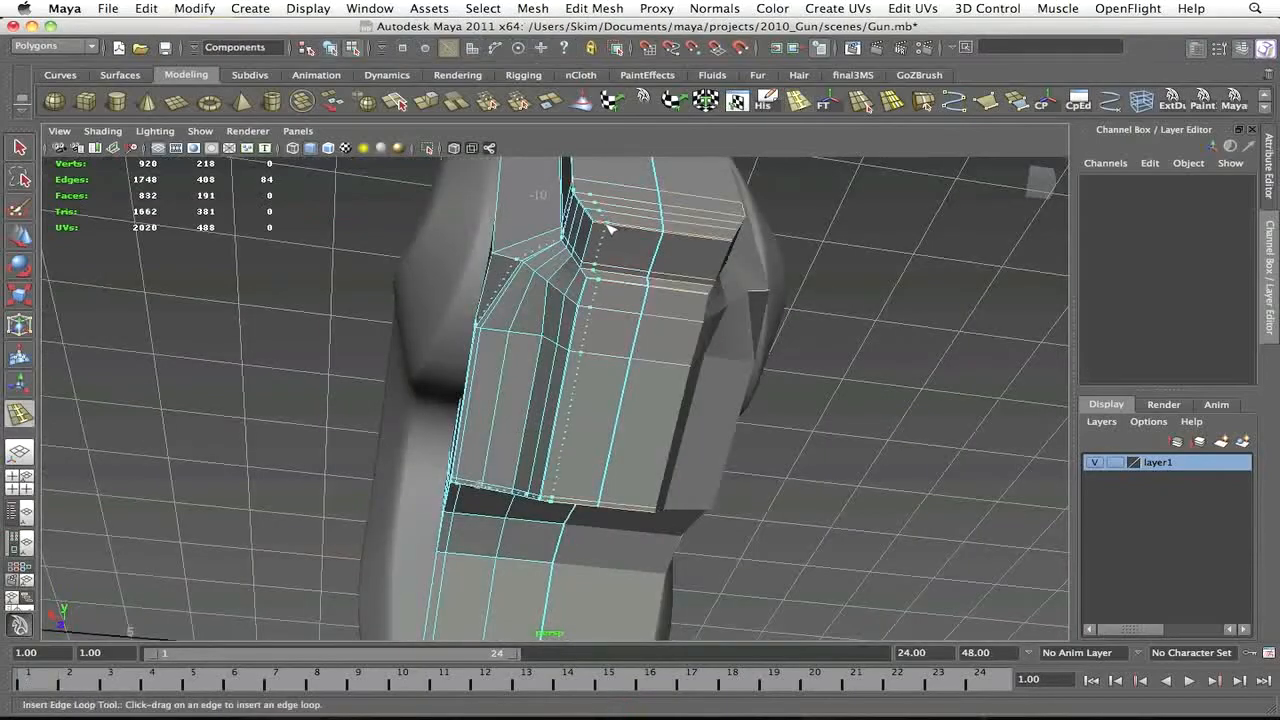
Try to insert an edge loop lengthwise beside the raised strip's side border at the frame's lower end
{"action": "left_click_drag", "start_coordinate": [609, 228], "coordinate": [603, 228]}
{"action": "left_click_drag", "start_coordinate": [603, 228], "coordinate": [676, 265], "text": "alt"}
{"action": "left_click", "coordinate": [810, 193]}
{"action": "left_click_drag", "start_coordinate": [810, 193], "coordinate": [688, 256], "text": "alt"}
{"action": "key", "text": "z"}
{"action": "key", "text": "z"}
Try to insert another edge loop at the frame's lower end from a different angle
{"action": "left_click_drag", "start_coordinate": [232, 298], "coordinate": [612, 331], "text": "alt"}
{"action": "scroll", "coordinate": [636, 310], "scroll_direction": "up", "scroll_amount": 4}
{"action": "left_click", "coordinate": [797, 100]}
{"action": "left_click", "coordinate": [749, 231]}
{"action": "key", "text": "z"}
{"action": "key", "text": "q"}
{"action": "left_click", "coordinate": [232, 262]}
{"action": "left_click_drag", "start_coordinate": [294, 249], "coordinate": [220, 294], "text": "alt"}
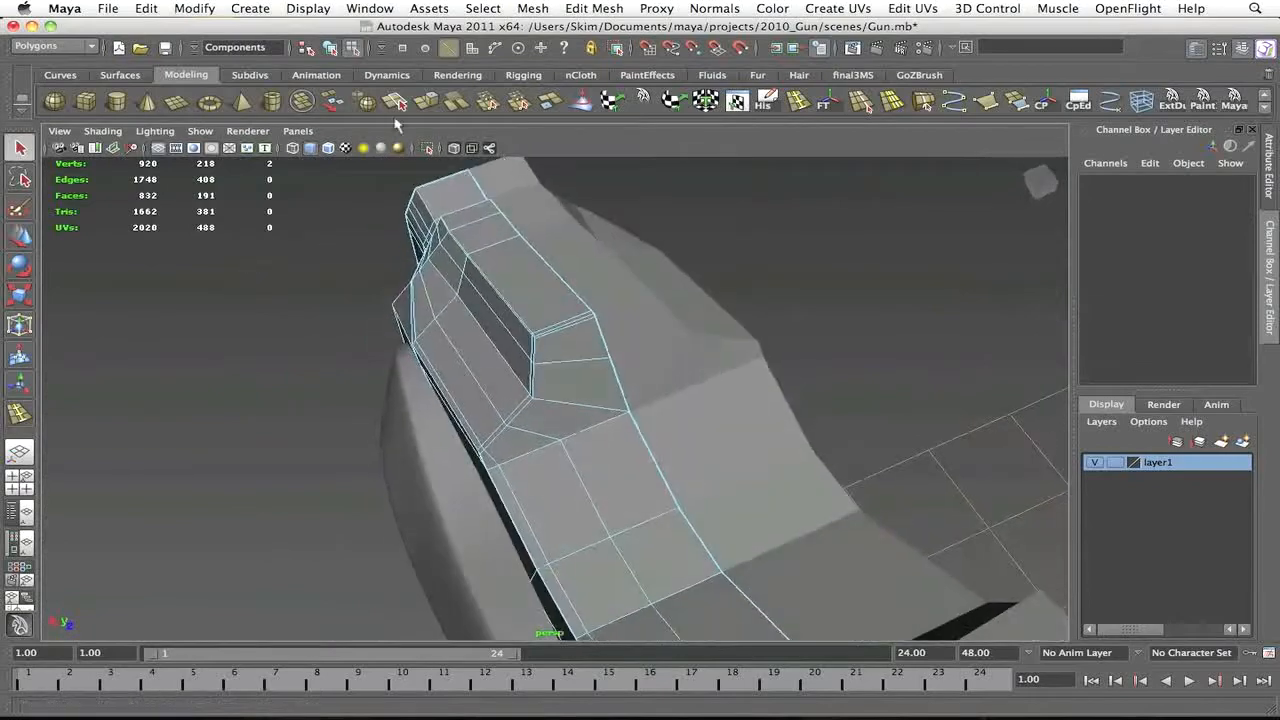
Split the faces along the raised underside strip's side border with one continuous cut from its end slope around the lower back step
{"action": "left_click", "coordinate": [394, 101]}
{"action": "left_click", "coordinate": [548, 364]}
{"action": "scroll", "coordinate": [540, 330], "scroll_direction": "up", "scroll_amount": 4}
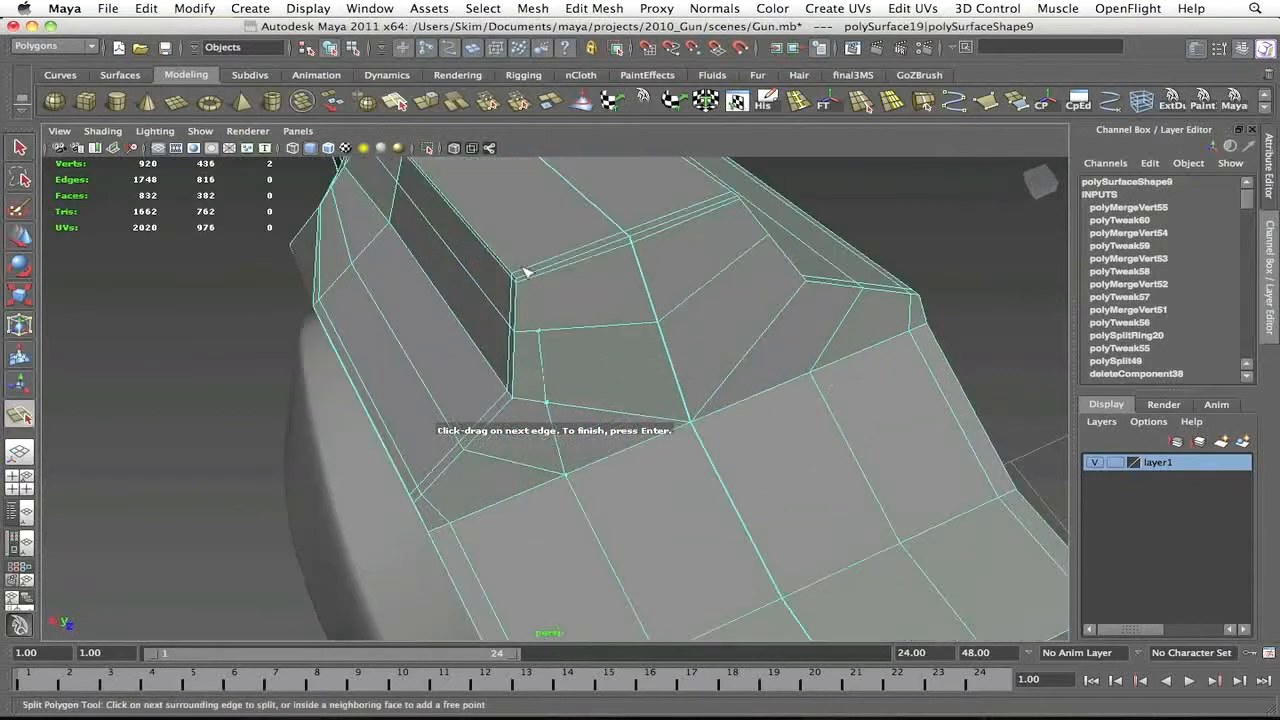
{"action": "left_click_drag", "start_coordinate": [604, 308], "coordinate": [497, 481], "text": "alt"}
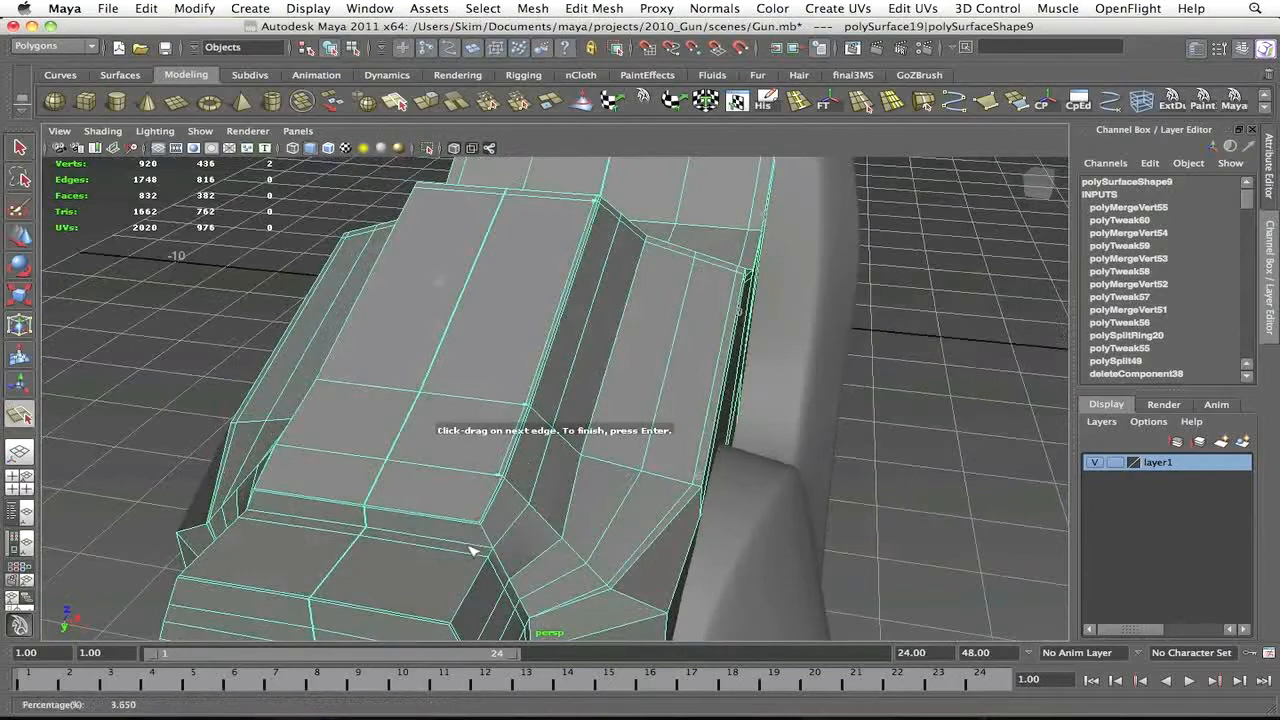
{"action": "left_click_drag", "start_coordinate": [476, 530], "coordinate": [614, 226], "text": "alt"}
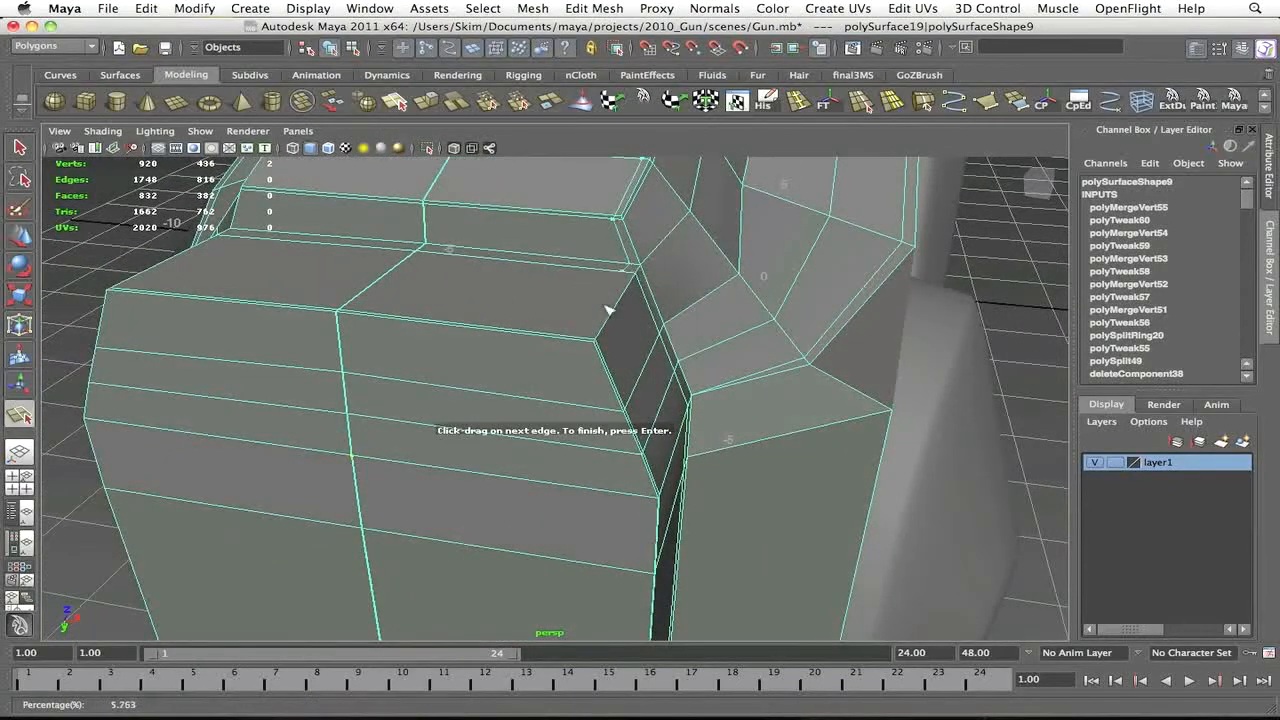
{"action": "mouse_move", "coordinate": [595, 388]}
{"action": "left_mouse_down", "text": "alt"}
{"action": "mouse_move", "coordinate": [646, 366]}
{"action": "mouse_move", "coordinate": [583, 380]}
{"action": "left_mouse_up", "text": "alt"}
{"action": "key", "text": "Return"}
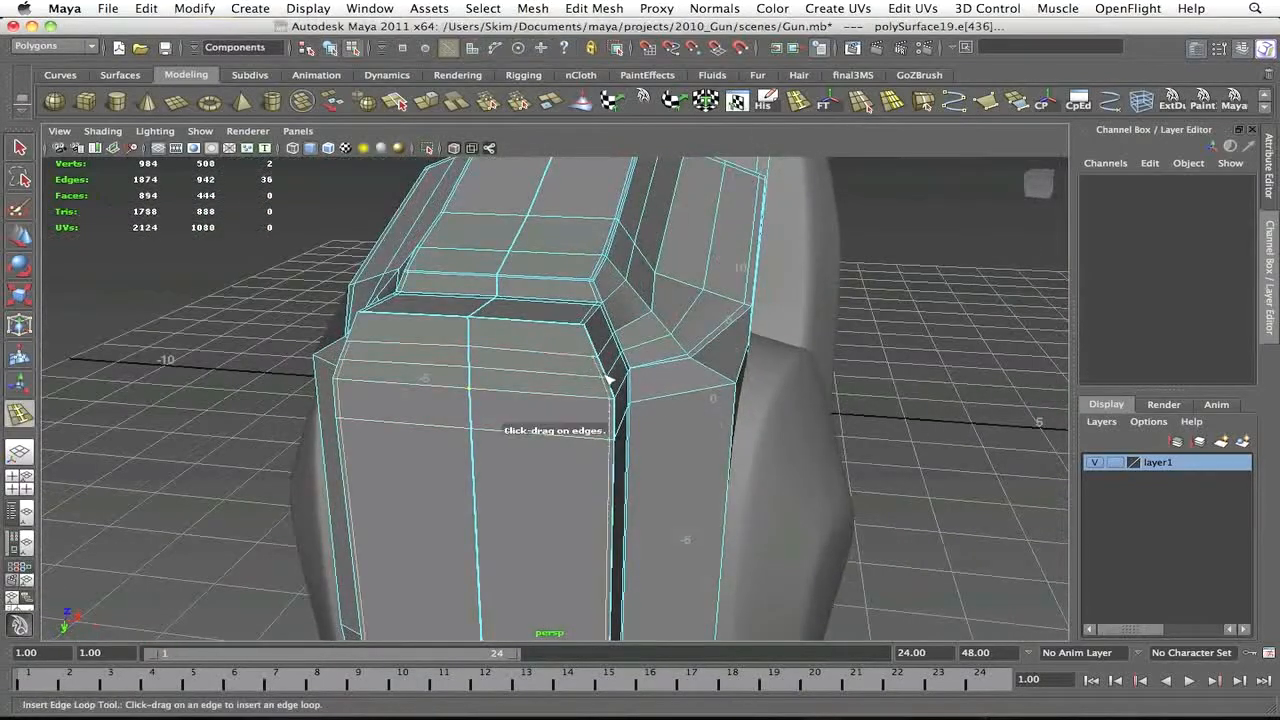
Connect the corner vertices on the side face at the frame's lower back corner with a new edge
{"action": "scroll", "coordinate": [607, 379], "scroll_direction": "up", "scroll_amount": 3}
{"action": "left_click_drag", "start_coordinate": [657, 348], "coordinate": [663, 394], "text": "alt"}
{"action": "scroll", "coordinate": [663, 394], "scroll_direction": "up", "scroll_amount": 5}
{"action": "left_click", "coordinate": [731, 554]}
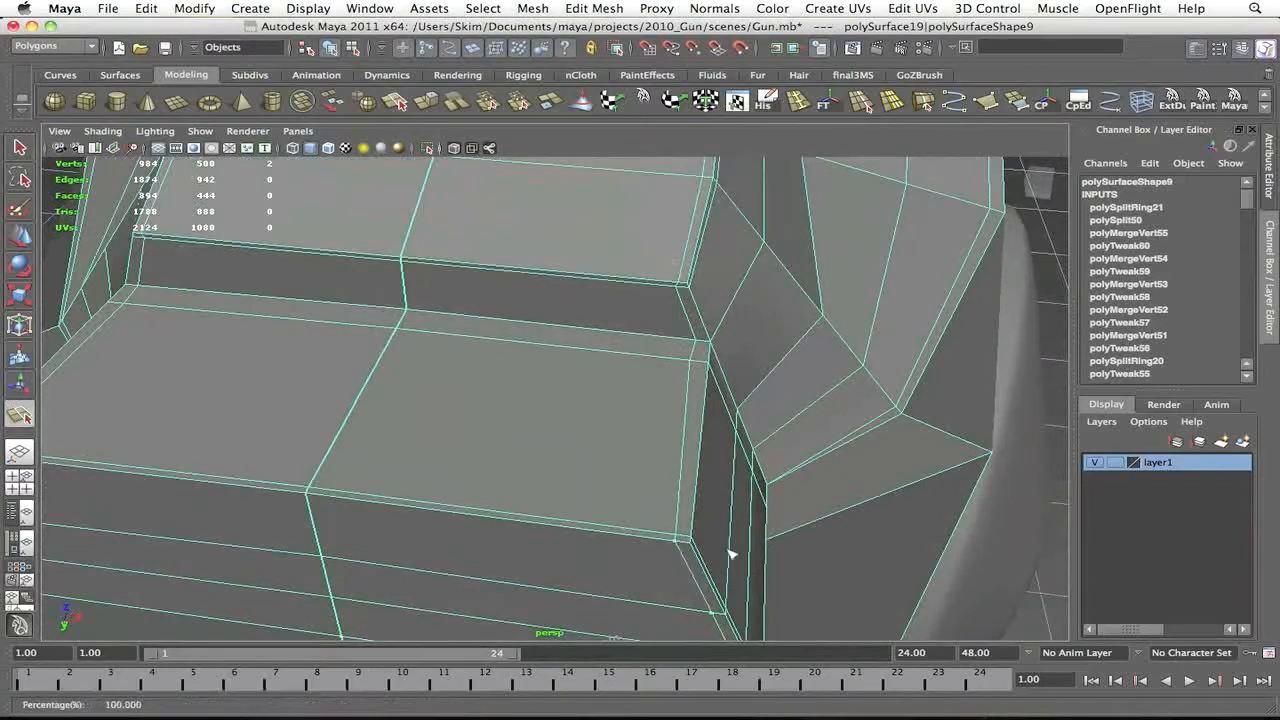
{"action": "key", "text": "q"}
{"action": "scroll", "coordinate": [674, 537], "scroll_direction": "down", "scroll_amount": 10}
Select the edge loop along the back strip's side border and examine its course around the frame's lower end
{"action": "left_click_drag", "start_coordinate": [674, 537], "coordinate": [542, 425], "text": "alt"}
{"action": "scroll", "coordinate": [542, 425], "scroll_direction": "up", "scroll_amount": 3}
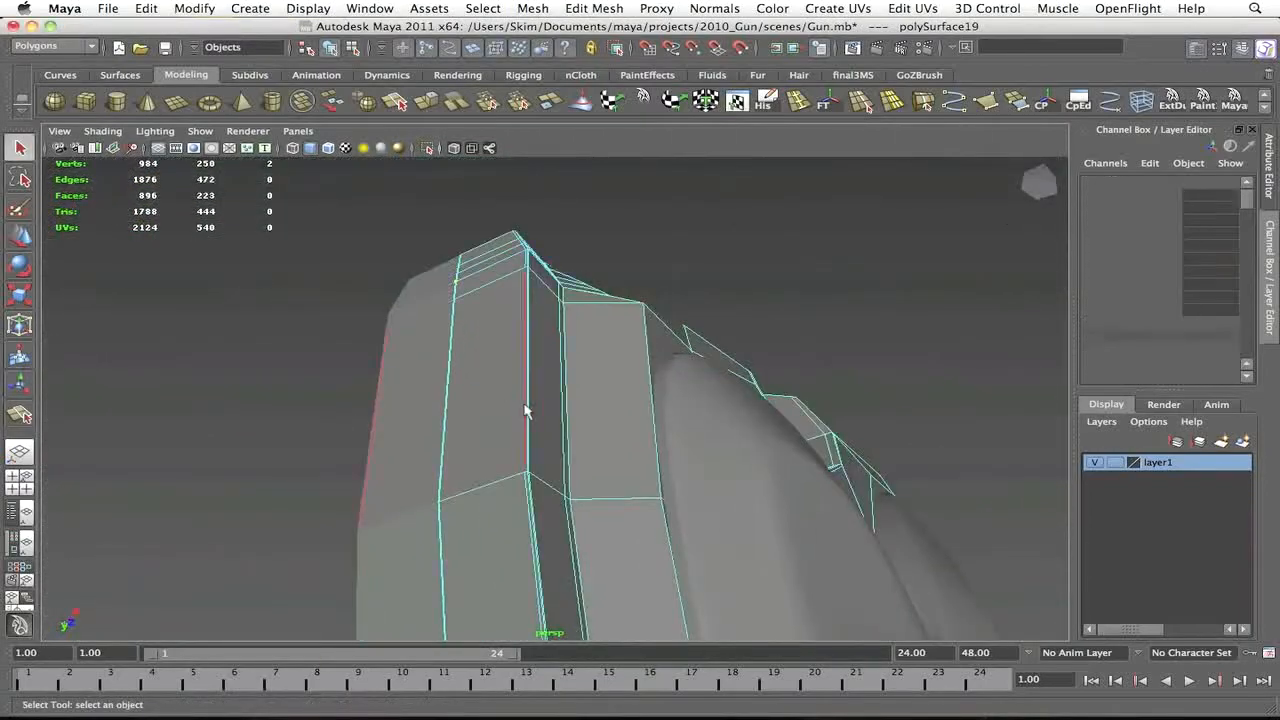
{"action": "double_click", "coordinate": [525, 410]}
{"action": "scroll", "coordinate": [606, 471], "scroll_direction": "down", "scroll_amount": 3}
{"action": "left_click_drag", "start_coordinate": [606, 471], "coordinate": [331, 331], "text": "alt"}
{"action": "middle_click_drag", "start_coordinate": [628, 185], "coordinate": [515, 600], "text": "alt"}
{"action": "left_click_drag", "start_coordinate": [777, 430], "coordinate": [600, 410], "text": "alt"}
{"action": "mouse_move", "coordinate": [557, 333]}
{"action": "left_mouse_down", "text": "alt"}
{"action": "mouse_move", "coordinate": [509, 457]}
{"action": "mouse_move", "coordinate": [557, 351]}
{"action": "left_mouse_up", "text": "alt"}
{"action": "left_click_drag", "start_coordinate": [618, 424], "coordinate": [540, 468], "text": "alt"}
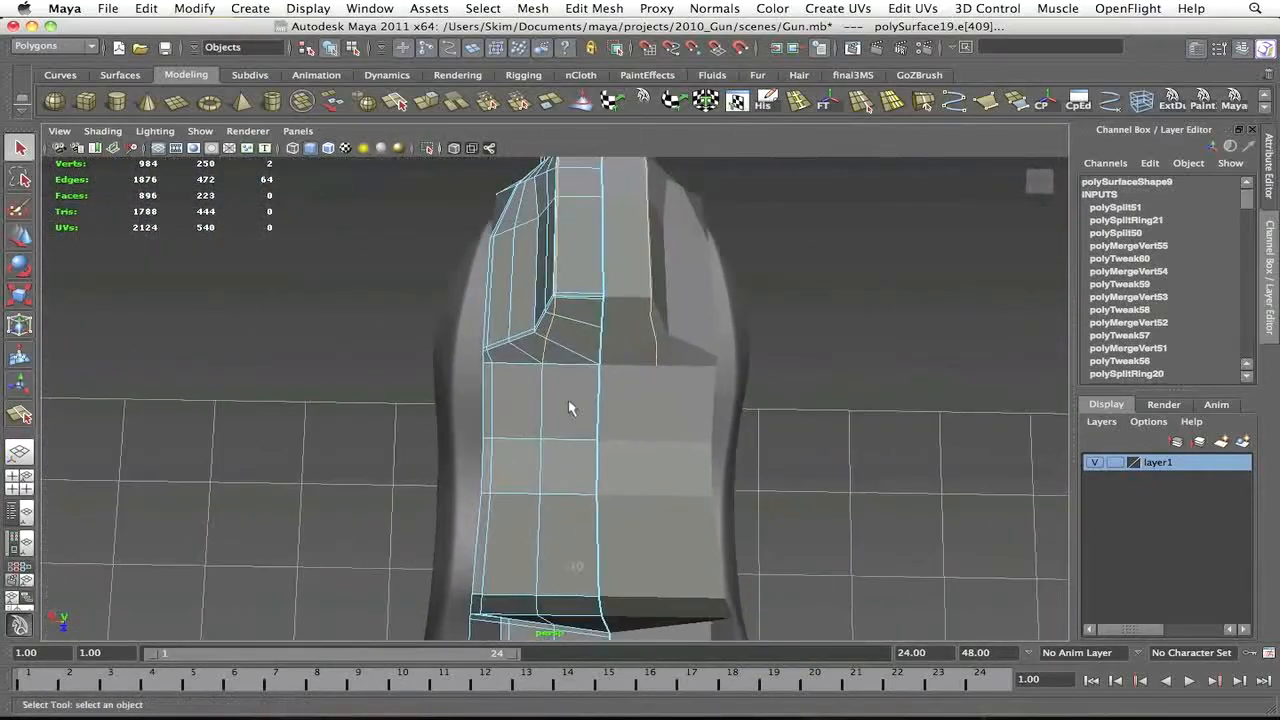
Examine the edge flow where the raised underside strip slopes into the curved cutout
{"action": "left_click", "coordinate": [520, 372]}
{"action": "middle_click_drag", "start_coordinate": [508, 372], "coordinate": [545, 405], "text": "alt"}
{"action": "right_click_drag", "start_coordinate": [545, 405], "coordinate": [651, 398], "text": "alt"}
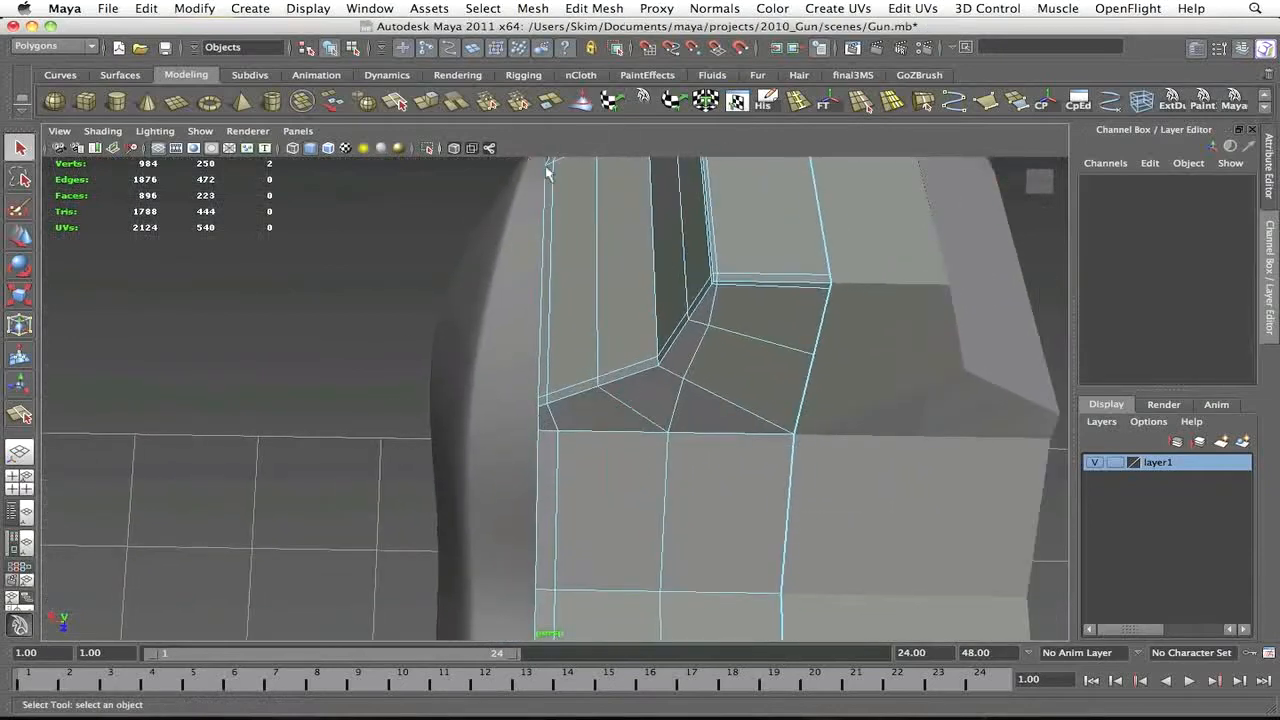
{"action": "left_click_drag", "start_coordinate": [731, 291], "coordinate": [671, 305], "text": "alt"}
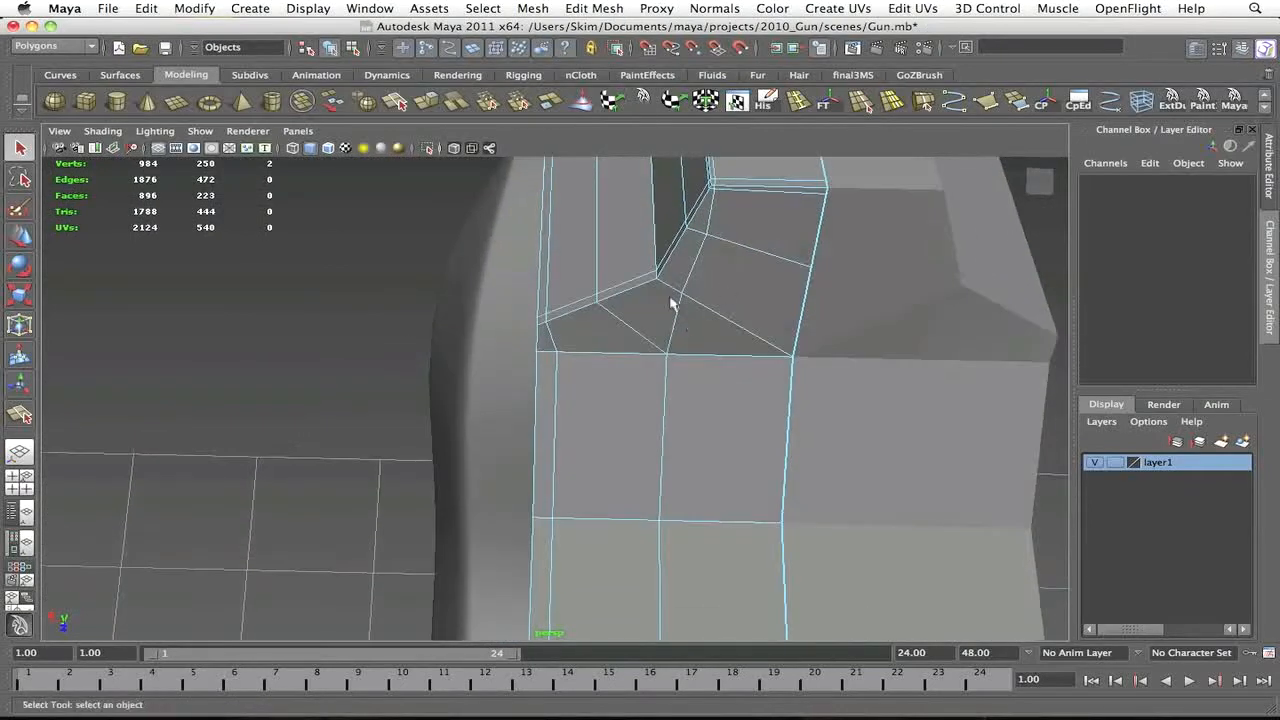
{"action": "left_click", "coordinate": [706, 355]}
{"action": "right_click_drag", "start_coordinate": [754, 429], "coordinate": [509, 403], "text": "alt"}
{"action": "key", "text": "super+z"}
{"action": "key", "text": "super+z"}
{"action": "key", "text": "super+z"}
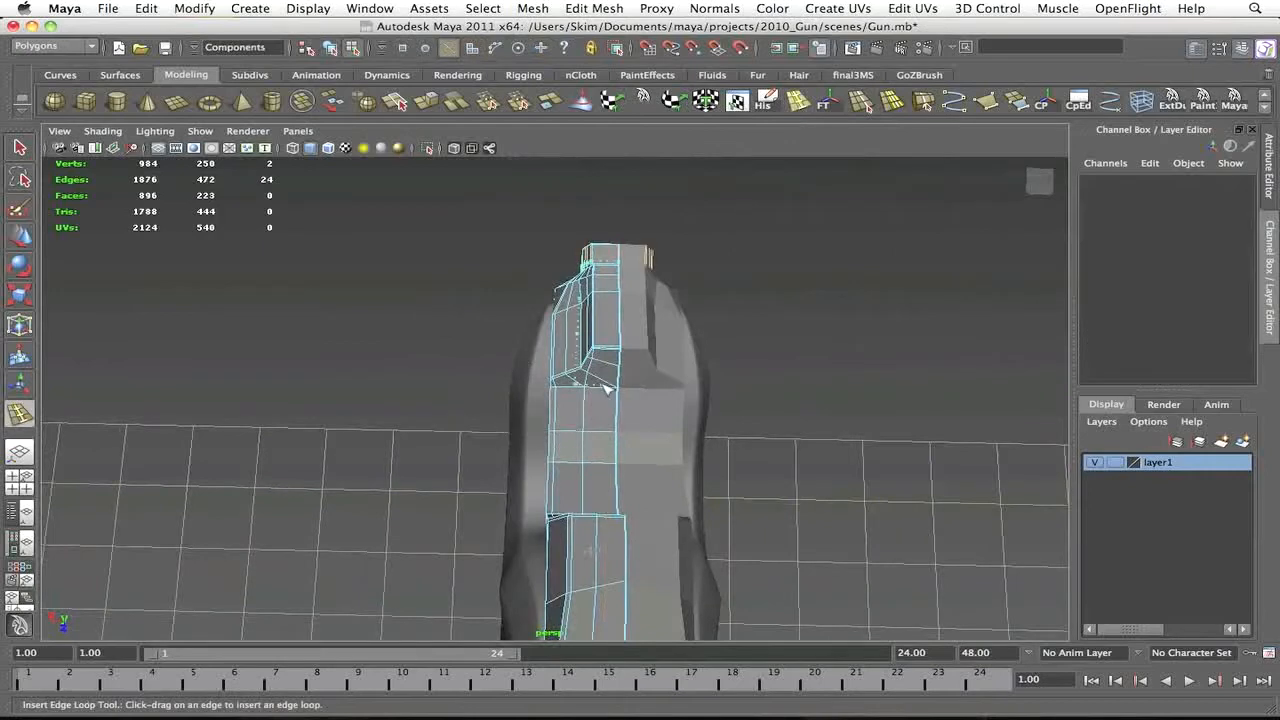
Insert an edge loop lengthwise through the curved cutout beside the centre line, and split the face at the raised strip's end
{"action": "left_click_drag", "start_coordinate": [612, 388], "coordinate": [602, 389]}
{"action": "left_click_drag", "start_coordinate": [604, 392], "coordinate": [646, 423], "text": "alt"}
{"action": "right_click_drag", "start_coordinate": [646, 423], "coordinate": [785, 400], "text": "alt"}
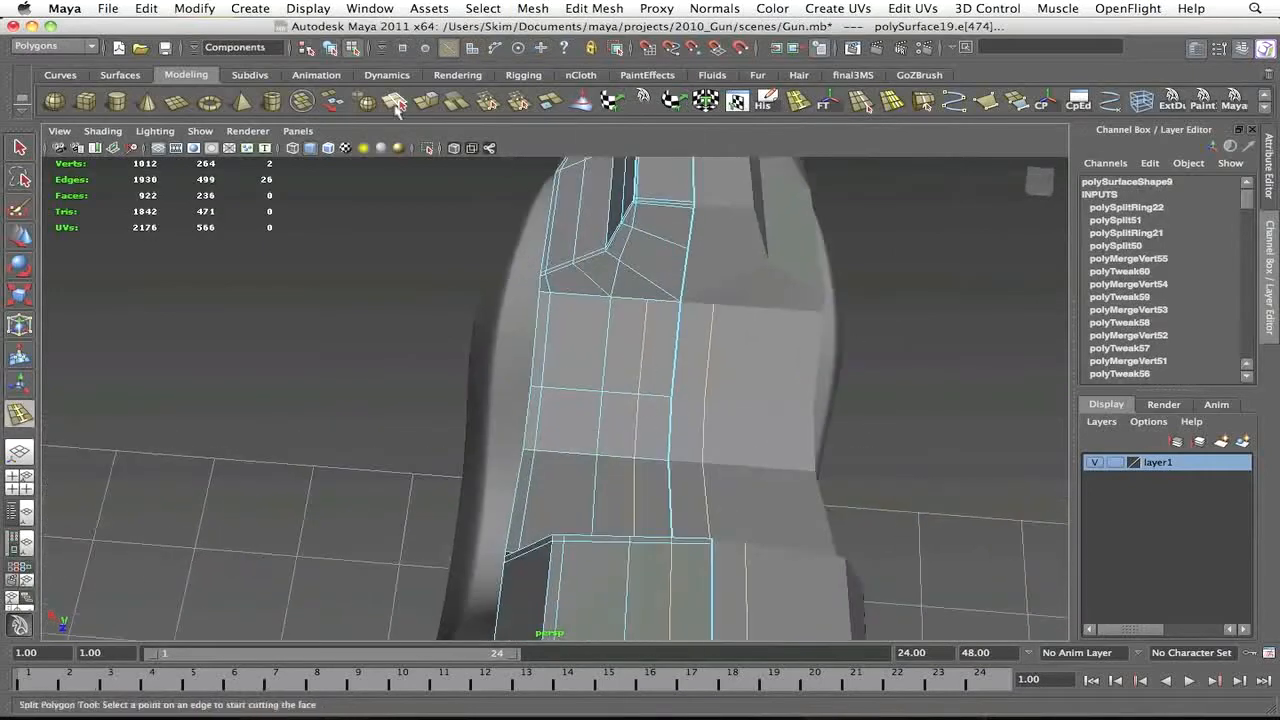
Move the vertex on the slope at the raised strip's end, where the new edges meet
{"action": "right_click_drag", "start_coordinate": [614, 261], "coordinate": [577, 262]}
{"action": "key", "text": "w"}
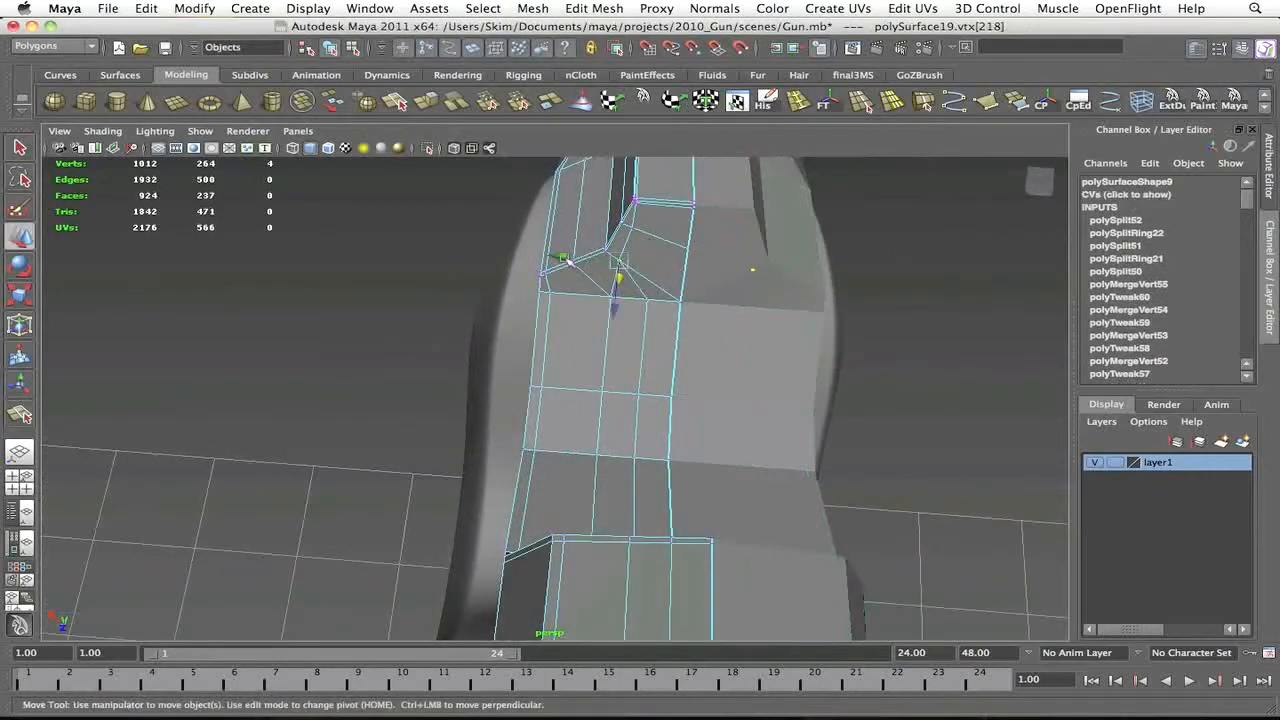
{"action": "left_click_drag", "start_coordinate": [654, 257], "coordinate": [750, 370], "text": "alt"}
{"action": "left_click", "coordinate": [889, 378]}
Split the slope face at the raised strip's end across to the centre line, and delete the diagonal edge there
{"action": "key", "text": "y"}
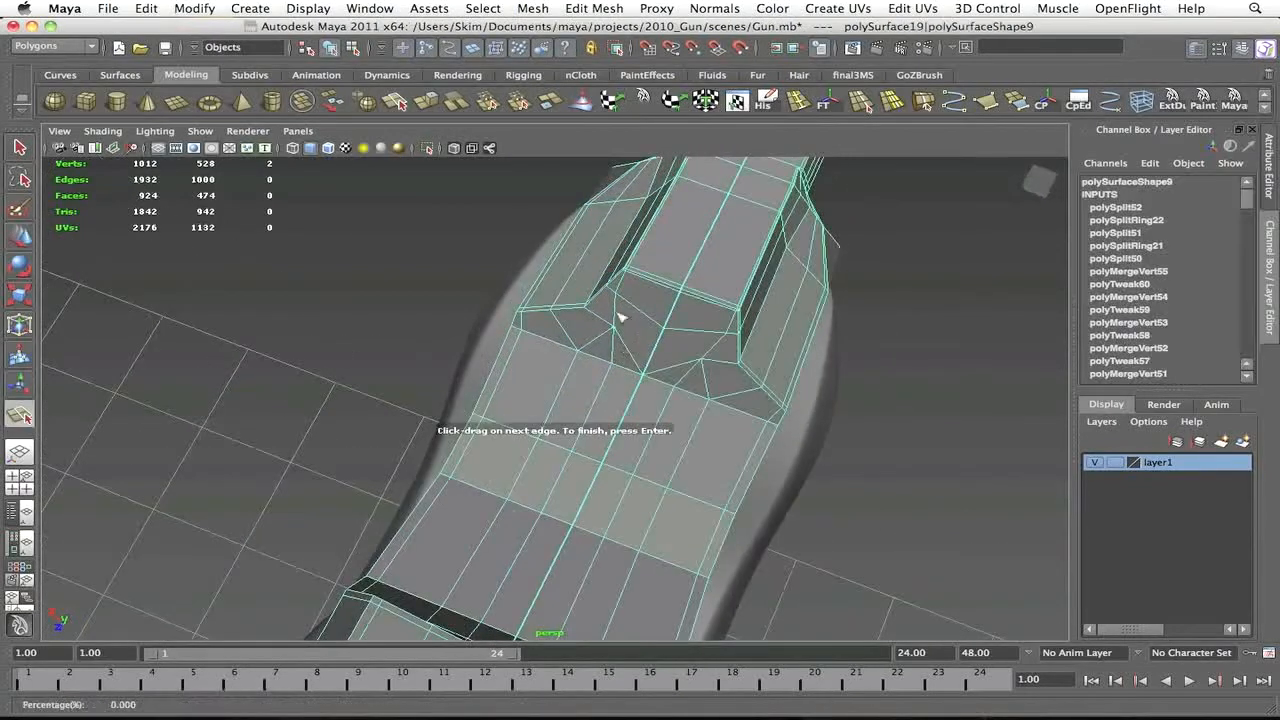
{"action": "key", "text": "z"}
{"action": "left_click_drag", "start_coordinate": [651, 396], "coordinate": [684, 315], "text": "alt"}
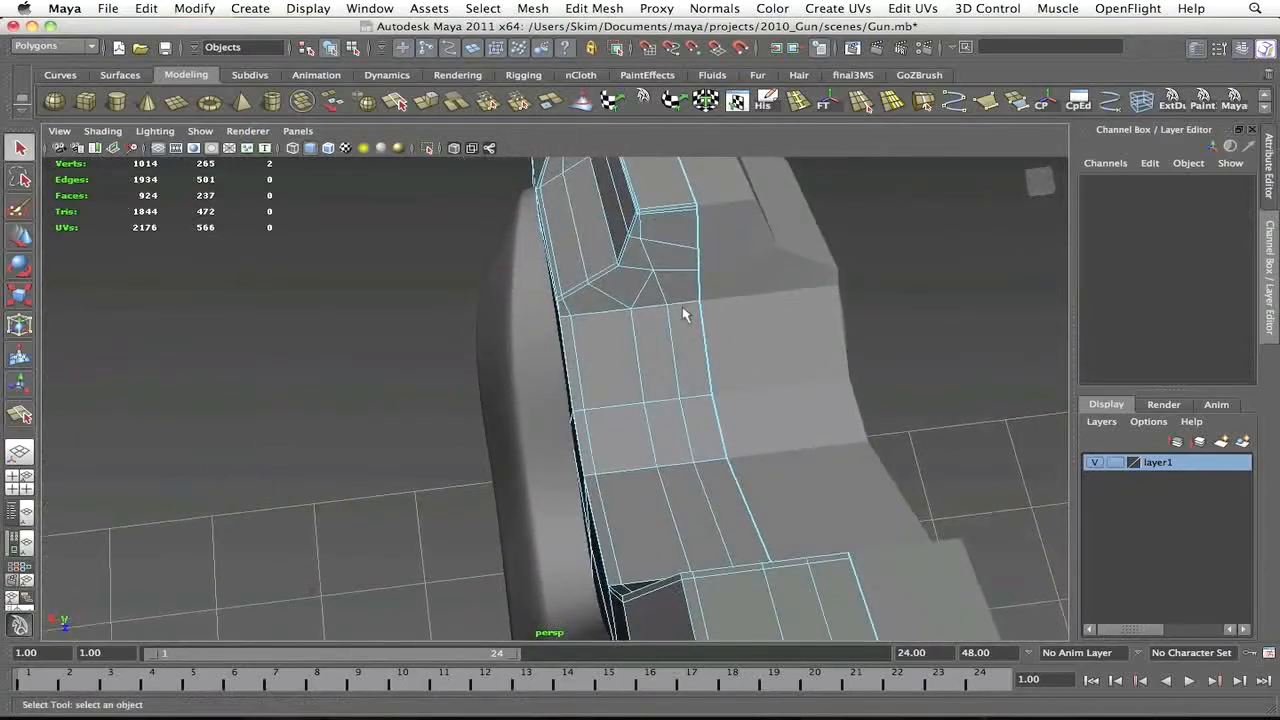
{"action": "key", "text": "y"}
{"action": "left_click", "coordinate": [699, 292]}
Examine the smoothed lower end of the frame up close and beside the reference photo
{"action": "left_click_drag", "start_coordinate": [603, 298], "coordinate": [634, 437], "text": "alt"}
{"action": "right_click_drag", "start_coordinate": [690, 437], "coordinate": [794, 391]}
{"action": "left_click", "coordinate": [794, 391]}
{"action": "left_click_drag", "start_coordinate": [794, 391], "coordinate": [652, 420], "text": "alt"}
{"action": "middle_click_drag", "start_coordinate": [652, 420], "coordinate": [654, 391], "text": "alt"}
{"action": "scroll", "coordinate": [654, 391], "scroll_direction": "up", "scroll_amount": 5}
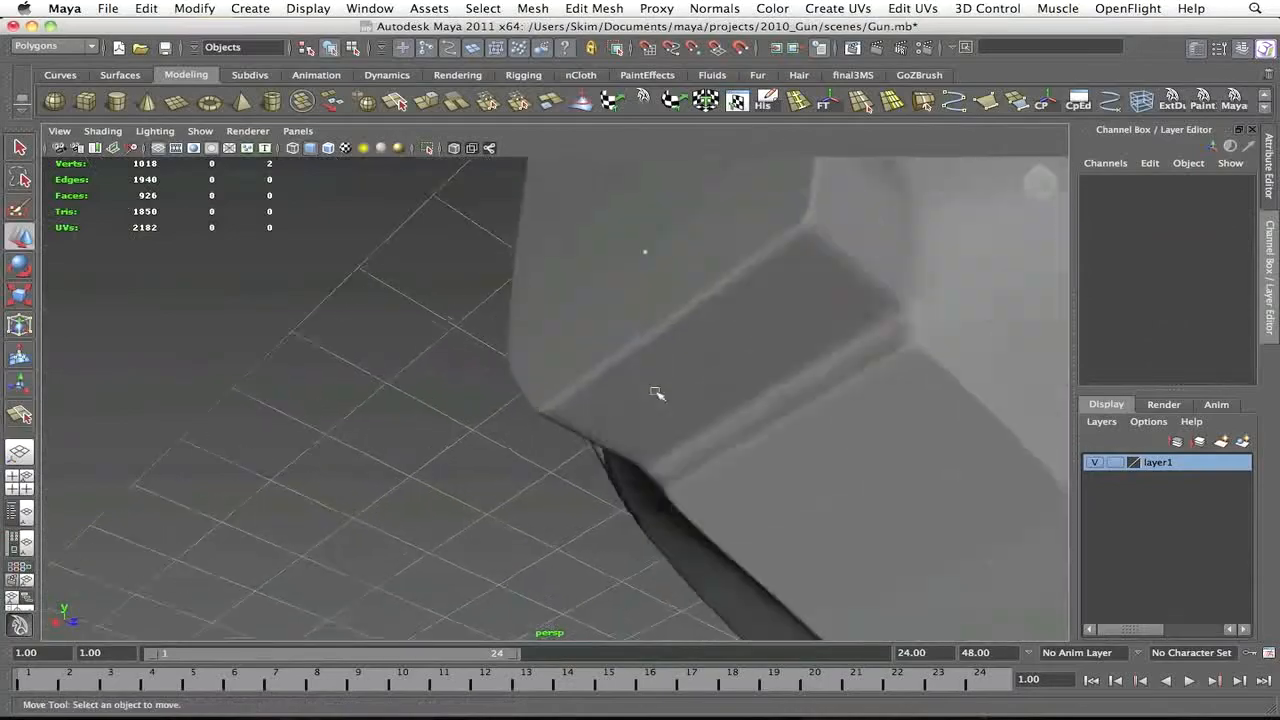
{"action": "scroll", "coordinate": [654, 391], "scroll_direction": "down", "scroll_amount": 3}
{"action": "left_click_drag", "start_coordinate": [689, 414], "coordinate": [580, 488], "text": "alt"}
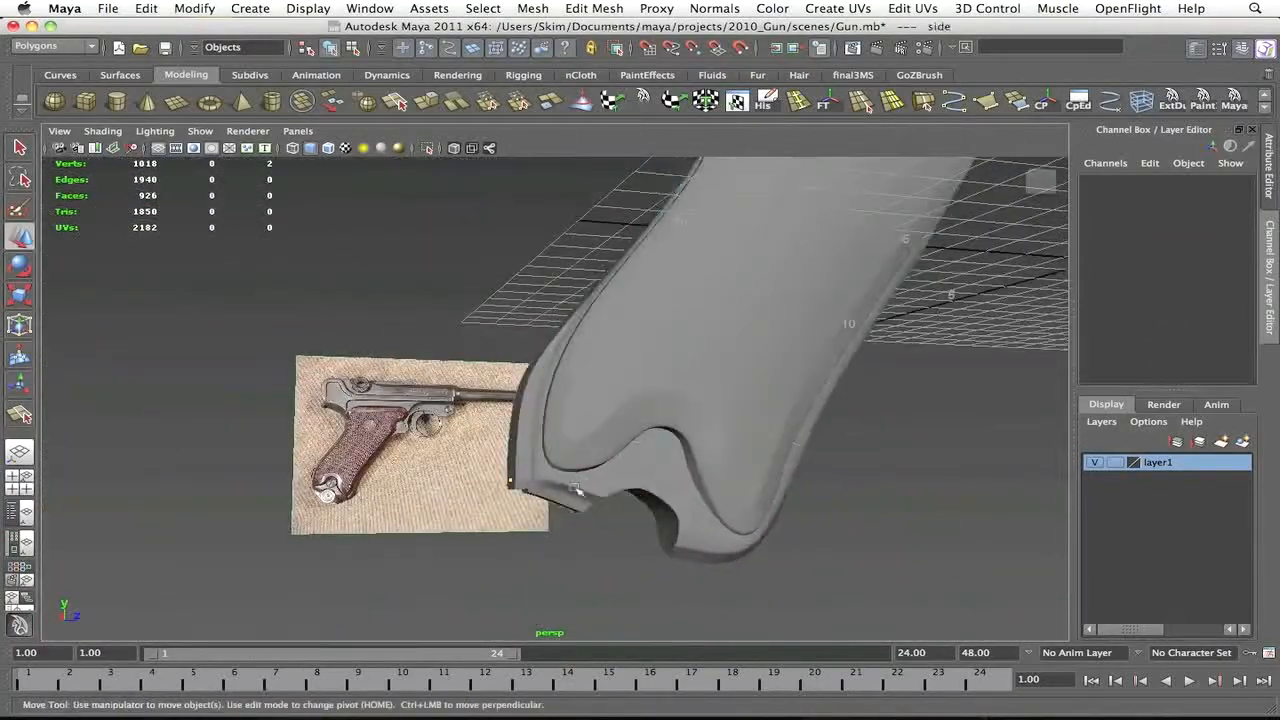
{"action": "key", "text": "z"}
{"action": "key", "text": "z"}
{"action": "key", "text": "shift+z"}
{"action": "key", "text": "shift+z"}
Combine the two mirrored halves of the grip frame into one mesh and switch to the front view
{"action": "left_click_drag", "start_coordinate": [476, 270], "coordinate": [517, 402], "text": "alt"}
{"action": "left_click", "coordinate": [517, 402]}
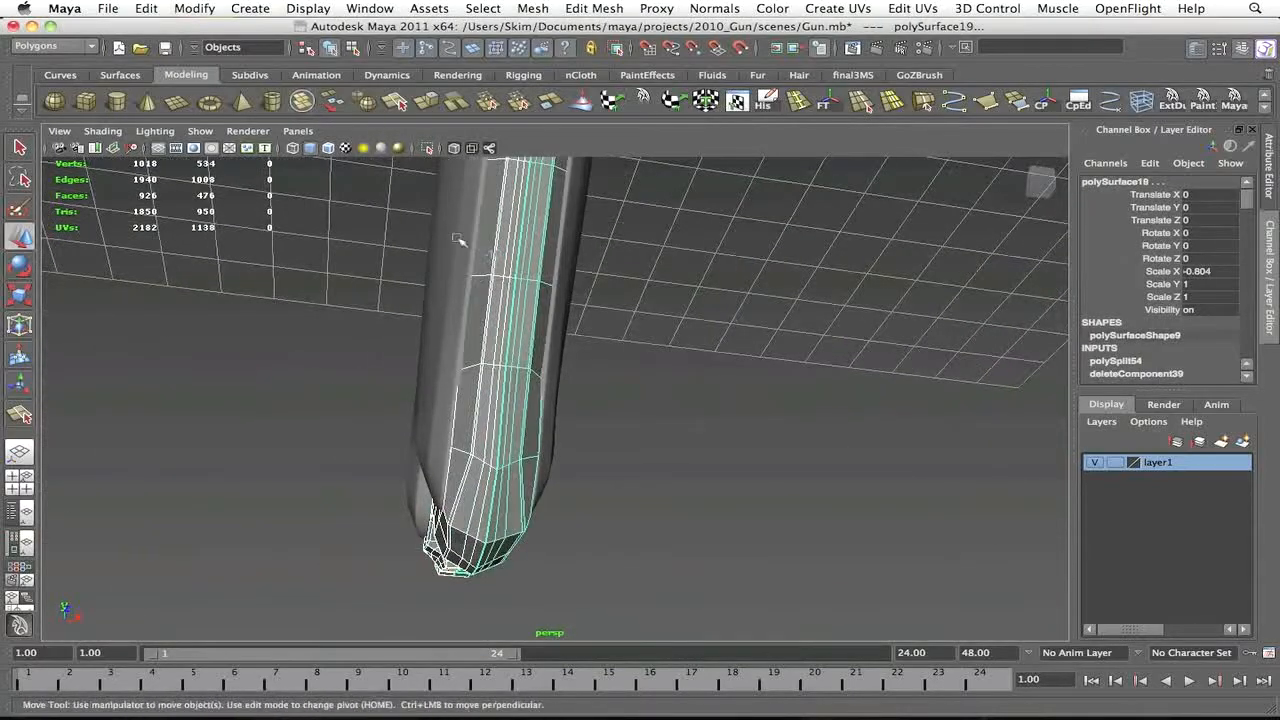
{"action": "left_click_drag", "start_coordinate": [363, 160], "coordinate": [546, 349], "text": "alt"}
{"action": "key", "text": "space"}
{"action": "left_click_drag", "start_coordinate": [546, 349], "coordinate": [603, 506]}
{"action": "scroll", "coordinate": [597, 349], "scroll_direction": "up", "scroll_amount": 3}
Select the vertices along the combined frame's centre line and merge them with a reduced merge distance
{"action": "key", "text": "q"}
{"action": "left_click", "coordinate": [505, 262]}
{"action": "scroll", "coordinate": [597, 277], "scroll_direction": "down", "scroll_amount": 1}
{"action": "middle_click_drag", "start_coordinate": [574, 268], "coordinate": [566, 194], "text": "alt"}
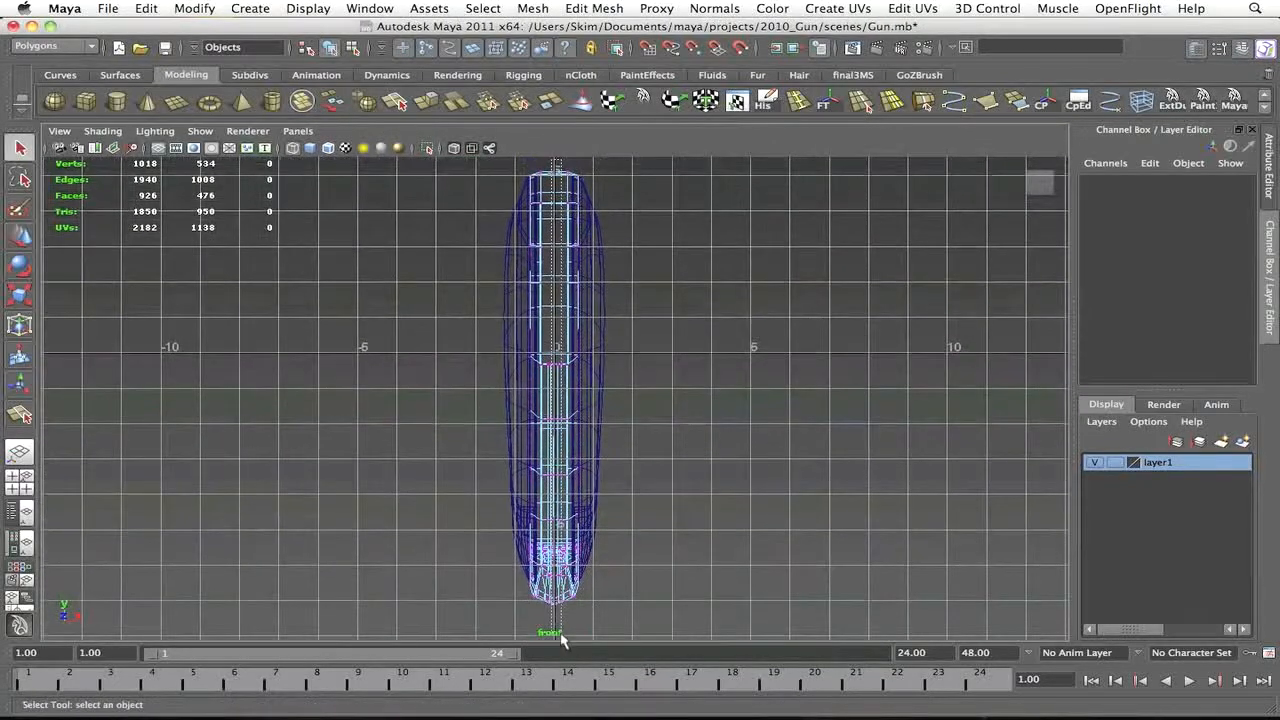
{"action": "left_click_drag", "start_coordinate": [561, 636], "coordinate": [560, 634]}
{"action": "middle_click_drag", "start_coordinate": [568, 614], "coordinate": [576, 488], "text": "alt"}
{"action": "scroll", "coordinate": [576, 488], "scroll_direction": "up", "scroll_amount": 1}
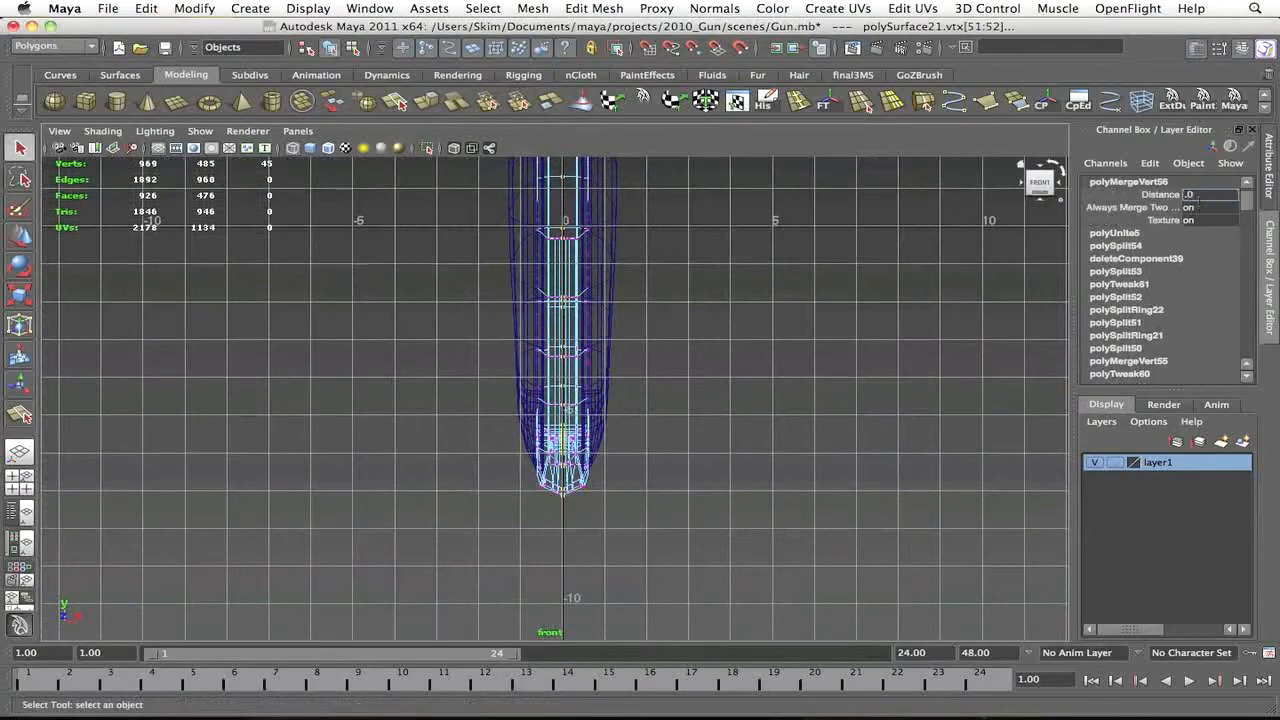
Select all vertices of the combined frame and merge them with a very small merge distance
{"action": "scroll", "coordinate": [725, 300], "scroll_direction": "down", "scroll_amount": 2}
{"action": "left_click_drag", "start_coordinate": [650, 510], "coordinate": [500, 160]}
{"action": "middle_click_drag", "start_coordinate": [520, 240], "coordinate": [538, 349], "text": "alt"}
{"action": "scroll", "coordinate": [538, 349], "scroll_direction": "down", "scroll_amount": 1}
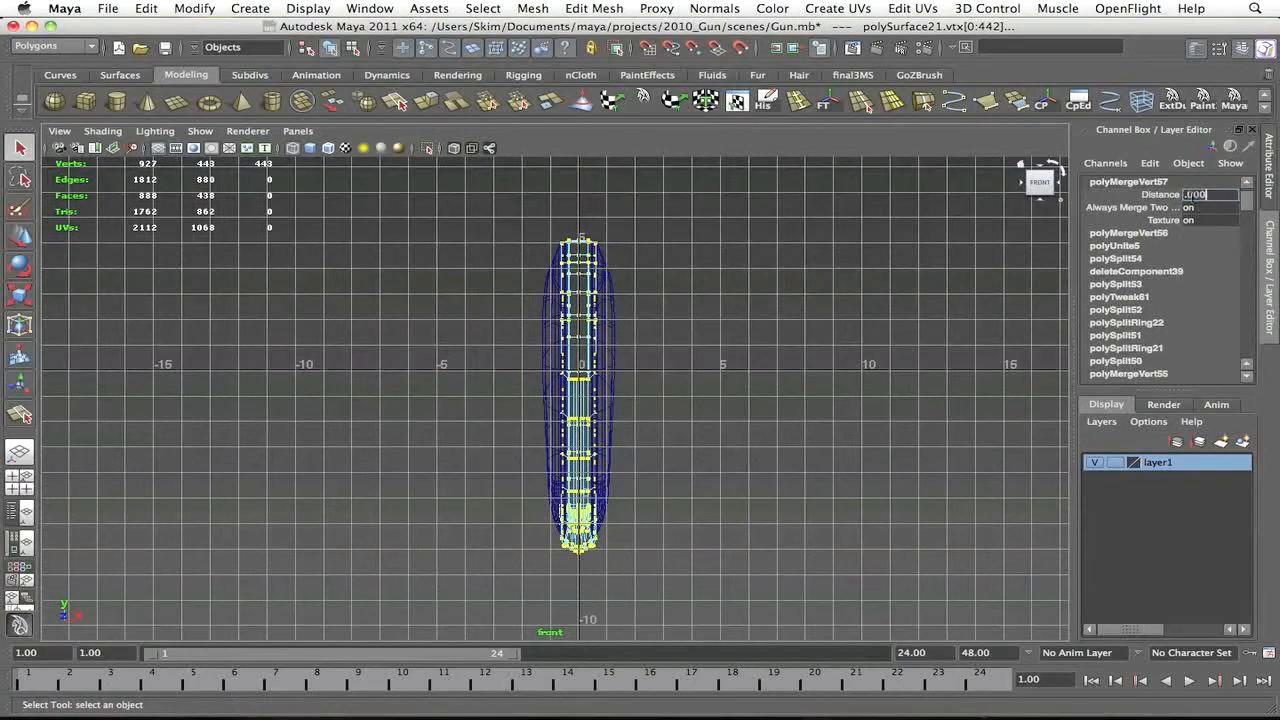
Clear the selection, return to the perspective view and examine the merged grip frame
{"action": "left_click", "coordinate": [697, 416]}
{"action": "left_click", "coordinate": [598, 320]}
{"action": "left_click", "coordinate": [714, 414]}
{"action": "key", "text": "space"}
{"action": "left_click_drag", "start_coordinate": [714, 414], "coordinate": [709, 263]}
{"action": "left_click", "coordinate": [545, 355]}
{"action": "left_click_drag", "start_coordinate": [668, 334], "coordinate": [480, 345], "text": "alt"}
Show the grip panel unsmoothed and insert an edge loop all around it near its outer border
{"action": "left_click", "coordinate": [669, 352]}
{"action": "left_click", "coordinate": [600, 365]}
{"action": "key", "text": "1"}
{"action": "left_click", "coordinate": [798, 101]}
{"action": "left_click", "coordinate": [746, 372]}
{"action": "left_click_drag", "start_coordinate": [750, 374], "coordinate": [674, 411], "text": "alt"}
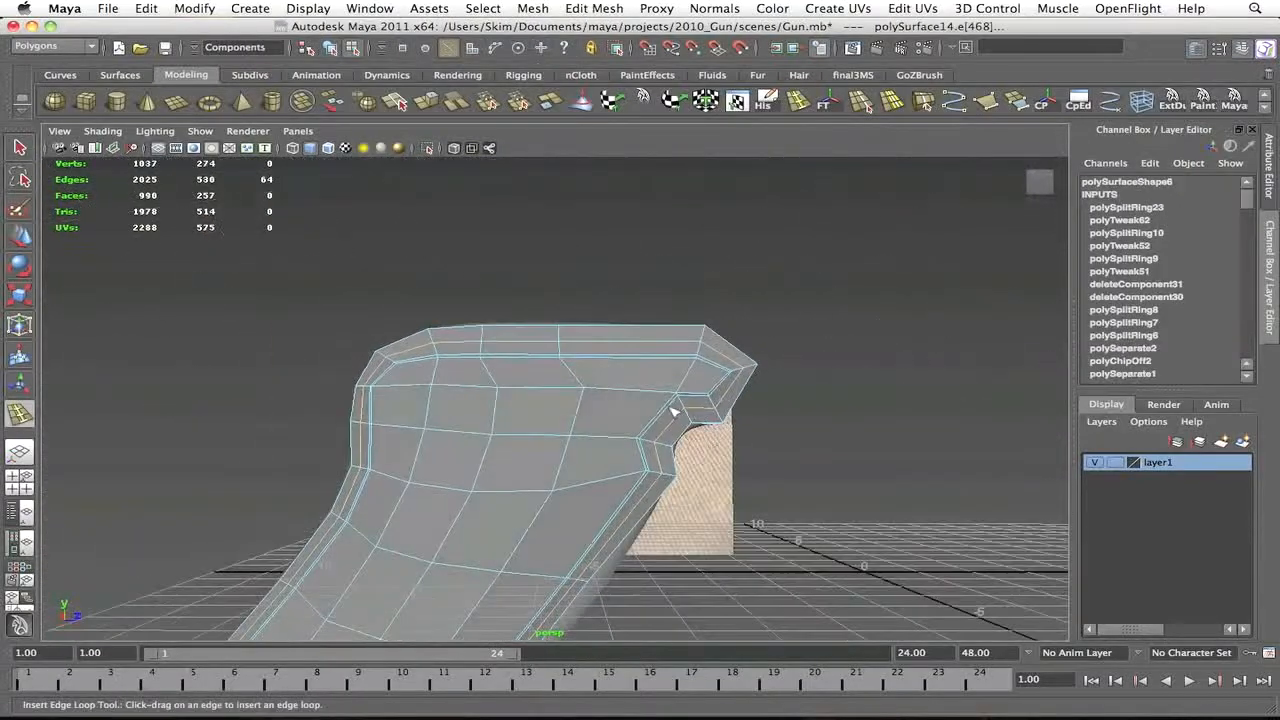
Try to insert additional edge loops at the grip panel's upper notch and undo the attempt
{"action": "left_click", "coordinate": [661, 414]}
{"action": "left_click", "coordinate": [723, 383]}
{"action": "key", "text": "F8"}
{"action": "left_click", "coordinate": [757, 303]}
{"action": "mouse_move", "coordinate": [860, 285]}
{"action": "left_mouse_down", "text": "alt"}
{"action": "mouse_move", "coordinate": [706, 317]}
{"action": "mouse_move", "coordinate": [851, 248]}
{"action": "mouse_move", "coordinate": [800, 229]}
{"action": "mouse_move", "coordinate": [957, 283]}
{"action": "mouse_move", "coordinate": [797, 254]}
{"action": "mouse_move", "coordinate": [671, 322]}
{"action": "left_mouse_up", "text": "alt"}
{"action": "key", "text": "z"}
{"action": "key", "text": "z"}
{"action": "key", "text": "z"}
{"action": "key", "text": "z"}
{"action": "key", "text": "z"}
Compare the grip's wireframe with the reference photo around the lower end in the side view
{"action": "key", "text": "space"}
{"action": "left_click_drag", "start_coordinate": [671, 391], "coordinate": [951, 386]}
{"action": "key", "text": "4"}
{"action": "right_click_drag", "start_coordinate": [951, 386], "coordinate": [776, 399], "text": "alt"}
{"action": "middle_click_drag", "start_coordinate": [776, 399], "coordinate": [706, 330], "text": "alt"}
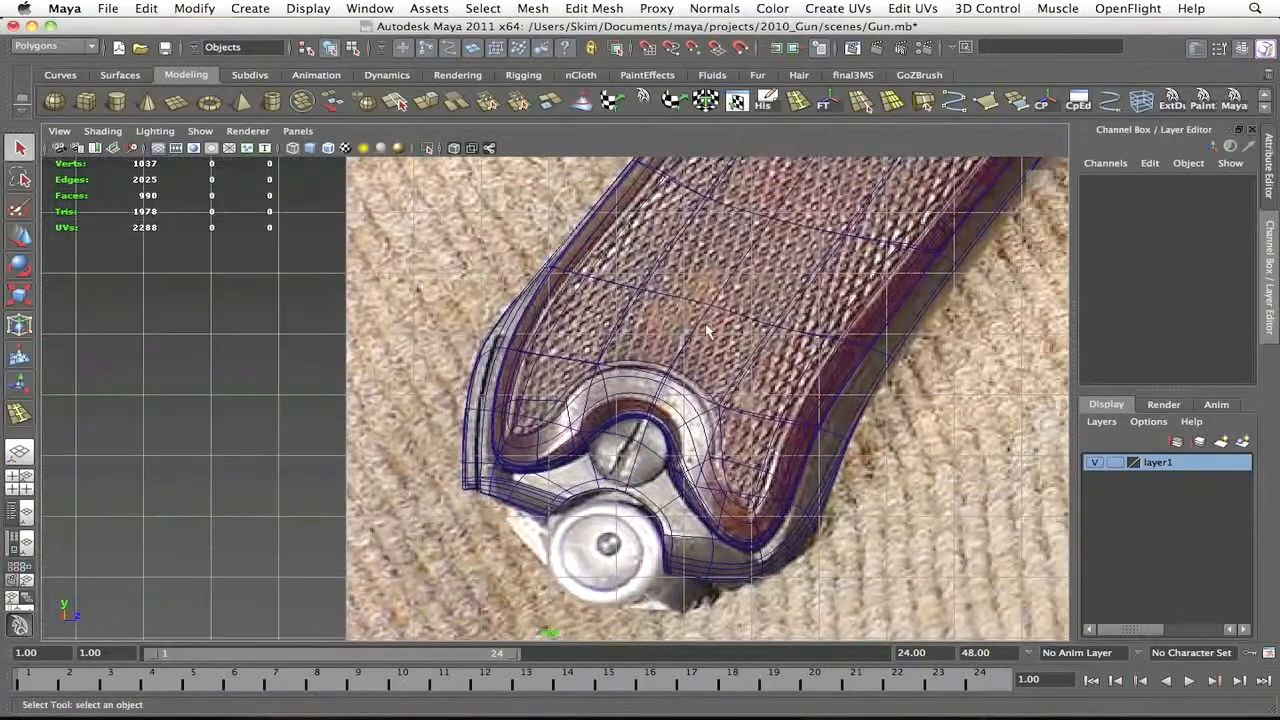
{"action": "key", "text": "5"}
Select the grip panel, frame it in the perspective view and display it unsmoothed
{"action": "key", "text": "space"}
{"action": "left_click_drag", "start_coordinate": [811, 446], "coordinate": [785, 314]}
{"action": "left_click", "coordinate": [543, 456]}
{"action": "key", "text": "f"}
{"action": "middle_click_drag", "start_coordinate": [540, 470], "coordinate": [558, 420], "text": "alt"}
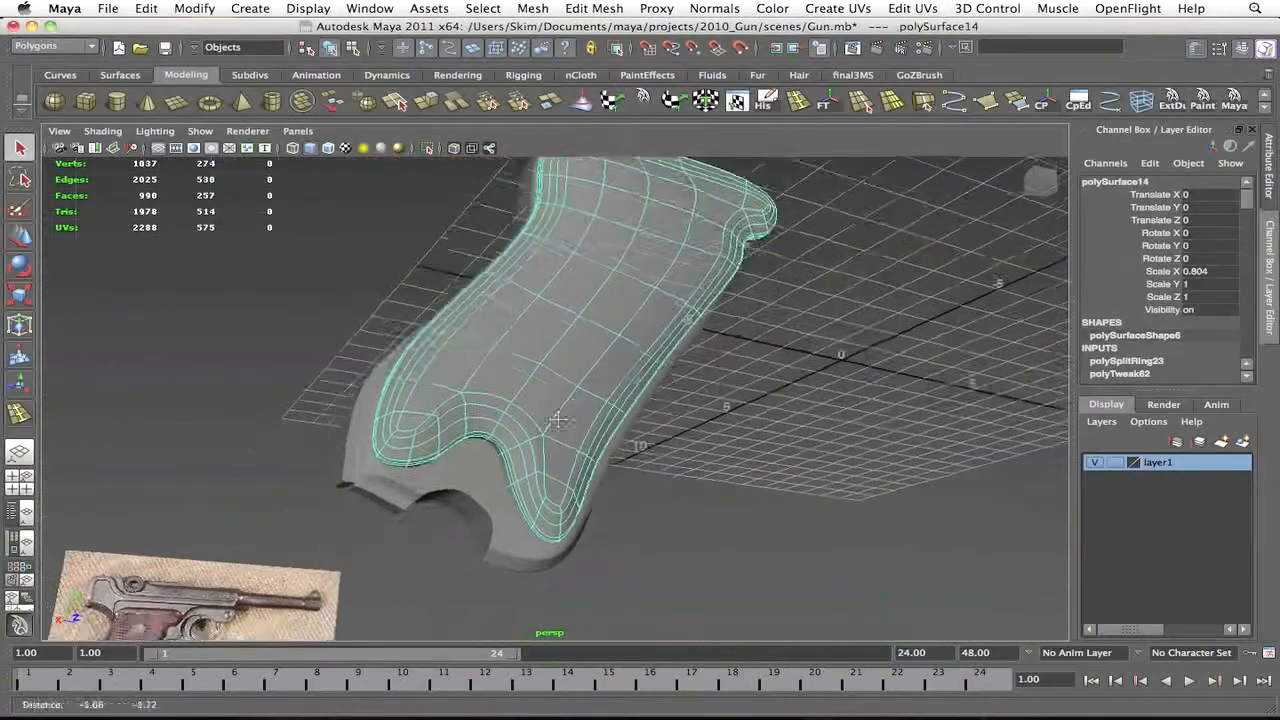
{"action": "scroll", "coordinate": [558, 420], "scroll_direction": "up", "scroll_amount": 2}
{"action": "key", "text": "1"}
{"action": "right_click_drag", "start_coordinate": [503, 452], "coordinate": [503, 510]}
{"action": "left_click_drag", "start_coordinate": [530, 425], "coordinate": [620, 436], "text": "alt"}
{"action": "right_click_drag", "start_coordinate": [620, 436], "coordinate": [700, 370]}
Show the grip panel smoothed and examine how its border sits on the frame from several angles
{"action": "key", "text": "3"}
{"action": "left_click", "coordinate": [880, 414]}
{"action": "left_click_drag", "start_coordinate": [880, 414], "coordinate": [726, 423], "text": "alt"}
{"action": "scroll", "coordinate": [651, 417], "scroll_direction": "down", "scroll_amount": 2}
{"action": "left_click", "coordinate": [620, 430]}
{"action": "scroll", "coordinate": [667, 444], "scroll_direction": "up", "scroll_amount": 2}
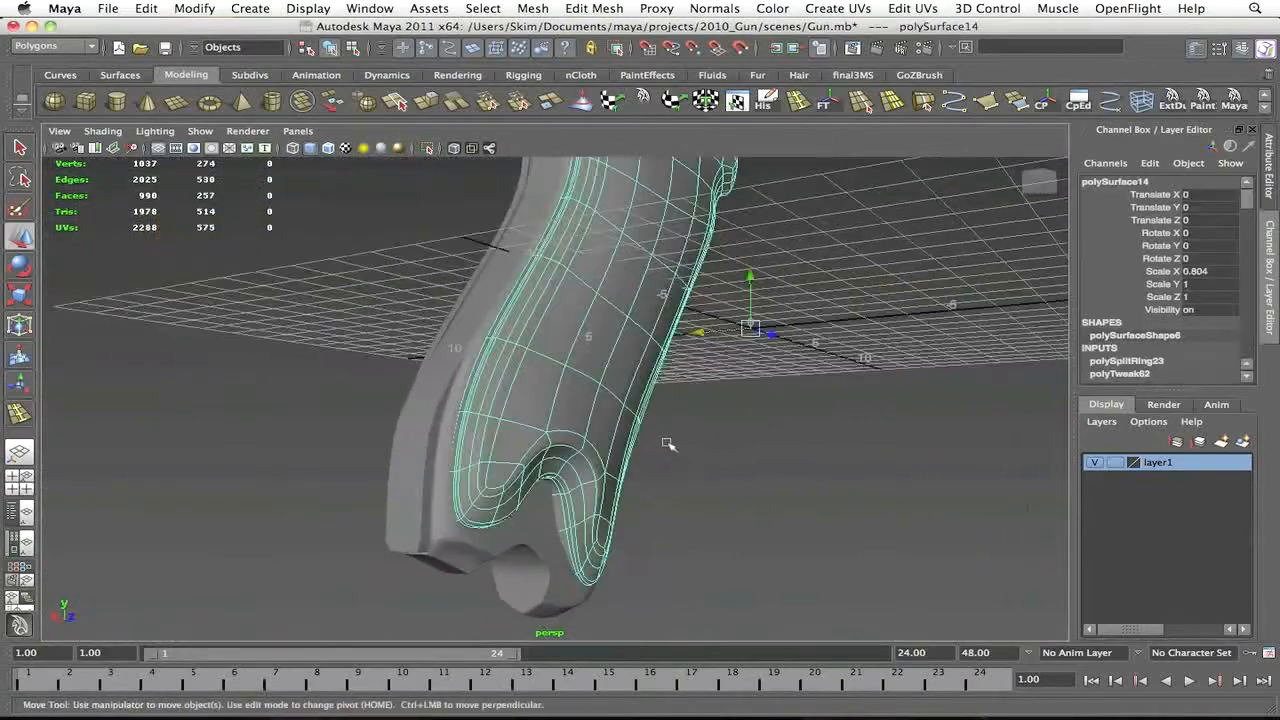
{"action": "right_click_drag", "start_coordinate": [667, 444], "coordinate": [620, 478]}
{"action": "left_click", "coordinate": [815, 338]}
{"action": "left_click_drag", "start_coordinate": [815, 338], "coordinate": [780, 434], "text": "alt"}
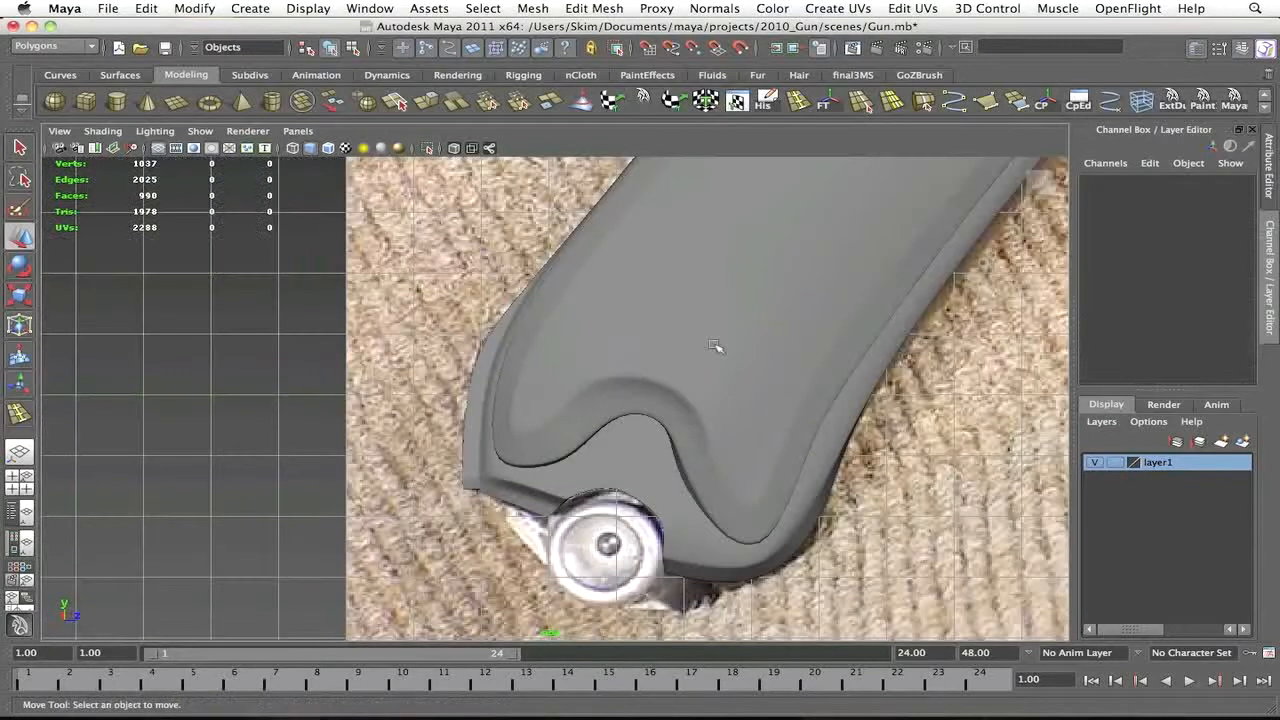
Create a polygon sphere and move it onto the round knob at the grip's lower end in the side view
{"action": "key", "text": "4"}
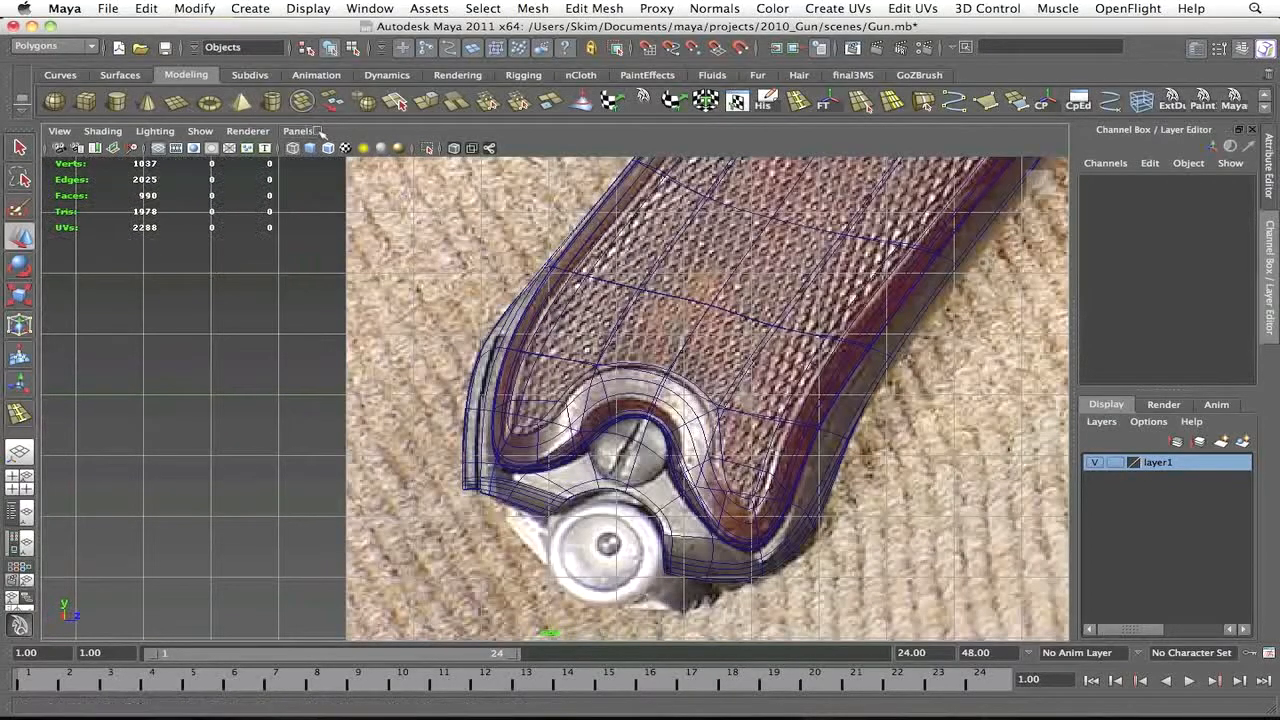
{"action": "left_click", "coordinate": [60, 102]}
{"action": "scroll", "coordinate": [189, 223], "scroll_direction": "down", "scroll_amount": 10}
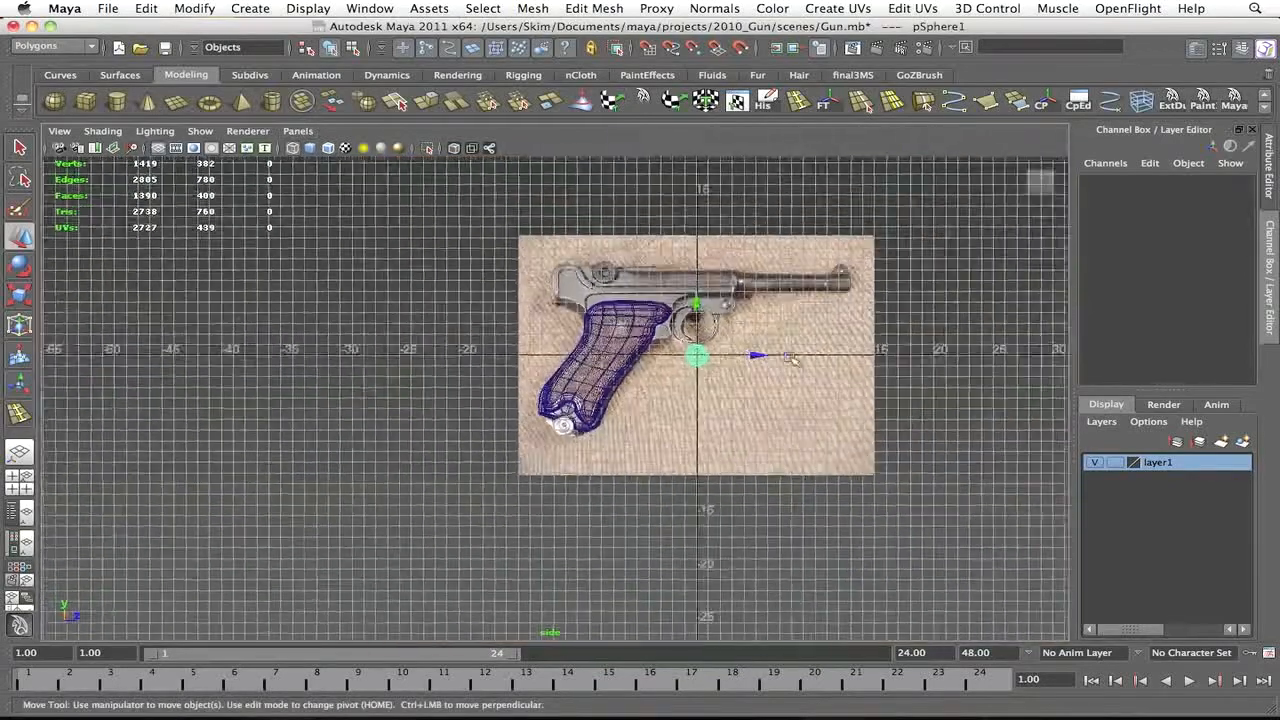
{"action": "scroll", "coordinate": [788, 360], "scroll_direction": "up", "scroll_amount": 1}
{"action": "left_click_drag", "start_coordinate": [720, 347], "coordinate": [555, 422]}
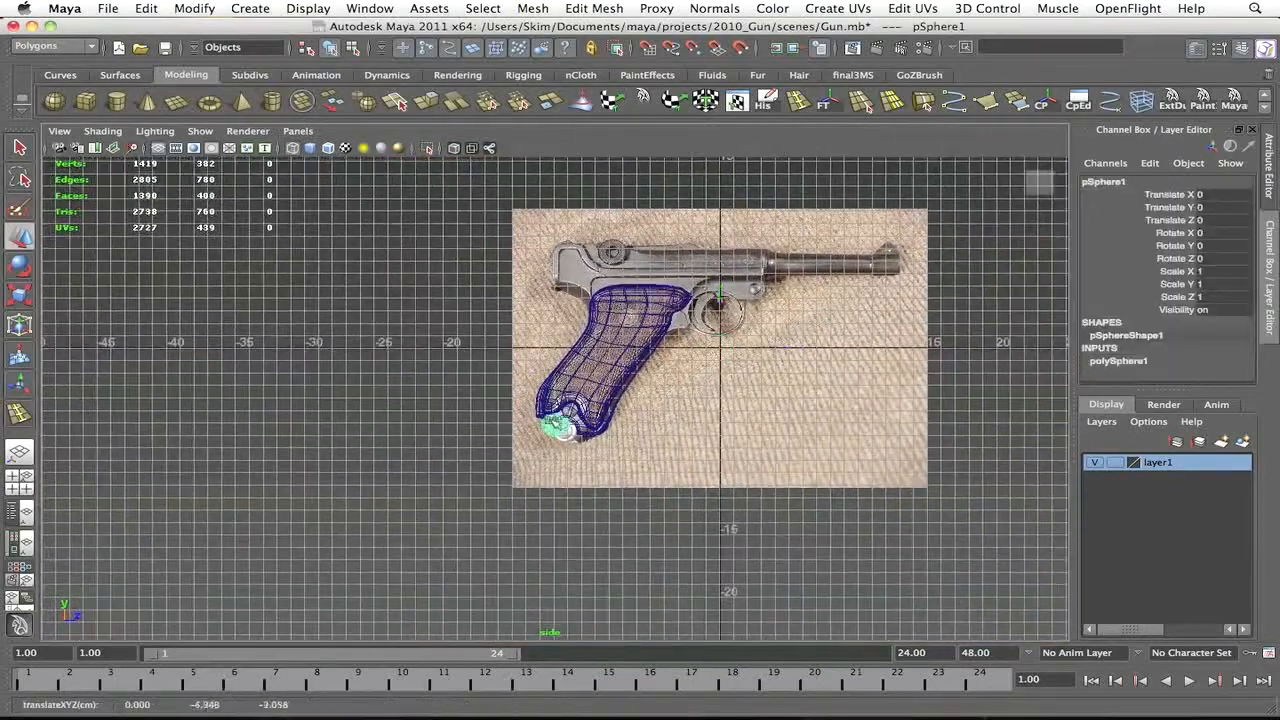
Set the sphere's axis and height subdivisions to 12 and frame it in the view
{"action": "left_click", "coordinate": [1131, 364]}
{"action": "left_click_drag", "start_coordinate": [1190, 338], "coordinate": [1201, 355]}
{"action": "type", "text": "12"}
{"action": "key", "text": "Return"}
{"action": "key", "text": "f"}
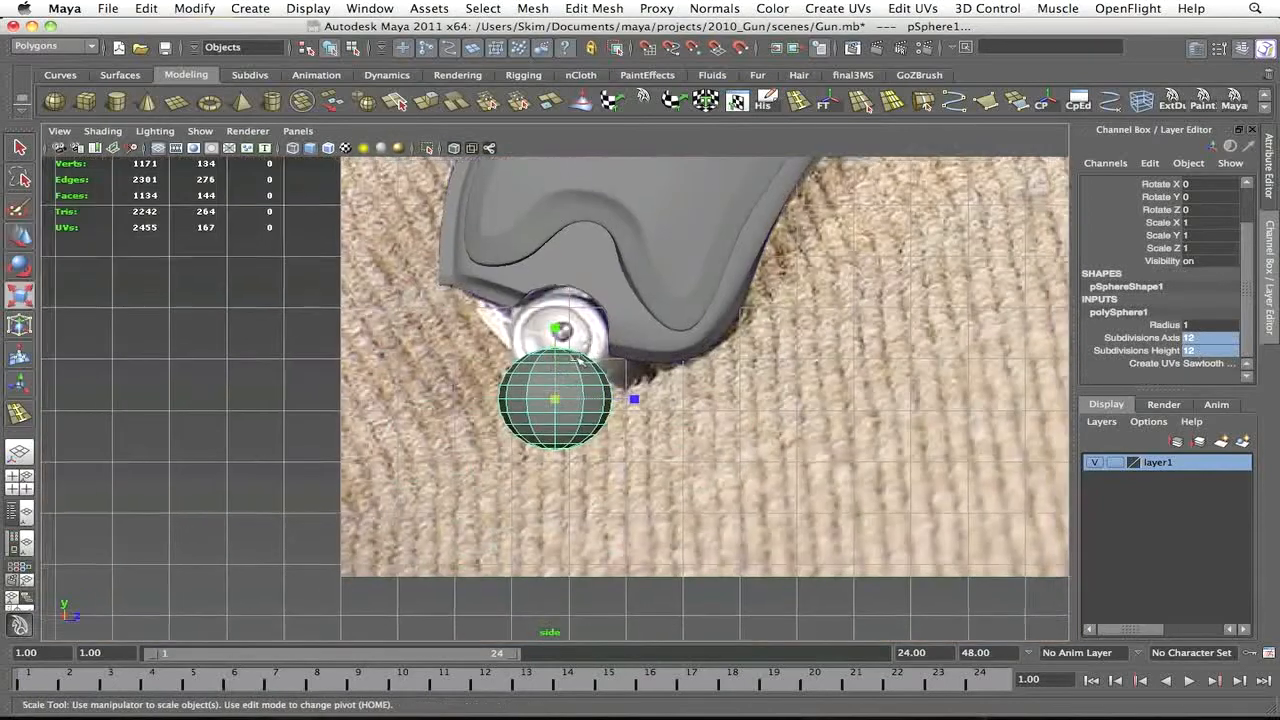
Rotate the sphere 90 degrees about Z and delete half of its faces
{"action": "key", "text": "e"}
{"action": "key", "text": "r"}
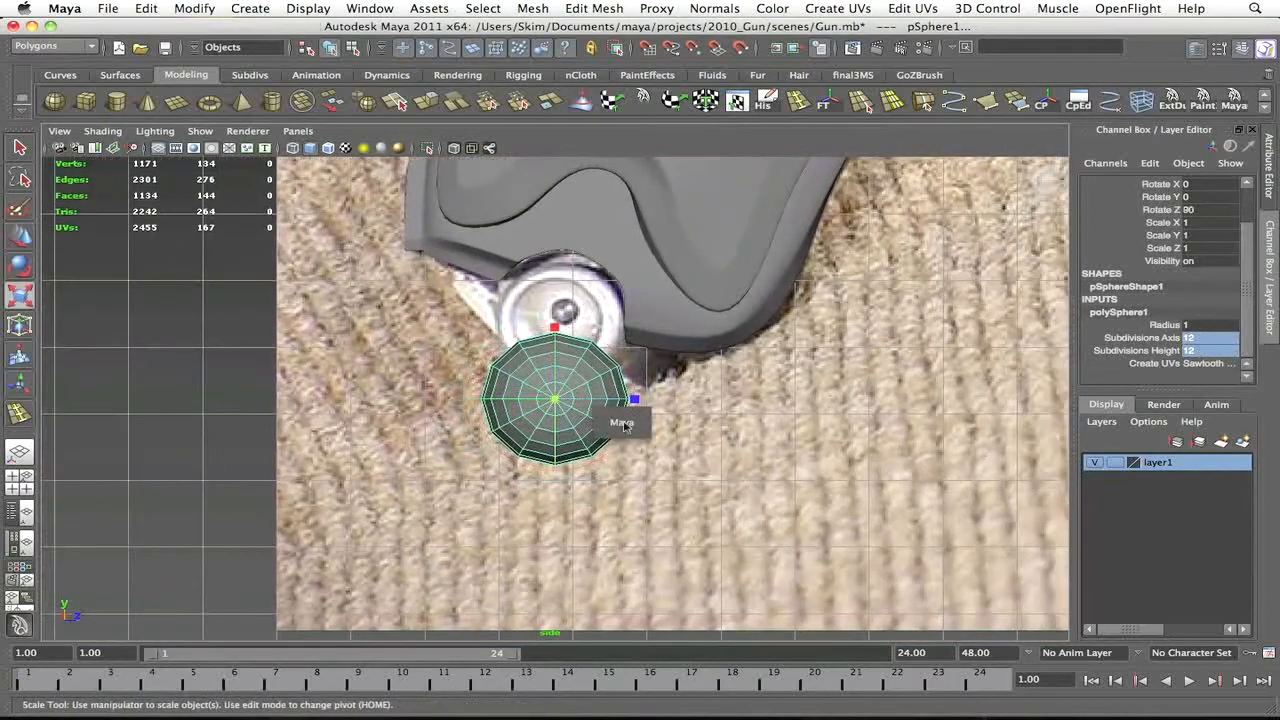
{"action": "left_click_drag", "start_coordinate": [622, 422], "coordinate": [644, 325]}
{"action": "right_click_drag", "start_coordinate": [574, 556], "coordinate": [574, 624]}
{"action": "middle_click_drag", "start_coordinate": [640, 540], "coordinate": [680, 434], "text": "alt"}
{"action": "left_click_drag", "start_coordinate": [680, 434], "coordinate": [706, 446], "text": "alt"}
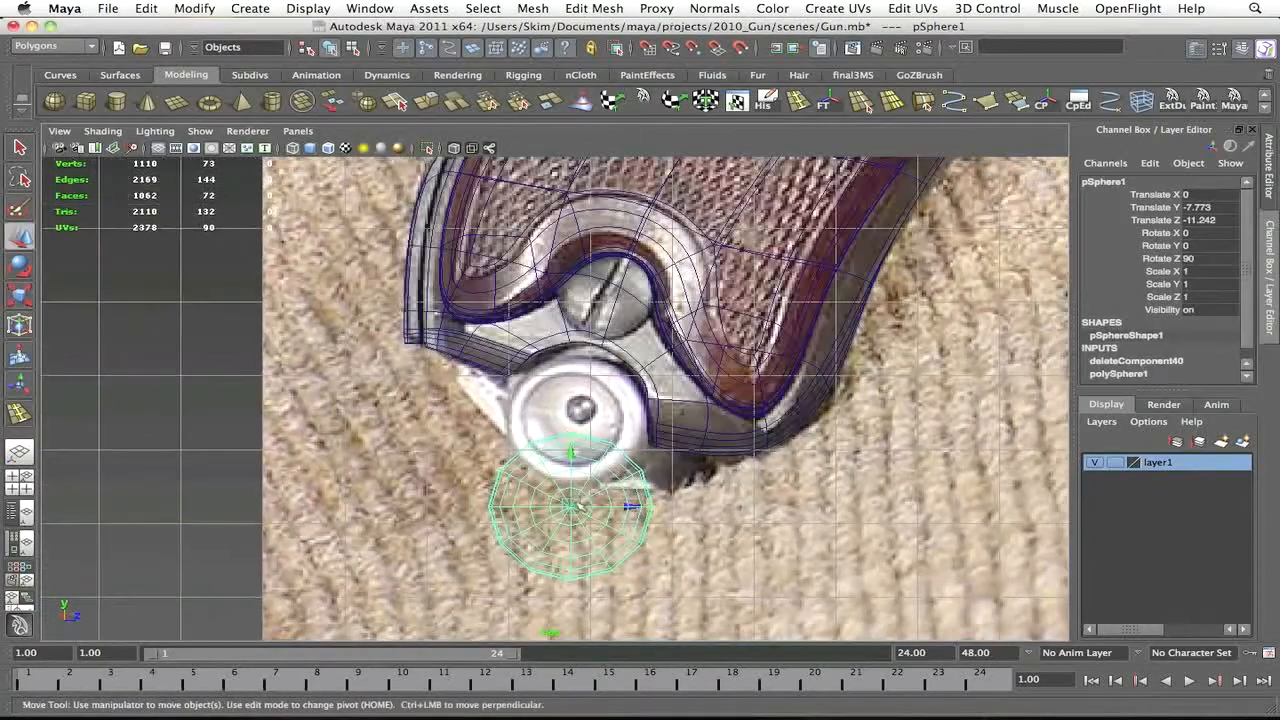
Move the half sphere over the slotted screw in the reference photo and scale it down uniformly to fit
{"action": "left_click_drag", "start_coordinate": [577, 506], "coordinate": [610, 286]}
{"action": "scroll", "coordinate": [610, 286], "scroll_direction": "up", "scroll_amount": 1}
{"action": "middle_click_drag", "start_coordinate": [610, 286], "coordinate": [576, 376], "text": "alt"}
{"action": "key", "text": "r"}
{"action": "left_click_drag", "start_coordinate": [586, 356], "coordinate": [570, 365]}
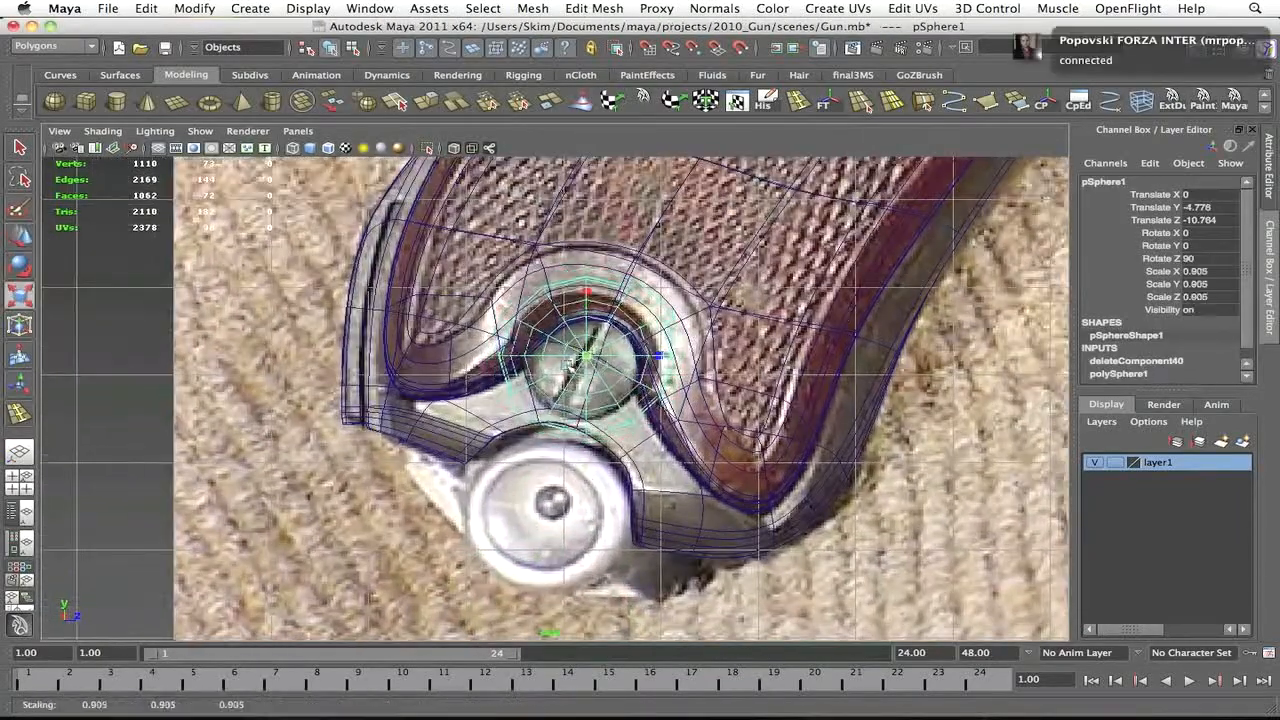
Move the half sphere below the grip and separate the faces on one side of its vertical centre line
{"action": "key", "text": "5"}
{"action": "left_click_drag", "start_coordinate": [585, 312], "coordinate": [585, 550]}
{"action": "mouse_move", "coordinate": [585, 550]}
{"action": "middle_mouse_down", "text": "alt"}
{"action": "mouse_move", "coordinate": [610, 271]}
{"action": "mouse_move", "coordinate": [563, 325]}
{"action": "middle_mouse_up", "text": "alt"}
{"action": "scroll", "coordinate": [603, 363], "scroll_direction": "up", "scroll_amount": 4}
{"action": "right_click_drag", "start_coordinate": [582, 340], "coordinate": [584, 405]}
{"action": "left_click_drag", "start_coordinate": [578, 276], "coordinate": [668, 470]}
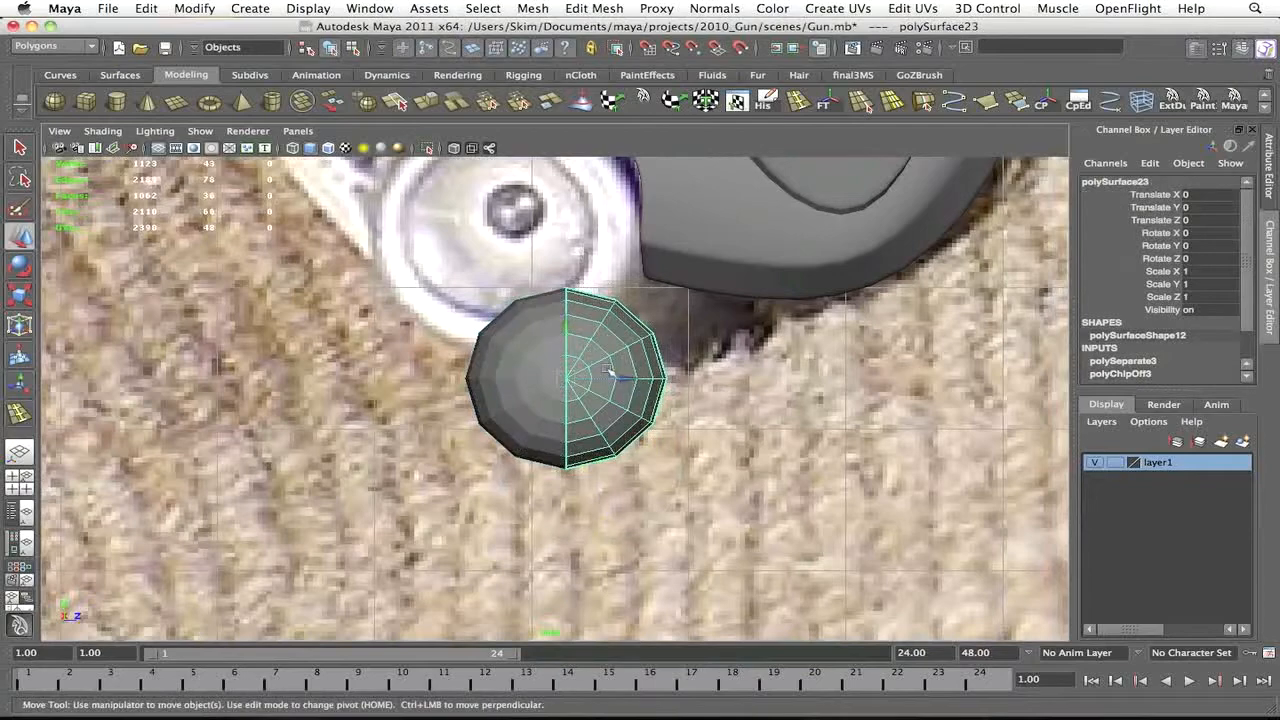
Isolate the separated piece and close its flat cut side with five appended polygons between opposite border edges
{"action": "left_click", "coordinate": [428, 148]}
{"action": "key", "text": "f"}
{"action": "left_click", "coordinate": [1038, 110]}
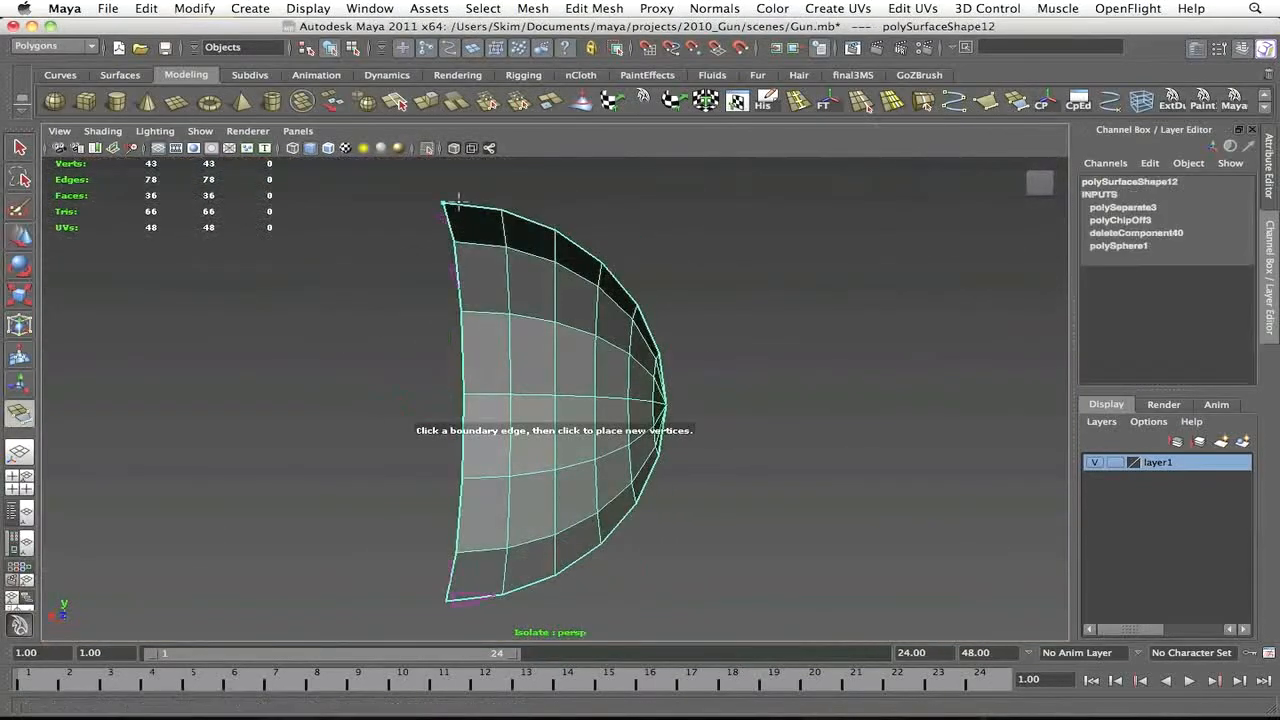
{"action": "left_click", "coordinate": [480, 595]}
{"action": "key", "text": "Return"}
{"action": "left_click", "coordinate": [528, 584]}
{"action": "left_click", "coordinate": [535, 224]}
{"action": "key", "text": "Return"}
{"action": "left_click", "coordinate": [576, 245]}
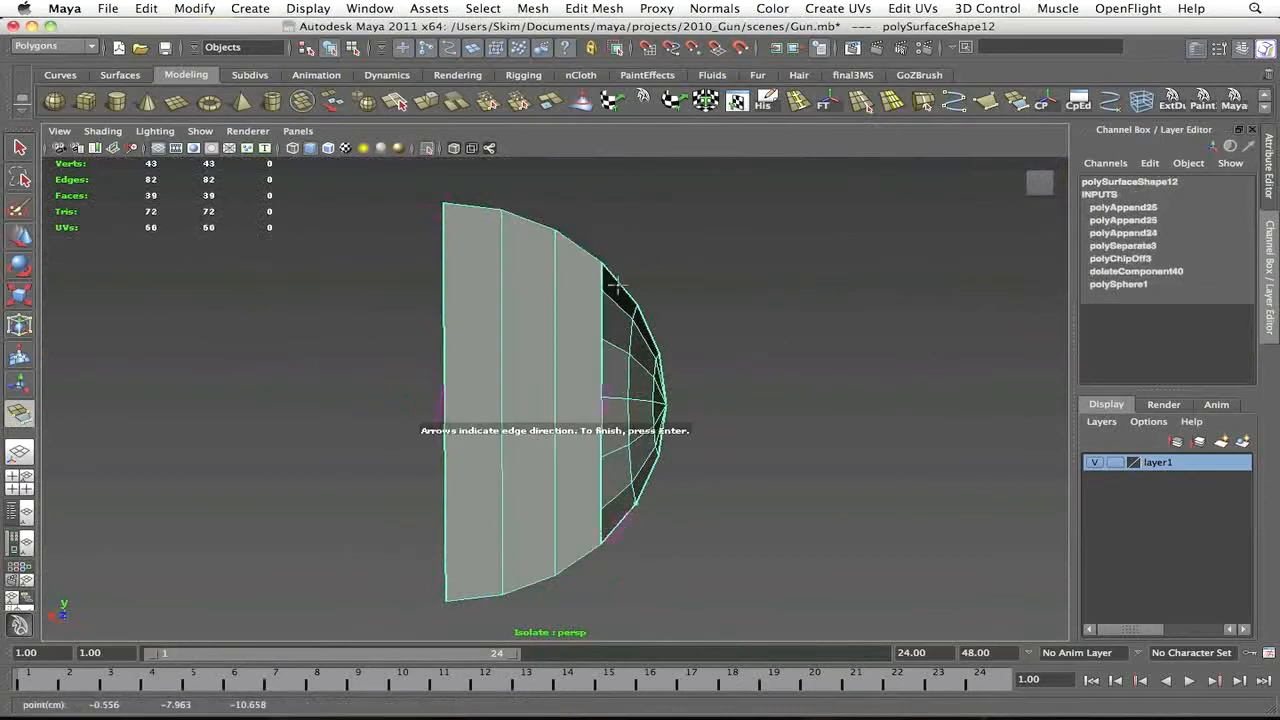
{"action": "left_click_drag", "start_coordinate": [675, 413], "coordinate": [655, 415], "text": "alt"}
{"action": "left_click", "coordinate": [617, 476]}
{"action": "key", "text": "Return"}
{"action": "mouse_move", "coordinate": [620, 468]}
{"action": "left_mouse_down", "text": "alt"}
{"action": "mouse_move", "coordinate": [583, 466]}
{"action": "mouse_move", "coordinate": [612, 464]}
{"action": "left_mouse_up", "text": "alt"}
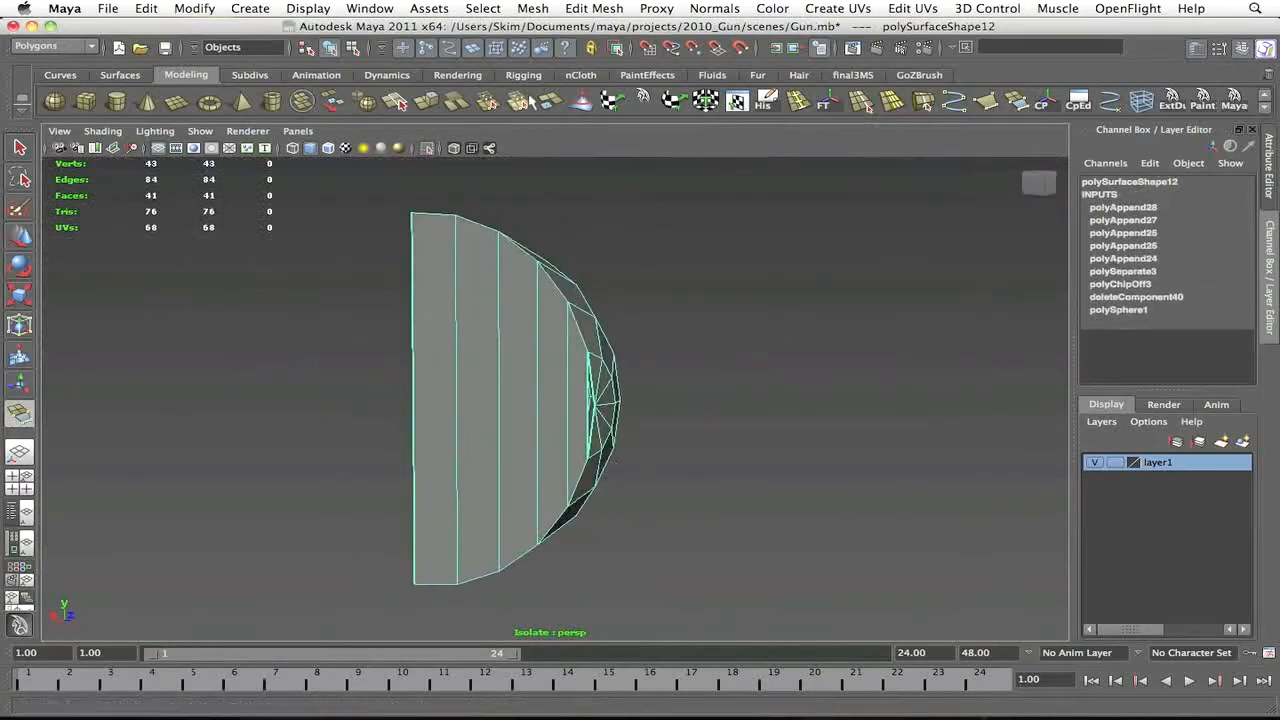
Insert a horizontal edge loop across the appended faces and merge its end vertex into the adjacent pole vertex
{"action": "left_click_drag", "start_coordinate": [575, 408], "coordinate": [570, 413]}
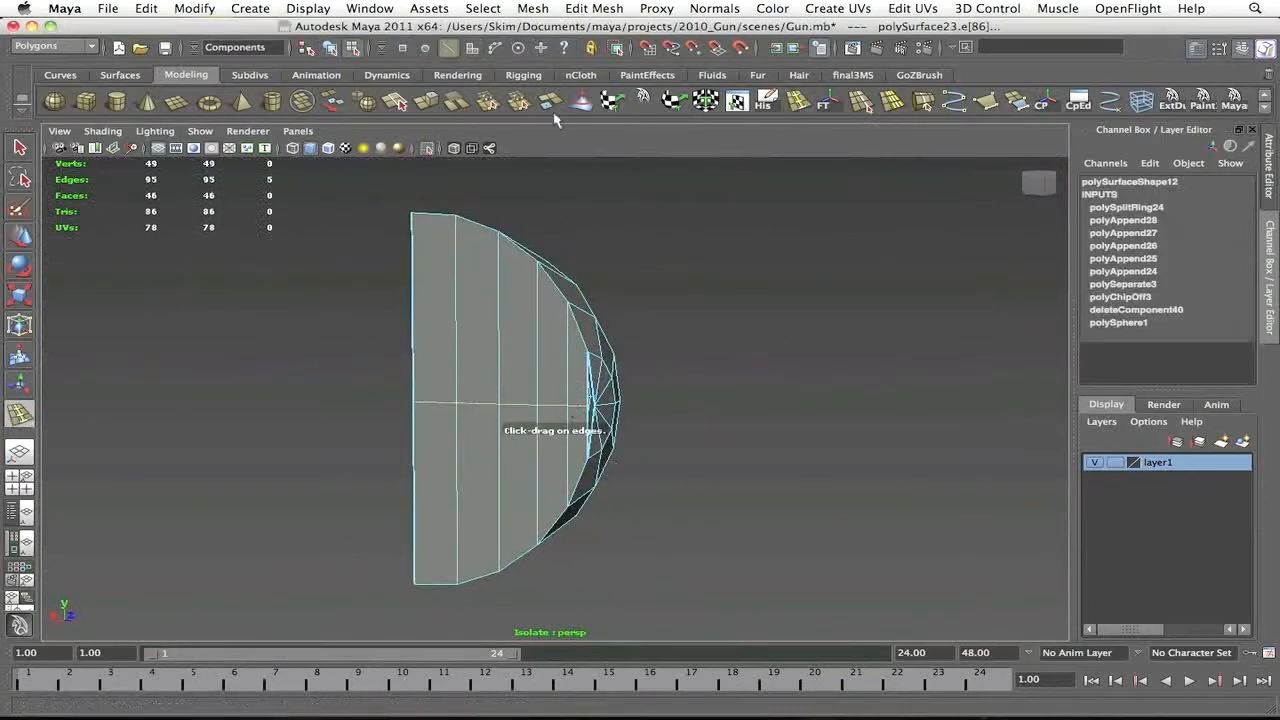
{"action": "left_click", "coordinate": [487, 101]}
{"action": "left_click_drag", "start_coordinate": [645, 436], "coordinate": [606, 440], "text": "alt"}
{"action": "left_click_drag", "start_coordinate": [560, 390], "coordinate": [545, 388]}
{"action": "left_click_drag", "start_coordinate": [666, 423], "coordinate": [586, 428], "text": "alt"}
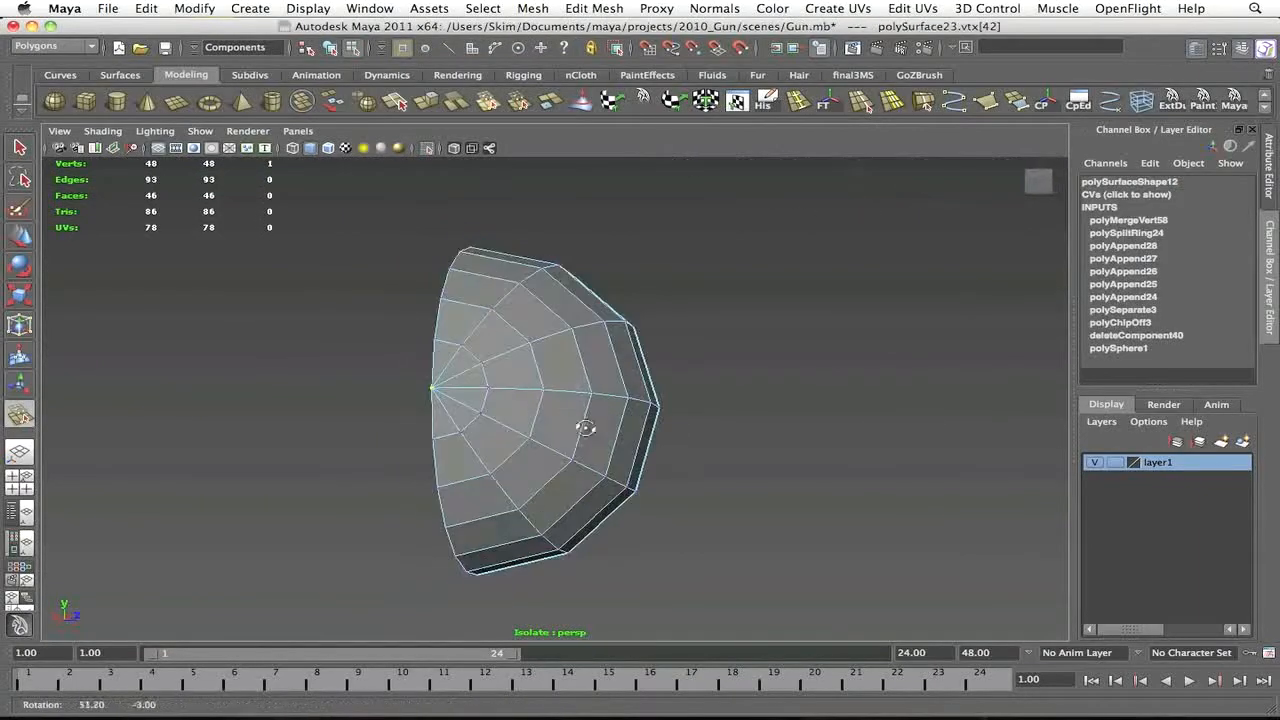
{"action": "right_click_drag", "start_coordinate": [585, 371], "coordinate": [635, 325]}
Leave isolation, delete the other piece of the split sphere and move the closed piece to Translate Z 0.194
{"action": "left_click", "coordinate": [426, 148]}
{"action": "left_click_drag", "start_coordinate": [445, 350], "coordinate": [585, 340], "text": "alt"}
{"action": "left_click", "coordinate": [444, 386]}
{"action": "left_click_drag", "start_coordinate": [441, 390], "coordinate": [483, 383], "text": "alt"}
{"action": "key", "text": "Delete"}
{"action": "left_click", "coordinate": [483, 383]}
{"action": "key", "text": "w"}
{"action": "scroll", "coordinate": [554, 398], "scroll_direction": "down", "scroll_amount": 2}
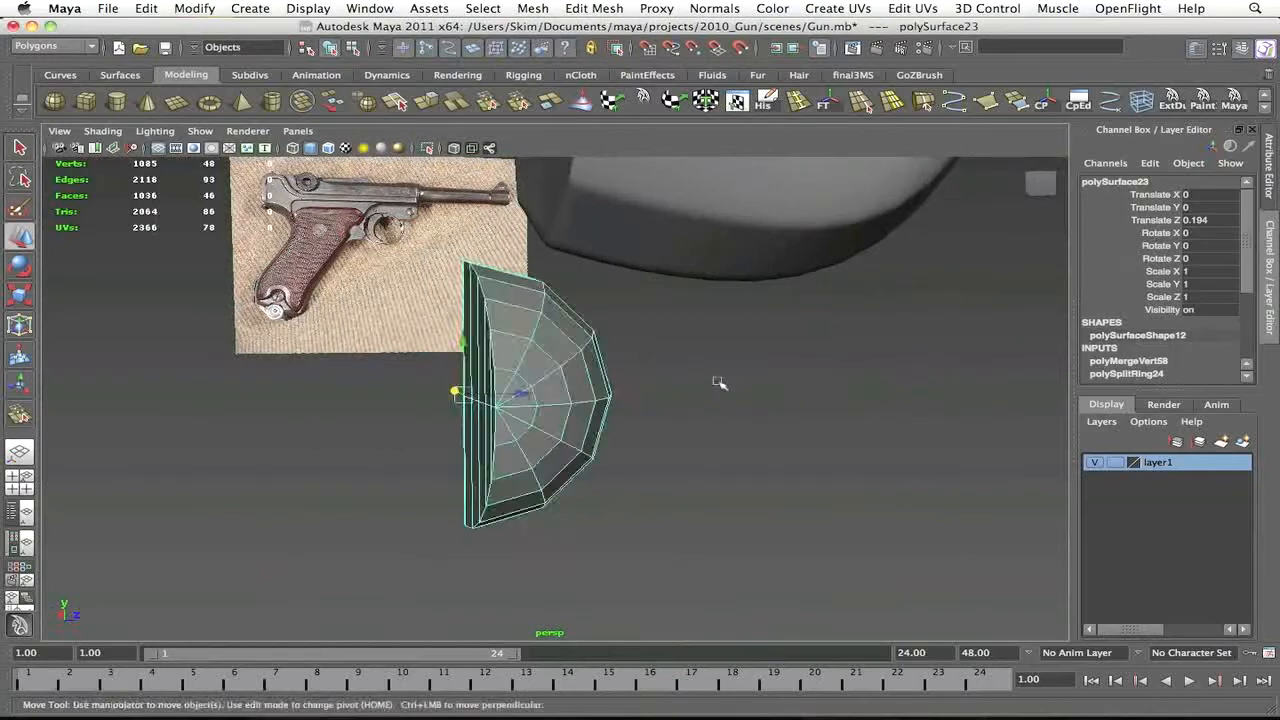
Duplicate the closed piece and set the duplicate's Scale X to -1
{"action": "left_click_drag", "start_coordinate": [718, 382], "coordinate": [684, 374], "text": "alt"}
{"action": "key", "text": "super+d"}
{"action": "left_click", "coordinate": [1208, 272]}
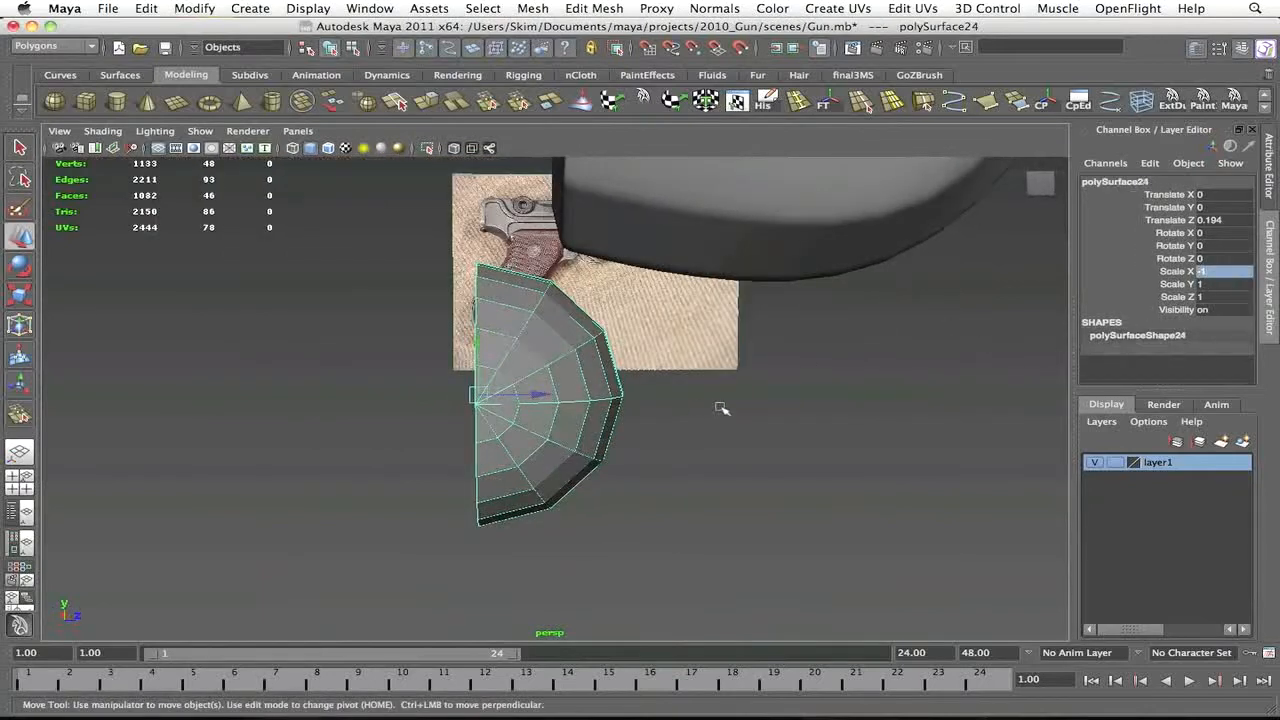
{"action": "key", "text": "Return"}
Move the duplicate to Translate Z -0.729 beside the original and freeze its transformations
{"action": "left_click_drag", "start_coordinate": [551, 397], "coordinate": [343, 397]}
{"action": "left_click_drag", "start_coordinate": [343, 397], "coordinate": [497, 401], "text": "alt"}
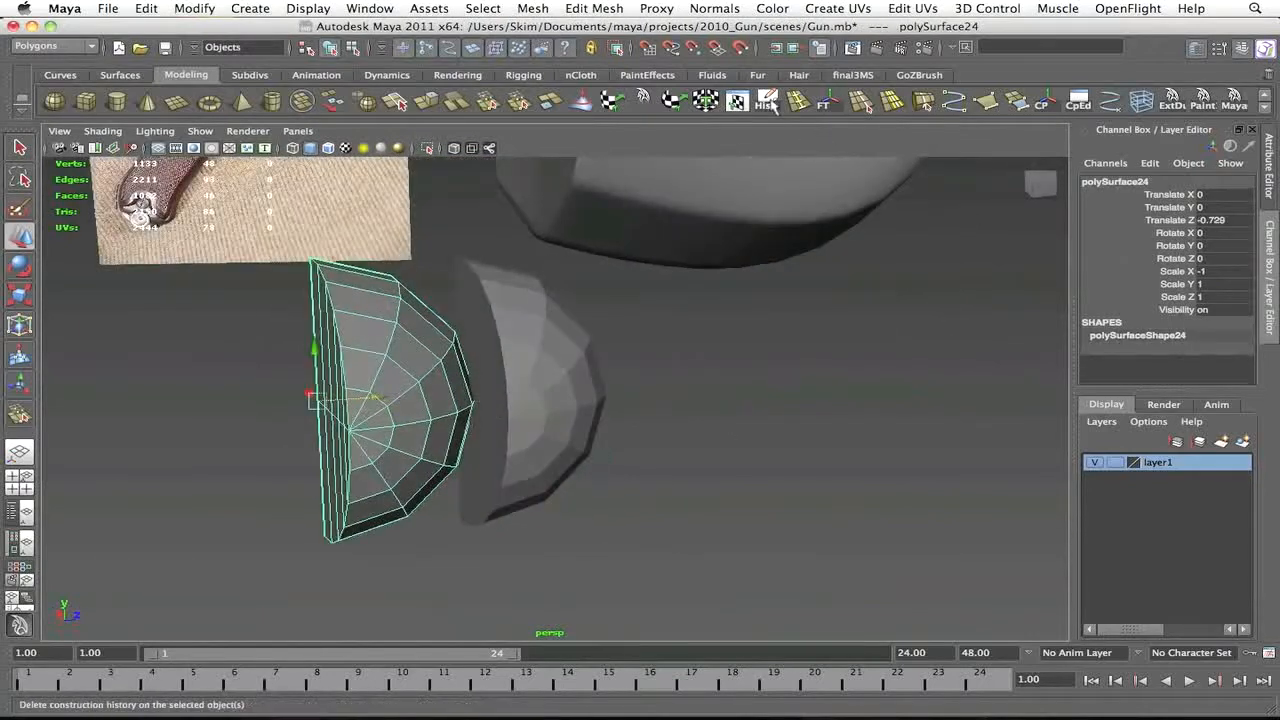
{"action": "key", "text": "Return"}
{"action": "mouse_move", "coordinate": [600, 382]}
{"action": "left_mouse_down", "text": "alt"}
{"action": "mouse_move", "coordinate": [737, 374]}
{"action": "mouse_move", "coordinate": [615, 380]}
{"action": "left_mouse_up", "text": "alt"}
Try mirroring the duplicate with a Scale Y of -1 and undo it
{"action": "left_click", "coordinate": [1215, 284]}
{"action": "type", "text": "-1"}
{"action": "key", "text": "Return"}
{"action": "key", "text": "z"}
Mirror the duplicate by setting its Scale Z to -1
{"action": "left_click", "coordinate": [1212, 297]}
{"action": "type", "text": "-1"}
{"action": "key", "text": "Return"}
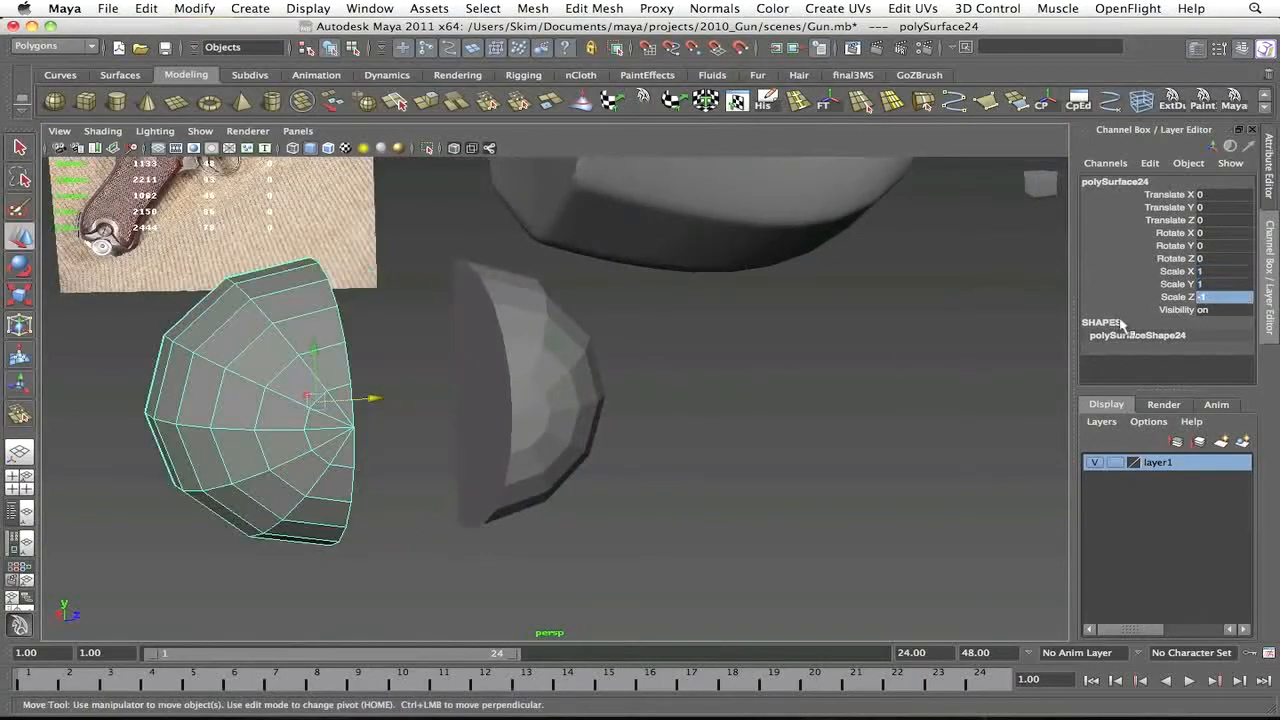
Place the mirrored piece next to the original, leaving a narrow slot between the two for the screw head
{"action": "left_click_drag", "start_coordinate": [751, 426], "coordinate": [660, 434], "text": "alt"}
{"action": "key", "text": "space"}
{"action": "key", "text": "space"}
{"action": "mouse_move", "coordinate": [620, 382]}
{"action": "right_mouse_down", "text": "alt"}
{"action": "mouse_move", "coordinate": [114, 171]}
{"action": "mouse_move", "coordinate": [645, 572]}
{"action": "right_mouse_up", "text": "alt"}
{"action": "key", "text": "4"}
{"action": "key", "text": "5"}
{"action": "middle_click_drag", "start_coordinate": [645, 572], "coordinate": [645, 392], "text": "alt"}
{"action": "scroll", "coordinate": [645, 392], "scroll_direction": "up", "scroll_amount": 3}
{"action": "key", "text": "space"}
{"action": "left_click_drag", "start_coordinate": [646, 423], "coordinate": [541, 405]}
Select both screw-head pieces and combine them into one mesh
{"action": "right_click_drag", "start_coordinate": [541, 405], "coordinate": [540, 338]}
{"action": "left_click_drag", "start_coordinate": [540, 338], "coordinate": [527, 324], "text": "alt"}
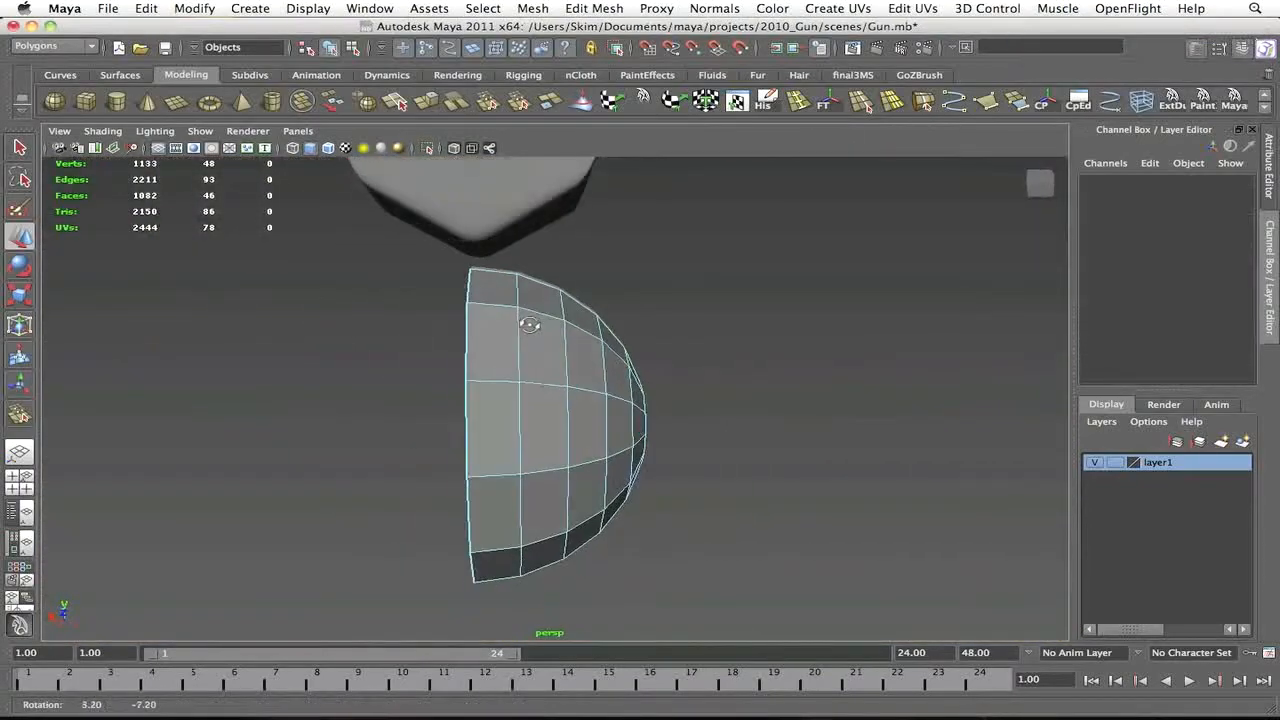
{"action": "right_click_drag", "start_coordinate": [630, 245], "coordinate": [625, 256]}
{"action": "left_click_drag", "start_coordinate": [625, 256], "coordinate": [500, 380], "text": "alt"}
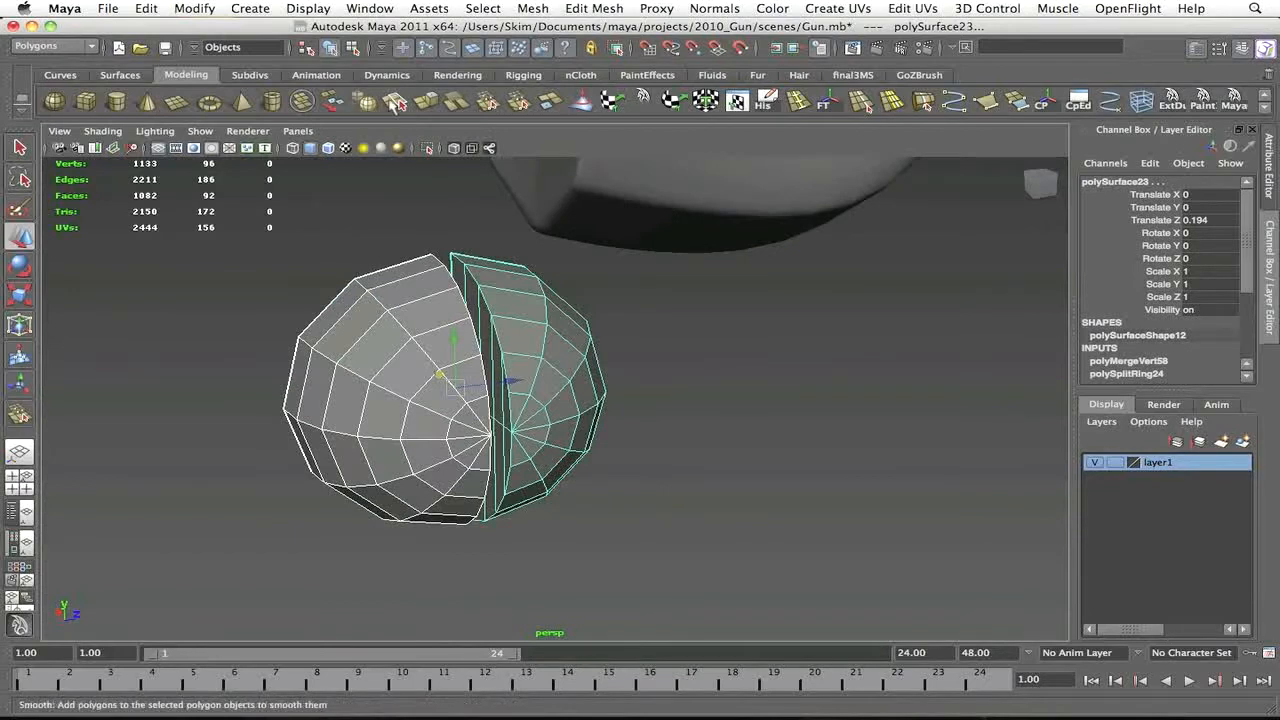
{"action": "left_click", "coordinate": [367, 100]}
{"action": "left_click_drag", "start_coordinate": [760, 370], "coordinate": [640, 362], "text": "alt"}
Delete the combined screw head's construction history and center its pivot
{"action": "left_click", "coordinate": [1015, 102]}
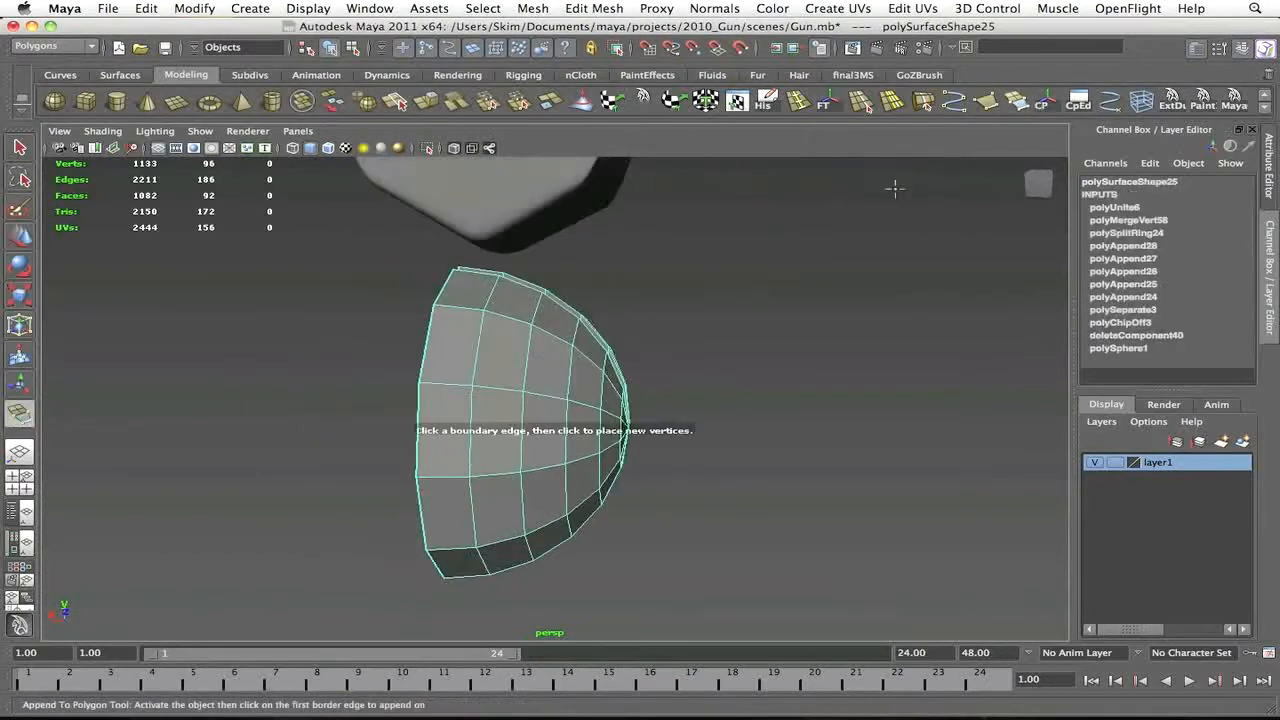
{"action": "right_click_drag", "start_coordinate": [571, 413], "coordinate": [546, 383], "text": "alt"}
{"action": "left_click", "coordinate": [546, 383]}
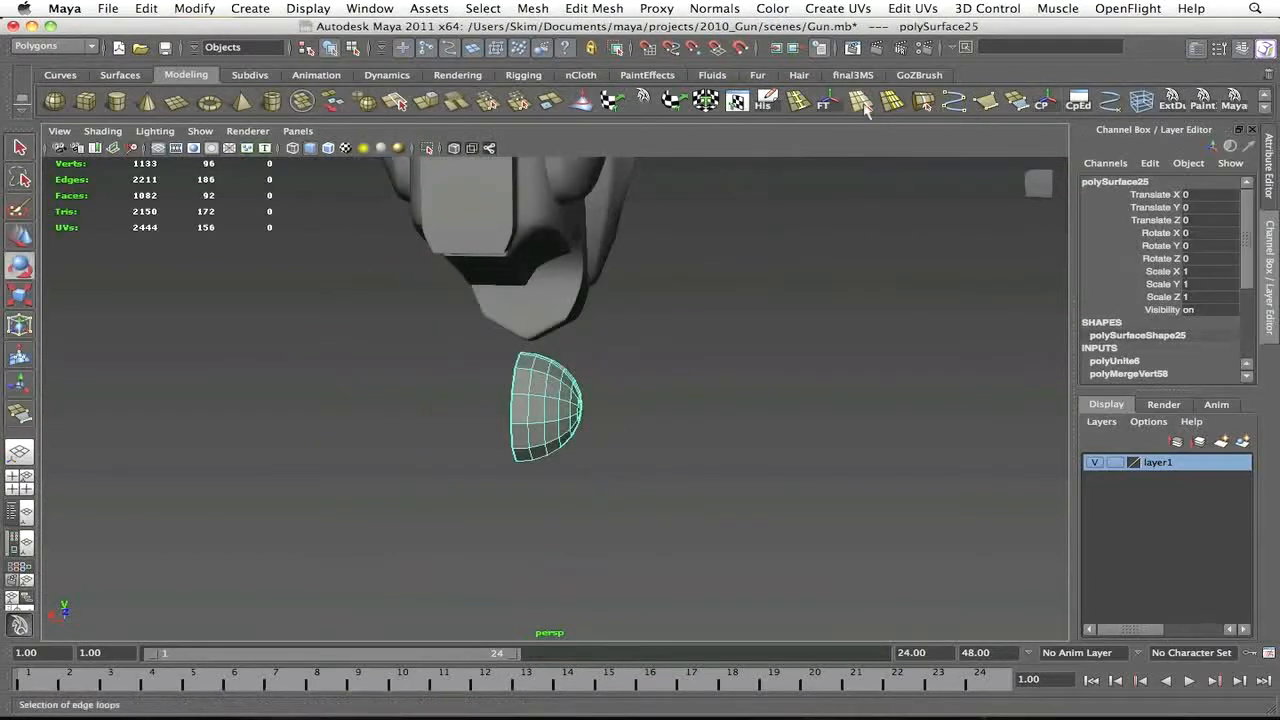
{"action": "left_click", "coordinate": [770, 100]}
{"action": "left_click", "coordinate": [1042, 101]}
Flatten the screw head by scaling it to 0.528 in X
{"action": "scroll", "coordinate": [697, 369], "scroll_direction": "up", "scroll_amount": 10}
{"action": "key", "text": "r"}
{"action": "left_click_drag", "start_coordinate": [463, 424], "coordinate": [500, 424]}
{"action": "left_click_drag", "start_coordinate": [503, 424], "coordinate": [716, 372], "text": "alt"}
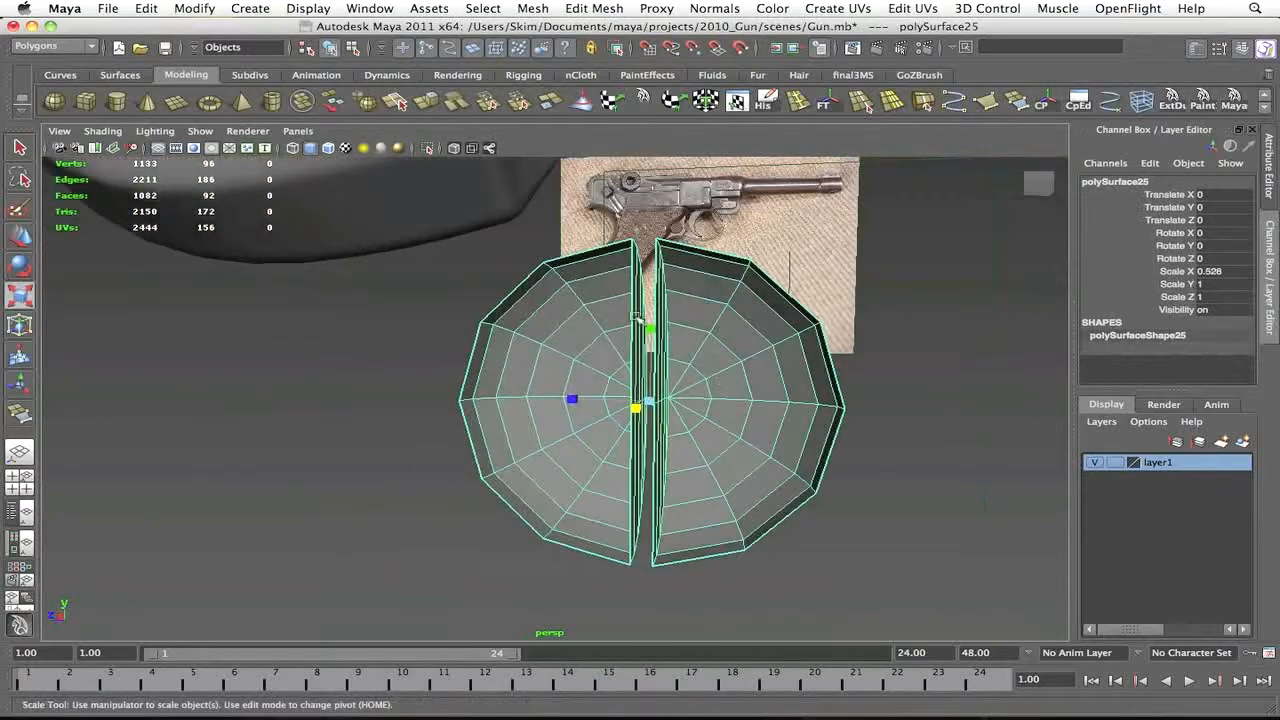
Fill the open back borders of both screw-head halves and check the caps from several angles
{"action": "right_click_drag", "start_coordinate": [637, 314], "coordinate": [630, 240]}
{"action": "left_click", "coordinate": [635, 264]}
{"action": "scroll", "coordinate": [250, 104], "scroll_direction": "down", "scroll_amount": 1}
{"action": "left_click", "coordinate": [143, 104]}
{"action": "scroll", "coordinate": [160, 108], "scroll_direction": "up", "scroll_amount": 1}
{"action": "left_click", "coordinate": [320, 354]}
{"action": "left_click_drag", "start_coordinate": [329, 403], "coordinate": [536, 407], "text": "alt"}
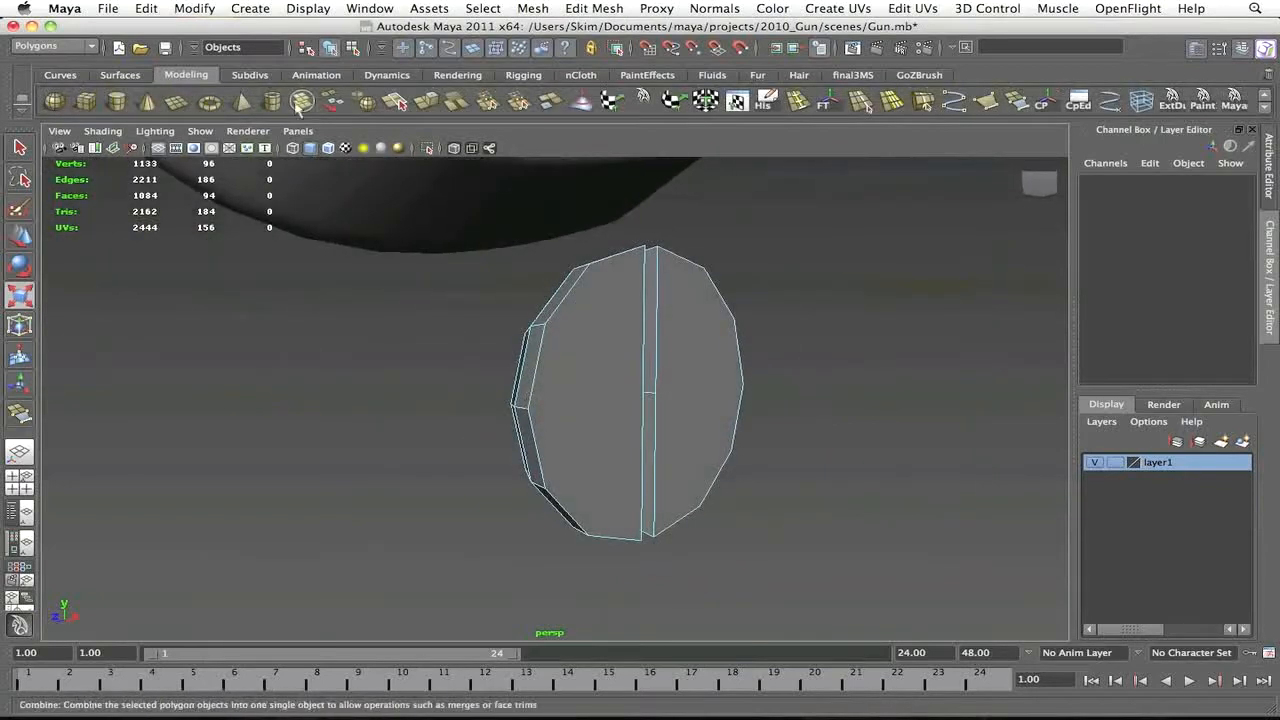
{"action": "left_click", "coordinate": [399, 103]}
{"action": "left_click_drag", "start_coordinate": [640, 240], "coordinate": [604, 268], "text": "alt"}
{"action": "key", "text": "Return"}
{"action": "left_click_drag", "start_coordinate": [548, 394], "coordinate": [551, 352], "text": "alt"}
{"action": "left_click", "coordinate": [517, 420]}
{"action": "left_click_drag", "start_coordinate": [520, 420], "coordinate": [609, 396], "text": "alt"}
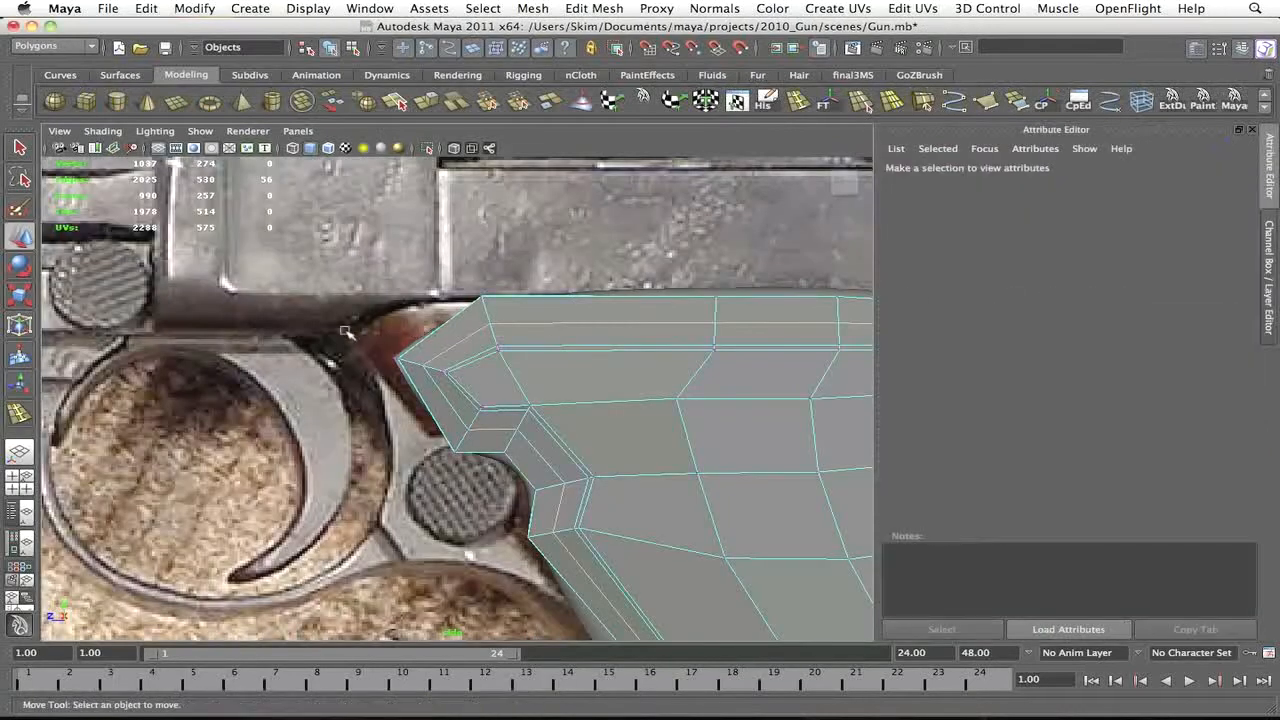
Move the vertices at the grip panel's upper front tip and notch to match the reference photo
{"action": "left_click", "coordinate": [357, 346]}
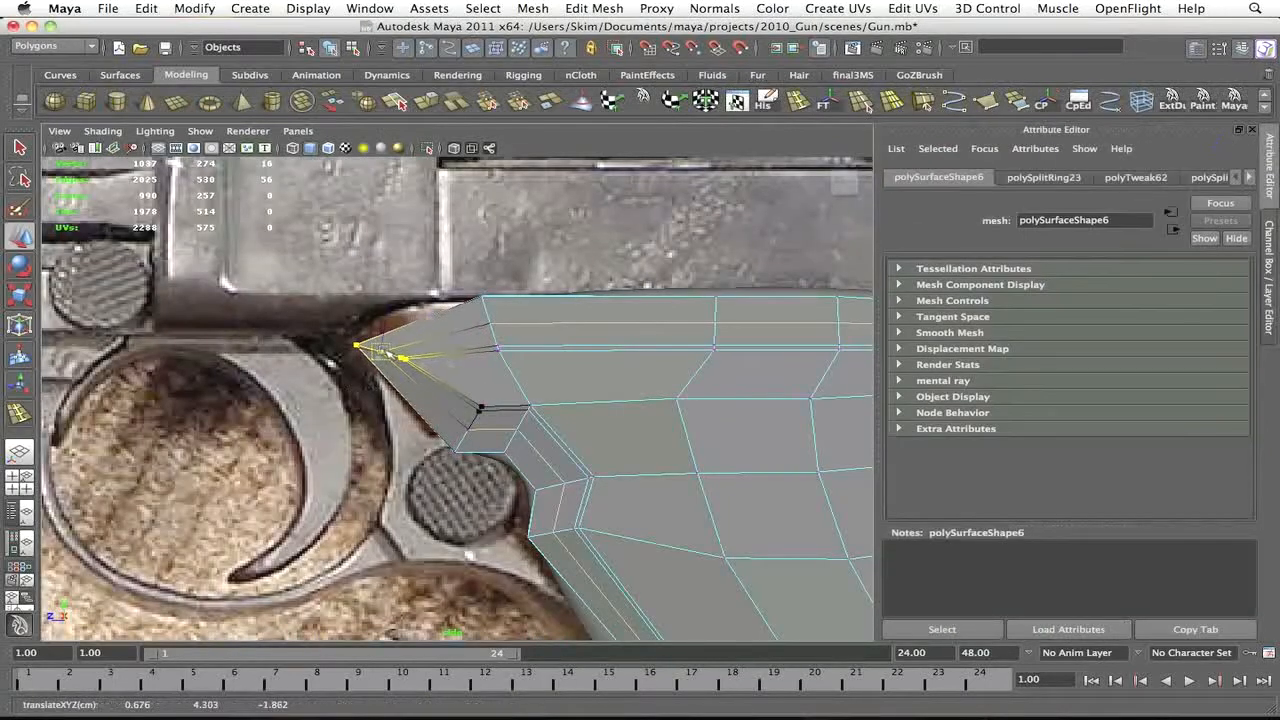
{"action": "key", "text": "4"}
{"action": "left_click_drag", "start_coordinate": [466, 289], "coordinate": [446, 334]}
{"action": "left_click_drag", "start_coordinate": [442, 392], "coordinate": [552, 500]}
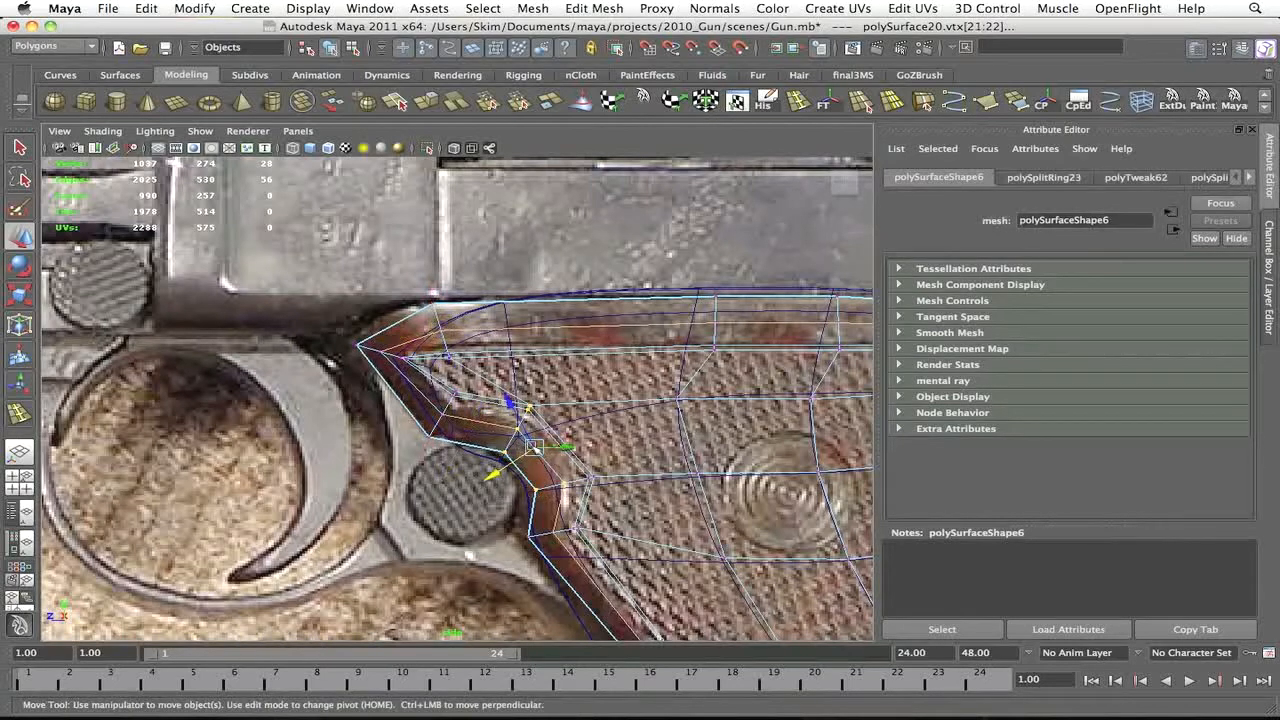
Show the grip panels smoothed and shaded over the reference photo, and clear the selection
{"action": "key", "text": "F8"}
{"action": "key", "text": "3"}
{"action": "key", "text": "1"}
{"action": "key", "text": "3"}
{"action": "key", "text": "5"}
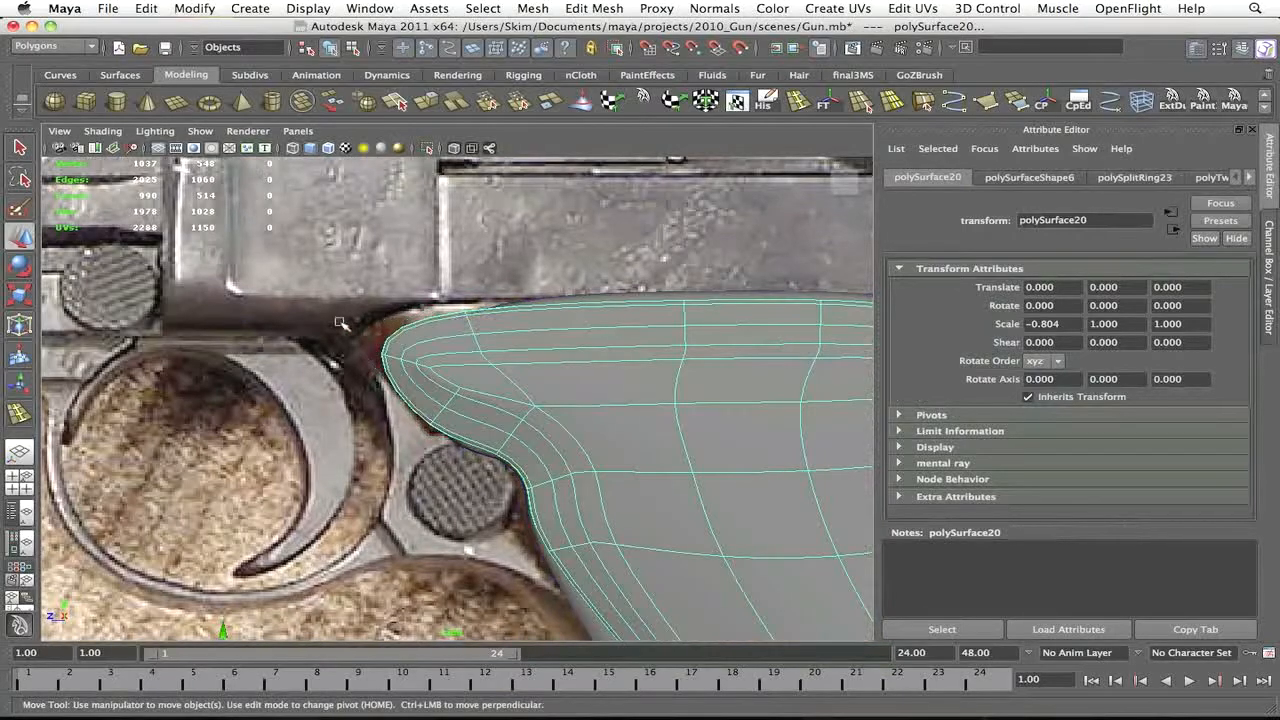
{"action": "left_click", "coordinate": [339, 322]}
Return to the perspective view and examine the smoothed panels' front tips against the grip frame
{"action": "scroll", "coordinate": [520, 428], "scroll_direction": "down", "scroll_amount": 5}
{"action": "key", "text": "space"}
{"action": "left_click_drag", "start_coordinate": [666, 470], "coordinate": [369, 349]}
{"action": "scroll", "coordinate": [614, 351], "scroll_direction": "up", "scroll_amount": 5}
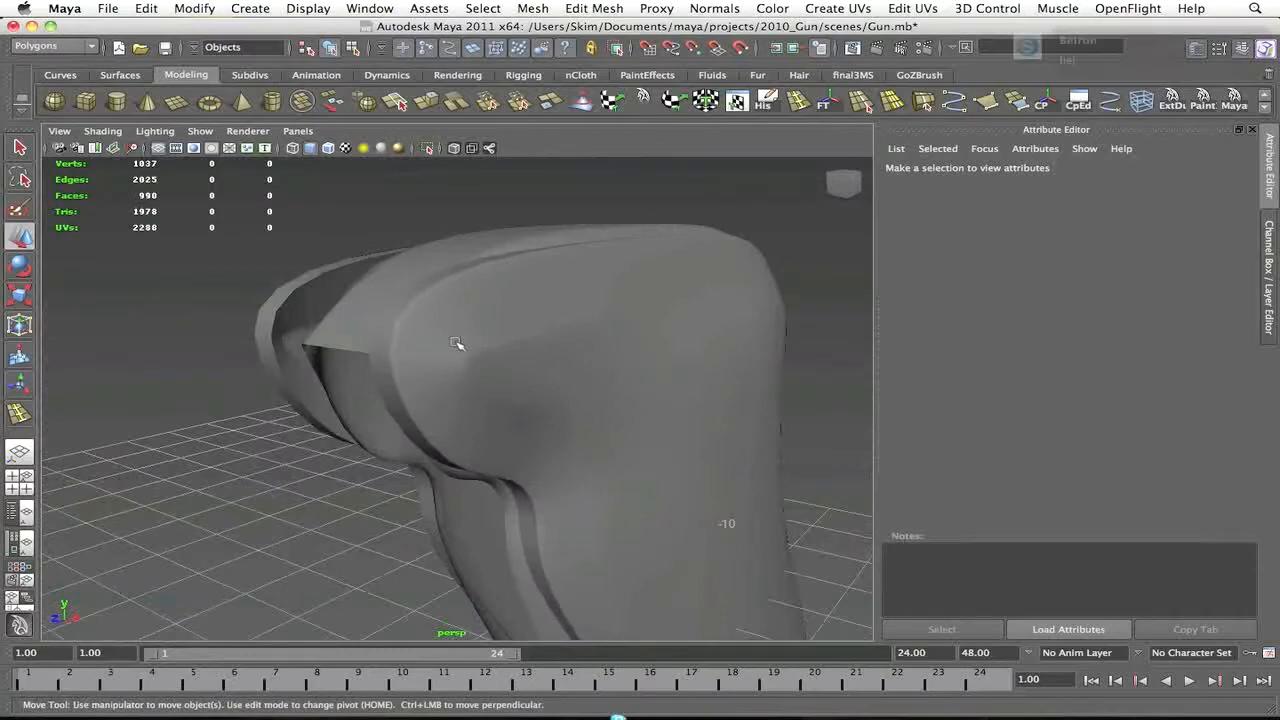
{"action": "left_click", "coordinate": [1030, 66]}
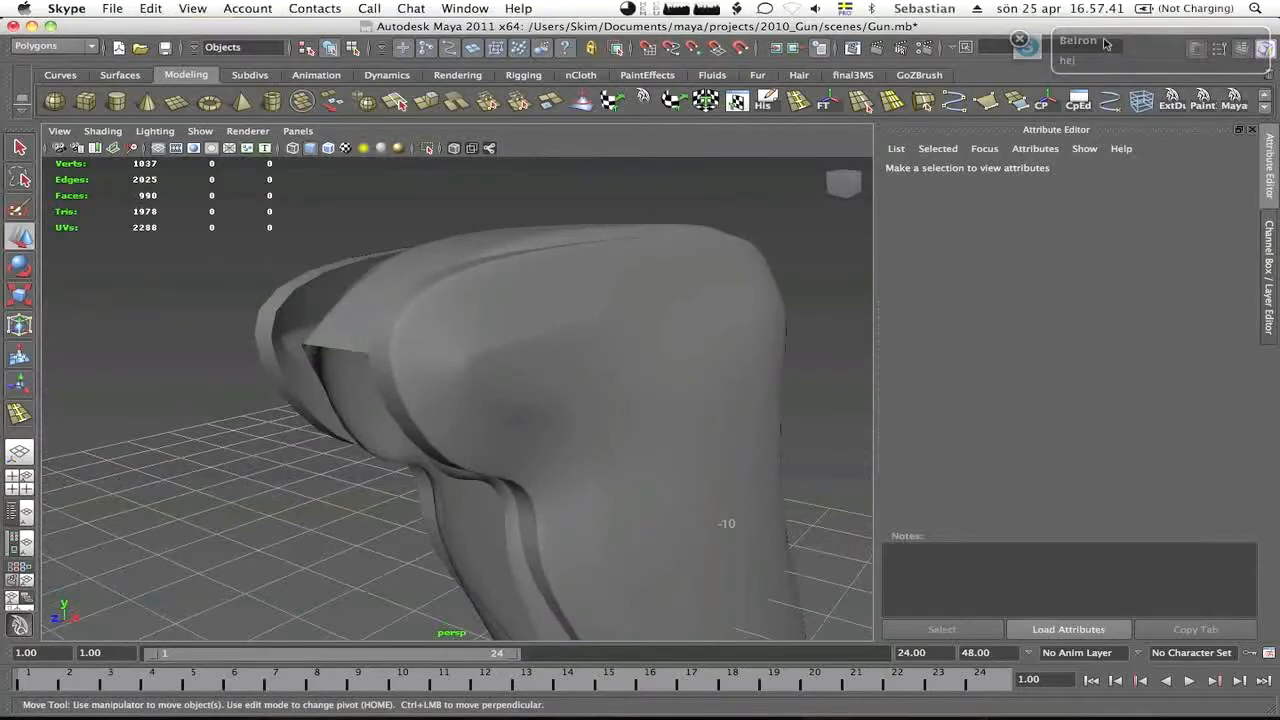
Examine how the panels' front tips meet the grip frame, comparing the smoothed and unsmoothed shapes from several angles
{"action": "left_click", "coordinate": [430, 285]}
{"action": "left_click_drag", "start_coordinate": [454, 300], "coordinate": [400, 330], "text": "alt"}
{"action": "left_click", "coordinate": [425, 312]}
{"action": "left_click_drag", "start_coordinate": [308, 413], "coordinate": [540, 352], "text": "alt"}
{"action": "scroll", "coordinate": [557, 400], "scroll_direction": "up", "scroll_amount": 5}
{"action": "left_click", "coordinate": [751, 377]}
{"action": "key", "text": "space"}
{"action": "scroll", "coordinate": [590, 416], "scroll_direction": "up", "scroll_amount": 2}
{"action": "left_click", "coordinate": [515, 391]}
{"action": "key", "text": "space"}
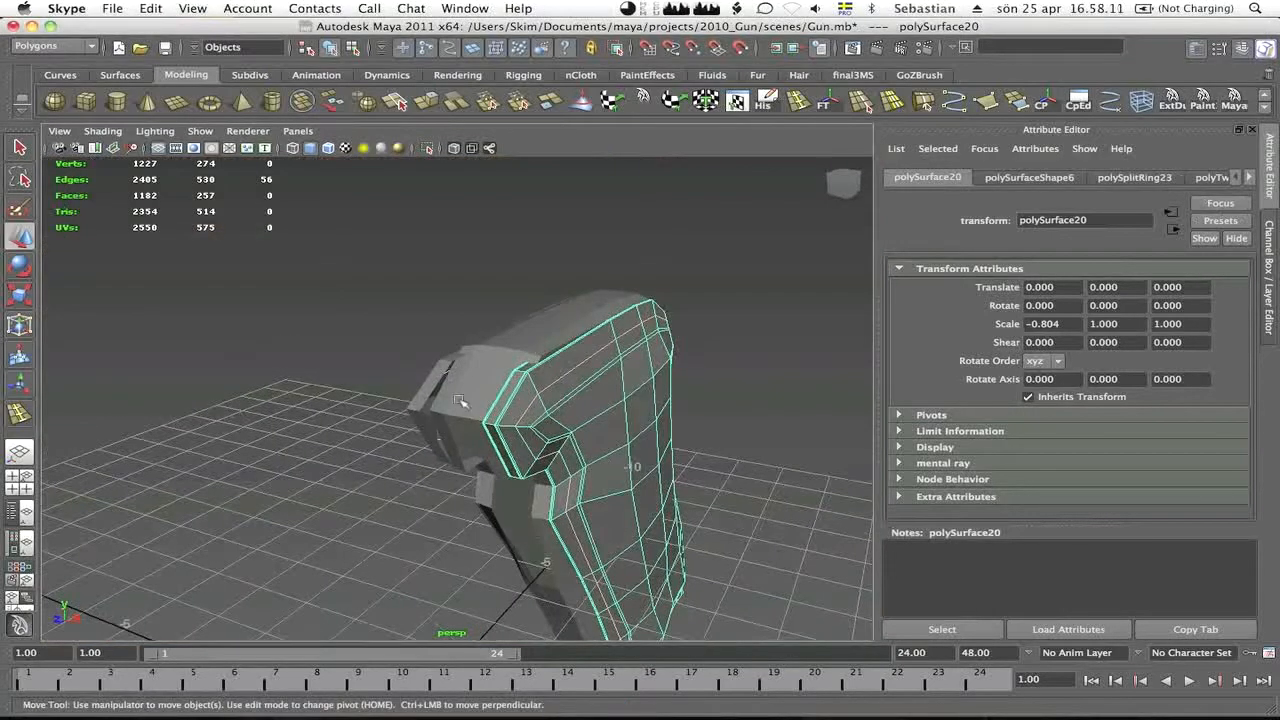
Compare the whole grip with the reference photo and inspect the grip frame between the two panels
{"action": "left_click", "coordinate": [477, 372]}
{"action": "left_click_drag", "start_coordinate": [480, 371], "coordinate": [567, 408], "text": "alt"}
{"action": "right_click_drag", "start_coordinate": [567, 408], "coordinate": [723, 497]}
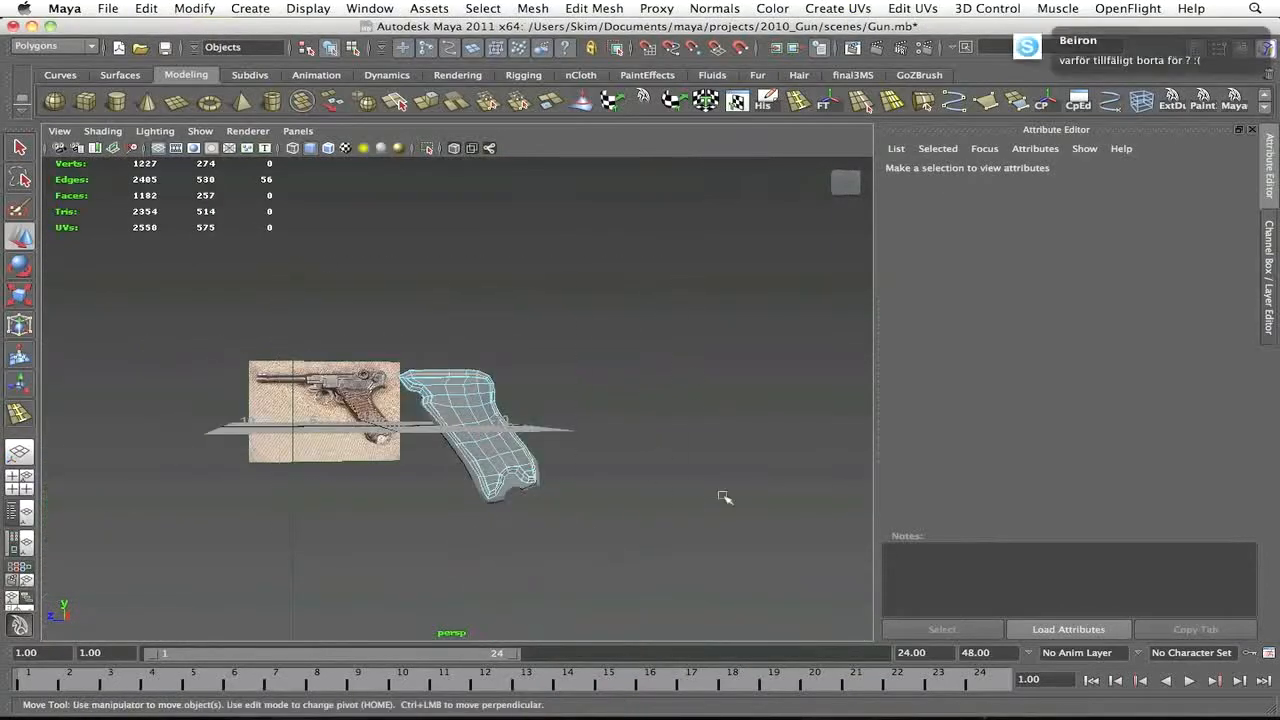
{"action": "left_click", "coordinate": [617, 417]}
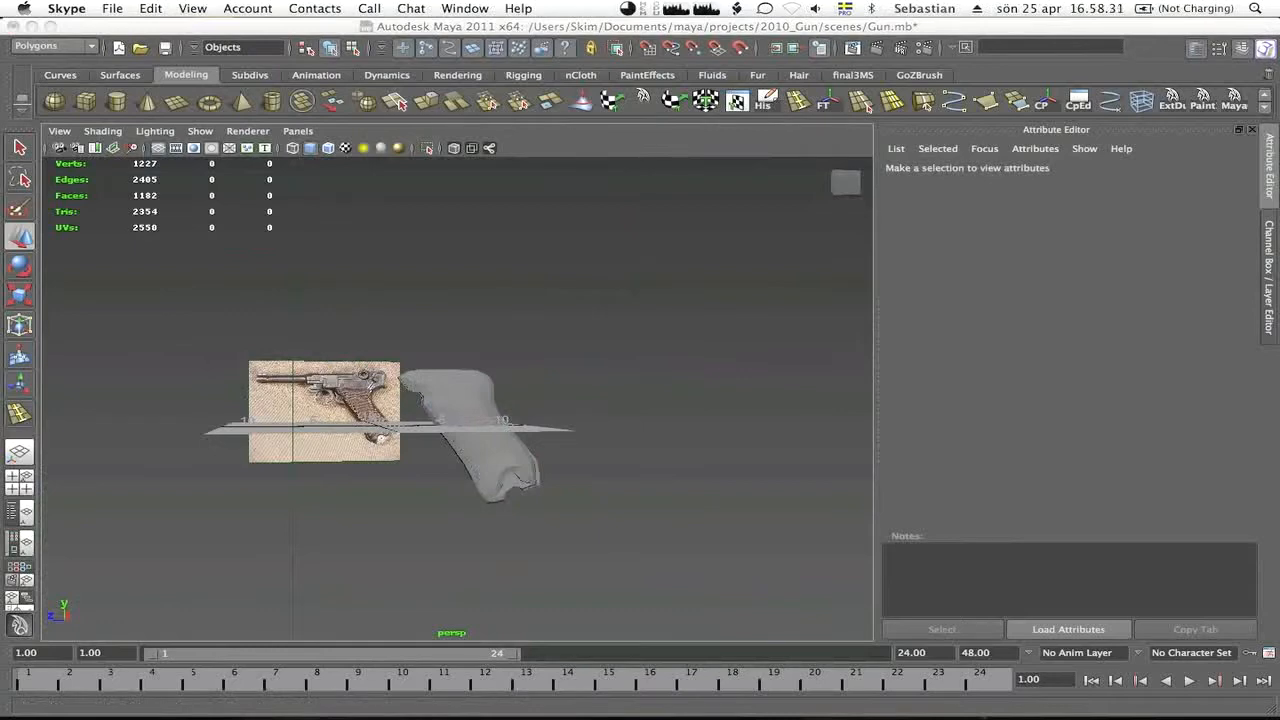
{"action": "right_click_drag", "start_coordinate": [381, 438], "coordinate": [417, 477], "text": "alt"}
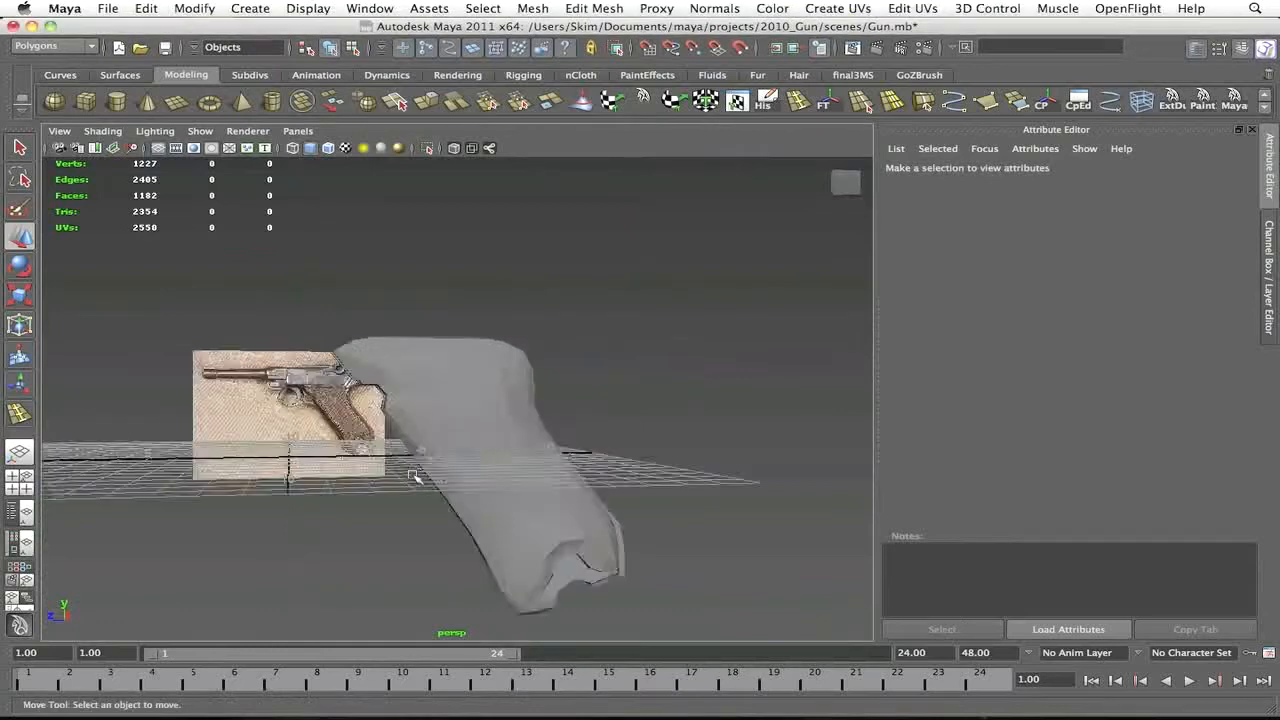
{"action": "left_click_drag", "start_coordinate": [417, 477], "coordinate": [350, 376], "text": "alt"}
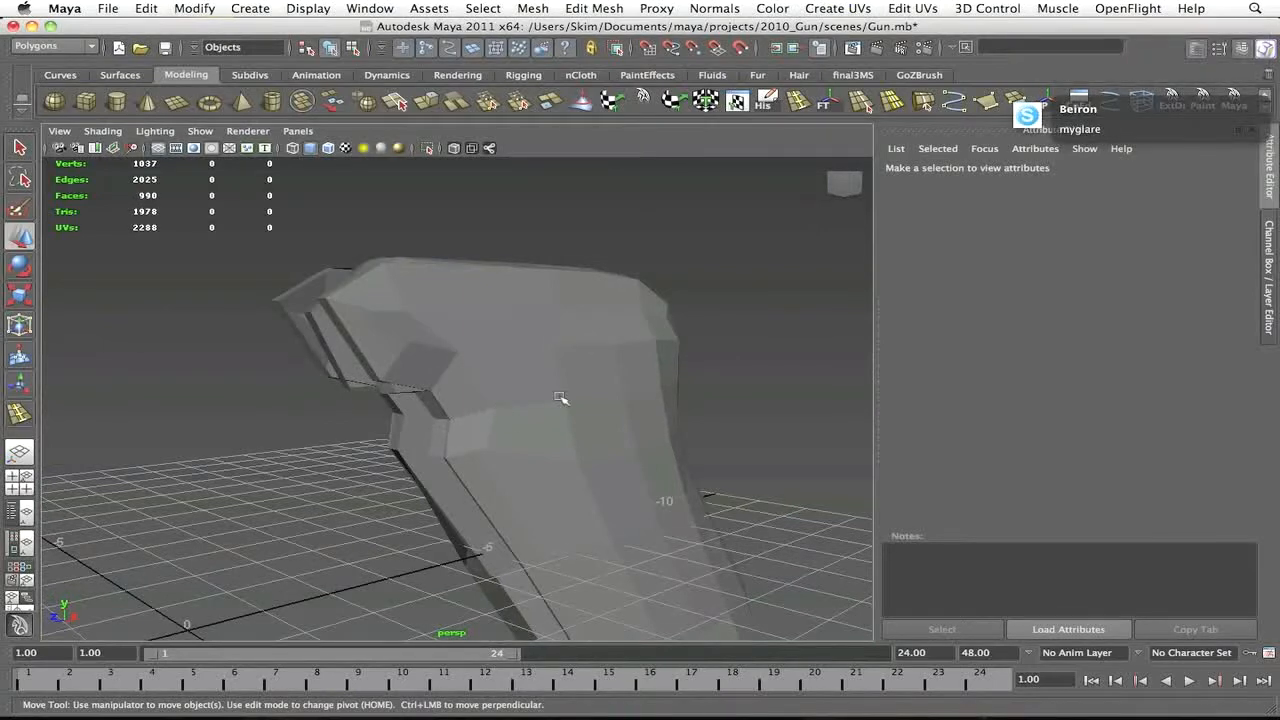
{"action": "left_click_drag", "start_coordinate": [450, 420], "coordinate": [640, 420], "text": "alt"}
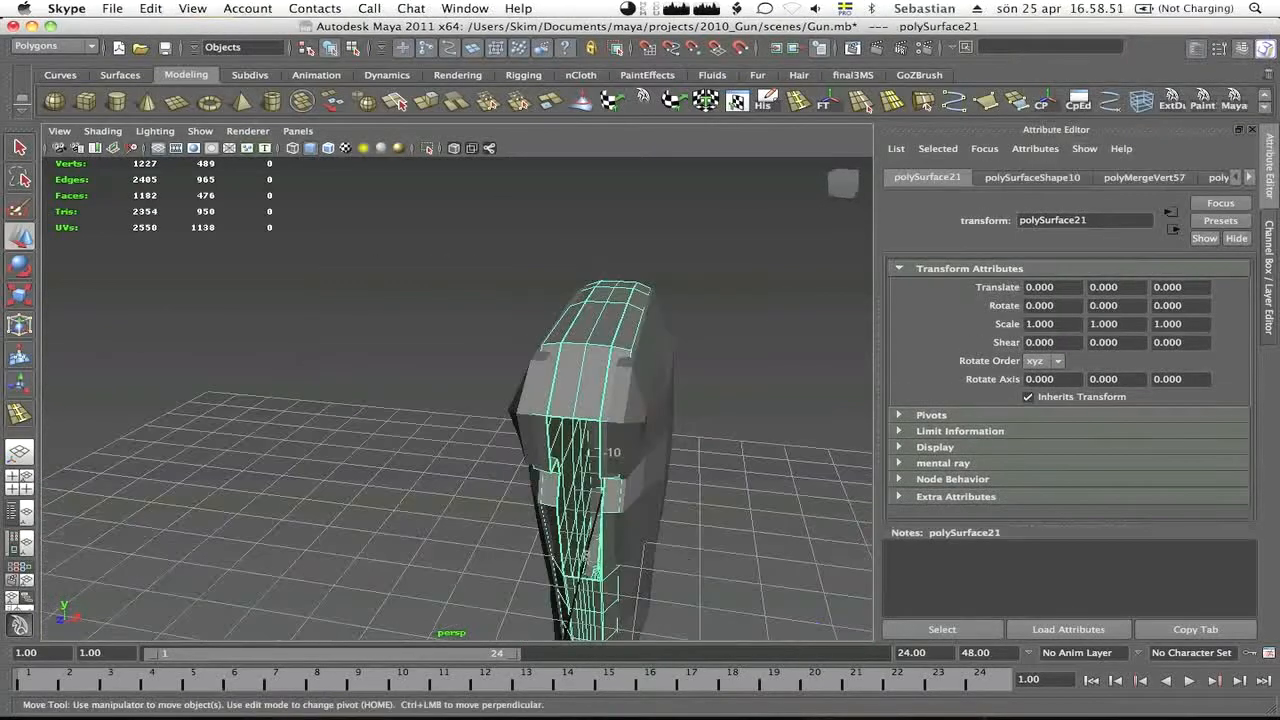
{"action": "left_click_drag", "start_coordinate": [458, 487], "coordinate": [586, 366]}
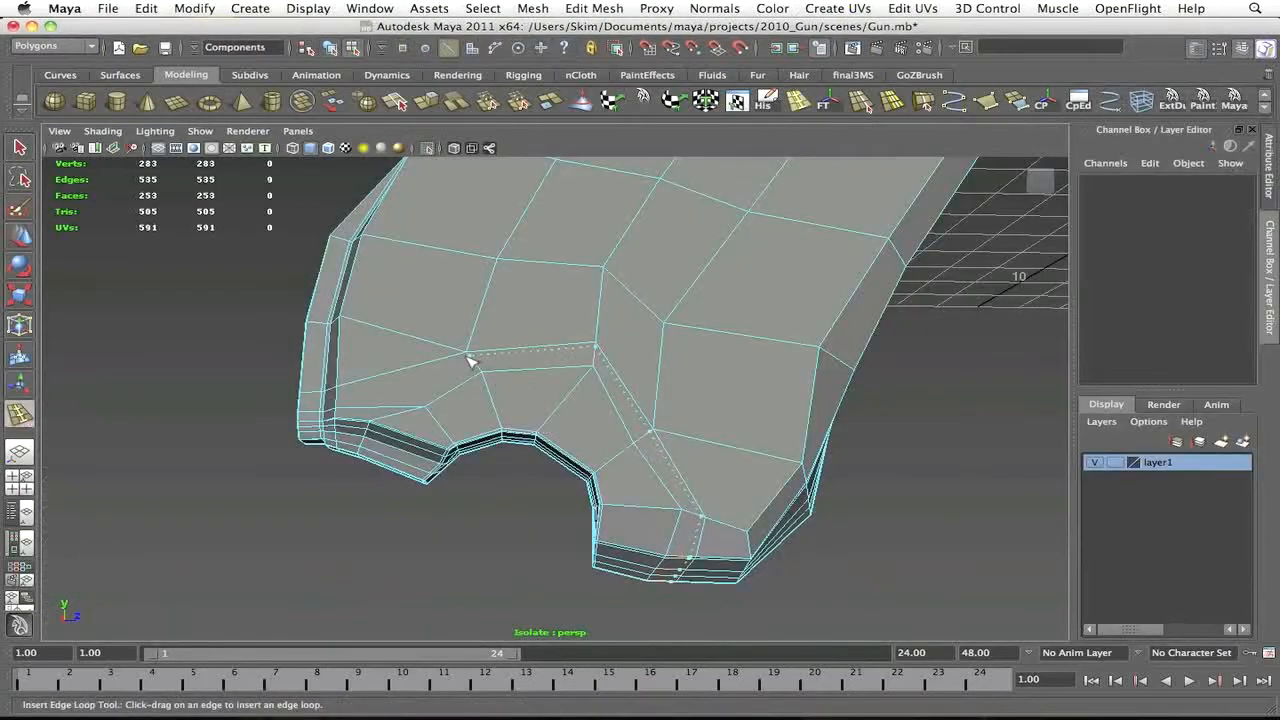
Try merging the vertices at the rear end of the frame's notch border and preview the frame smoothed
{"action": "left_click", "coordinate": [470, 358]}
{"action": "key", "text": "z"}
{"action": "left_click_drag", "start_coordinate": [222, 385], "coordinate": [280, 388], "text": "alt"}
{"action": "key", "text": "q"}
{"action": "key", "text": "F9"}
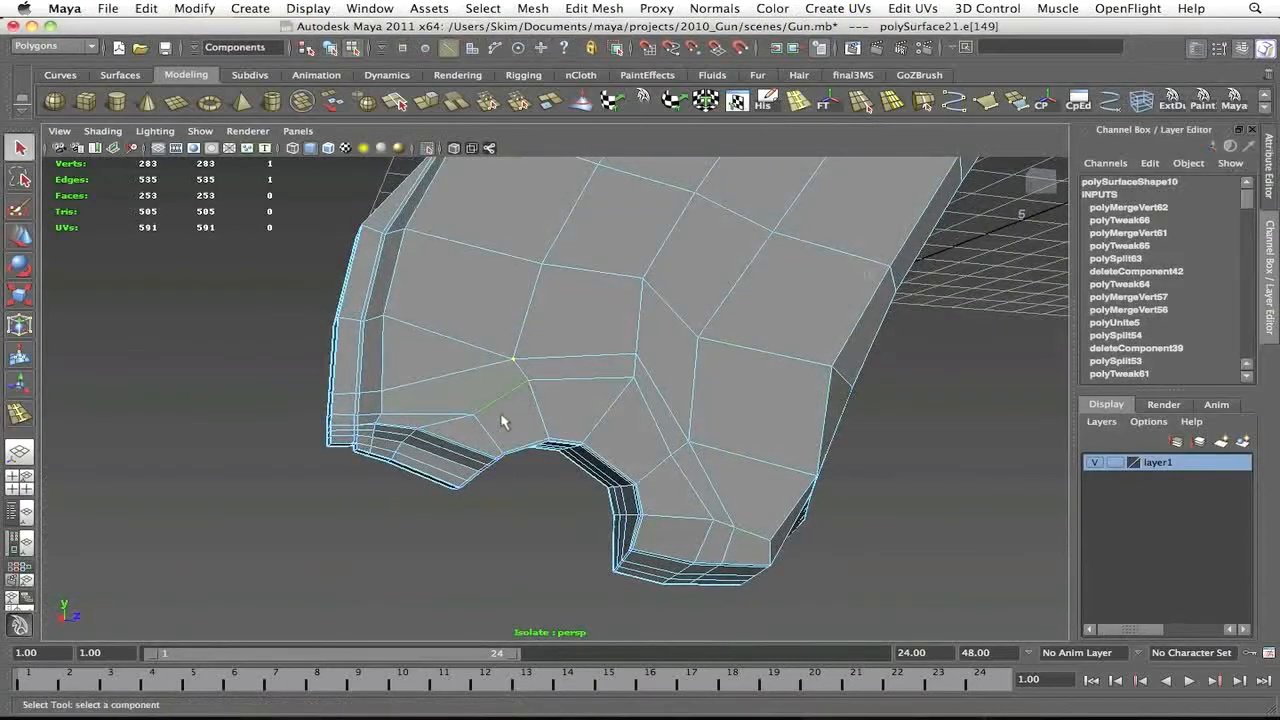
{"action": "left_click_drag", "start_coordinate": [502, 463], "coordinate": [454, 443], "text": "alt"}
{"action": "key", "text": "3"}
{"action": "key", "text": "F8"}
{"action": "left_click", "coordinate": [249, 363]}
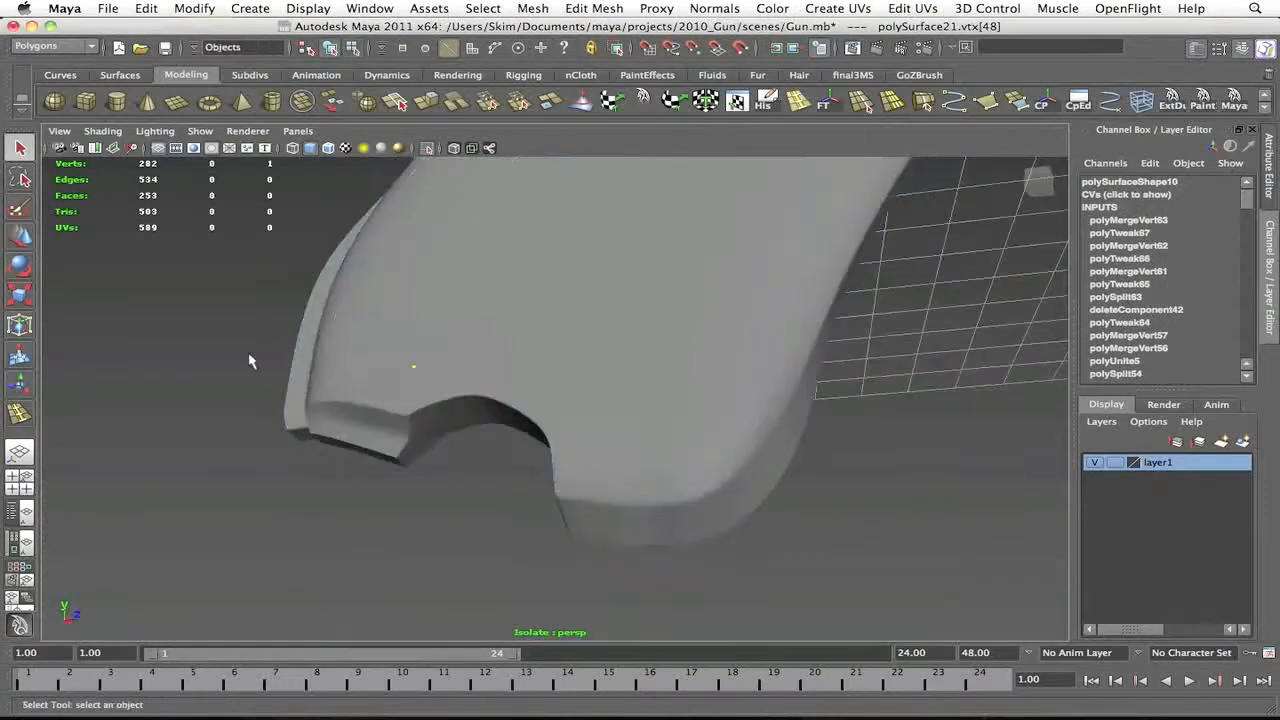
Undo the vertex merge and the edits made just before it at the notch border
{"action": "left_click_drag", "start_coordinate": [249, 363], "coordinate": [365, 420], "text": "alt"}
{"action": "key", "text": "z"}
{"action": "key", "text": "z"}
{"action": "key", "text": "z"}
{"action": "key", "text": "z"}
{"action": "key", "text": "z"}
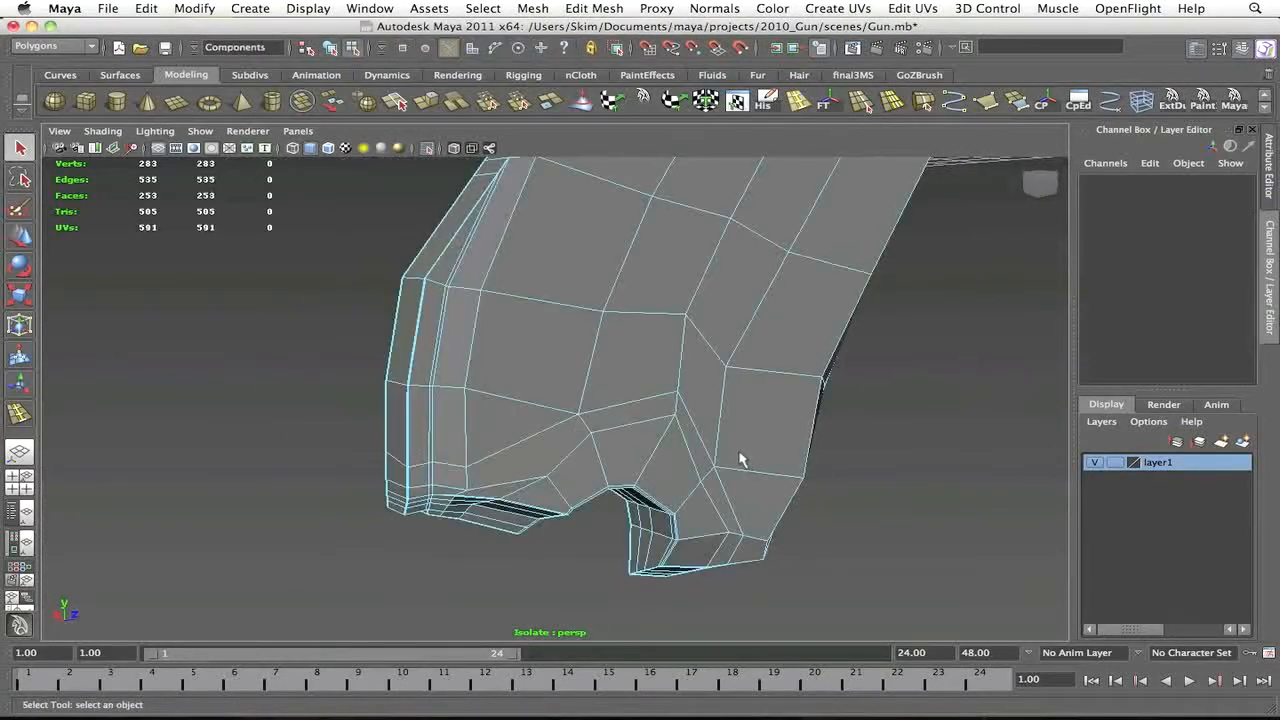
{"action": "left_click_drag", "start_coordinate": [740, 453], "coordinate": [671, 447], "text": "alt"}
{"action": "key", "text": "z"}
{"action": "key", "text": "z"}
{"action": "key", "text": "z"}
{"action": "key", "text": "z"}
{"action": "key", "text": "z"}
{"action": "key", "text": "z"}
Cut an extra edge across the faces at the notch's rear end and insert an edge loop along the notch border
{"action": "left_click_drag", "start_coordinate": [335, 423], "coordinate": [290, 395], "text": "alt"}
{"action": "left_click_drag", "start_coordinate": [489, 385], "coordinate": [559, 396], "text": "alt"}
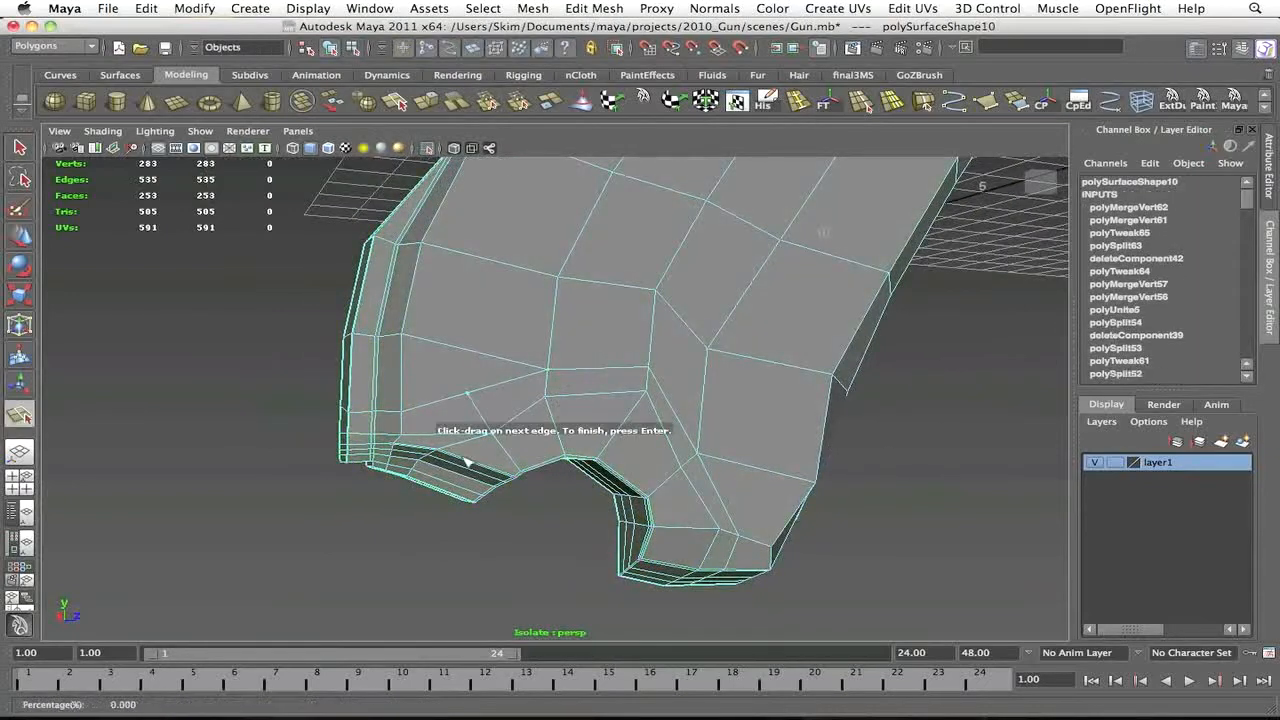
{"action": "left_click", "coordinate": [799, 102]}
{"action": "left_click", "coordinate": [479, 410]}
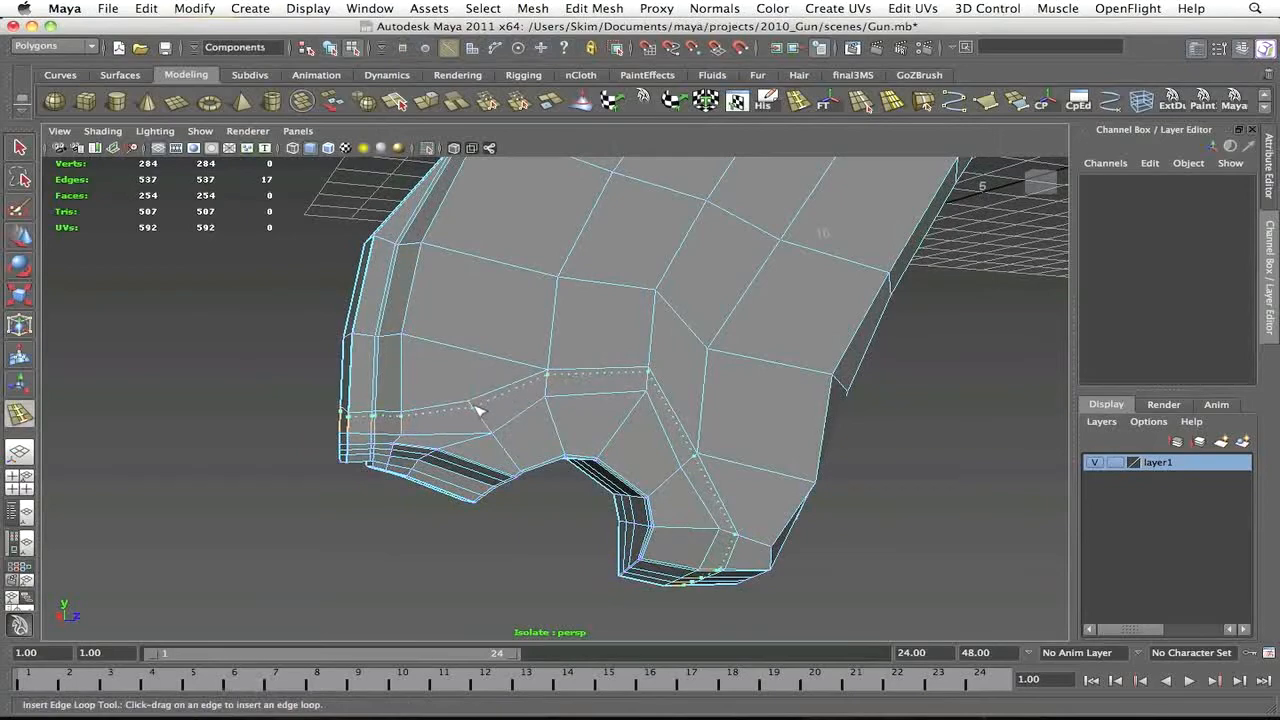
{"action": "left_click_drag", "start_coordinate": [476, 409], "coordinate": [478, 330], "text": "alt"}
{"action": "key", "text": "q"}
Select the grip frame's outer faces and remove the faces around the bottom notch from the selection
{"action": "right_click_drag", "start_coordinate": [562, 362], "coordinate": [400, 372], "text": "alt"}
{"action": "left_click_drag", "start_coordinate": [725, 232], "coordinate": [469, 432]}
{"action": "right_click_drag", "start_coordinate": [469, 383], "coordinate": [583, 383], "text": "alt"}
{"action": "middle_click_drag", "start_coordinate": [583, 383], "coordinate": [628, 351], "text": "alt"}
{"action": "left_click_drag", "start_coordinate": [369, 338], "coordinate": [609, 448]}
{"action": "left_click_drag", "start_coordinate": [566, 308], "coordinate": [690, 398], "text": "ctrl"}
{"action": "left_click_drag", "start_coordinate": [672, 400], "coordinate": [566, 398], "text": "alt"}
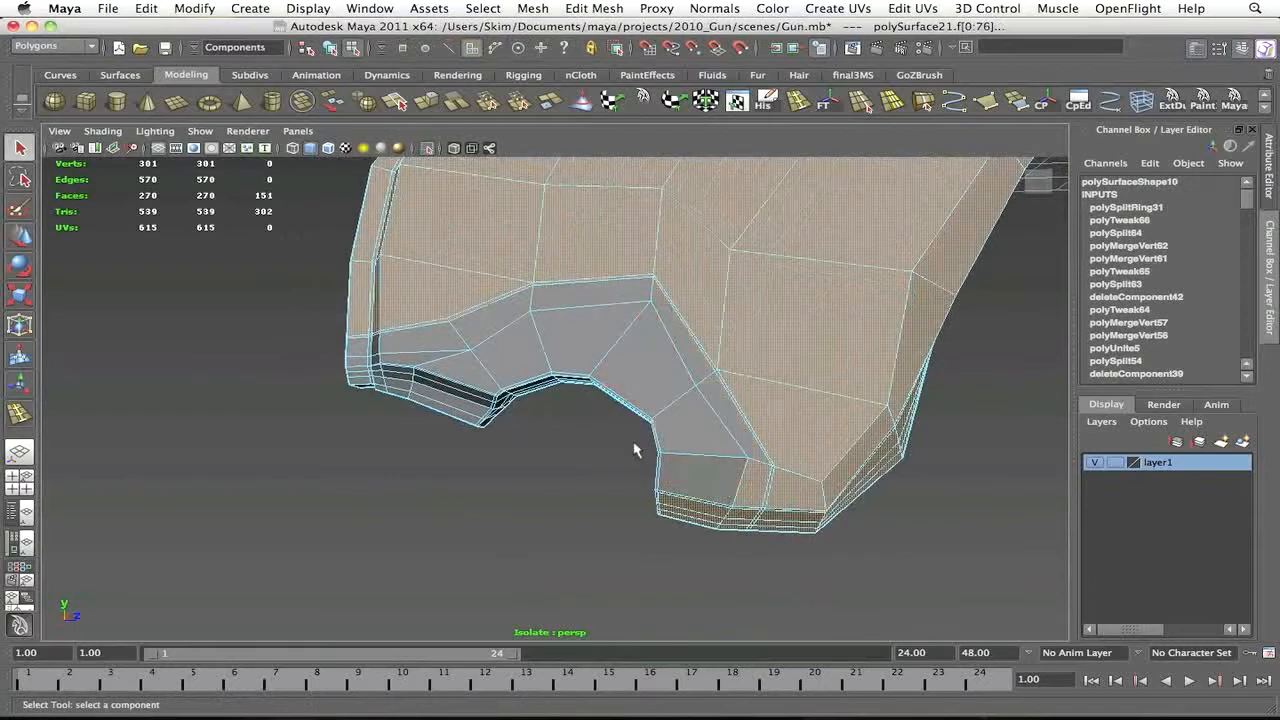
Refine the face selection along the notch border so it covers only the faces outside the border
{"action": "left_click_drag", "start_coordinate": [727, 467], "coordinate": [703, 500], "text": "alt"}
{"action": "left_click", "coordinate": [682, 440], "text": "shift"}
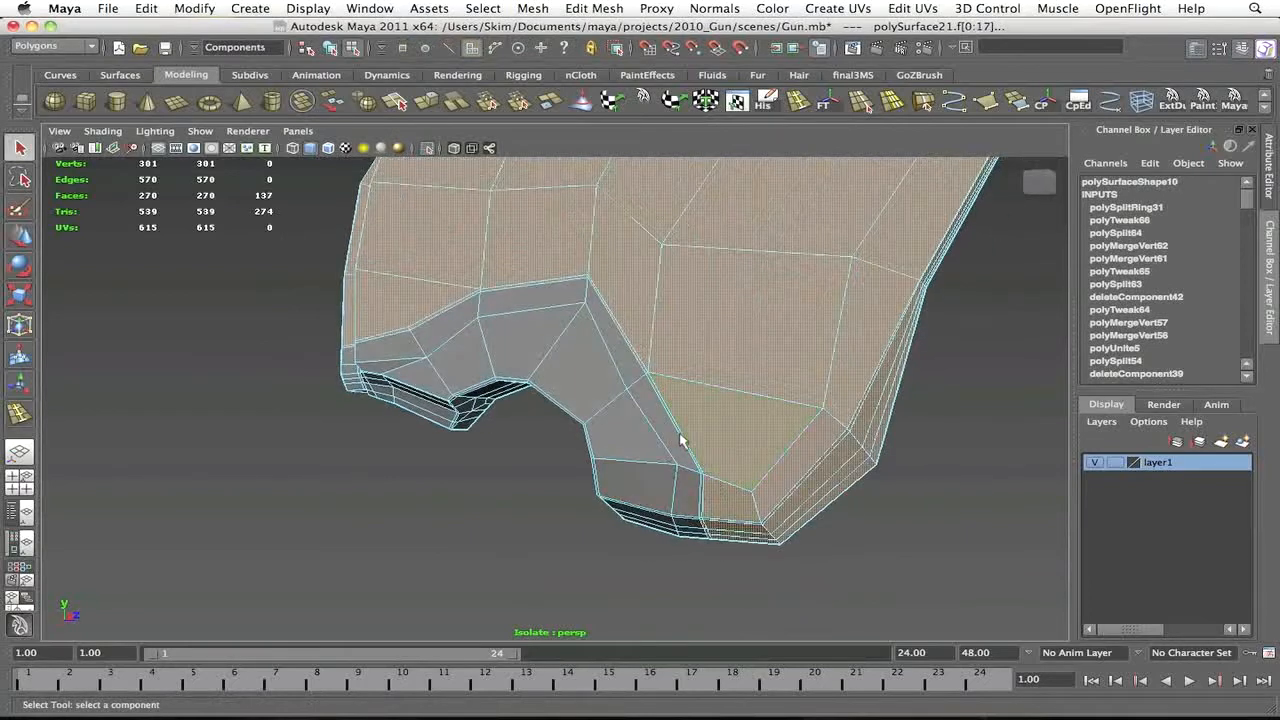
{"action": "left_click", "coordinate": [667, 412], "text": "shift"}
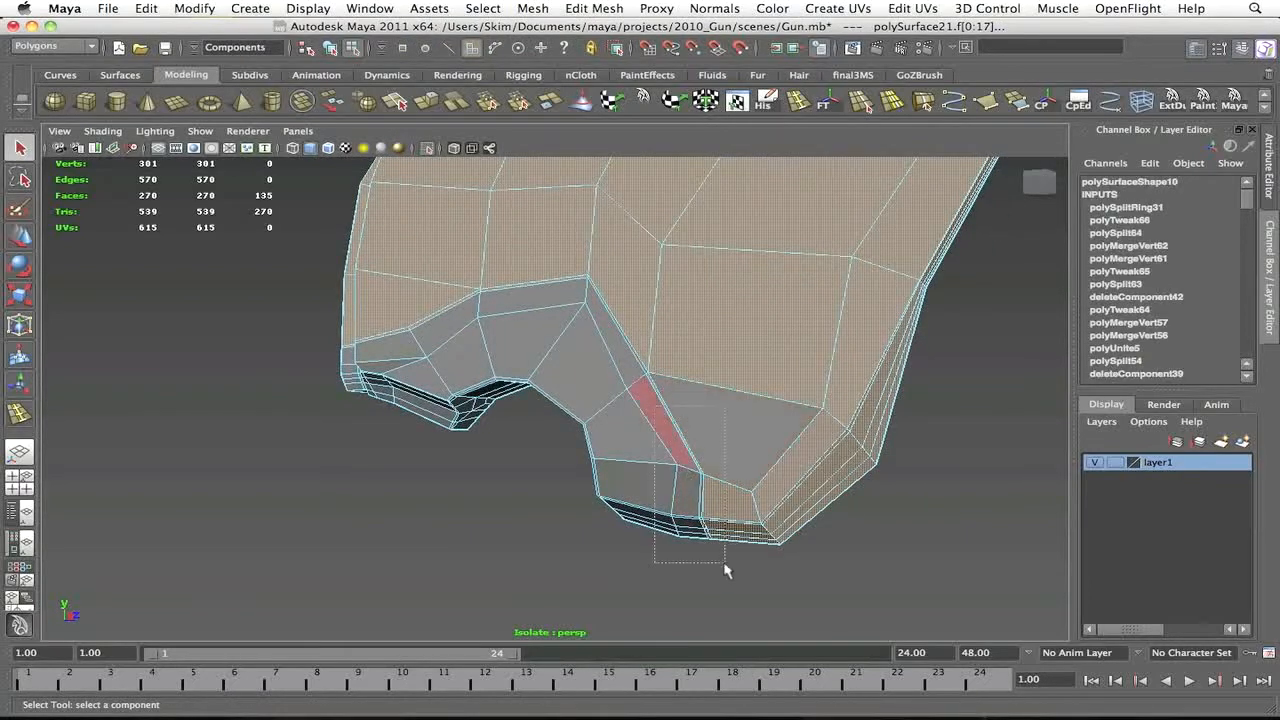
{"action": "left_click_drag", "start_coordinate": [613, 342], "coordinate": [704, 430], "text": "ctrl"}
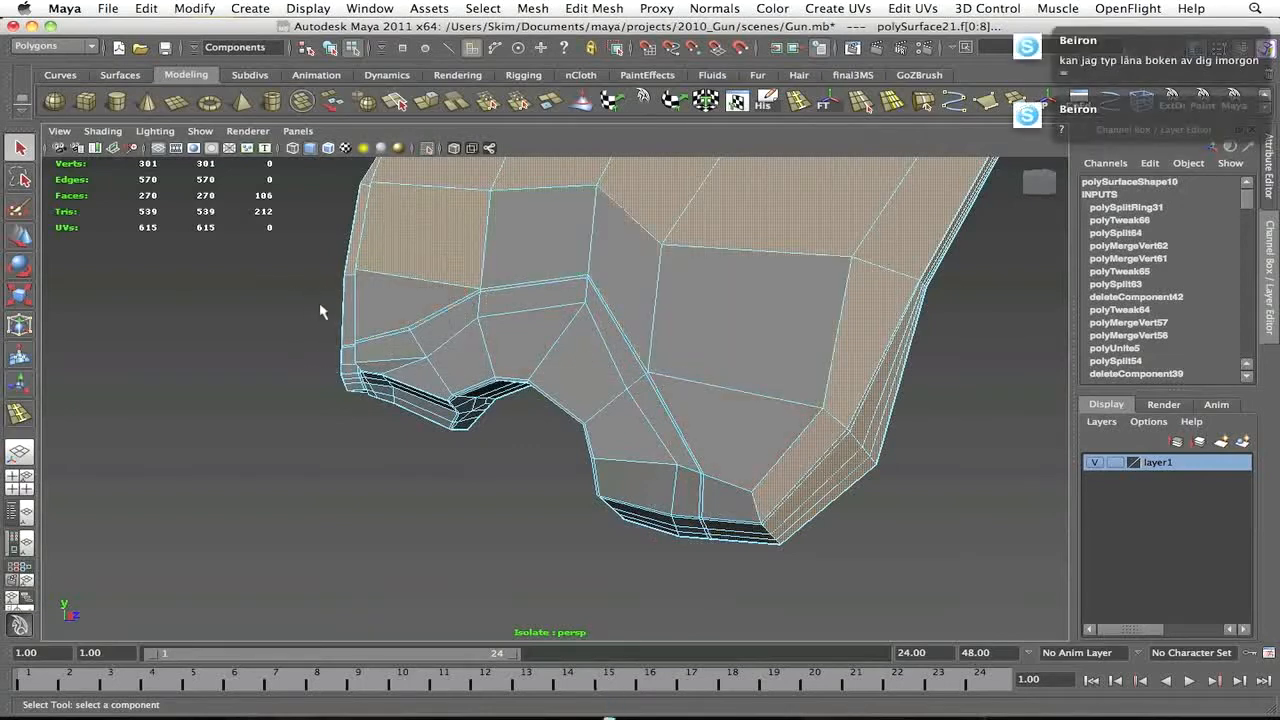
{"action": "left_click_drag", "start_coordinate": [320, 311], "coordinate": [365, 312], "text": "alt"}
{"action": "left_click_drag", "start_coordinate": [350, 300], "coordinate": [432, 317], "text": "shift"}
{"action": "left_click_drag", "start_coordinate": [841, 420], "coordinate": [812, 505], "text": "shift"}
{"action": "left_click_drag", "start_coordinate": [812, 505], "coordinate": [789, 480], "text": "alt"}
Restore the cleared selection of outer faces and adjust it at the corner in front of the notch
{"action": "key", "text": "super+Tab"}
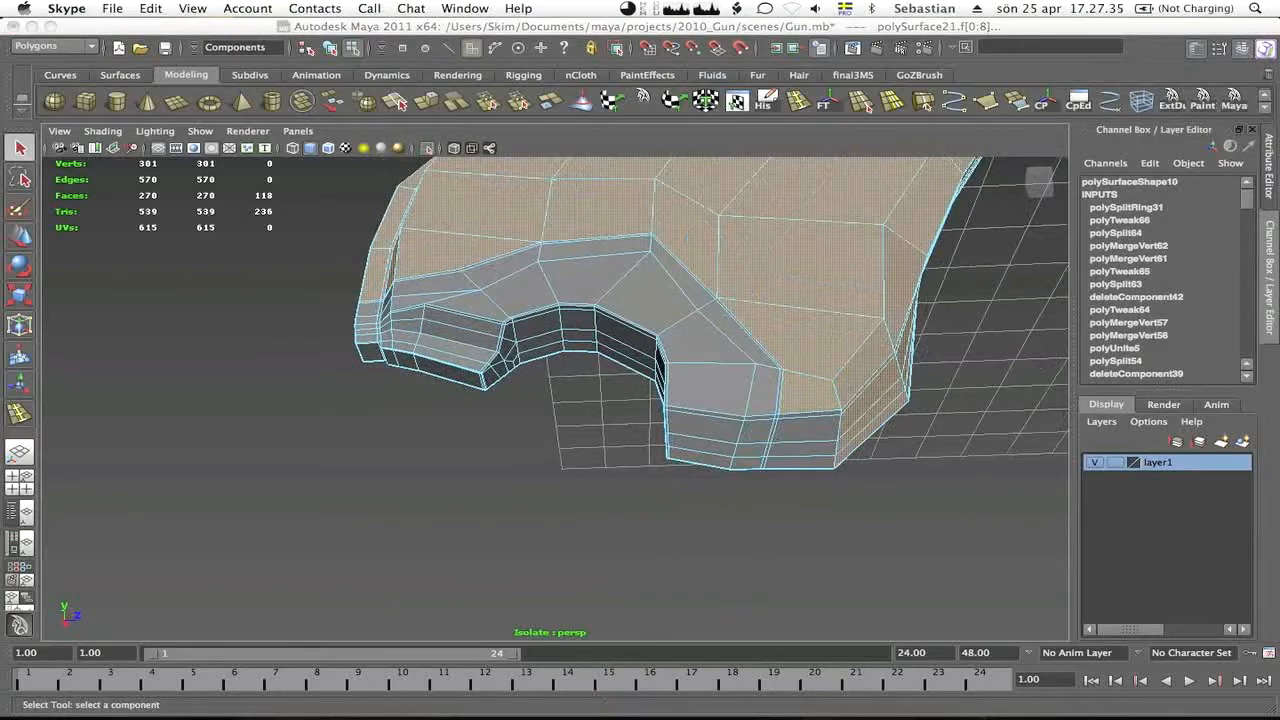
{"action": "left_click", "coordinate": [585, 507]}
{"action": "left_click_drag", "start_coordinate": [585, 507], "coordinate": [722, 420], "text": "alt"}
{"action": "key", "text": "z"}
{"action": "left_click_drag", "start_coordinate": [756, 334], "coordinate": [795, 400], "text": "shift"}
{"action": "left_click_drag", "start_coordinate": [795, 400], "coordinate": [1017, 494], "text": "alt"}
{"action": "left_click_drag", "start_coordinate": [778, 329], "coordinate": [597, 346], "text": "alt"}
Move the selected outer faces slightly sideways to offset them from the notch border
{"action": "left_click", "coordinate": [797, 101]}
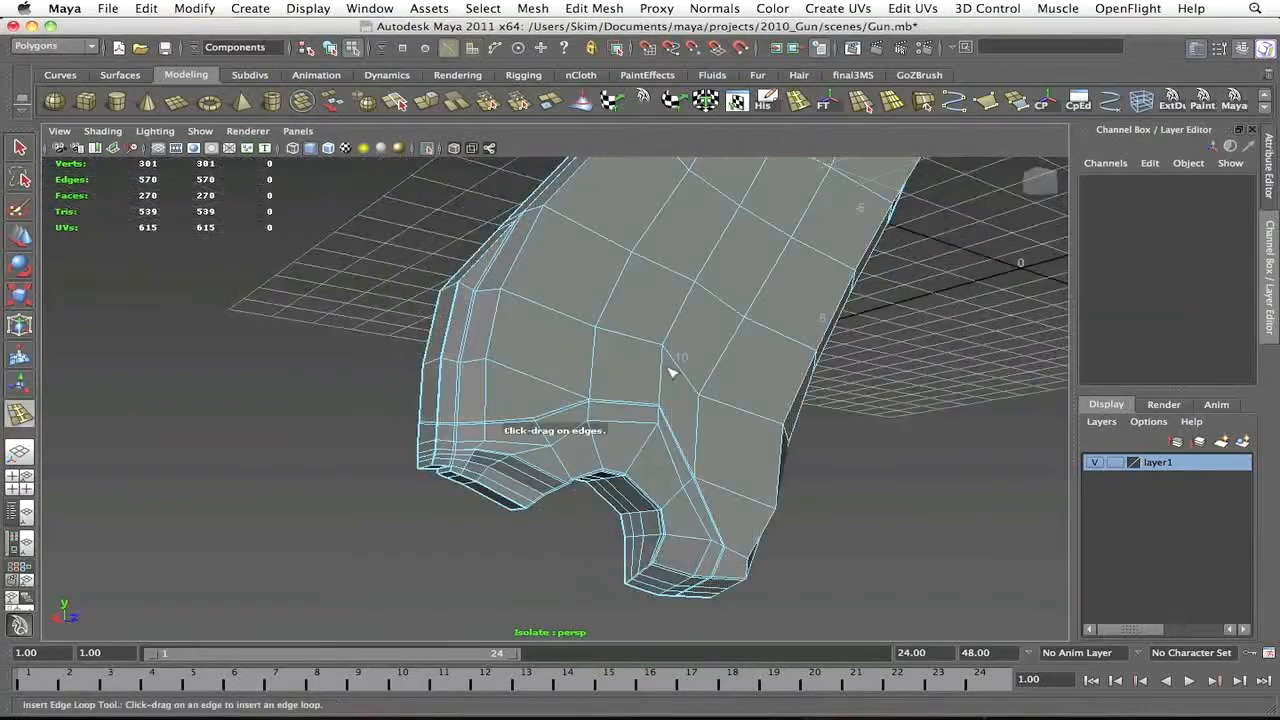
{"action": "key", "text": "q"}
{"action": "key", "text": "z"}
{"action": "key", "text": "w"}
{"action": "left_click_drag", "start_coordinate": [614, 394], "coordinate": [730, 341], "text": "alt"}
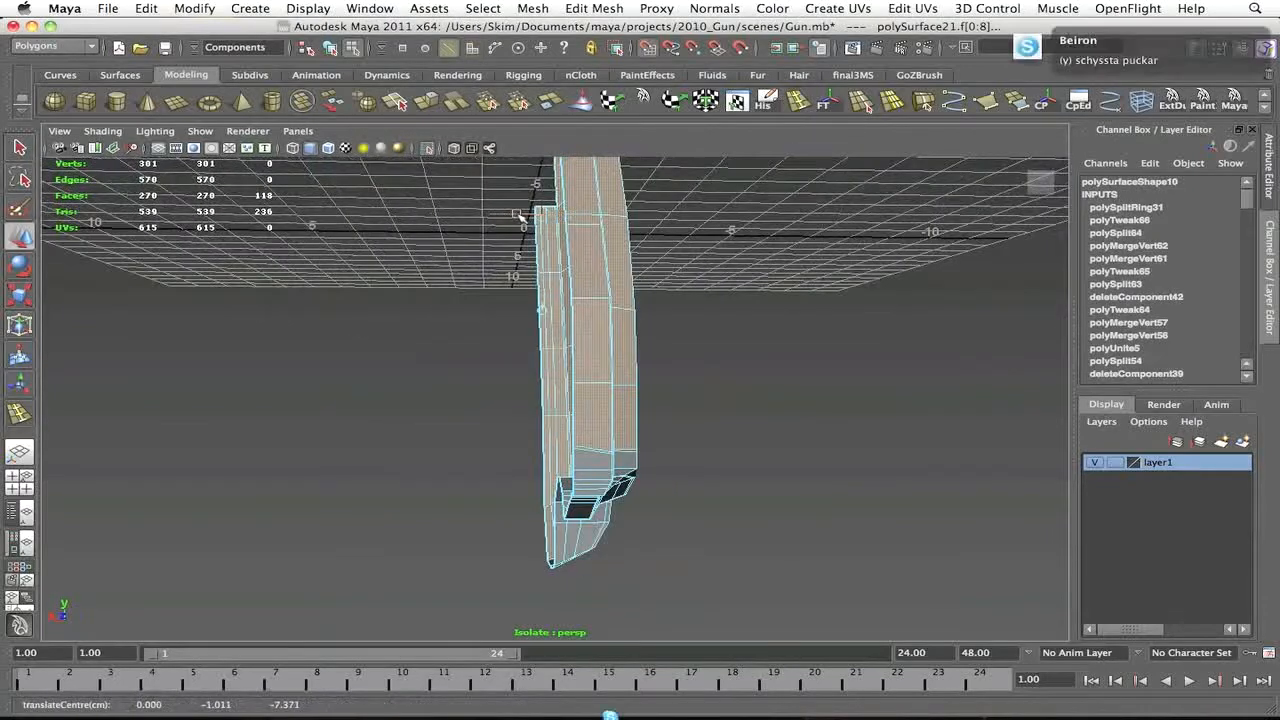
{"action": "left_click_drag", "start_coordinate": [514, 215], "coordinate": [649, 272], "text": "alt"}
{"action": "left_click_drag", "start_coordinate": [630, 198], "coordinate": [621, 198]}
Apply a soften/harden edge operation to all edges of the grip frame and bring the hidden parts back into view
{"action": "left_click_drag", "start_coordinate": [690, 230], "coordinate": [400, 225], "text": "alt"}
{"action": "key", "text": "F8"}
{"action": "right_click_drag", "start_coordinate": [663, 340], "coordinate": [928, 446], "text": "shift"}
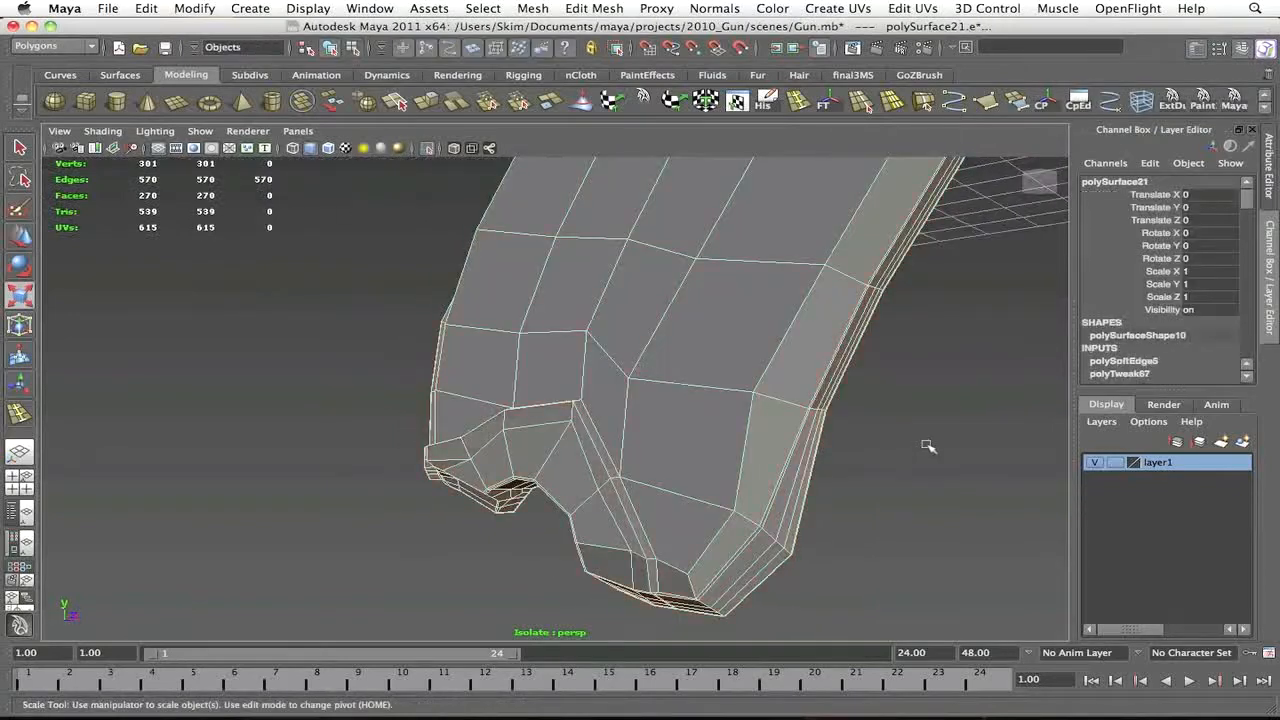
{"action": "left_click", "coordinate": [928, 446]}
{"action": "left_click_drag", "start_coordinate": [440, 250], "coordinate": [509, 197], "text": "alt"}
{"action": "left_click", "coordinate": [427, 148]}
Merge the doubled vertices along the grip frame's lower edge behind the notch with the Merge Vertex tool
{"action": "left_click_drag", "start_coordinate": [560, 470], "coordinate": [470, 400], "text": "alt"}
{"action": "left_click", "coordinate": [449, 480]}
{"action": "right_click_drag", "start_coordinate": [449, 480], "coordinate": [598, 410], "text": "alt"}
{"action": "left_click_drag", "start_coordinate": [598, 410], "coordinate": [449, 456], "text": "alt"}
{"action": "left_click", "coordinate": [860, 101]}
{"action": "right_click_drag", "start_coordinate": [449, 456], "coordinate": [500, 420], "text": "alt"}
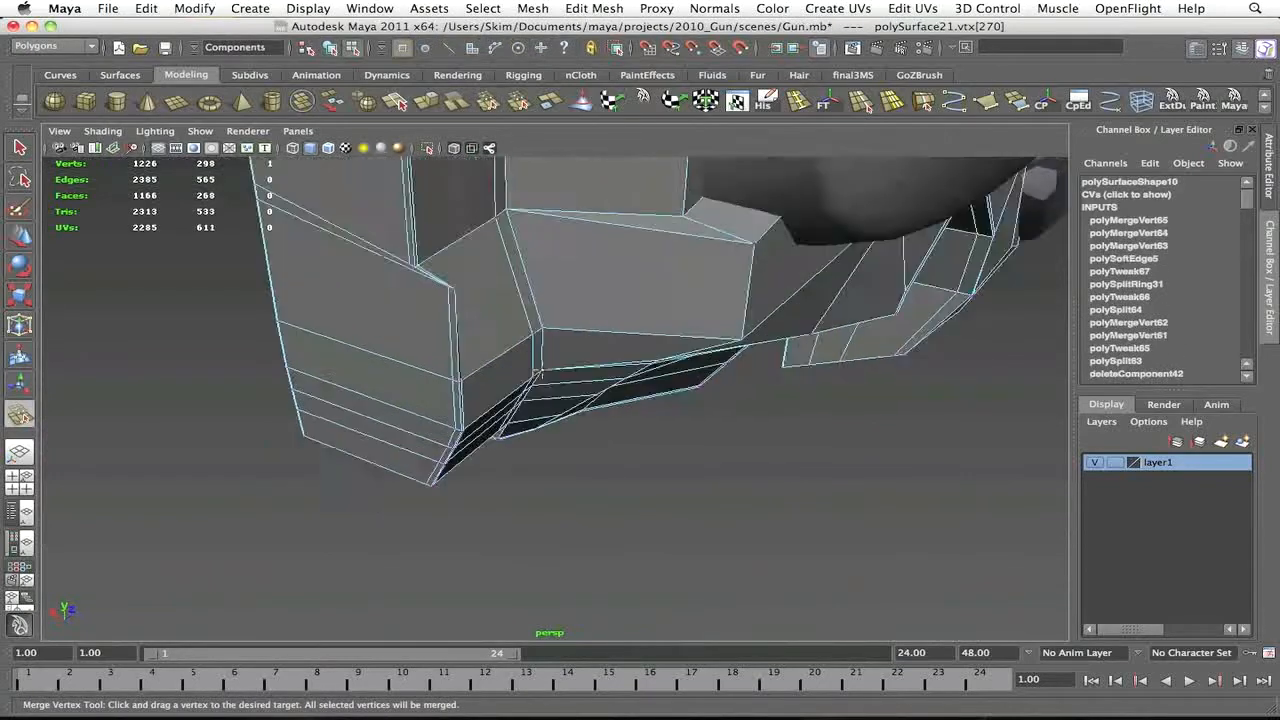
{"action": "middle_click_drag", "start_coordinate": [500, 420], "coordinate": [538, 386], "text": "alt"}
{"action": "left_click_drag", "start_coordinate": [485, 455], "coordinate": [411, 413]}
{"action": "left_click_drag", "start_coordinate": [411, 413], "coordinate": [376, 258], "text": "alt"}
{"action": "left_click_drag", "start_coordinate": [308, 220], "coordinate": [312, 246]}
{"action": "left_click_drag", "start_coordinate": [312, 246], "coordinate": [561, 423], "text": "alt"}
Isolate the grip frame and merge the doubled border vertices on the upper edge of the lip in front of the notch
{"action": "key", "text": "q"}
{"action": "key", "text": "F8"}
{"action": "key", "text": "ctrl+1"}
{"action": "middle_click_drag", "start_coordinate": [561, 423], "coordinate": [537, 339], "text": "alt"}
{"action": "right_click_drag", "start_coordinate": [537, 339], "coordinate": [620, 370], "text": "alt"}
{"action": "left_click_drag", "start_coordinate": [620, 370], "coordinate": [618, 430], "text": "alt"}
{"action": "key", "text": "F8"}
{"action": "key", "text": "y"}
{"action": "left_click_drag", "start_coordinate": [618, 430], "coordinate": [705, 437], "text": "alt"}
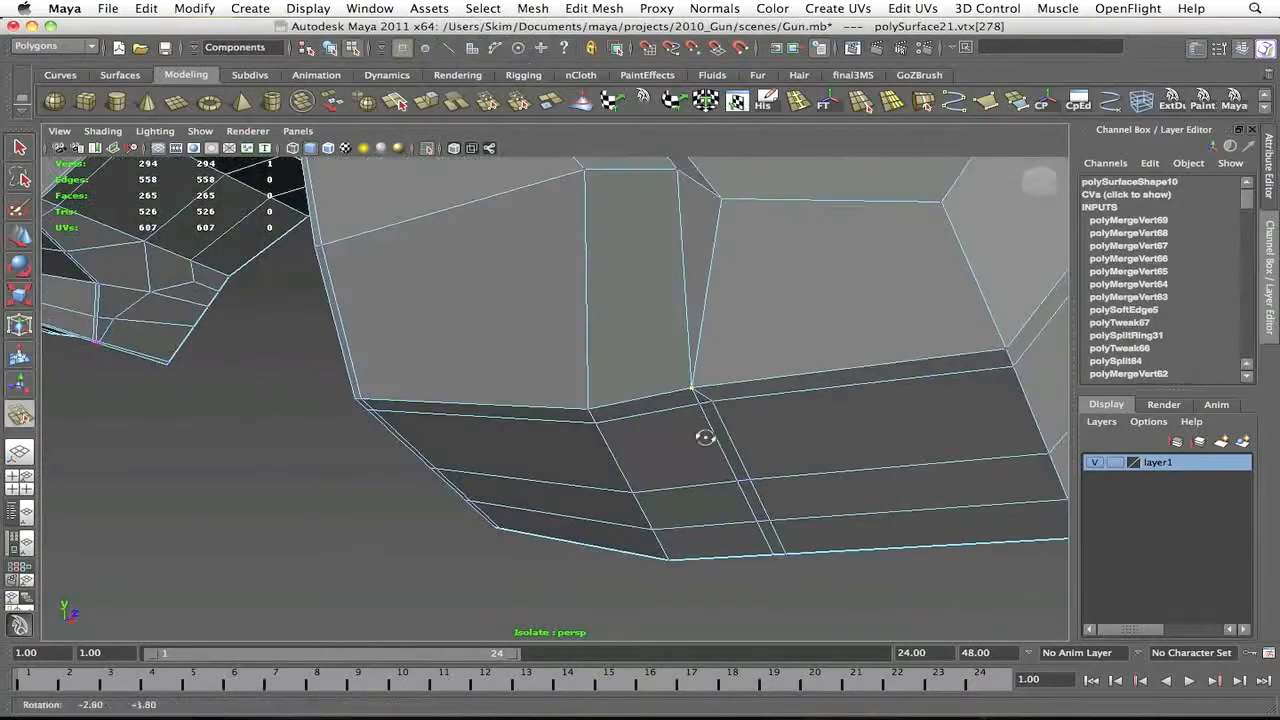
Try merging the remaining doubled vertices down the lip in front of the notch and check them with the panels shown
{"action": "left_click_drag", "start_coordinate": [752, 523], "coordinate": [757, 521]}
{"action": "left_click_drag", "start_coordinate": [785, 553], "coordinate": [773, 554]}
{"action": "key", "text": "4"}
{"action": "key", "text": "5"}
{"action": "key", "text": "ctrl+1"}
{"action": "key", "text": "ctrl+1"}
{"action": "key", "text": "ctrl+1"}
{"action": "right_click_drag", "start_coordinate": [640, 300], "coordinate": [600, 260], "text": "alt"}
{"action": "middle_click_drag", "start_coordinate": [600, 260], "coordinate": [600, 393], "text": "alt"}
{"action": "left_click_drag", "start_coordinate": [600, 393], "coordinate": [626, 360], "text": "alt"}
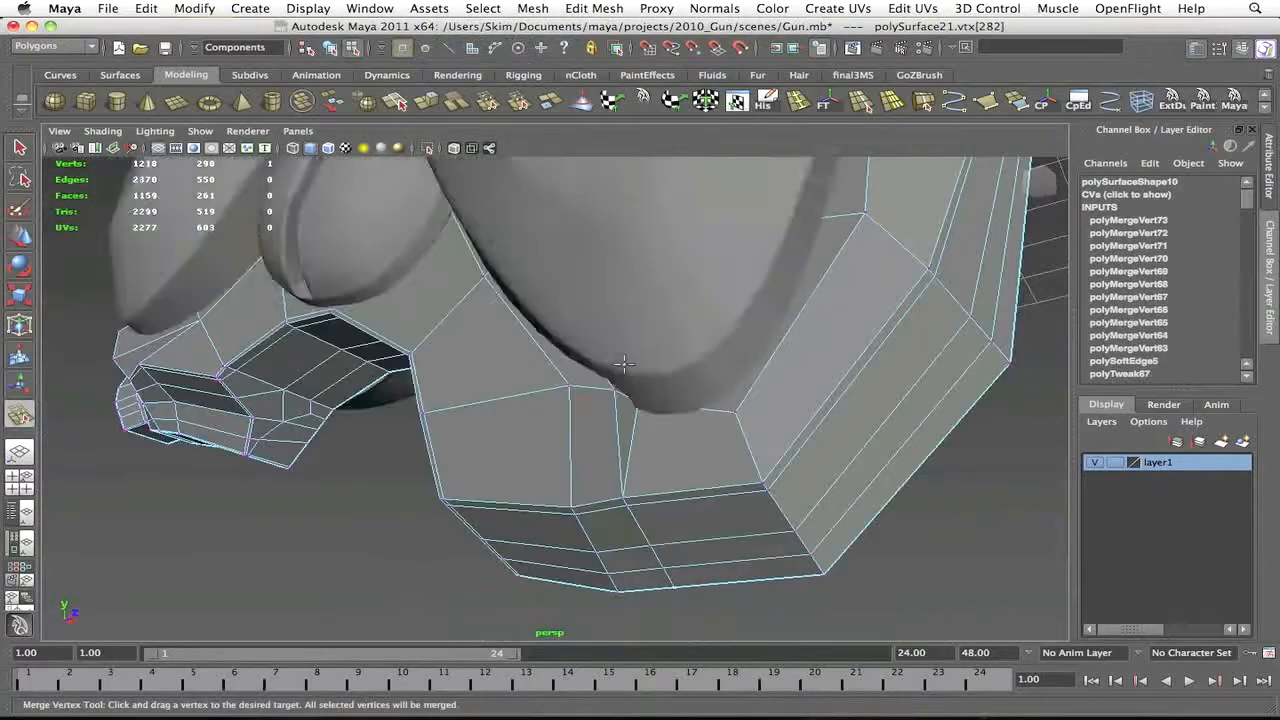
Undo the last vertex merges on the lip in front of the notch
{"action": "key", "text": "z"}
{"action": "key", "text": "z"}
{"action": "key", "text": "z"}
{"action": "key", "text": "z"}
{"action": "key", "text": "z"}
{"action": "key", "text": "z"}
{"action": "key", "text": "z"}
{"action": "key", "text": "z"}
Merge the doubled vertices down to the bottom edge of the lip in front of the notch
{"action": "right_click_drag", "start_coordinate": [626, 360], "coordinate": [624, 432], "text": "alt"}
{"action": "middle_click_drag", "start_coordinate": [624, 432], "coordinate": [571, 344], "text": "alt"}
{"action": "left_click_drag", "start_coordinate": [571, 344], "coordinate": [520, 307], "text": "alt"}
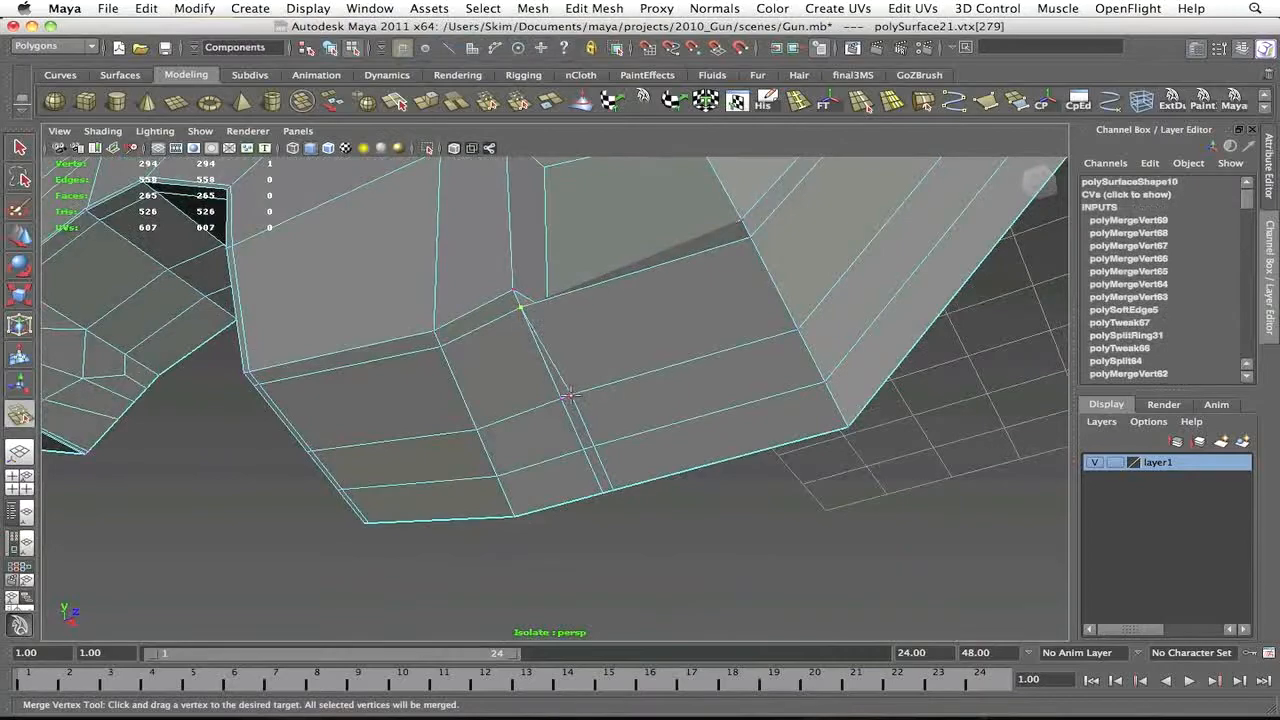
{"action": "left_click_drag", "start_coordinate": [611, 477], "coordinate": [612, 490]}
{"action": "left_click_drag", "start_coordinate": [630, 380], "coordinate": [598, 496], "text": "alt"}
{"action": "key", "text": "q"}
Insert an edge loop beside the border edge in front of the notch and preview the frame smoothed
{"action": "key", "text": "g"}
{"action": "left_click", "coordinate": [495, 266]}
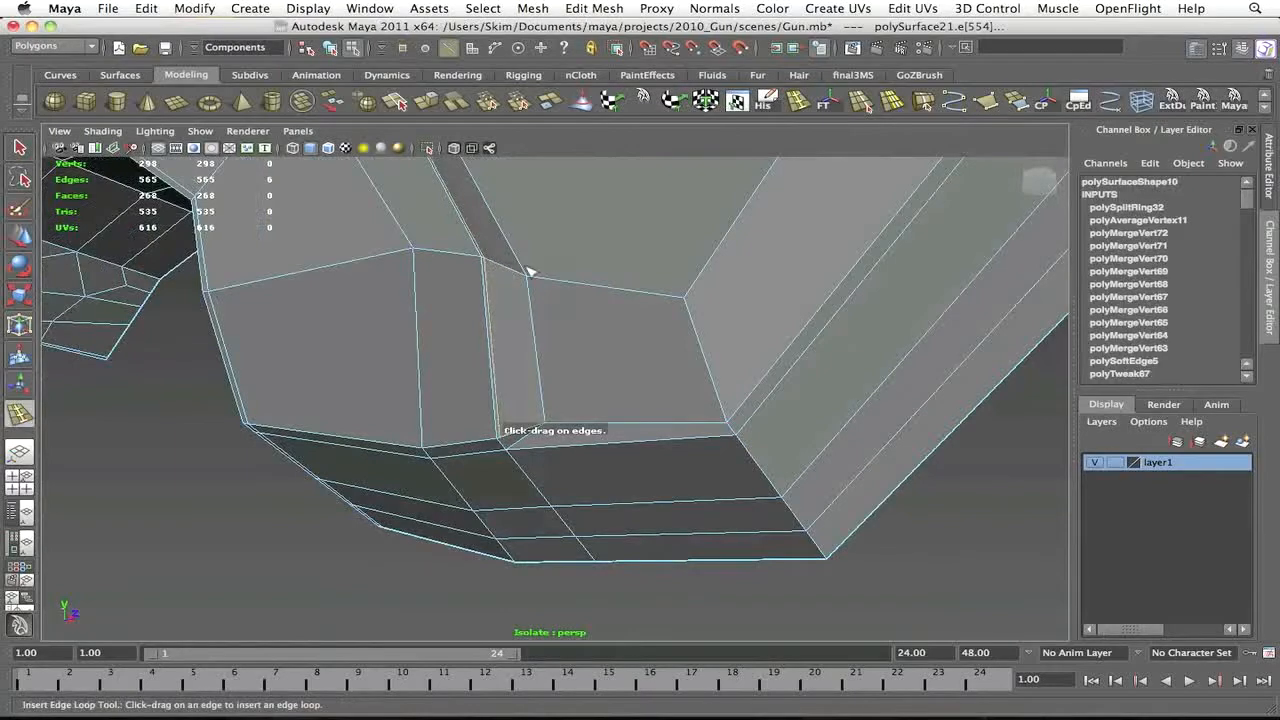
{"action": "key", "text": "q"}
{"action": "key", "text": "3"}
{"action": "left_click", "coordinate": [222, 428]}
{"action": "scroll", "coordinate": [486, 294], "scroll_direction": "down", "scroll_amount": 5}
{"action": "mouse_move", "coordinate": [486, 294]}
{"action": "left_mouse_down", "text": "alt"}
{"action": "mouse_move", "coordinate": [451, 214]}
{"action": "mouse_move", "coordinate": [480, 280]}
{"action": "left_mouse_up", "text": "alt"}
{"action": "left_click", "coordinate": [490, 290]}
Insert an edge loop along the outer rim of the notch and show the frame smoothed again
{"action": "key", "text": "1"}
{"action": "key", "text": "g"}
{"action": "left_click", "coordinate": [521, 328]}
{"action": "left_click_drag", "start_coordinate": [566, 339], "coordinate": [603, 226], "text": "alt"}
{"action": "key", "text": "q"}
{"action": "key", "text": "3"}
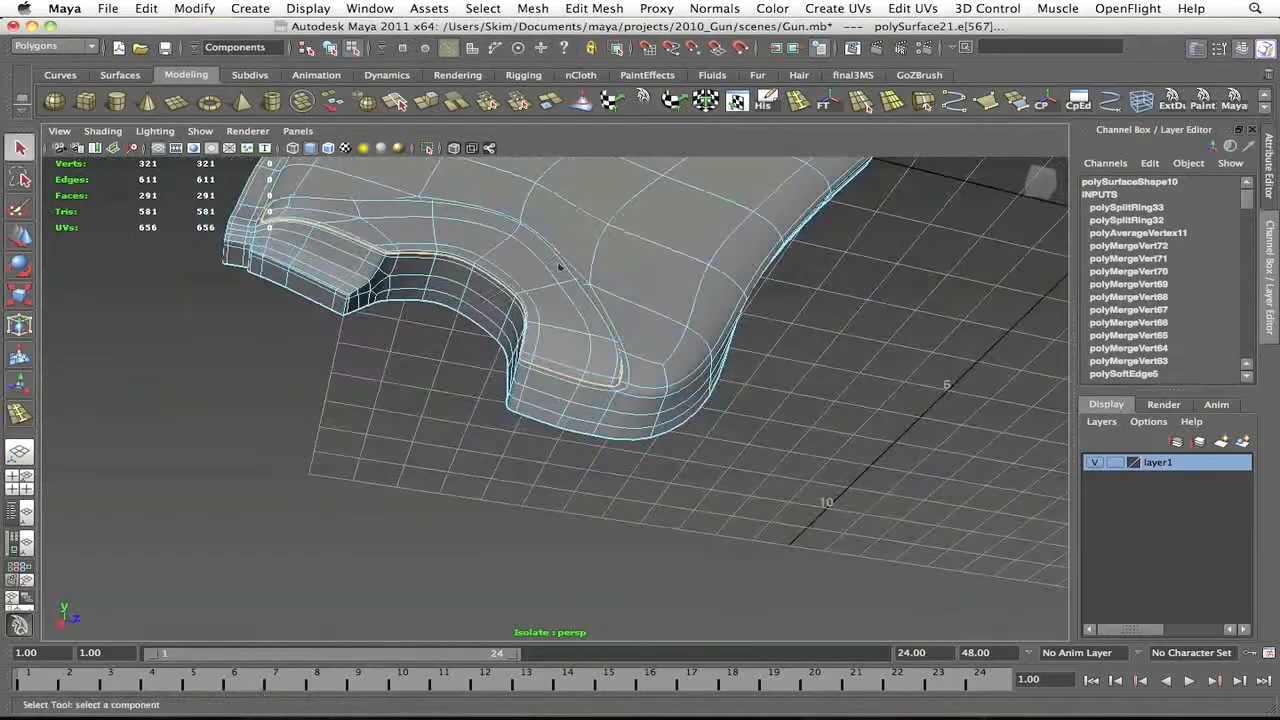
Inspect the frame's lower end smoothed and unsmoothed, both isolated and together with the grip panels
{"action": "key", "text": "F8"}
{"action": "left_click", "coordinate": [403, 400]}
{"action": "left_click_drag", "start_coordinate": [403, 400], "coordinate": [391, 449], "text": "alt"}
{"action": "left_click_drag", "start_coordinate": [461, 262], "coordinate": [423, 400], "text": "alt"}
{"action": "left_click", "coordinate": [423, 400]}
{"action": "key", "text": "1"}
{"action": "scroll", "coordinate": [420, 385], "scroll_direction": "up", "scroll_amount": 2}
{"action": "left_click_drag", "start_coordinate": [409, 334], "coordinate": [397, 403], "text": "alt"}
{"action": "left_click", "coordinate": [427, 148]}
{"action": "left_click_drag", "start_coordinate": [430, 350], "coordinate": [554, 417], "text": "alt"}
{"action": "key", "text": "3"}
{"action": "scroll", "coordinate": [554, 417], "scroll_direction": "down", "scroll_amount": 3}
{"action": "left_click", "coordinate": [554, 417]}
{"action": "key", "text": "1"}
Pull the side faces surrounding the frame's bottom notch outward as a raised area and preview the frame smoothed
{"action": "right_click_drag", "start_coordinate": [554, 417], "coordinate": [540, 470]}
{"action": "left_click_drag", "start_coordinate": [468, 444], "coordinate": [520, 440], "text": "alt"}
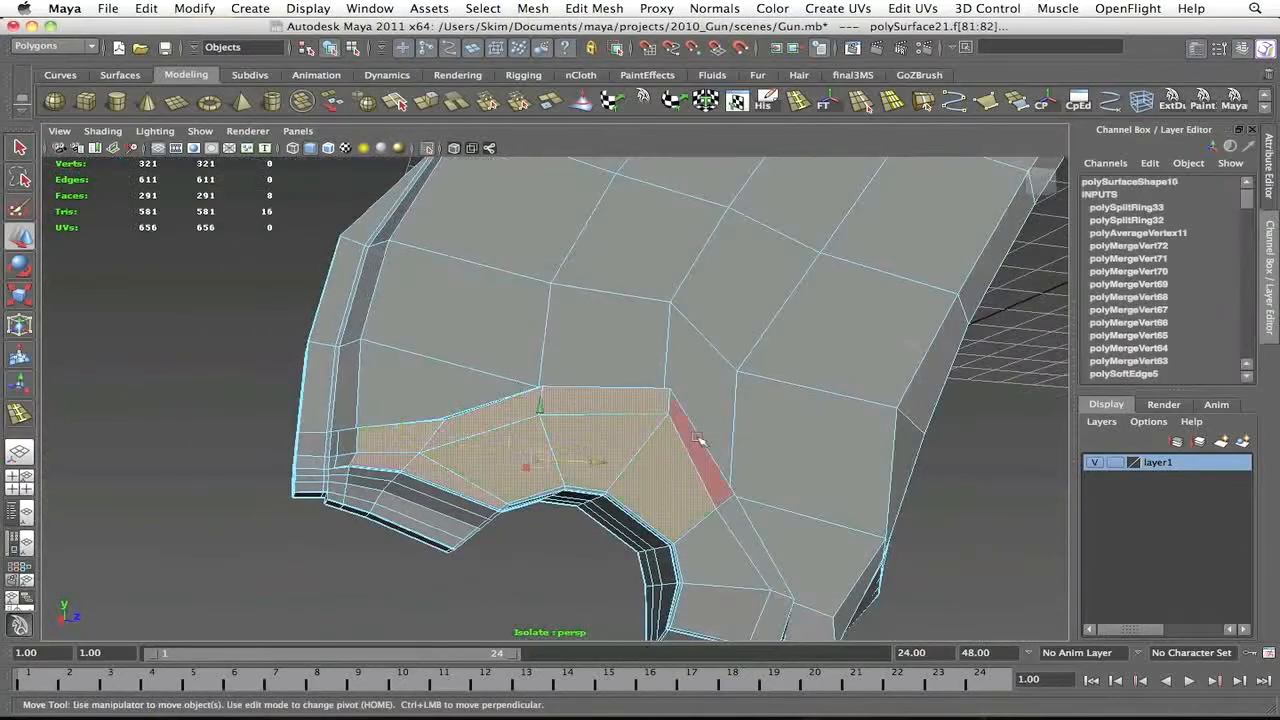
{"action": "left_click", "coordinate": [770, 616], "text": "shift"}
{"action": "left_click_drag", "start_coordinate": [770, 616], "coordinate": [497, 365], "text": "alt"}
{"action": "scroll", "coordinate": [583, 383], "scroll_direction": "up", "scroll_amount": 3}
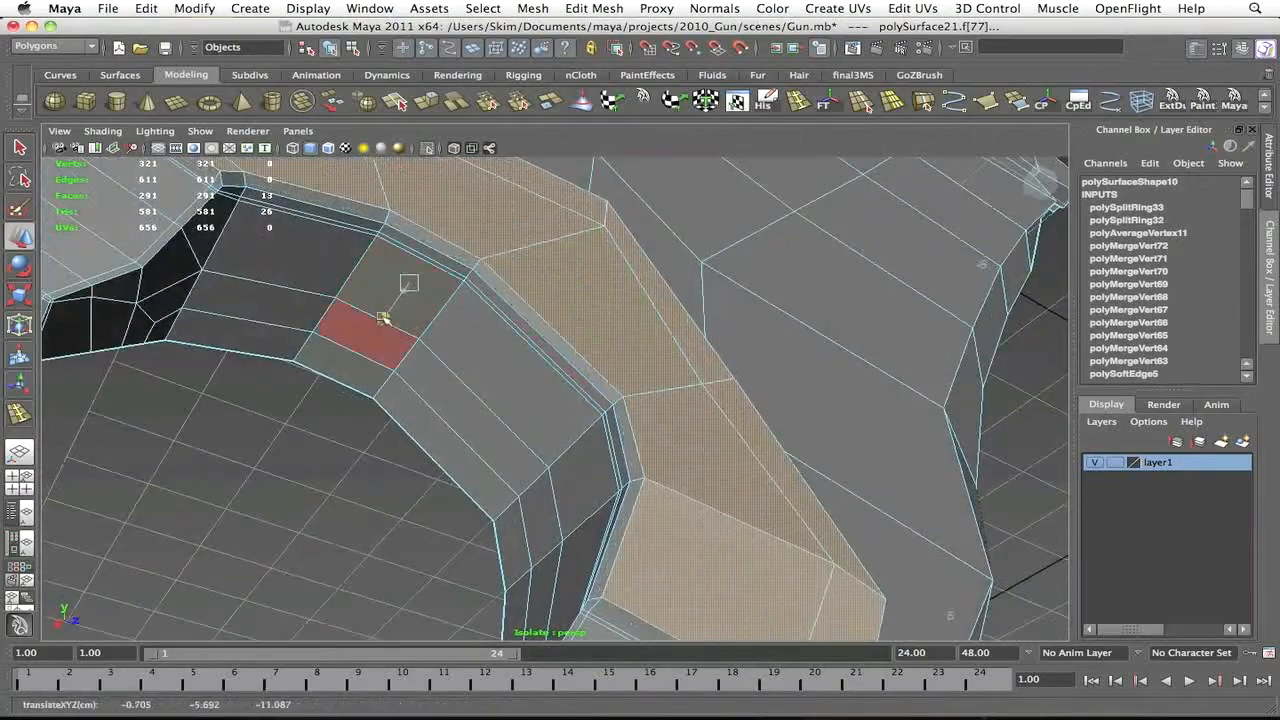
{"action": "left_click_drag", "start_coordinate": [382, 318], "coordinate": [470, 389], "text": "alt"}
{"action": "key", "text": "3"}
{"action": "key", "text": "F8"}
{"action": "left_click", "coordinate": [820, 394]}
Show the grip panels again and mirror a duplicate of the frame half to the other side in the front view
{"action": "right_click_drag", "start_coordinate": [820, 394], "coordinate": [491, 349], "text": "alt"}
{"action": "left_click", "coordinate": [427, 148]}
{"action": "left_click_drag", "start_coordinate": [368, 262], "coordinate": [417, 363], "text": "alt"}
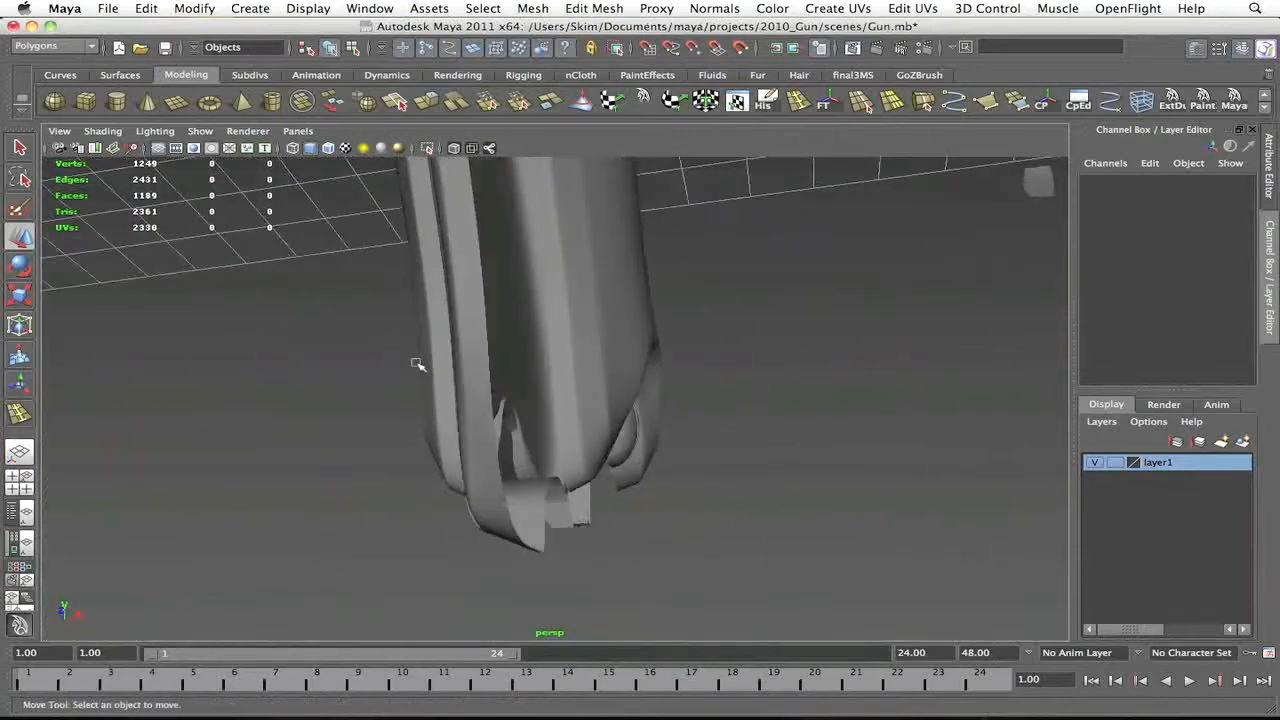
{"action": "left_click", "coordinate": [431, 268]}
{"action": "key", "text": "space"}
{"action": "left_click_drag", "start_coordinate": [714, 280], "coordinate": [714, 340]}
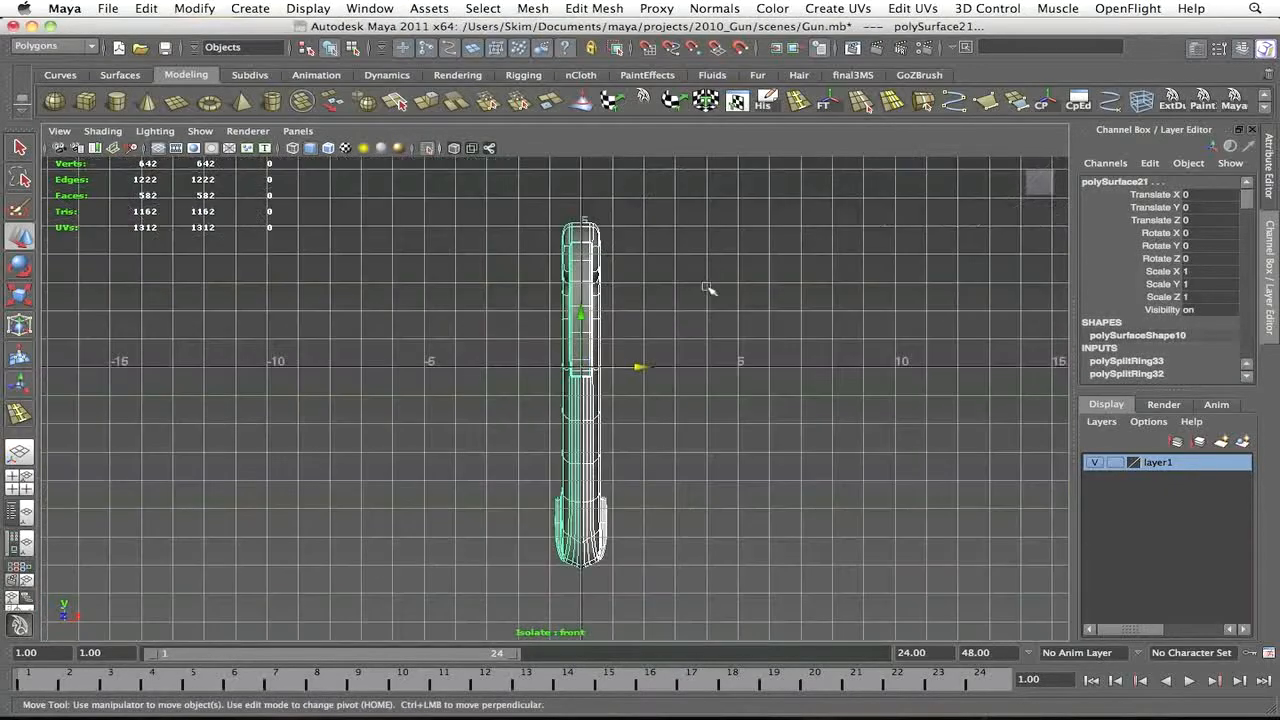
Combine the two frame halves into one mesh and merge their vertices along the centre seam
{"action": "left_click", "coordinate": [557, 199]}
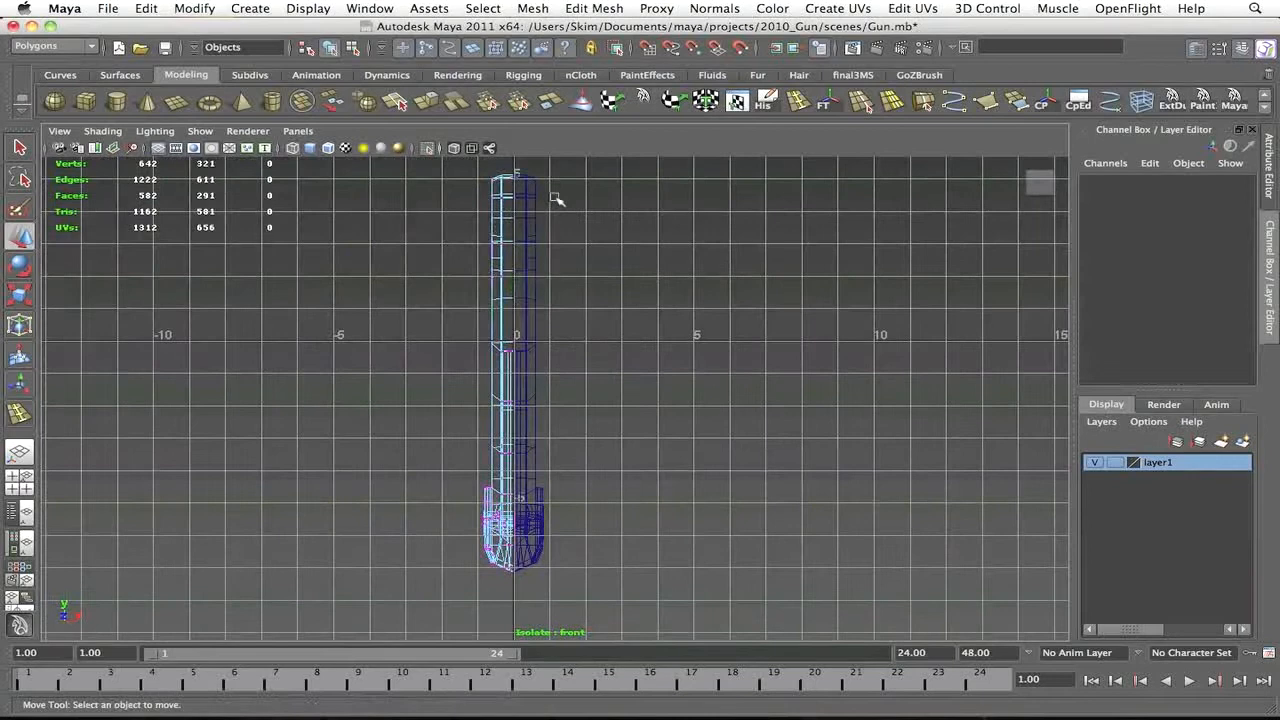
{"action": "left_click_drag", "start_coordinate": [535, 180], "coordinate": [545, 190]}
{"action": "left_click", "coordinate": [467, 210]}
{"action": "key", "text": "shift+i"}
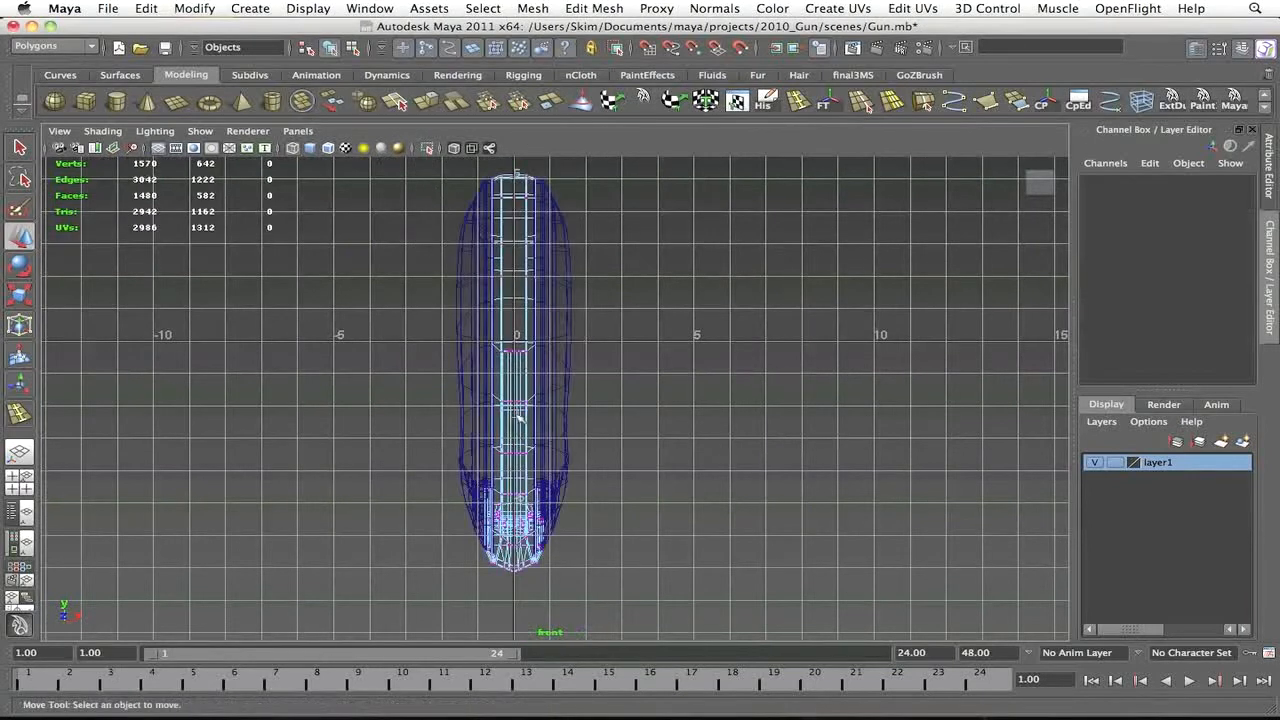
{"action": "left_click_drag", "start_coordinate": [515, 621], "coordinate": [516, 622]}
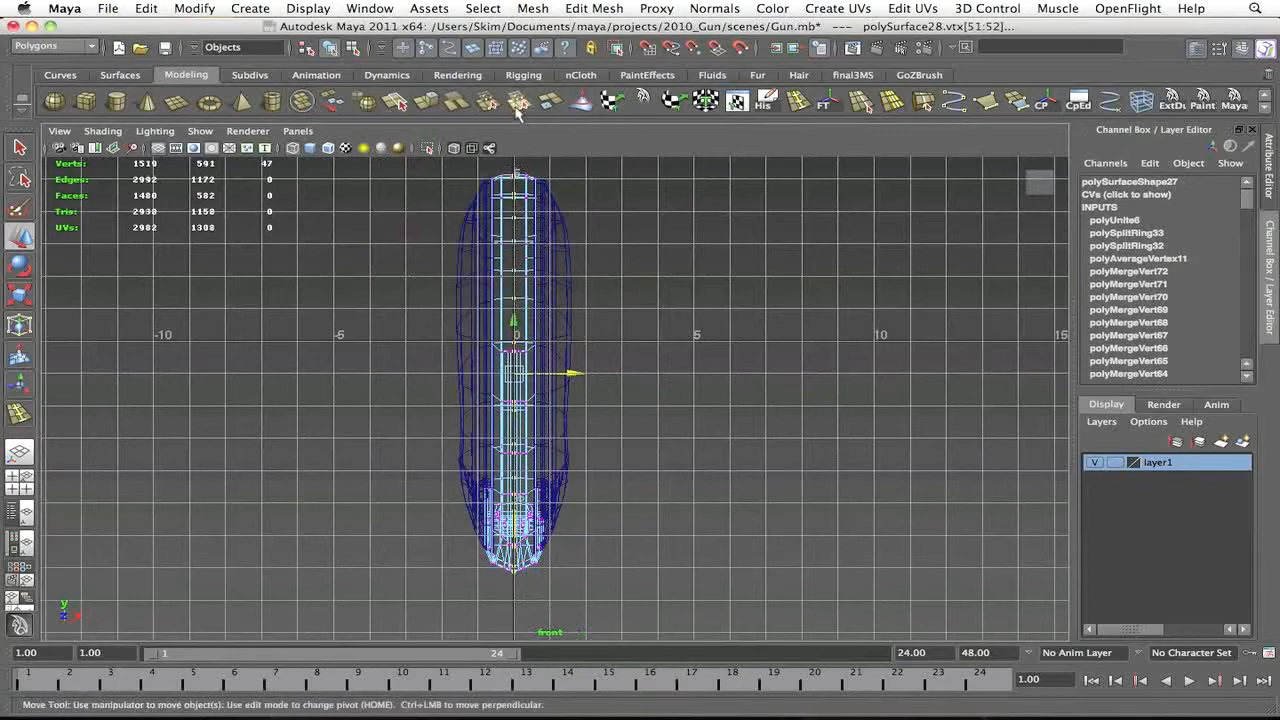
Examine the joined frame shaded in the front view and return to the perspective view
{"action": "key", "text": "5"}
{"action": "left_click", "coordinate": [545, 248]}
{"action": "left_click", "coordinate": [655, 294]}
{"action": "key", "text": "z"}
{"action": "key", "text": "space"}
{"action": "left_click", "coordinate": [666, 354]}
{"action": "key", "text": "space"}
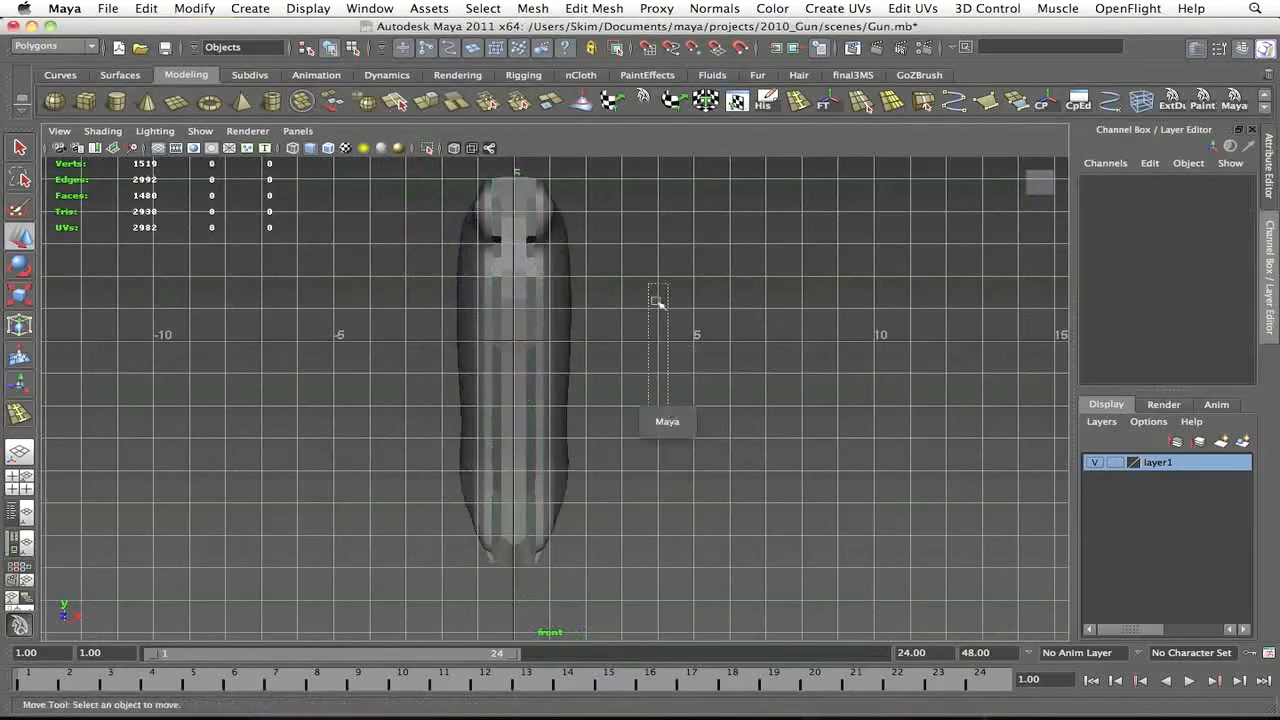
{"action": "key", "text": "space"}
Merge the doubled vertices along the rim of the frame's lower end around the notch with a merge distance of 0.02
{"action": "mouse_move", "coordinate": [677, 368]}
{"action": "left_mouse_down", "text": "alt"}
{"action": "mouse_move", "coordinate": [634, 343]}
{"action": "mouse_move", "coordinate": [809, 331]}
{"action": "mouse_move", "coordinate": [906, 380]}
{"action": "mouse_move", "coordinate": [1101, 393]}
{"action": "mouse_move", "coordinate": [797, 423]}
{"action": "mouse_move", "coordinate": [737, 380]}
{"action": "mouse_move", "coordinate": [1007, 322]}
{"action": "mouse_move", "coordinate": [754, 389]}
{"action": "mouse_move", "coordinate": [663, 289]}
{"action": "mouse_move", "coordinate": [751, 420]}
{"action": "mouse_move", "coordinate": [697, 400]}
{"action": "mouse_move", "coordinate": [691, 374]}
{"action": "left_mouse_up", "text": "alt"}
{"action": "right_click_drag", "start_coordinate": [691, 374], "coordinate": [497, 406], "text": "alt"}
{"action": "left_click", "coordinate": [497, 406]}
{"action": "left_click_drag", "start_coordinate": [497, 406], "coordinate": [625, 440], "text": "alt"}
{"action": "right_click_drag", "start_coordinate": [625, 440], "coordinate": [710, 440], "text": "alt"}
{"action": "right_click_drag", "start_coordinate": [420, 350], "coordinate": [334, 346]}
{"action": "left_click_drag", "start_coordinate": [320, 338], "coordinate": [649, 411]}
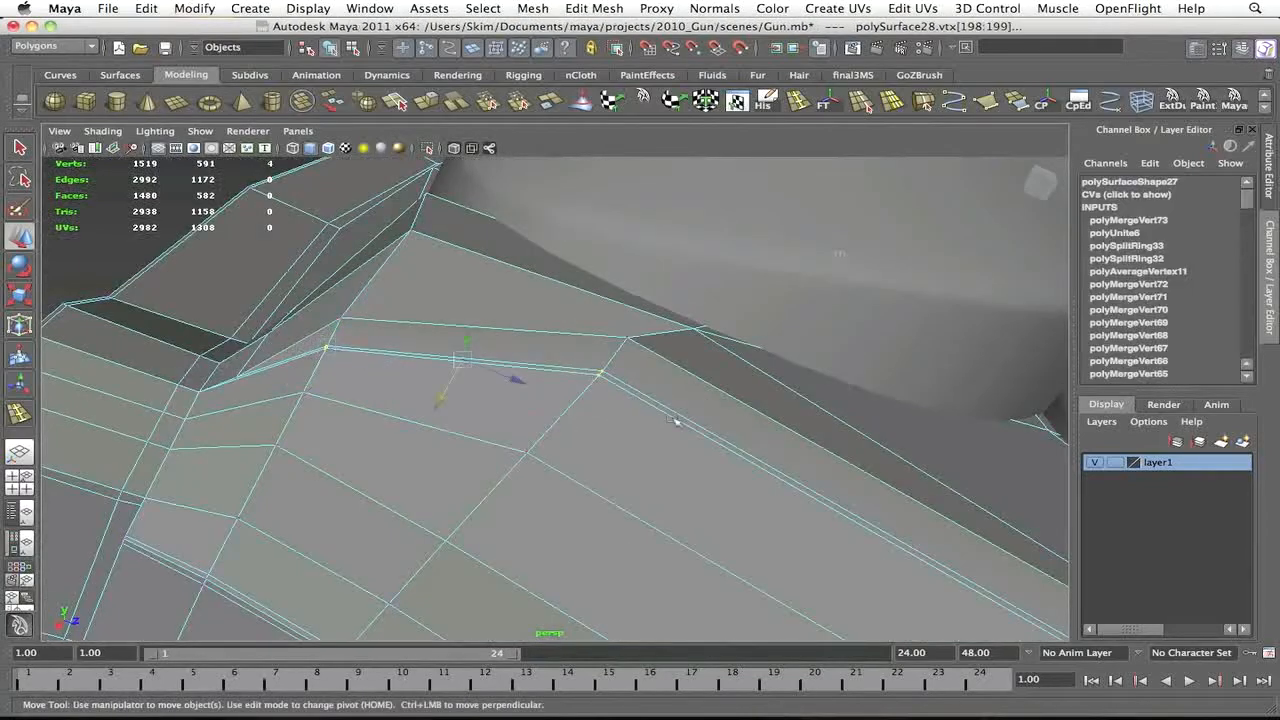
{"action": "middle_click_drag", "start_coordinate": [649, 411], "coordinate": [608, 347], "text": "alt"}
{"action": "right_click_drag", "start_coordinate": [608, 347], "coordinate": [617, 371], "text": "alt"}
{"action": "left_click_drag", "start_coordinate": [617, 371], "coordinate": [583, 360], "text": "alt"}
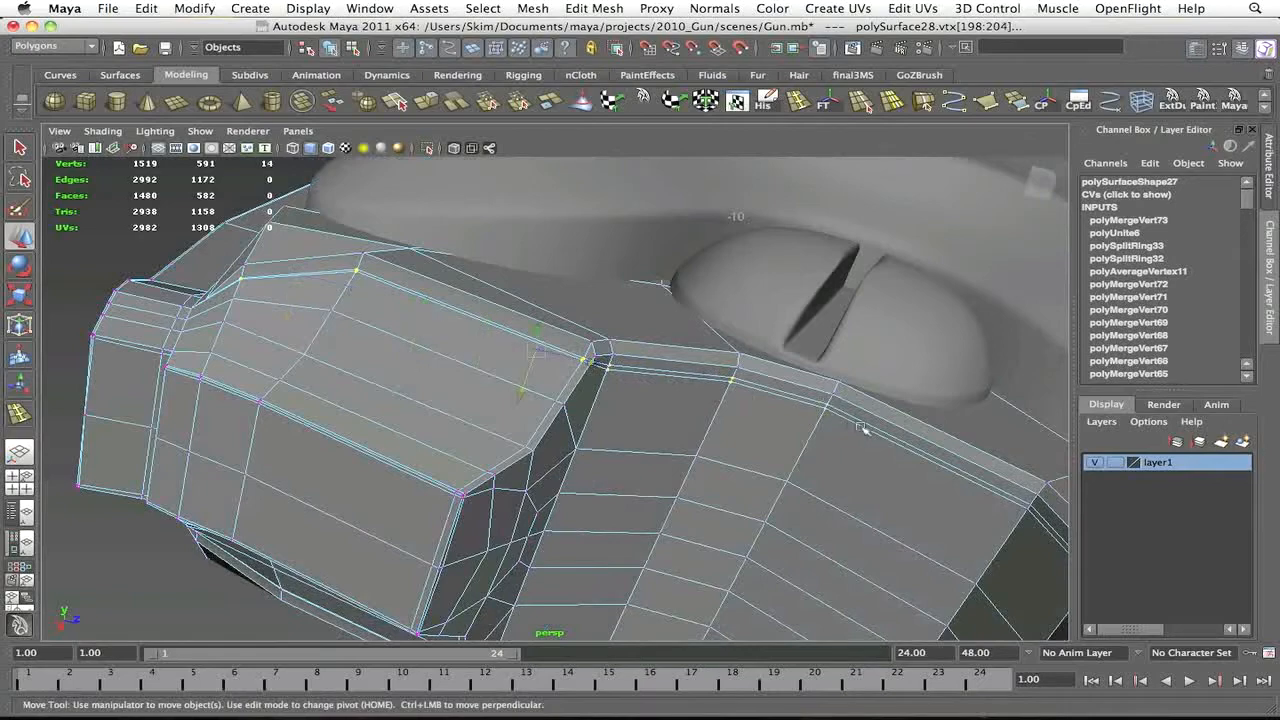
{"action": "left_click_drag", "start_coordinate": [862, 428], "coordinate": [590, 400], "text": "alt"}
{"action": "left_click_drag", "start_coordinate": [628, 470], "coordinate": [629, 471], "text": "shift"}
{"action": "left_click_drag", "start_coordinate": [629, 471], "coordinate": [436, 498], "text": "alt"}
{"action": "left_click_drag", "start_coordinate": [298, 405], "coordinate": [265, 340], "text": "alt"}
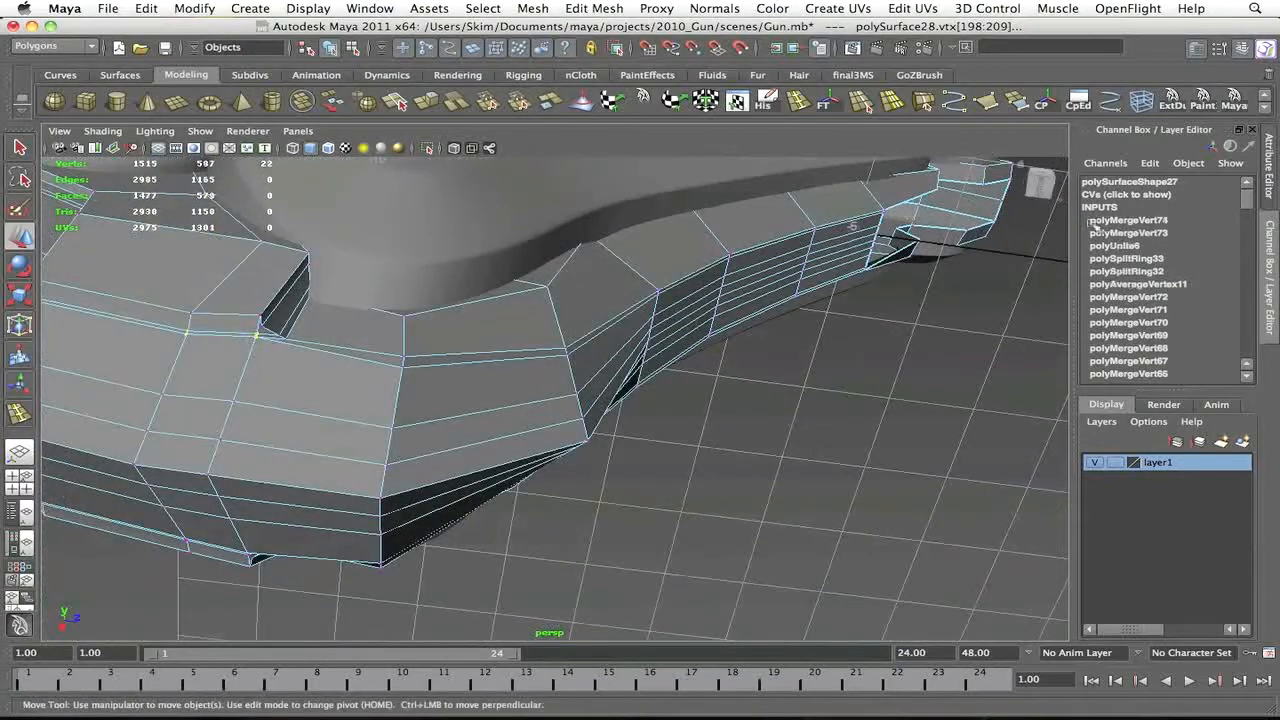
{"action": "left_click_drag", "start_coordinate": [640, 420], "coordinate": [800, 290], "text": "alt"}
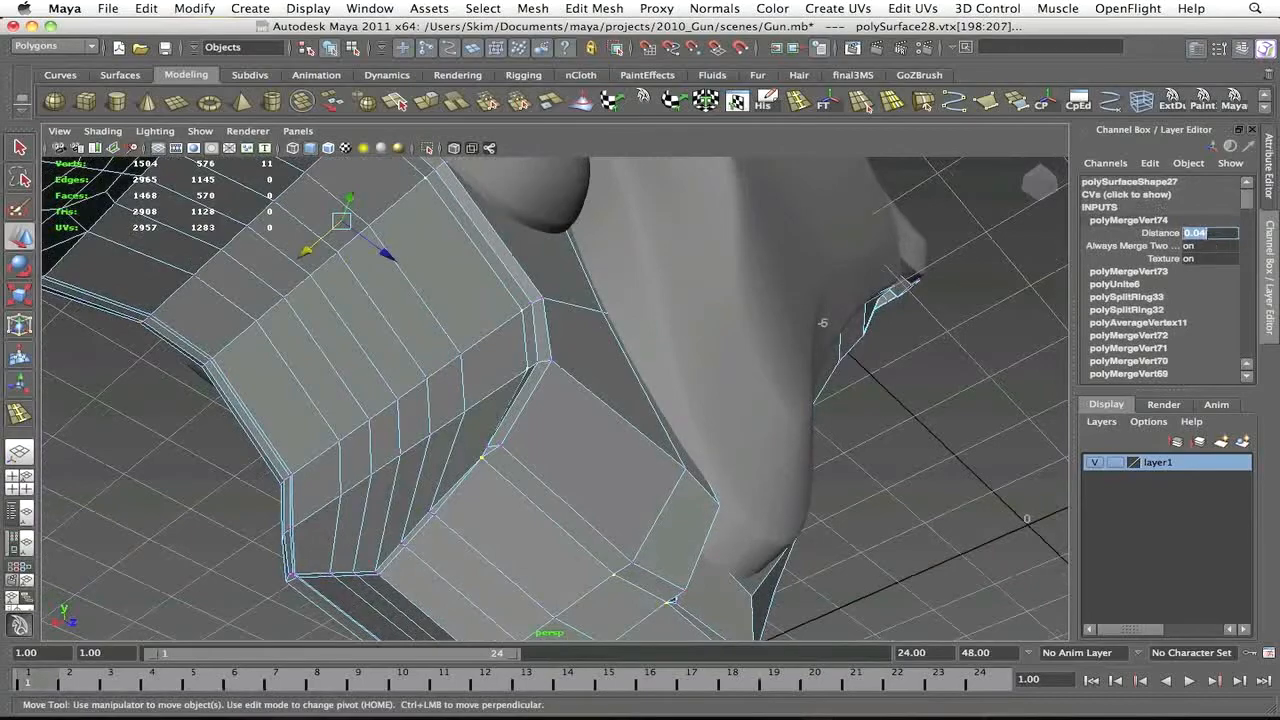
{"action": "left_click_drag", "start_coordinate": [500, 320], "coordinate": [640, 400], "text": "alt"}
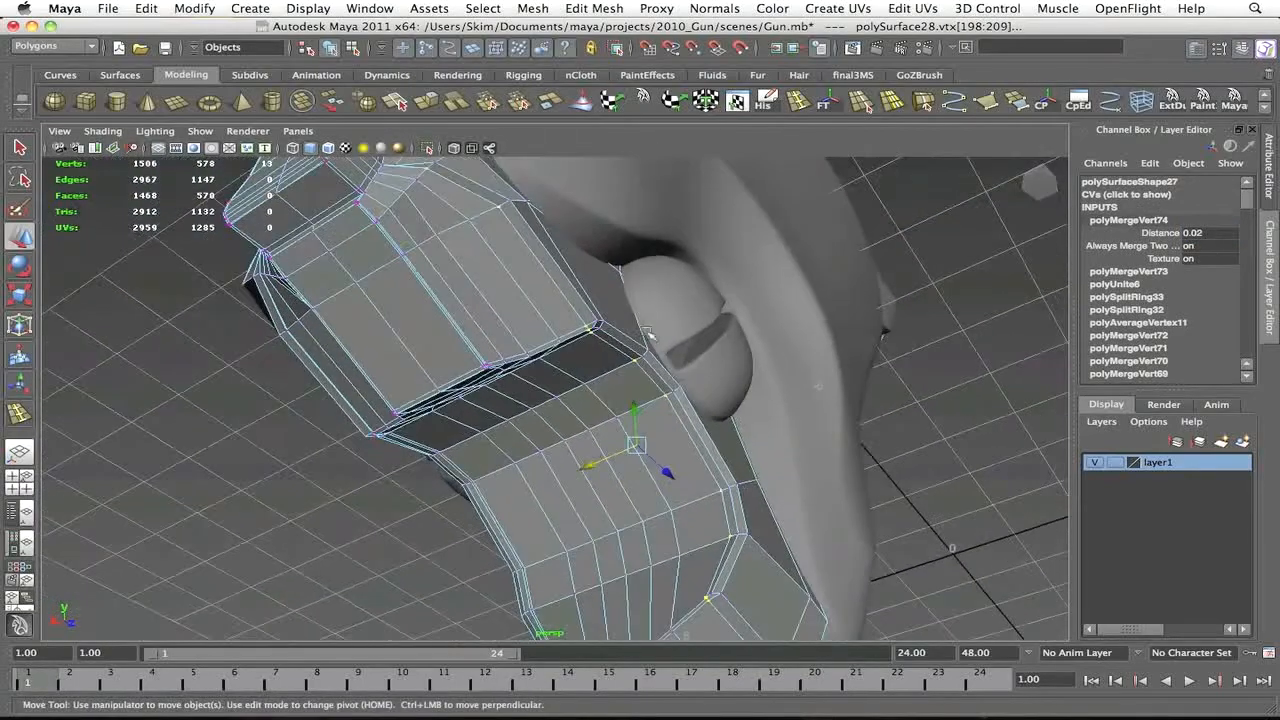
Inspect the merged frame smoothed, both isolated and together with the grip panels, from the side and the front
{"action": "right_click_drag", "start_coordinate": [569, 394], "coordinate": [626, 337]}
{"action": "key", "text": "3"}
{"action": "left_click", "coordinate": [343, 440]}
{"action": "left_click_drag", "start_coordinate": [520, 385], "coordinate": [733, 481], "text": "alt"}
{"action": "left_click", "coordinate": [733, 483]}
{"action": "left_click", "coordinate": [428, 148]}
{"action": "left_click", "coordinate": [450, 300]}
{"action": "left_click_drag", "start_coordinate": [450, 300], "coordinate": [600, 300], "text": "alt"}
{"action": "left_click", "coordinate": [428, 148]}
{"action": "left_click_drag", "start_coordinate": [443, 172], "coordinate": [697, 401], "text": "alt"}
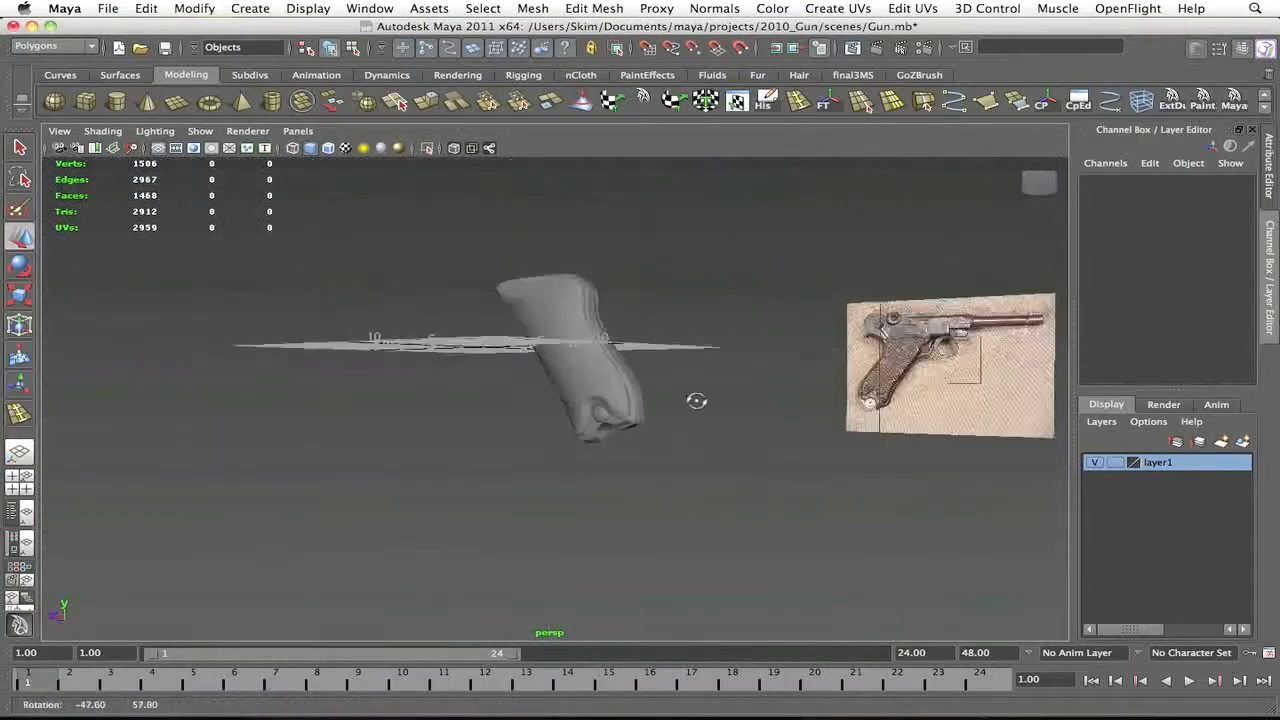
{"action": "left_click_drag", "start_coordinate": [571, 307], "coordinate": [563, 415], "text": "alt"}
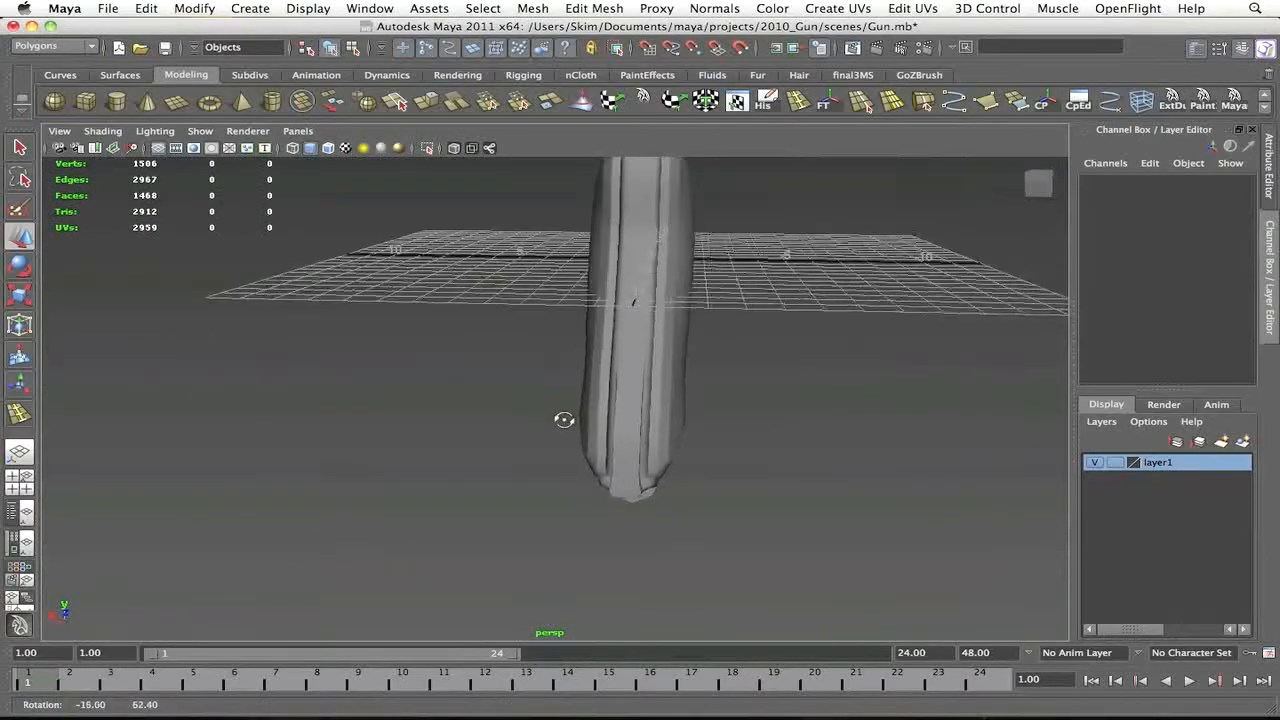
{"action": "left_click_drag", "start_coordinate": [632, 368], "coordinate": [750, 350], "text": "alt"}
{"action": "right_click_drag", "start_coordinate": [676, 275], "coordinate": [676, 335]}
{"action": "right_click_drag", "start_coordinate": [740, 275], "coordinate": [690, 275], "text": "alt"}
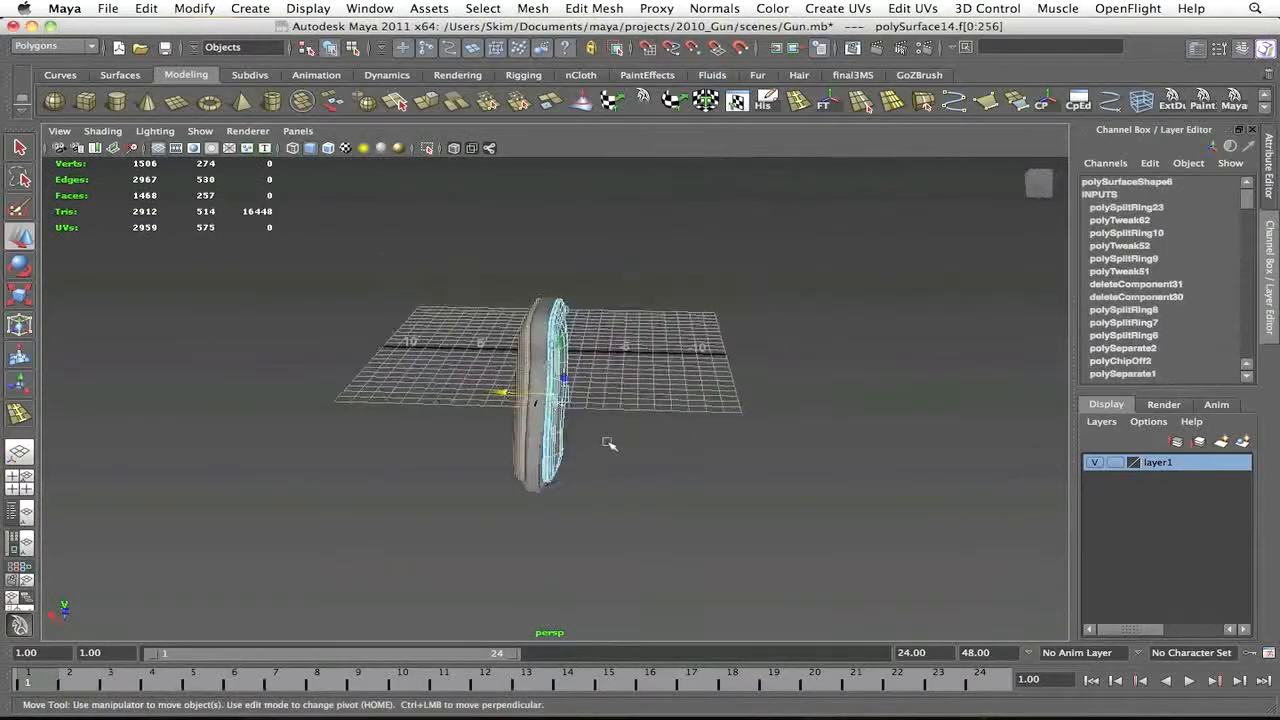
{"action": "mouse_move", "coordinate": [493, 389]}
{"action": "left_mouse_down", "text": "alt"}
{"action": "mouse_move", "coordinate": [694, 371]}
{"action": "mouse_move", "coordinate": [510, 383]}
{"action": "left_mouse_up", "text": "alt"}
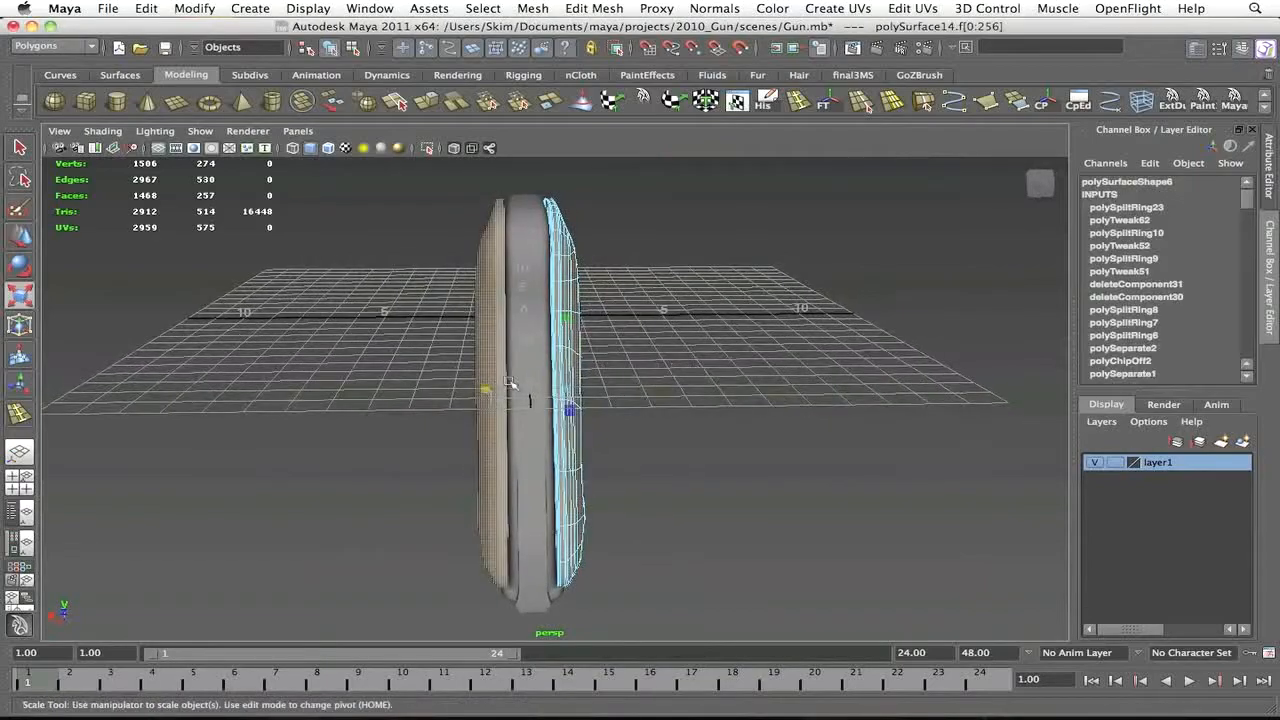
{"action": "left_click", "coordinate": [682, 398]}
{"action": "left_click_drag", "start_coordinate": [682, 398], "coordinate": [640, 390], "text": "alt"}
Try to widen the frame between the grip panels by scaling it along X to 1.115
{"action": "left_click", "coordinate": [497, 446]}
{"action": "left_click", "coordinate": [491, 466], "text": "shift"}
{"action": "left_click_drag", "start_coordinate": [491, 466], "coordinate": [668, 469], "text": "alt"}
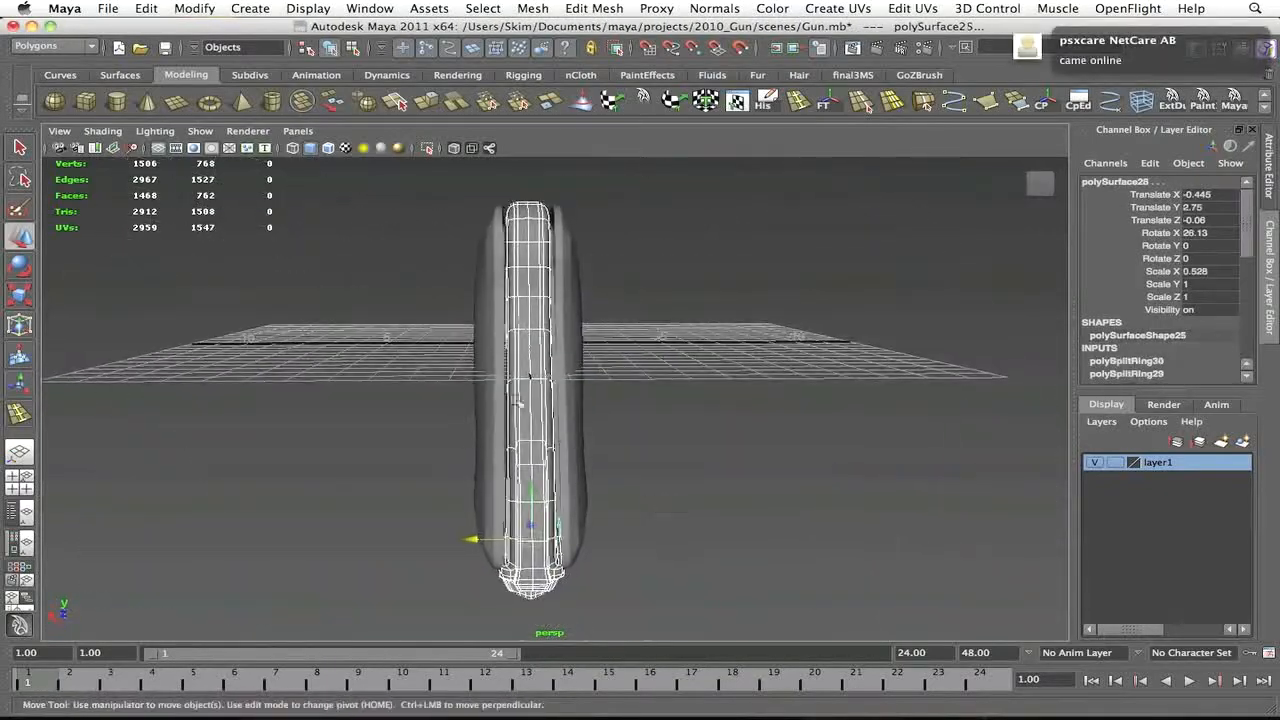
{"action": "left_click", "coordinate": [516, 400]}
{"action": "middle_click_drag", "start_coordinate": [516, 400], "coordinate": [540, 510], "text": "alt"}
{"action": "right_click_drag", "start_coordinate": [540, 510], "coordinate": [690, 510], "text": "alt"}
{"action": "key", "text": "r"}
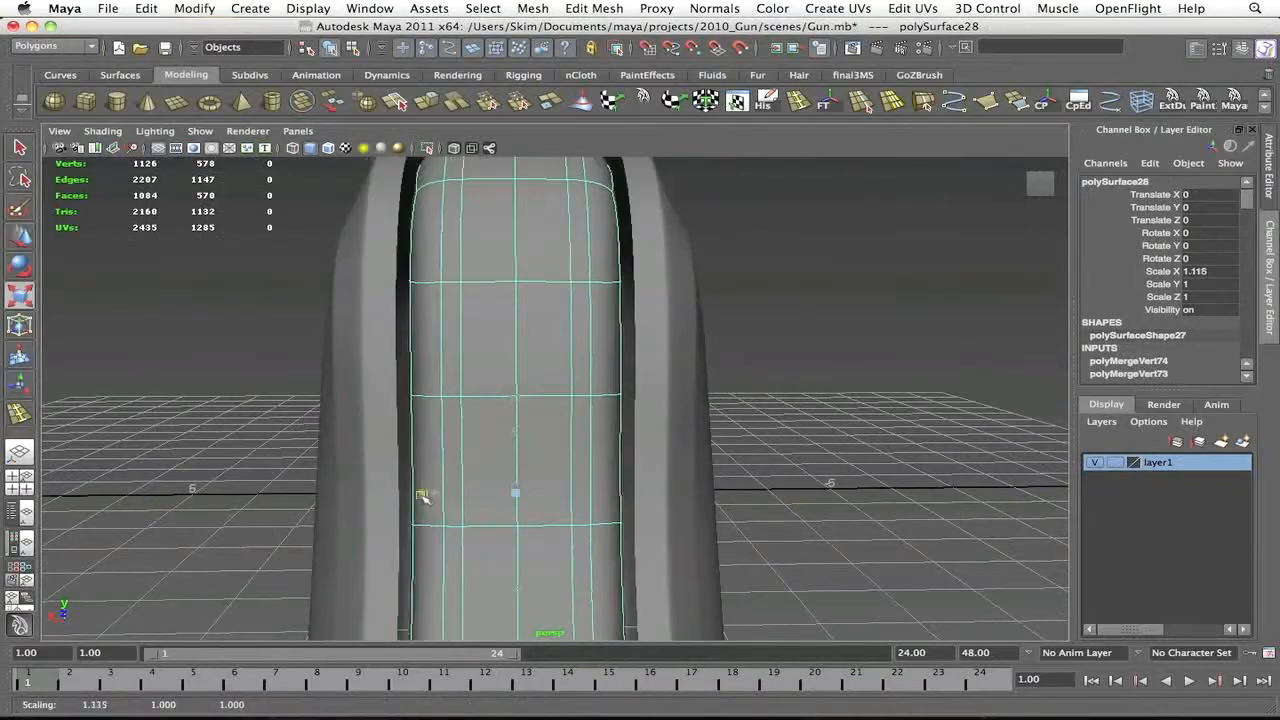
{"action": "left_click_drag", "start_coordinate": [410, 496], "coordinate": [672, 364], "text": "alt"}
{"action": "left_click", "coordinate": [803, 326]}
Undo the frame's scaling and try widening it along X to 1.376 instead
{"action": "key", "text": "z"}
{"action": "left_click_drag", "start_coordinate": [726, 444], "coordinate": [730, 446]}
{"action": "left_click_drag", "start_coordinate": [709, 377], "coordinate": [724, 429], "text": "alt"}
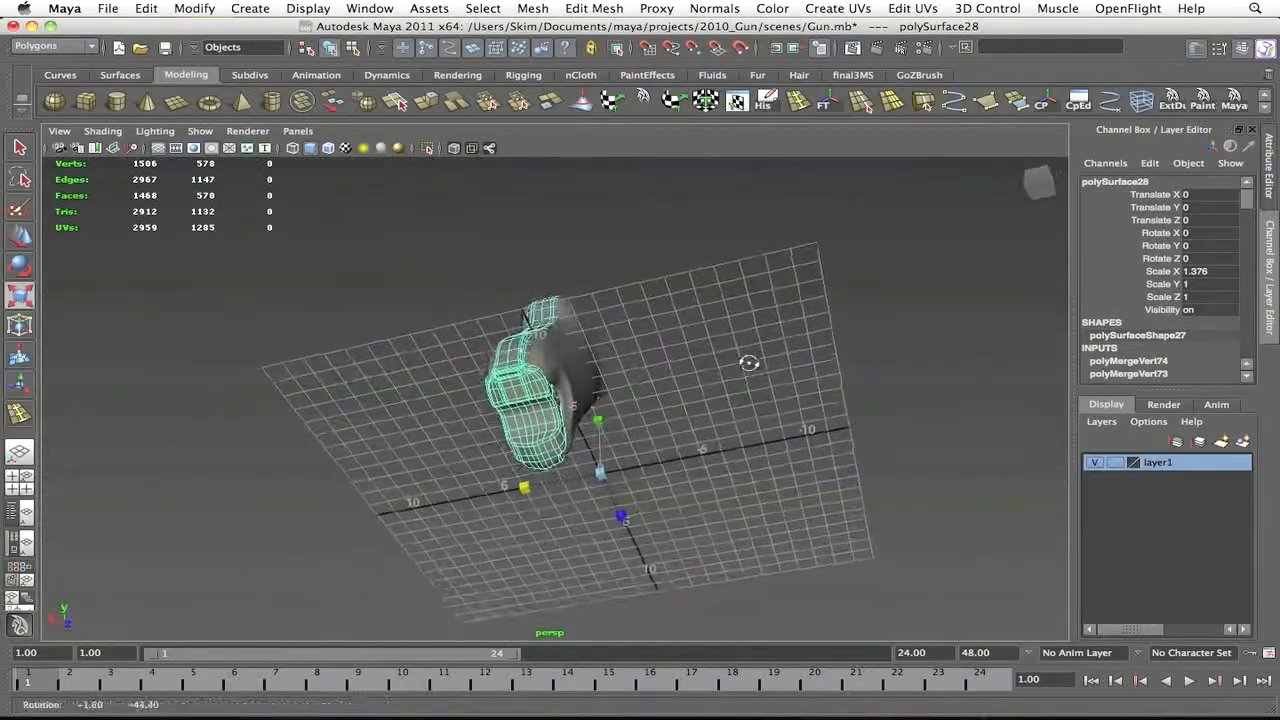
{"action": "scroll", "coordinate": [752, 363], "scroll_direction": "up", "scroll_amount": 4}
{"action": "left_click", "coordinate": [754, 363]}
{"action": "left_click_drag", "start_coordinate": [754, 363], "coordinate": [623, 385], "text": "alt"}
Select the frame together with both grip panels and scale them along X to 1.095
{"action": "left_click", "coordinate": [591, 368]}
{"action": "right_click_drag", "start_coordinate": [591, 368], "coordinate": [560, 351]}
{"action": "left_click_drag", "start_coordinate": [560, 351], "coordinate": [546, 373], "text": "alt"}
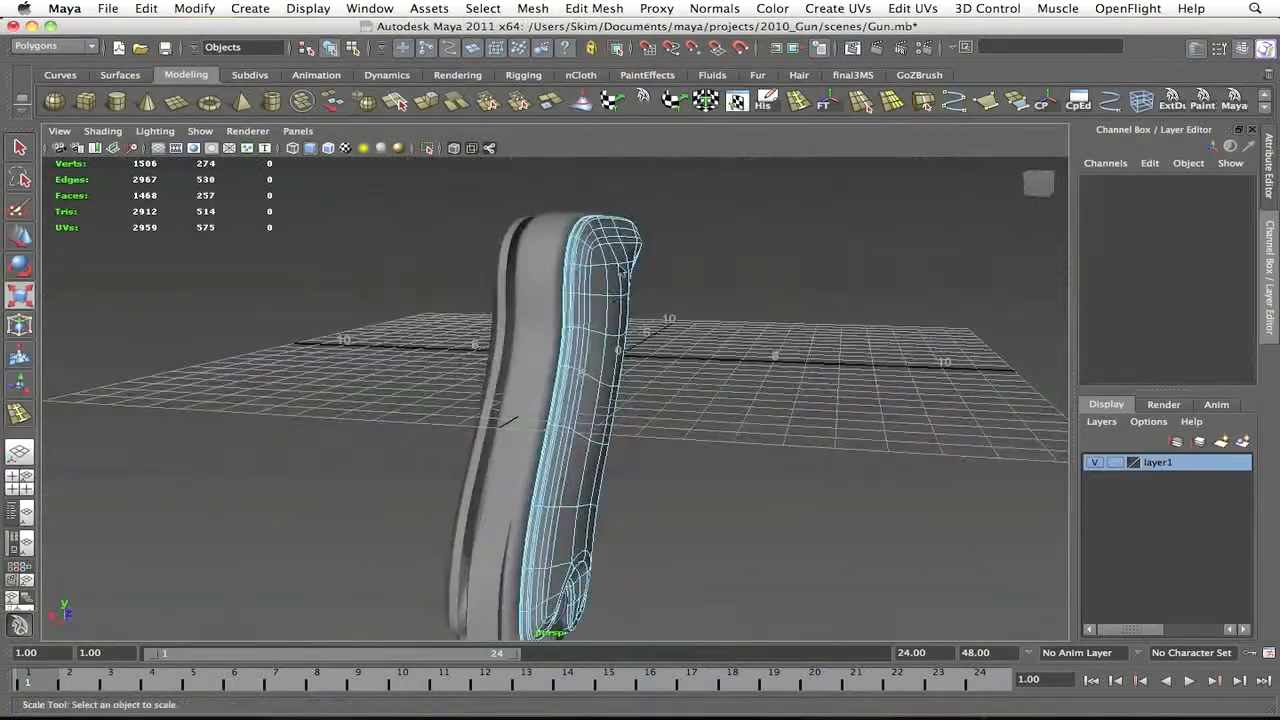
{"action": "double_click", "coordinate": [614, 300]}
{"action": "left_click", "coordinate": [697, 307]}
{"action": "left_click", "coordinate": [622, 289]}
{"action": "left_click", "coordinate": [529, 309], "text": "shift"}
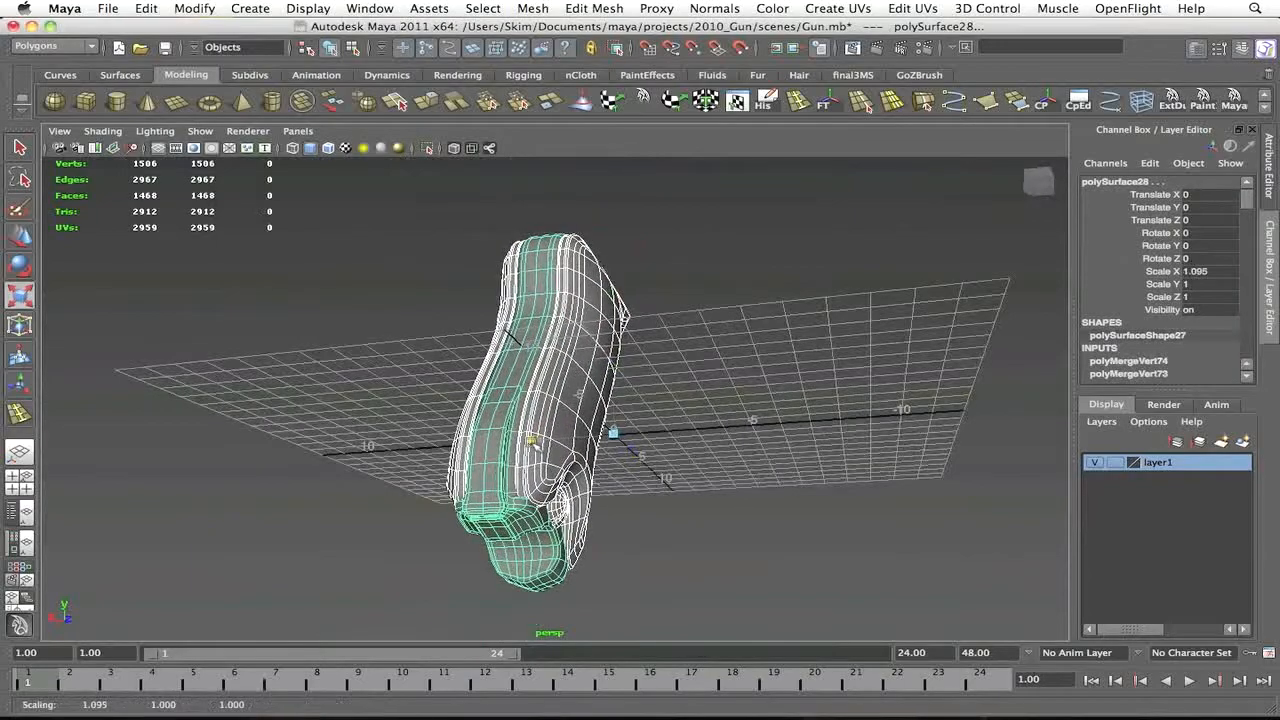
{"action": "left_click_drag", "start_coordinate": [535, 440], "coordinate": [531, 440]}
{"action": "left_click", "coordinate": [713, 346]}
{"action": "mouse_move", "coordinate": [713, 346]}
{"action": "left_mouse_down", "text": "alt"}
{"action": "mouse_move", "coordinate": [683, 366]}
{"action": "mouse_move", "coordinate": [523, 294]}
{"action": "mouse_move", "coordinate": [380, 374]}
{"action": "mouse_move", "coordinate": [792, 386]}
{"action": "mouse_move", "coordinate": [860, 415]}
{"action": "mouse_move", "coordinate": [1020, 400]}
{"action": "mouse_move", "coordinate": [714, 394]}
{"action": "mouse_move", "coordinate": [508, 360]}
{"action": "mouse_move", "coordinate": [628, 385]}
{"action": "left_mouse_up", "text": "alt"}
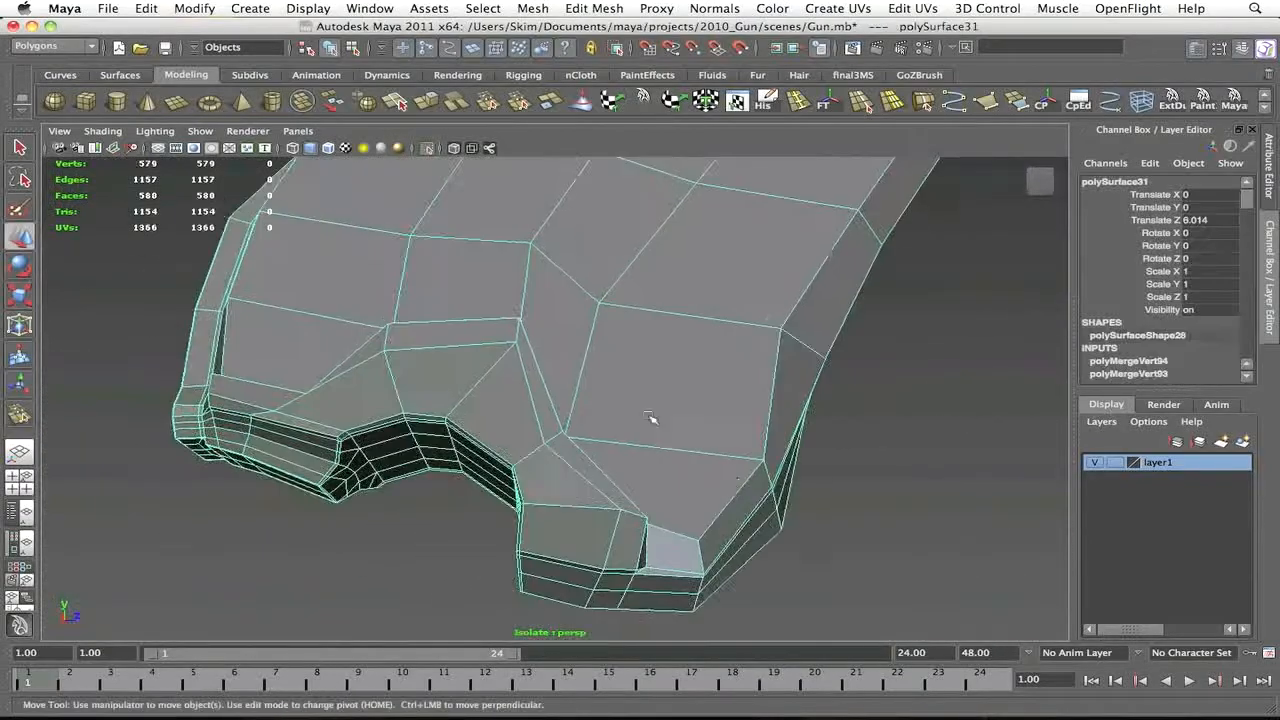
Try bevelling the upper edges of the lip beside the notch with an offset of 0.5
{"action": "left_click_drag", "start_coordinate": [651, 423], "coordinate": [530, 505], "text": "alt"}
{"action": "left_click", "coordinate": [530, 508]}
{"action": "left_click", "coordinate": [503, 429], "text": "shift"}
{"action": "left_click_drag", "start_coordinate": [503, 429], "coordinate": [739, 527], "text": "alt"}
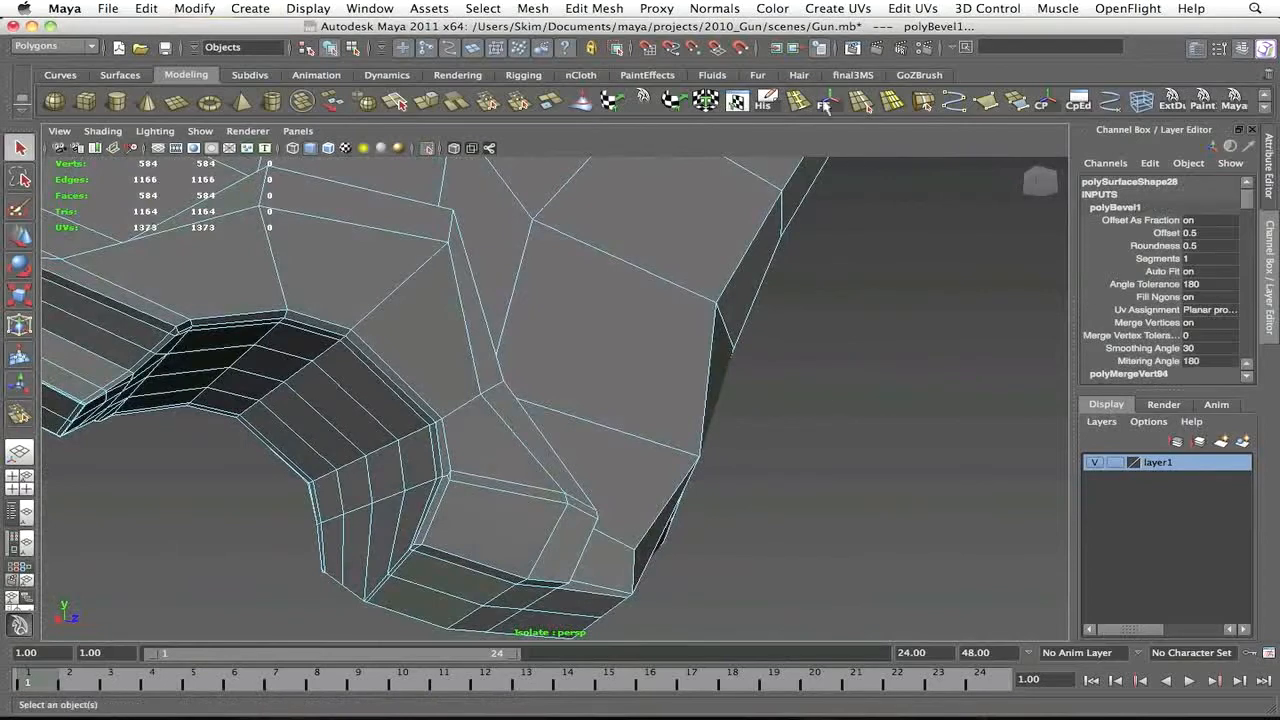
Insert an edge loop along the bevelled upper edge of the lip and preview the frame smoothed
{"action": "left_click", "coordinate": [500, 482]}
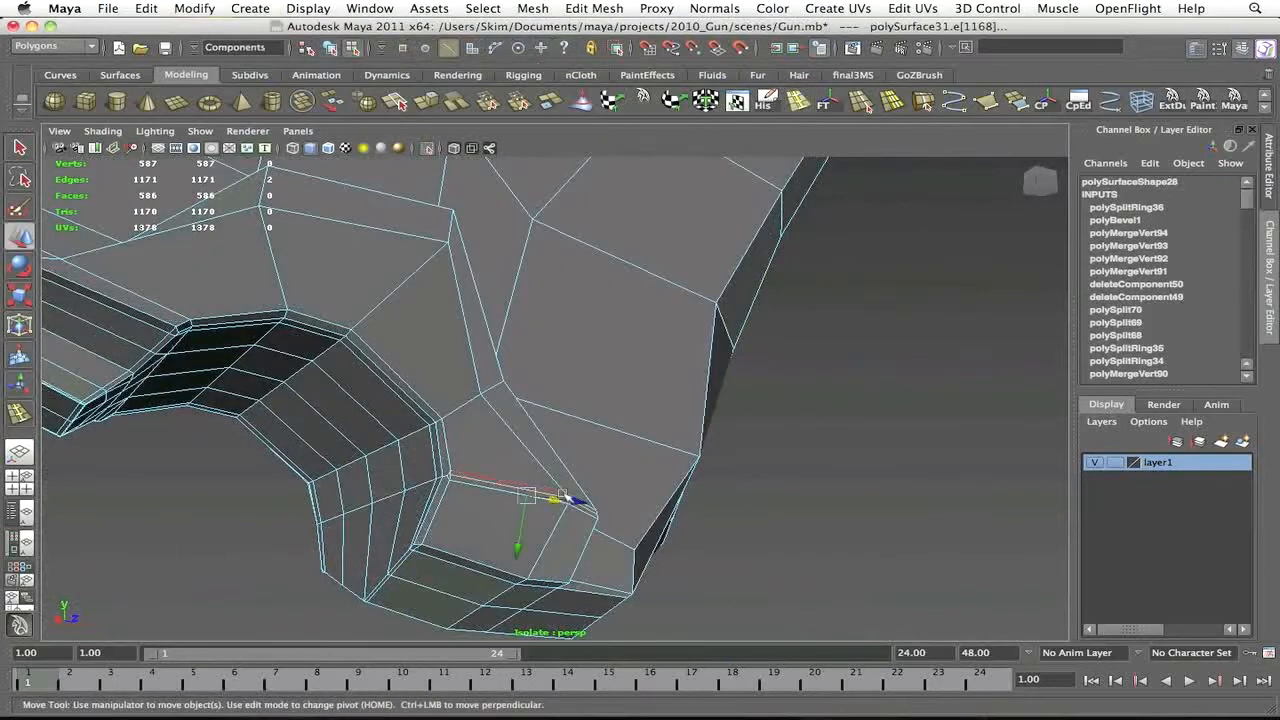
{"action": "key", "text": "3"}
{"action": "key", "text": "q"}
{"action": "key", "text": "F8"}
{"action": "left_click", "coordinate": [800, 397]}
{"action": "left_click_drag", "start_coordinate": [800, 397], "coordinate": [712, 405], "text": "alt"}
{"action": "scroll", "coordinate": [711, 426], "scroll_direction": "down", "scroll_amount": 3}
{"action": "left_click", "coordinate": [426, 386]}
Merge the stray vertices at the corners of the bevelled lip into their neighbours
{"action": "key", "text": "1"}
{"action": "left_click_drag", "start_coordinate": [706, 480], "coordinate": [671, 486], "text": "alt"}
{"action": "scroll", "coordinate": [671, 486], "scroll_direction": "up", "scroll_amount": 6}
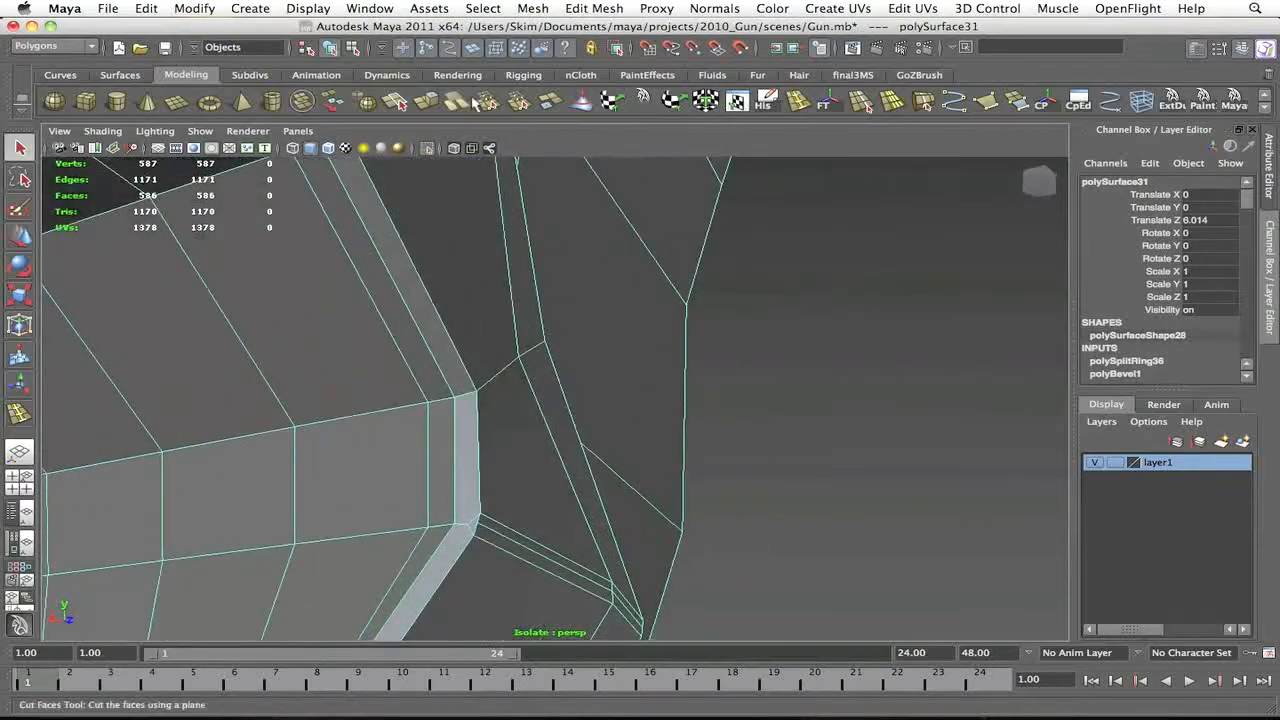
{"action": "left_click", "coordinate": [484, 104]}
{"action": "left_click_drag", "start_coordinate": [456, 523], "coordinate": [470, 523]}
{"action": "left_click_drag", "start_coordinate": [470, 523], "coordinate": [370, 540], "text": "alt"}
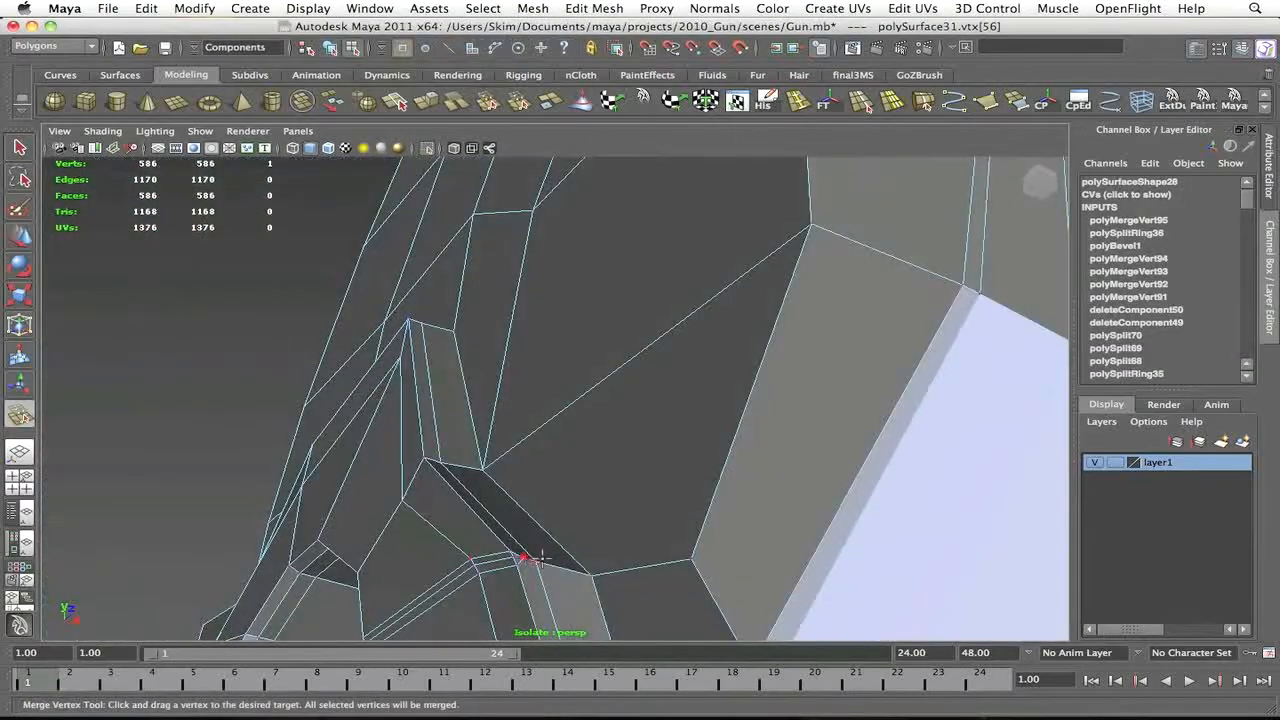
{"action": "left_click_drag", "start_coordinate": [516, 557], "coordinate": [536, 561]}
Inspect how the bevelled lip and the raised border around the notch look when smoothed
{"action": "key", "text": "2"}
{"action": "key", "text": "3"}
{"action": "key", "text": "q"}
{"action": "left_click", "coordinate": [346, 391]}
{"action": "scroll", "coordinate": [346, 391], "scroll_direction": "down", "scroll_amount": 4}
{"action": "key", "text": "F8"}
{"action": "left_click", "coordinate": [322, 366]}
{"action": "left_click_drag", "start_coordinate": [322, 366], "coordinate": [517, 460], "text": "alt"}
{"action": "left_click", "coordinate": [517, 460]}
{"action": "left_click", "coordinate": [530, 545]}
{"action": "left_click_drag", "start_coordinate": [530, 545], "coordinate": [650, 463], "text": "alt"}
Undo the vertex merges, the edge loop and the bevel on the lip beside the notch
{"action": "key", "text": "z"}
{"action": "key", "text": "z"}
{"action": "key", "text": "z"}
{"action": "key", "text": "z"}
{"action": "key", "text": "z"}
{"action": "key", "text": "z"}
{"action": "key", "text": "z"}
{"action": "key", "text": "z"}
{"action": "key", "text": "z"}
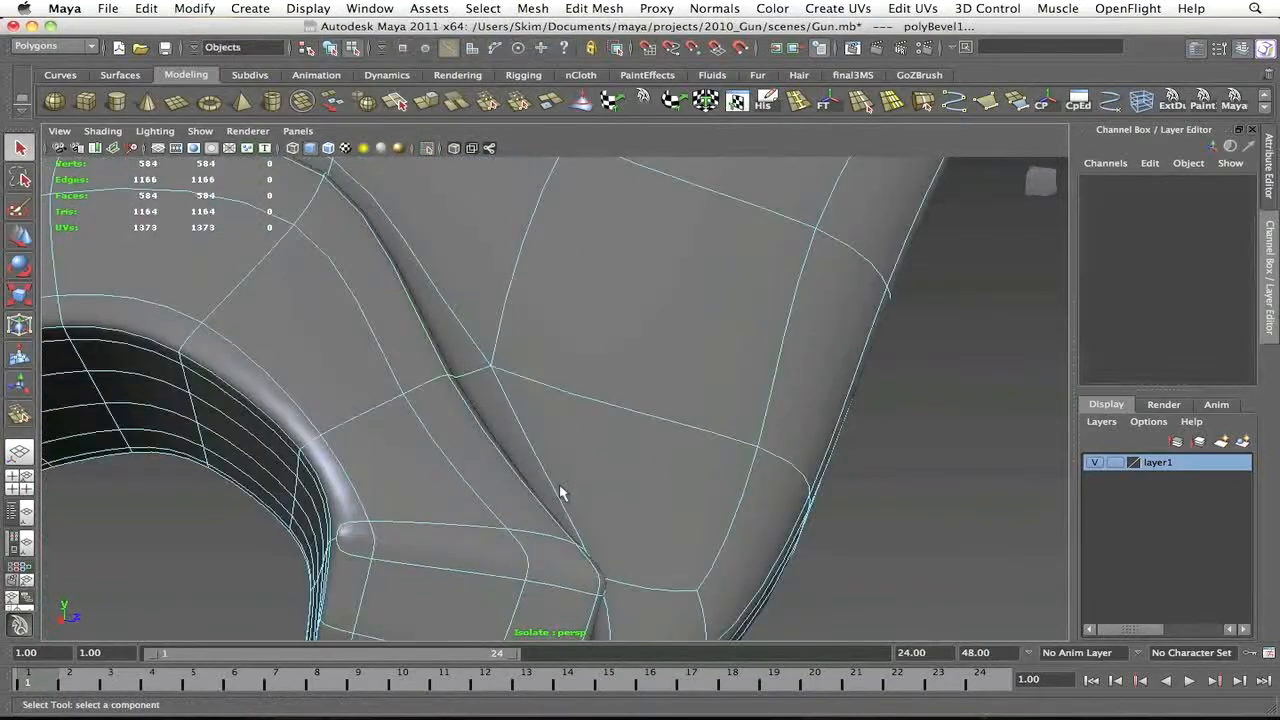
{"action": "key", "text": "z"}
{"action": "key", "text": "z"}
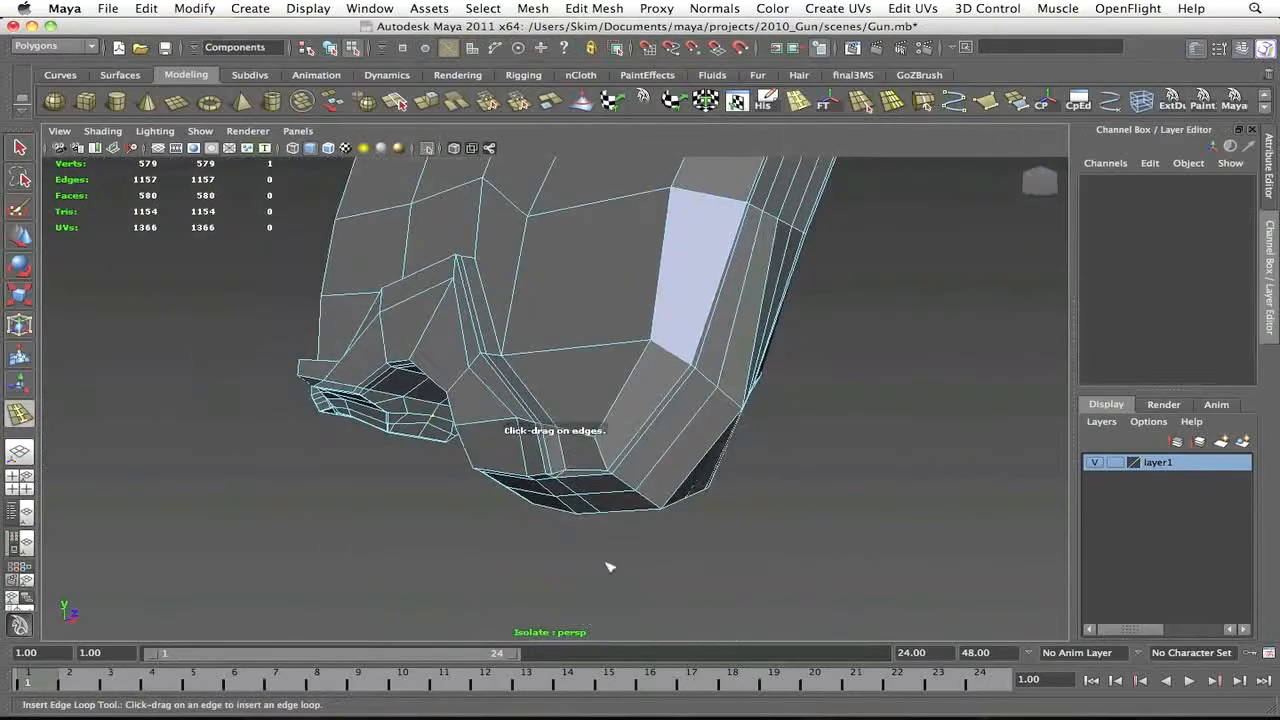
Insert an edge loop just below the upper edge of the lip beside the notch and preview the frame smoothed
{"action": "left_click", "coordinate": [523, 430]}
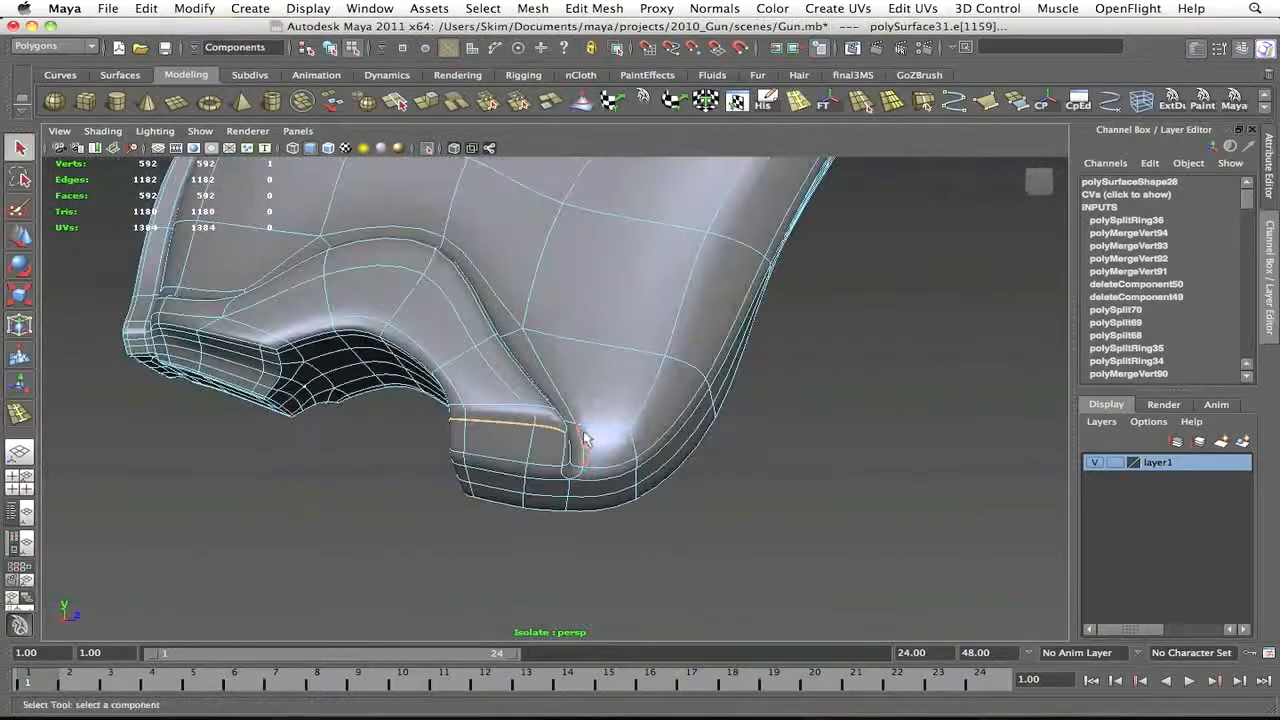
{"action": "key", "text": "q"}
{"action": "key", "text": "F8"}
{"action": "left_click", "coordinate": [785, 430]}
{"action": "left_click_drag", "start_coordinate": [785, 430], "coordinate": [750, 426], "text": "alt"}
{"action": "left_click", "coordinate": [600, 430]}
Examine the frame's lower end smoothed and unsmoothed, checking the lip and the raised border from several angles
{"action": "key", "text": "1"}
{"action": "left_click_drag", "start_coordinate": [600, 430], "coordinate": [457, 511], "text": "alt"}
{"action": "key", "text": "3"}
{"action": "key", "text": "1"}
{"action": "key", "text": "F9"}
{"action": "left_click", "coordinate": [553, 548]}
{"action": "key", "text": "4"}
{"action": "key", "text": "F8"}
{"action": "left_click", "coordinate": [448, 564]}
{"action": "left_click_drag", "start_coordinate": [448, 564], "coordinate": [322, 534], "text": "alt"}
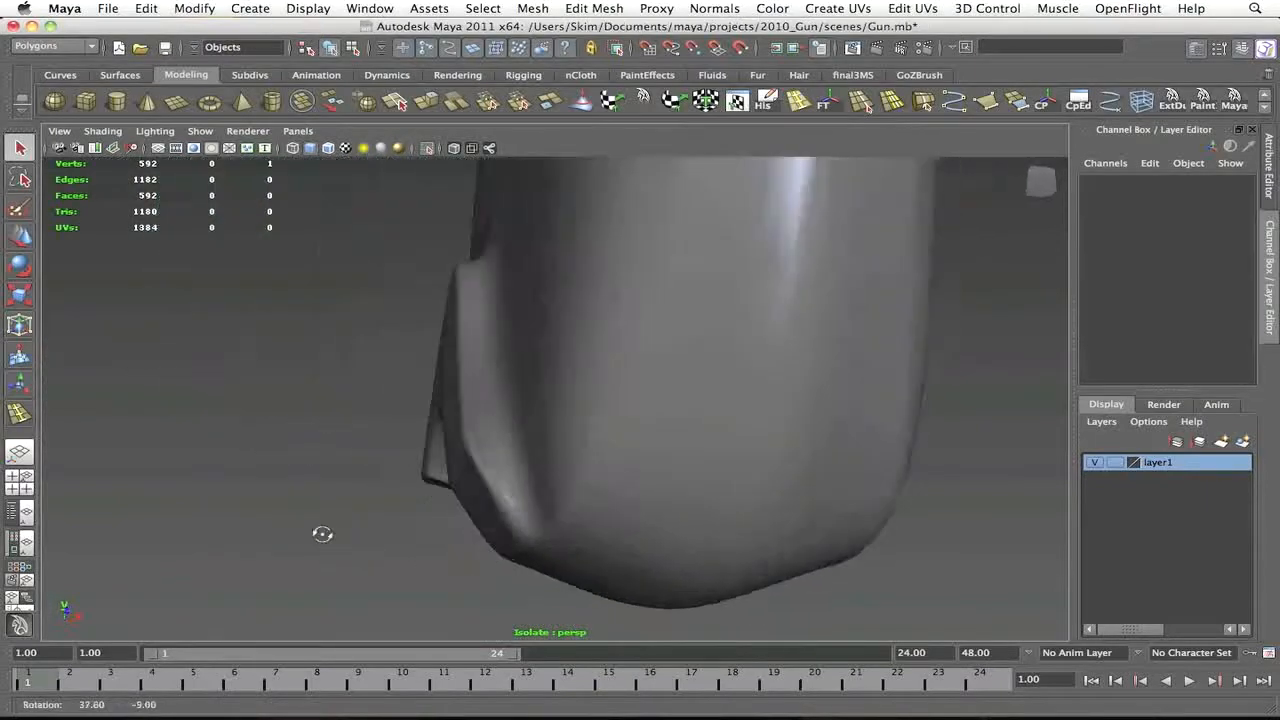
{"action": "left_click", "coordinate": [497, 552]}
{"action": "key", "text": "F8"}
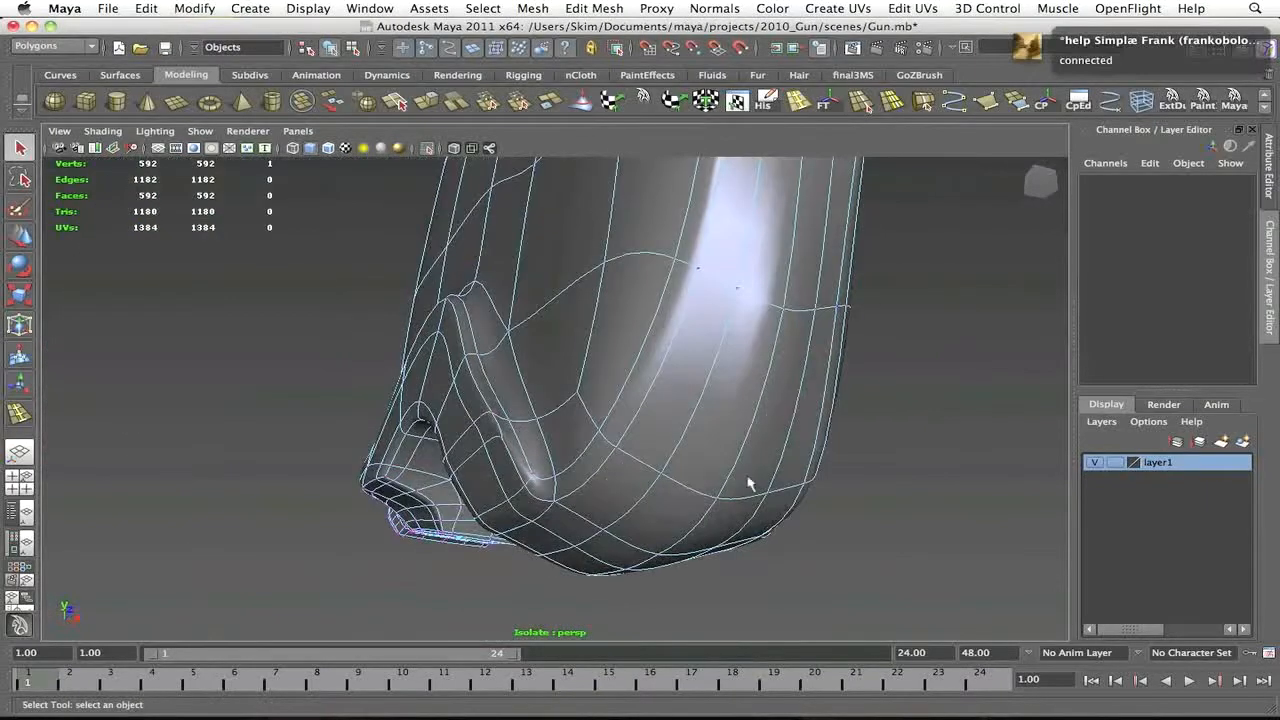
Insert an edge loop through the frame's lower lip beside the notch and preview the frame smoothed
{"action": "left_click", "coordinate": [603, 456]}
{"action": "left_click_drag", "start_coordinate": [603, 456], "coordinate": [425, 510], "text": "alt"}
{"action": "left_click", "coordinate": [460, 520]}
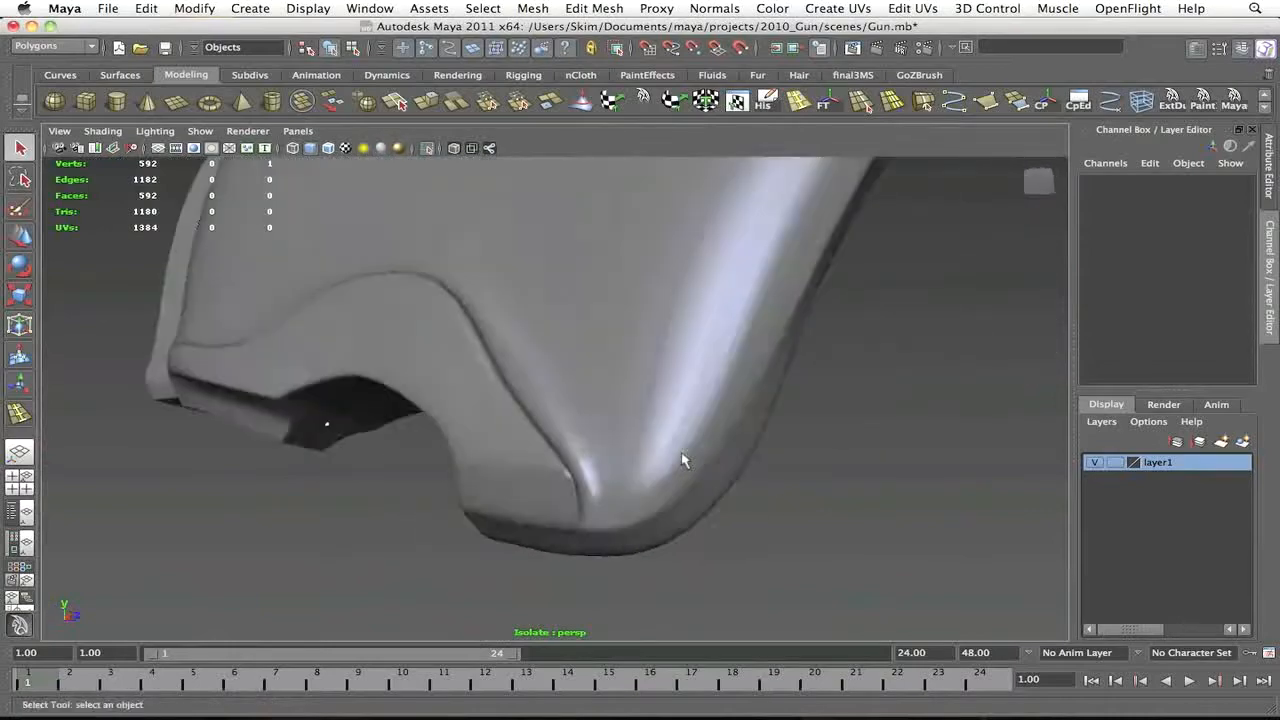
{"action": "left_click", "coordinate": [522, 460]}
{"action": "key", "text": "1"}
{"action": "right_click_drag", "start_coordinate": [522, 460], "coordinate": [631, 428], "text": "alt"}
{"action": "left_click", "coordinate": [798, 103]}
{"action": "left_click_drag", "start_coordinate": [620, 460], "coordinate": [589, 420], "text": "alt"}
{"action": "right_click_drag", "start_coordinate": [589, 420], "coordinate": [694, 363], "text": "alt"}
{"action": "left_click", "coordinate": [694, 363]}
{"action": "right_click_drag", "start_coordinate": [780, 350], "coordinate": [660, 400], "text": "alt"}
{"action": "key", "text": "q"}
{"action": "key", "text": "F8"}
{"action": "key", "text": "3"}
{"action": "left_click", "coordinate": [833, 438]}
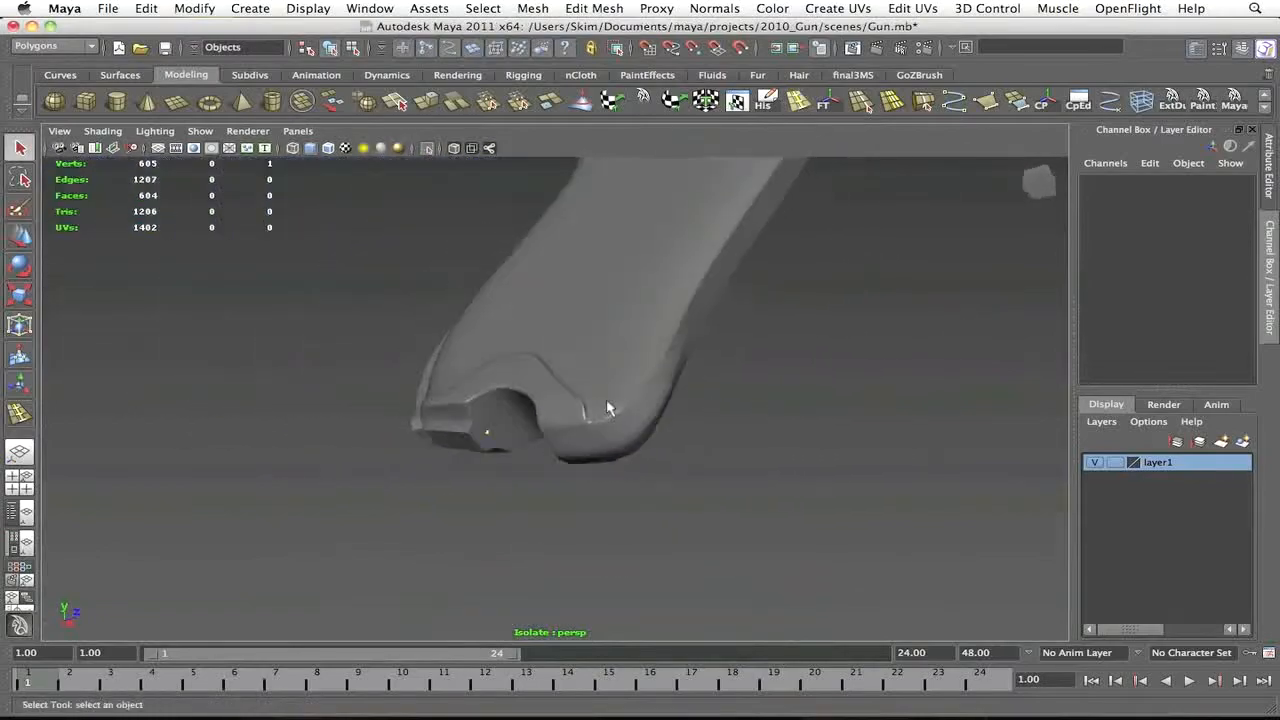
Average the vertices around the lip corner beside the notch several times and preview the result smoothed
{"action": "left_click", "coordinate": [607, 408]}
{"action": "key", "text": "1"}
{"action": "right_click_drag", "start_coordinate": [607, 408], "coordinate": [623, 454], "text": "alt"}
{"action": "left_click_drag", "start_coordinate": [623, 454], "coordinate": [543, 469], "text": "alt"}
{"action": "right_click_drag", "start_coordinate": [606, 468], "coordinate": [606, 431]}
{"action": "left_click", "coordinate": [603, 433]}
{"action": "left_click_drag", "start_coordinate": [606, 431], "coordinate": [583, 474], "text": "alt"}
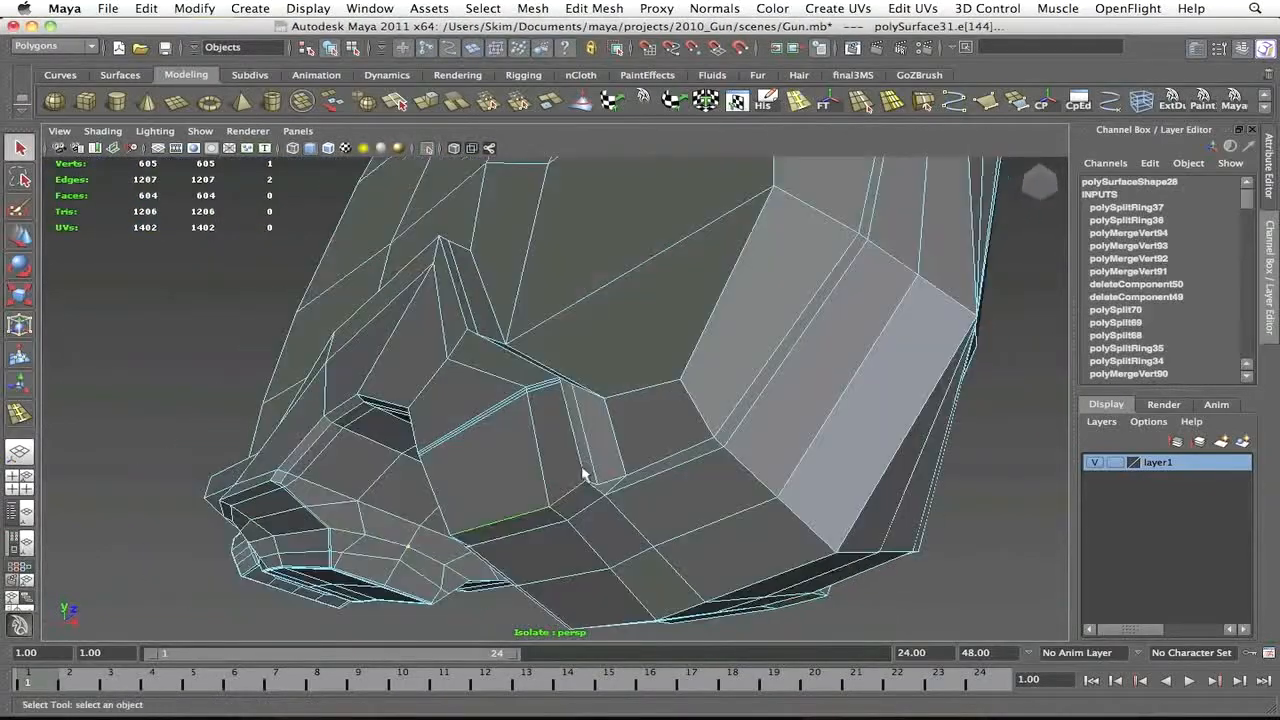
{"action": "left_click_drag", "start_coordinate": [548, 535], "coordinate": [686, 529], "text": "alt"}
{"action": "left_click_drag", "start_coordinate": [450, 400], "coordinate": [523, 526], "text": "alt"}
{"action": "left_click", "coordinate": [522, 499]}
{"action": "key", "text": "g"}
{"action": "key", "text": "g"}
{"action": "key", "text": "g"}
{"action": "key", "text": "3"}
Examine the smoothed frame together with the grip panels and the screw around the notch
{"action": "right_click_drag", "start_coordinate": [523, 526], "coordinate": [355, 505], "text": "alt"}
{"action": "left_click", "coordinate": [355, 505]}
{"action": "left_click_drag", "start_coordinate": [355, 505], "coordinate": [600, 500], "text": "alt"}
{"action": "left_click", "coordinate": [629, 463]}
{"action": "left_click", "coordinate": [774, 460]}
{"action": "left_click_drag", "start_coordinate": [760, 443], "coordinate": [538, 416], "text": "alt"}
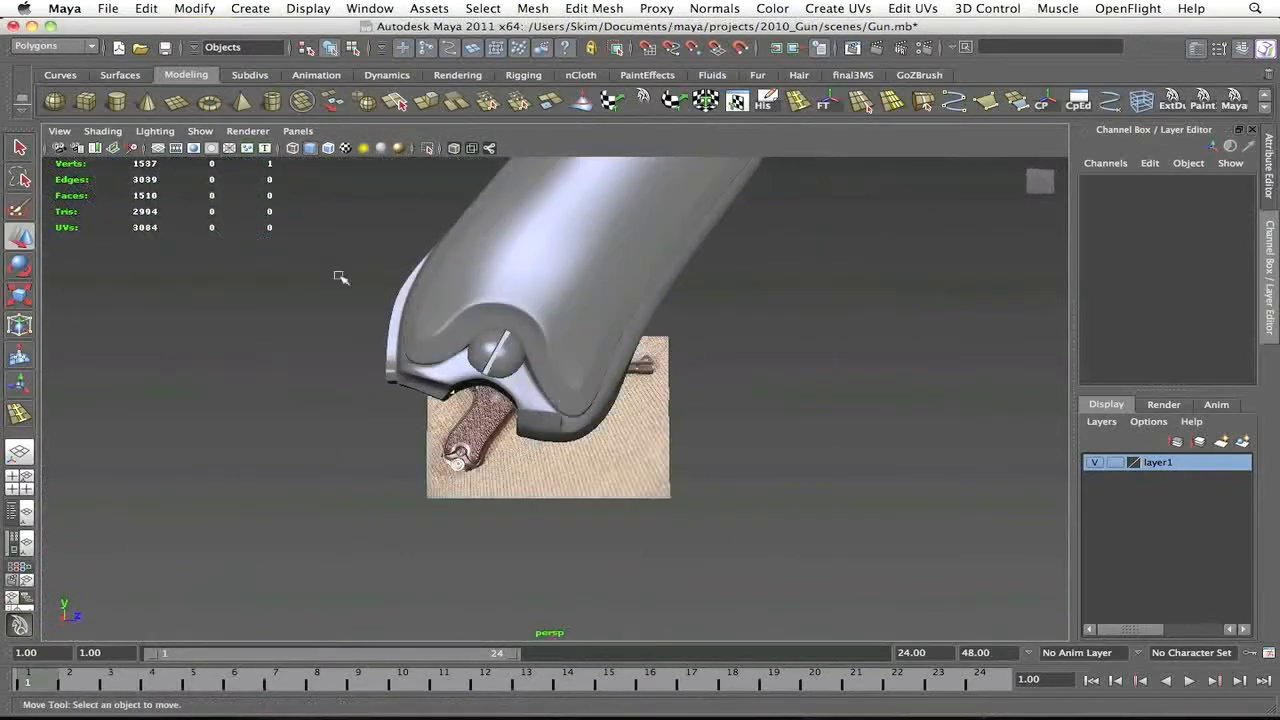
{"action": "right_click_drag", "start_coordinate": [352, 273], "coordinate": [466, 300], "text": "alt"}
{"action": "left_click", "coordinate": [486, 362]}
{"action": "right_click_drag", "start_coordinate": [486, 362], "coordinate": [545, 353], "text": "alt"}
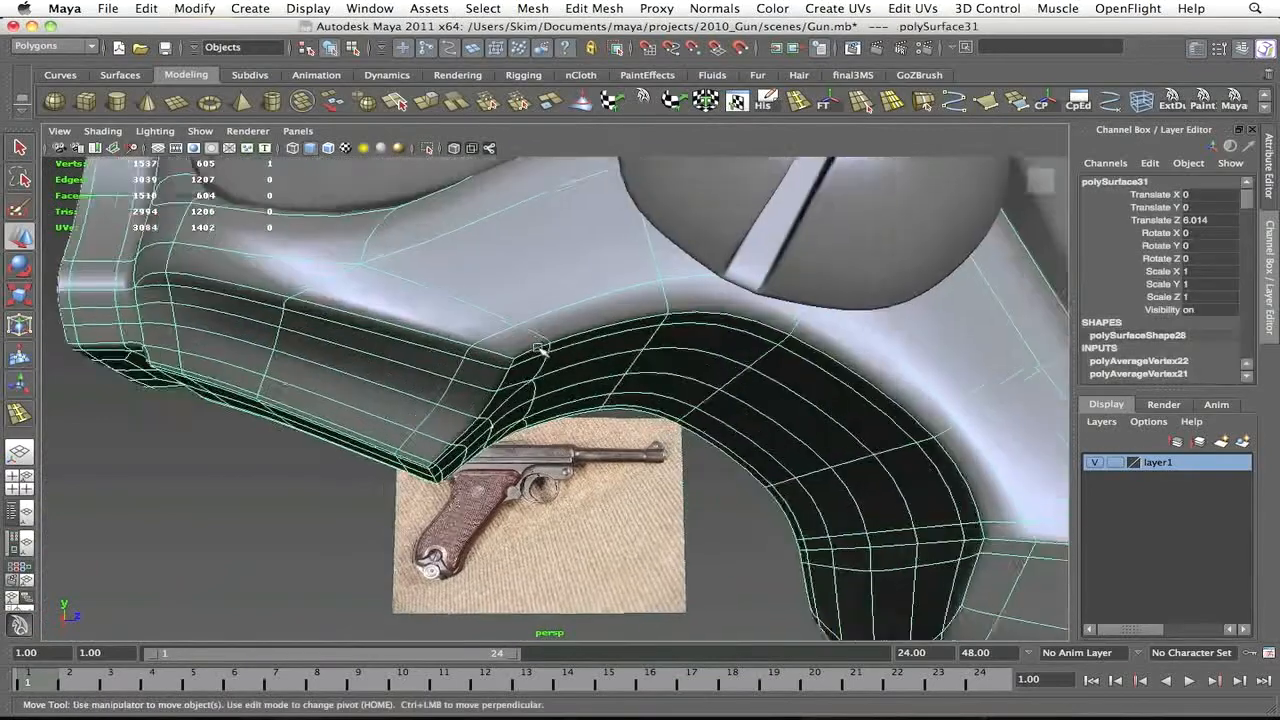
Isolate the frame and inspect its notch and lower end smoothed from several angles
{"action": "left_click_drag", "start_coordinate": [545, 353], "coordinate": [520, 369], "text": "alt"}
{"action": "key", "text": "1"}
{"action": "right_click_drag", "start_coordinate": [520, 369], "coordinate": [505, 351], "text": "alt"}
{"action": "key", "text": "shift+i"}
{"action": "key", "text": "3"}
{"action": "left_click", "coordinate": [560, 540]}
{"action": "right_click_drag", "start_coordinate": [560, 540], "coordinate": [403, 414], "text": "alt"}
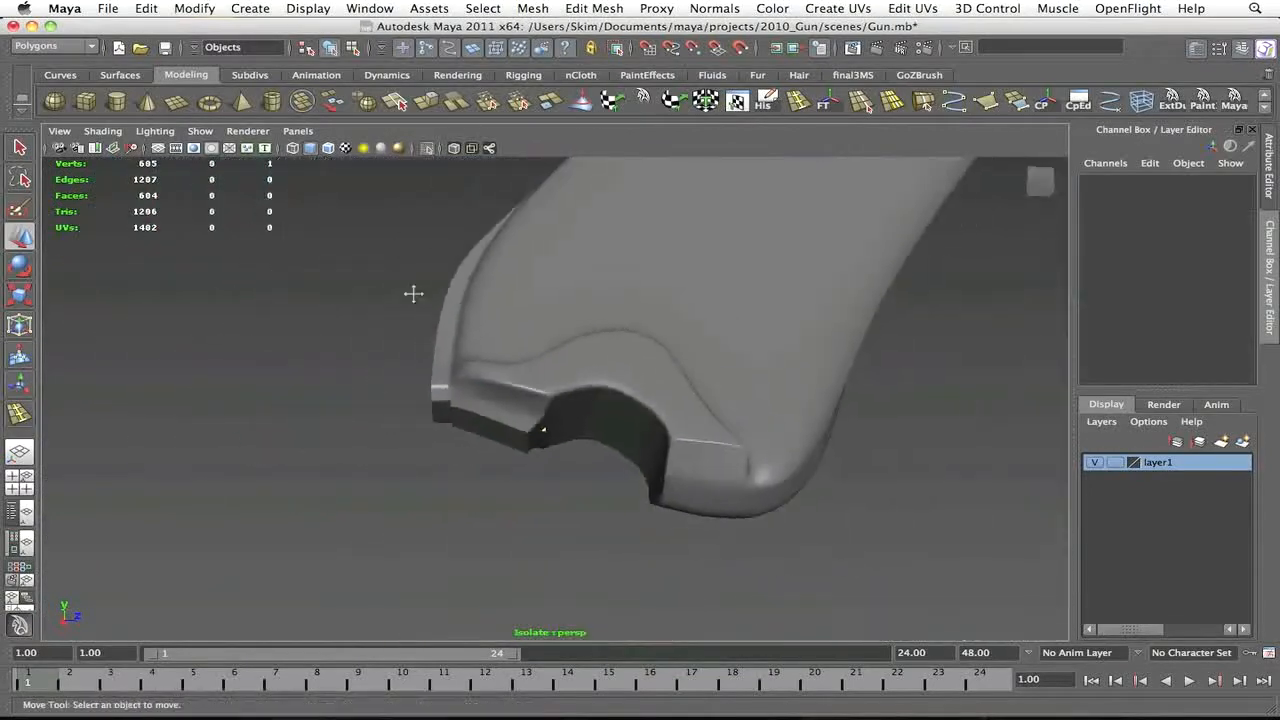
{"action": "left_click_drag", "start_coordinate": [403, 414], "coordinate": [434, 339], "text": "alt"}
{"action": "left_click_drag", "start_coordinate": [570, 424], "coordinate": [548, 372], "text": "alt"}
{"action": "left_click", "coordinate": [503, 494]}
{"action": "key", "text": "1"}
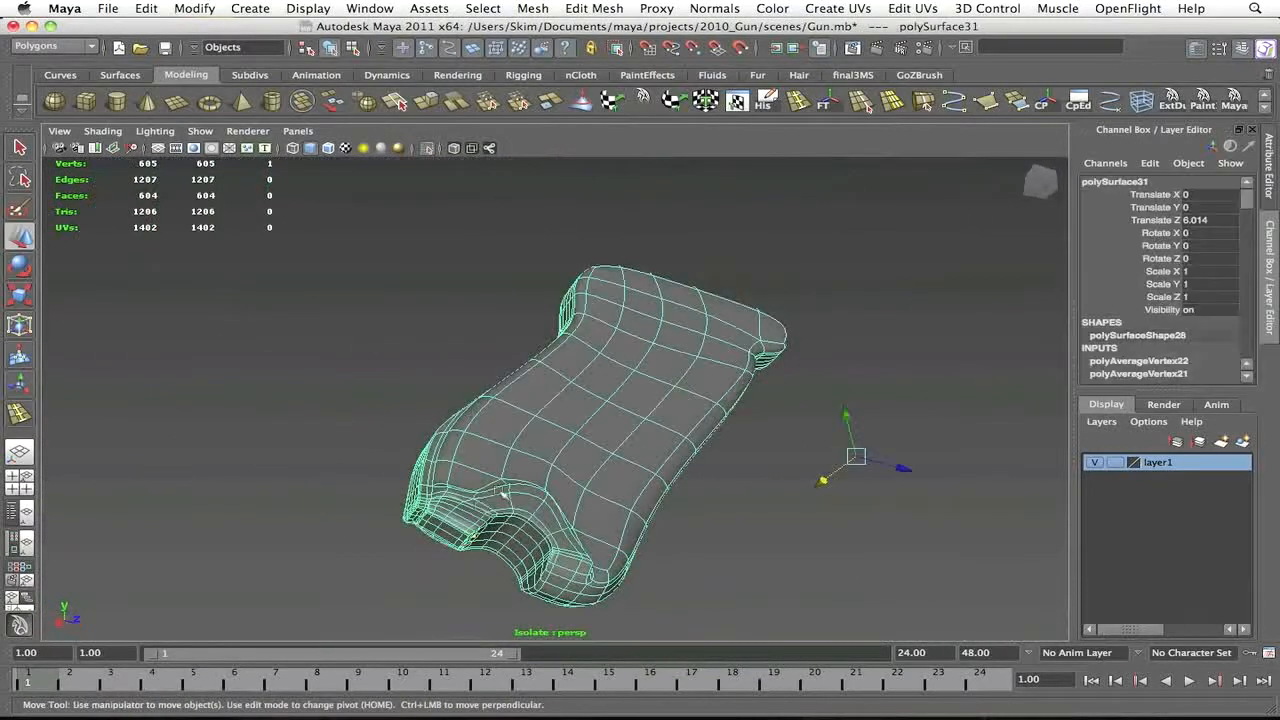
Try an edge loop along the upper edge of the ledge beside the notch, preview it smoothed and undo it
{"action": "right_click_drag", "start_coordinate": [300, 440], "coordinate": [420, 463], "text": "alt"}
{"action": "left_click_drag", "start_coordinate": [470, 379], "coordinate": [400, 358], "text": "alt"}
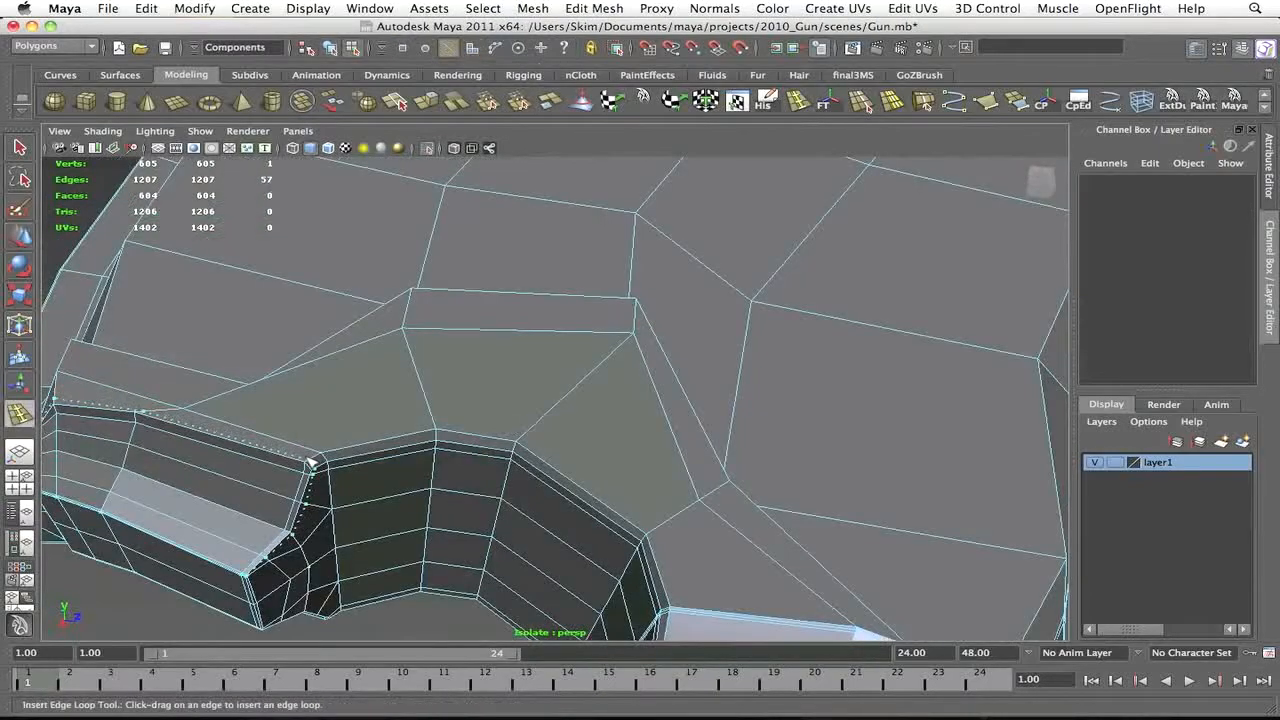
{"action": "left_click", "coordinate": [311, 463]}
{"action": "left_click_drag", "start_coordinate": [311, 463], "coordinate": [383, 450], "text": "alt"}
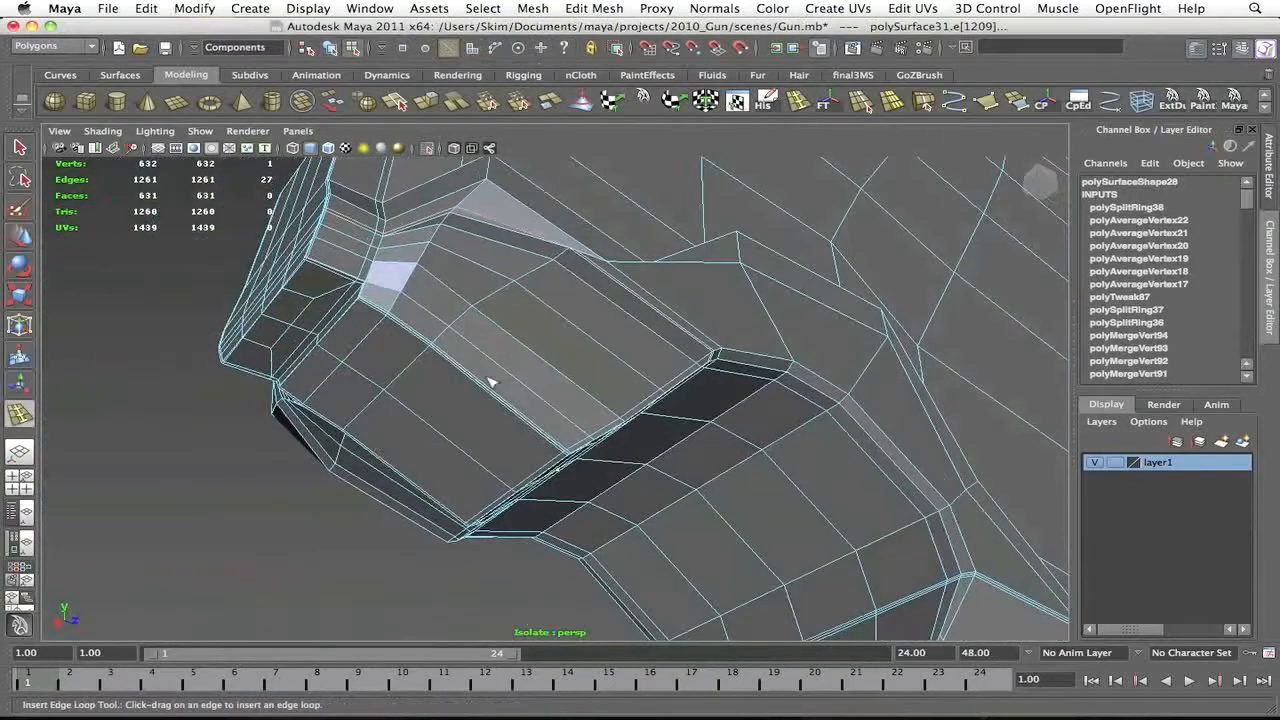
{"action": "left_click_drag", "start_coordinate": [490, 381], "coordinate": [486, 371], "text": "alt"}
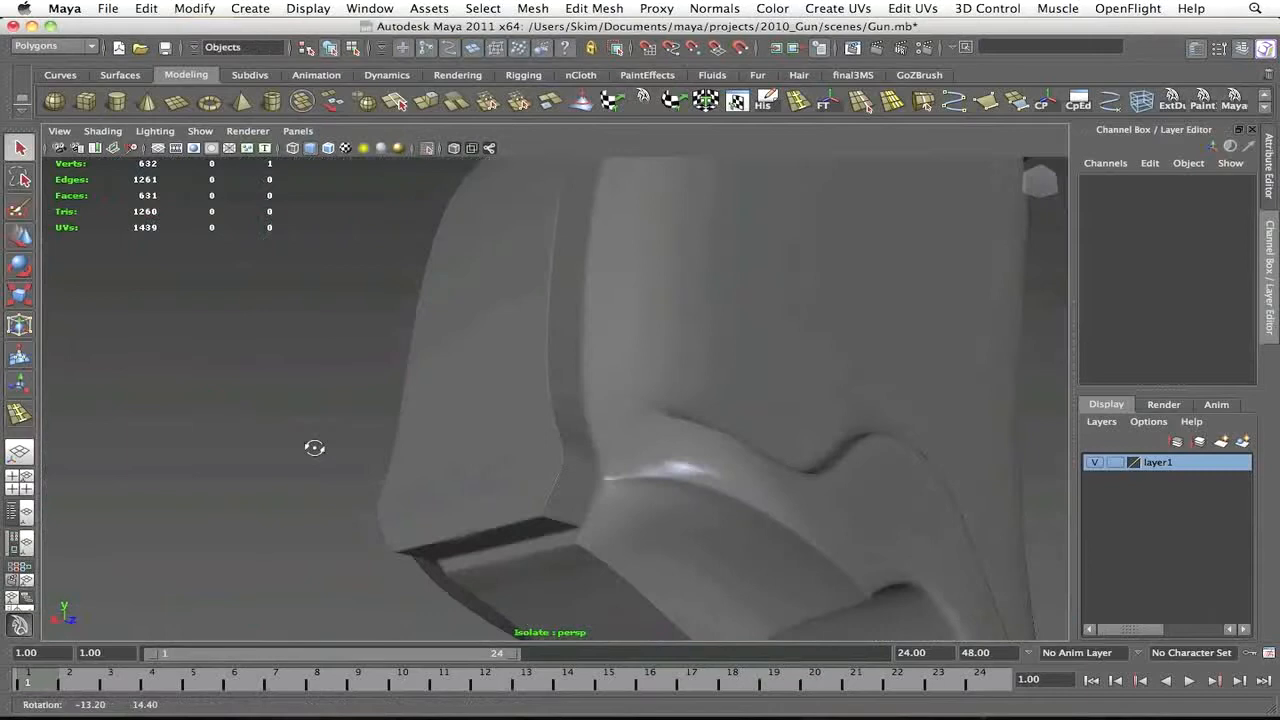
{"action": "mouse_move", "coordinate": [314, 449]}
{"action": "left_mouse_down", "text": "alt"}
{"action": "mouse_move", "coordinate": [214, 449]}
{"action": "mouse_move", "coordinate": [286, 466]}
{"action": "left_mouse_up", "text": "alt"}
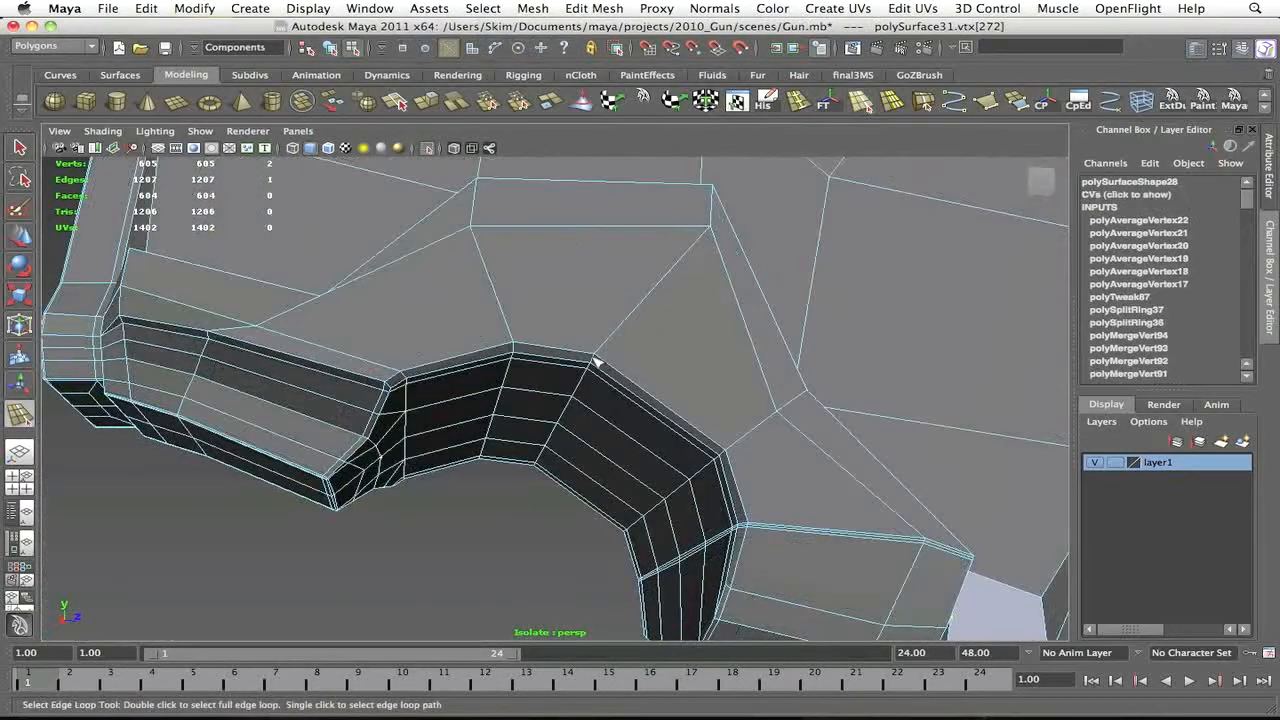
{"action": "key", "text": "z"}
{"action": "key", "text": "z"}
{"action": "key", "text": "z"}
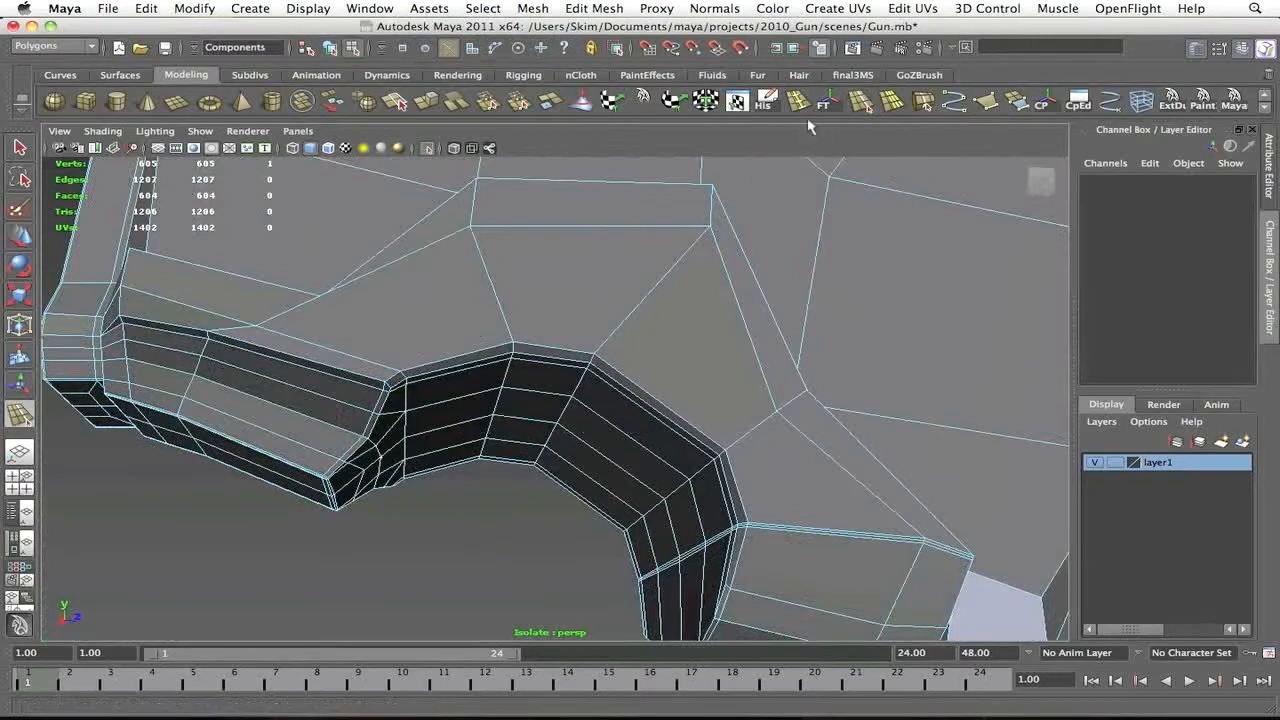
Insert edge loops along the raised border around the frame and notch, and check the whole frame smoothed
{"action": "left_click", "coordinate": [598, 362]}
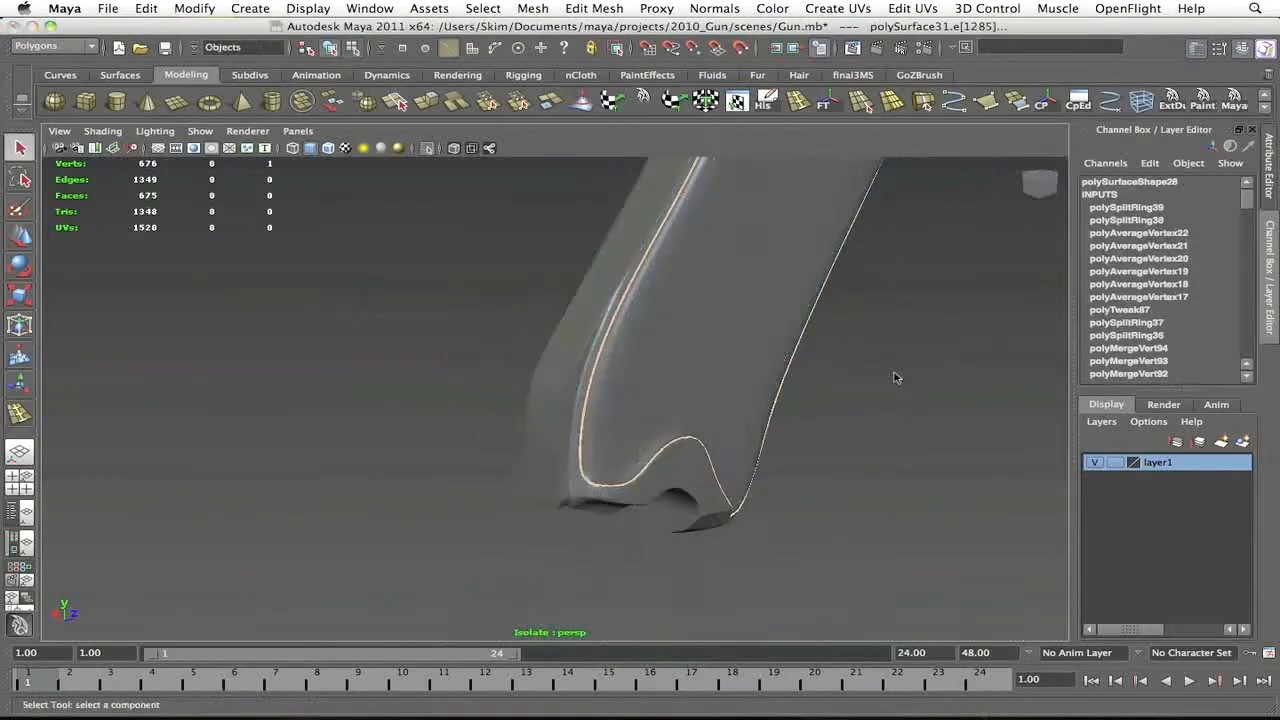
{"action": "mouse_move", "coordinate": [891, 374]}
{"action": "left_mouse_down", "text": "alt"}
{"action": "mouse_move", "coordinate": [763, 337]}
{"action": "mouse_move", "coordinate": [634, 341]}
{"action": "mouse_move", "coordinate": [740, 326]}
{"action": "mouse_move", "coordinate": [777, 354]}
{"action": "mouse_move", "coordinate": [706, 480]}
{"action": "left_mouse_up", "text": "alt"}
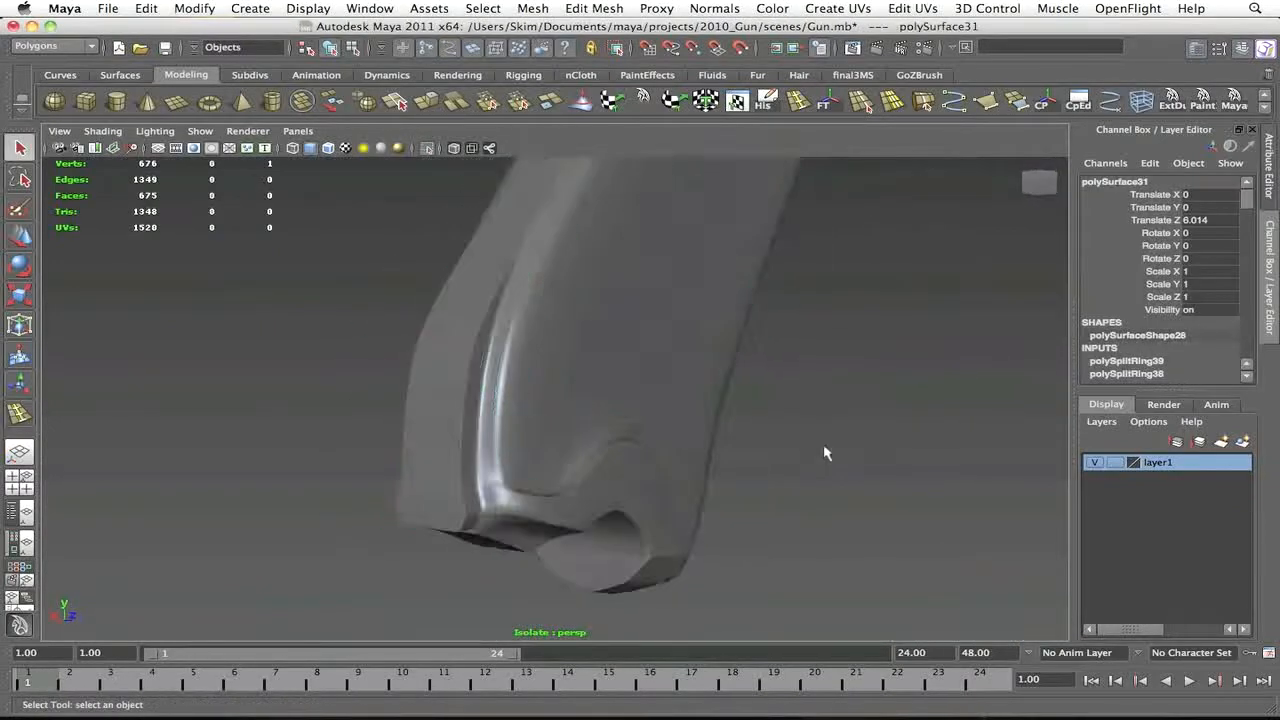
{"action": "left_click", "coordinate": [826, 451]}
{"action": "mouse_move", "coordinate": [826, 451]}
{"action": "left_mouse_down", "text": "alt"}
{"action": "mouse_move", "coordinate": [757, 451]}
{"action": "mouse_move", "coordinate": [634, 525]}
{"action": "mouse_move", "coordinate": [693, 457]}
{"action": "left_mouse_up", "text": "alt"}
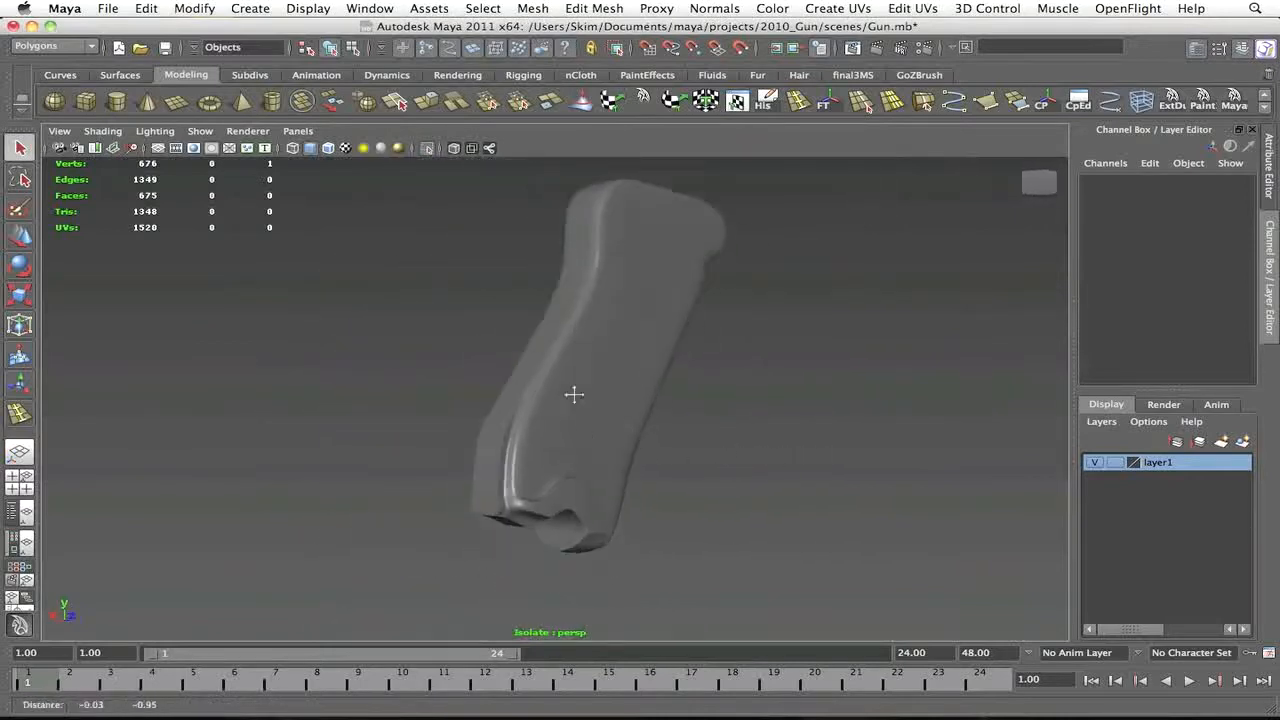
{"action": "left_click_drag", "start_coordinate": [518, 271], "coordinate": [420, 276], "text": "alt"}
{"action": "right_click_drag", "start_coordinate": [420, 276], "coordinate": [540, 277], "text": "alt"}
{"action": "left_click_drag", "start_coordinate": [543, 277], "coordinate": [566, 280], "text": "alt"}
{"action": "left_click", "coordinate": [470, 340]}
{"action": "left_click", "coordinate": [474, 506]}
{"action": "left_click_drag", "start_coordinate": [474, 506], "coordinate": [543, 427], "text": "alt"}
{"action": "left_click", "coordinate": [543, 427]}
Try to insert another edge loop close to the lower edge of the lip beside the panel
{"action": "key", "text": "1"}
{"action": "left_click", "coordinate": [676, 443]}
{"action": "left_click_drag", "start_coordinate": [676, 443], "coordinate": [620, 450], "text": "alt"}
{"action": "right_click_drag", "start_coordinate": [620, 450], "coordinate": [700, 460], "text": "alt"}
{"action": "left_click", "coordinate": [420, 474]}
{"action": "key", "text": "y"}
{"action": "left_click", "coordinate": [328, 505]}
{"action": "middle_click_drag", "start_coordinate": [388, 469], "coordinate": [474, 454], "text": "alt"}
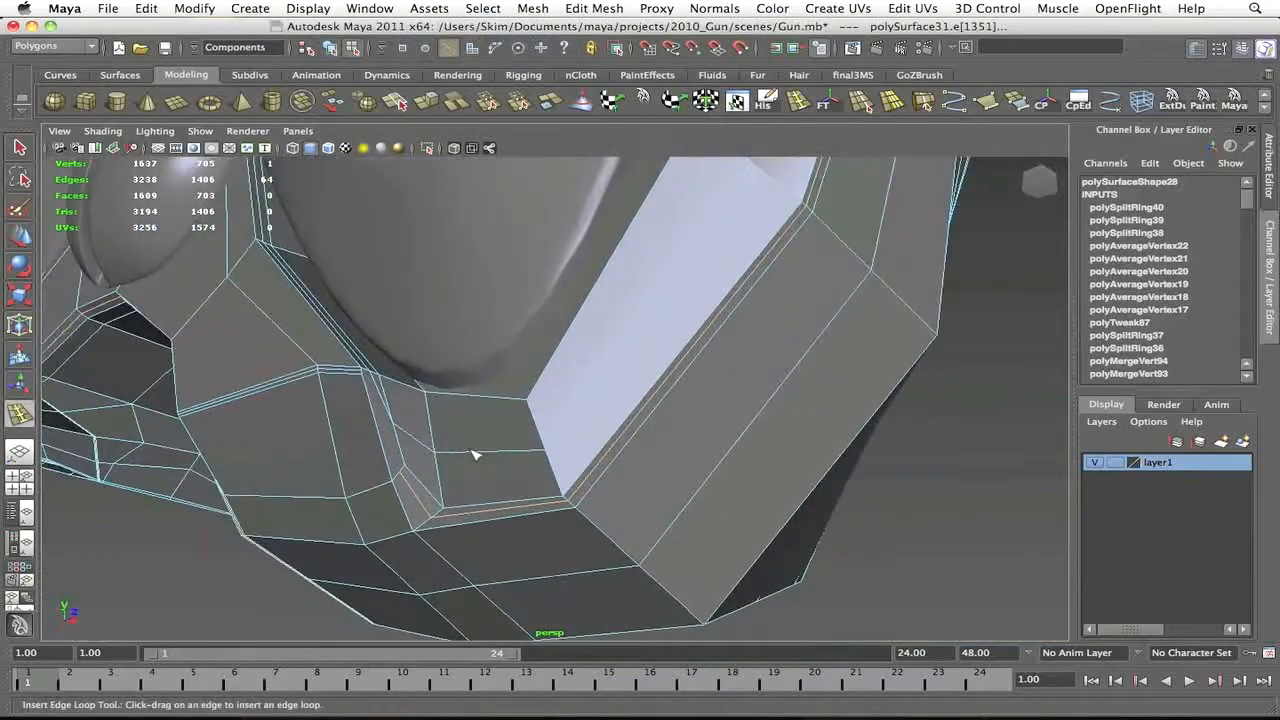
Check the lower end of the frame from below and undo the last edge loop
{"action": "scroll", "coordinate": [474, 454], "scroll_direction": "down", "scroll_amount": 6}
{"action": "left_click_drag", "start_coordinate": [510, 513], "coordinate": [700, 546], "text": "alt"}
{"action": "scroll", "coordinate": [537, 486], "scroll_direction": "up", "scroll_amount": 5}
{"action": "mouse_move", "coordinate": [547, 460]}
{"action": "left_mouse_down", "text": "alt"}
{"action": "mouse_move", "coordinate": [537, 486]}
{"action": "mouse_move", "coordinate": [534, 451]}
{"action": "mouse_move", "coordinate": [457, 441]}
{"action": "mouse_move", "coordinate": [551, 477]}
{"action": "mouse_move", "coordinate": [243, 423]}
{"action": "left_mouse_up", "text": "alt"}
{"action": "key", "text": "5"}
{"action": "scroll", "coordinate": [474, 454], "scroll_direction": "up", "scroll_amount": 5}
{"action": "scroll", "coordinate": [456, 458], "scroll_direction": "down", "scroll_amount": 5}
{"action": "key", "text": "z"}
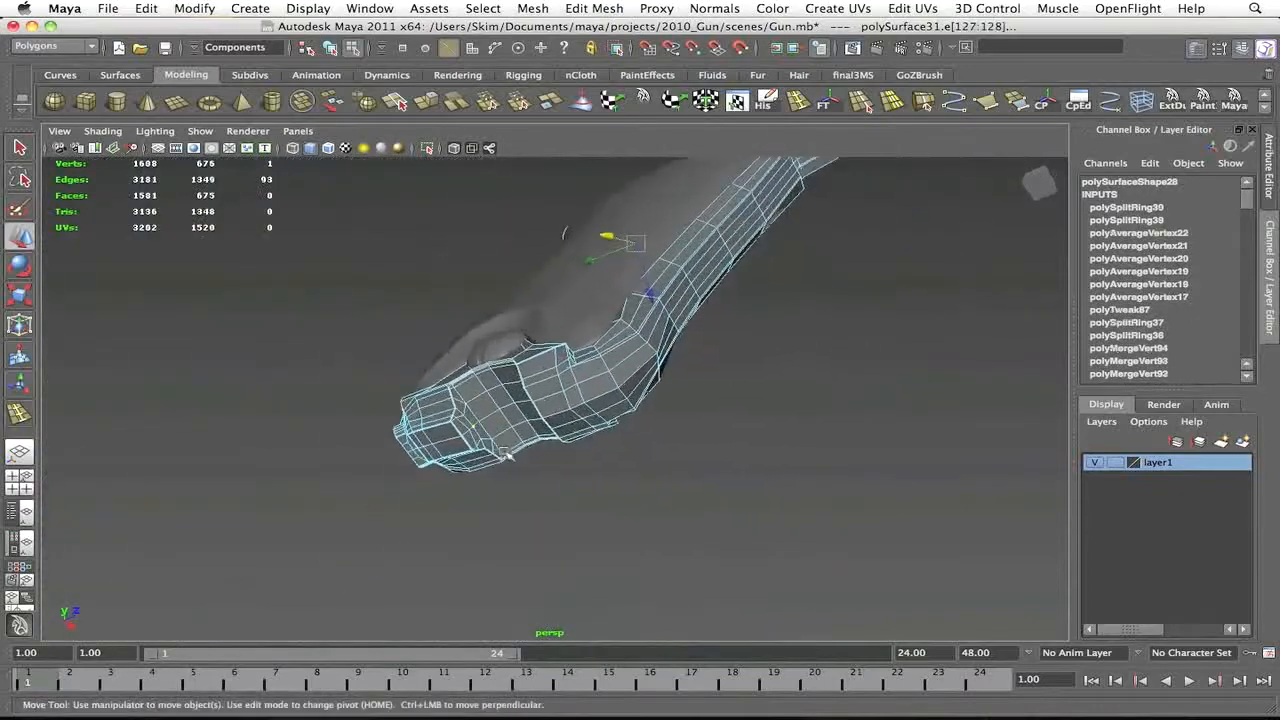
Split the face at the lip's upper corner beside the panel with a new edge and preview it smoothed
{"action": "left_click", "coordinate": [510, 447]}
{"action": "key", "text": "f"}
{"action": "left_click_drag", "start_coordinate": [510, 447], "coordinate": [486, 488], "text": "alt"}
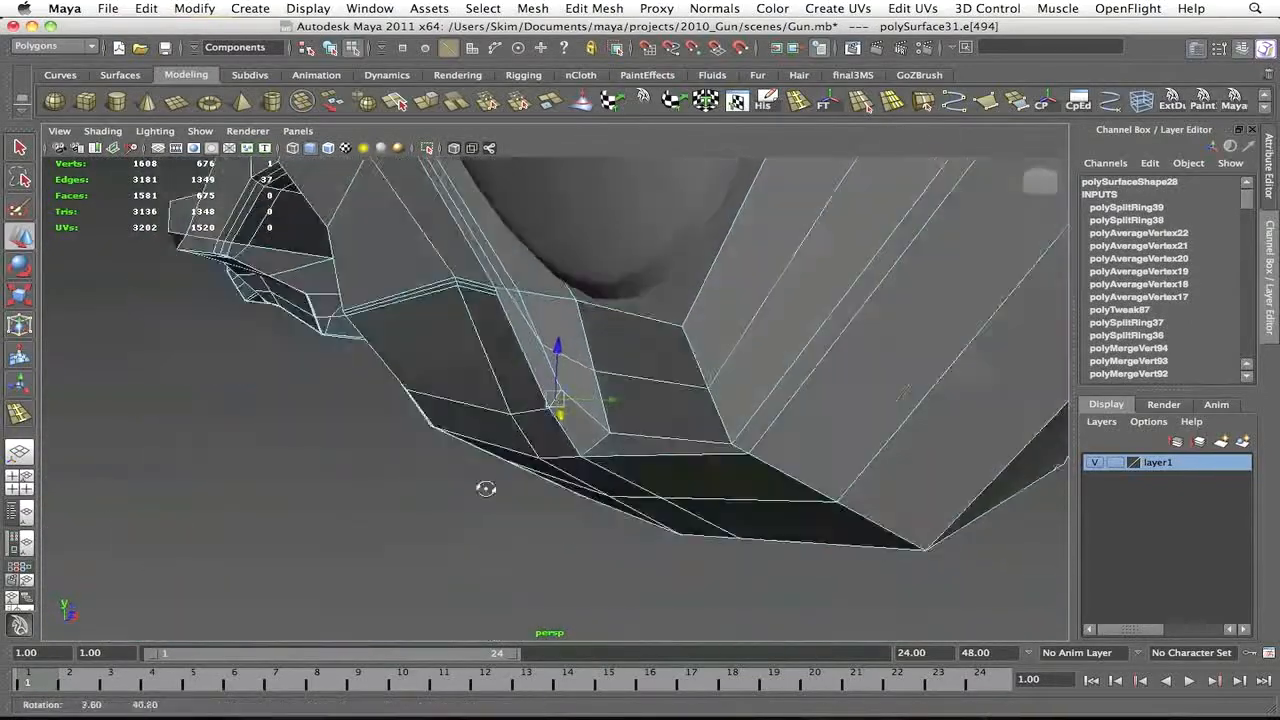
{"action": "left_click", "coordinate": [400, 104]}
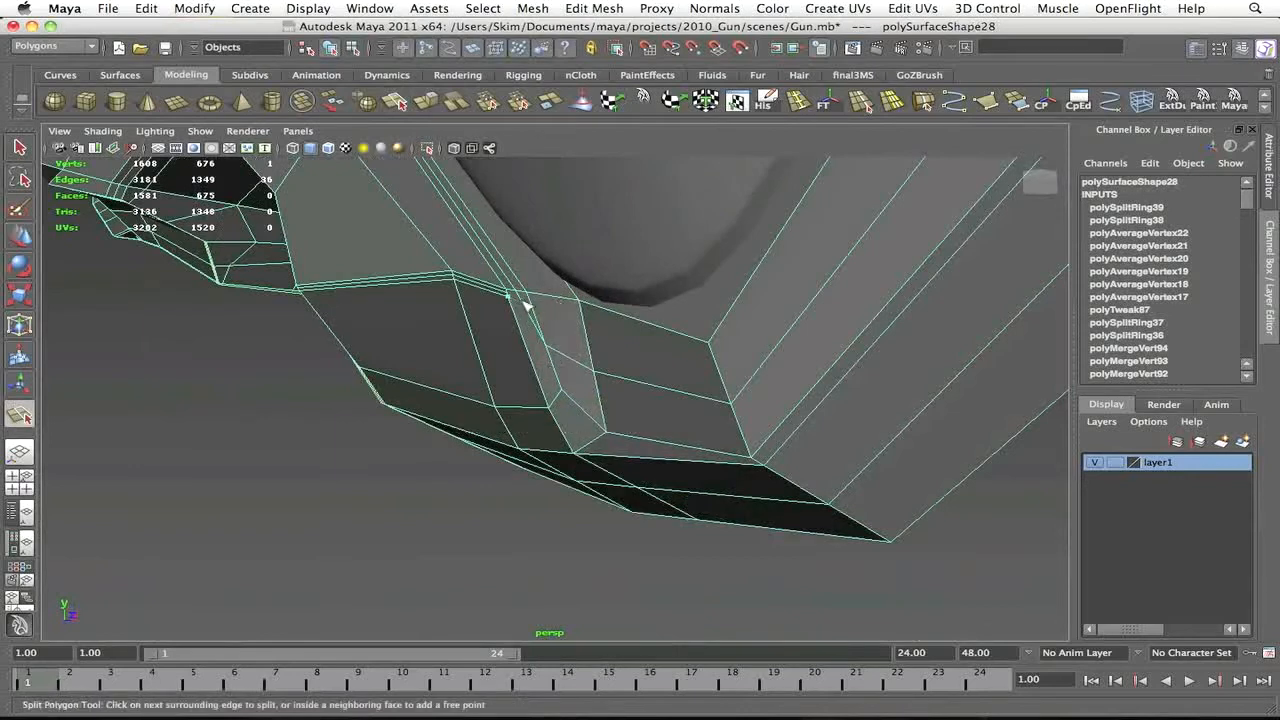
{"action": "key", "text": "F8"}
{"action": "key", "text": "3"}
{"action": "left_click", "coordinate": [469, 483]}
{"action": "left_click_drag", "start_coordinate": [530, 410], "coordinate": [560, 430], "text": "alt"}
Average the vertices around the new split at the lip corner and check the shading
{"action": "left_click", "coordinate": [531, 369]}
{"action": "left_click_drag", "start_coordinate": [531, 369], "coordinate": [516, 337], "text": "alt"}
{"action": "key", "text": "F8"}
{"action": "key", "text": "1"}
{"action": "left_click_drag", "start_coordinate": [509, 383], "coordinate": [563, 428], "text": "alt"}
{"action": "key", "text": "F8"}
{"action": "left_click", "coordinate": [441, 557]}
{"action": "middle_click_drag", "start_coordinate": [441, 557], "coordinate": [441, 560], "text": "alt"}
{"action": "left_click_drag", "start_coordinate": [441, 560], "coordinate": [400, 549], "text": "alt"}
{"action": "left_click", "coordinate": [437, 514]}
{"action": "left_click", "coordinate": [457, 477]}
{"action": "left_click_drag", "start_coordinate": [457, 477], "coordinate": [586, 472], "text": "alt"}
Adjust the vertices at the lip corner slightly and preview the frame smoothed with the grip panels
{"action": "key", "text": "1"}
{"action": "key", "text": "F8"}
{"action": "mouse_move", "coordinate": [545, 425]}
{"action": "left_mouse_down"}
{"action": "mouse_move", "coordinate": [569, 478]}
{"action": "mouse_move", "coordinate": [575, 447]}
{"action": "mouse_move", "coordinate": [532, 428]}
{"action": "left_mouse_up"}
{"action": "left_click_drag", "start_coordinate": [535, 431], "coordinate": [601, 474], "text": "alt"}
{"action": "key", "text": "3"}
{"action": "key", "text": "F8"}
{"action": "left_click_drag", "start_coordinate": [788, 430], "coordinate": [588, 487], "text": "alt"}
{"action": "key", "text": "F8"}
{"action": "key", "text": "F8"}
{"action": "left_click", "coordinate": [420, 495]}
{"action": "left_click_drag", "start_coordinate": [420, 495], "coordinate": [530, 443], "text": "alt"}
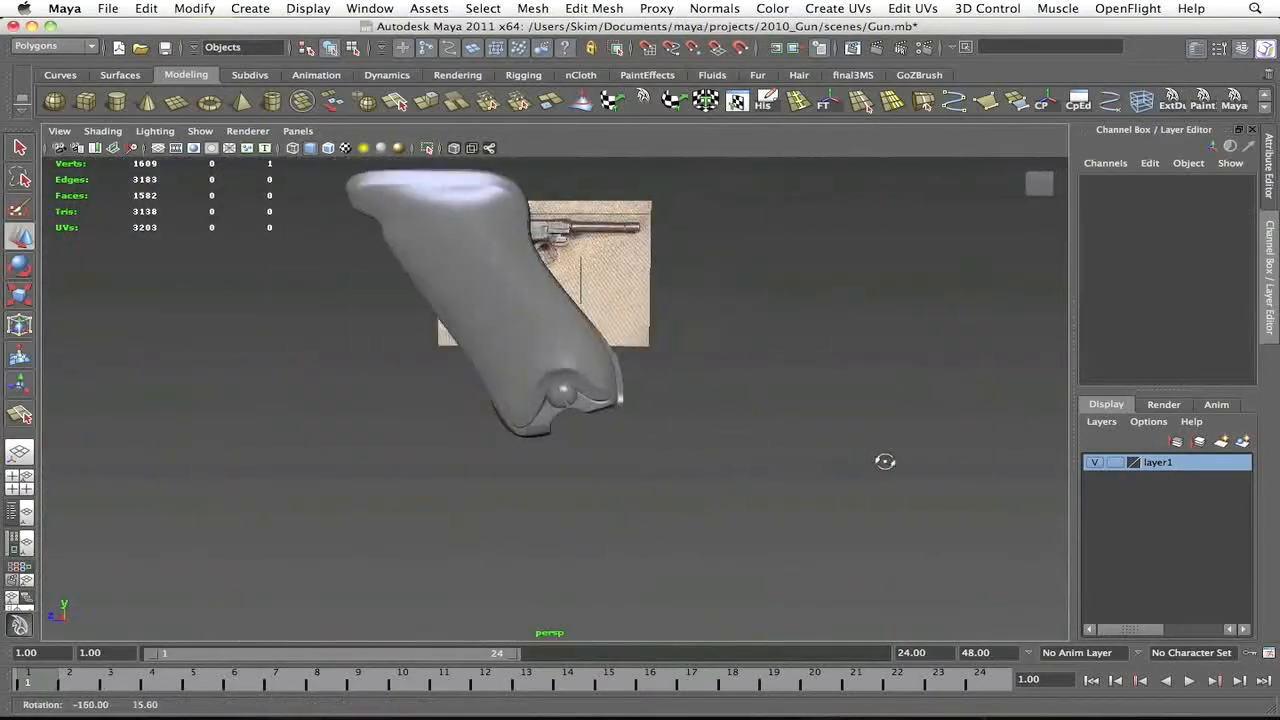
Isolate the frame and compare its smoothed lower end on both sides of the grip
{"action": "left_click_drag", "start_coordinate": [885, 461], "coordinate": [528, 403], "text": "alt"}
{"action": "left_click", "coordinate": [534, 386]}
{"action": "key", "text": "shift+i"}
{"action": "left_click", "coordinate": [506, 231]}
{"action": "right_click_drag", "start_coordinate": [506, 231], "coordinate": [635, 452], "text": "alt"}
{"action": "left_click_drag", "start_coordinate": [635, 452], "coordinate": [586, 427], "text": "alt"}
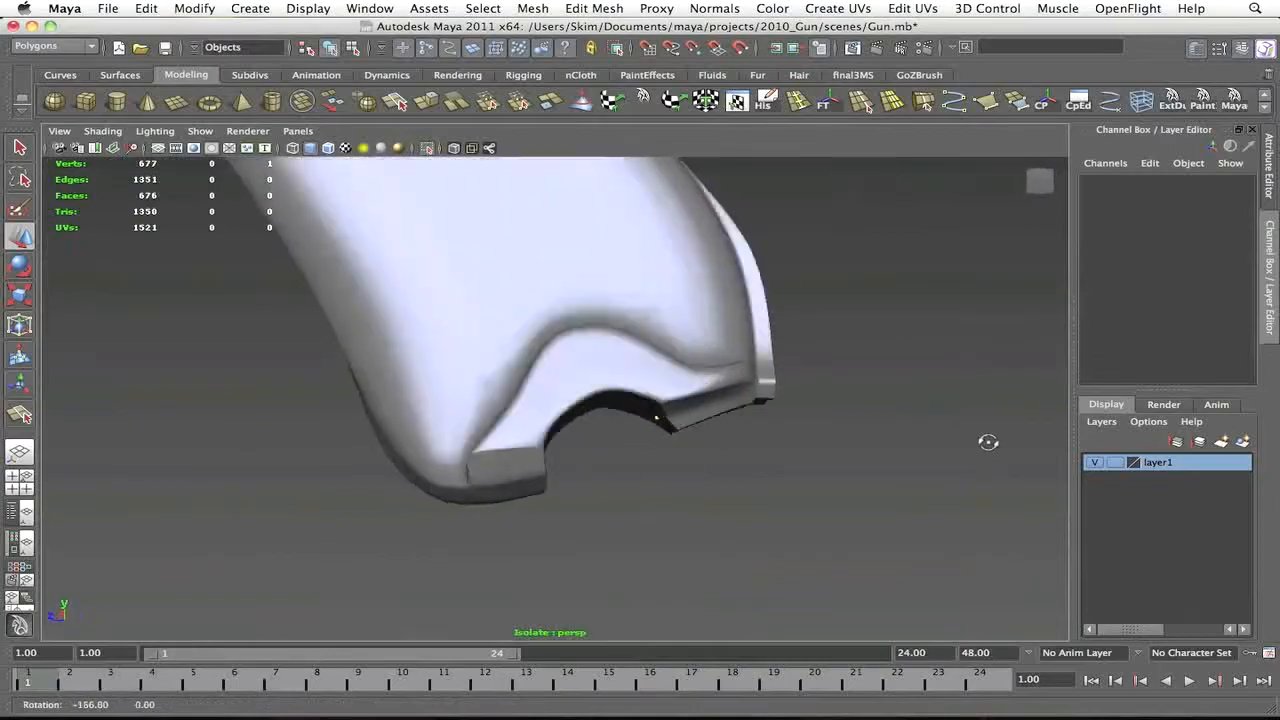
{"action": "left_click_drag", "start_coordinate": [675, 440], "coordinate": [735, 440], "text": "alt"}
{"action": "left_click", "coordinate": [583, 414]}
{"action": "left_click_drag", "start_coordinate": [583, 410], "coordinate": [428, 400], "text": "alt"}
Split a new edge across the faces at the inner corner of the lip and preview the frame smoothed
{"action": "key", "text": "1"}
{"action": "right_click_drag", "start_coordinate": [560, 425], "coordinate": [591, 447], "text": "alt"}
{"action": "left_click_drag", "start_coordinate": [591, 447], "coordinate": [574, 306], "text": "alt"}
{"action": "mouse_move", "coordinate": [622, 344]}
{"action": "left_mouse_down", "text": "alt"}
{"action": "mouse_move", "coordinate": [623, 383]}
{"action": "mouse_move", "coordinate": [623, 346]}
{"action": "left_mouse_up", "text": "alt"}
{"action": "right_click_drag", "start_coordinate": [626, 372], "coordinate": [591, 374]}
{"action": "left_click_drag", "start_coordinate": [591, 374], "coordinate": [628, 420]}
{"action": "left_click_drag", "start_coordinate": [610, 420], "coordinate": [724, 453], "text": "alt"}
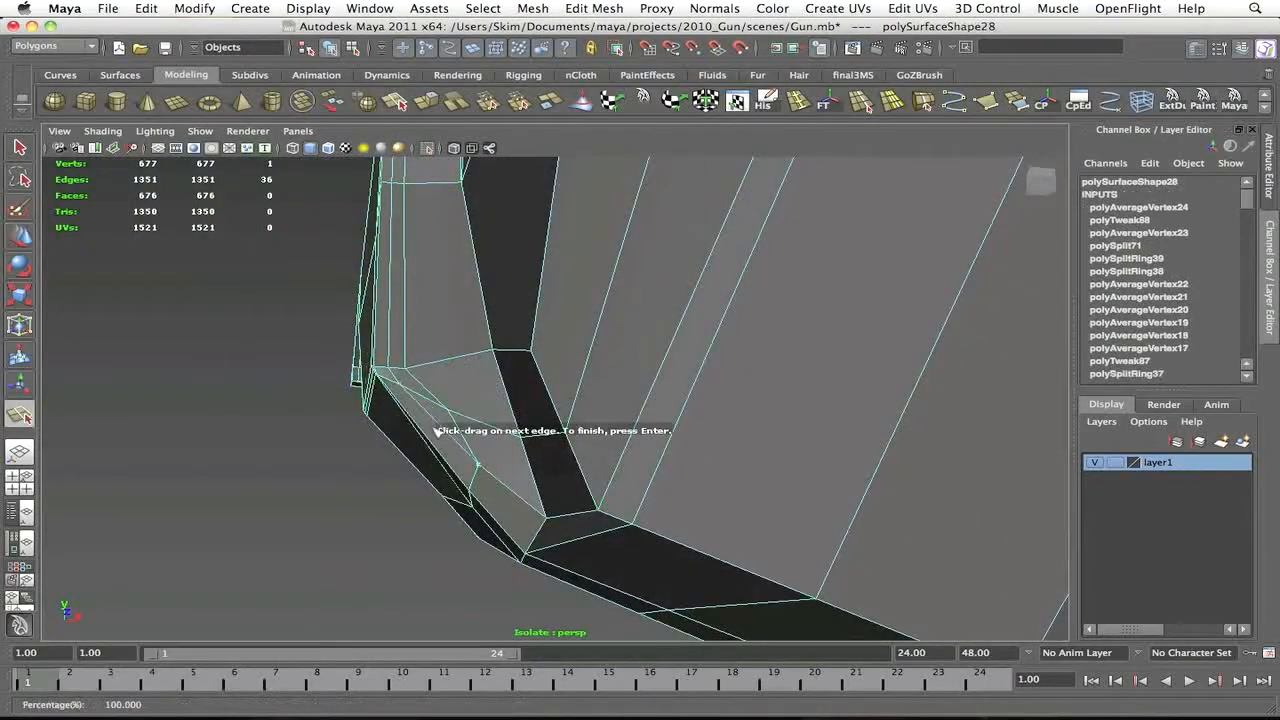
{"action": "key", "text": "Return"}
{"action": "key", "text": "3"}
{"action": "left_click_drag", "start_coordinate": [386, 466], "coordinate": [562, 452], "text": "alt"}
Try a vertex edit around the lip's inner corner, compare it smoothed and undo it
{"action": "key", "text": "1"}
{"action": "right_click_drag", "start_coordinate": [562, 452], "coordinate": [543, 451]}
{"action": "left_click_drag", "start_coordinate": [518, 418], "coordinate": [588, 500]}
{"action": "right_click_drag", "start_coordinate": [588, 500], "coordinate": [574, 466], "text": "shift"}
{"action": "left_click_drag", "start_coordinate": [574, 466], "coordinate": [530, 440], "text": "alt"}
{"action": "key", "text": "z"}
{"action": "key", "text": "shift+z"}
{"action": "key", "text": "3"}
{"action": "key", "text": "z"}
{"action": "key", "text": "1"}
Delete the three short edges crossing the faces at the lip's inner corner
{"action": "left_click", "coordinate": [383, 465]}
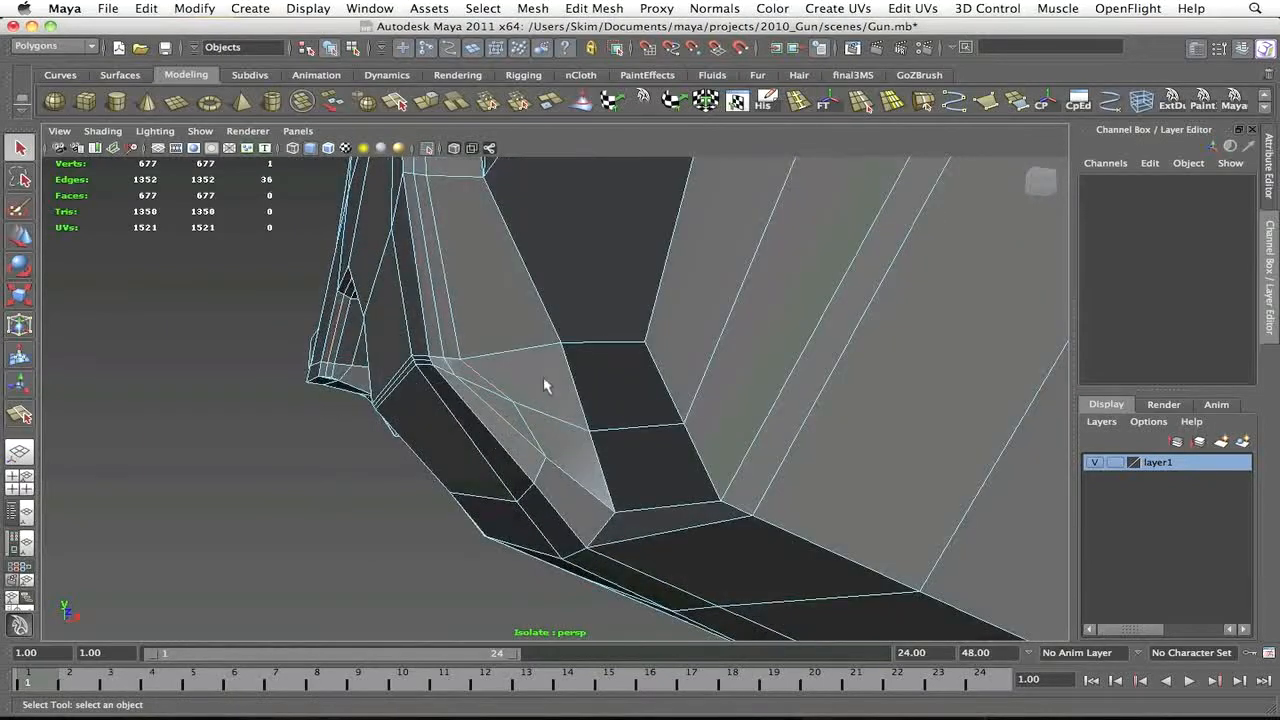
{"action": "double_click", "coordinate": [514, 406]}
{"action": "left_click_drag", "start_coordinate": [240, 225], "coordinate": [480, 514]}
{"action": "scroll", "coordinate": [480, 514], "scroll_direction": "down", "scroll_amount": 6}
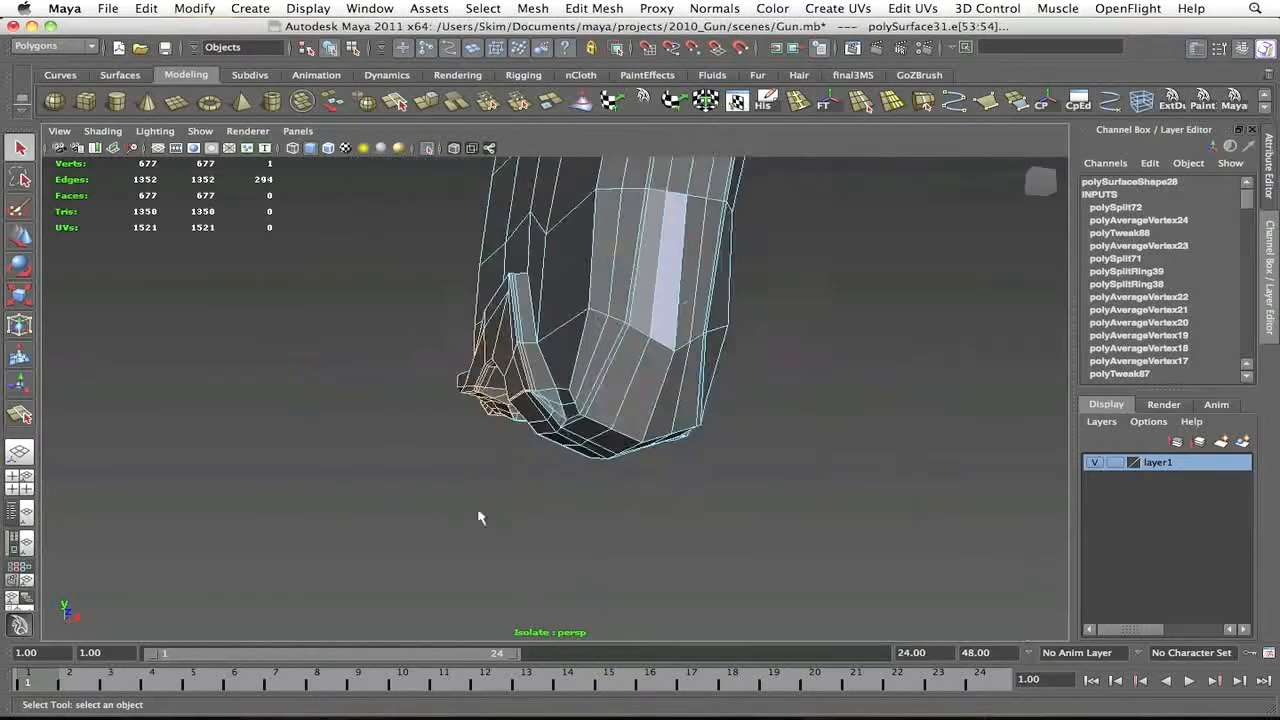
{"action": "left_click", "coordinate": [480, 514]}
{"action": "scroll", "coordinate": [423, 469], "scroll_direction": "up", "scroll_amount": 6}
{"action": "left_click", "coordinate": [490, 399]}
{"action": "key", "text": "Delete"}
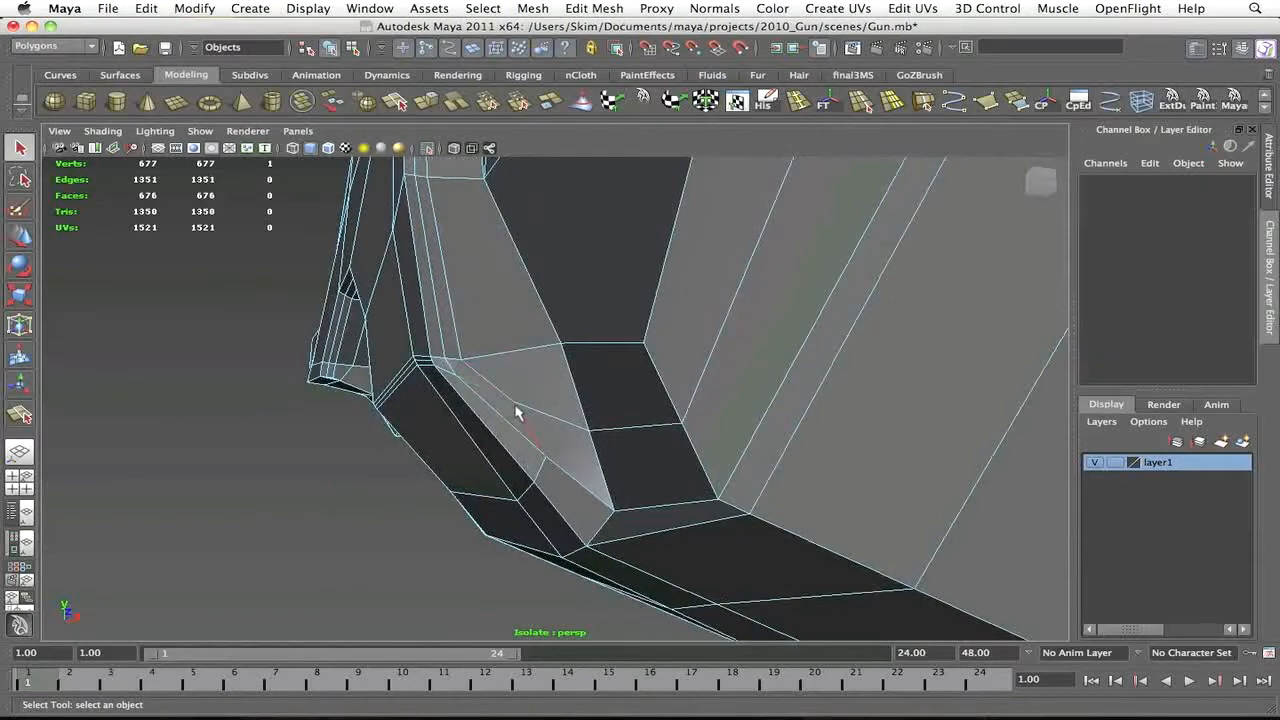
{"action": "left_click", "coordinate": [517, 409]}
{"action": "key", "text": "Delete"}
{"action": "left_click", "coordinate": [513, 399]}
{"action": "key", "text": "Delete"}
Split new edges across the faces at the lip's inner corner and merge the extra vertex there
{"action": "left_click", "coordinate": [395, 102]}
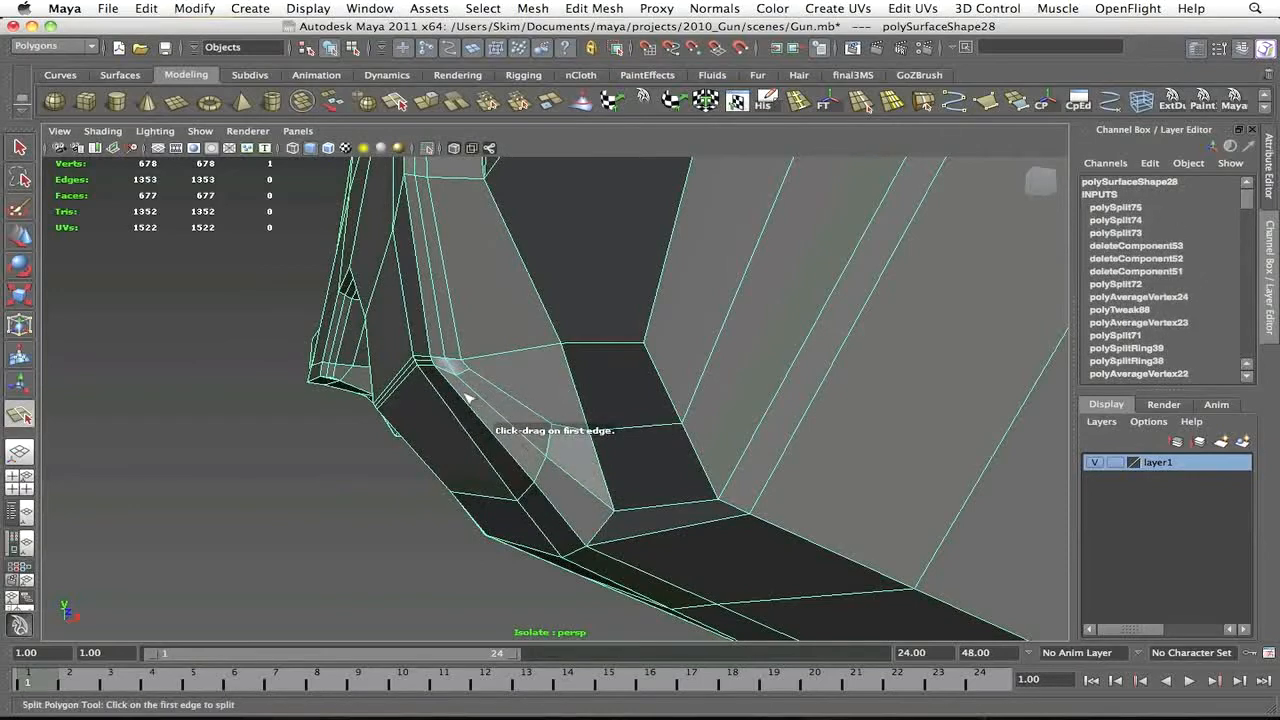
{"action": "scroll", "coordinate": [467, 398], "scroll_direction": "up", "scroll_amount": 4}
{"action": "left_click", "coordinate": [486, 101]}
{"action": "left_click", "coordinate": [512, 374]}
{"action": "key", "text": "4"}
{"action": "left_click_drag", "start_coordinate": [508, 372], "coordinate": [570, 416], "text": "alt"}
{"action": "left_click", "coordinate": [684, 441]}
Split another edge from the narrow border edges into the lip's inner corner and preview the frame smoothed
{"action": "left_click_drag", "start_coordinate": [684, 456], "coordinate": [620, 558], "text": "alt"}
{"action": "mouse_move", "coordinate": [310, 545]}
{"action": "left_mouse_down", "text": "alt"}
{"action": "mouse_move", "coordinate": [378, 532]}
{"action": "mouse_move", "coordinate": [306, 423]}
{"action": "mouse_move", "coordinate": [330, 430]}
{"action": "left_mouse_up", "text": "alt"}
{"action": "left_click", "coordinate": [378, 532]}
{"action": "left_click_drag", "start_coordinate": [448, 508], "coordinate": [421, 490]}
{"action": "key", "text": "5"}
{"action": "left_click_drag", "start_coordinate": [498, 462], "coordinate": [320, 362], "text": "alt"}
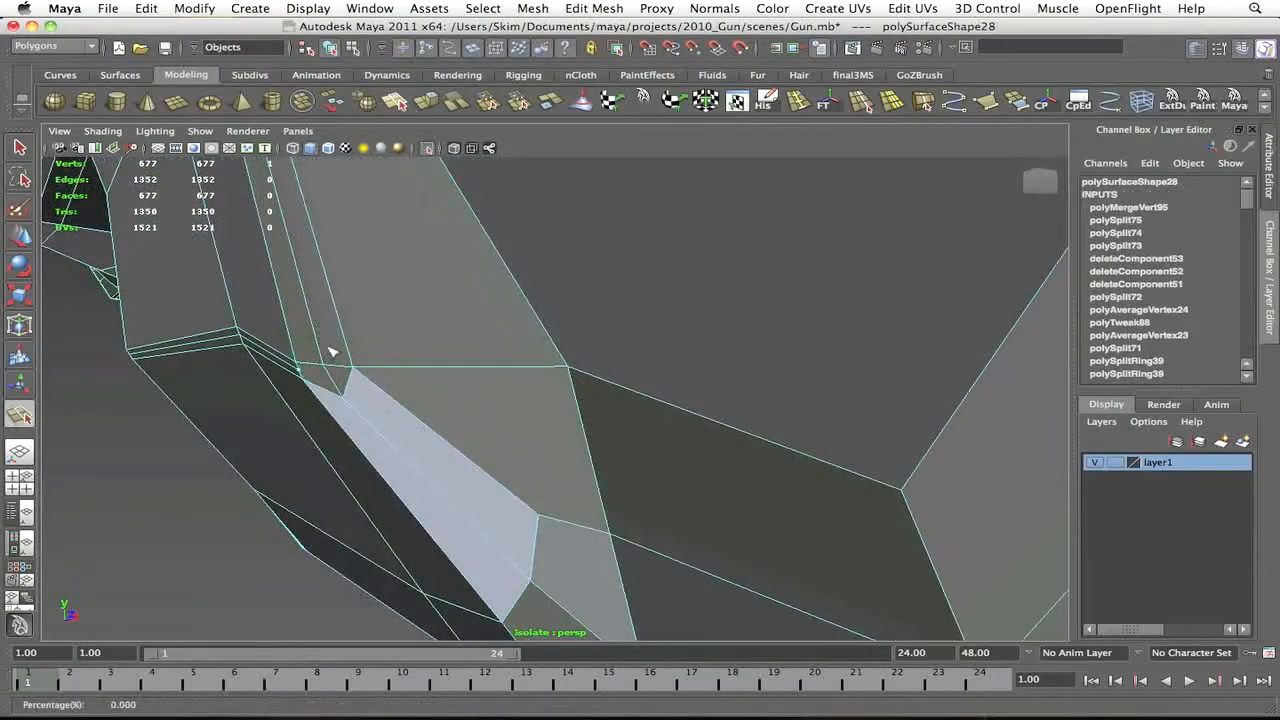
{"action": "key", "text": "3"}
{"action": "left_click", "coordinate": [188, 500]}
{"action": "scroll", "coordinate": [416, 432], "scroll_direction": "down", "scroll_amount": 5}
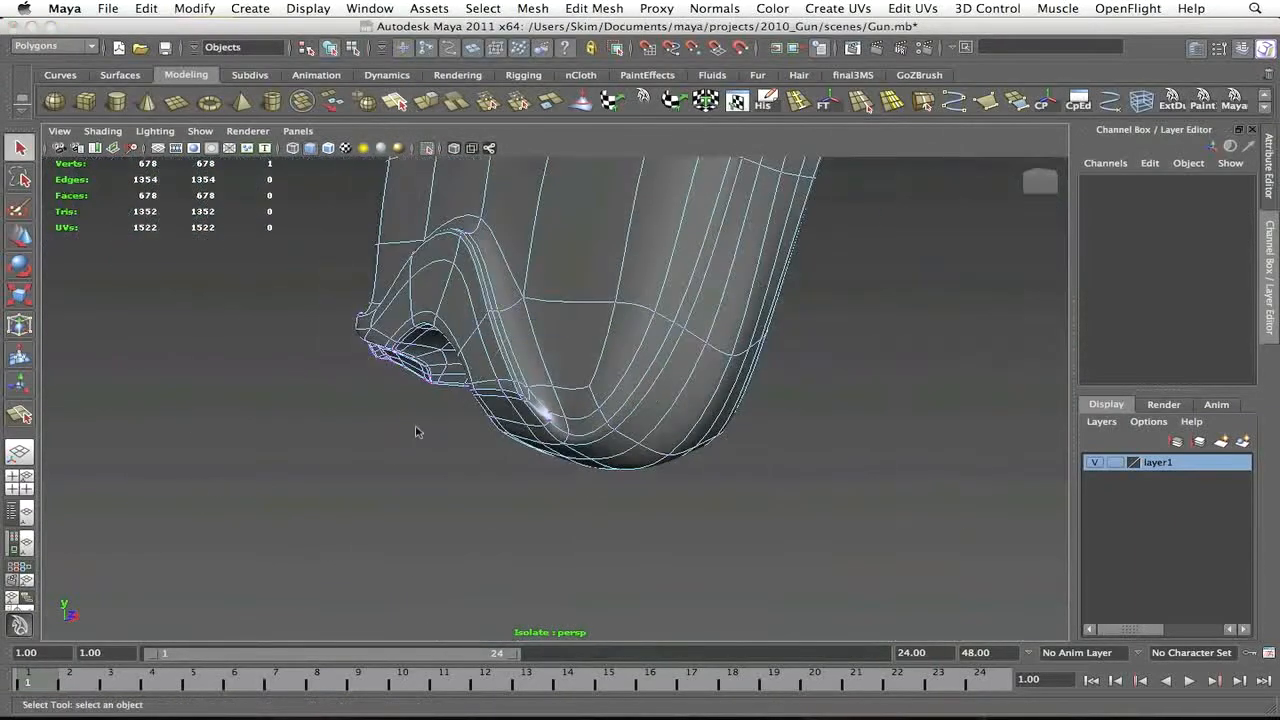
Delete the selected edge loop beside the lip corner together with its vertices and preview the result smoothed
{"action": "left_click_drag", "start_coordinate": [604, 417], "coordinate": [648, 457], "text": "alt"}
{"action": "left_click", "coordinate": [574, 431]}
{"action": "right_click_drag", "start_coordinate": [648, 457], "coordinate": [649, 399]}
{"action": "double_click", "coordinate": [649, 399]}
{"action": "left_click_drag", "start_coordinate": [600, 401], "coordinate": [454, 394], "text": "alt"}
{"action": "key", "text": "1"}
{"action": "key", "text": "Delete"}
{"action": "key", "text": "ctrl+z"}
{"action": "key", "text": "ctrl+Delete"}
{"action": "left_click_drag", "start_coordinate": [463, 489], "coordinate": [442, 463], "text": "alt"}
{"action": "scroll", "coordinate": [449, 471], "scroll_direction": "up", "scroll_amount": 3}
{"action": "key", "text": "3"}
{"action": "scroll", "coordinate": [442, 469], "scroll_direction": "down", "scroll_amount": 3}
Delete a further run of edges near the lip on the frame's lower end and preview it smoothed
{"action": "key", "text": "F8"}
{"action": "left_click", "coordinate": [272, 500]}
{"action": "left_click_drag", "start_coordinate": [516, 536], "coordinate": [690, 396], "text": "alt"}
{"action": "left_click", "coordinate": [591, 420]}
{"action": "key", "text": "1"}
{"action": "key", "text": "F8"}
{"action": "double_click", "coordinate": [629, 343]}
{"action": "scroll", "coordinate": [518, 396], "scroll_direction": "up", "scroll_amount": 3}
{"action": "key", "text": "Delete"}
{"action": "left_click_drag", "start_coordinate": [746, 496], "coordinate": [489, 447], "text": "alt"}
{"action": "key", "text": "3"}
{"action": "left_click", "coordinate": [314, 537]}
{"action": "scroll", "coordinate": [314, 537], "scroll_direction": "down", "scroll_amount": 3}
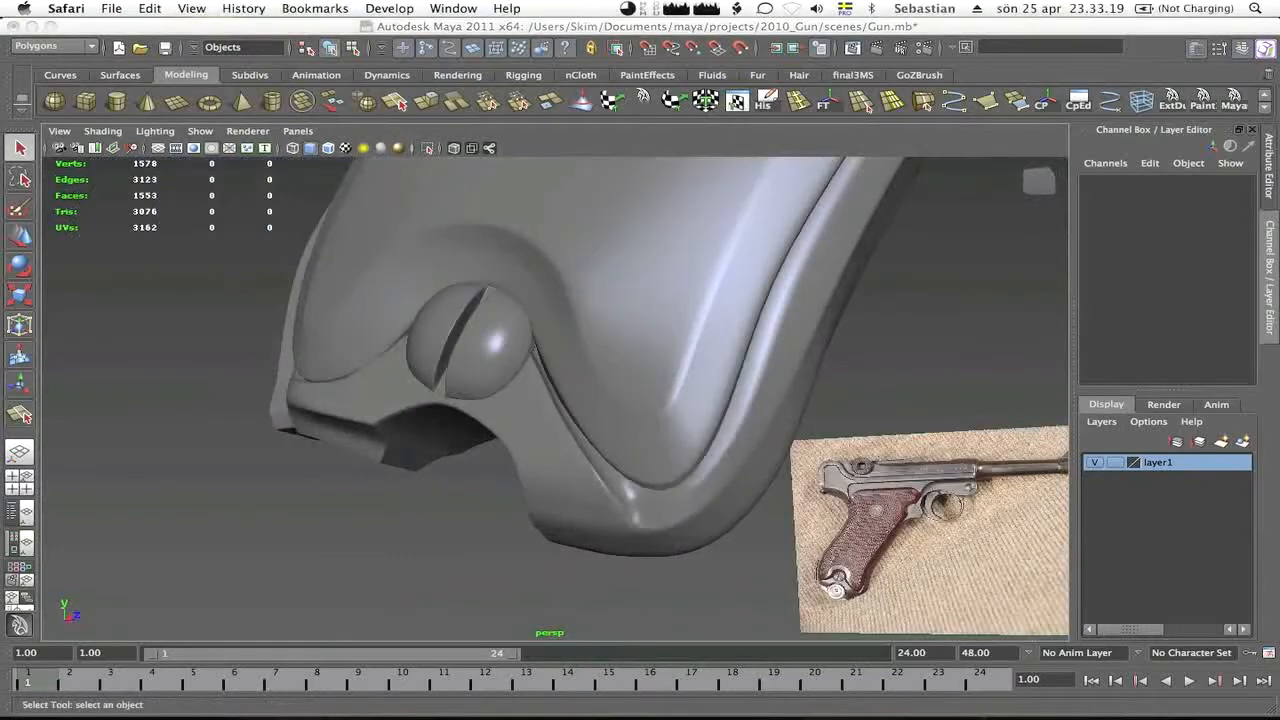
Examine the complete smoothed grip in perspective and against the side-view reference photo
{"action": "left_click", "coordinate": [420, 450]}
{"action": "left_click_drag", "start_coordinate": [390, 470], "coordinate": [926, 518], "text": "alt"}
{"action": "left_click", "coordinate": [440, 483]}
{"action": "scroll", "coordinate": [440, 483], "scroll_direction": "down", "scroll_amount": 3}
{"action": "mouse_move", "coordinate": [842, 712]}
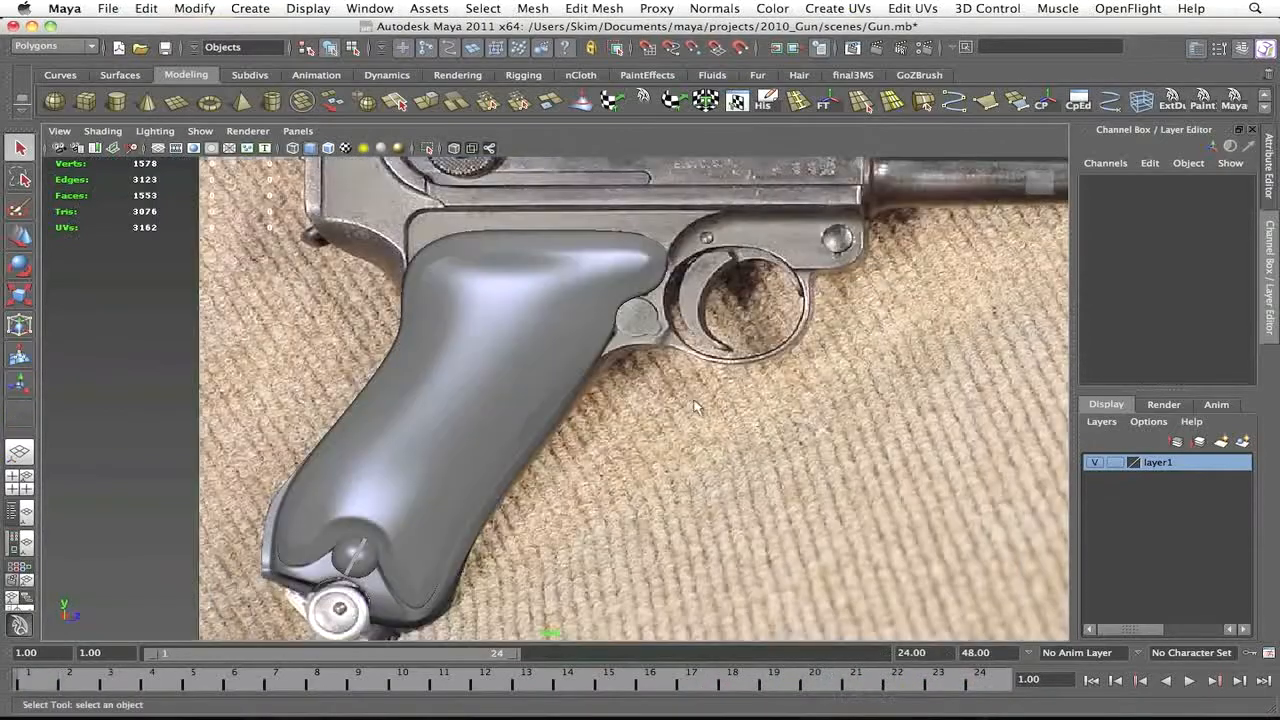
{"action": "scroll", "coordinate": [596, 443], "scroll_direction": "up", "scroll_amount": 6}
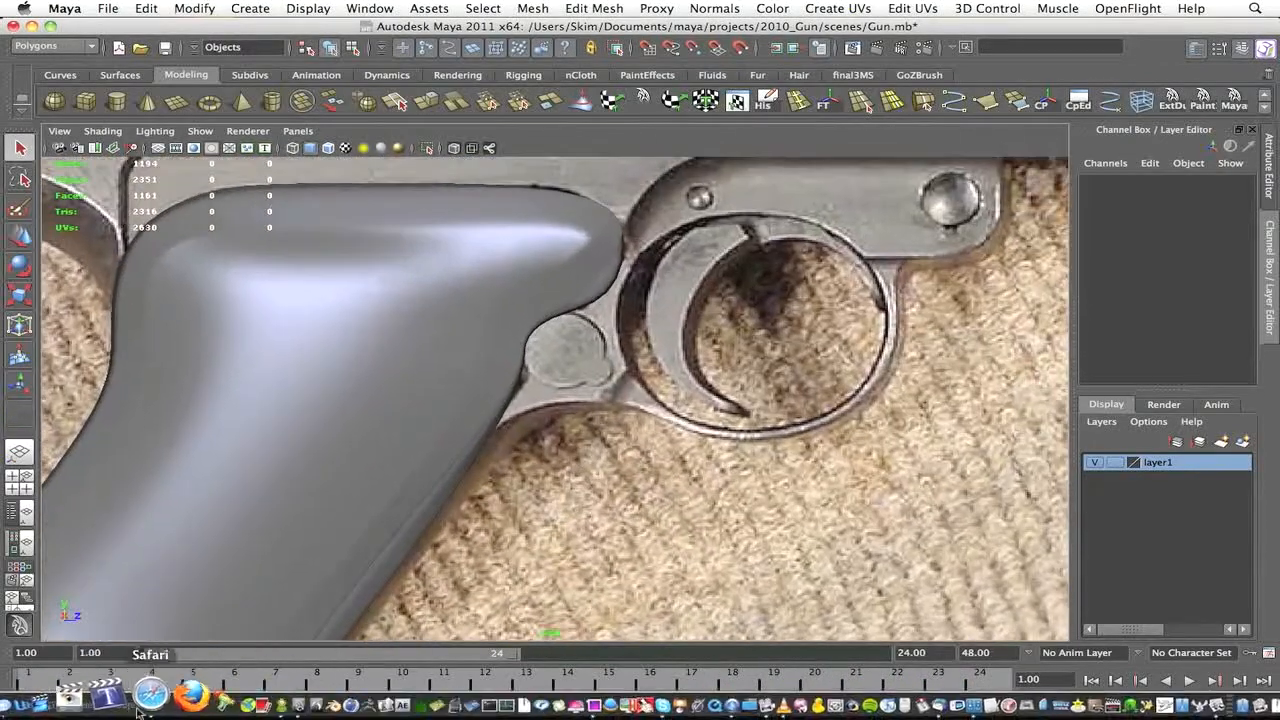
Check the trigger guard close-up photo in Safari and return to Maya at the guard area of the side view
{"action": "left_click", "coordinate": [122, 700]}
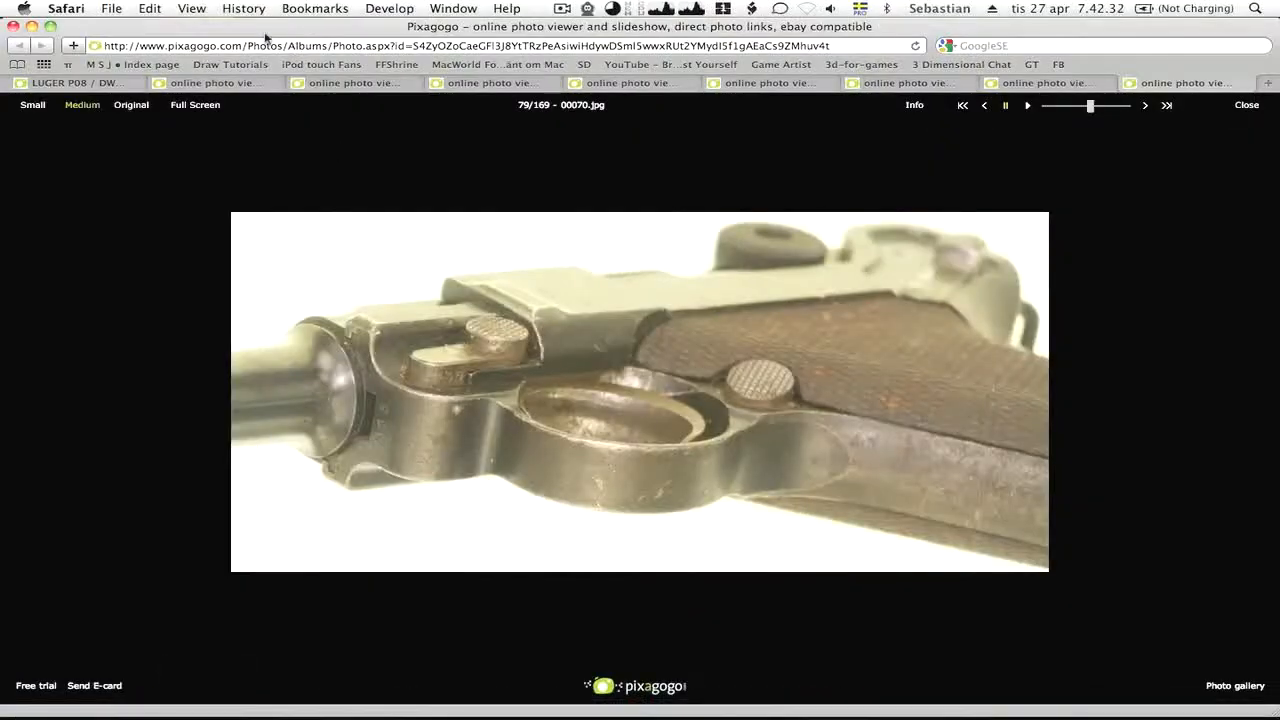
{"action": "key", "text": "super+m"}
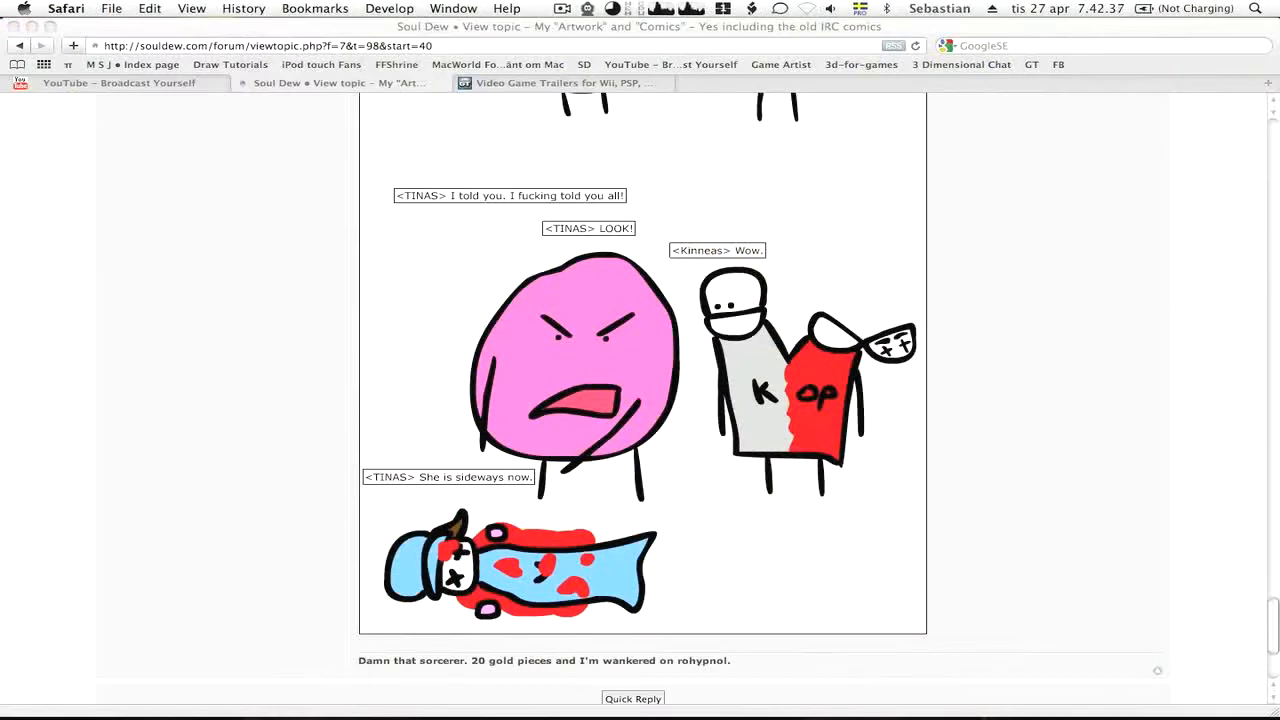
{"action": "left_click", "coordinate": [171, 700]}
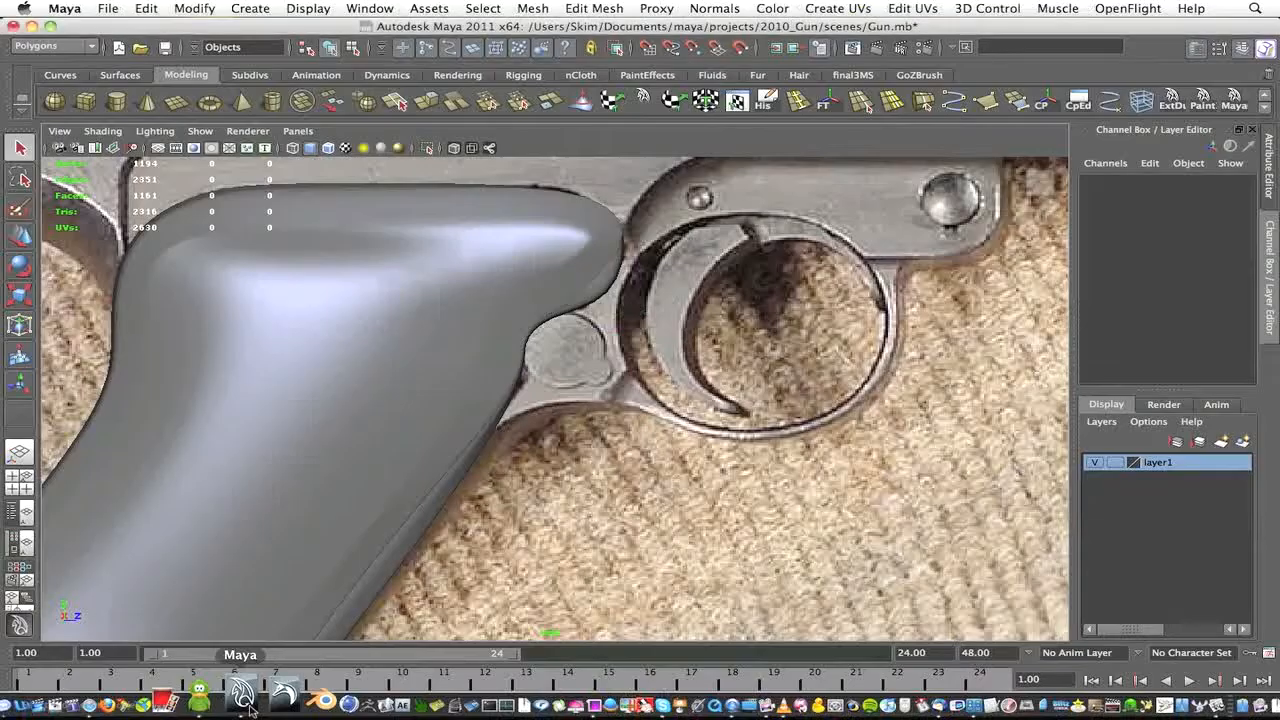
{"action": "scroll", "coordinate": [492, 456], "scroll_direction": "up", "scroll_amount": 3}
{"action": "middle_click_drag", "start_coordinate": [511, 449], "coordinate": [398, 518], "text": "alt"}
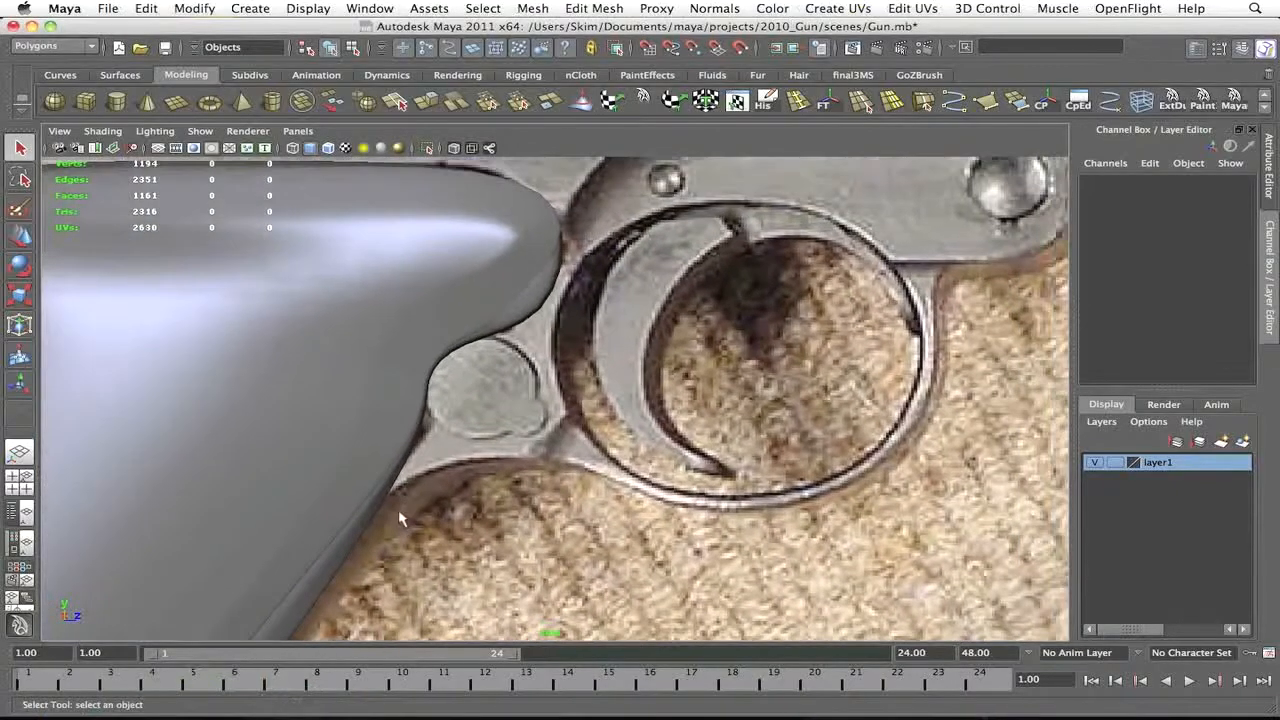
Select the grip frame and display it unsmoothed in the perspective view
{"action": "left_click", "coordinate": [474, 265]}
{"action": "scroll", "coordinate": [667, 321], "scroll_direction": "down", "scroll_amount": 5}
{"action": "left_click", "coordinate": [592, 380]}
{"action": "mouse_move", "coordinate": [592, 380]}
{"action": "left_mouse_down", "text": "alt"}
{"action": "mouse_move", "coordinate": [551, 443]}
{"action": "mouse_move", "coordinate": [600, 457]}
{"action": "mouse_move", "coordinate": [701, 420]}
{"action": "left_mouse_up", "text": "alt"}
{"action": "left_click", "coordinate": [600, 457]}
{"action": "key", "text": "4"}
{"action": "key", "text": "5"}
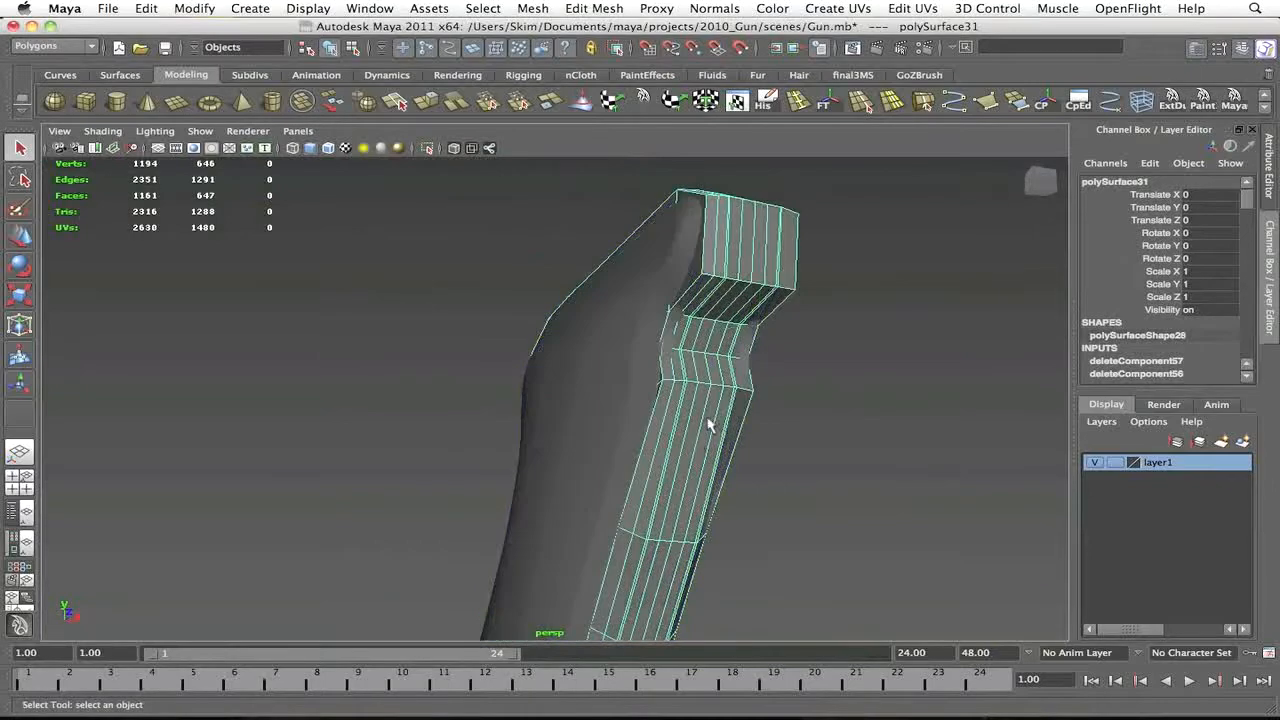
Select the vertices across the frame's front edge and align them with the grip outline in the side-view photo
{"action": "left_click", "coordinate": [846, 545]}
{"action": "left_click", "coordinate": [733, 407]}
{"action": "left_click", "coordinate": [698, 383]}
{"action": "left_click_drag", "start_coordinate": [698, 383], "coordinate": [760, 435], "text": "alt"}
{"action": "left_click", "coordinate": [723, 443]}
{"action": "left_click_drag", "start_coordinate": [686, 434], "coordinate": [760, 480]}
{"action": "key", "text": "space"}
{"action": "left_click_drag", "start_coordinate": [823, 485], "coordinate": [947, 497]}
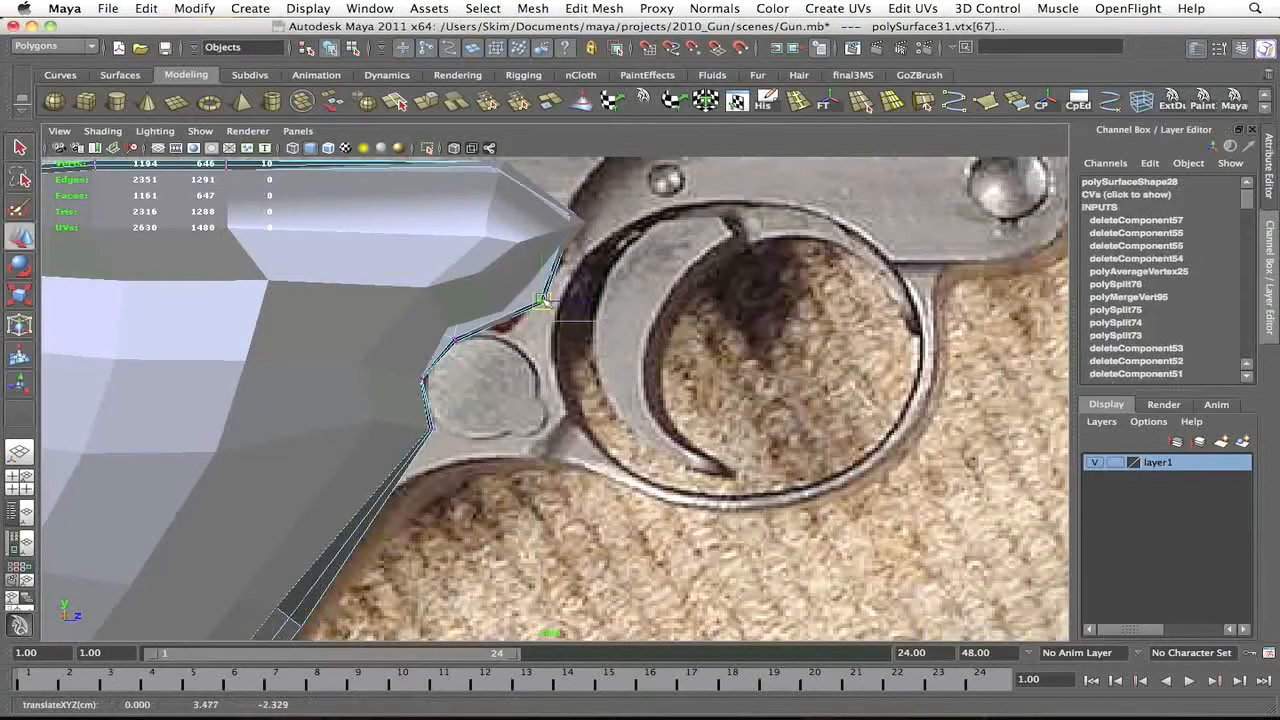
Adjust the frame's front vertices beside the round pin in wireframe to match the reference photo
{"action": "right_click_drag", "start_coordinate": [514, 312], "coordinate": [533, 356], "text": "alt"}
{"action": "left_click", "coordinate": [428, 352]}
{"action": "left_click_drag", "start_coordinate": [393, 430], "coordinate": [475, 501], "text": "shift"}
{"action": "scroll", "coordinate": [475, 501], "scroll_direction": "down", "scroll_amount": 5}
{"action": "key", "text": "4"}
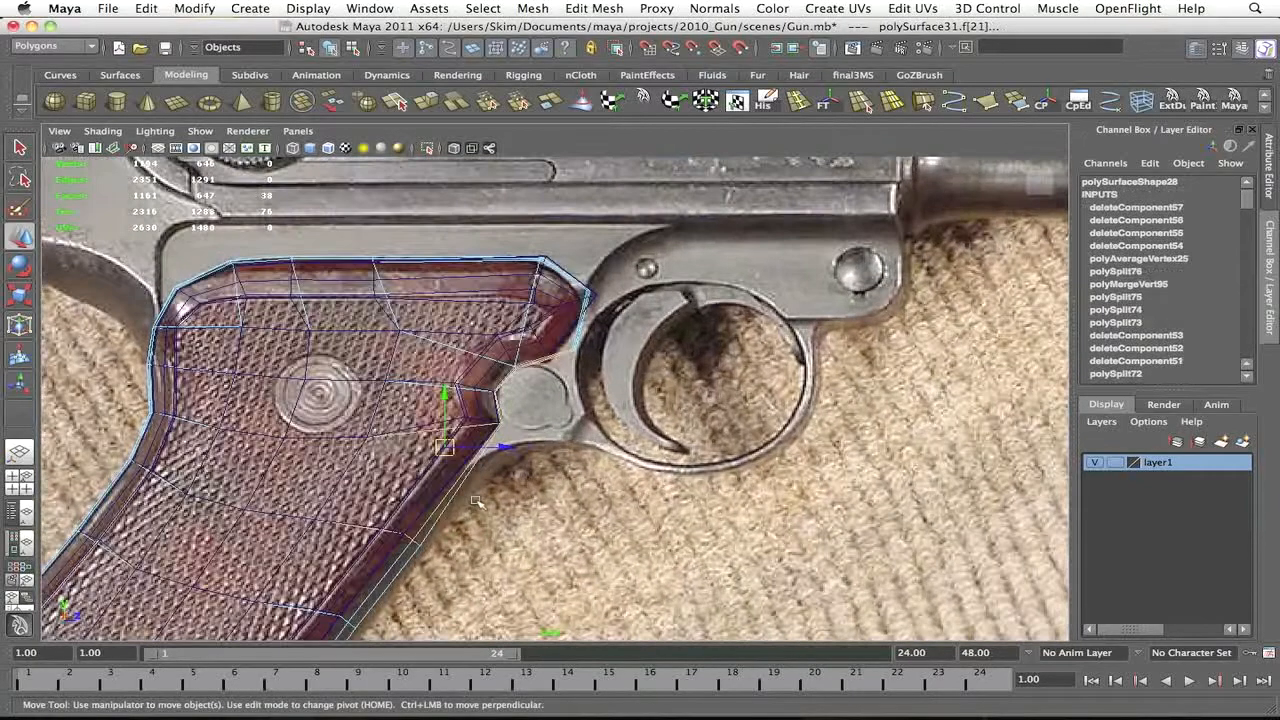
{"action": "right_click_drag", "start_coordinate": [508, 423], "coordinate": [450, 423]}
{"action": "left_click_drag", "start_coordinate": [488, 412], "coordinate": [500, 450]}
{"action": "left_click", "coordinate": [550, 410]}
{"action": "scroll", "coordinate": [545, 400], "scroll_direction": "up", "scroll_amount": 4}
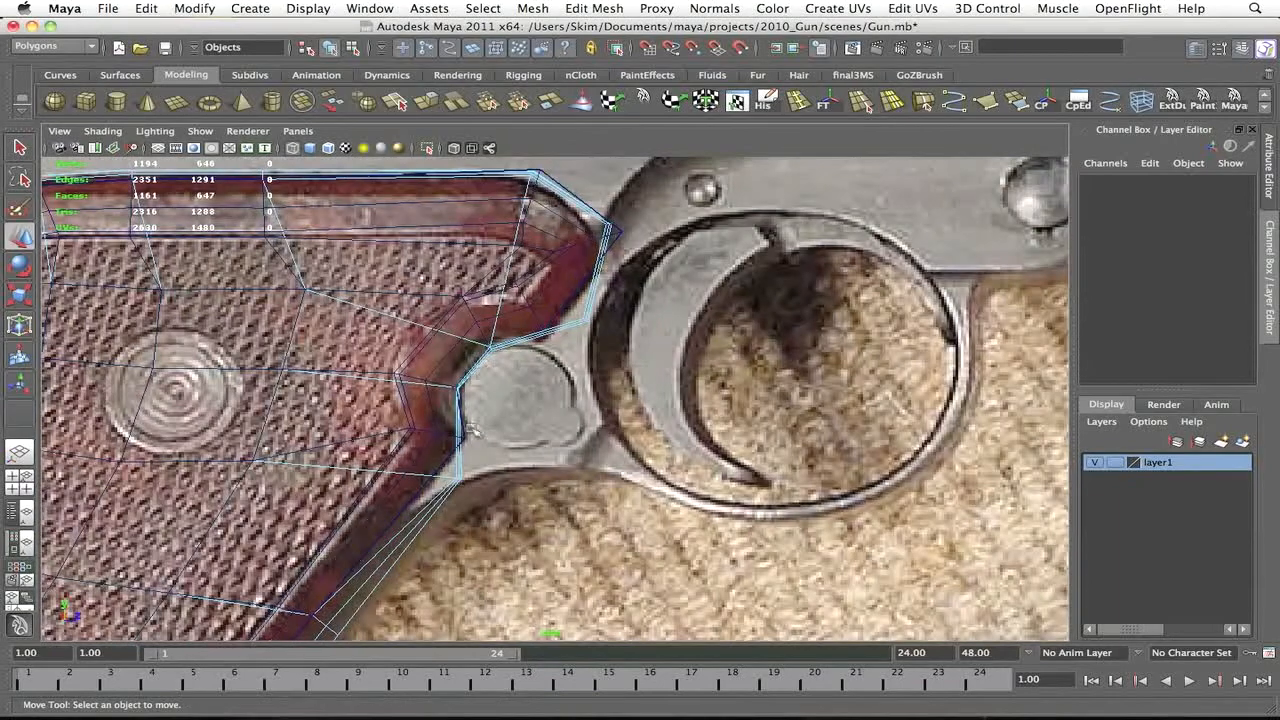
Extrude the frame's front faces past the round pin to the trigger guard's base, flattening and rotating the end to match the photo
{"action": "left_click_drag", "start_coordinate": [442, 325], "coordinate": [625, 450]}
{"action": "left_click_drag", "start_coordinate": [640, 180], "coordinate": [585, 290], "text": "ctrl"}
{"action": "scroll", "coordinate": [554, 403], "scroll_direction": "up", "scroll_amount": 2}
{"action": "key", "text": "ctrl+e"}
{"action": "key", "text": "x"}
{"action": "left_click_drag", "start_coordinate": [573, 399], "coordinate": [604, 450]}
{"action": "key", "text": "e"}
{"action": "key", "text": "w"}
{"action": "key", "text": "r"}
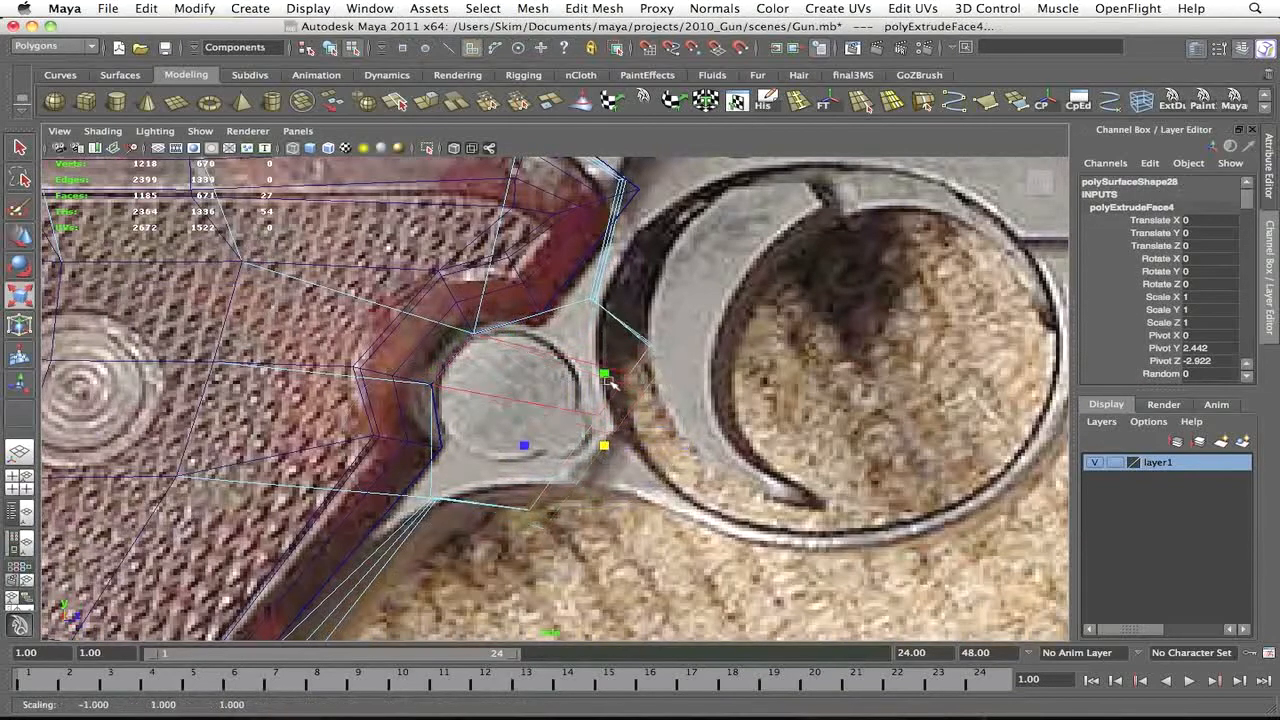
{"action": "key", "text": "w"}
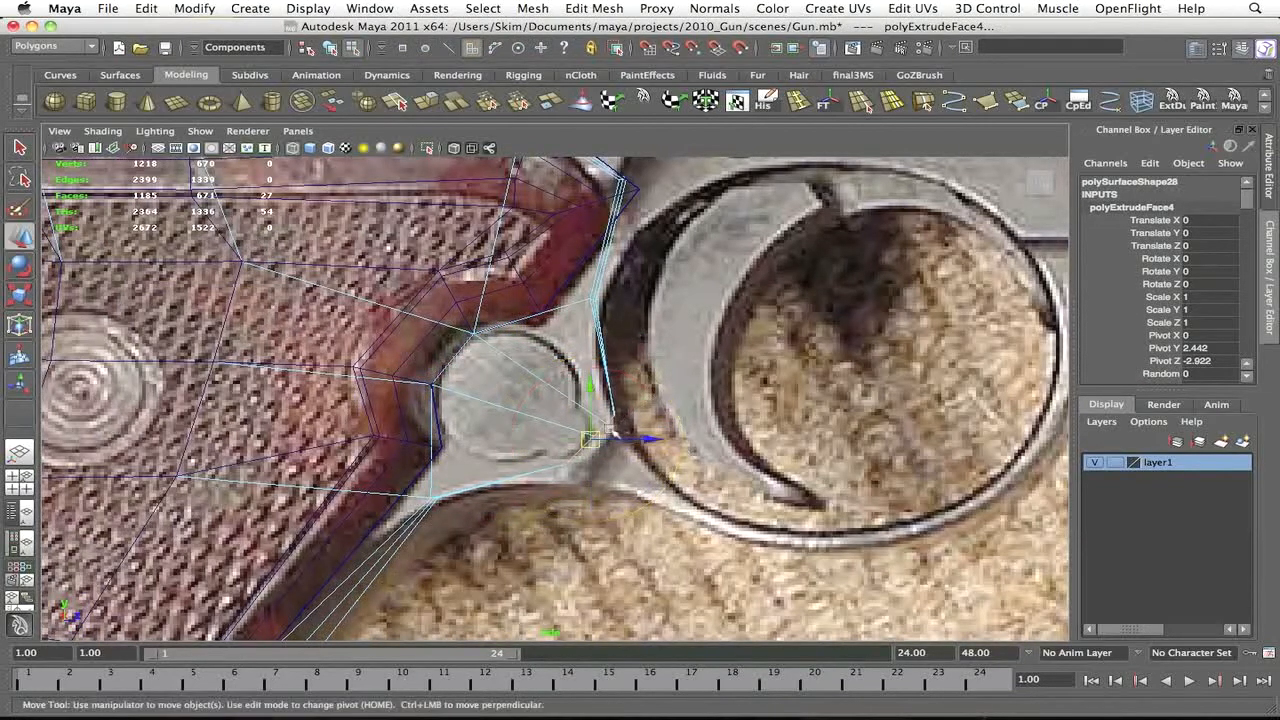
{"action": "key", "text": "e"}
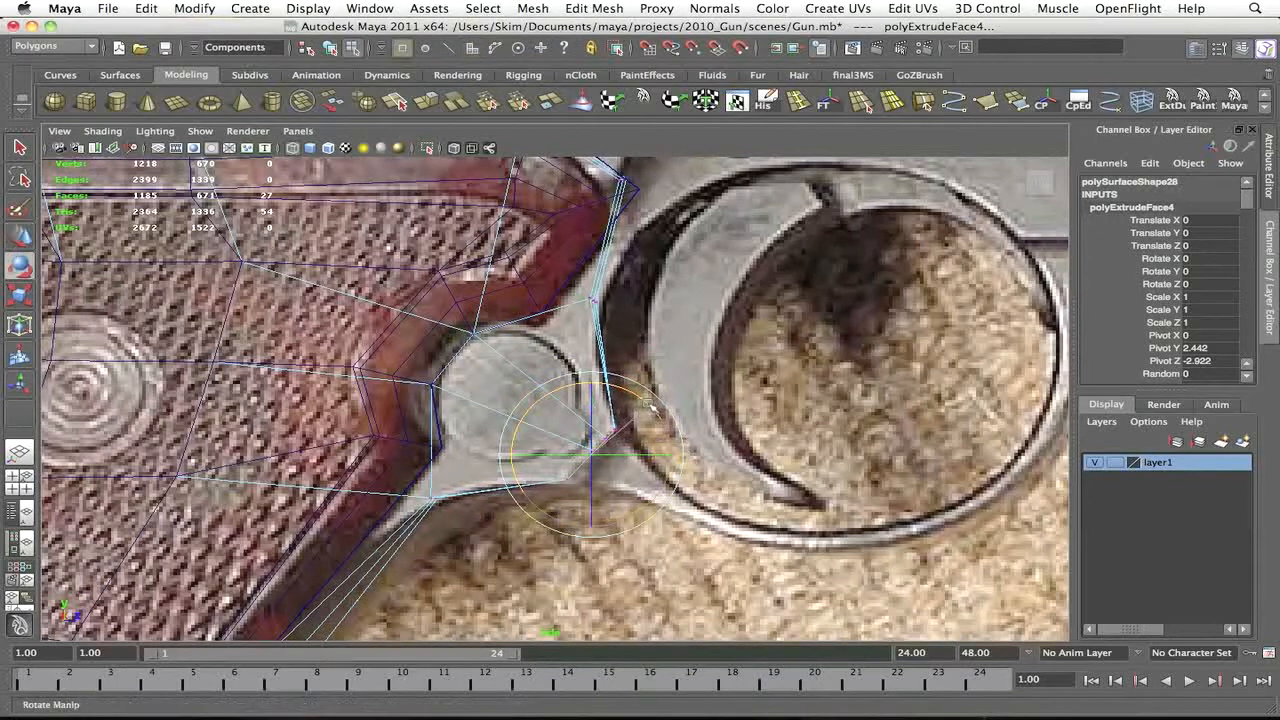
Insert an edge loop through the middle of the extrusion and move its vertices onto the photo's outline
{"action": "left_click", "coordinate": [824, 102]}
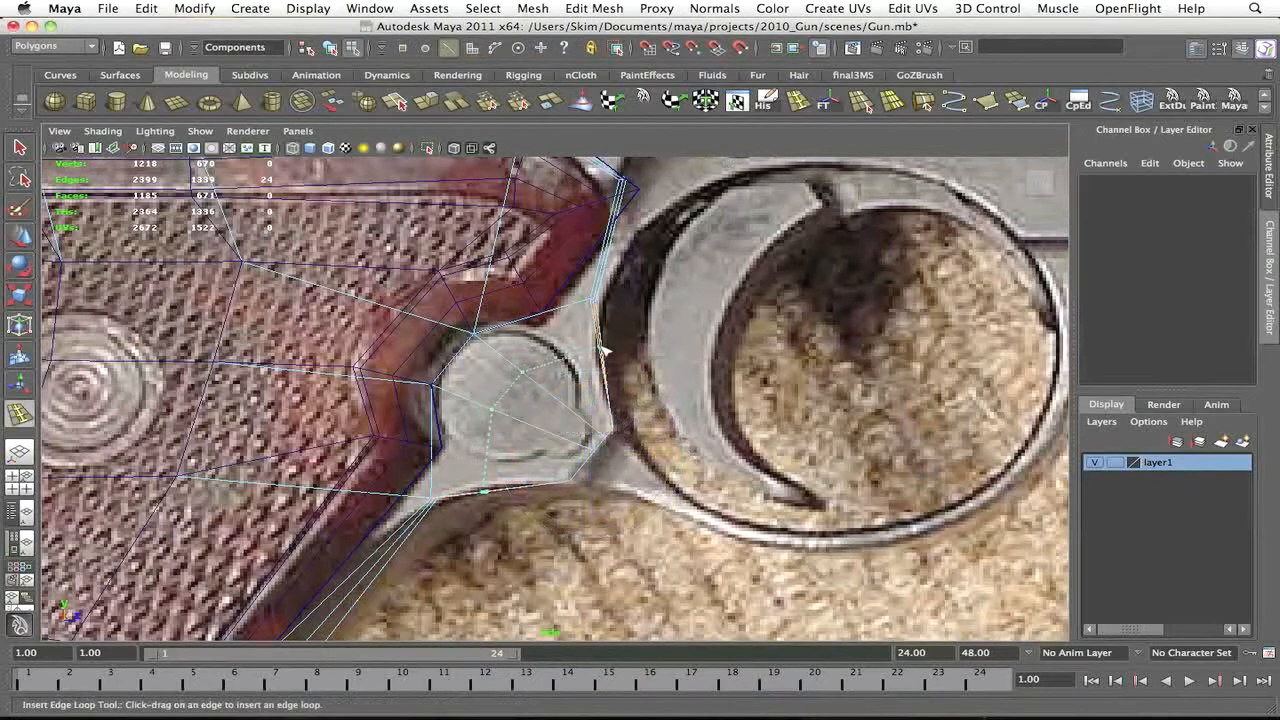
{"action": "left_click", "coordinate": [604, 350]}
{"action": "key", "text": "q"}
{"action": "key", "text": "ctrl+F9"}
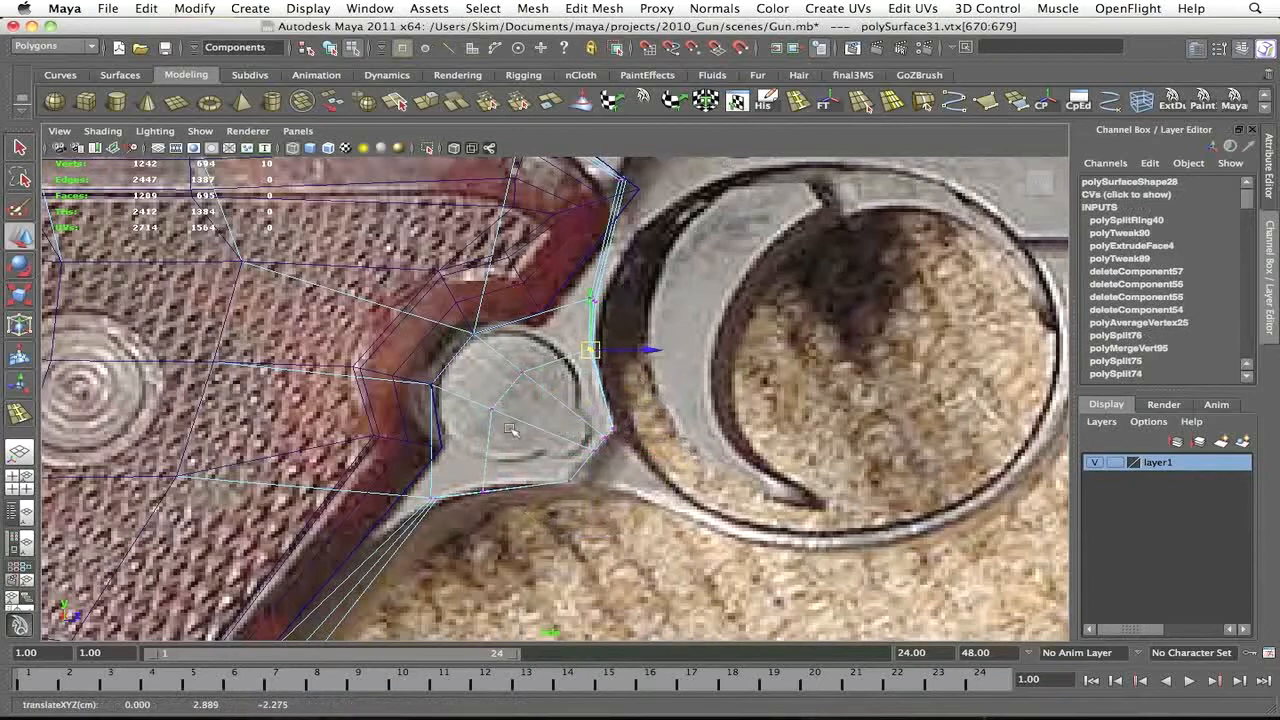
{"action": "left_click_drag", "start_coordinate": [498, 483], "coordinate": [495, 470]}
{"action": "key", "text": "5"}
{"action": "key", "text": "F8"}
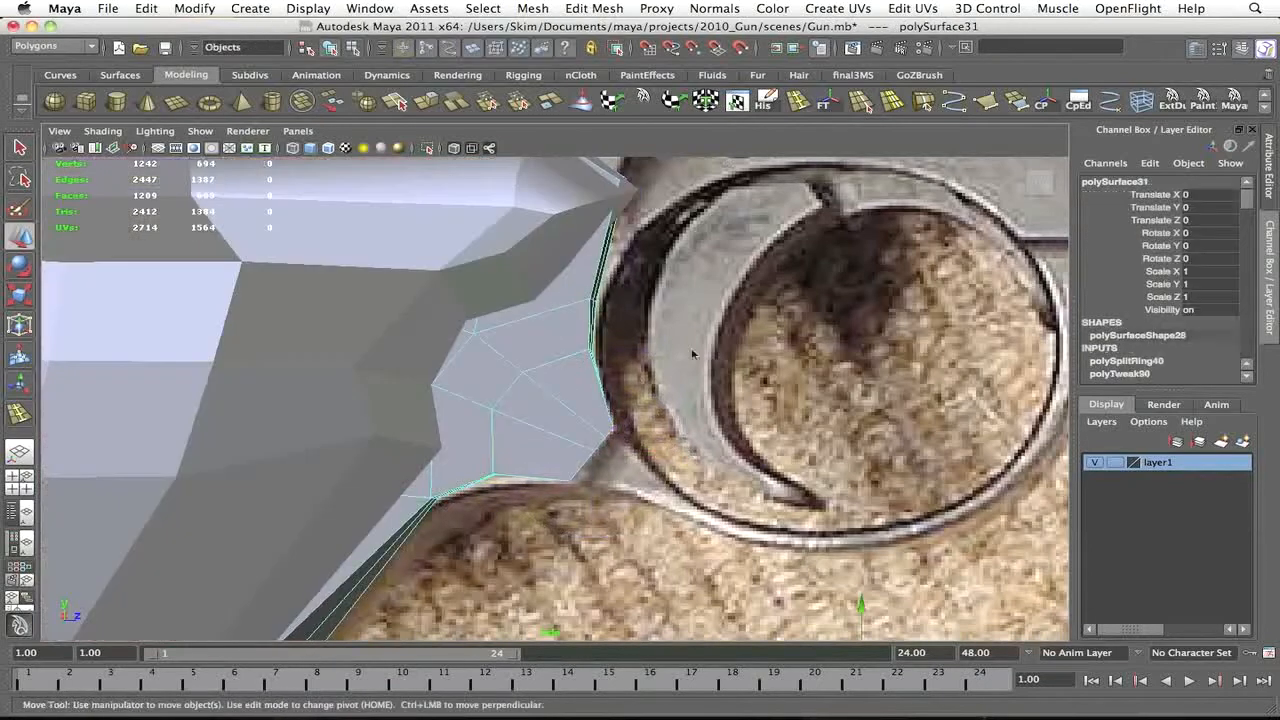
Examine the frame's new front extrusion in perspective, both smoothed and beside the grip panels
{"action": "key", "text": "space"}
{"action": "key", "text": "space"}
{"action": "left_click_drag", "start_coordinate": [668, 450], "coordinate": [507, 458], "text": "alt"}
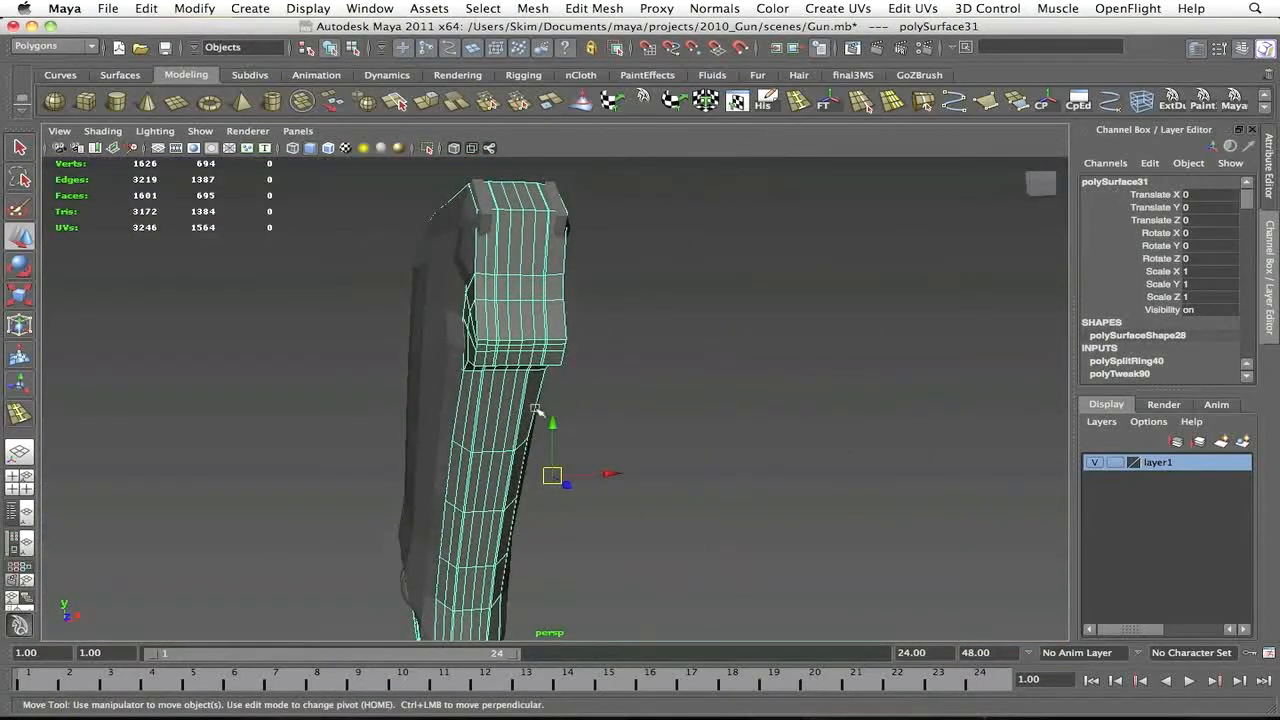
{"action": "left_click", "coordinate": [651, 350]}
{"action": "left_click_drag", "start_coordinate": [651, 350], "coordinate": [700, 375], "text": "alt"}
{"action": "left_click", "coordinate": [480, 398]}
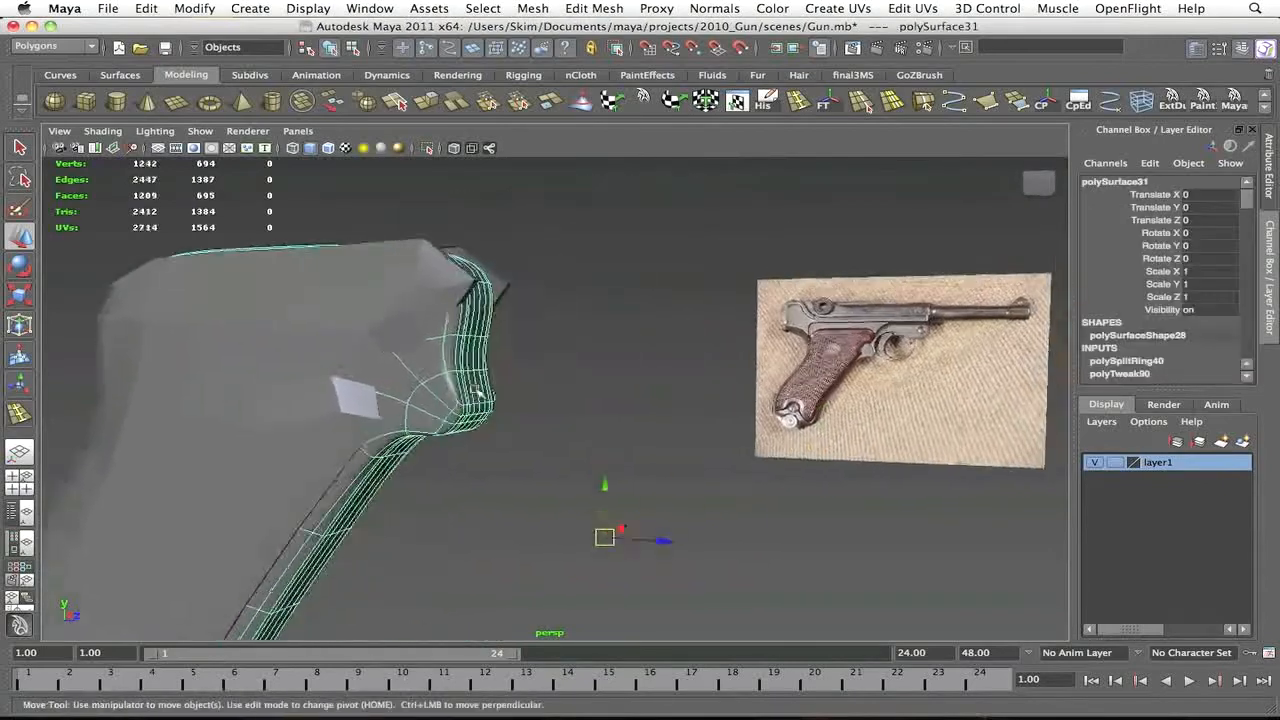
{"action": "right_click_drag", "start_coordinate": [480, 398], "coordinate": [573, 419], "text": "alt"}
{"action": "left_click_drag", "start_coordinate": [573, 419], "coordinate": [470, 390], "text": "alt"}
Isolate the frame and show its extruded front end up close
{"action": "left_click", "coordinate": [427, 148]}
{"action": "left_click", "coordinate": [429, 280]}
{"action": "scroll", "coordinate": [429, 320], "scroll_direction": "down", "scroll_amount": 3}
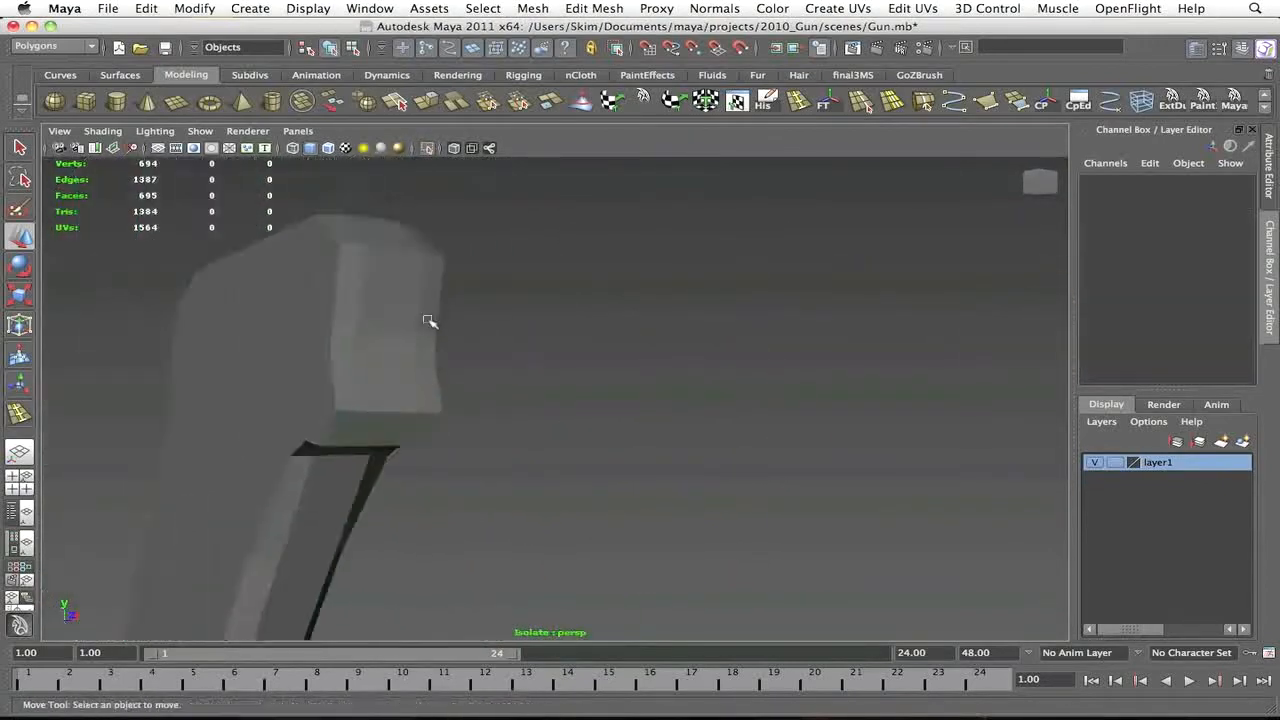
{"action": "left_click", "coordinate": [429, 320]}
{"action": "scroll", "coordinate": [480, 345], "scroll_direction": "down", "scroll_amount": 3}
{"action": "scroll", "coordinate": [519, 362], "scroll_direction": "up", "scroll_amount": 4}
{"action": "left_click_drag", "start_coordinate": [503, 263], "coordinate": [581, 253], "text": "alt"}
Try an edge loop insertion on the front extrusion, preview it smoothed and undo it
{"action": "left_click", "coordinate": [798, 101]}
{"action": "left_click_drag", "start_coordinate": [466, 314], "coordinate": [820, 424]}
{"action": "key", "text": "3"}
{"action": "key", "text": "q"}
{"action": "left_click", "coordinate": [985, 343]}
{"action": "left_click_drag", "start_coordinate": [985, 343], "coordinate": [750, 365], "text": "alt"}
{"action": "key", "text": "ctrl+z"}
{"action": "key", "text": "z"}
{"action": "key", "text": "z"}
{"action": "key", "text": "z"}
{"action": "key", "text": "z"}
{"action": "key", "text": "z"}
{"action": "key", "text": "2"}
Insert an edge loop close to the extrusion's end and preview the frame smoothed
{"action": "key", "text": "y"}
{"action": "left_click_drag", "start_coordinate": [698, 455], "coordinate": [709, 432]}
{"action": "key", "text": "q"}
{"action": "key", "text": "F8"}
{"action": "key", "text": "3"}
Inspect the smoothed upper frame and its front extrusion from several sides
{"action": "left_click", "coordinate": [840, 352]}
{"action": "left_click_drag", "start_coordinate": [840, 352], "coordinate": [749, 350], "text": "alt"}
{"action": "right_click_drag", "start_coordinate": [749, 350], "coordinate": [780, 351], "text": "alt"}
{"action": "left_click_drag", "start_coordinate": [780, 351], "coordinate": [842, 361], "text": "alt"}
{"action": "left_click", "coordinate": [842, 361]}
{"action": "middle_click_drag", "start_coordinate": [842, 361], "coordinate": [695, 330], "text": "alt"}
{"action": "left_click", "coordinate": [923, 346]}
{"action": "mouse_move", "coordinate": [923, 346]}
{"action": "left_mouse_down", "text": "alt"}
{"action": "mouse_move", "coordinate": [971, 346]}
{"action": "mouse_move", "coordinate": [934, 333]}
{"action": "mouse_move", "coordinate": [708, 327]}
{"action": "mouse_move", "coordinate": [580, 366]}
{"action": "mouse_move", "coordinate": [814, 317]}
{"action": "mouse_move", "coordinate": [818, 268]}
{"action": "mouse_move", "coordinate": [540, 347]}
{"action": "mouse_move", "coordinate": [700, 280]}
{"action": "mouse_move", "coordinate": [914, 294]}
{"action": "mouse_move", "coordinate": [994, 340]}
{"action": "left_mouse_up", "text": "alt"}
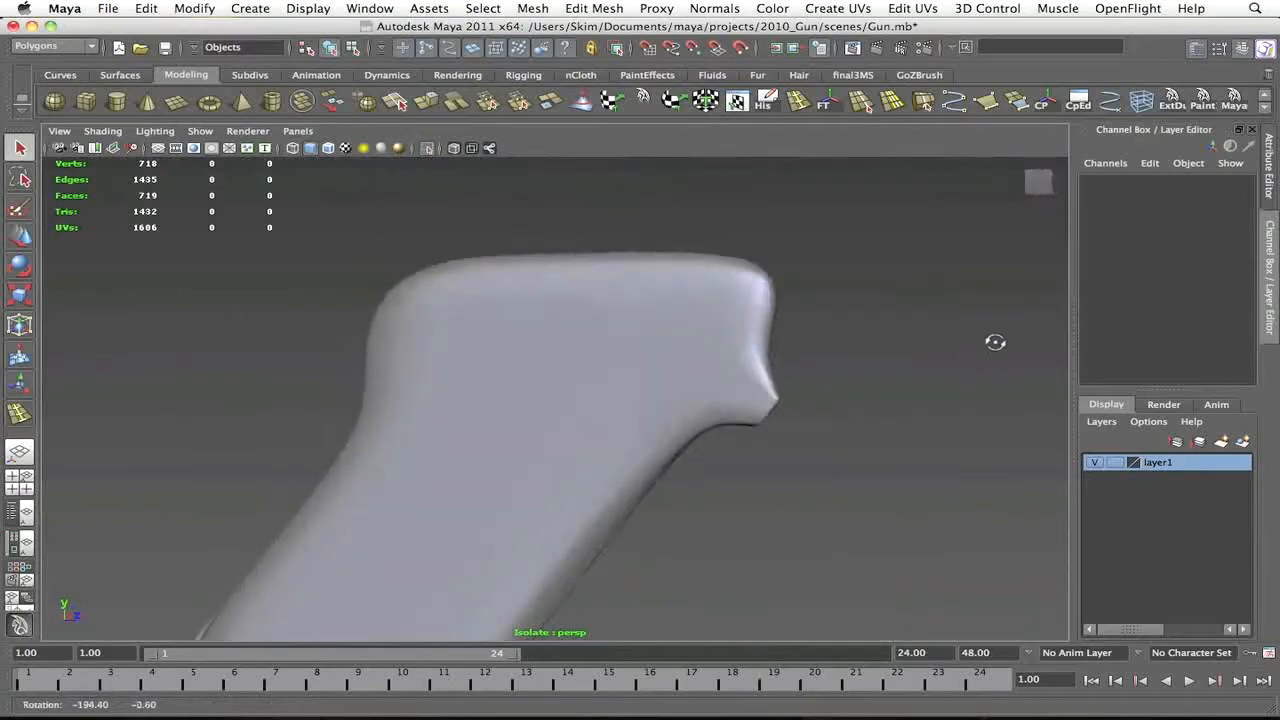
Compare the extended frame with the side-view photo around the trigger guard and isolate it again in perspective
{"action": "key", "text": "space"}
{"action": "scroll", "coordinate": [417, 209], "scroll_direction": "down", "scroll_amount": 3}
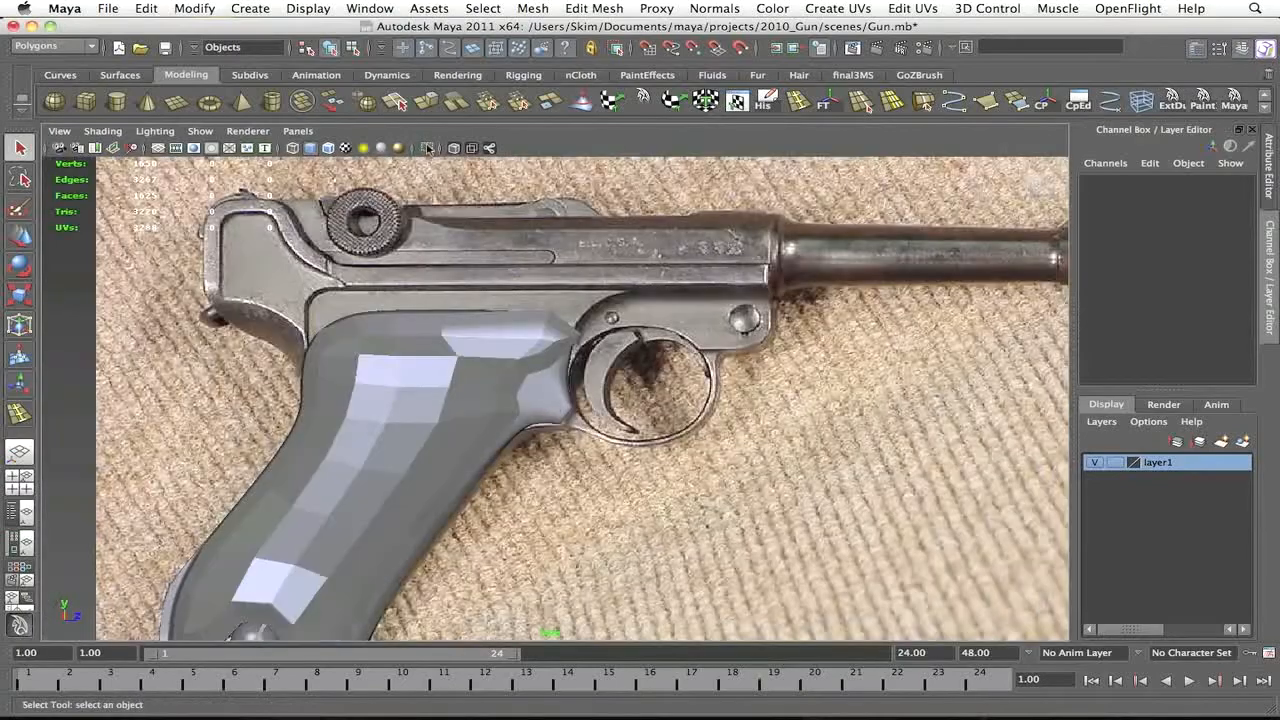
{"action": "scroll", "coordinate": [571, 355], "scroll_direction": "up", "scroll_amount": 5}
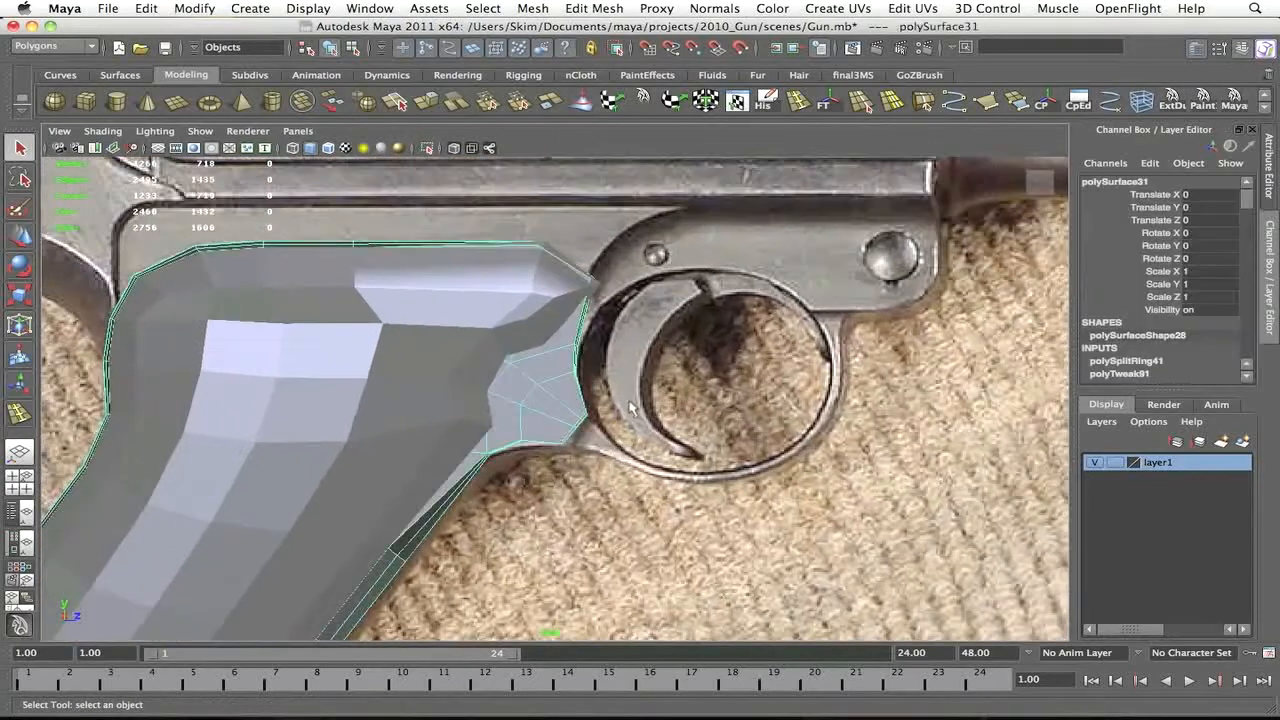
{"action": "key", "text": "shift+i"}
{"action": "scroll", "coordinate": [560, 335], "scroll_direction": "down", "scroll_amount": 3}
{"action": "key", "text": "space"}
Insert a supporting edge loop along the frame's rim, check it smoothed and show all parts again in the side view
{"action": "left_click_drag", "start_coordinate": [637, 390], "coordinate": [505, 370]}
{"action": "scroll", "coordinate": [603, 349], "scroll_direction": "up", "scroll_amount": 4}
{"action": "left_click", "coordinate": [797, 101]}
{"action": "left_click_drag", "start_coordinate": [455, 451], "coordinate": [437, 453]}
{"action": "left_click_drag", "start_coordinate": [615, 448], "coordinate": [456, 435], "text": "alt"}
{"action": "key", "text": "q"}
{"action": "key", "text": "F8"}
{"action": "key", "text": "3"}
{"action": "left_click", "coordinate": [585, 395]}
{"action": "left_click_drag", "start_coordinate": [590, 395], "coordinate": [760, 372], "text": "alt"}
{"action": "key", "text": "space"}
{"action": "left_click", "coordinate": [427, 148]}
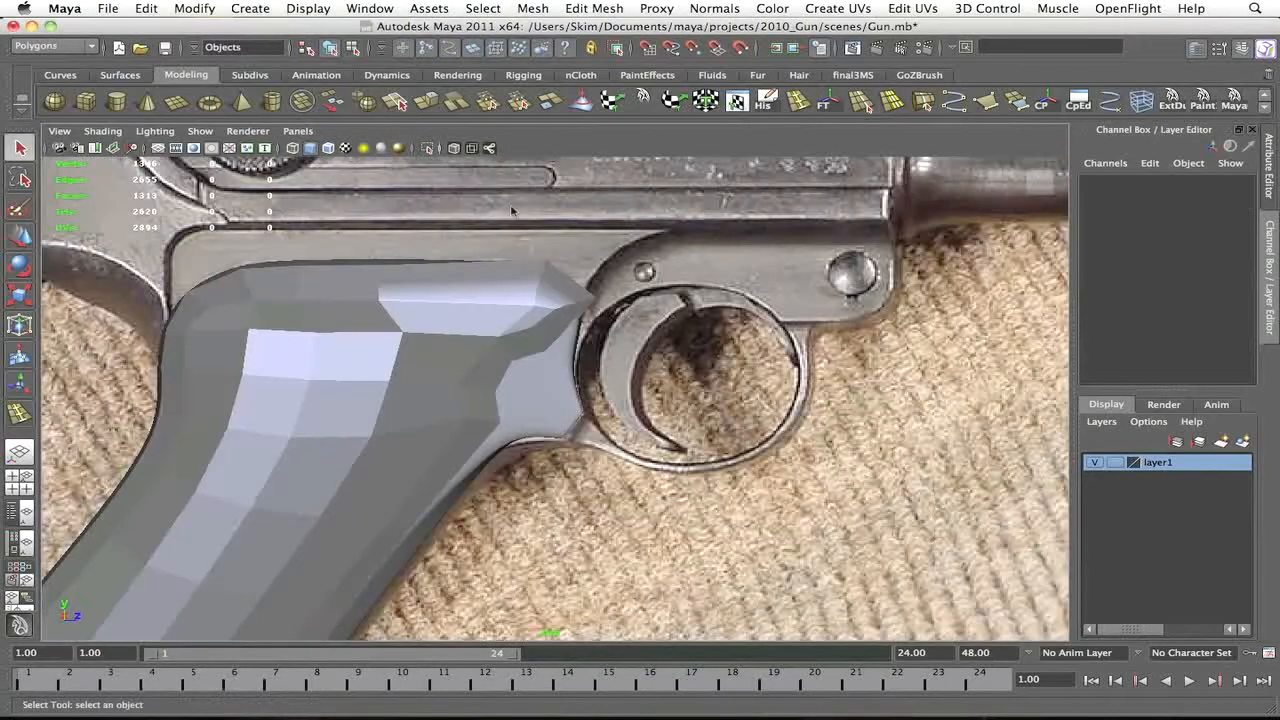
Show the grip frame in wireframe and adjust its front-edge vertices beside the trigger guard to the photo's outline
{"action": "left_click", "coordinate": [548, 377]}
{"action": "scroll", "coordinate": [590, 357], "scroll_direction": "up", "scroll_amount": 4}
{"action": "key", "text": "4"}
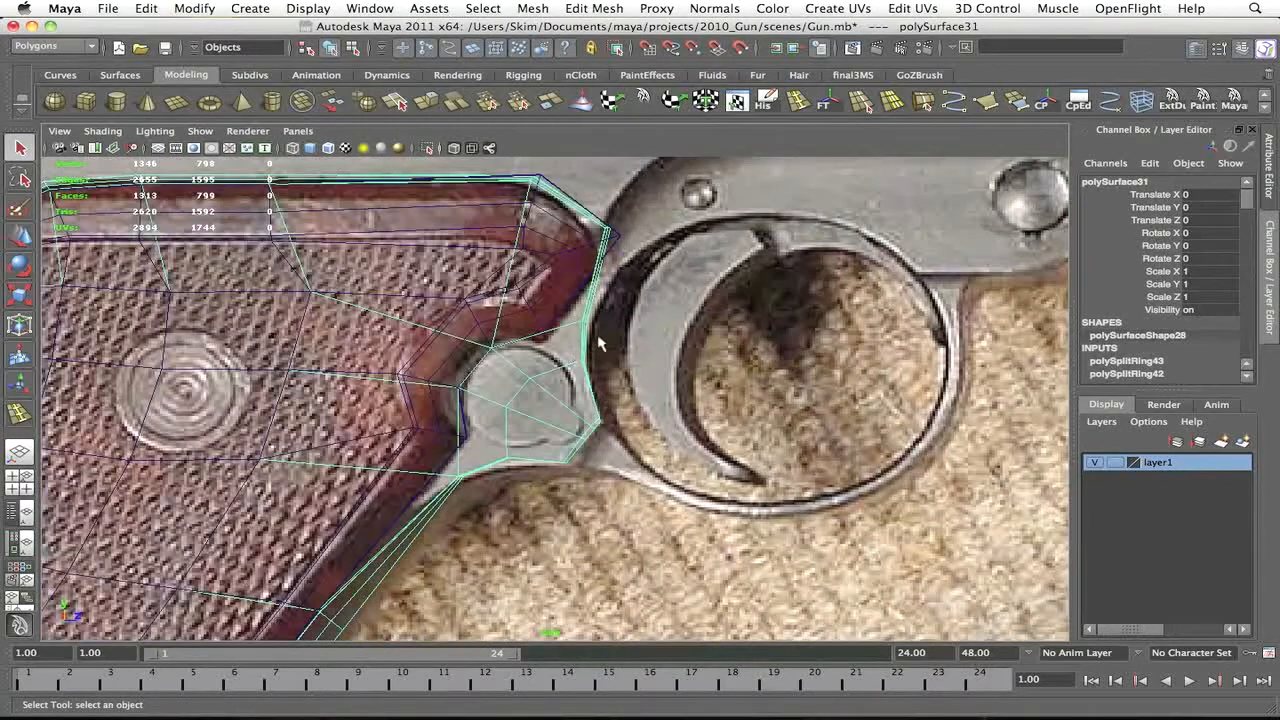
{"action": "middle_click_drag", "start_coordinate": [597, 340], "coordinate": [602, 376], "text": "alt"}
{"action": "right_click_drag", "start_coordinate": [600, 345], "coordinate": [563, 340]}
{"action": "left_click_drag", "start_coordinate": [570, 342], "coordinate": [608, 378]}
{"action": "key", "text": "w"}
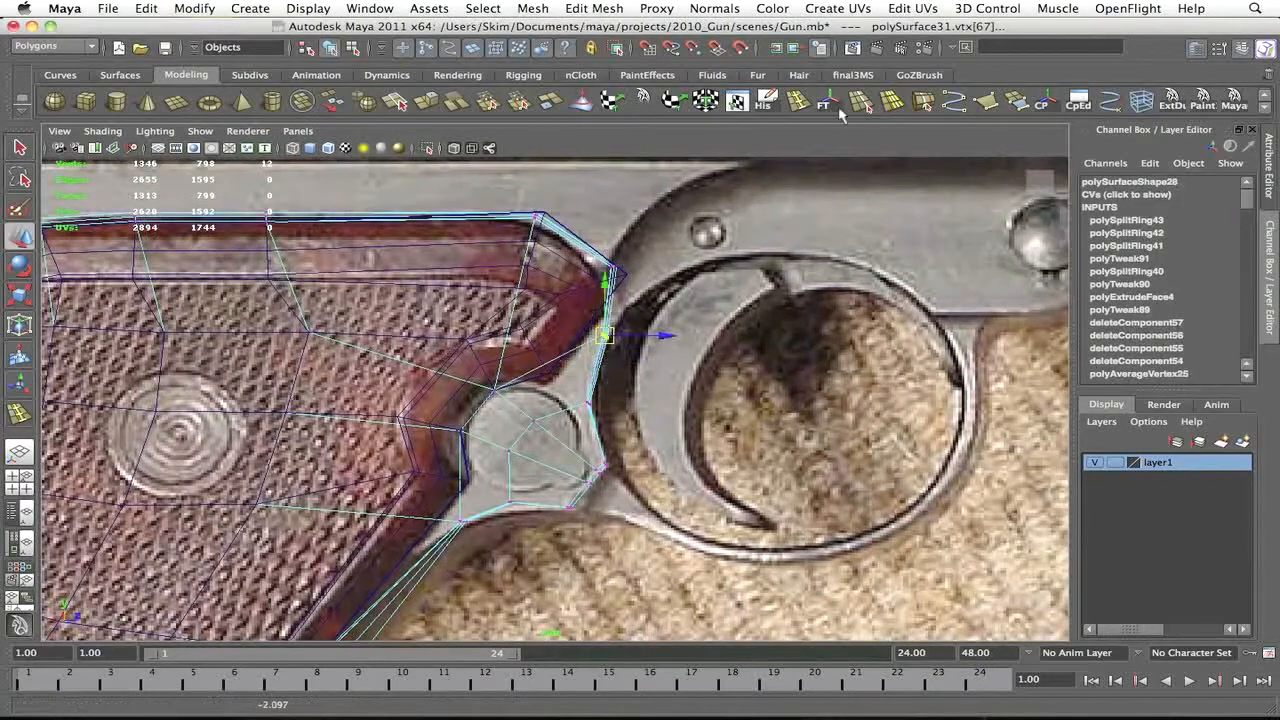
Insert two edge loops across the frame's front edge, above and beside the round pin next to the trigger guard
{"action": "left_click", "coordinate": [864, 104]}
{"action": "left_click_drag", "start_coordinate": [605, 340], "coordinate": [600, 362]}
{"action": "left_click", "coordinate": [594, 410]}
{"action": "key", "text": "q"}
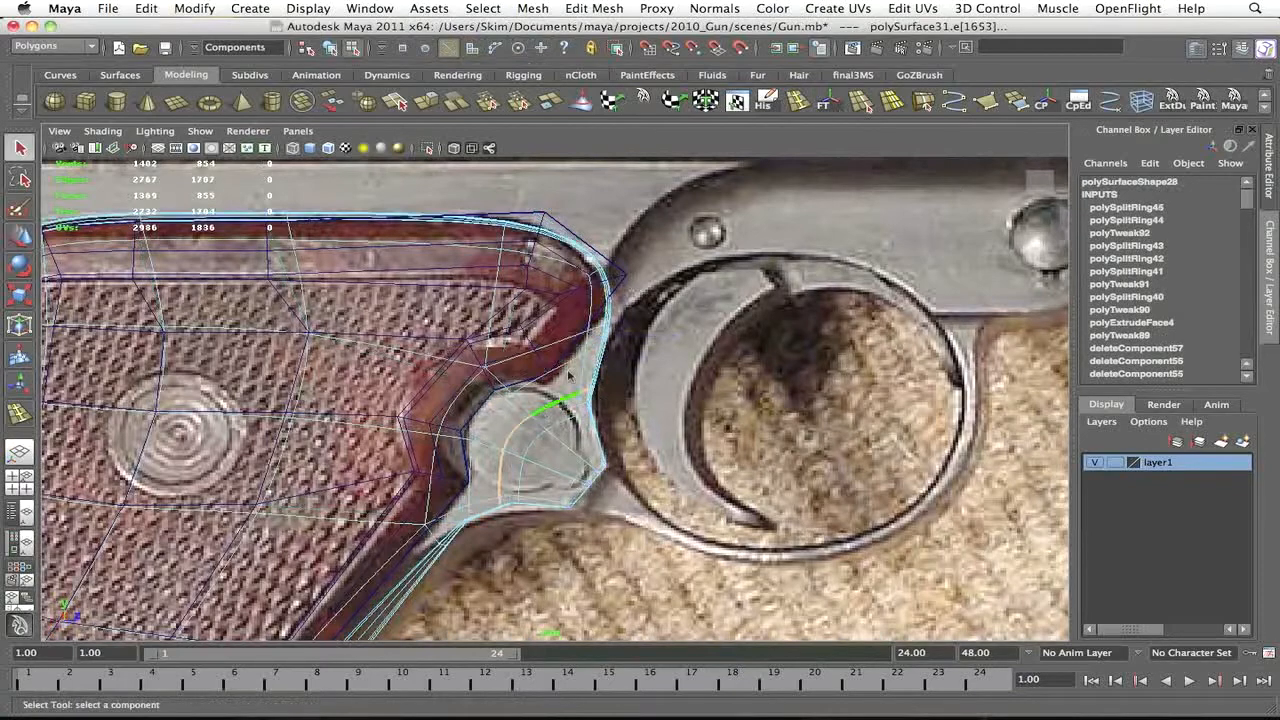
Inspect the smoothed, shaded frame and its front extrusion against the side-view photo and from several angles
{"action": "right_click_drag", "start_coordinate": [563, 403], "coordinate": [632, 345]}
{"action": "left_click", "coordinate": [656, 316]}
{"action": "key", "text": "5"}
{"action": "left_click", "coordinate": [549, 382]}
{"action": "left_click_drag", "start_coordinate": [655, 298], "coordinate": [656, 292]}
{"action": "left_click", "coordinate": [837, 577]}
{"action": "left_click_drag", "start_coordinate": [837, 577], "coordinate": [448, 532], "text": "alt"}
{"action": "left_click", "coordinate": [660, 450]}
{"action": "left_click", "coordinate": [738, 430]}
{"action": "left_click_drag", "start_coordinate": [738, 430], "coordinate": [950, 452], "text": "alt"}
{"action": "left_click", "coordinate": [548, 430]}
{"action": "key", "text": "e"}
{"action": "left_click", "coordinate": [729, 500]}
{"action": "left_click_drag", "start_coordinate": [729, 500], "coordinate": [976, 502], "text": "alt"}
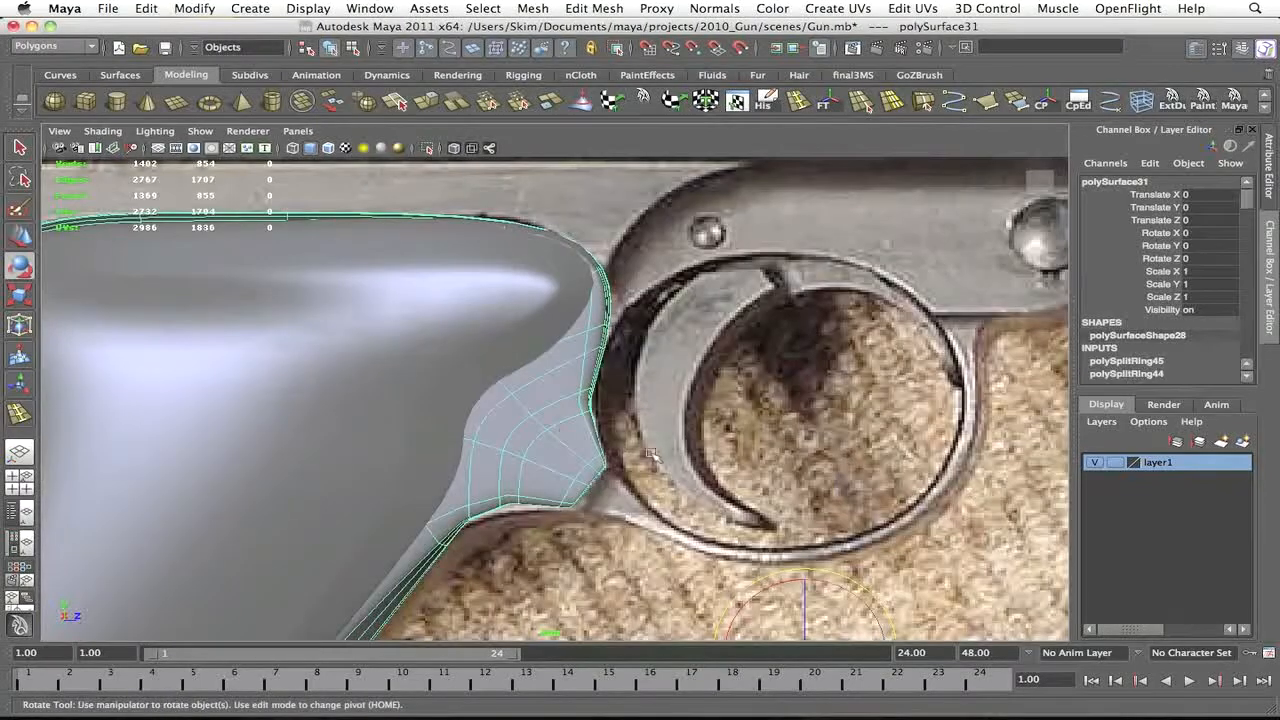
Select the end faces of the frame's front extrusion in wireframe, where it meets the trigger guard's base
{"action": "middle_click_drag", "start_coordinate": [640, 420], "coordinate": [458, 487], "text": "alt"}
{"action": "scroll", "coordinate": [670, 415], "scroll_direction": "up", "scroll_amount": 3}
{"action": "key", "text": "q"}
{"action": "left_click", "coordinate": [637, 414]}
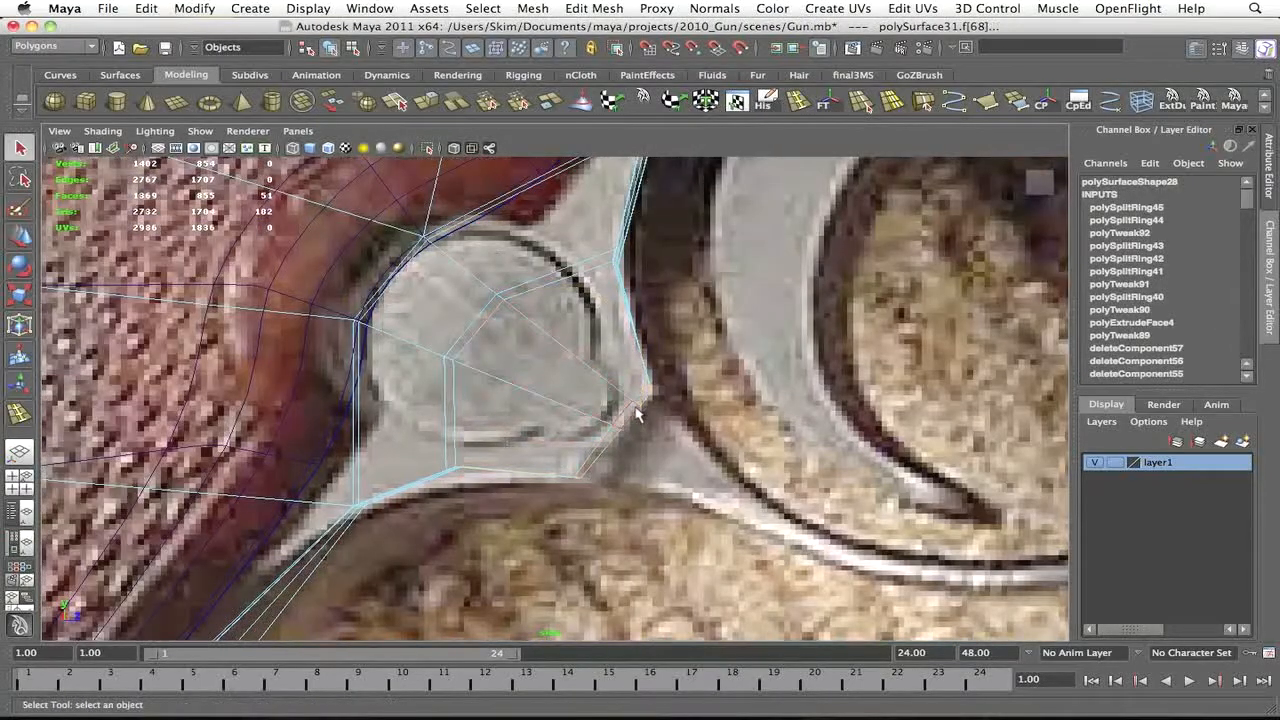
{"action": "key", "text": "z"}
{"action": "middle_click_drag", "start_coordinate": [760, 474], "coordinate": [614, 429], "text": "alt"}
{"action": "scroll", "coordinate": [614, 429], "scroll_direction": "down", "scroll_amount": 5}
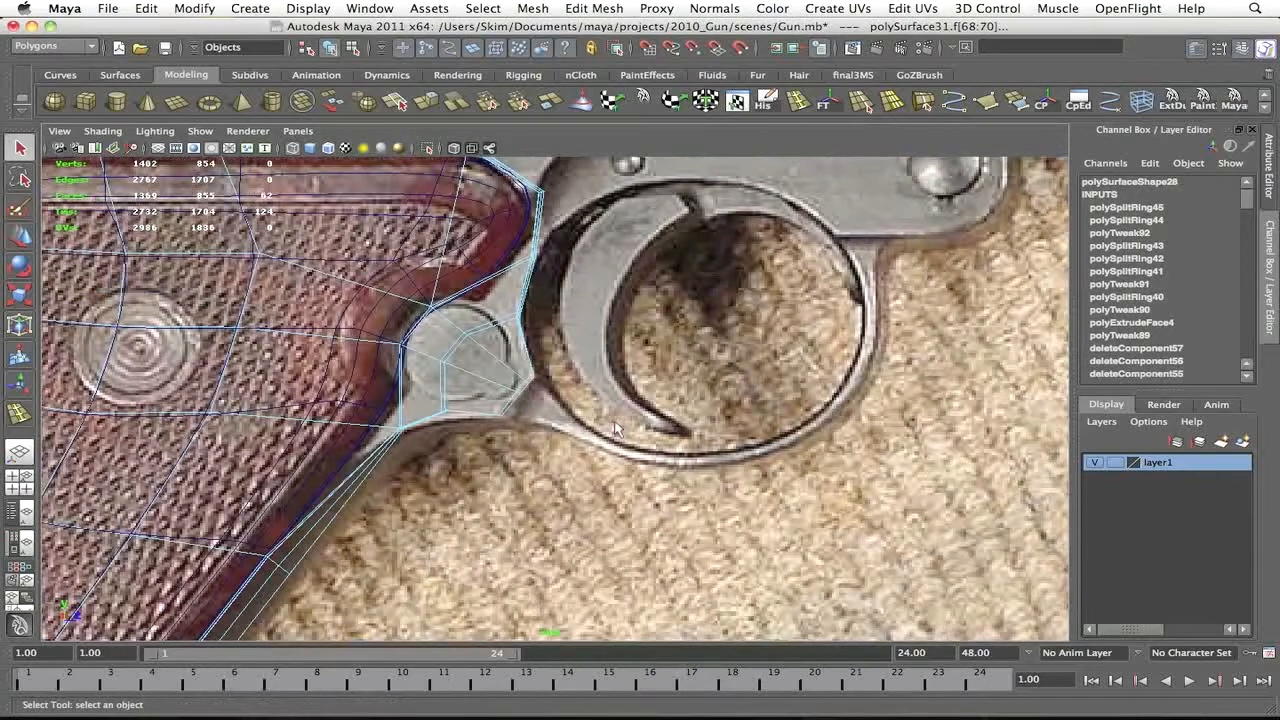
{"action": "key", "text": "ctrl+e"}
{"action": "key", "text": "z"}
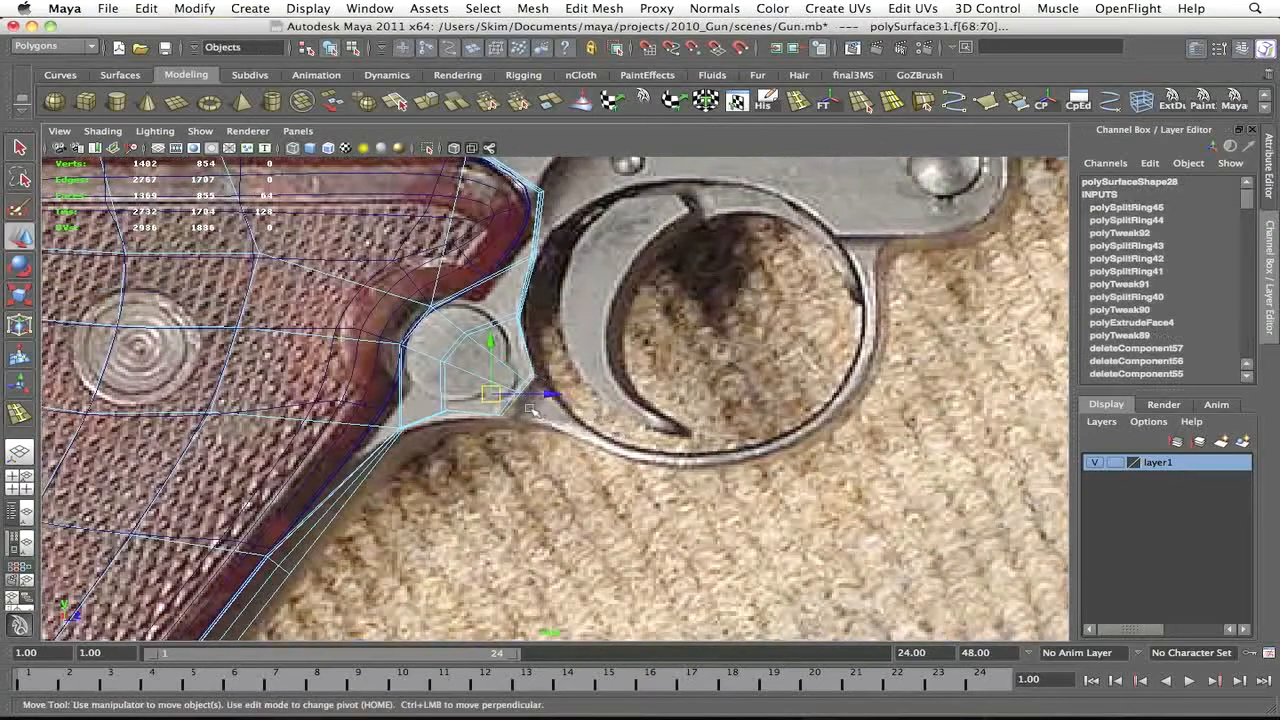
{"action": "key", "text": "ctrl+e"}
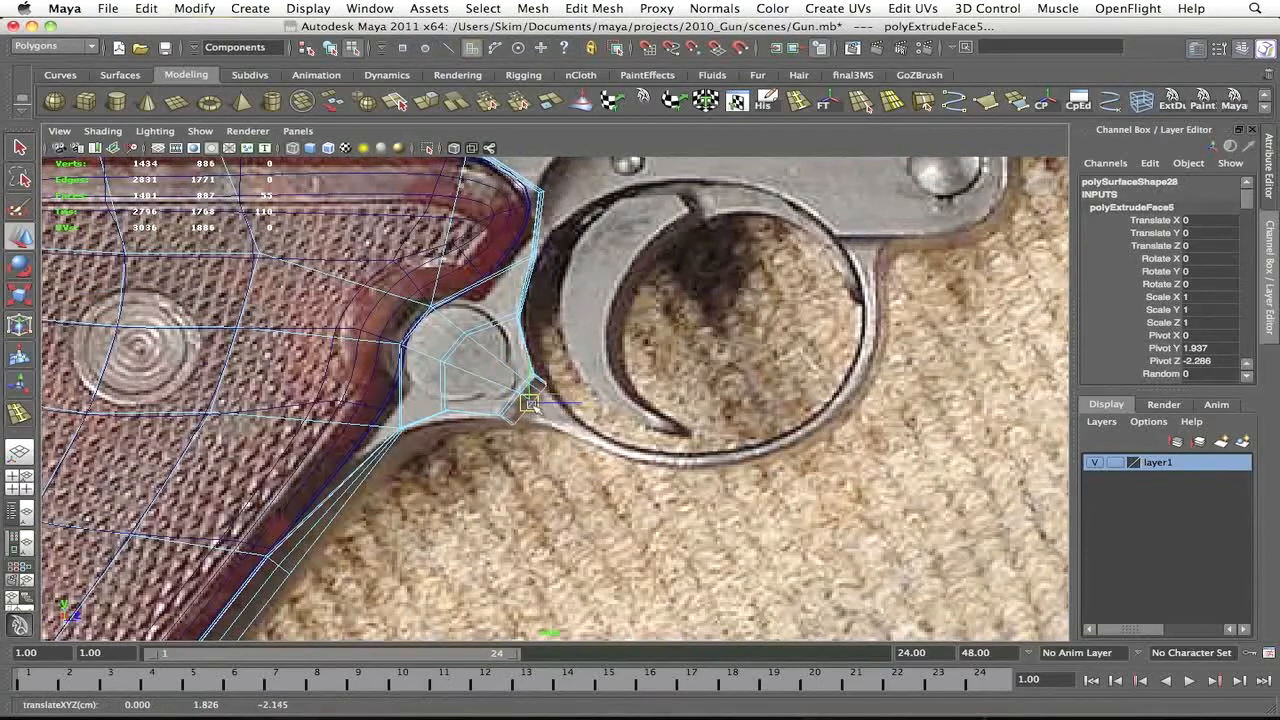
{"action": "key", "text": "r"}
{"action": "scroll", "coordinate": [525, 342], "scroll_direction": "up", "scroll_amount": 2}
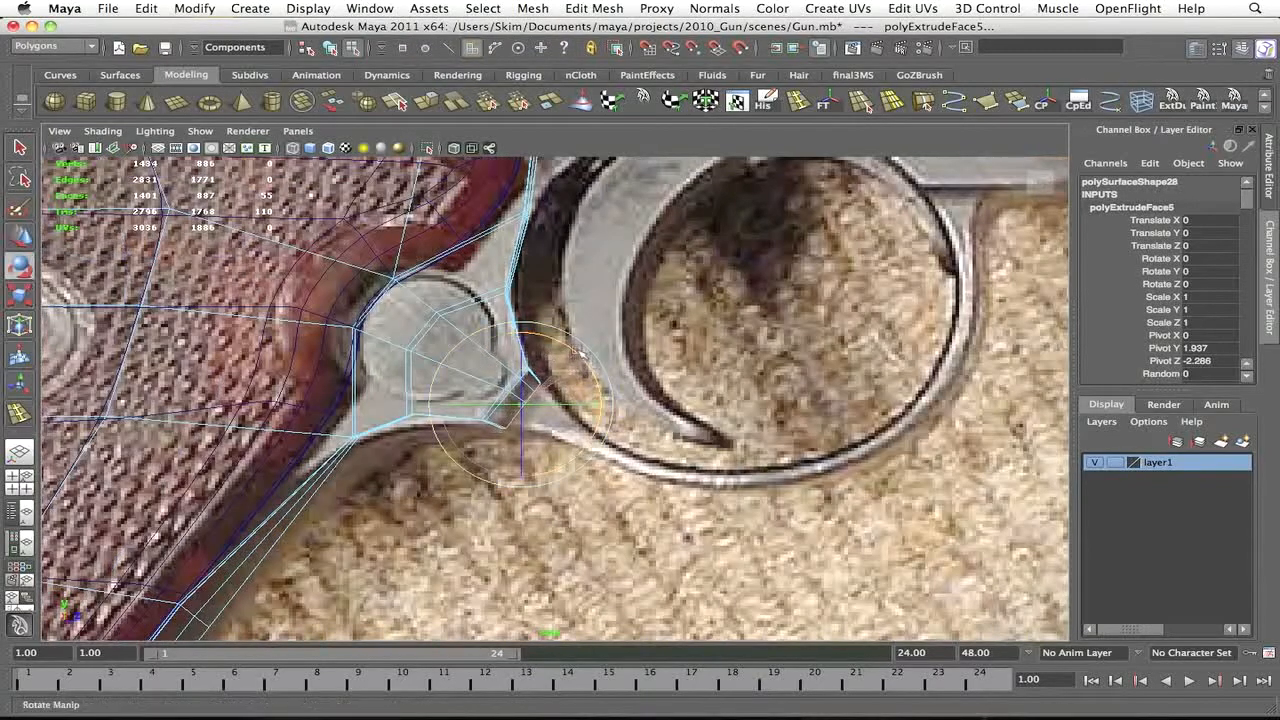
{"action": "key", "text": "space"}
{"action": "key", "text": "space"}
{"action": "mouse_move", "coordinate": [678, 407]}
{"action": "left_mouse_down", "text": "alt"}
{"action": "mouse_move", "coordinate": [703, 443]}
{"action": "mouse_move", "coordinate": [640, 434]}
{"action": "mouse_move", "coordinate": [734, 437]}
{"action": "mouse_move", "coordinate": [660, 450]}
{"action": "left_mouse_up", "text": "alt"}
{"action": "key", "text": "f"}
{"action": "key", "text": "5"}
{"action": "key", "text": "z"}
{"action": "key", "text": "z"}
{"action": "key", "text": "z"}
{"action": "key", "text": "z"}
{"action": "key", "text": "z"}
{"action": "key", "text": "q"}
{"action": "key", "text": "z"}
Extrude the front end faces of the grip frame toward the trigger guard, scaling and rotating the new end to follow the photo
{"action": "left_click_drag", "start_coordinate": [542, 298], "coordinate": [590, 330], "text": "alt"}
{"action": "key", "text": "space"}
{"action": "left_click_drag", "start_coordinate": [655, 393], "coordinate": [771, 406]}
{"action": "key", "text": "t"}
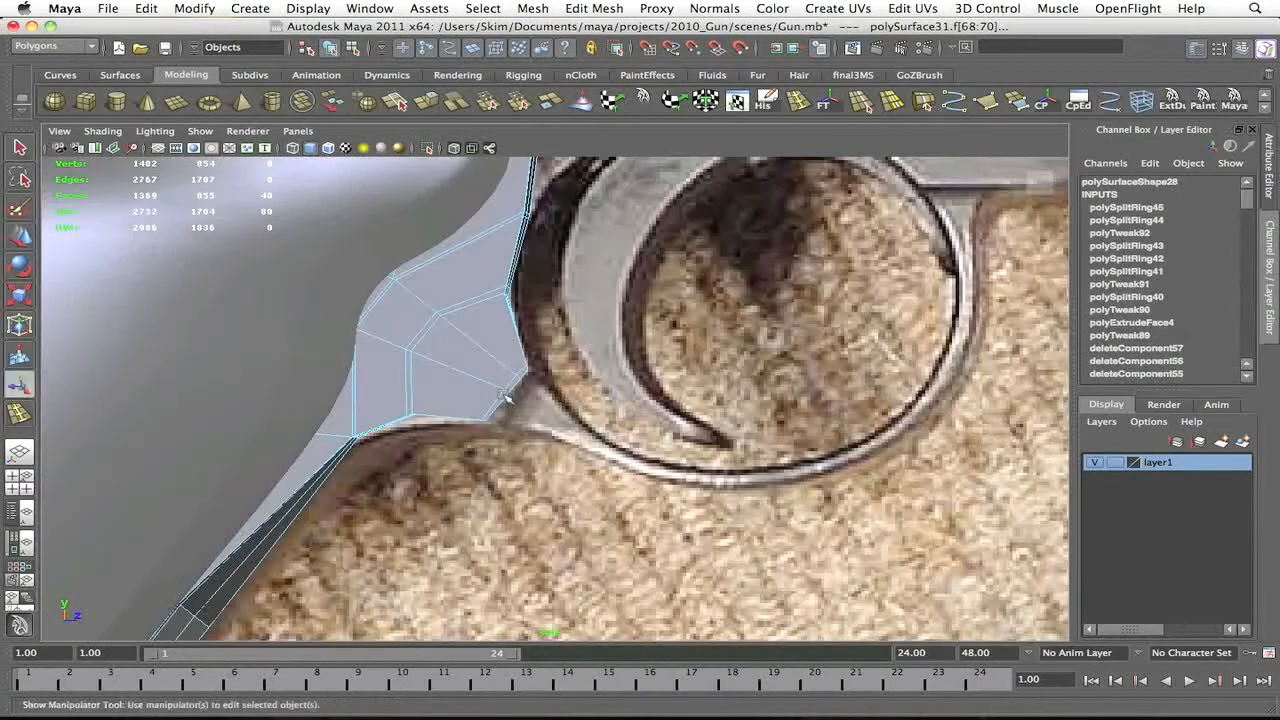
{"action": "key", "text": "g"}
{"action": "key", "text": "z"}
{"action": "key", "text": "w"}
{"action": "key", "text": "4"}
{"action": "scroll", "coordinate": [512, 400], "scroll_direction": "up", "scroll_amount": 2}
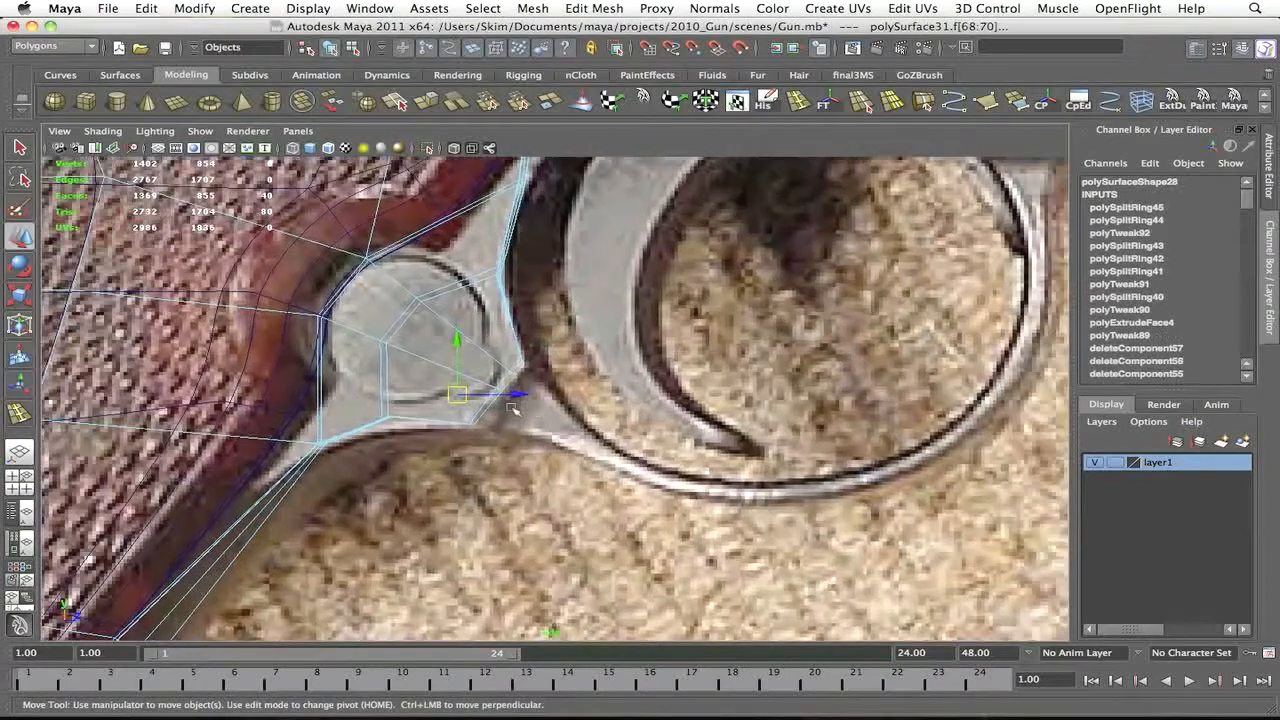
{"action": "scroll", "coordinate": [512, 408], "scroll_direction": "up", "scroll_amount": 2}
{"action": "left_click_drag", "start_coordinate": [395, 375], "coordinate": [443, 460], "text": "ctrl"}
{"action": "key", "text": "g"}
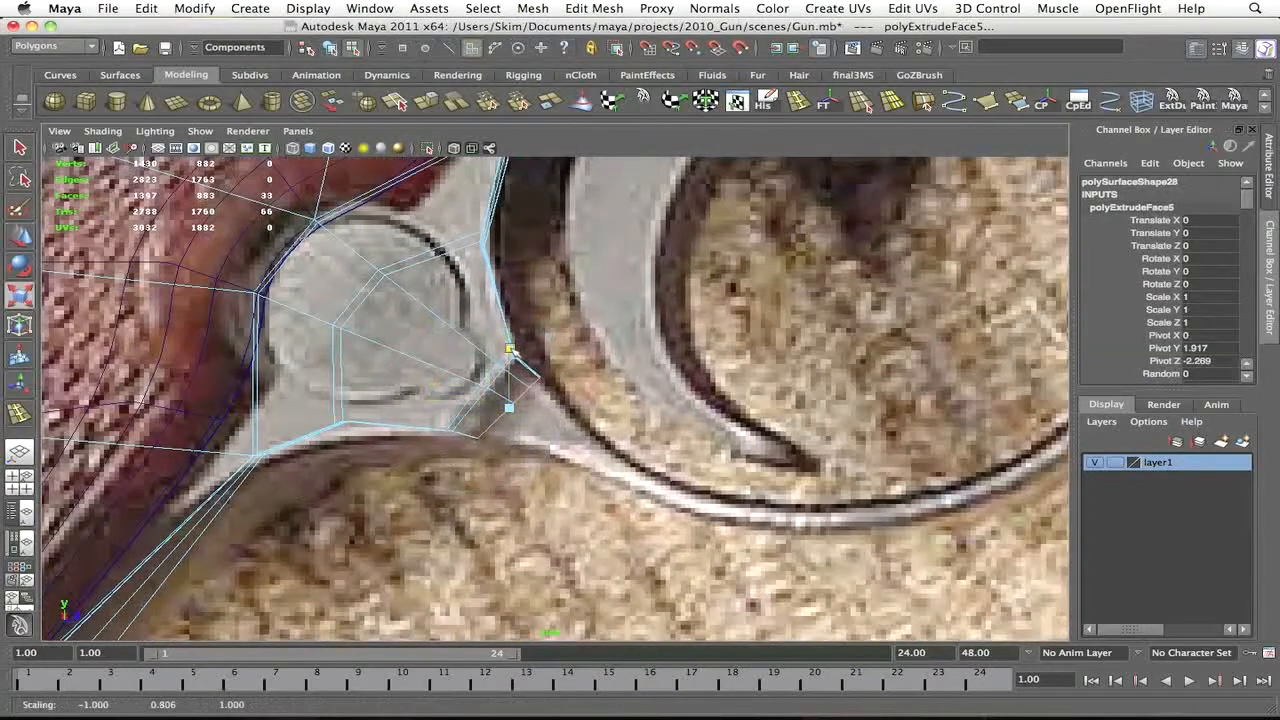
{"action": "key", "text": "w"}
{"action": "scroll", "coordinate": [541, 373], "scroll_direction": "down", "scroll_amount": 5}
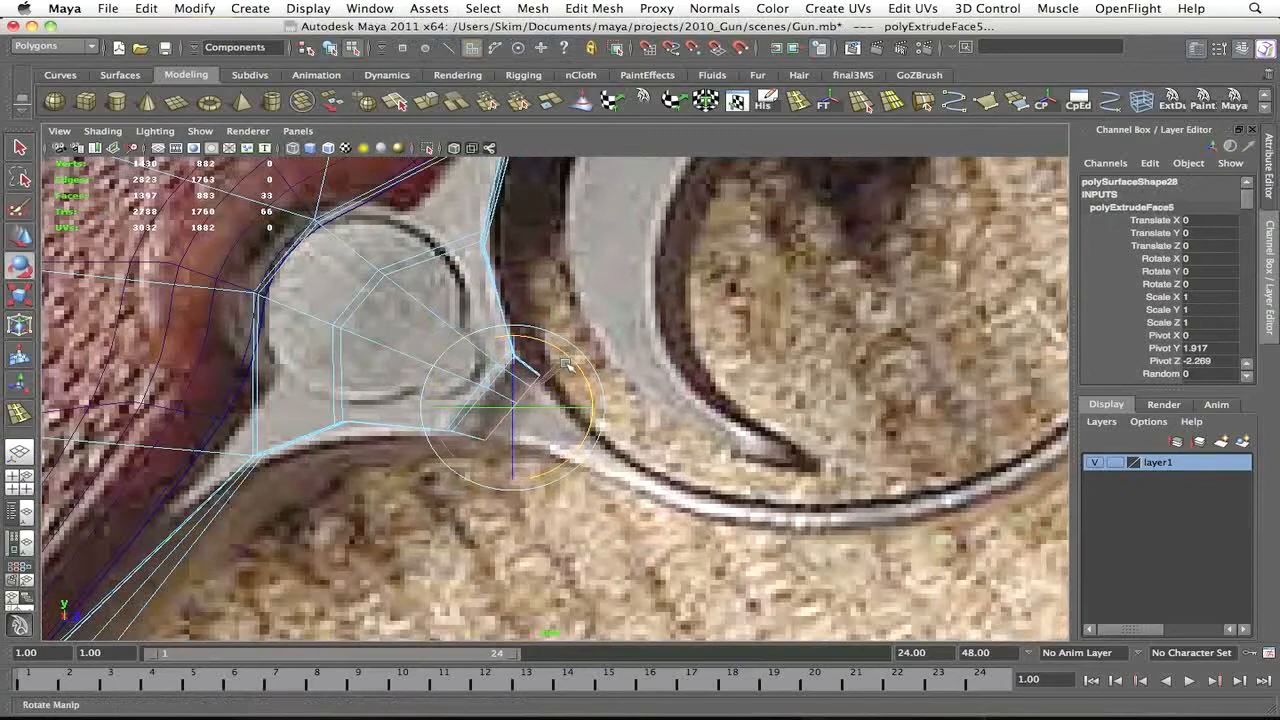
Insert an edge loop near the base of the new front extrusion
{"action": "key", "text": "5"}
{"action": "mouse_move", "coordinate": [694, 374]}
{"action": "left_mouse_down", "text": "alt"}
{"action": "mouse_move", "coordinate": [709, 349]}
{"action": "mouse_move", "coordinate": [639, 446]}
{"action": "mouse_move", "coordinate": [687, 489]}
{"action": "mouse_move", "coordinate": [691, 476]}
{"action": "left_mouse_up", "text": "alt"}
{"action": "left_click", "coordinate": [691, 476]}
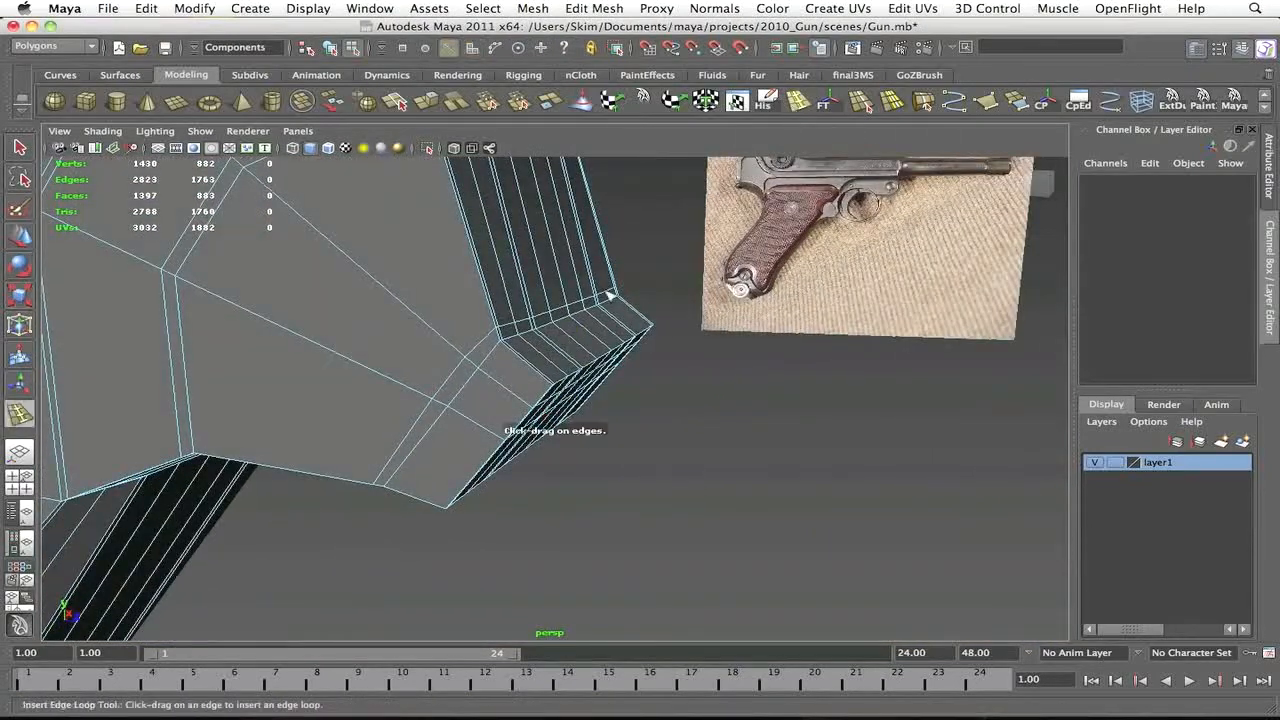
{"action": "left_click", "coordinate": [512, 350]}
Select the face ring around the newly extruded section of the grip frame
{"action": "key", "text": "q"}
{"action": "left_click", "coordinate": [510, 378]}
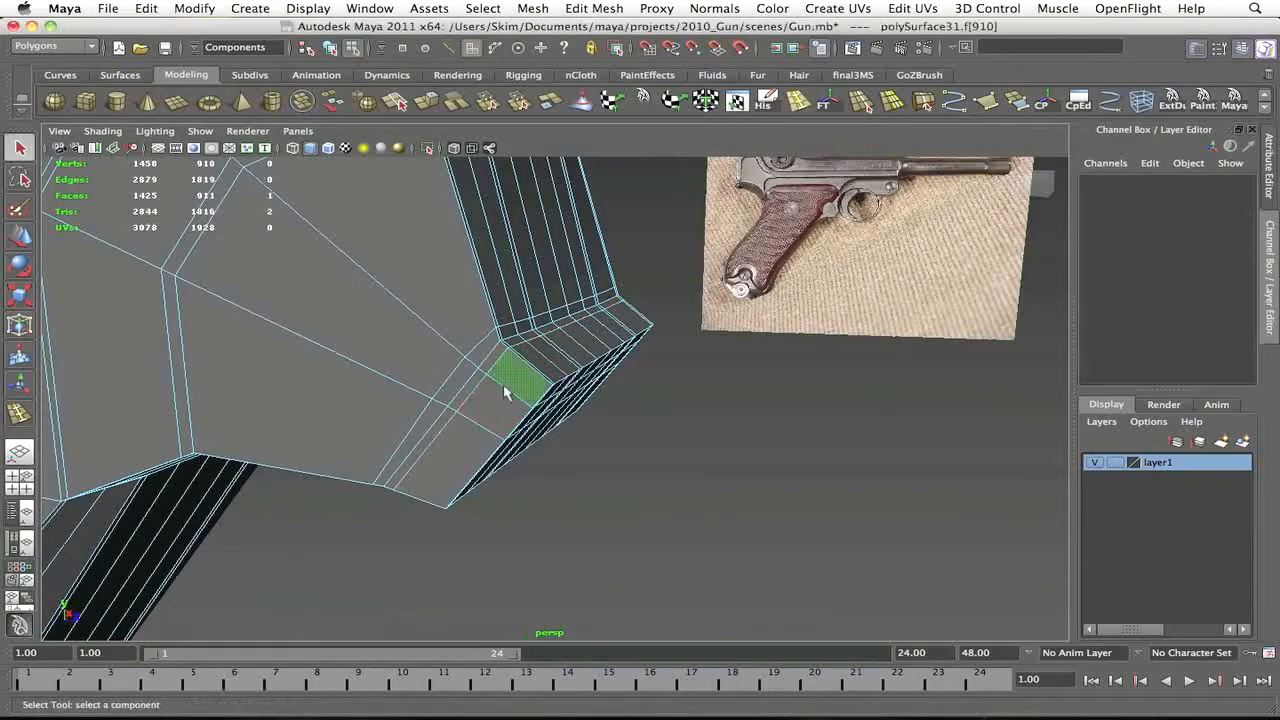
{"action": "double_click", "coordinate": [500, 400], "text": "shift"}
{"action": "left_click_drag", "start_coordinate": [500, 400], "coordinate": [617, 384], "text": "alt"}
{"action": "scroll", "coordinate": [617, 384], "scroll_direction": "up", "scroll_amount": 6}
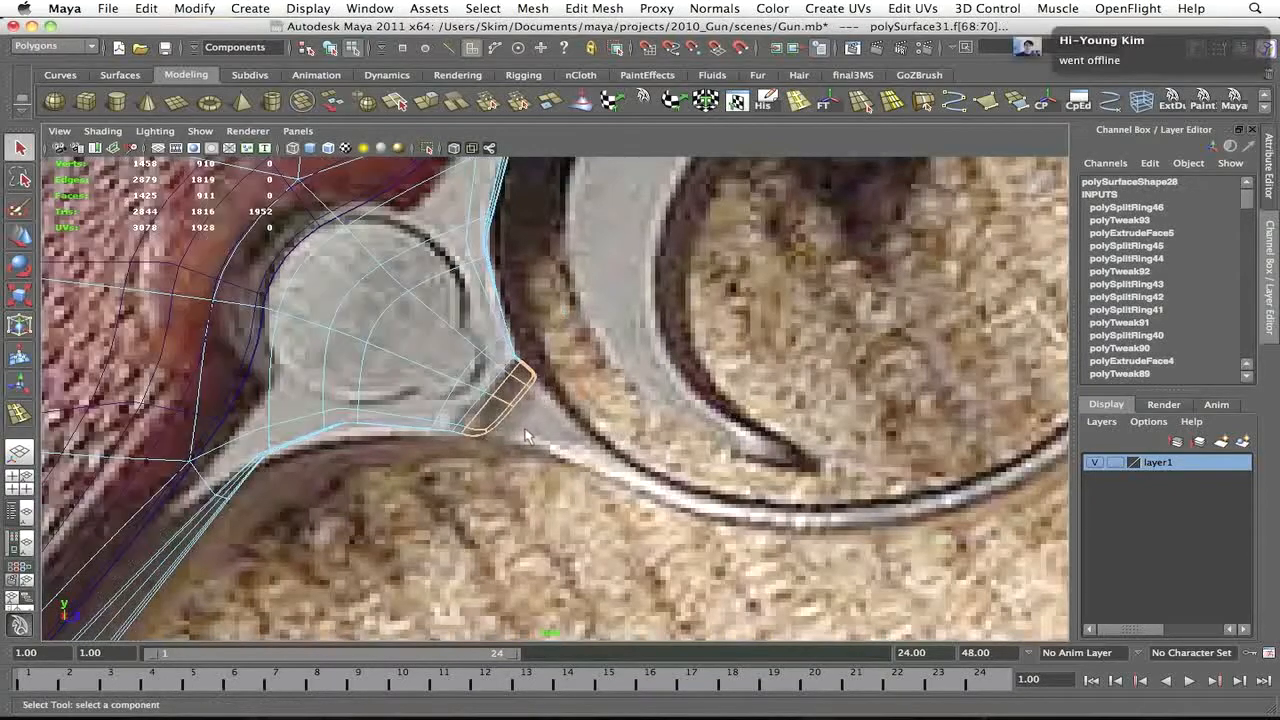
{"action": "left_click_drag", "start_coordinate": [528, 428], "coordinate": [586, 393], "text": "alt"}
{"action": "left_click", "coordinate": [798, 100]}
{"action": "left_click_drag", "start_coordinate": [468, 373], "coordinate": [483, 363]}
{"action": "key", "text": "q"}
{"action": "key", "text": "F8"}
{"action": "key", "text": "3"}
{"action": "left_click", "coordinate": [699, 246]}
{"action": "left_click_drag", "start_coordinate": [699, 246], "coordinate": [686, 380], "text": "alt"}
{"action": "key", "text": "z"}
{"action": "key", "text": "z"}
{"action": "key", "text": "z"}
{"action": "key", "text": "F8"}
Stretch the extruded end farther toward the trigger guard and scale it to match the photo
{"action": "scroll", "coordinate": [706, 436], "scroll_direction": "up", "scroll_amount": 5}
{"action": "left_click", "coordinate": [500, 398]}
{"action": "scroll", "coordinate": [510, 390], "scroll_direction": "up", "scroll_amount": 3}
{"action": "right_click_drag", "start_coordinate": [503, 380], "coordinate": [440, 380]}
{"action": "left_click_drag", "start_coordinate": [590, 342], "coordinate": [508, 466]}
{"action": "key", "text": "alt+a"}
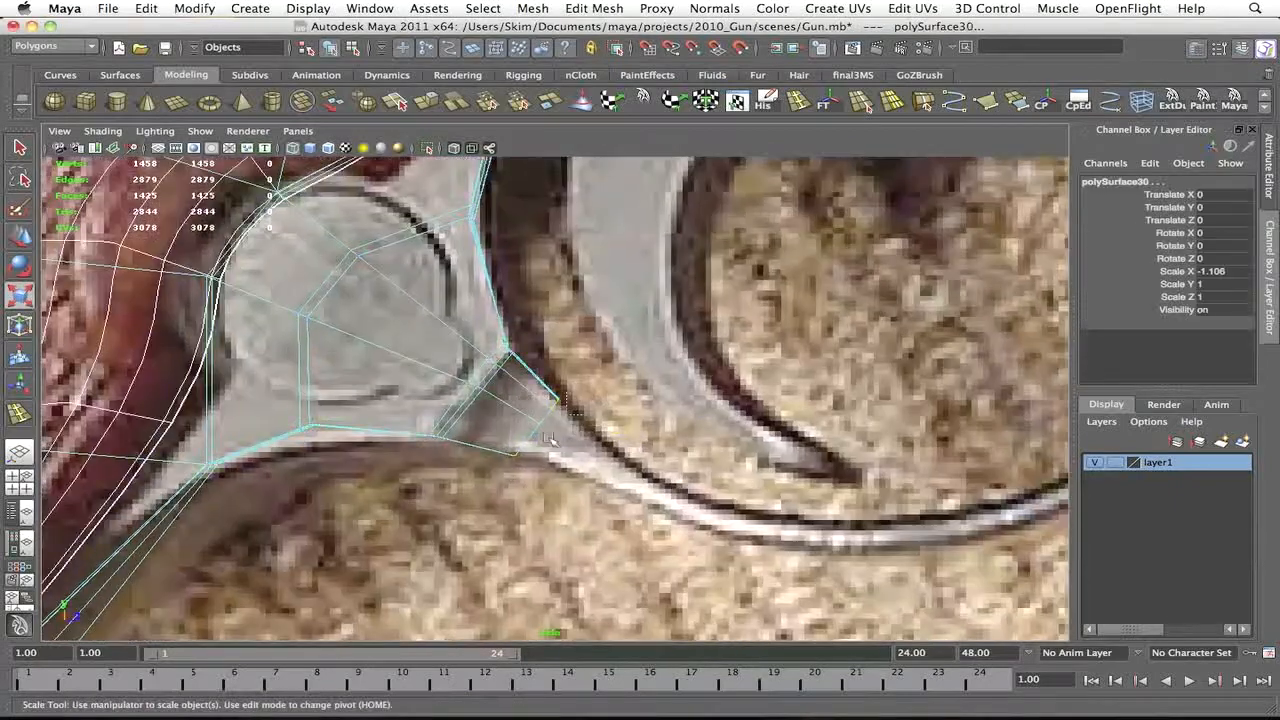
{"action": "key", "text": "F8"}
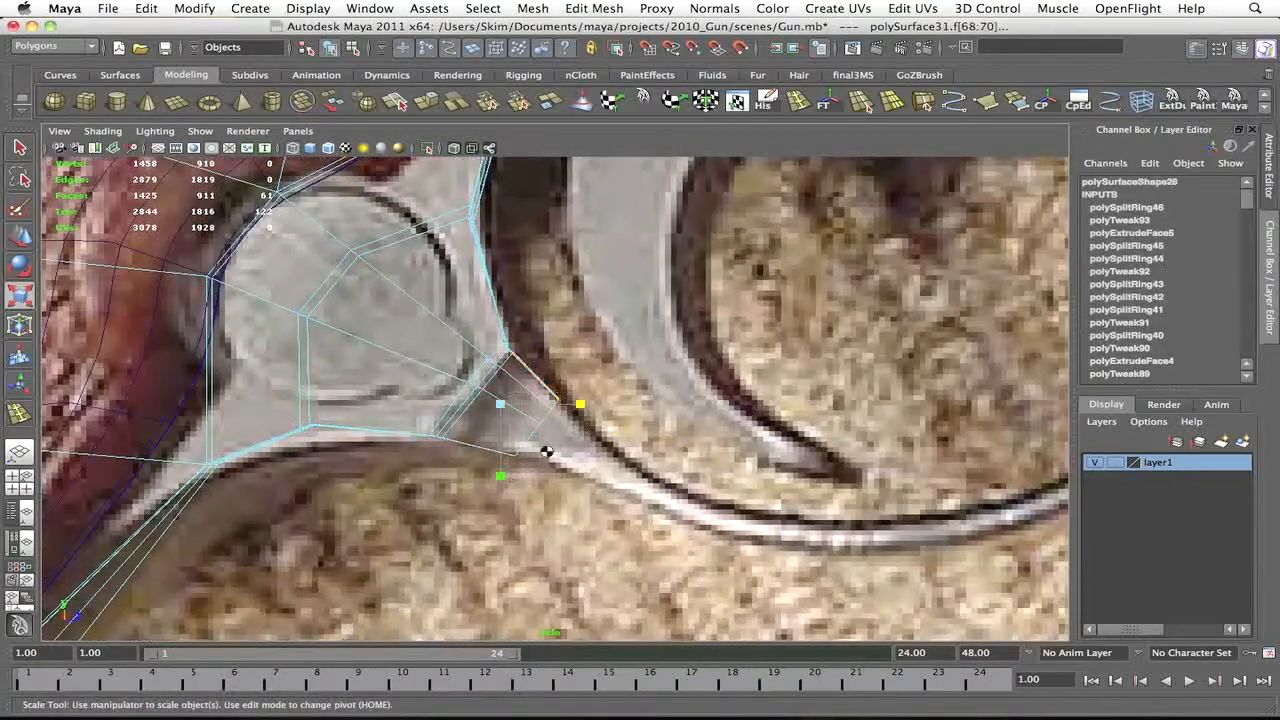
{"action": "key", "text": "ctrl+e"}
{"action": "key", "text": "ctrl+z"}
{"action": "key", "text": "ctrl+z"}
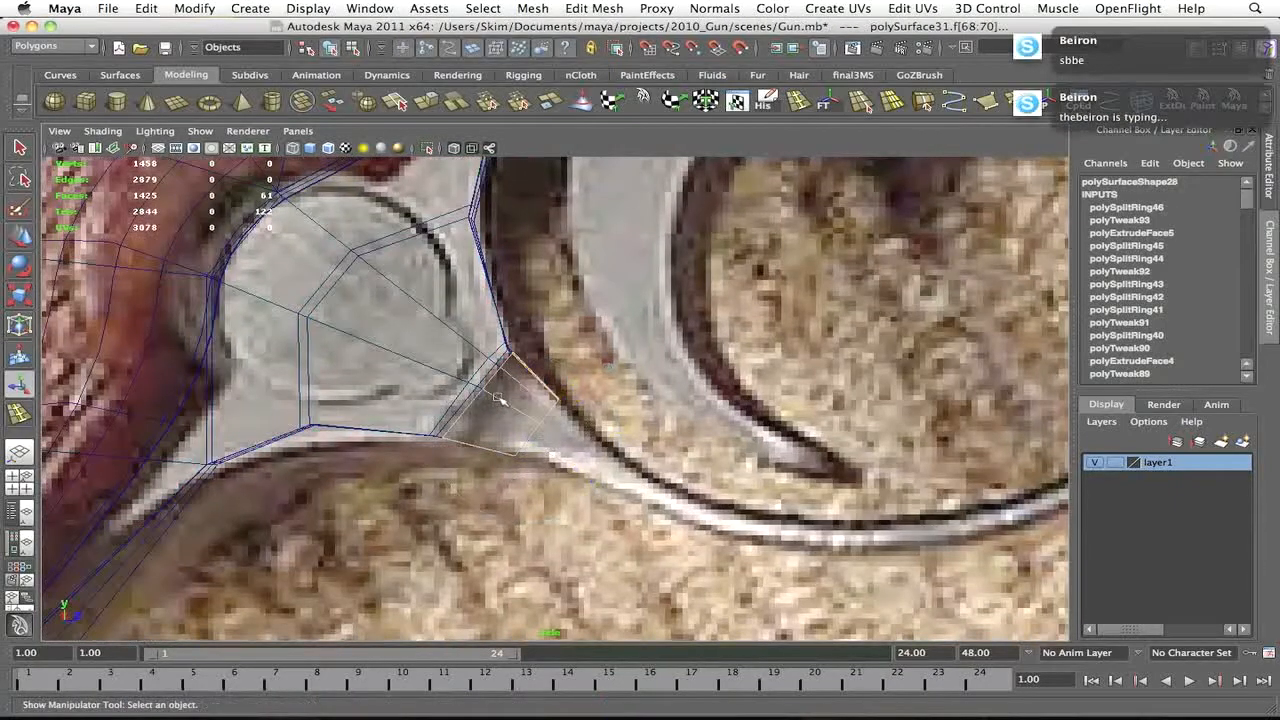
Extrude the end faces in two segments down along the rear lower curve of the trigger guard
{"action": "left_click", "coordinate": [482, 441]}
{"action": "key", "text": "ctrl+e"}
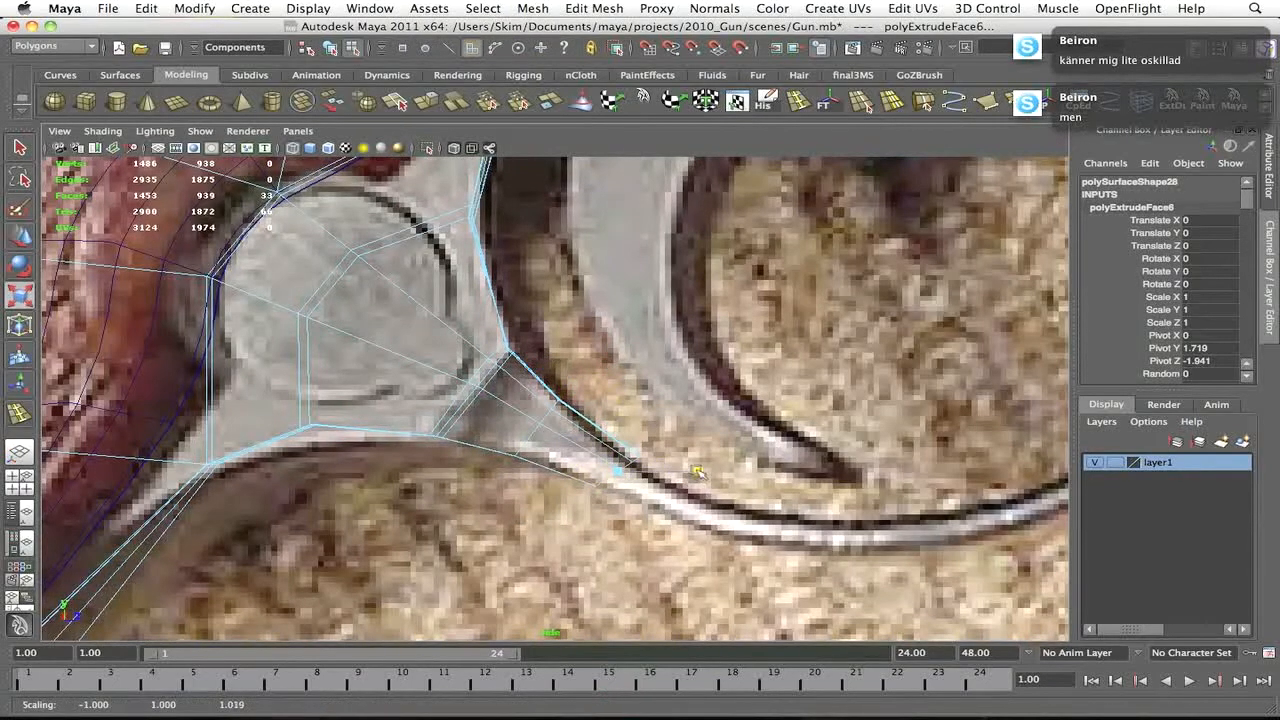
{"action": "key", "text": "w"}
{"action": "middle_click_drag", "start_coordinate": [697, 456], "coordinate": [539, 418], "text": "alt"}
{"action": "scroll", "coordinate": [539, 418], "scroll_direction": "down", "scroll_amount": 1}
{"action": "left_click_drag", "start_coordinate": [475, 425], "coordinate": [604, 477], "text": "shift"}
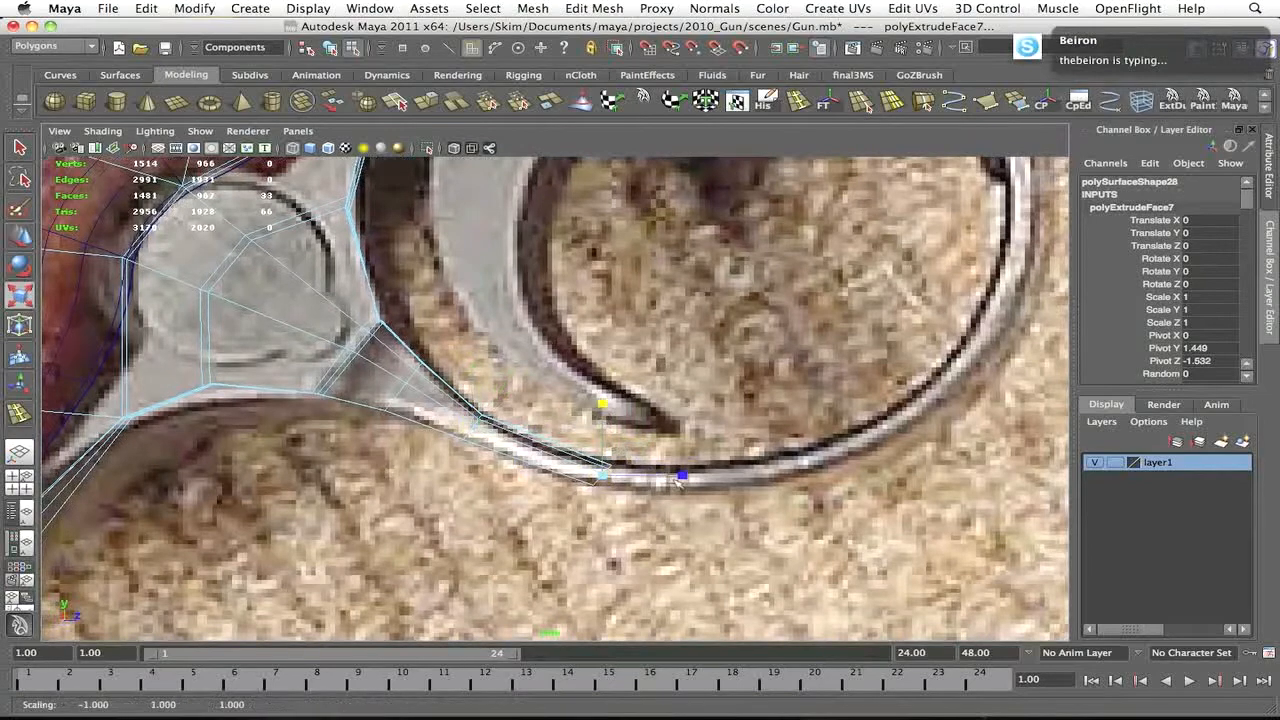
Extrude the trigger guard strip three more segments along the bottom and lower front curve, rotating each end to fit
{"action": "key", "text": "ctrl+e"}
{"action": "key", "text": "w"}
{"action": "key", "text": "ctrl+e"}
{"action": "key", "text": "e"}
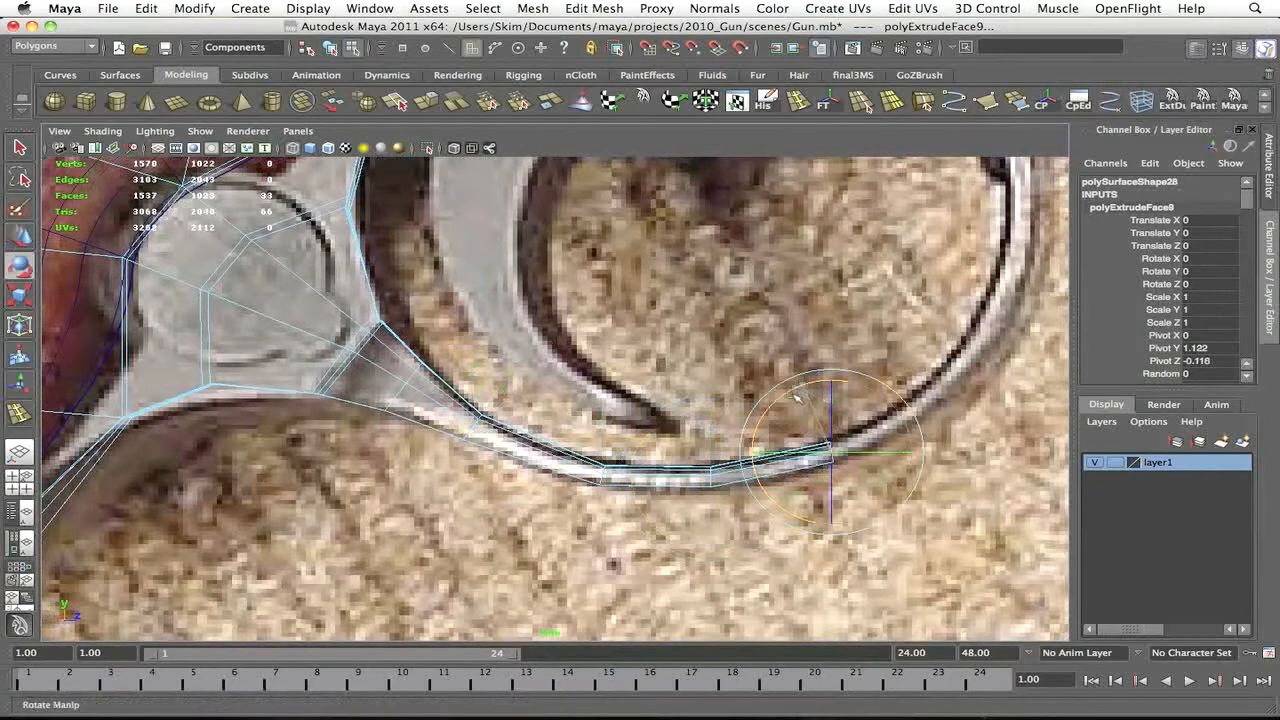
{"action": "key", "text": "ctrl+e"}
{"action": "left_click_drag", "start_coordinate": [829, 451], "coordinate": [975, 360]}
{"action": "left_click", "coordinate": [1117, 117]}
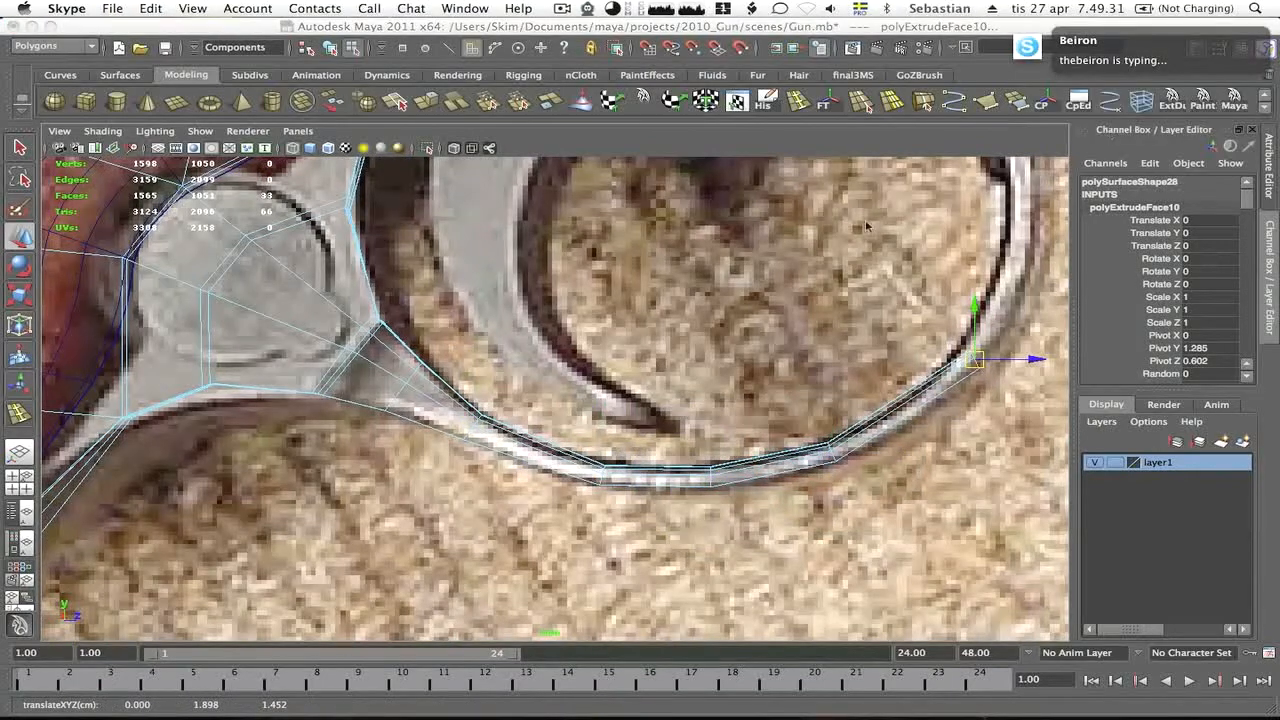
{"action": "left_click", "coordinate": [590, 311]}
{"action": "scroll", "coordinate": [590, 311], "scroll_direction": "down", "scroll_amount": 5}
{"action": "middle_click_drag", "start_coordinate": [710, 460], "coordinate": [425, 462], "text": "alt"}
{"action": "scroll", "coordinate": [425, 462], "scroll_direction": "up", "scroll_amount": 6}
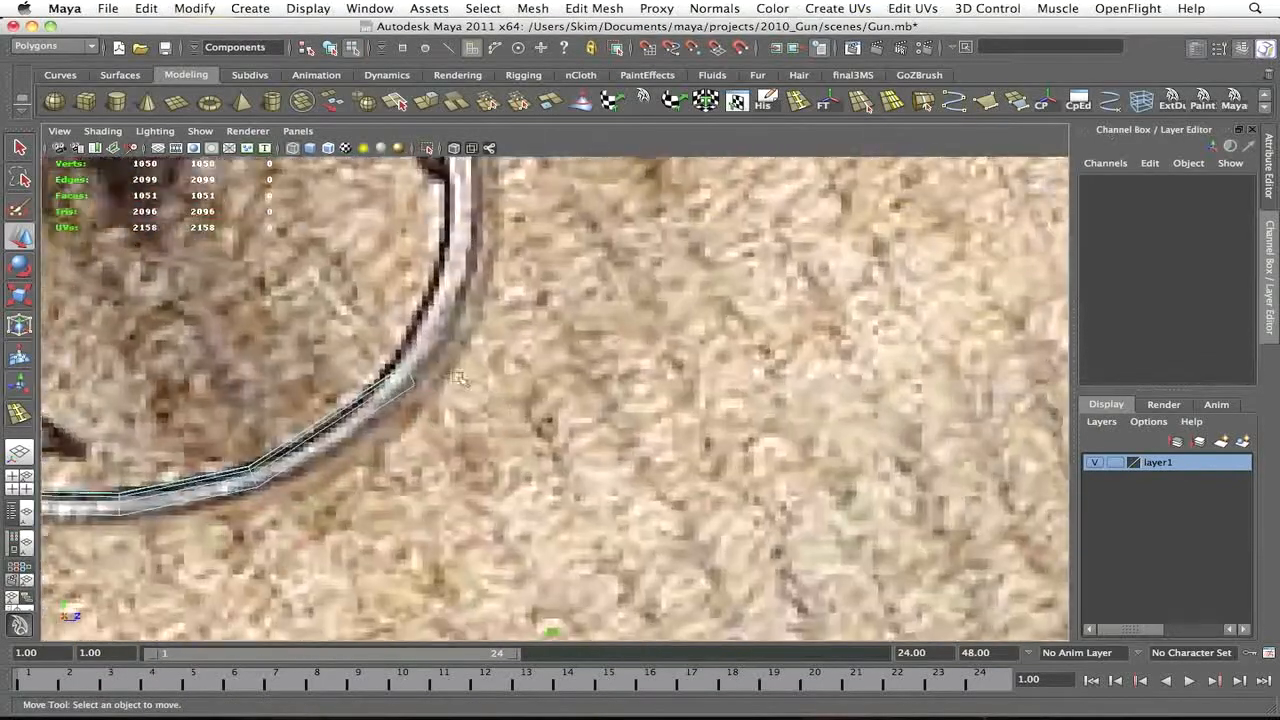
{"action": "key", "text": "z"}
Rotate the strip's end faces and extrude two more segments up the front curve of the trigger guard
{"action": "key", "text": "f"}
{"action": "key", "text": "e"}
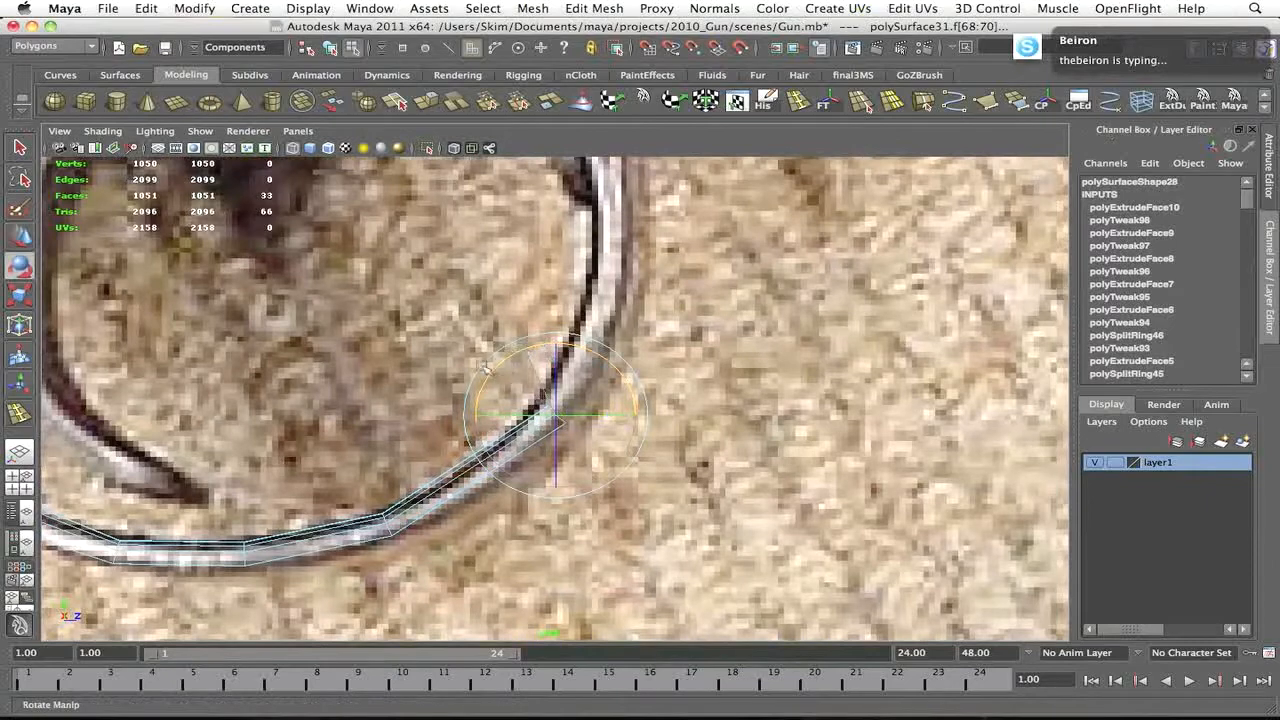
{"action": "key", "text": "w"}
{"action": "left_click_drag", "start_coordinate": [502, 363], "coordinate": [672, 318], "text": "alt"}
{"action": "key", "text": "ctrl+e"}
{"action": "key", "text": "ctrl+e"}
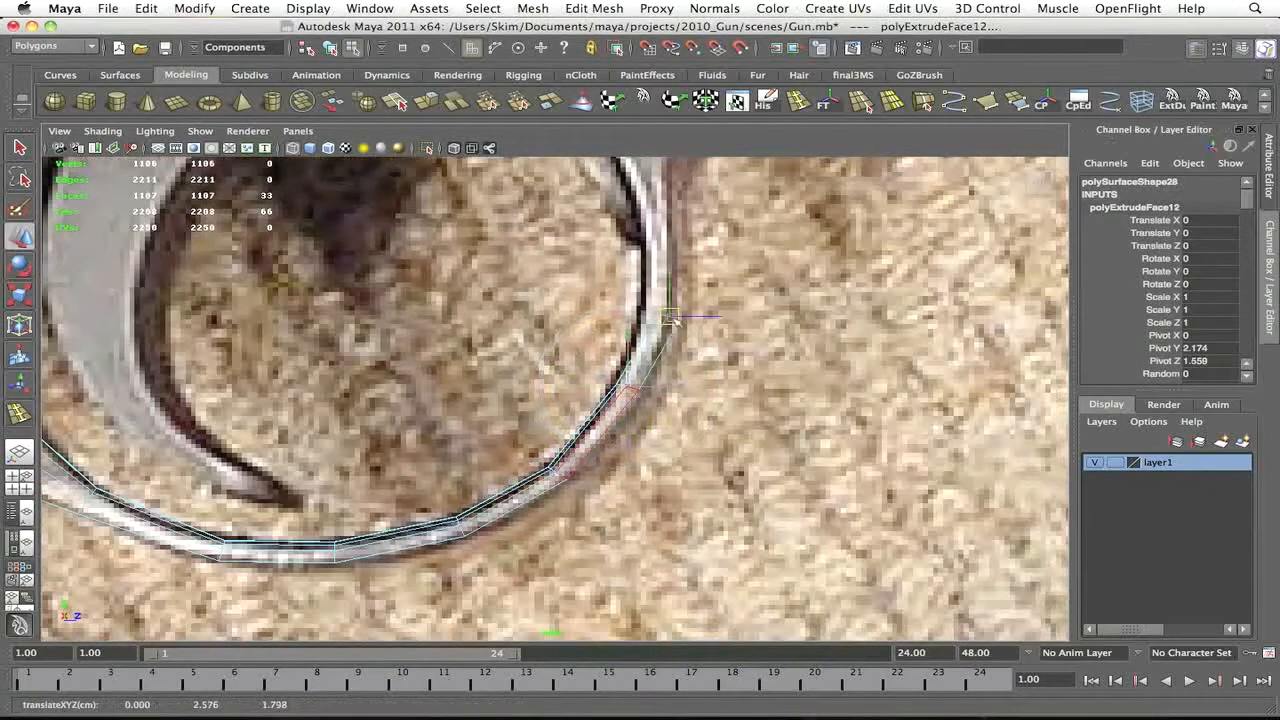
Extrude two more segments upward, straightening the end, until the strip reaches the underside of the pistol frame
{"action": "right_click_drag", "start_coordinate": [726, 320], "coordinate": [625, 354], "text": "alt"}
{"action": "middle_click_drag", "start_coordinate": [625, 354], "coordinate": [625, 448], "text": "alt"}
{"action": "key", "text": "ctrl+e"}
{"action": "key", "text": "e"}
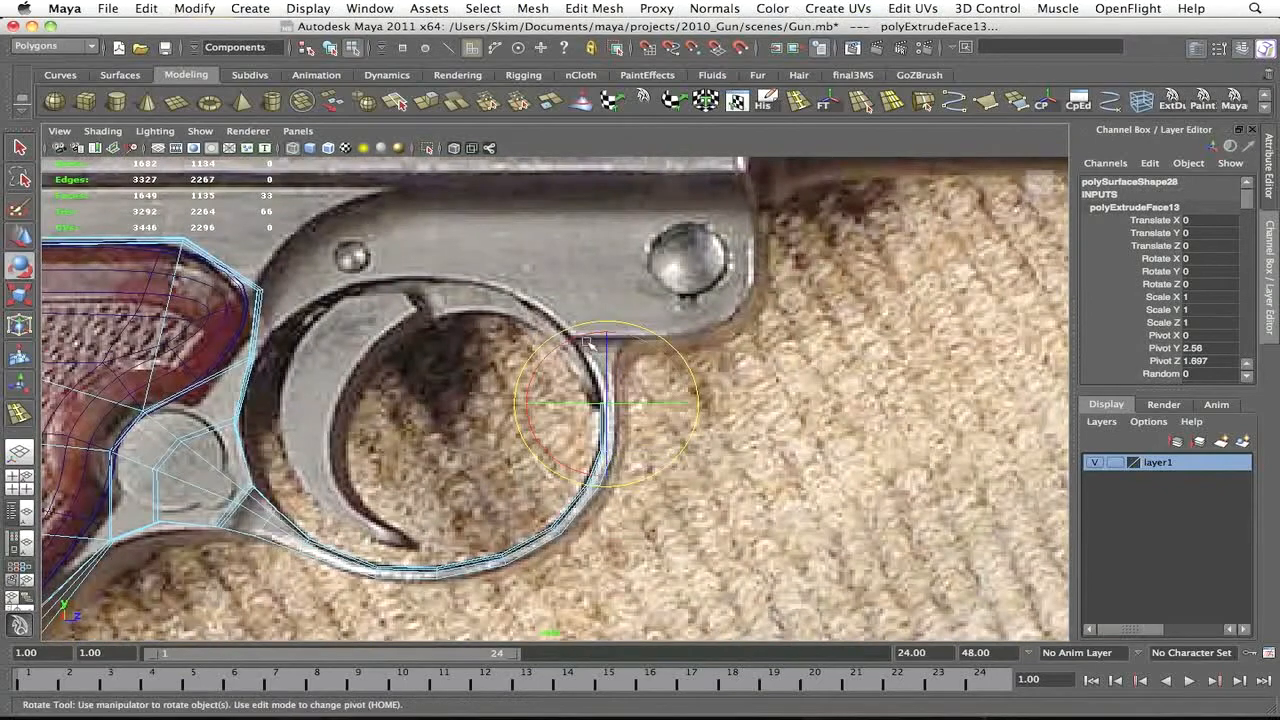
{"action": "key", "text": "ctrl+e"}
{"action": "key", "text": "w"}
{"action": "right_click_drag", "start_coordinate": [610, 303], "coordinate": [655, 392], "text": "alt"}
{"action": "middle_click_drag", "start_coordinate": [655, 392], "coordinate": [651, 440], "text": "alt"}
{"action": "right_click_drag", "start_coordinate": [640, 441], "coordinate": [656, 442], "text": "alt"}
{"action": "middle_click_drag", "start_coordinate": [656, 442], "coordinate": [662, 456], "text": "alt"}
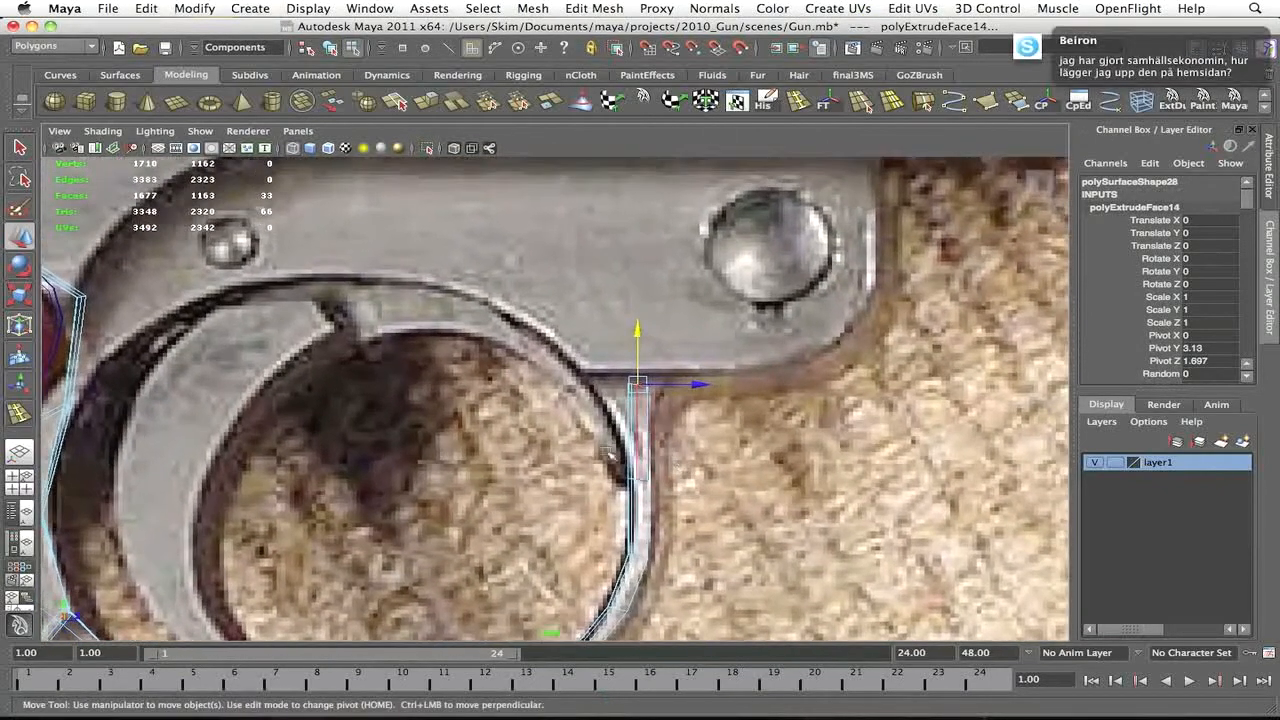
{"action": "key", "text": "super+Tab"}
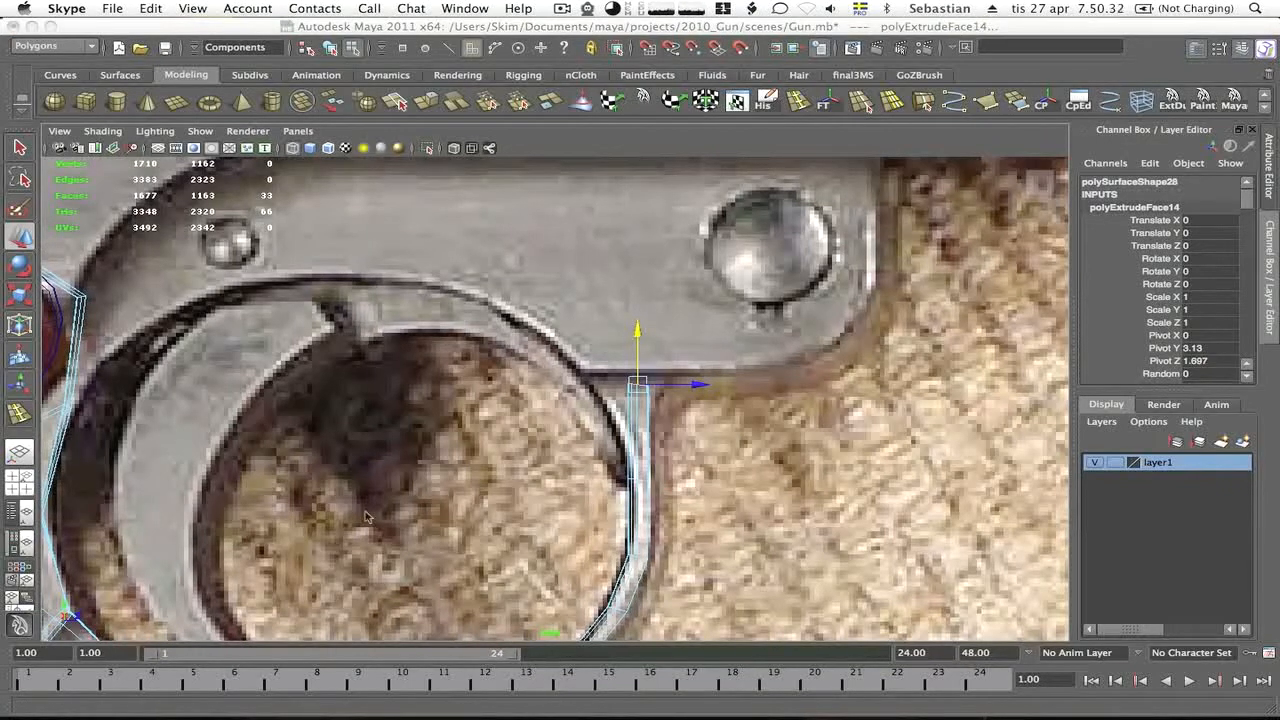
{"action": "left_click", "coordinate": [311, 527]}
Widen the strip's top vertices into a flare and move them up against the pistol frame
{"action": "key", "text": "r"}
{"action": "key", "text": "F9"}
{"action": "left_click_drag", "start_coordinate": [590, 360], "coordinate": [672, 387]}
{"action": "left_click_drag", "start_coordinate": [560, 385], "coordinate": [533, 388]}
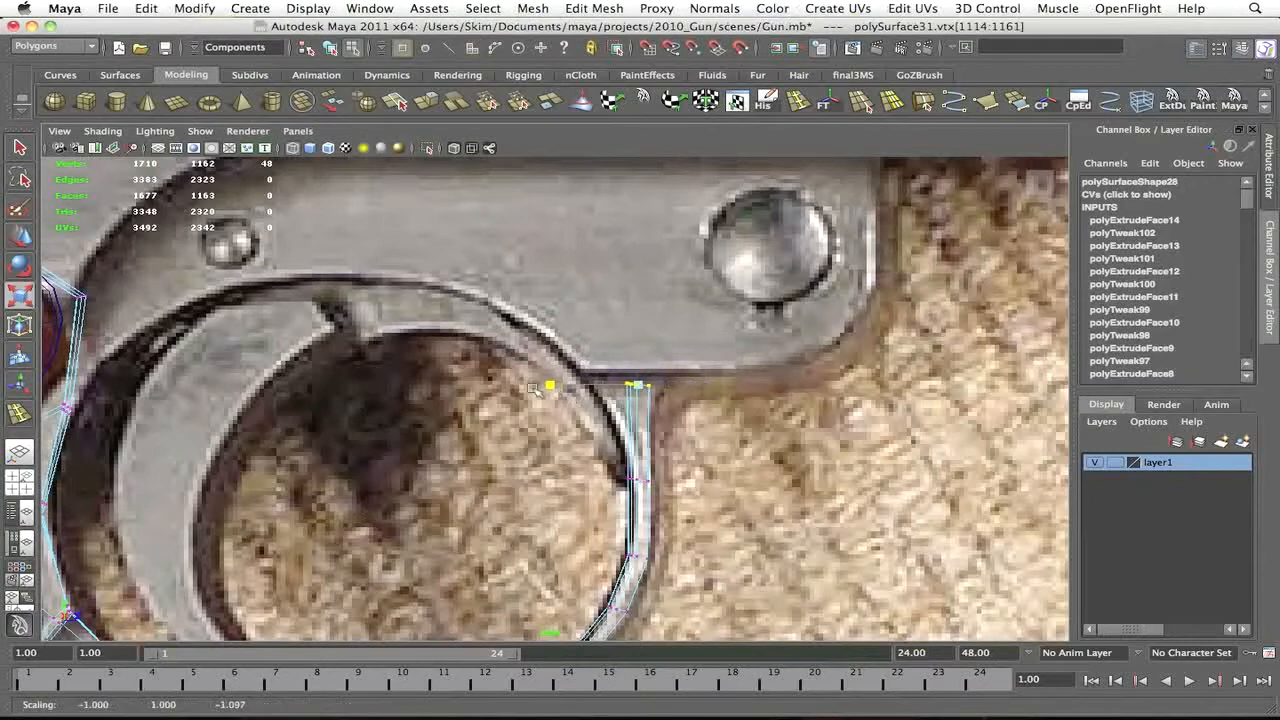
{"action": "key", "text": "e"}
{"action": "key", "text": "w"}
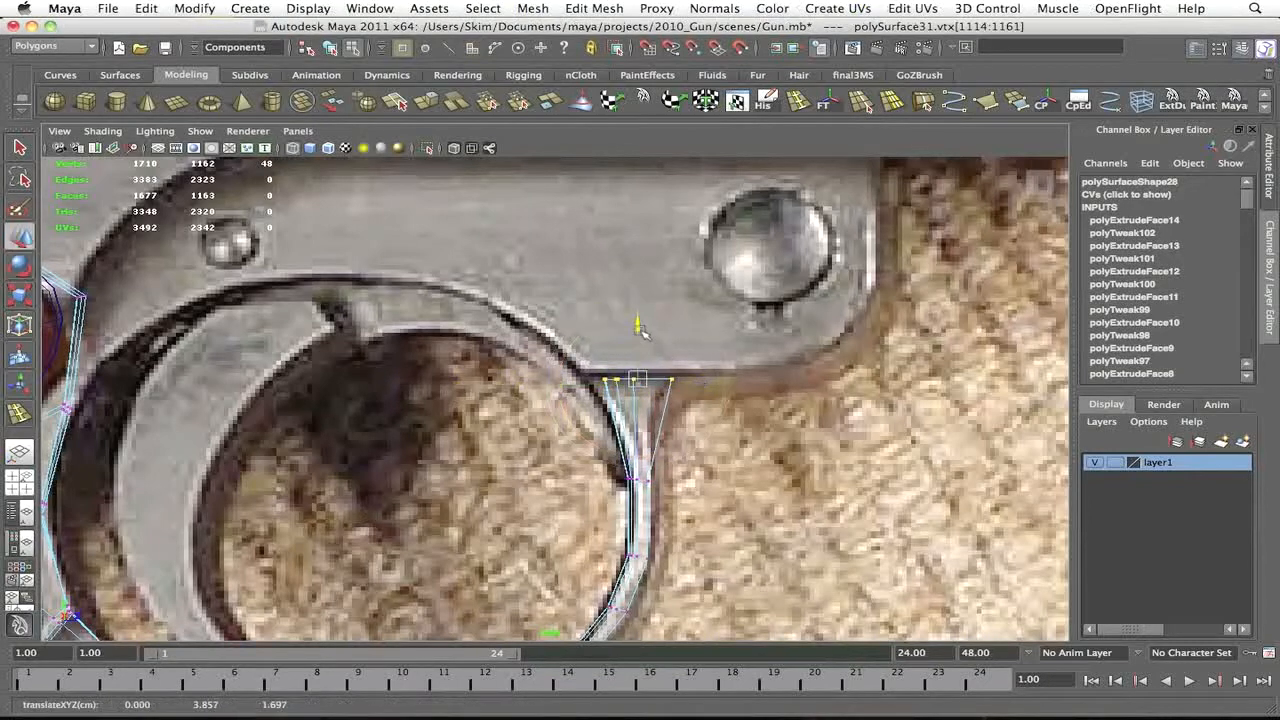
Insert an edge loop across the flared top segment of the trigger guard and scale it to fit the photo
{"action": "left_click", "coordinate": [860, 102]}
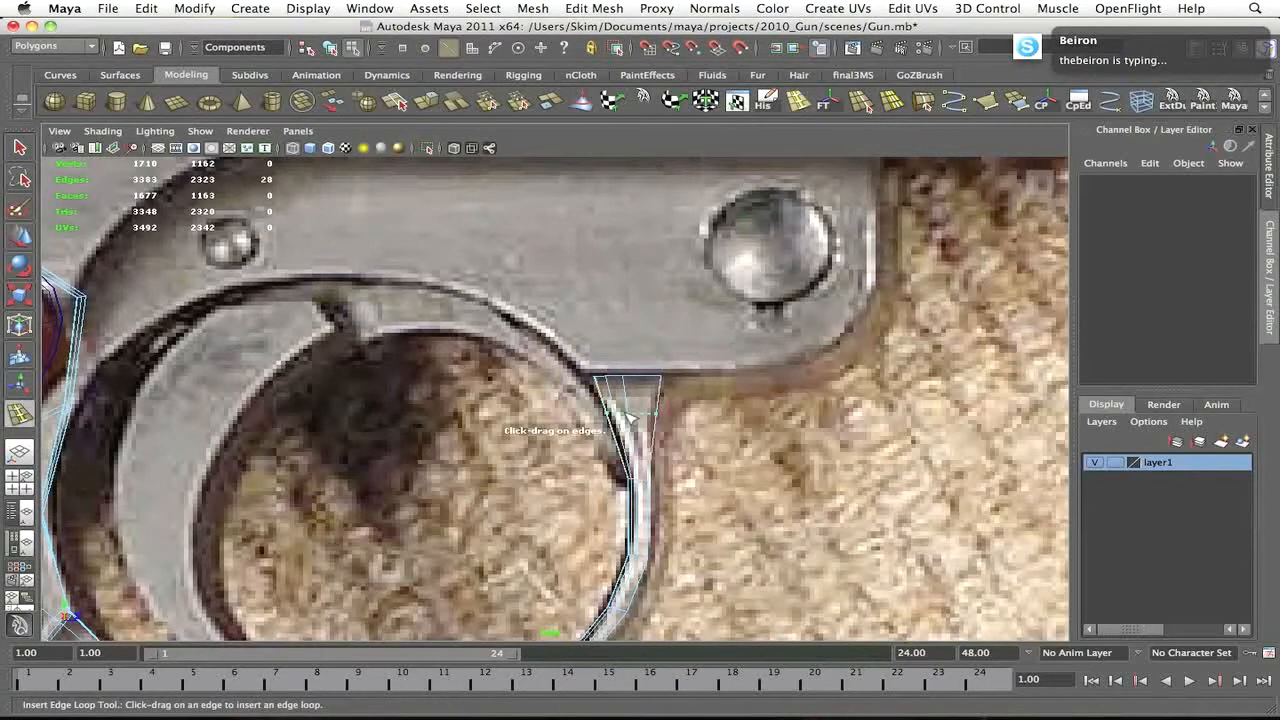
{"action": "key", "text": "r"}
{"action": "key", "text": "super+Tab"}
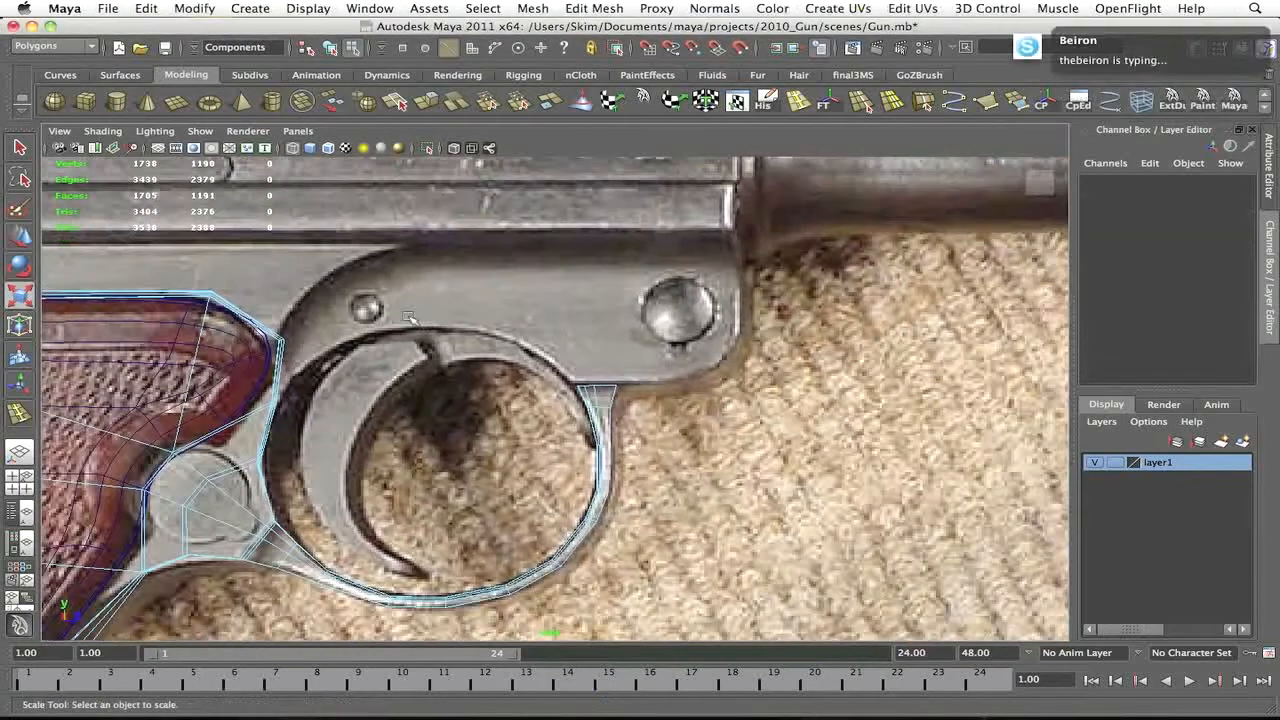
Inspect the trigger guard and grip frame from several angles in perspective with smooth mesh preview
{"action": "key", "text": "space"}
{"action": "left_click_drag", "start_coordinate": [404, 493], "coordinate": [428, 396]}
{"action": "key", "text": "5"}
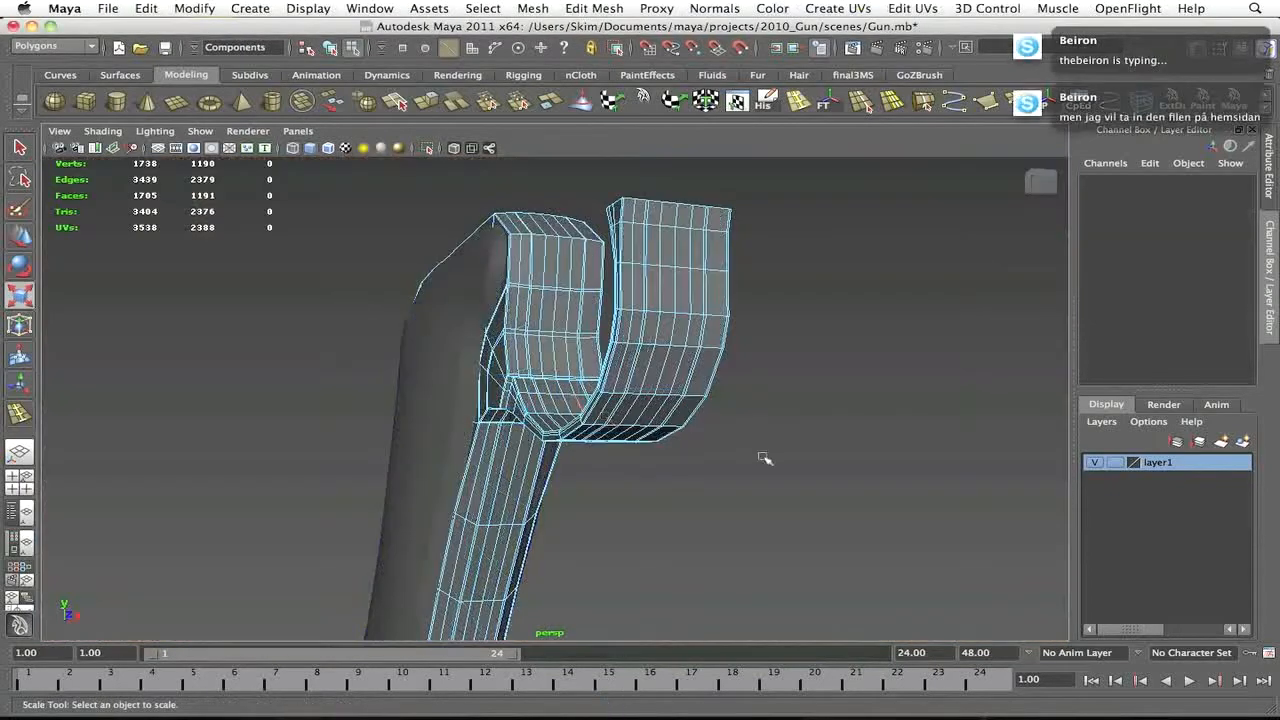
{"action": "left_click_drag", "start_coordinate": [763, 457], "coordinate": [614, 329], "text": "alt"}
{"action": "key", "text": "F8"}
{"action": "key", "text": "3"}
{"action": "left_click", "coordinate": [649, 357]}
{"action": "mouse_move", "coordinate": [600, 415]}
{"action": "left_mouse_down", "text": "alt"}
{"action": "mouse_move", "coordinate": [703, 422]}
{"action": "mouse_move", "coordinate": [480, 343]}
{"action": "left_mouse_up", "text": "alt"}
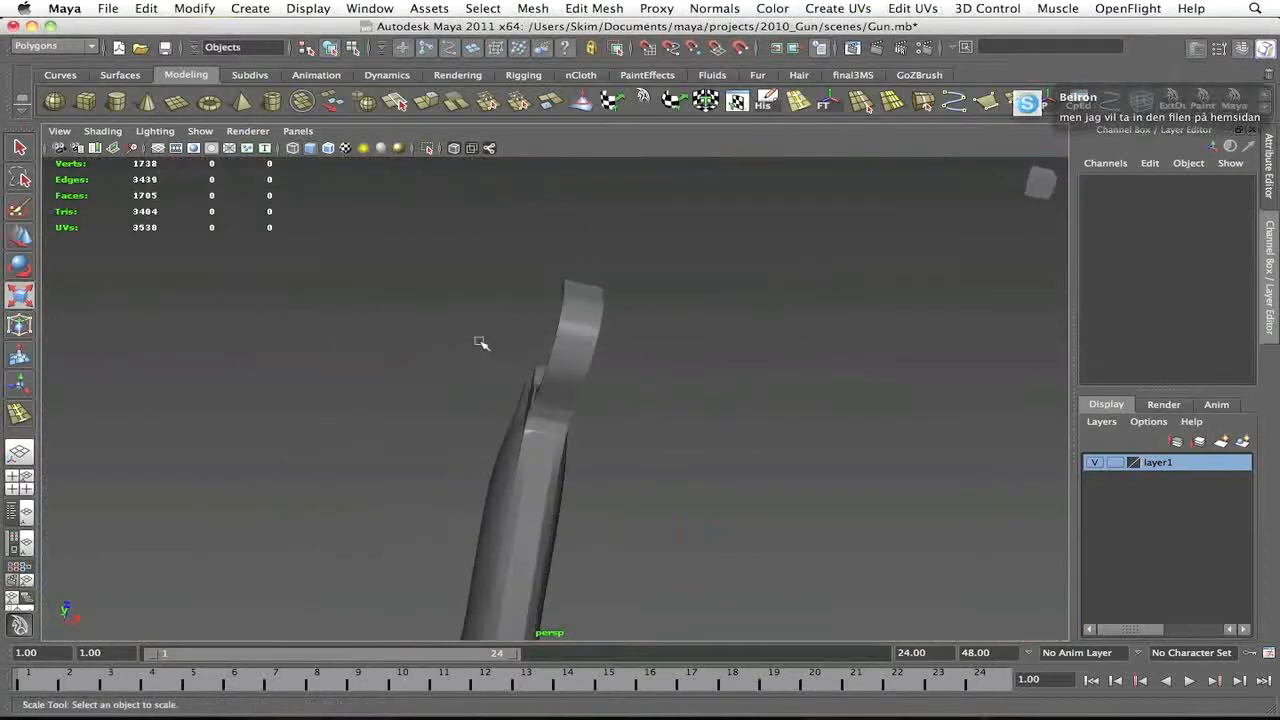
{"action": "key", "text": "super+Tab"}
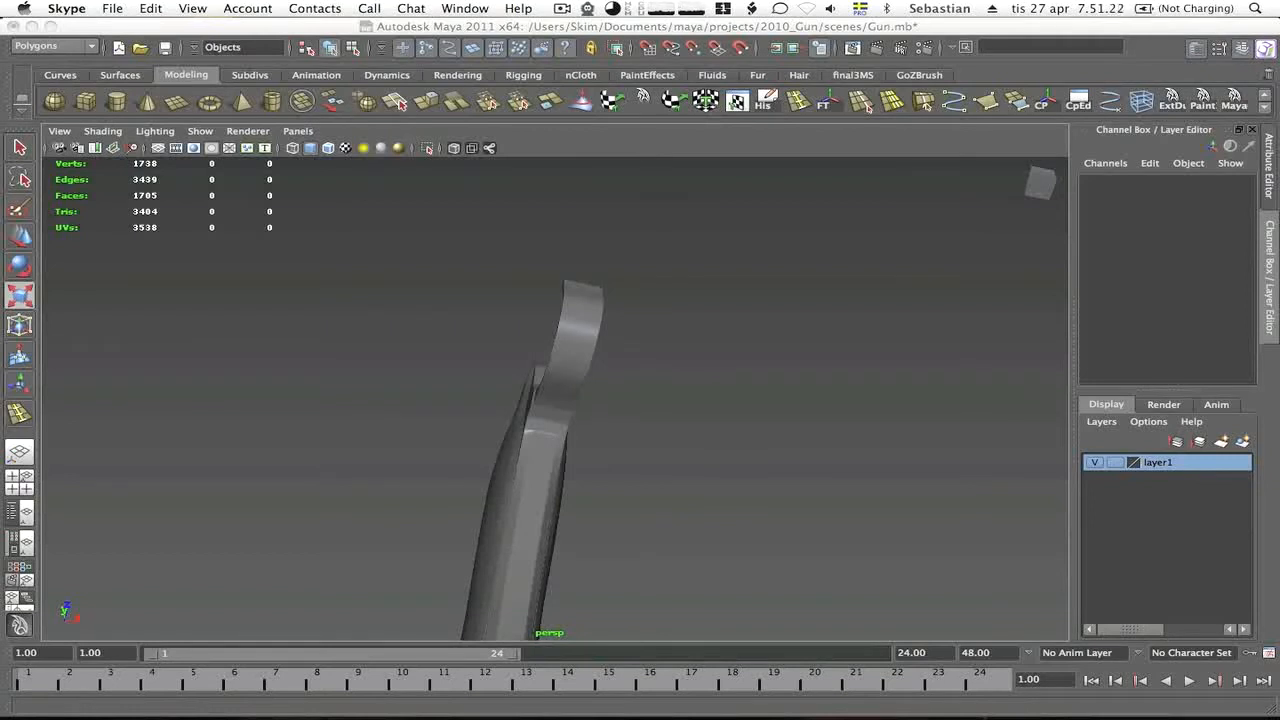
{"action": "left_click_drag", "start_coordinate": [578, 500], "coordinate": [616, 498], "text": "alt"}
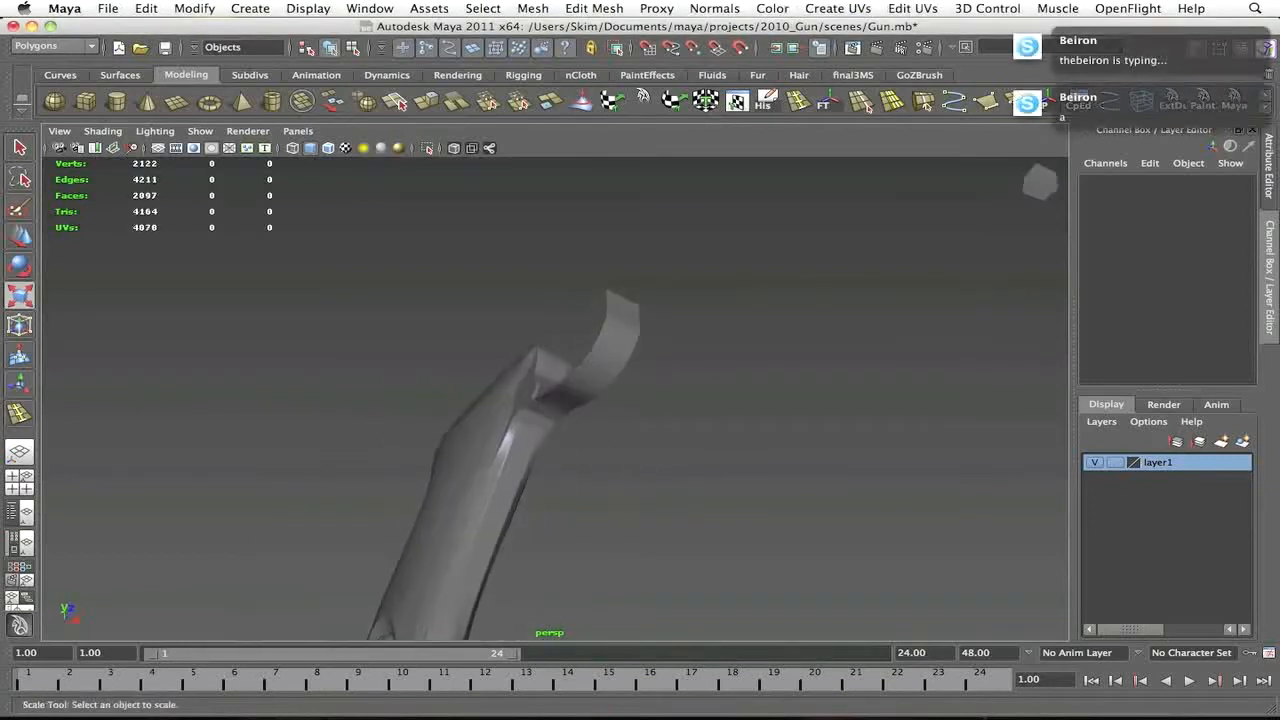
{"action": "key", "text": "super+Tab"}
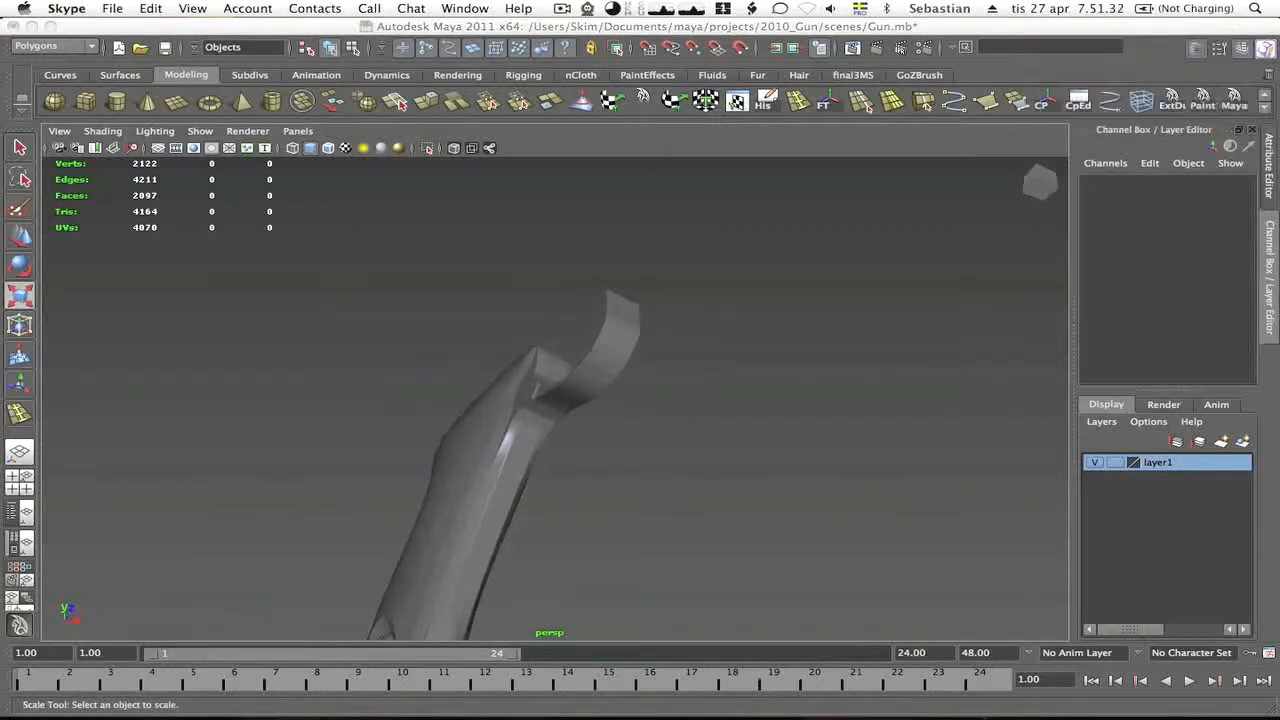
Delete an edge loop from the frame mesh and remove its leftover vertices
{"action": "left_click", "coordinate": [386, 440]}
{"action": "right_click_drag", "start_coordinate": [386, 440], "coordinate": [529, 414], "text": "alt"}
{"action": "left_click", "coordinate": [529, 414]}
{"action": "left_click_drag", "start_coordinate": [529, 414], "coordinate": [485, 308], "text": "alt"}
{"action": "key", "text": "F10"}
{"action": "double_click", "coordinate": [483, 308]}
{"action": "key", "text": "BackSpace"}
{"action": "key", "text": "F9"}
{"action": "left_click_drag", "start_coordinate": [415, 251], "coordinate": [590, 487]}
{"action": "key", "text": "BackSpace"}
Insert a replacement edge loop in the frame mesh and check the shape with smooth mesh preview
{"action": "left_click", "coordinate": [662, 322]}
{"action": "left_click_drag", "start_coordinate": [663, 323], "coordinate": [326, 369], "text": "alt"}
{"action": "left_click_drag", "start_coordinate": [626, 346], "coordinate": [616, 370], "text": "alt"}
{"action": "left_click", "coordinate": [977, 306]}
{"action": "left_click_drag", "start_coordinate": [977, 306], "coordinate": [646, 366], "text": "alt"}
{"action": "key", "text": "1"}
{"action": "left_click", "coordinate": [805, 104]}
{"action": "left_click_drag", "start_coordinate": [664, 254], "coordinate": [665, 243]}
{"action": "key", "text": "q"}
{"action": "key", "text": "3"}
{"action": "left_click", "coordinate": [752, 300]}
{"action": "left_click_drag", "start_coordinate": [752, 300], "coordinate": [514, 485], "text": "alt"}
Create a polygon cylinder rotated 90 in Z to face the side view, and set its axis subdivisions to 10
{"action": "scroll", "coordinate": [634, 343], "scroll_direction": "down", "scroll_amount": 5}
{"action": "key", "text": "space"}
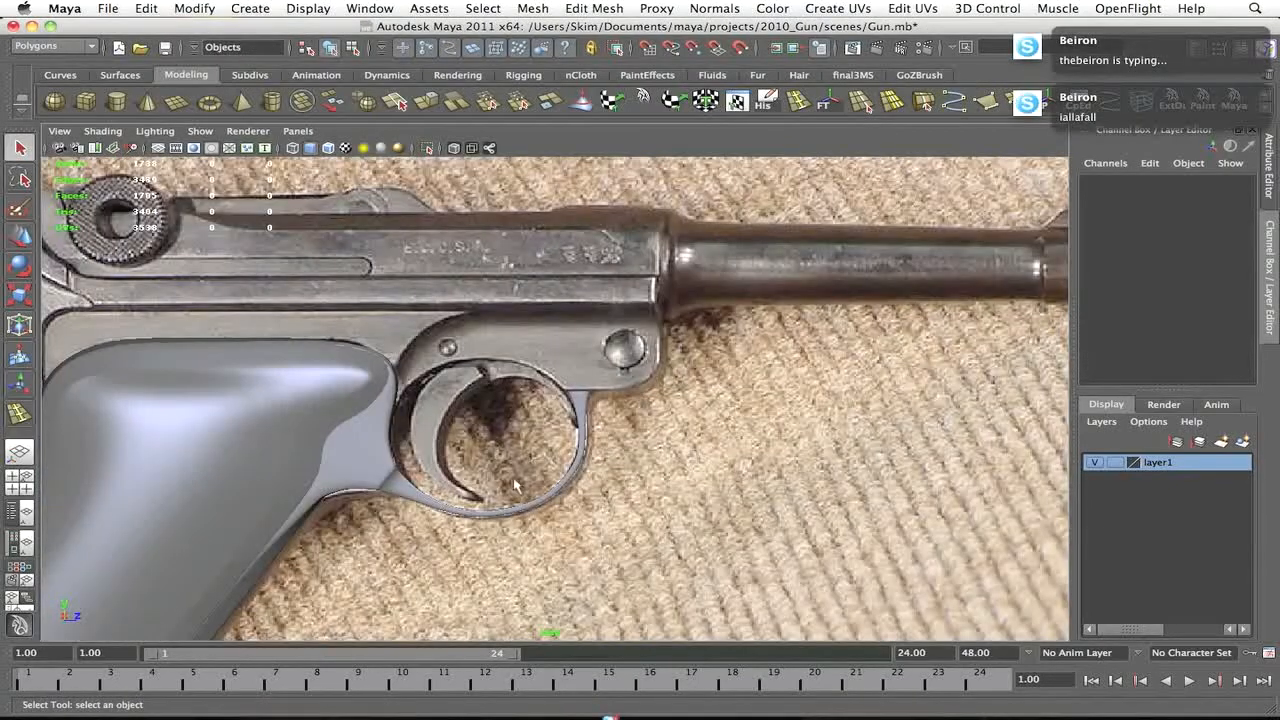
{"action": "left_click", "coordinate": [122, 103]}
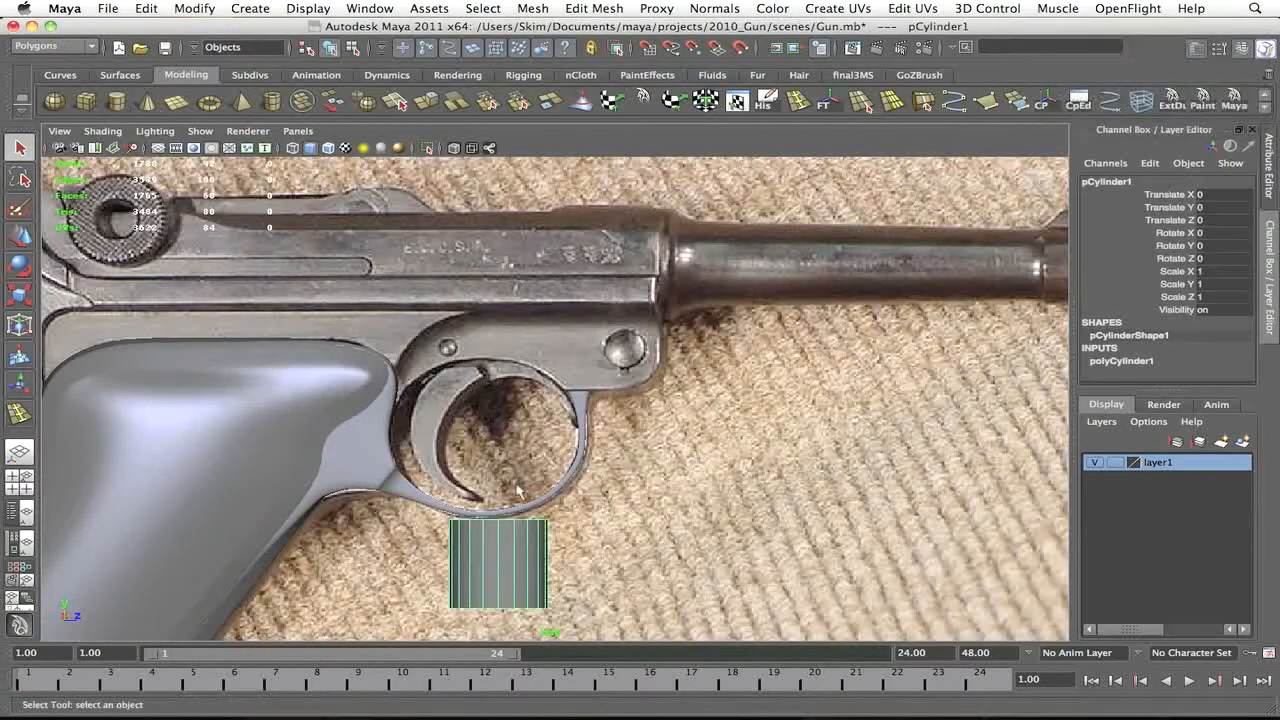
{"action": "right_click_drag", "start_coordinate": [637, 455], "coordinate": [740, 365], "text": "alt"}
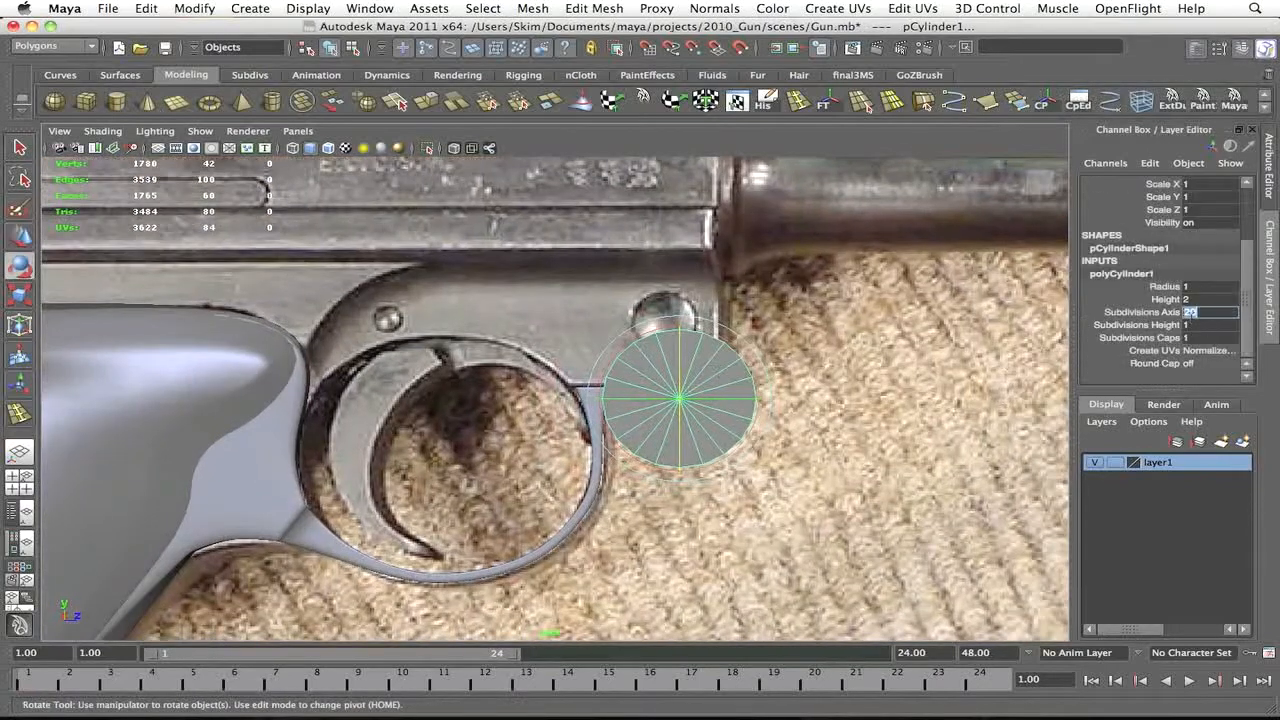
{"action": "left_click_drag", "start_coordinate": [686, 398], "coordinate": [262, 478]}
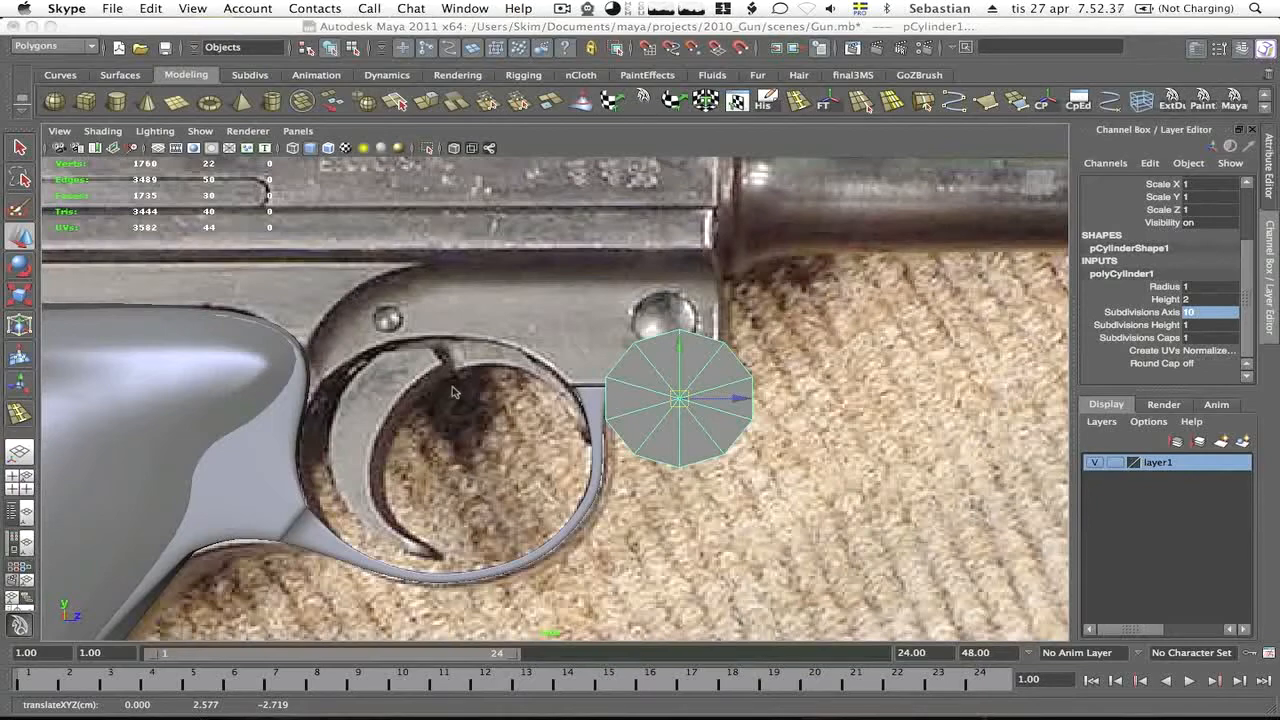
Select the radial cap edges of the cylinder and delete them
{"action": "left_click", "coordinate": [743, 380]}
{"action": "right_click_drag", "start_coordinate": [743, 380], "coordinate": [800, 386], "text": "alt"}
{"action": "middle_click_drag", "start_coordinate": [756, 391], "coordinate": [591, 403], "text": "alt"}
{"action": "key", "text": "F10"}
{"action": "left_click_drag", "start_coordinate": [575, 350], "coordinate": [550, 375]}
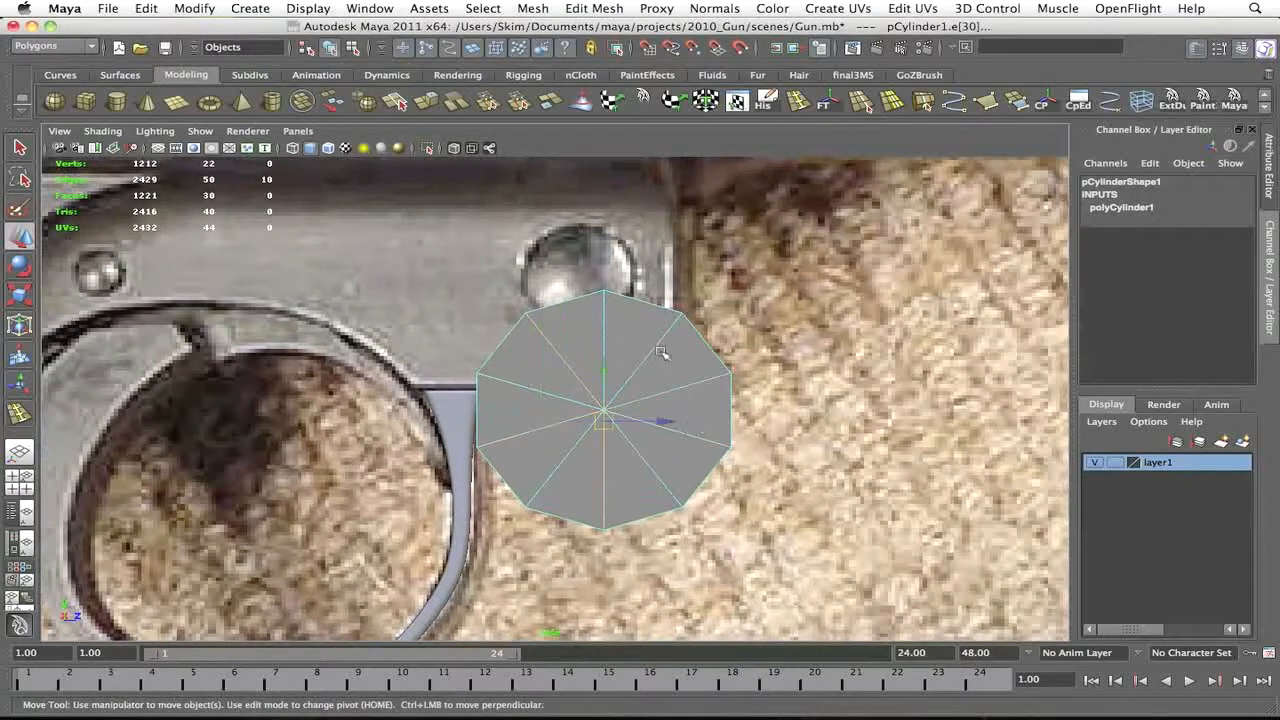
{"action": "key", "text": "Delete"}
{"action": "key", "text": "4"}
{"action": "key", "text": "5"}
{"action": "key", "text": "F8"}
Delete the cylinder's uncut end cap and scale the cylinder to about 0.664 over the round part behind the trigger guard
{"action": "middle_click_drag", "start_coordinate": [656, 453], "coordinate": [756, 414], "text": "alt"}
{"action": "right_click_drag", "start_coordinate": [756, 414], "coordinate": [717, 374], "text": "alt"}
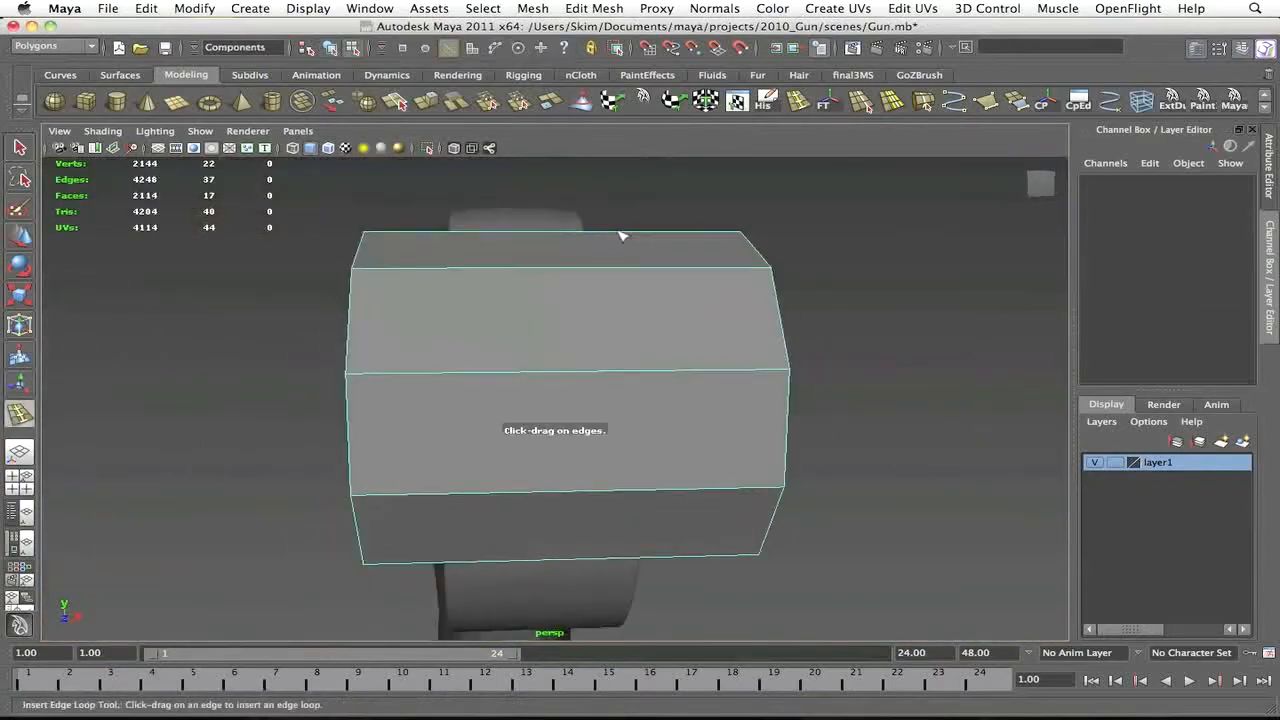
{"action": "left_click", "coordinate": [597, 372]}
{"action": "key", "text": "w"}
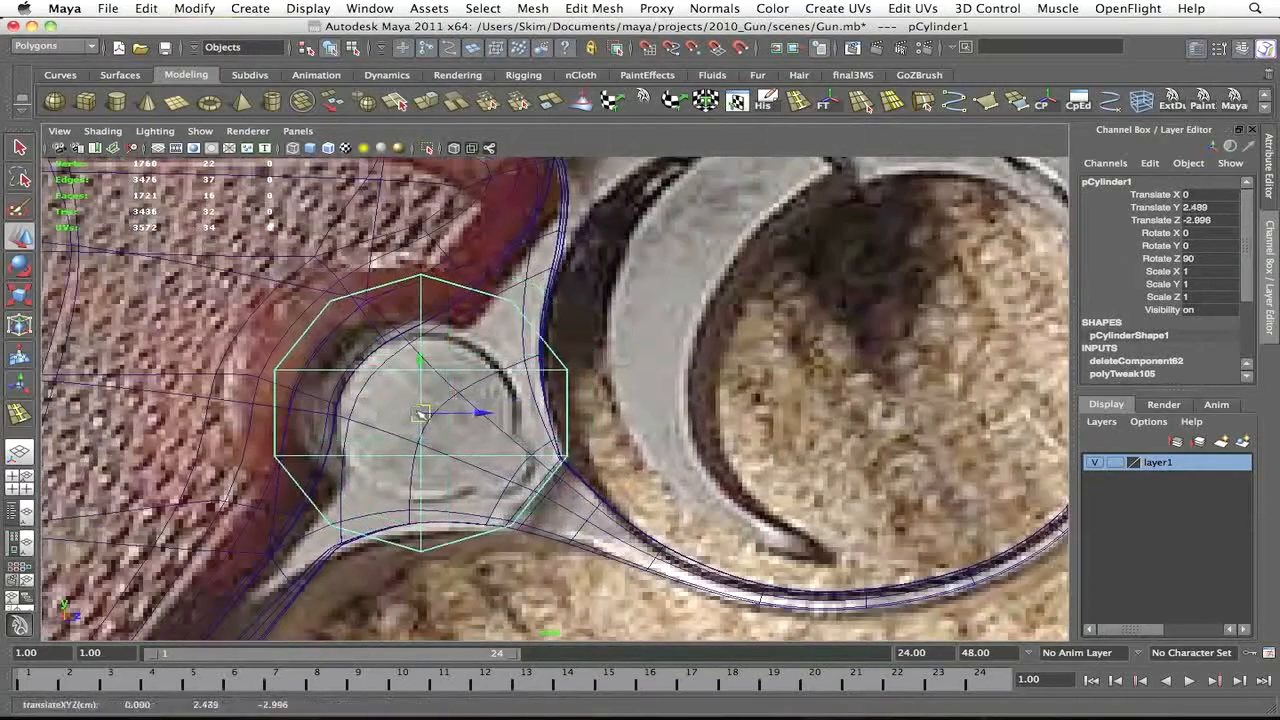
{"action": "key", "text": "r"}
{"action": "left_click_drag", "start_coordinate": [421, 413], "coordinate": [425, 418]}
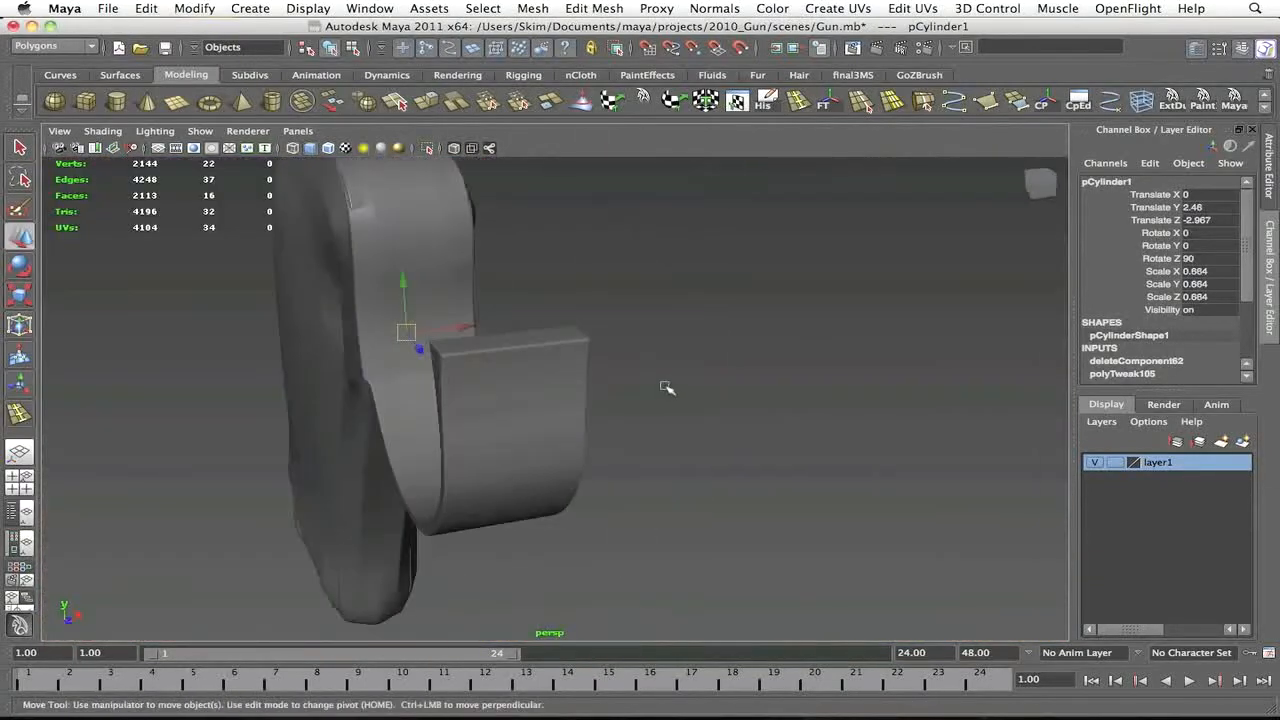
Mirror the half cylinder through the grip frame and merge both halves into one mesh
{"action": "right_click_drag", "start_coordinate": [684, 386], "coordinate": [645, 402], "text": "alt"}
{"action": "key", "text": "4"}
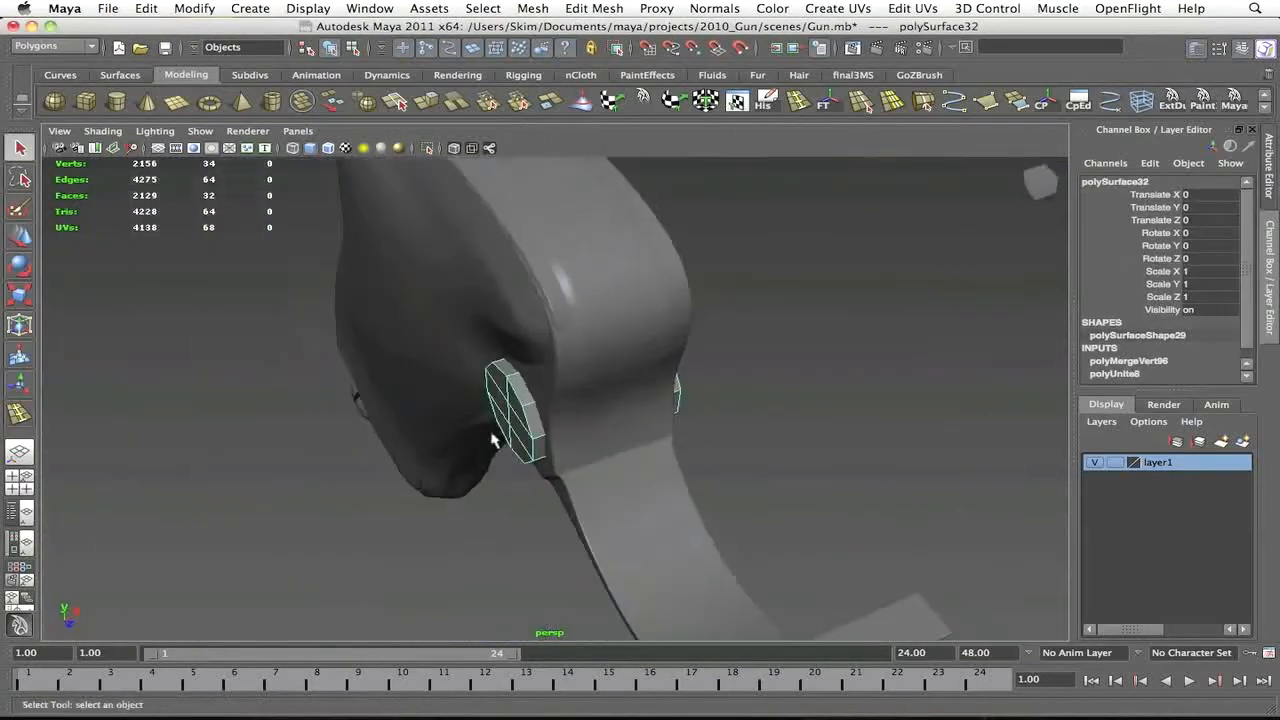
{"action": "left_click_drag", "start_coordinate": [678, 376], "coordinate": [718, 308], "text": "alt"}
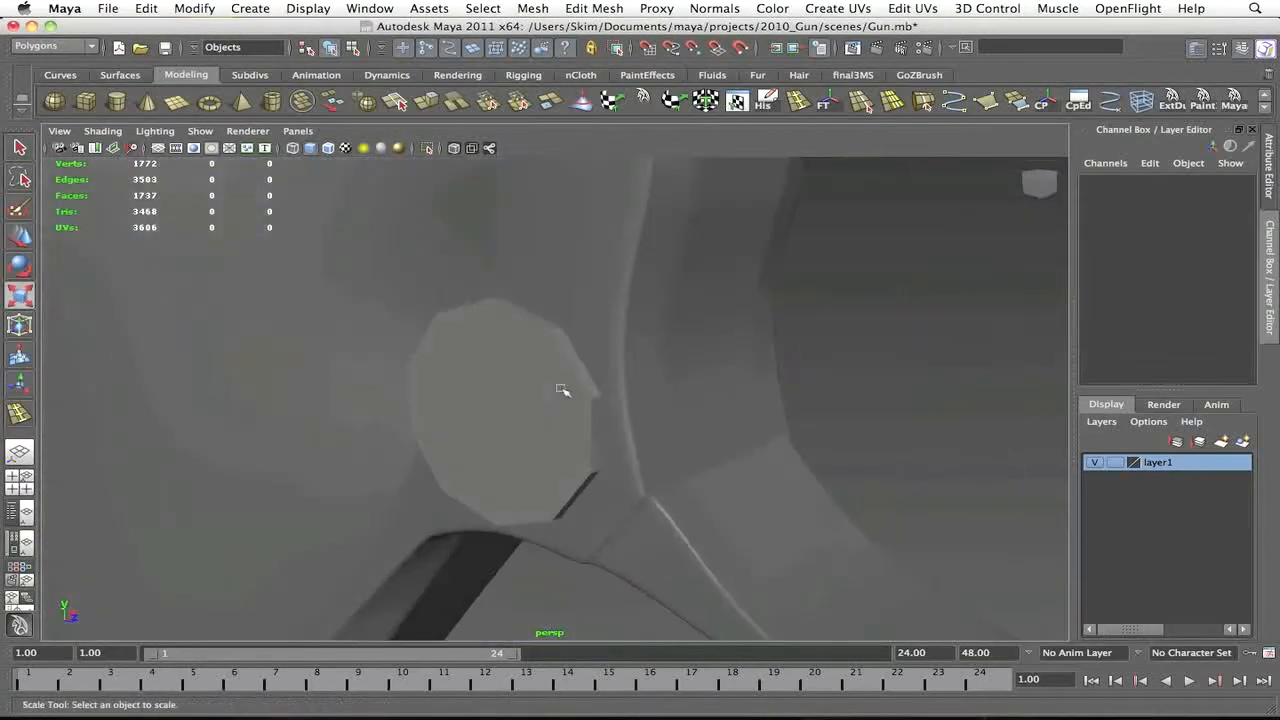
Insert edge loops near the cylinder's end rims and narrow the cylinder to 0.92 in X
{"action": "left_click", "coordinate": [563, 391]}
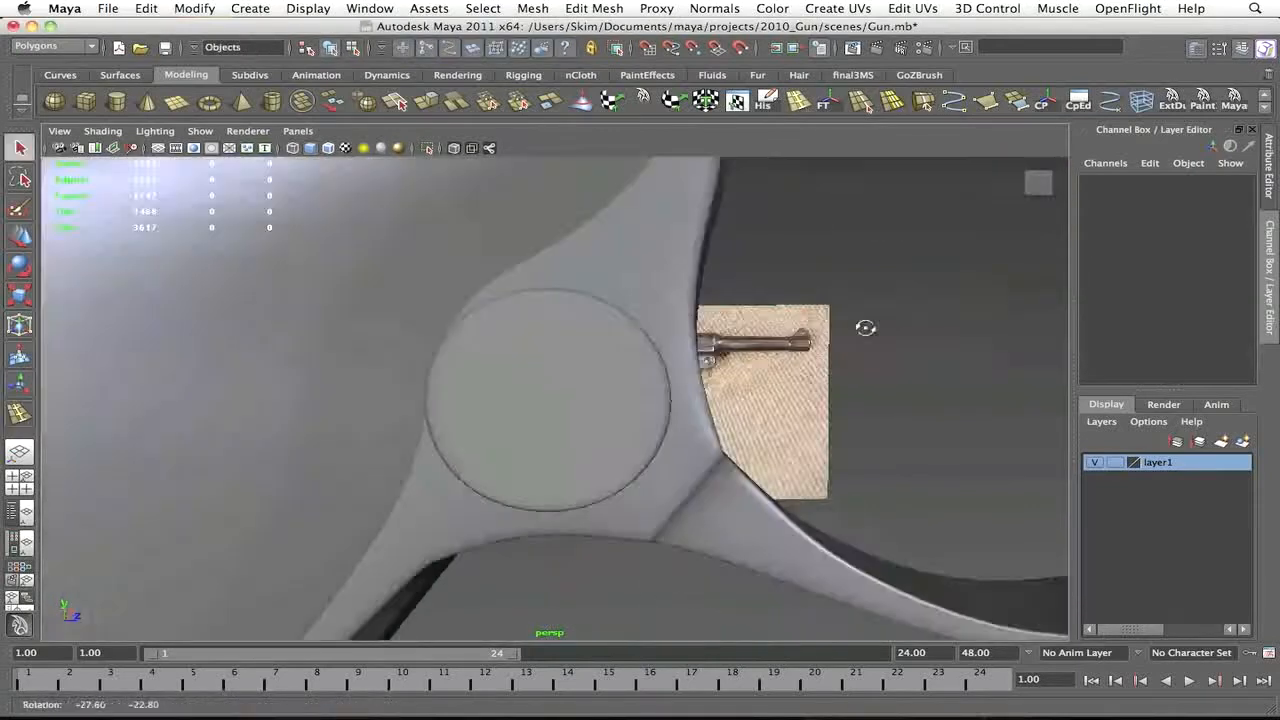
{"action": "left_click_drag", "start_coordinate": [660, 345], "coordinate": [670, 341], "text": "alt"}
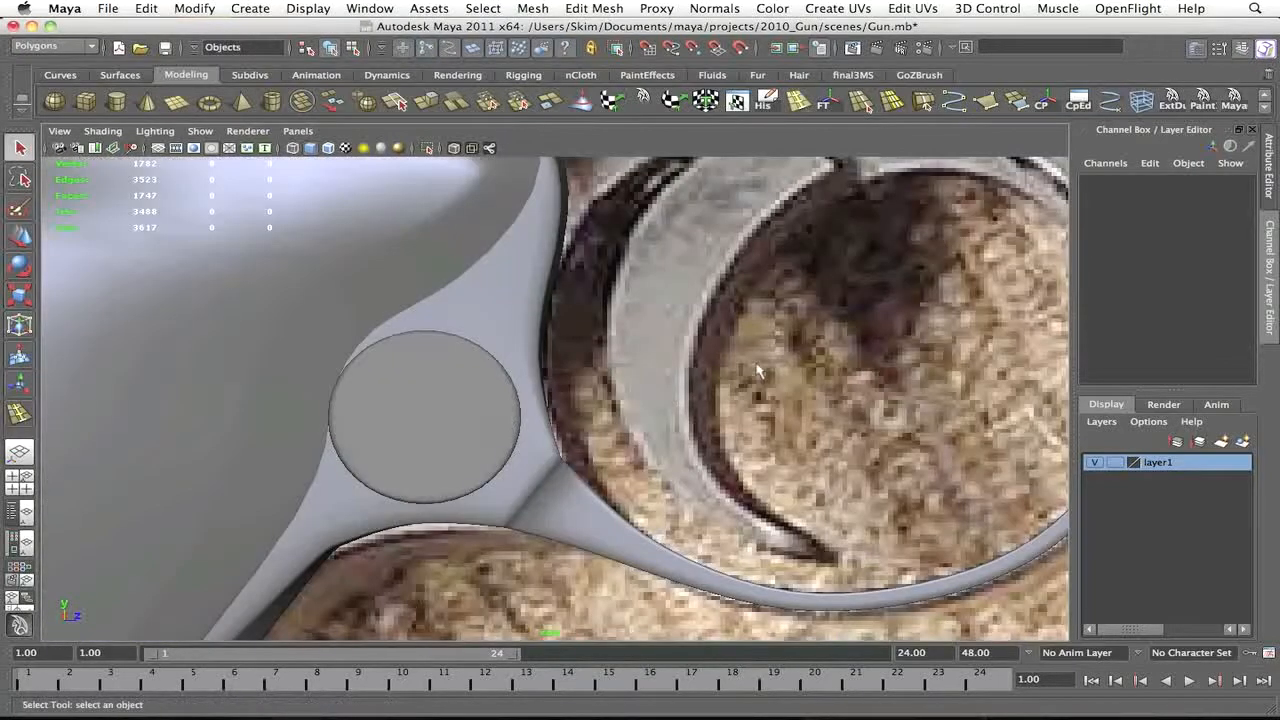
{"action": "left_click", "coordinate": [517, 402]}
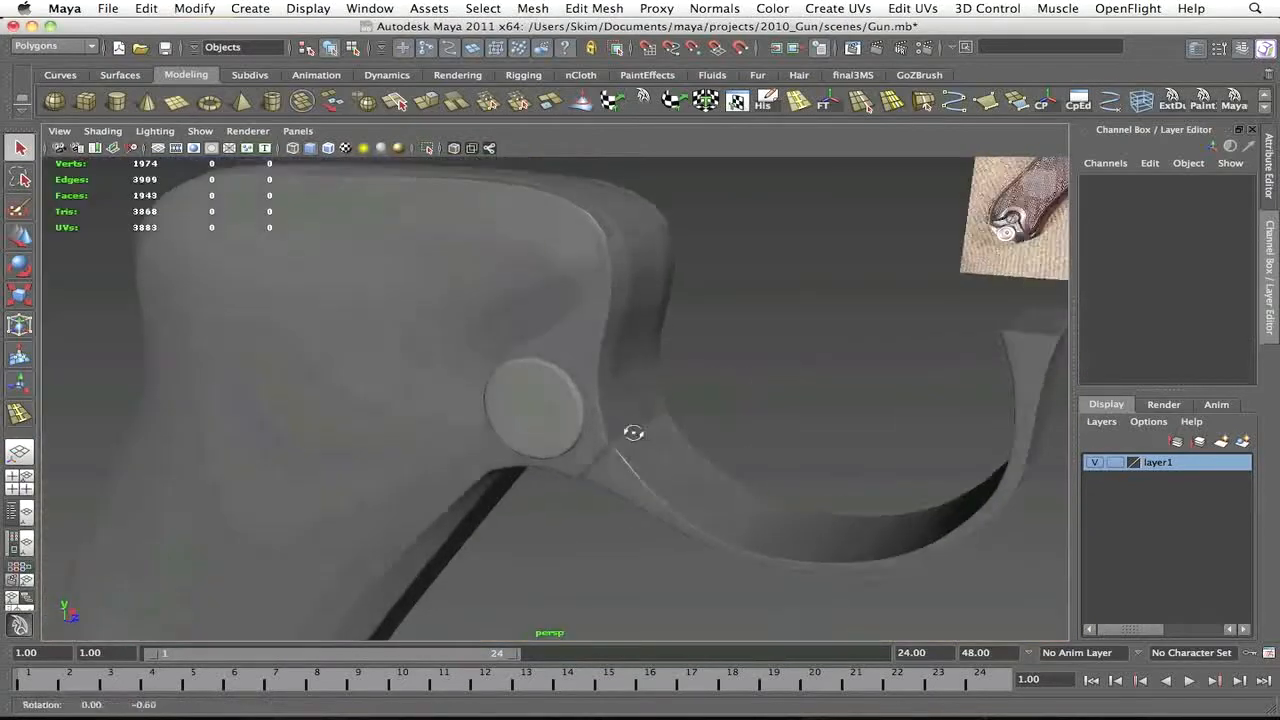
{"action": "left_click_drag", "start_coordinate": [634, 429], "coordinate": [580, 429], "text": "alt"}
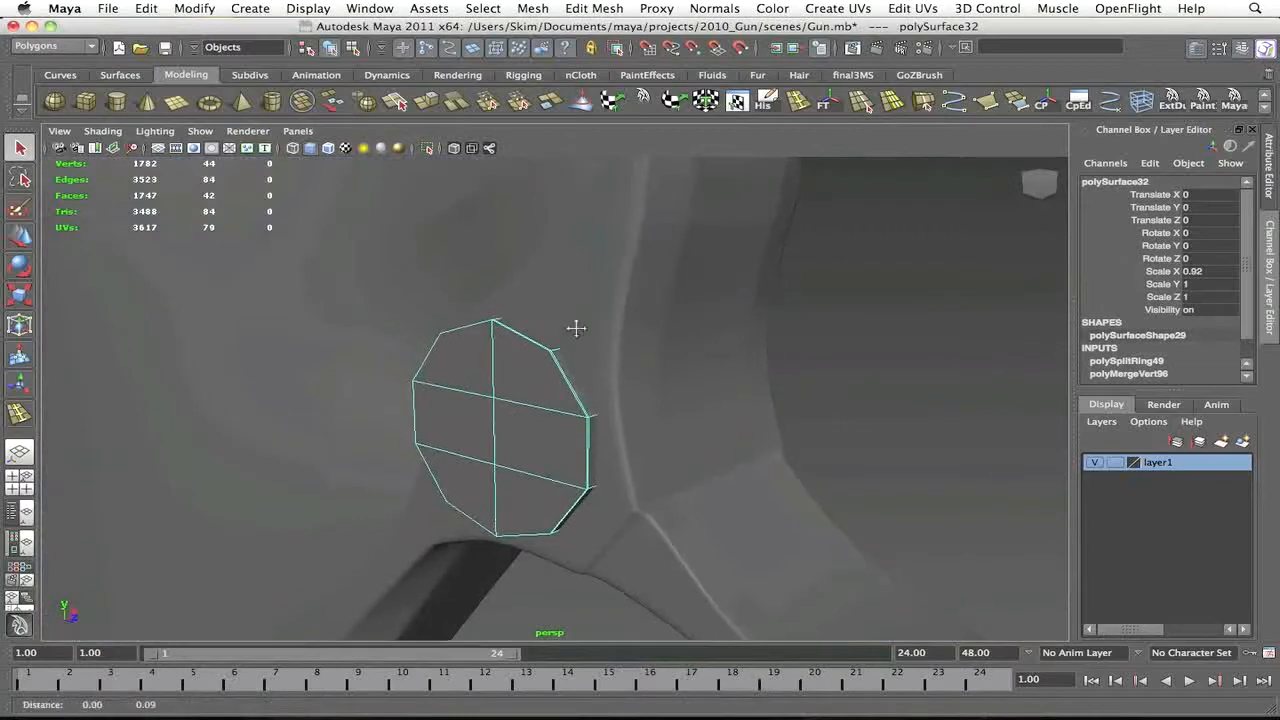
{"action": "scroll", "coordinate": [577, 328], "scroll_direction": "up", "scroll_amount": 3}
{"action": "left_click", "coordinate": [859, 101]}
{"action": "left_click_drag", "start_coordinate": [640, 401], "coordinate": [523, 401], "text": "alt"}
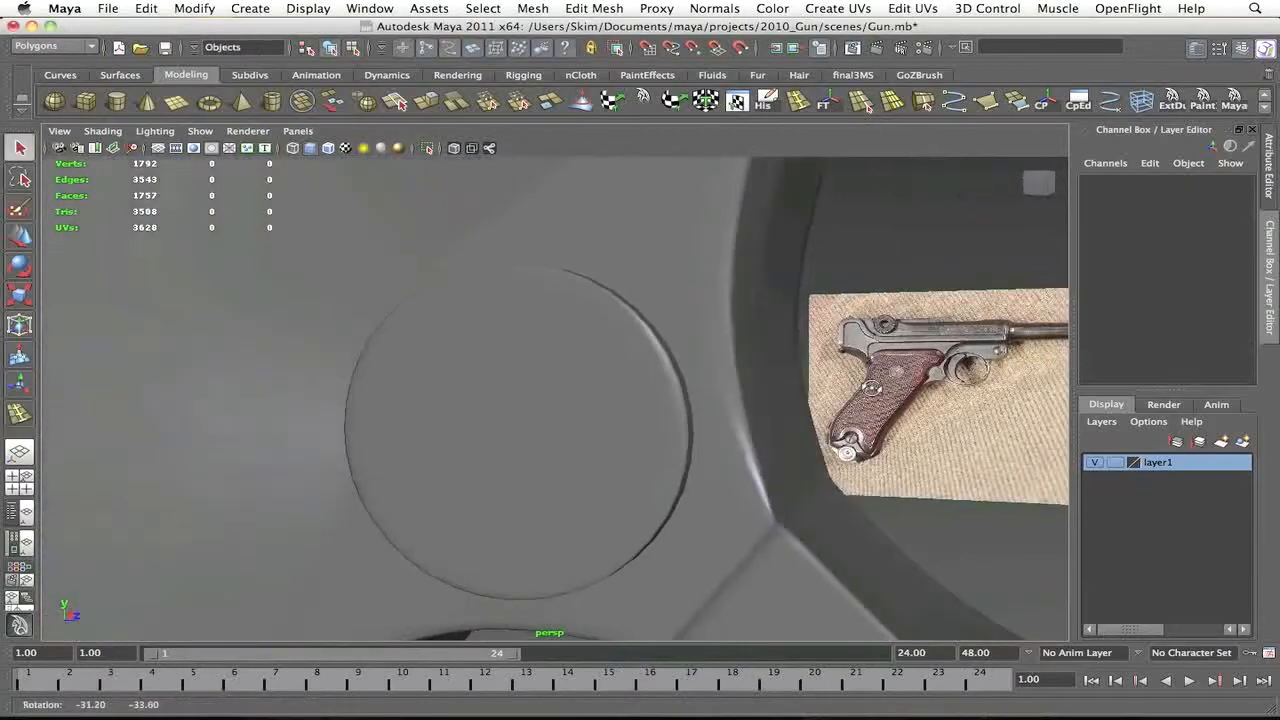
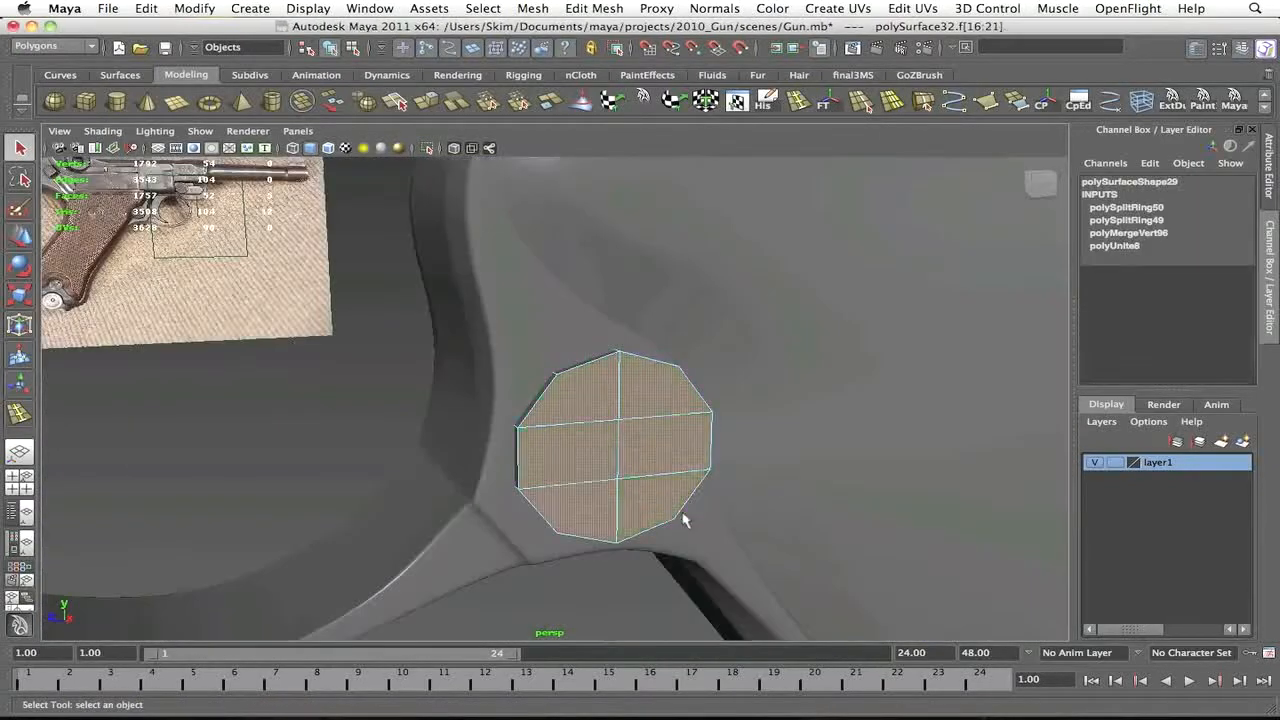
Adjust the six faces of one cylinder end cap outward and extrude them
{"action": "left_click_drag", "start_coordinate": [684, 520], "coordinate": [738, 472], "text": "alt"}
{"action": "key", "text": "w"}
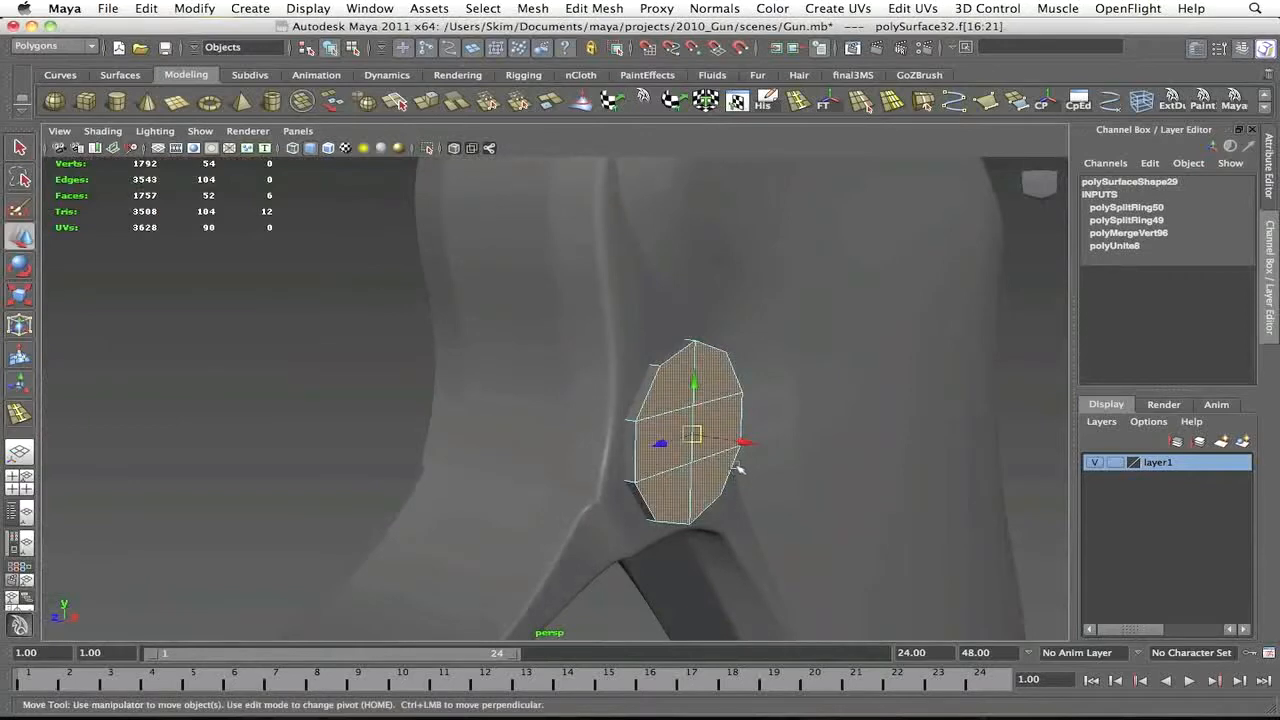
{"action": "left_click_drag", "start_coordinate": [746, 465], "coordinate": [714, 451], "text": "alt"}
{"action": "key", "text": "w"}
{"action": "scroll", "coordinate": [600, 434], "scroll_direction": "down", "scroll_amount": 4}
{"action": "key", "text": "ctrl+e"}
{"action": "left_click_drag", "start_coordinate": [688, 400], "coordinate": [695, 402]}
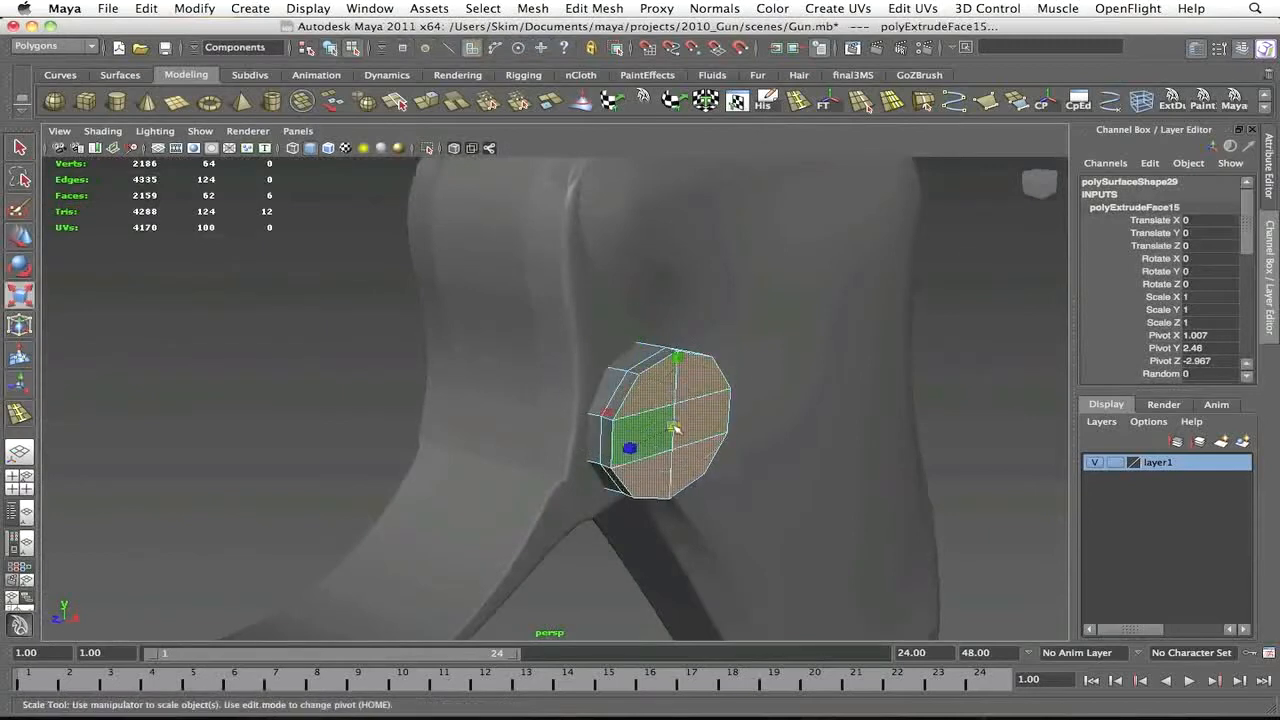
Shrink the extruded cap into a beveled end and insert supporting edge loops around its rim
{"action": "left_click_drag", "start_coordinate": [509, 390], "coordinate": [492, 419], "text": "alt"}
{"action": "key", "text": "w"}
{"action": "left_click", "coordinate": [620, 340]}
{"action": "left_click_drag", "start_coordinate": [620, 340], "coordinate": [624, 274], "text": "alt"}
{"action": "left_click", "coordinate": [798, 101]}
{"action": "left_click_drag", "start_coordinate": [760, 310], "coordinate": [656, 350], "text": "alt"}
{"action": "left_click_drag", "start_coordinate": [664, 405], "coordinate": [668, 408]}
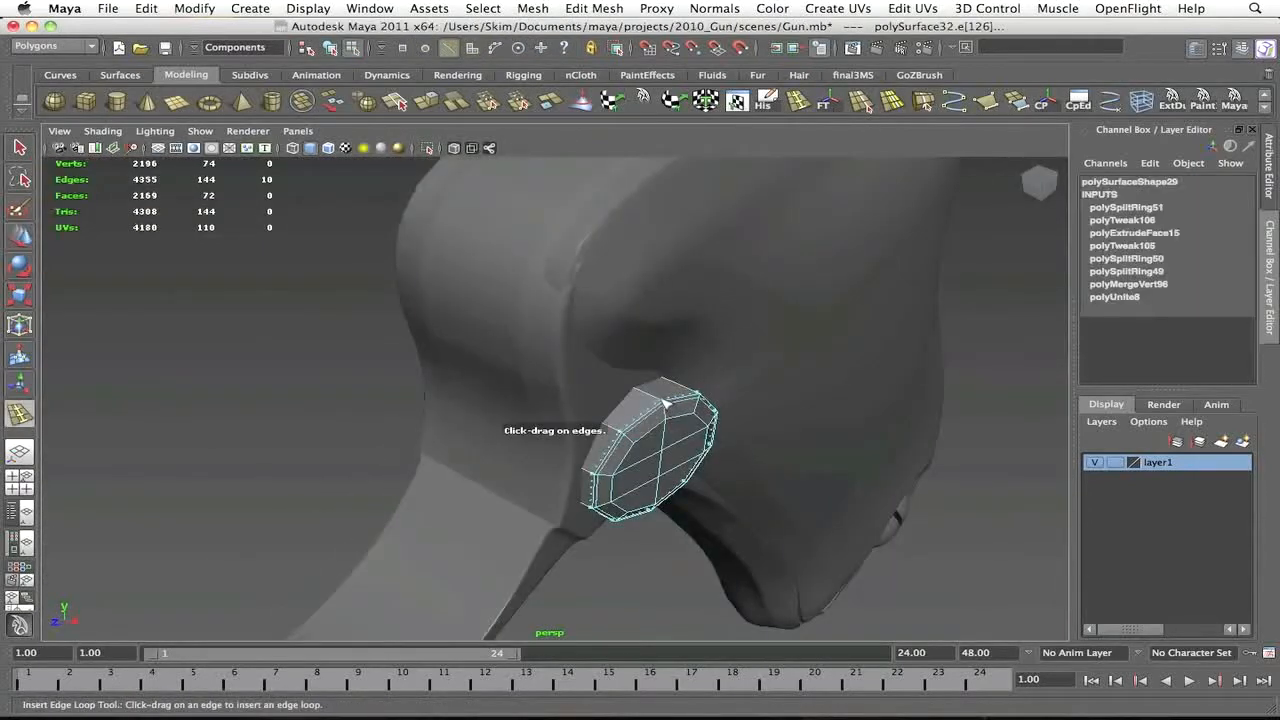
Inspect the rounded cylinder end against the grip frame from several angles with smooth mesh preview
{"action": "key", "text": "F8"}
{"action": "left_click", "coordinate": [312, 358]}
{"action": "left_click_drag", "start_coordinate": [312, 358], "coordinate": [460, 340], "text": "alt"}
{"action": "scroll", "coordinate": [606, 317], "scroll_direction": "down", "scroll_amount": 8}
{"action": "scroll", "coordinate": [606, 317], "scroll_direction": "up", "scroll_amount": 6}
{"action": "mouse_move", "coordinate": [606, 317]}
{"action": "left_mouse_down", "text": "alt"}
{"action": "mouse_move", "coordinate": [379, 307]}
{"action": "mouse_move", "coordinate": [434, 219]}
{"action": "mouse_move", "coordinate": [623, 331]}
{"action": "left_mouse_up", "text": "alt"}
{"action": "scroll", "coordinate": [646, 360], "scroll_direction": "up", "scroll_amount": 6}
{"action": "left_click", "coordinate": [671, 389]}
{"action": "left_click_drag", "start_coordinate": [671, 389], "coordinate": [430, 366], "text": "alt"}
{"action": "left_click", "coordinate": [420, 363]}
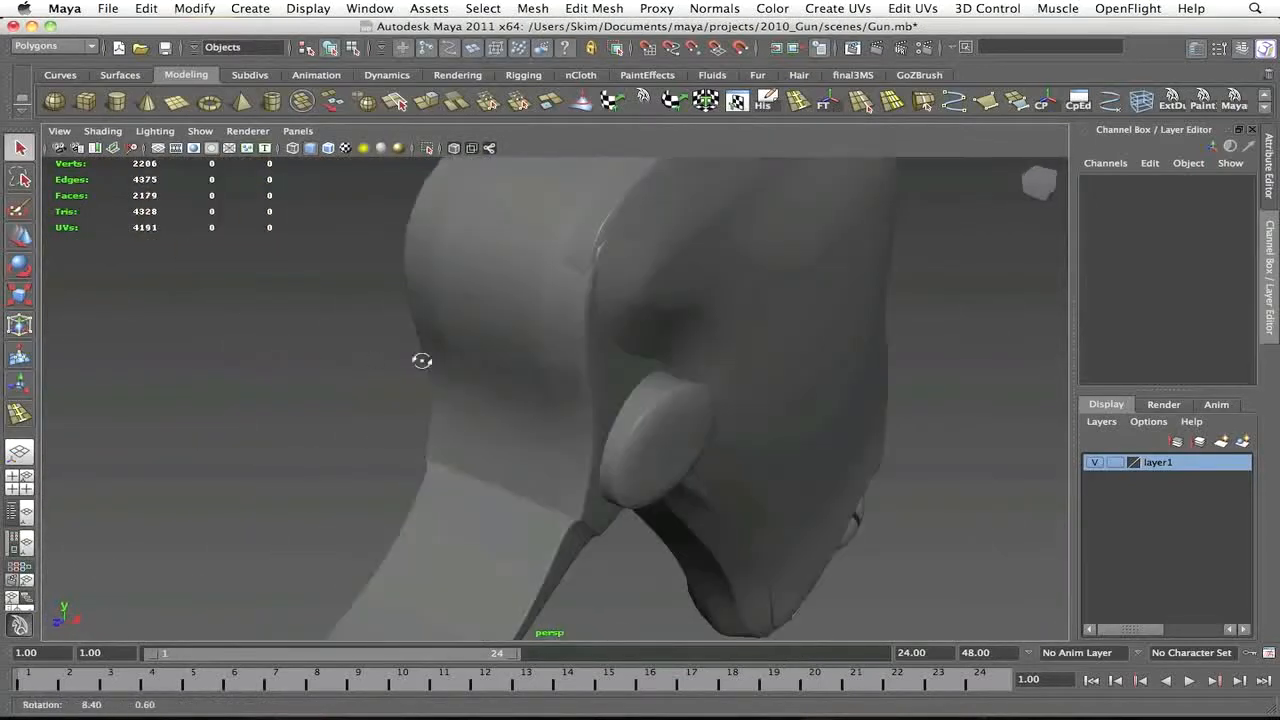
Undo the last changes and remove one edge loop from the cylinder together with its leftover vertices
{"action": "left_click", "coordinate": [640, 430]}
{"action": "left_click_drag", "start_coordinate": [597, 471], "coordinate": [690, 441], "text": "alt"}
{"action": "key", "text": "z"}
{"action": "key", "text": "z"}
{"action": "key", "text": "z"}
{"action": "key", "text": "z"}
{"action": "key", "text": "z"}
{"action": "key", "text": "z"}
{"action": "right_click_drag", "start_coordinate": [700, 418], "coordinate": [775, 350]}
{"action": "left_click", "coordinate": [926, 417]}
{"action": "left_click_drag", "start_coordinate": [926, 417], "coordinate": [689, 405], "text": "alt"}
{"action": "left_click", "coordinate": [474, 380]}
{"action": "right_click_drag", "start_coordinate": [689, 405], "coordinate": [697, 462]}
{"action": "key", "text": "4"}
{"action": "left_click_drag", "start_coordinate": [637, 298], "coordinate": [769, 534]}
{"action": "key", "text": "5"}
{"action": "key", "text": "4"}
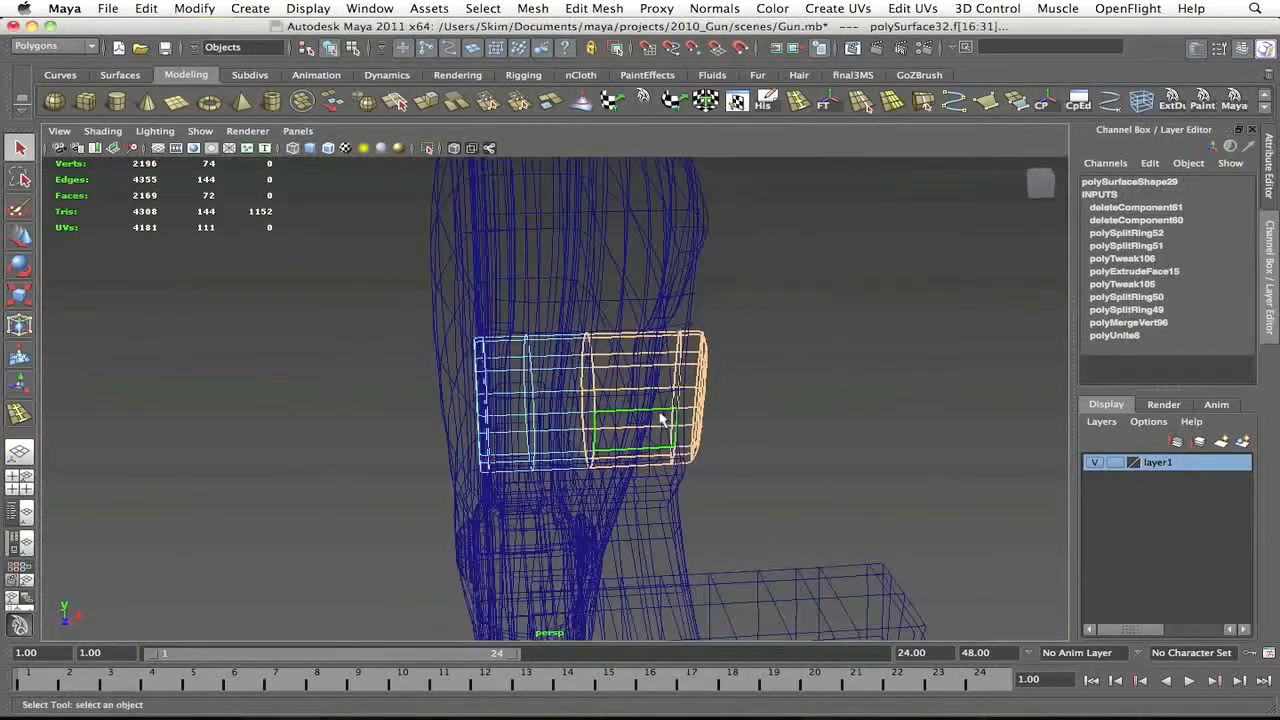
{"action": "mouse_move", "coordinate": [668, 402]}
{"action": "left_mouse_down", "text": "alt"}
{"action": "mouse_move", "coordinate": [766, 429]}
{"action": "mouse_move", "coordinate": [612, 437]}
{"action": "mouse_move", "coordinate": [414, 406]}
{"action": "left_mouse_up", "text": "alt"}
{"action": "key", "text": "5"}
{"action": "left_click", "coordinate": [394, 283]}
{"action": "left_click", "coordinate": [394, 283]}
{"action": "scroll", "coordinate": [394, 283], "scroll_direction": "down", "scroll_amount": 3}
{"action": "left_click_drag", "start_coordinate": [540, 372], "coordinate": [723, 442], "text": "alt"}
Duplicate the faces at the cylinder's flat end as a separate mesh, selecting them in the front wireframe view
{"action": "key", "text": "space"}
{"action": "scroll", "coordinate": [723, 442], "scroll_direction": "up", "scroll_amount": 3}
{"action": "key", "text": "4"}
{"action": "key", "text": "5"}
{"action": "scroll", "coordinate": [534, 426], "scroll_direction": "up", "scroll_amount": 3}
{"action": "left_click", "coordinate": [494, 420]}
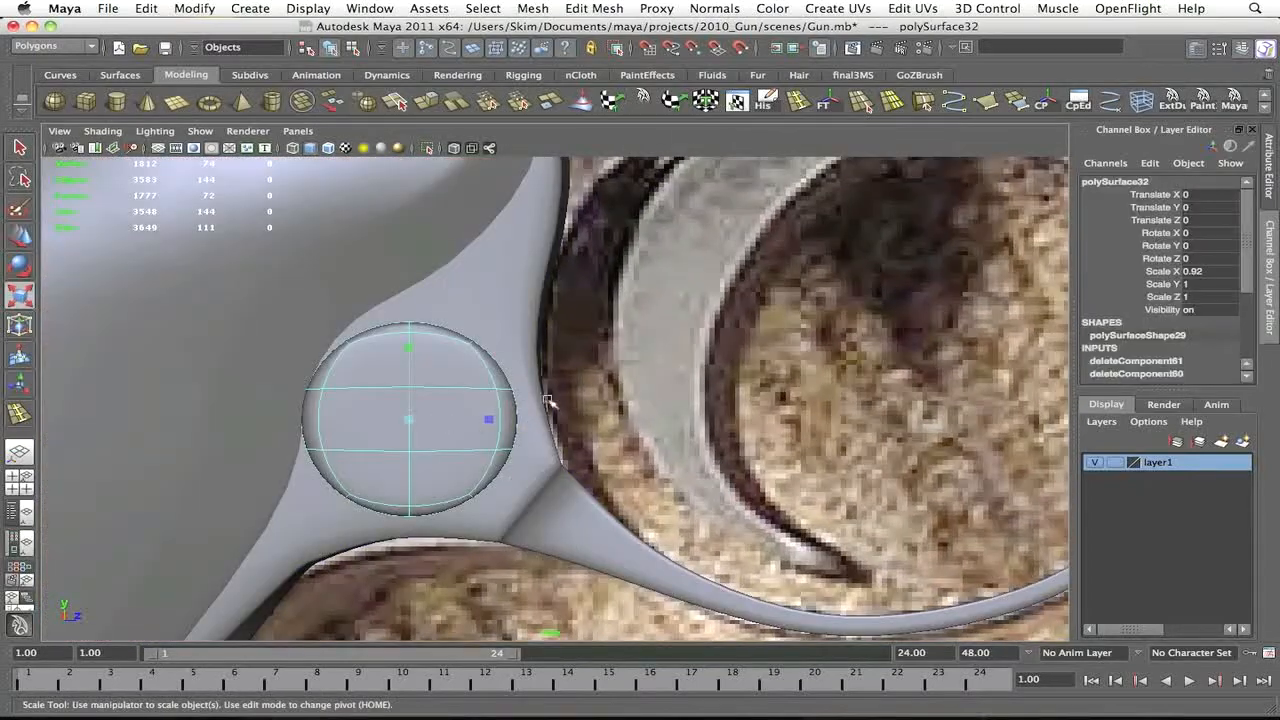
{"action": "key", "text": "space"}
{"action": "left_click_drag", "start_coordinate": [574, 403], "coordinate": [577, 500]}
{"action": "middle_click_drag", "start_coordinate": [630, 385], "coordinate": [636, 517], "text": "alt"}
{"action": "scroll", "coordinate": [636, 517], "scroll_direction": "up", "scroll_amount": 5}
{"action": "scroll", "coordinate": [636, 517], "scroll_direction": "up", "scroll_amount": 3}
{"action": "key", "text": "4"}
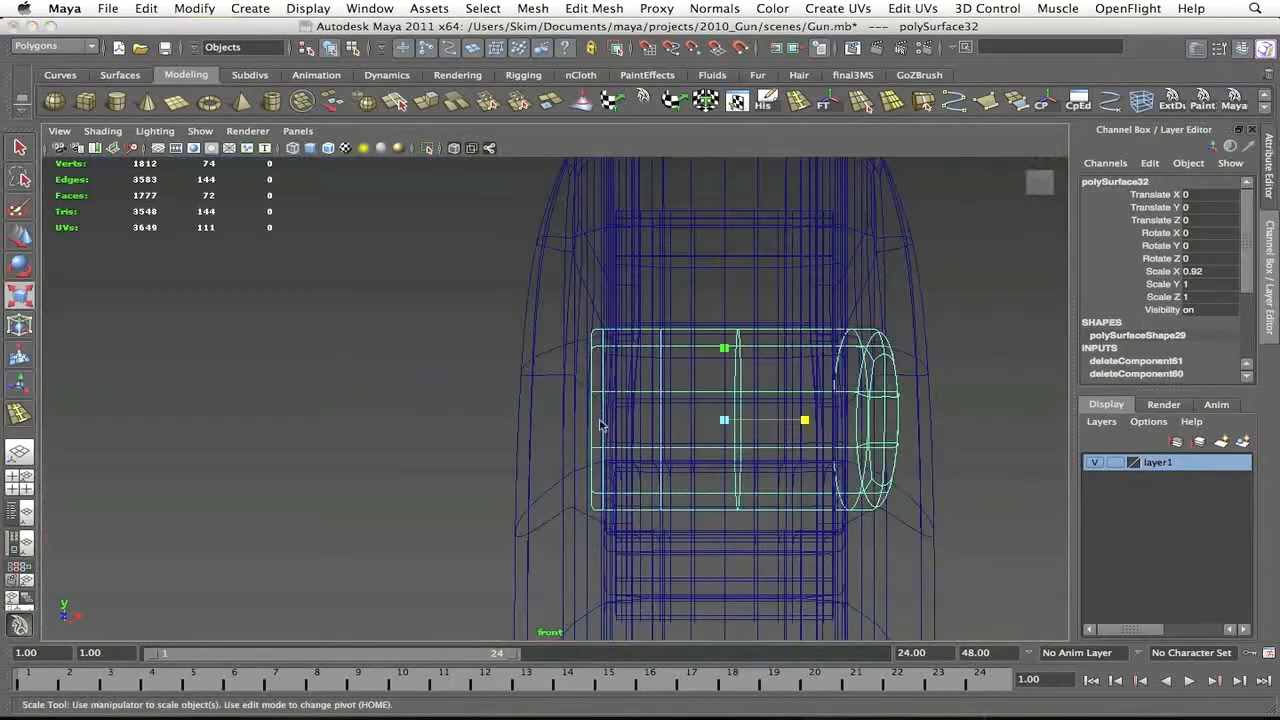
{"action": "right_click_drag", "start_coordinate": [600, 426], "coordinate": [600, 490]}
{"action": "left_click_drag", "start_coordinate": [573, 298], "coordinate": [621, 580]}
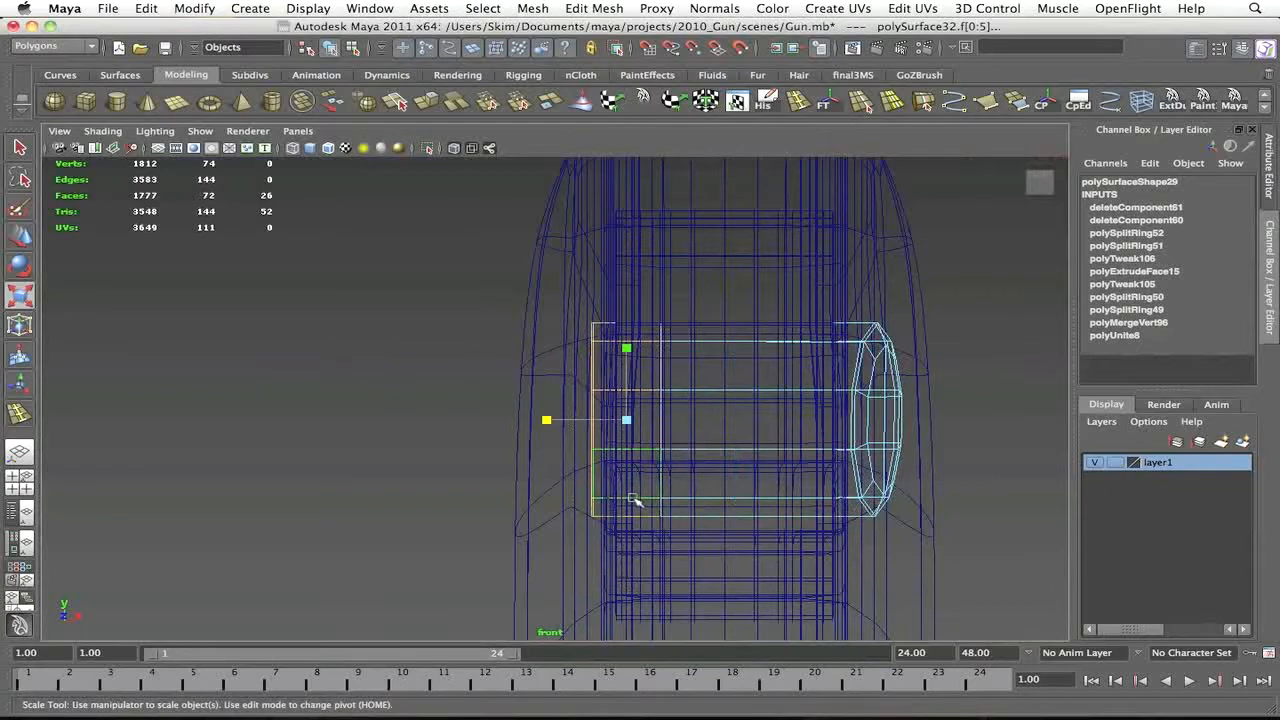
{"action": "key", "text": "g"}
{"action": "key", "text": "w"}
{"action": "key", "text": "space"}
{"action": "left_click_drag", "start_coordinate": [686, 512], "coordinate": [813, 424]}
{"action": "left_click", "coordinate": [680, 423]}
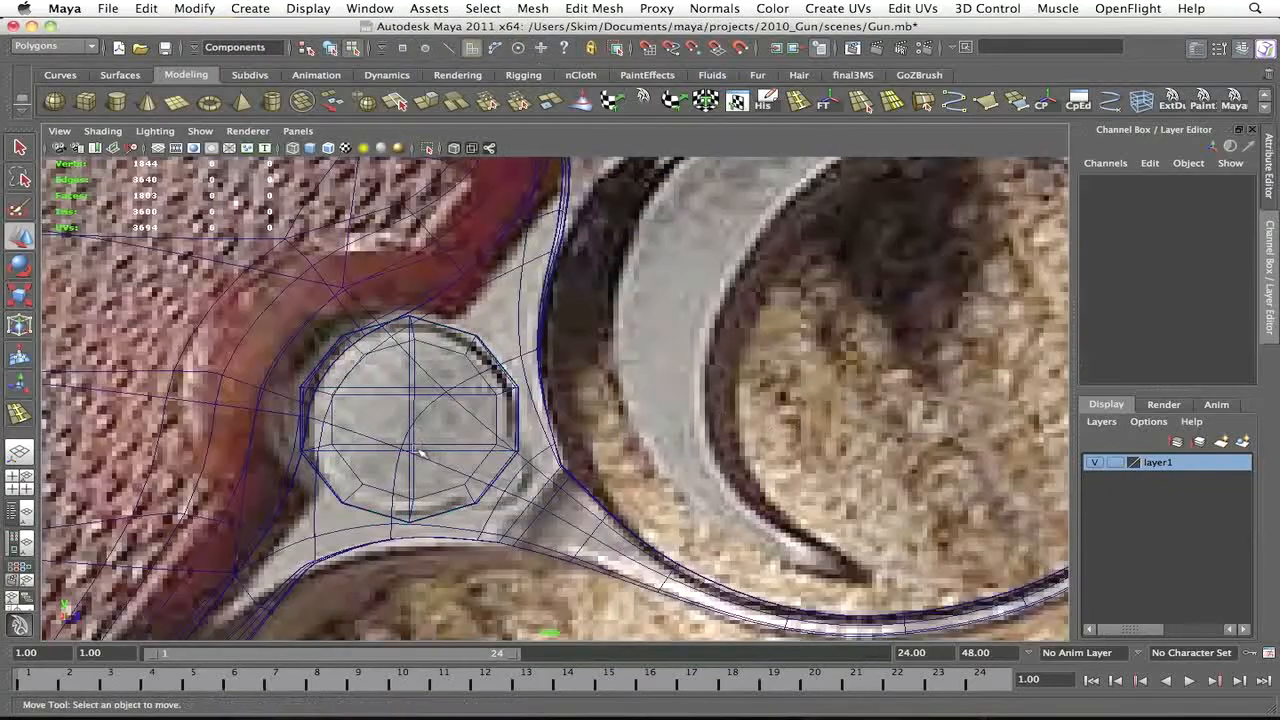
Select the duplicated end piece and move it about 0.456 along Z toward the trigger guard
{"action": "key", "text": "F8"}
{"action": "key", "text": "space"}
{"action": "left_click_drag", "start_coordinate": [520, 455], "coordinate": [530, 400]}
{"action": "left_click_drag", "start_coordinate": [540, 420], "coordinate": [629, 469], "text": "alt"}
{"action": "left_click", "coordinate": [586, 426]}
{"action": "right_click_drag", "start_coordinate": [629, 469], "coordinate": [677, 405], "text": "alt"}
{"action": "mouse_move", "coordinate": [480, 430]}
{"action": "right_mouse_down", "text": "alt"}
{"action": "mouse_move", "coordinate": [330, 430]}
{"action": "mouse_move", "coordinate": [497, 434]}
{"action": "right_mouse_up", "text": "alt"}
{"action": "key", "text": "5"}
{"action": "key", "text": "4"}
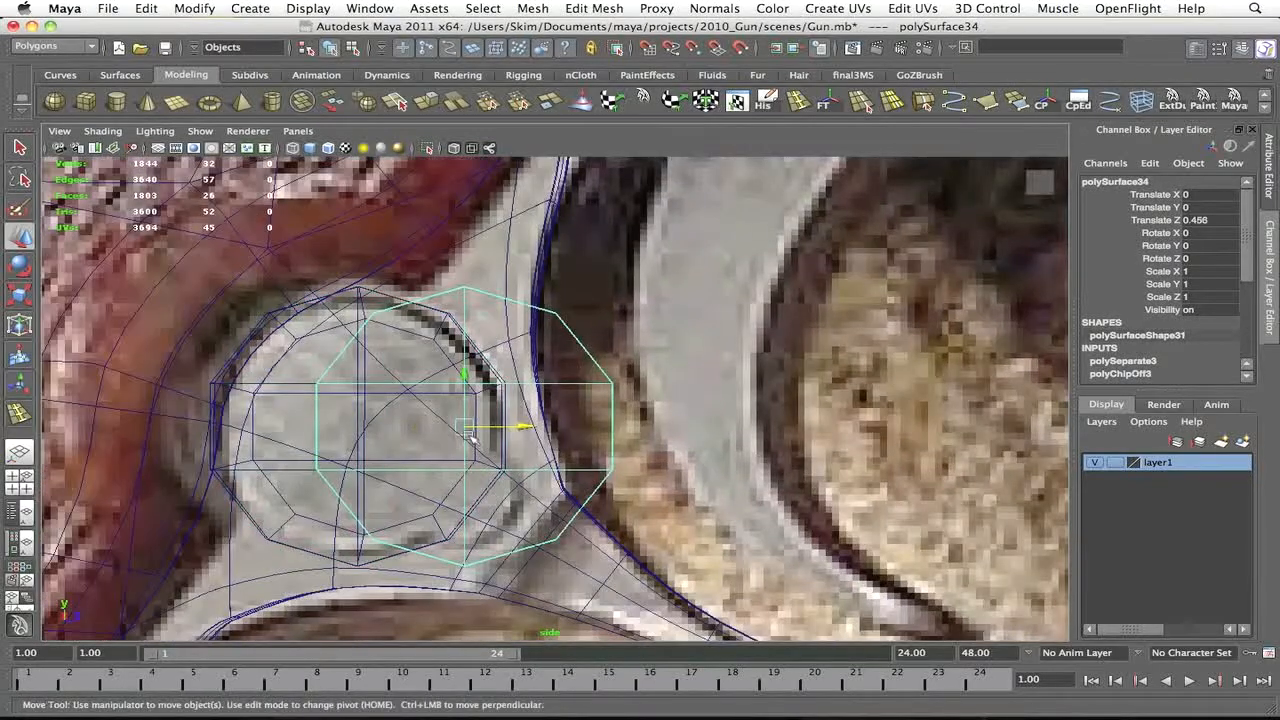
Scale the duplicated end piece to 0.33 and fit it against the large disc's lower edge nearest the trigger guard
{"action": "key", "text": "space"}
{"action": "left_click_drag", "start_coordinate": [625, 404], "coordinate": [627, 370]}
{"action": "mouse_move", "coordinate": [627, 370]}
{"action": "left_mouse_down", "text": "alt"}
{"action": "mouse_move", "coordinate": [628, 411]}
{"action": "mouse_move", "coordinate": [586, 463]}
{"action": "left_mouse_up", "text": "alt"}
{"action": "right_click_drag", "start_coordinate": [586, 463], "coordinate": [573, 508], "text": "alt"}
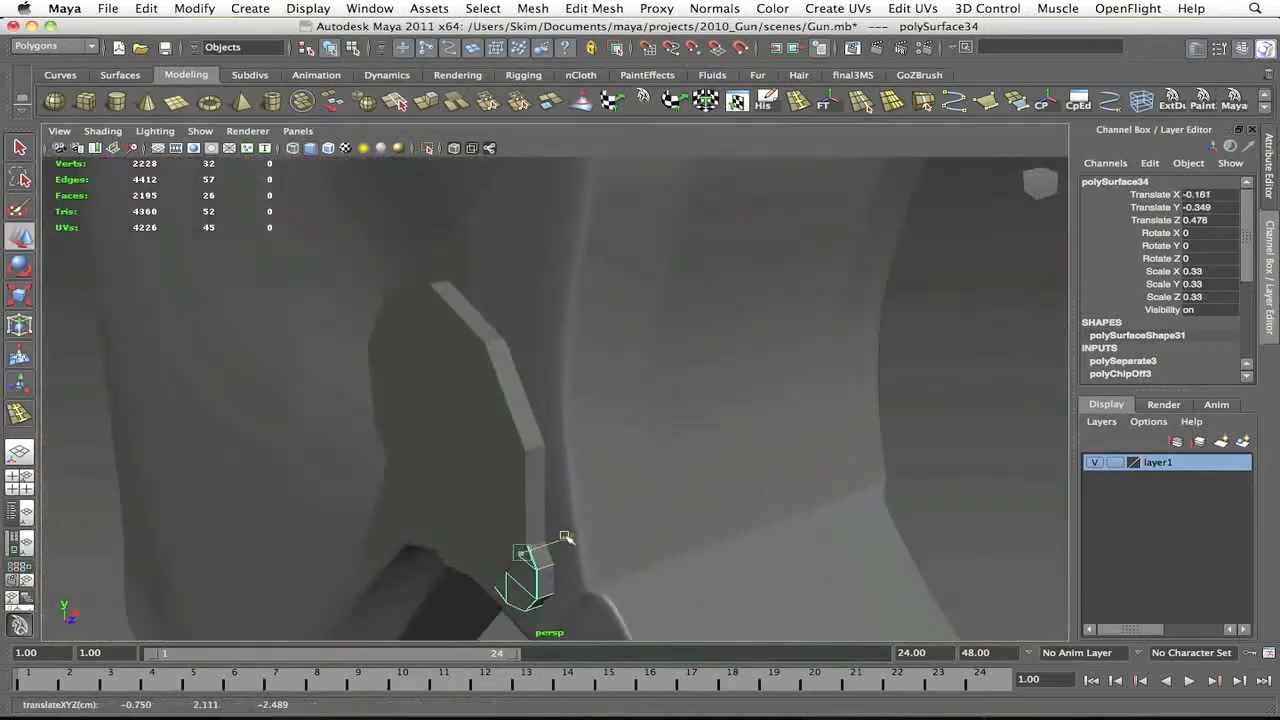
{"action": "right_click_drag", "start_coordinate": [858, 430], "coordinate": [697, 437], "text": "alt"}
{"action": "left_click", "coordinate": [697, 437]}
{"action": "left_click_drag", "start_coordinate": [697, 437], "coordinate": [760, 415], "text": "alt"}
{"action": "left_click_drag", "start_coordinate": [540, 440], "coordinate": [697, 386]}
Inspect the small disc, the large disc and the grip frame from several angles with smooth mesh preview
{"action": "key", "text": "3"}
{"action": "left_click", "coordinate": [697, 386]}
{"action": "right_click_drag", "start_coordinate": [697, 386], "coordinate": [704, 380], "text": "alt"}
{"action": "left_click_drag", "start_coordinate": [704, 380], "coordinate": [695, 480], "text": "alt"}
{"action": "left_click", "coordinate": [695, 480]}
{"action": "left_click", "coordinate": [789, 435]}
{"action": "left_click_drag", "start_coordinate": [733, 435], "coordinate": [840, 429], "text": "alt"}
{"action": "right_click_drag", "start_coordinate": [840, 429], "coordinate": [763, 429], "text": "alt"}
{"action": "left_click_drag", "start_coordinate": [625, 426], "coordinate": [329, 424], "text": "alt"}
{"action": "left_click_drag", "start_coordinate": [730, 402], "coordinate": [371, 303], "text": "alt"}
{"action": "left_click_drag", "start_coordinate": [383, 418], "coordinate": [761, 483], "text": "alt"}
Delete the edge loop where the trigger guard joins the grip frame and remove its leftover vertices
{"action": "key", "text": "space"}
{"action": "key", "text": "space"}
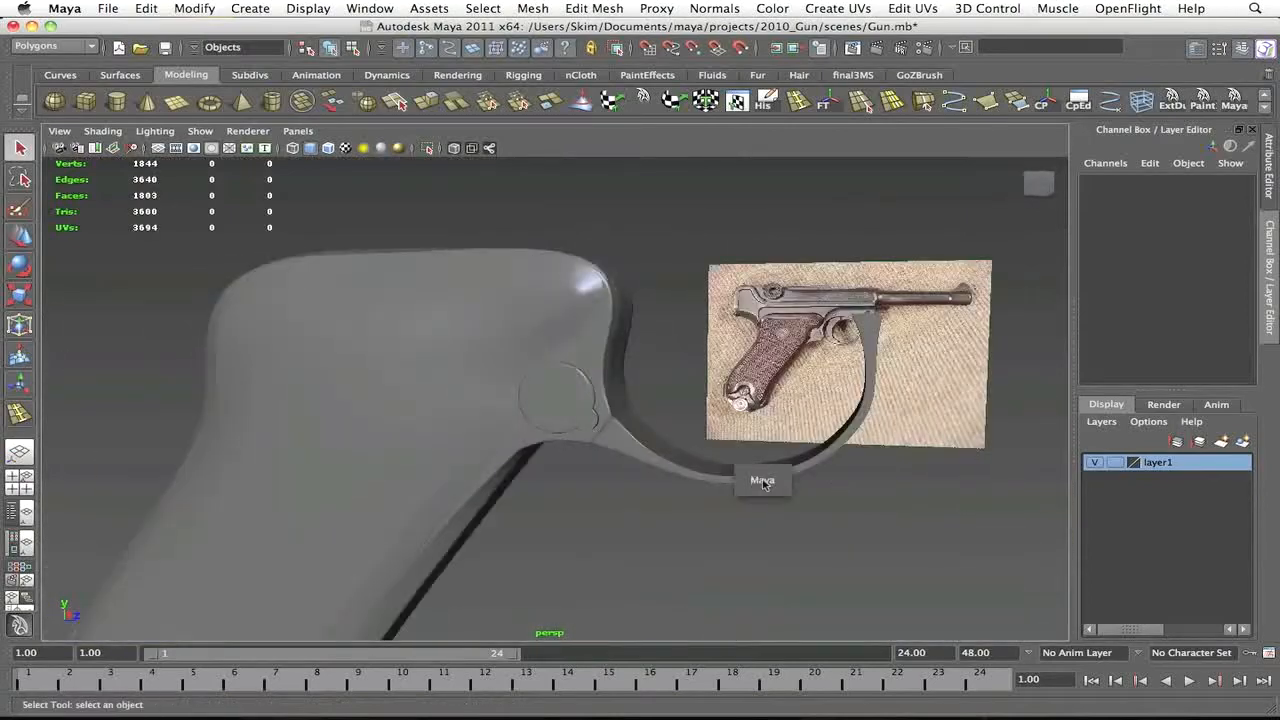
{"action": "left_click", "coordinate": [546, 486]}
{"action": "right_click_drag", "start_coordinate": [546, 486], "coordinate": [420, 440], "text": "alt"}
{"action": "key", "text": "F10"}
{"action": "left_click", "coordinate": [550, 551], "text": "shift"}
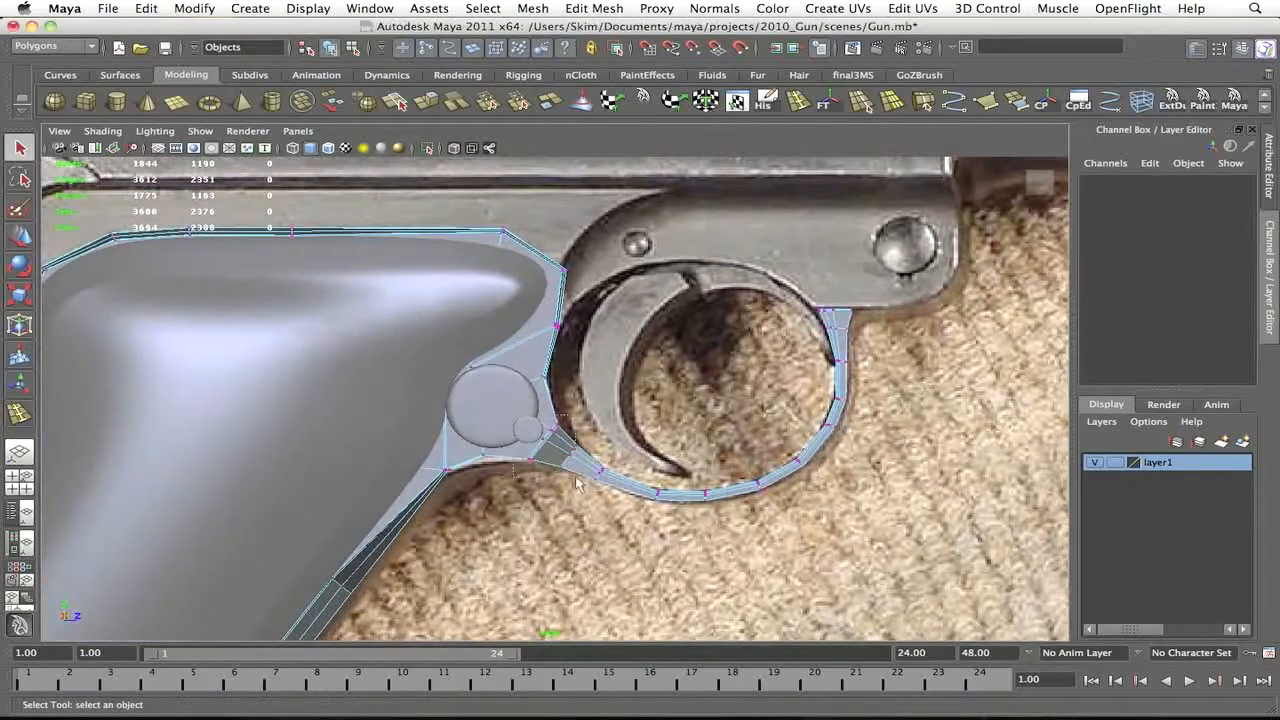
{"action": "key", "text": "F8"}
{"action": "left_click", "coordinate": [616, 404]}
{"action": "left_click", "coordinate": [550, 430]}
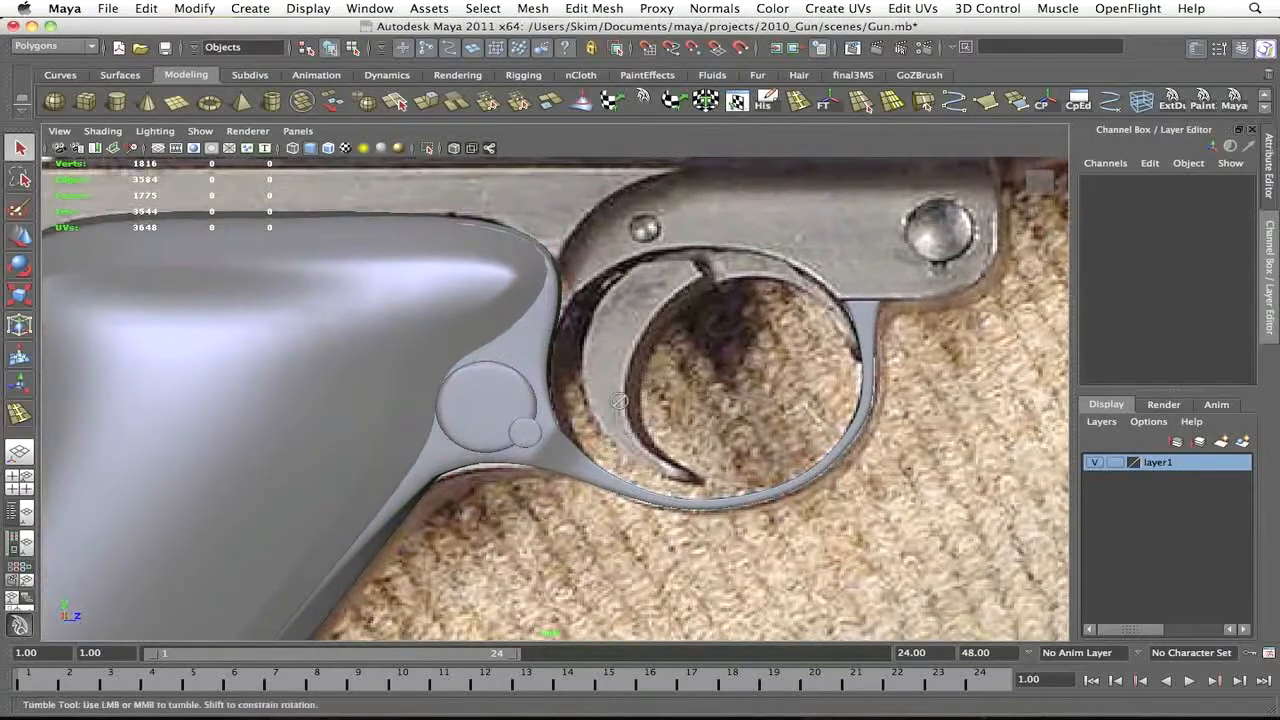
Insert an edge loop across the trigger guard where it joins the grip frame, next to the small disc
{"action": "key", "text": "space"}
{"action": "key", "text": "space"}
{"action": "left_click_drag", "start_coordinate": [620, 394], "coordinate": [462, 435], "text": "alt"}
{"action": "scroll", "coordinate": [546, 408], "scroll_direction": "up", "scroll_amount": 5}
{"action": "scroll", "coordinate": [546, 408], "scroll_direction": "down", "scroll_amount": 4}
{"action": "left_click", "coordinate": [600, 416]}
{"action": "key", "text": "F10"}
{"action": "left_click", "coordinate": [660, 398]}
{"action": "key", "text": "1"}
{"action": "double_click", "coordinate": [449, 404]}
{"action": "key", "text": "ctrl+BackSpace"}
{"action": "left_click_drag", "start_coordinate": [297, 343], "coordinate": [803, 640]}
{"action": "key", "text": "4"}
{"action": "key", "text": "5"}
{"action": "key", "text": "3"}
{"action": "right_click_drag", "start_coordinate": [507, 485], "coordinate": [668, 397]}
{"action": "left_click_drag", "start_coordinate": [668, 397], "coordinate": [622, 451], "text": "alt"}
{"action": "left_click", "coordinate": [641, 396]}
{"action": "left_click_drag", "start_coordinate": [641, 396], "coordinate": [611, 429], "text": "alt"}
{"action": "left_click", "coordinate": [526, 463]}
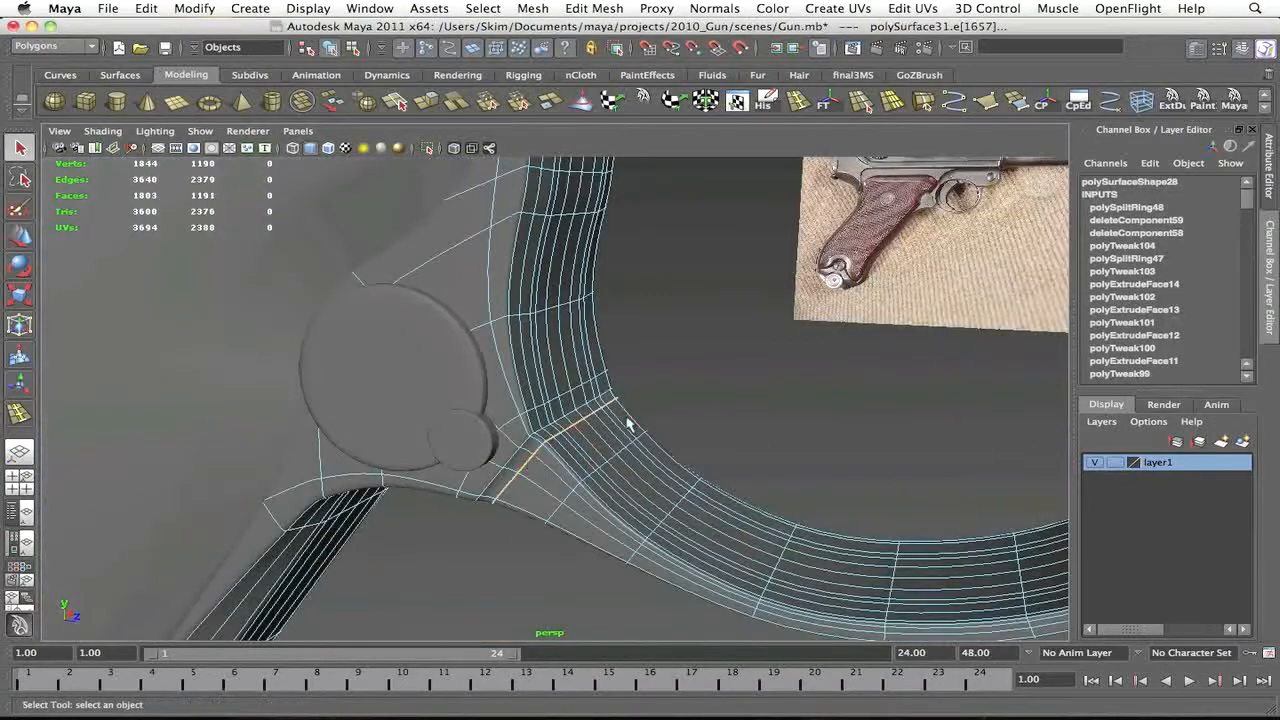
Slide the edge loop at the junction of trigger guard and grip frame with the Slide Edge Tool
{"action": "left_click", "coordinate": [602, 8]}
{"action": "left_click", "coordinate": [628, 127]}
{"action": "left_click", "coordinate": [600, 8]}
{"action": "left_click", "coordinate": [609, 14]}
{"action": "key", "text": "q"}
{"action": "double_click", "coordinate": [533, 440]}
{"action": "left_click", "coordinate": [594, 8]}
{"action": "left_click", "coordinate": [620, 193]}
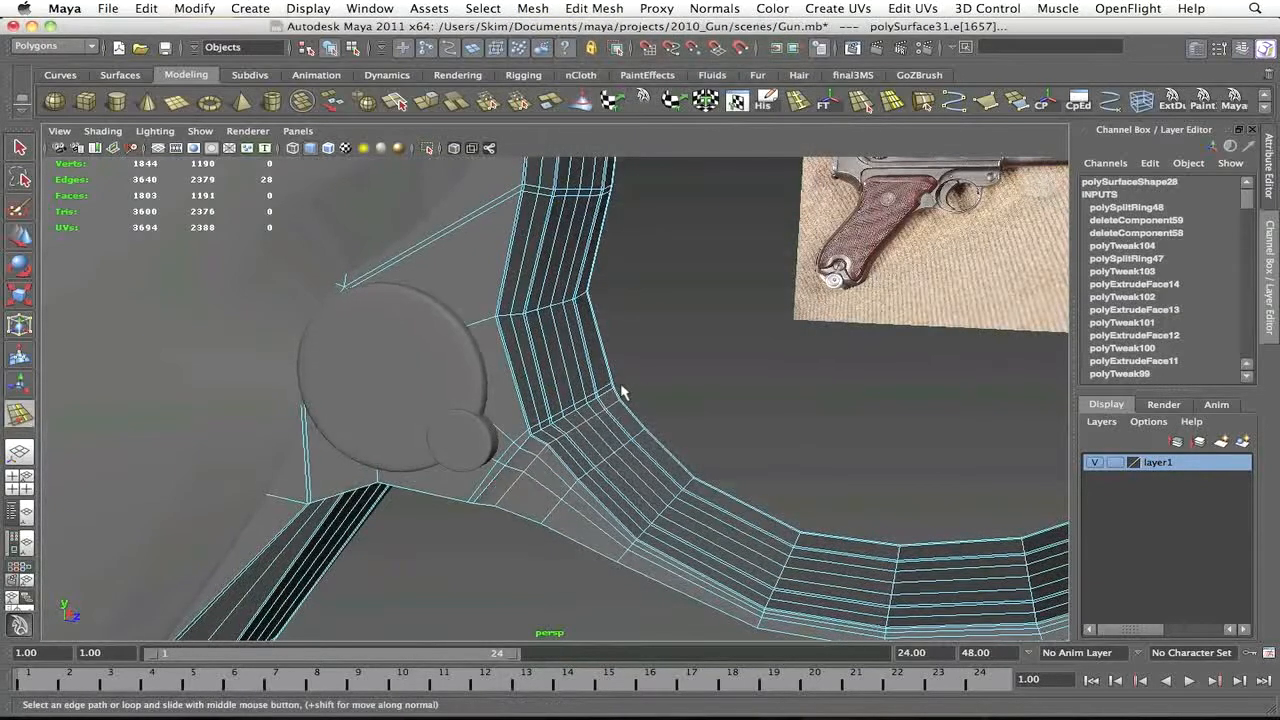
{"action": "left_click_drag", "start_coordinate": [580, 445], "coordinate": [740, 360], "text": "alt"}
{"action": "right_click_drag", "start_coordinate": [740, 360], "coordinate": [671, 309], "text": "alt"}
{"action": "left_click_drag", "start_coordinate": [671, 309], "coordinate": [669, 403], "text": "alt"}
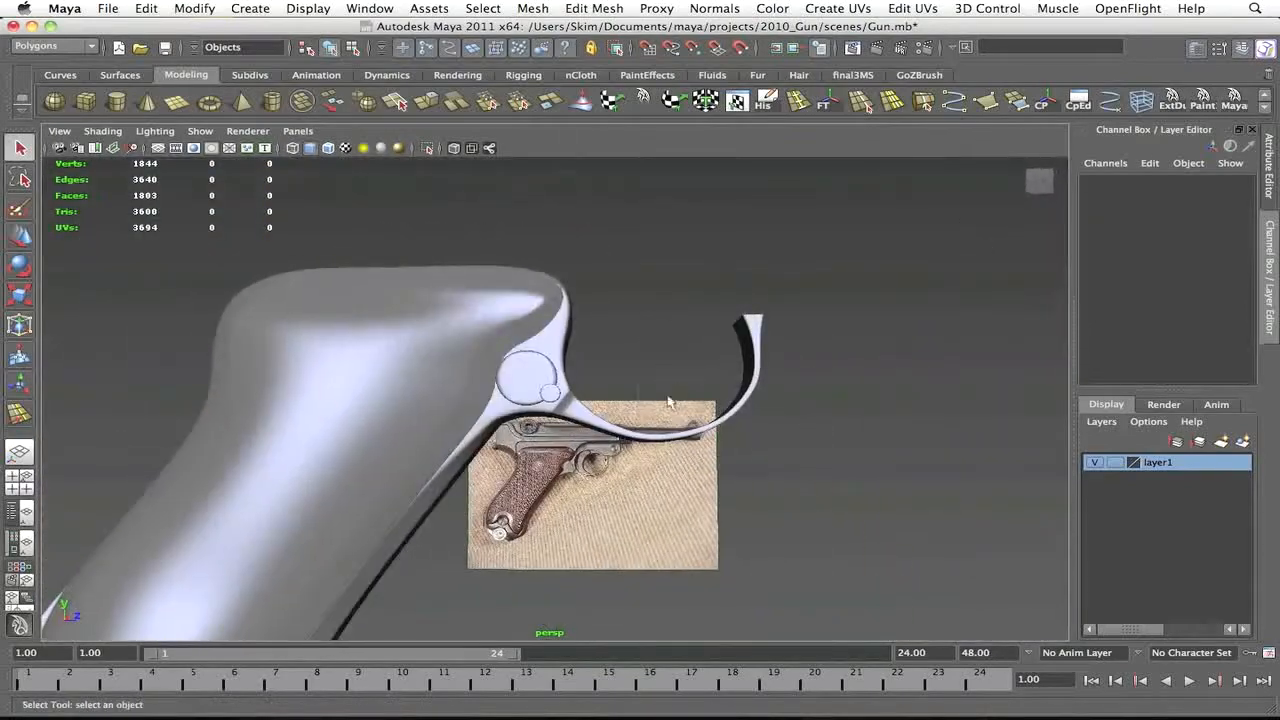
Compare the grip panel's unsmoothed cage with the reference photo around the large disc
{"action": "key", "text": "space"}
{"action": "key", "text": "space"}
{"action": "key", "text": "4"}
{"action": "key", "text": "5"}
{"action": "left_click", "coordinate": [473, 326]}
{"action": "key", "text": "1"}
{"action": "middle_click_drag", "start_coordinate": [621, 344], "coordinate": [709, 366], "text": "alt"}
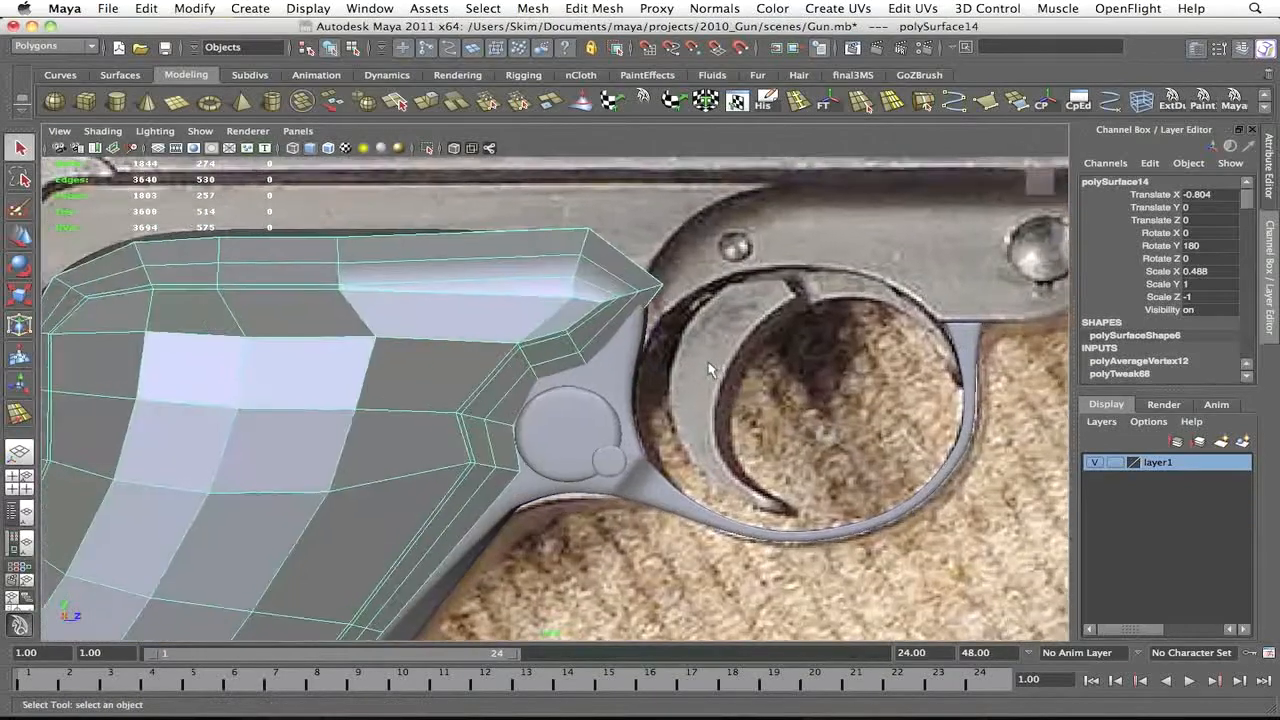
{"action": "right_click_drag", "start_coordinate": [709, 366], "coordinate": [754, 361], "text": "alt"}
{"action": "key", "text": "4"}
{"action": "key", "text": "space"}
{"action": "key", "text": "space"}
Move the grip panel's rim vertices just above the large disc using soft selection
{"action": "middle_click_drag", "start_coordinate": [689, 300], "coordinate": [660, 350], "text": "alt"}
{"action": "key", "text": "5"}
{"action": "right_click_drag", "start_coordinate": [660, 350], "coordinate": [712, 346], "text": "alt"}
{"action": "right_click_drag", "start_coordinate": [640, 330], "coordinate": [560, 325]}
{"action": "key", "text": "4"}
{"action": "mouse_move", "coordinate": [498, 277]}
{"action": "left_mouse_down"}
{"action": "mouse_move", "coordinate": [604, 405]}
{"action": "mouse_move", "coordinate": [486, 306]}
{"action": "mouse_move", "coordinate": [606, 292]}
{"action": "left_mouse_up"}
{"action": "key", "text": "5"}
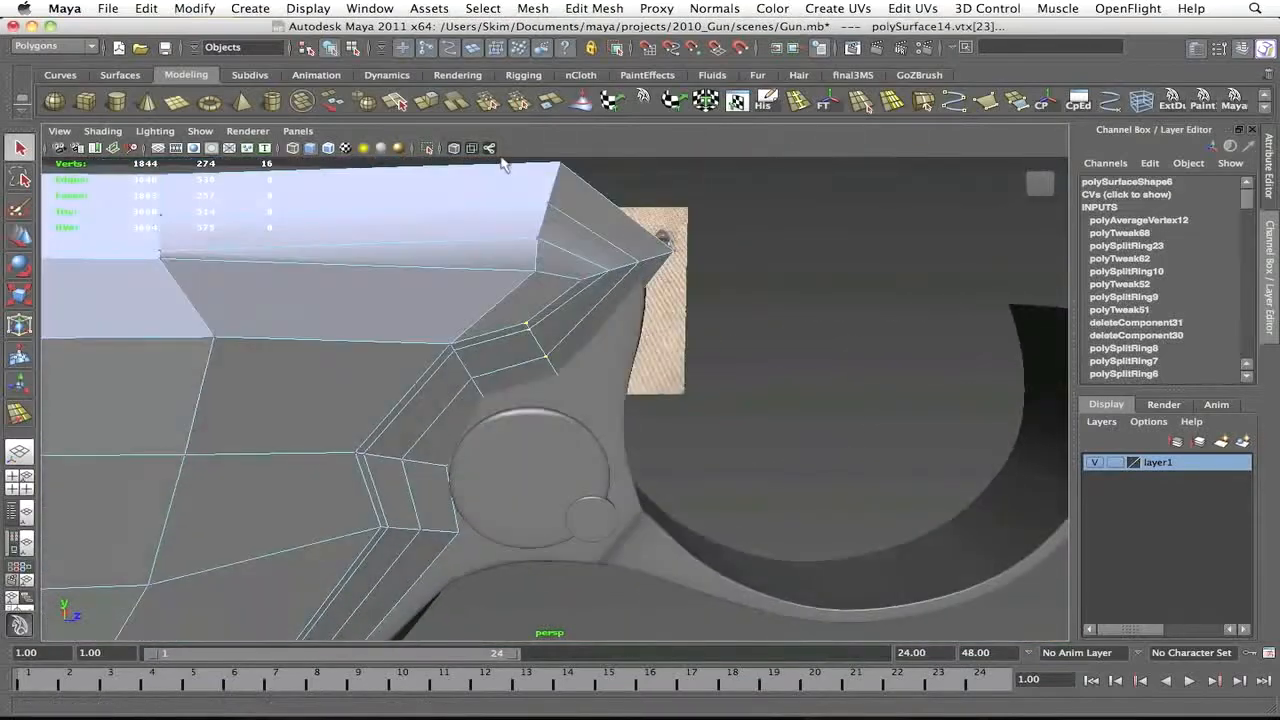
{"action": "key", "text": "b"}
{"action": "left_click_drag", "start_coordinate": [590, 343], "coordinate": [531, 337], "text": "alt"}
{"action": "key", "text": "w"}
{"action": "left_click_drag", "start_coordinate": [590, 297], "coordinate": [574, 303]}
{"action": "left_click", "coordinate": [720, 305]}
{"action": "left_click_drag", "start_coordinate": [720, 305], "coordinate": [628, 320], "text": "alt"}
Lower the row of grip panel rim vertices above the large disc toward the disc's edge in the side view
{"action": "left_click", "coordinate": [591, 305]}
{"action": "key", "text": "space"}
{"action": "key", "text": "space"}
{"action": "key", "text": "F9"}
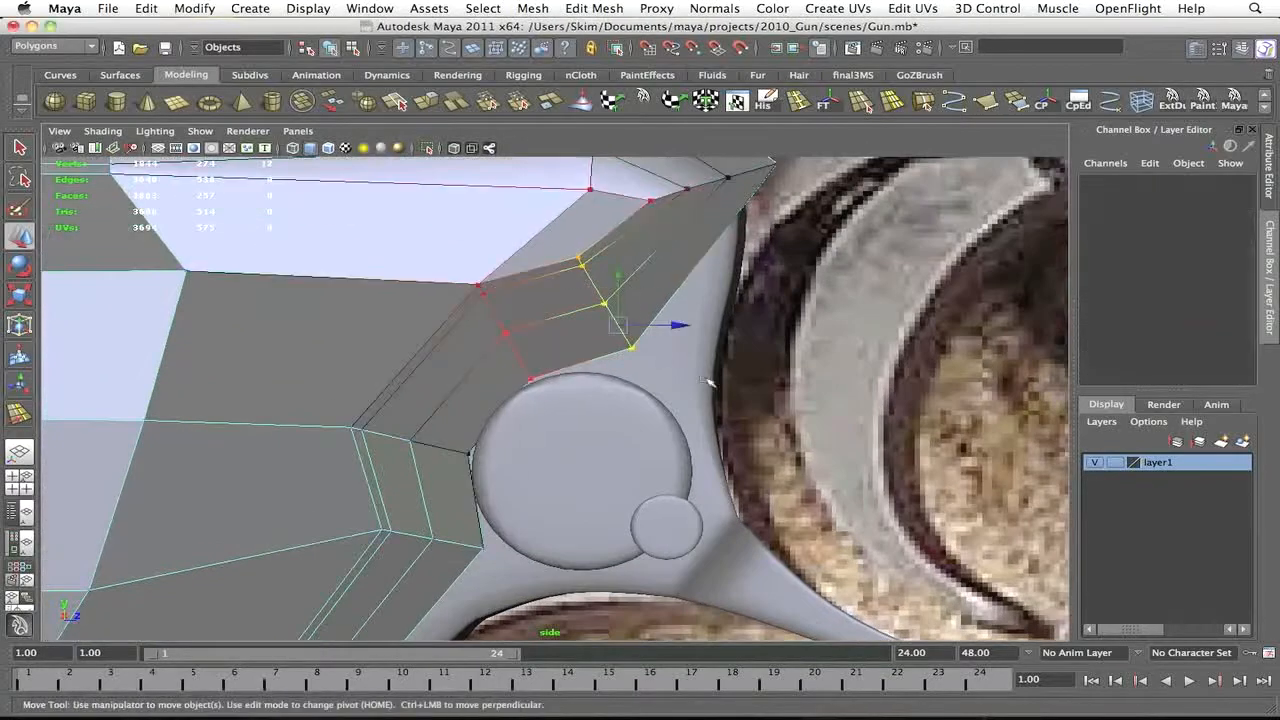
{"action": "left_click", "coordinate": [620, 326]}
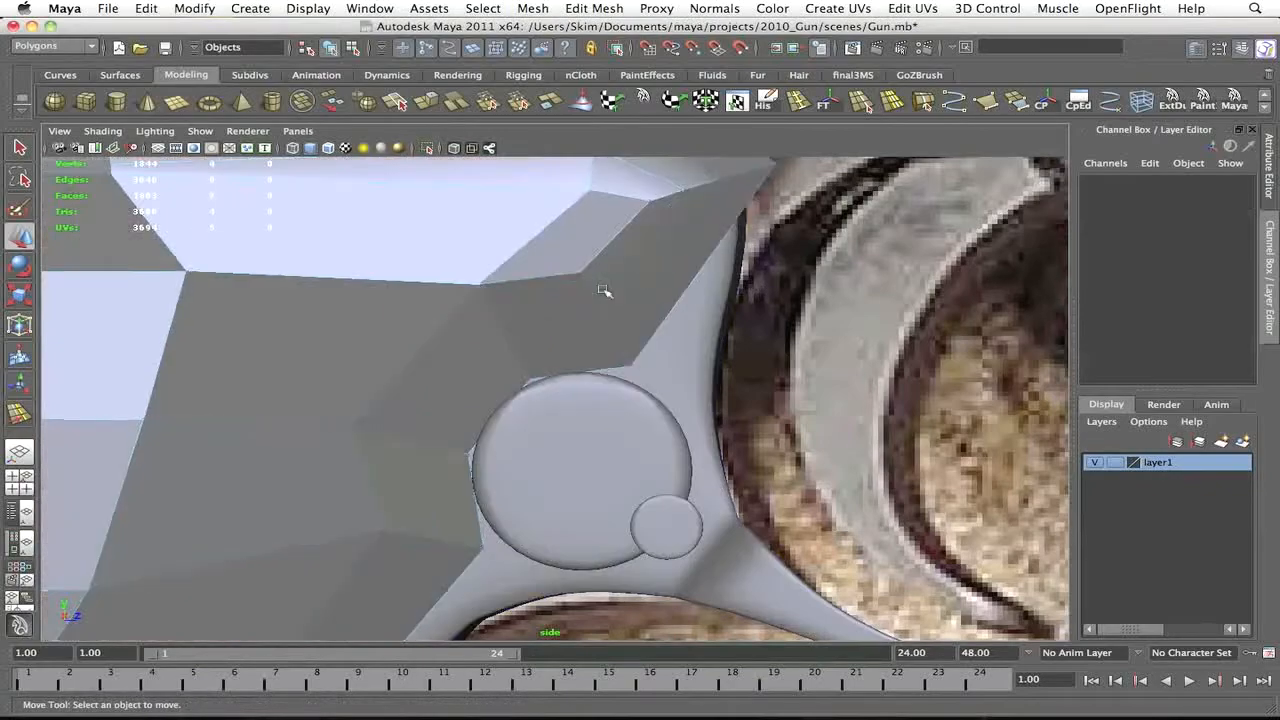
{"action": "key", "text": "F8"}
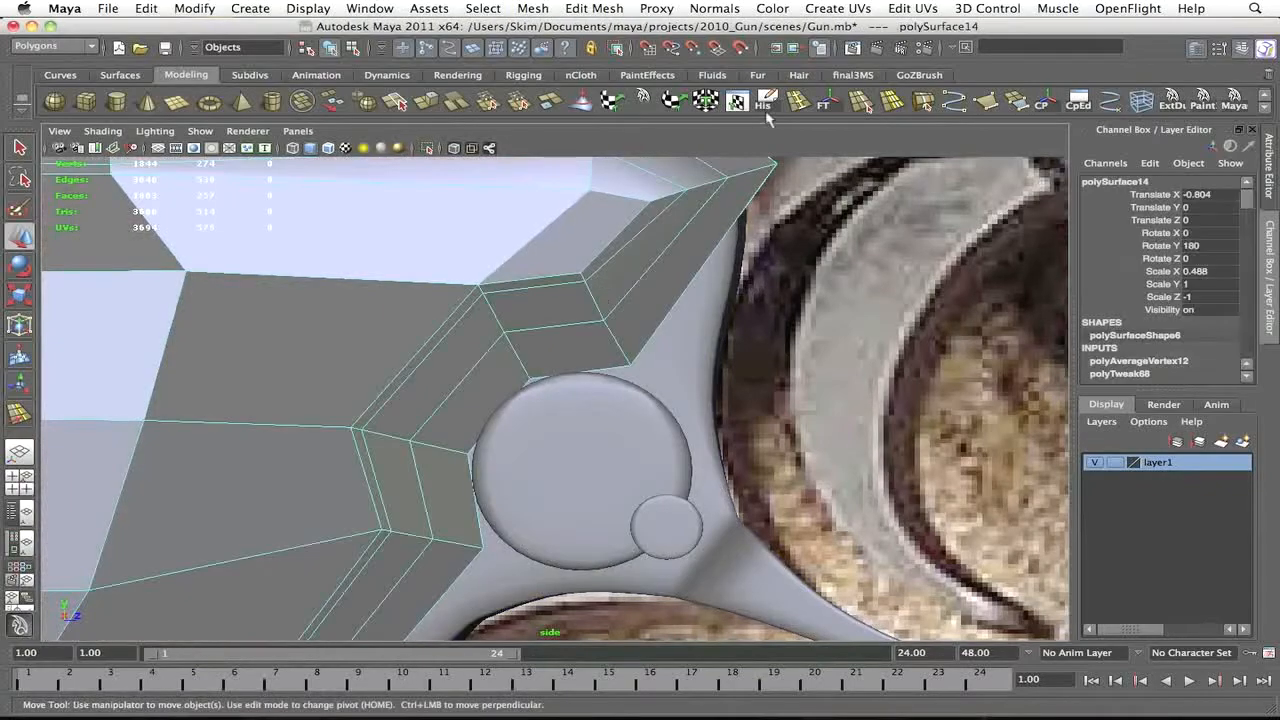
Insert two edge loops along the grip panel's border and check the smoothed result
{"action": "key", "text": "y"}
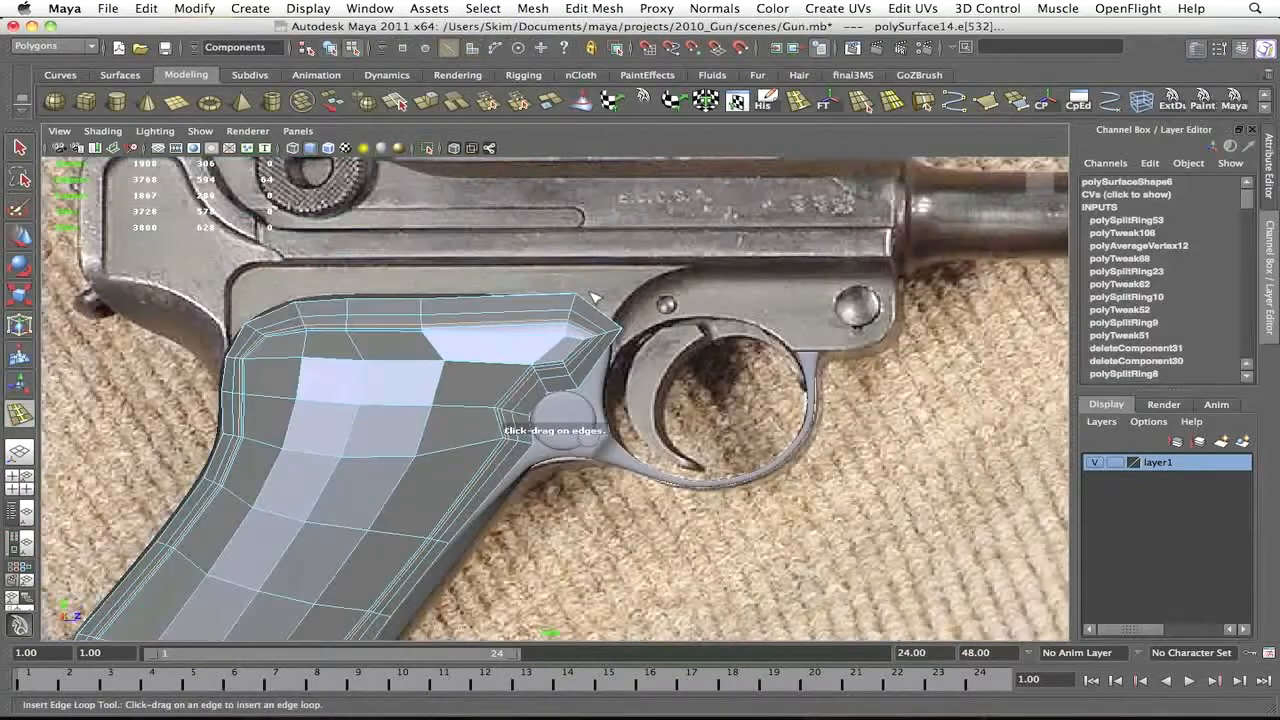
{"action": "right_click_drag", "start_coordinate": [486, 414], "coordinate": [470, 440], "text": "alt"}
{"action": "middle_click_drag", "start_coordinate": [470, 440], "coordinate": [467, 452], "text": "alt"}
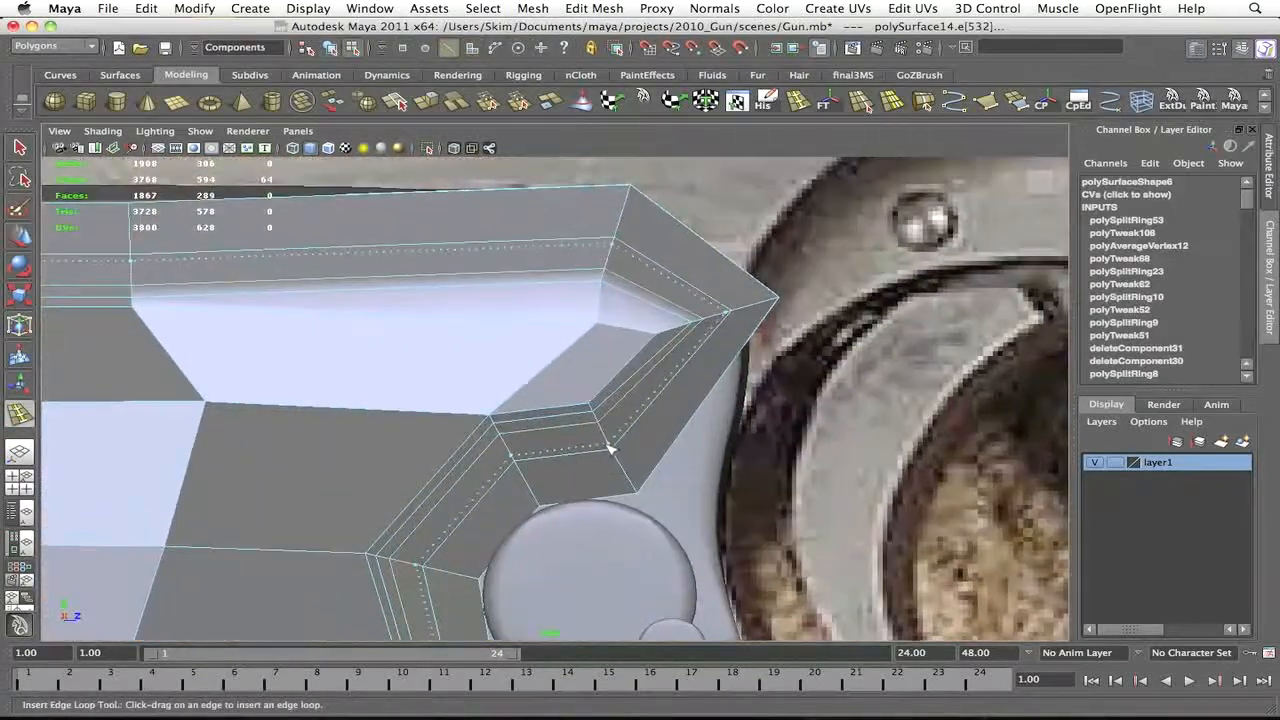
{"action": "key", "text": "q"}
{"action": "key", "text": "3"}
{"action": "key", "text": "F8"}
{"action": "key", "text": "1"}
{"action": "key", "text": "F10"}
{"action": "key", "text": "3"}
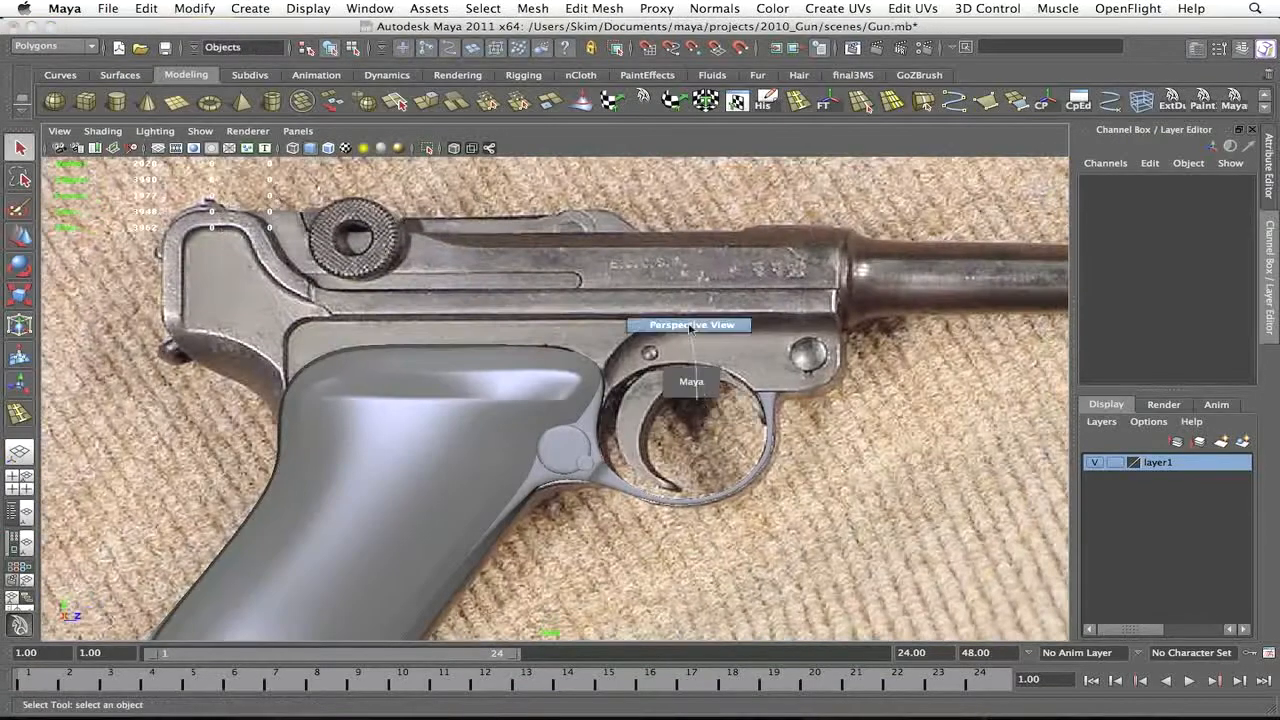
{"action": "left_click_drag", "start_coordinate": [690, 328], "coordinate": [690, 328]}
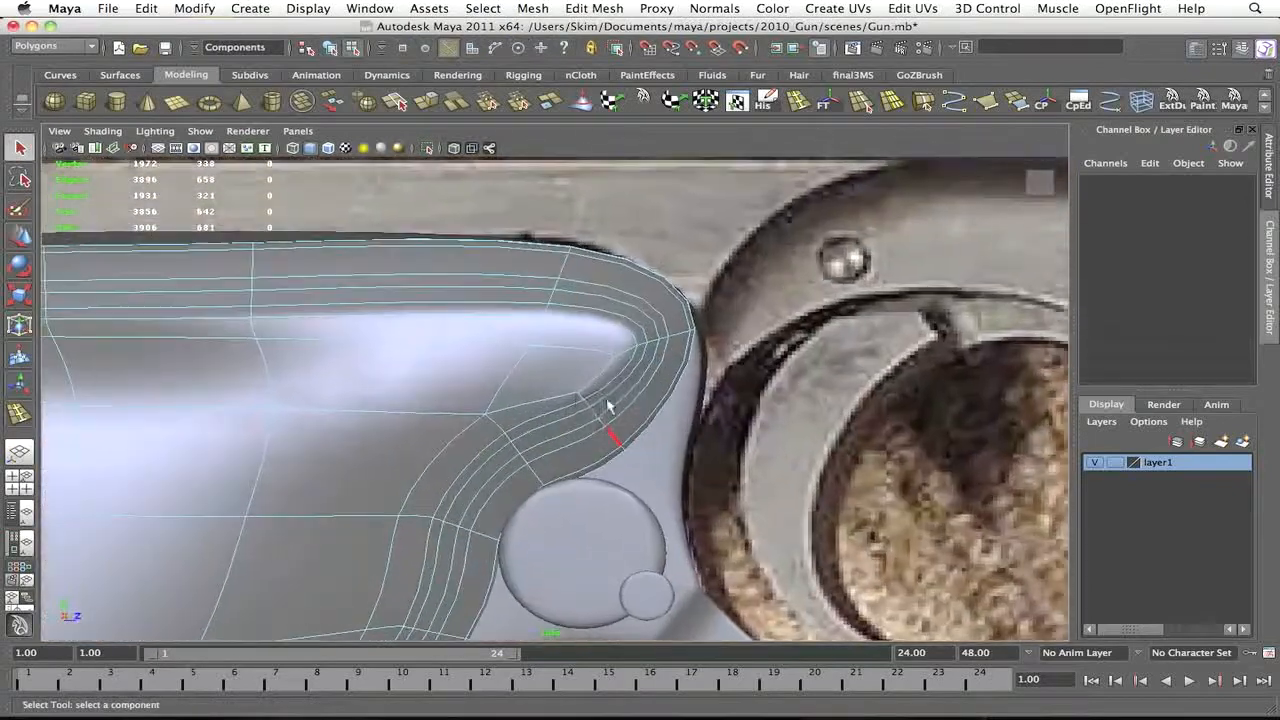
Bevel the edge row crossing the grip panel's rim above the large disc with an offset of 0.05
{"action": "left_click", "coordinate": [596, 420]}
{"action": "key", "text": "1"}
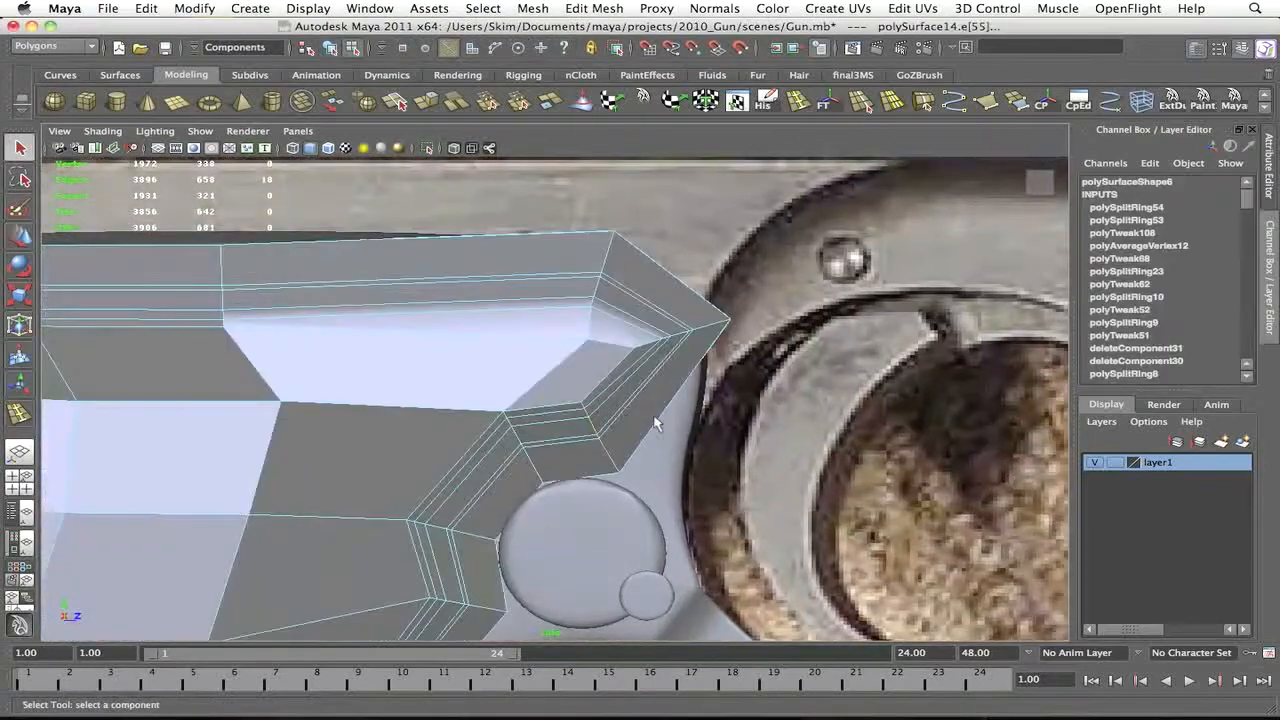
{"action": "middle_click_drag", "start_coordinate": [757, 357], "coordinate": [712, 382]}
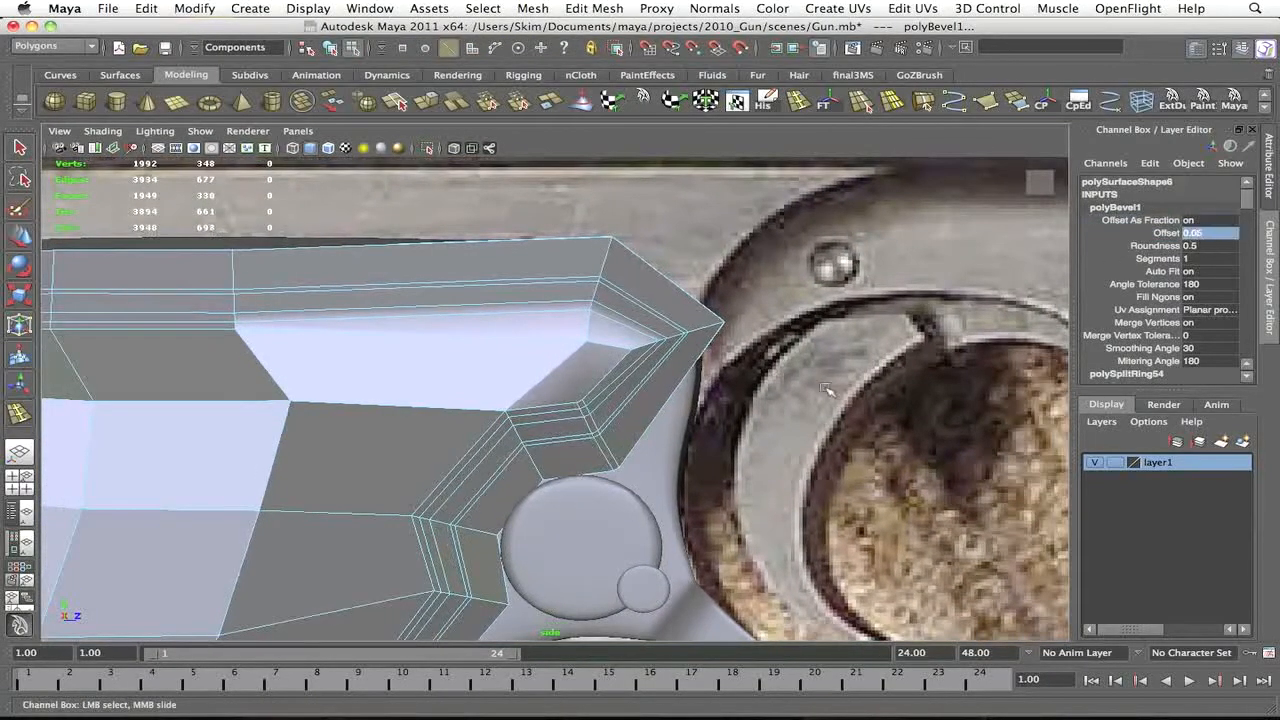
{"action": "scroll", "coordinate": [826, 389], "scroll_direction": "up", "scroll_amount": 2}
Split the face from the bevel's inner end to the grip panel's inner upper corner and preview the smoothed panel
{"action": "left_click", "coordinate": [396, 102]}
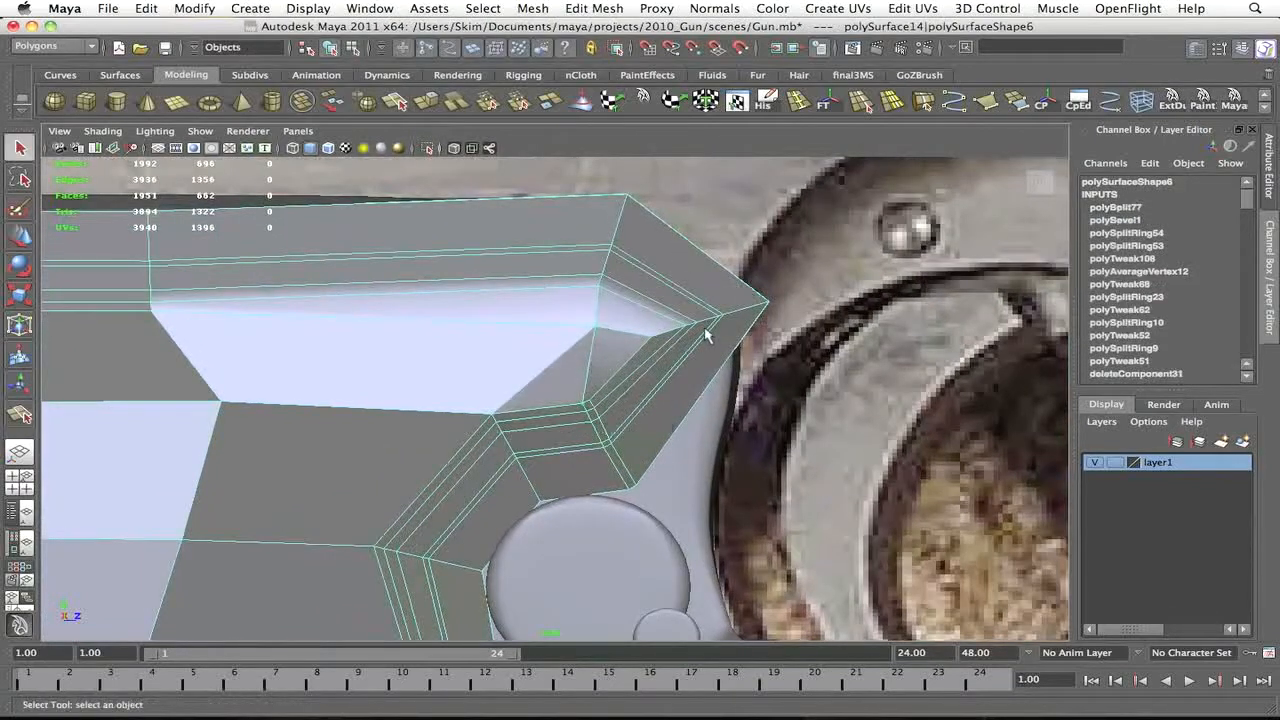
{"action": "scroll", "coordinate": [694, 328], "scroll_direction": "up", "scroll_amount": 1}
{"action": "key", "text": "3"}
{"action": "left_click", "coordinate": [837, 317]}
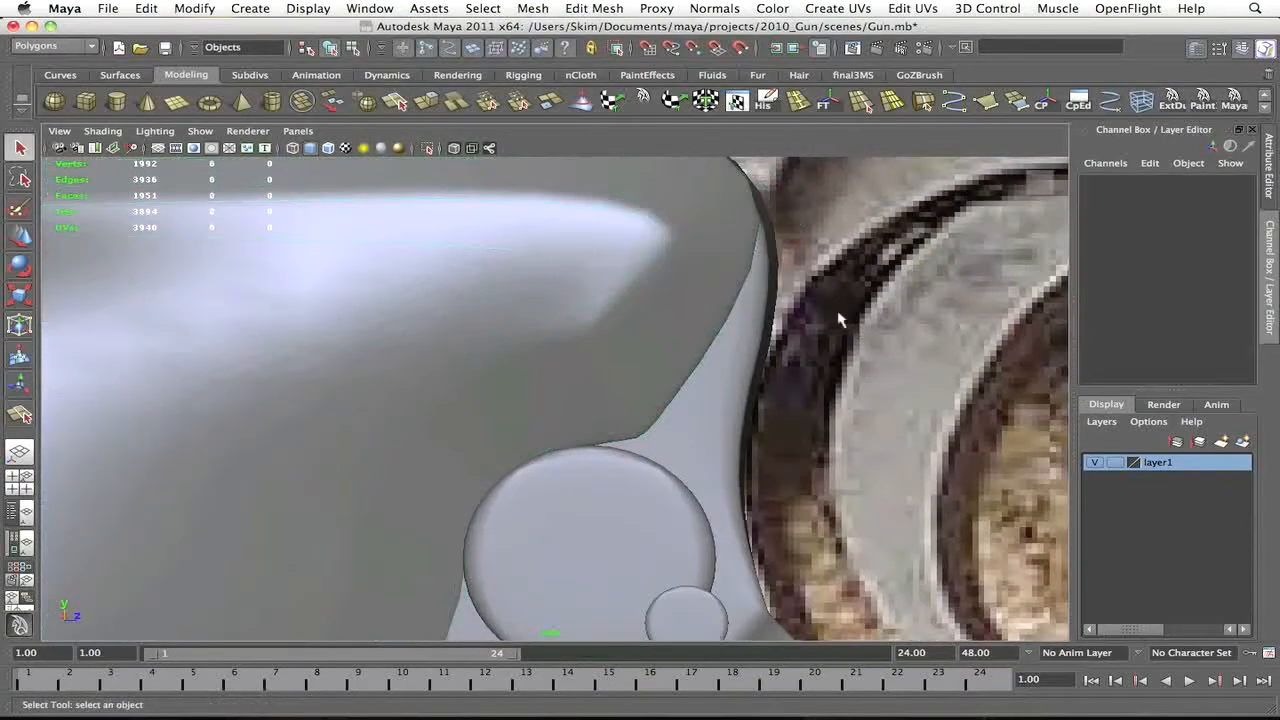
{"action": "scroll", "coordinate": [837, 317], "scroll_direction": "down", "scroll_amount": 10}
{"action": "key", "text": "space"}
{"action": "left_click_drag", "start_coordinate": [777, 326], "coordinate": [777, 262]}
{"action": "left_click_drag", "start_coordinate": [760, 262], "coordinate": [607, 296], "text": "alt"}
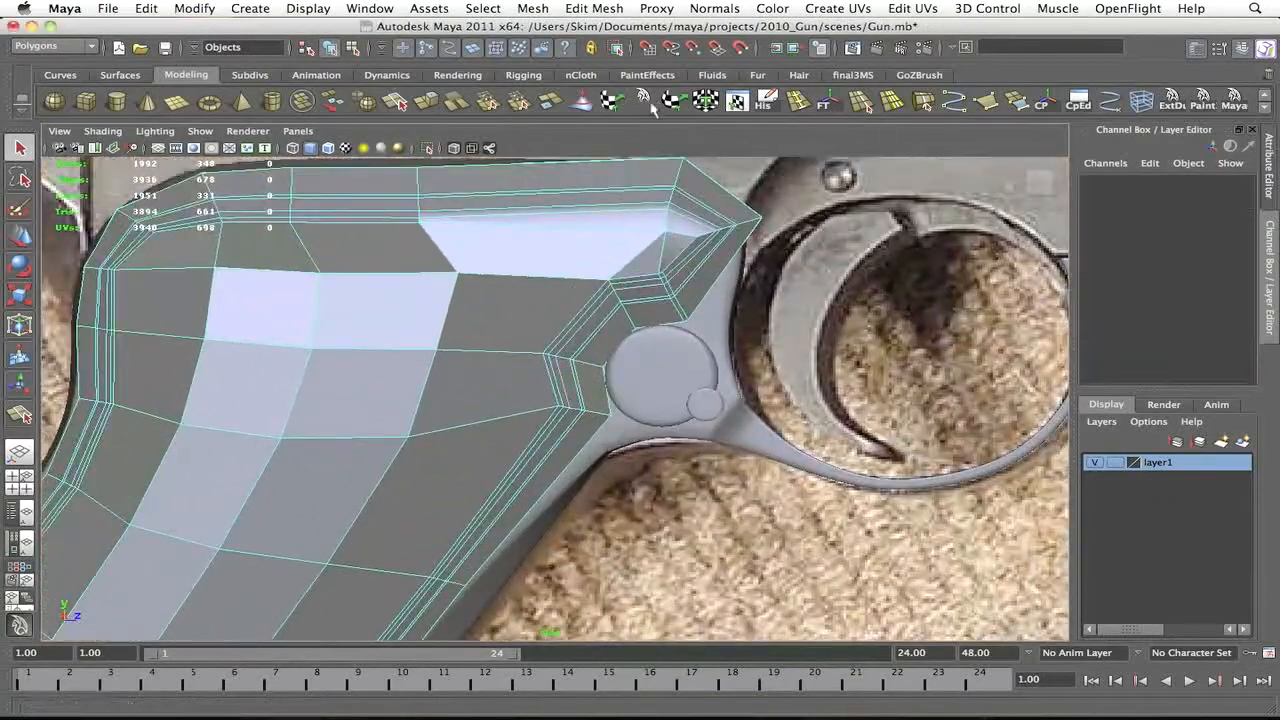
Bevel the edge row crossing the grip panel's rim beside the large disc's lower half with an offset of 0.05
{"action": "left_click", "coordinate": [573, 401]}
{"action": "left_click_drag", "start_coordinate": [438, 392], "coordinate": [468, 454]}
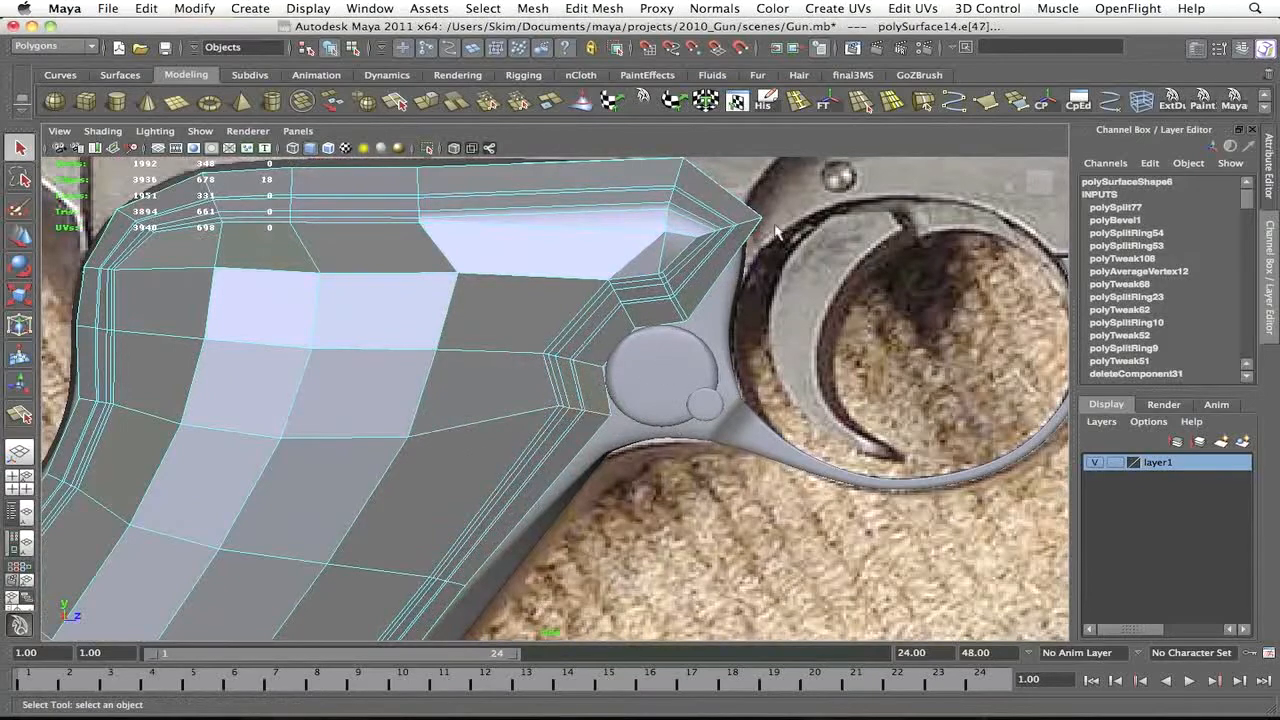
{"action": "key", "text": "g"}
{"action": "scroll", "coordinate": [780, 286], "scroll_direction": "up", "scroll_amount": 2}
{"action": "left_click", "coordinate": [1196, 232]}
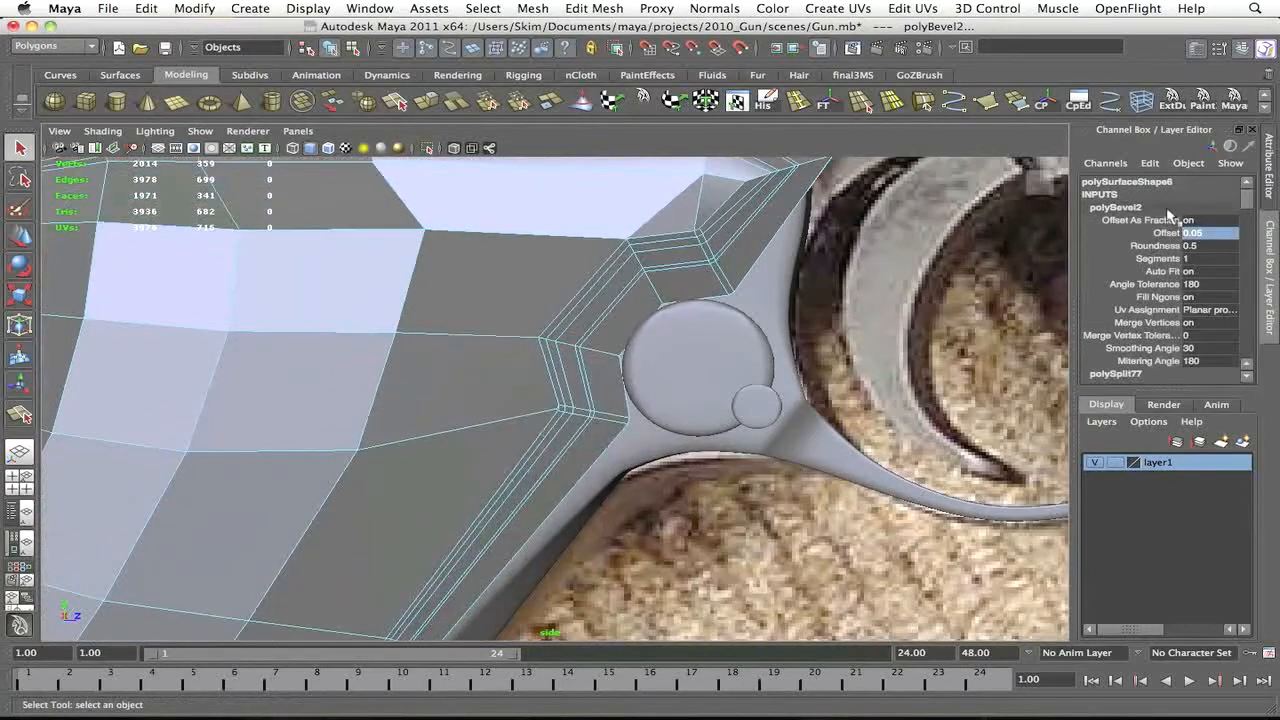
Merge the adjoining vertices at the inner end of the lower bevel and split the face there
{"action": "scroll", "coordinate": [893, 305], "scroll_direction": "up", "scroll_amount": 3}
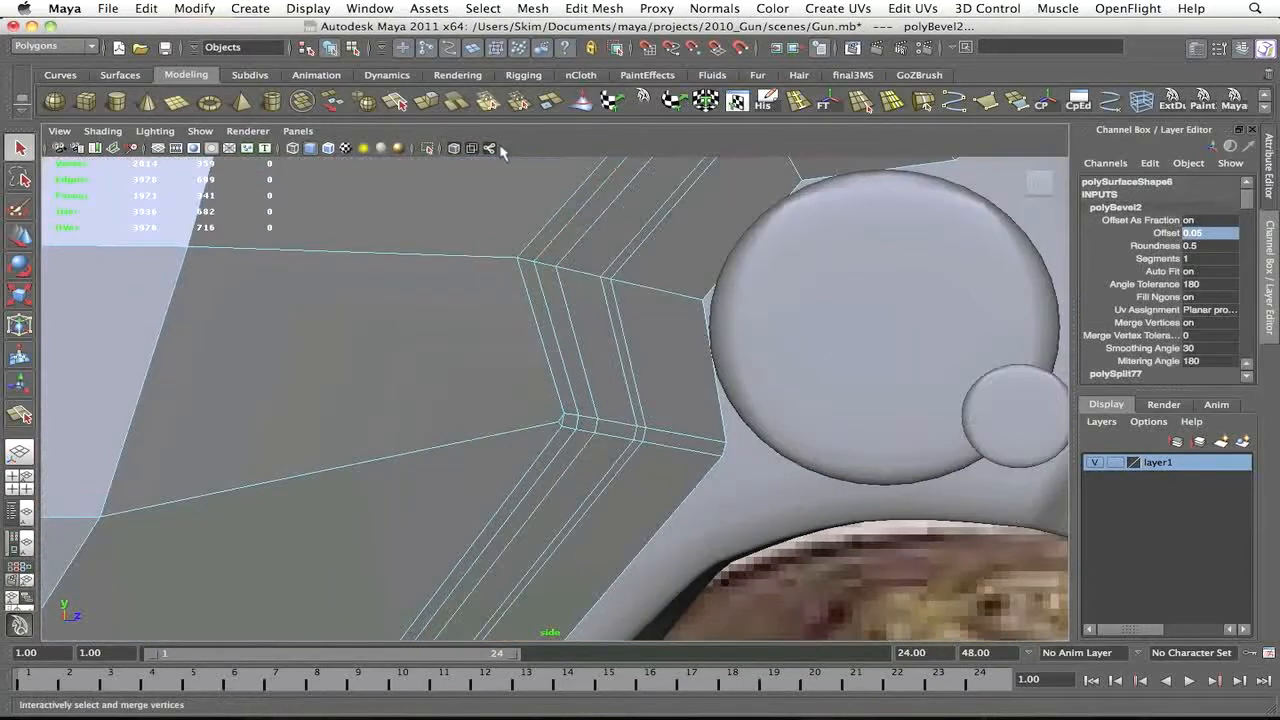
{"action": "left_click_drag", "start_coordinate": [558, 422], "coordinate": [562, 427]}
{"action": "middle_click_drag", "start_coordinate": [562, 426], "coordinate": [623, 418], "text": "alt"}
{"action": "left_click", "coordinate": [395, 101]}
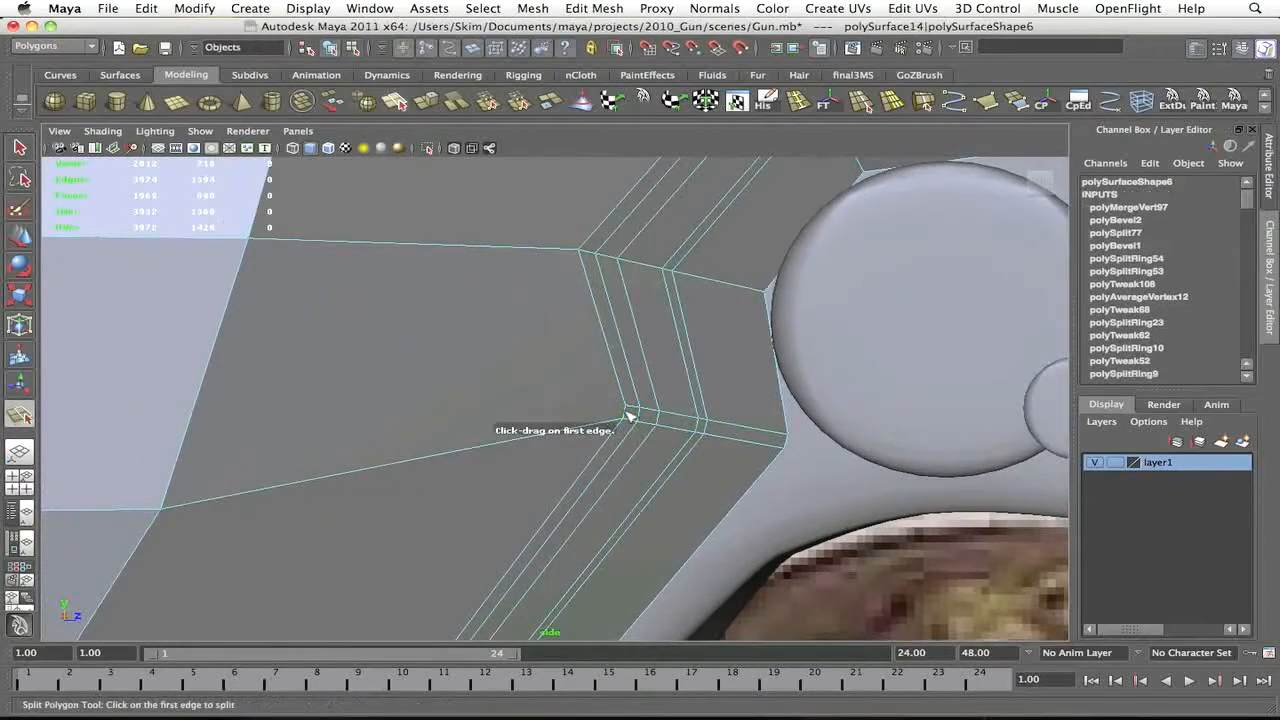
{"action": "scroll", "coordinate": [325, 257], "scroll_direction": "down", "scroll_amount": 3}
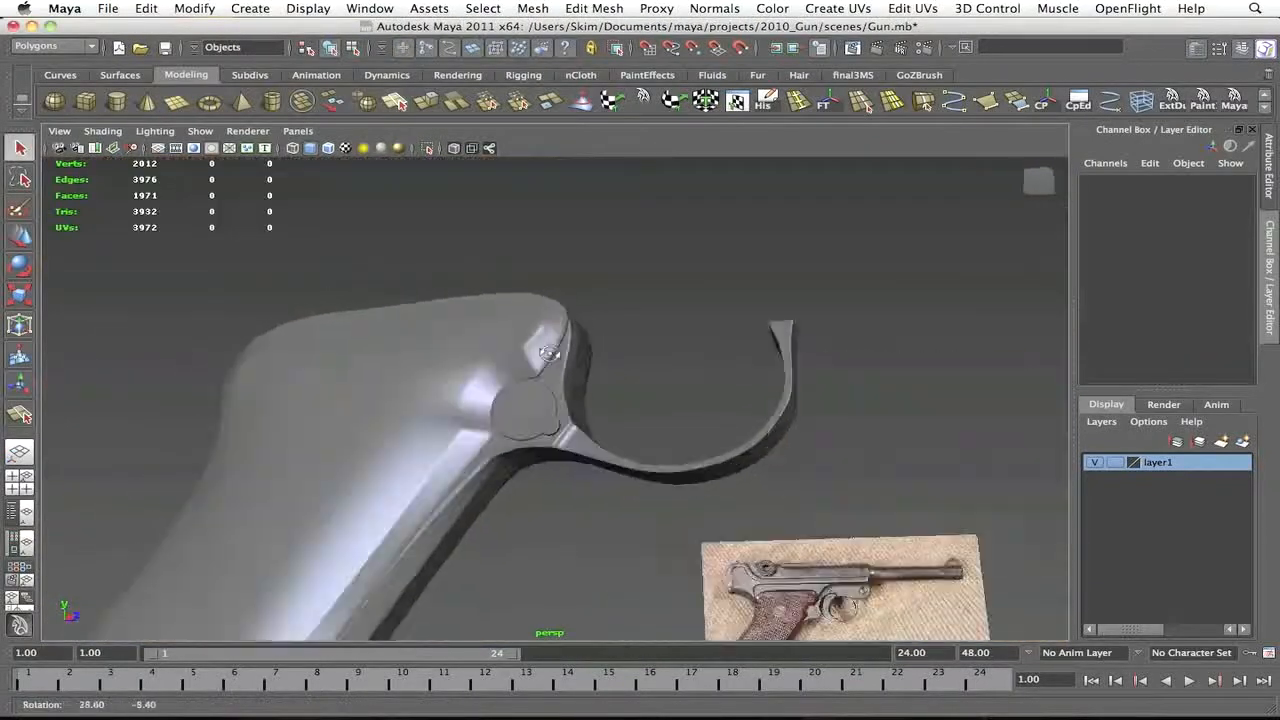
Delete the surplus edge at the inner end of the lower bevel beside the large disc
{"action": "left_click_drag", "start_coordinate": [549, 353], "coordinate": [574, 365], "text": "alt"}
{"action": "left_click_drag", "start_coordinate": [574, 352], "coordinate": [514, 383]}
{"action": "key", "text": "1"}
{"action": "scroll", "coordinate": [470, 436], "scroll_direction": "up", "scroll_amount": 5}
{"action": "right_click_drag", "start_coordinate": [428, 437], "coordinate": [428, 372]}
{"action": "key", "text": "Delete"}
Insert an edge loop across the grip panel's upper part and connect its end to the lower bevel's inner corner
{"action": "key", "text": "y"}
{"action": "left_click", "coordinate": [490, 476]}
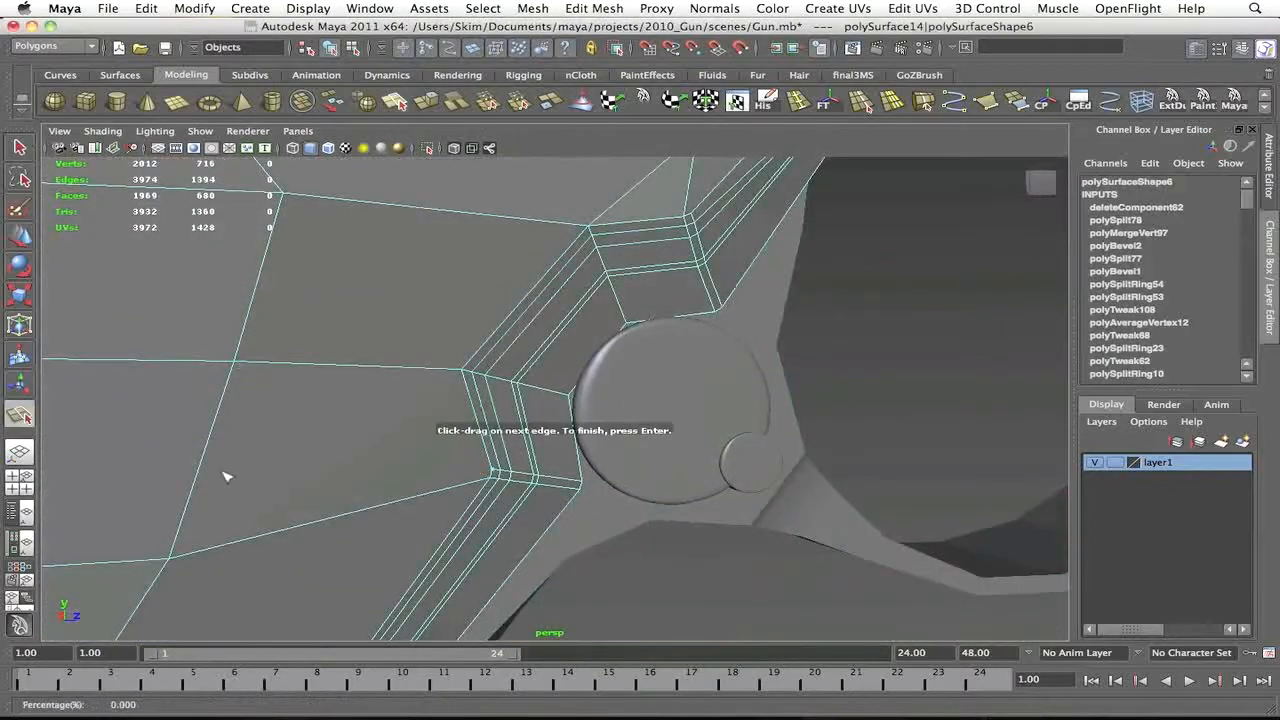
{"action": "scroll", "coordinate": [306, 448], "scroll_direction": "down", "scroll_amount": 5}
{"action": "middle_click_drag", "start_coordinate": [309, 450], "coordinate": [548, 451], "text": "alt"}
{"action": "left_click", "coordinate": [891, 101]}
{"action": "left_click", "coordinate": [656, 420]}
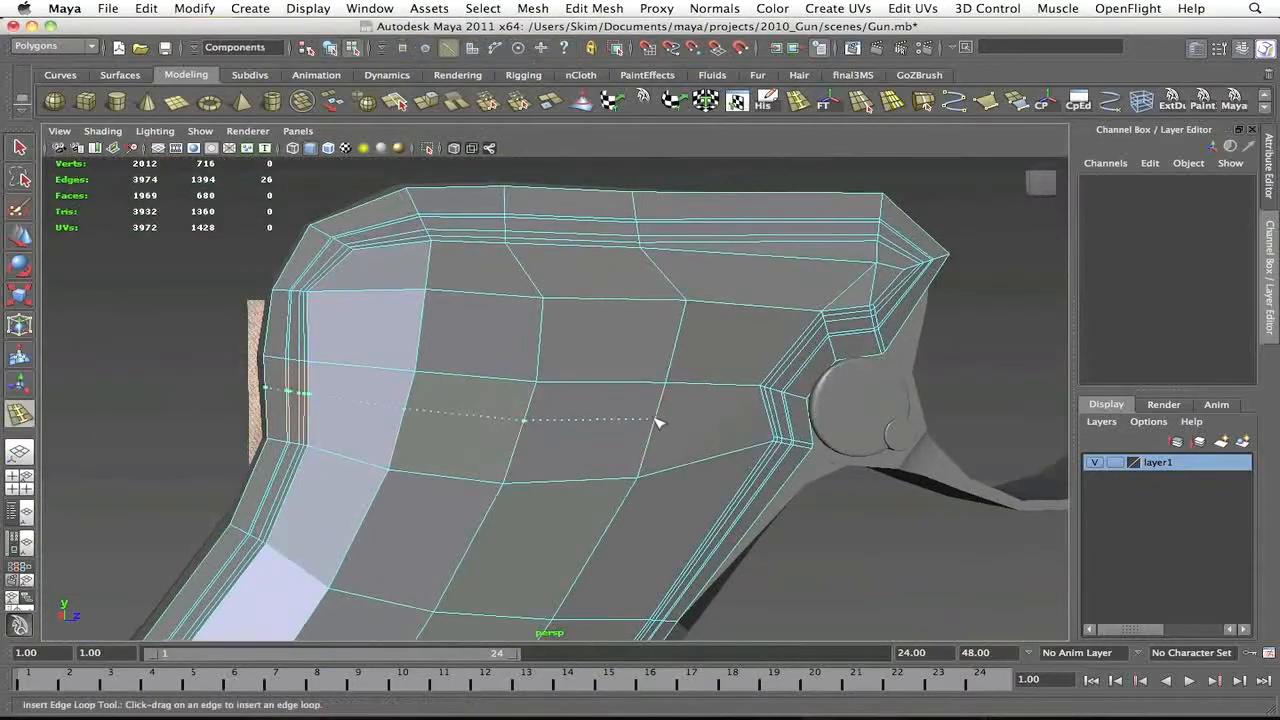
{"action": "left_click", "coordinate": [394, 99]}
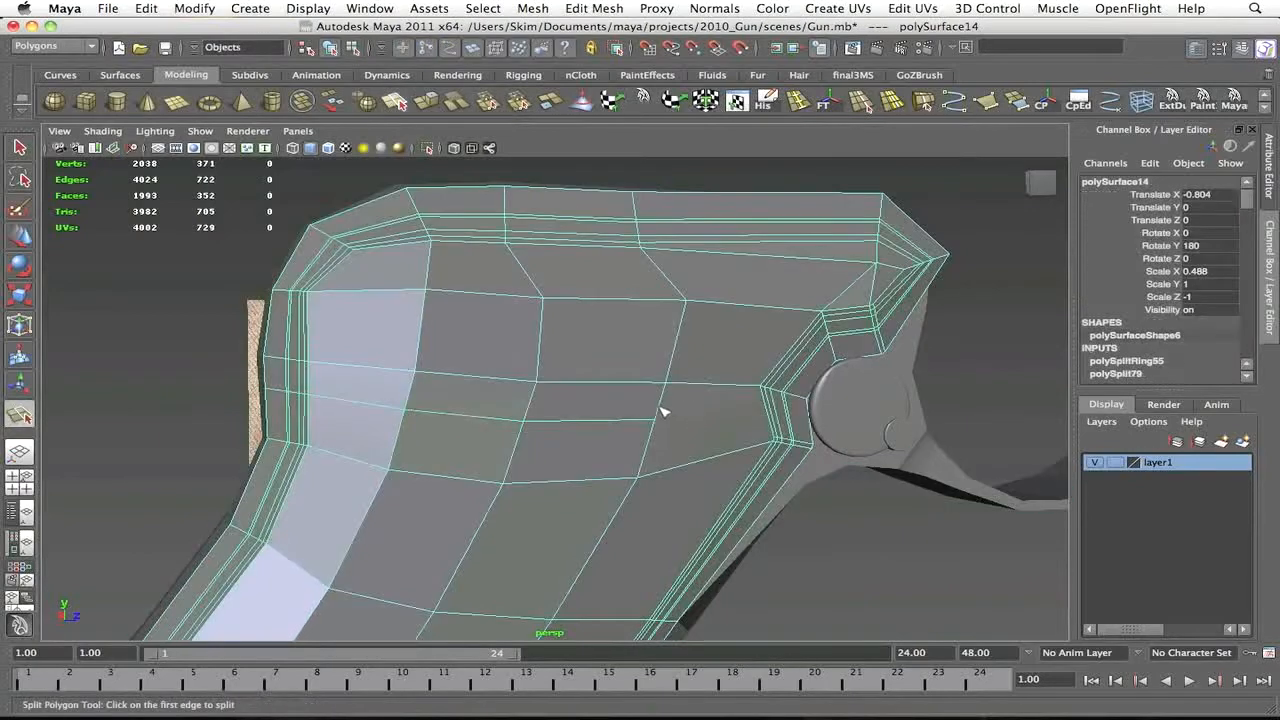
{"action": "key", "text": "Return"}
Inspect the smoothed grip panel around the large disc in the perspective and side views
{"action": "left_click_drag", "start_coordinate": [777, 434], "coordinate": [798, 380], "text": "alt"}
{"action": "left_click", "coordinate": [762, 390]}
{"action": "key", "text": "3"}
{"action": "left_click", "coordinate": [834, 372]}
{"action": "left_click", "coordinate": [463, 360]}
{"action": "key", "text": "space"}
{"action": "left_click_drag", "start_coordinate": [798, 380], "coordinate": [880, 366]}
Move the vertices at the grip panel's upper corner toward the trigger guard to fit the reference, and delete the short edge inside that corner
{"action": "key", "text": "1"}
{"action": "scroll", "coordinate": [680, 350], "scroll_direction": "up", "scroll_amount": 4}
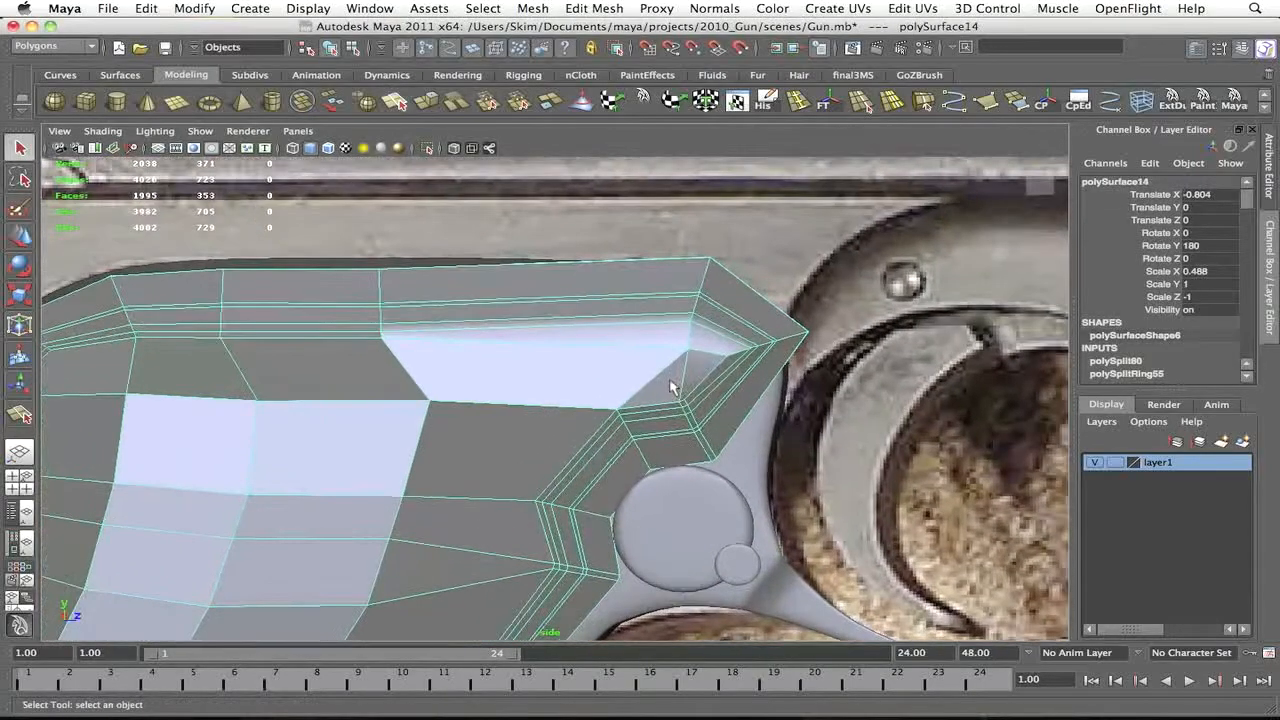
{"action": "key", "text": "4"}
{"action": "key", "text": "3"}
{"action": "right_click_drag", "start_coordinate": [676, 390], "coordinate": [620, 390]}
{"action": "left_click_drag", "start_coordinate": [834, 376], "coordinate": [698, 340]}
{"action": "key", "text": "w"}
{"action": "left_click_drag", "start_coordinate": [738, 357], "coordinate": [752, 356]}
{"action": "key", "text": "F8"}
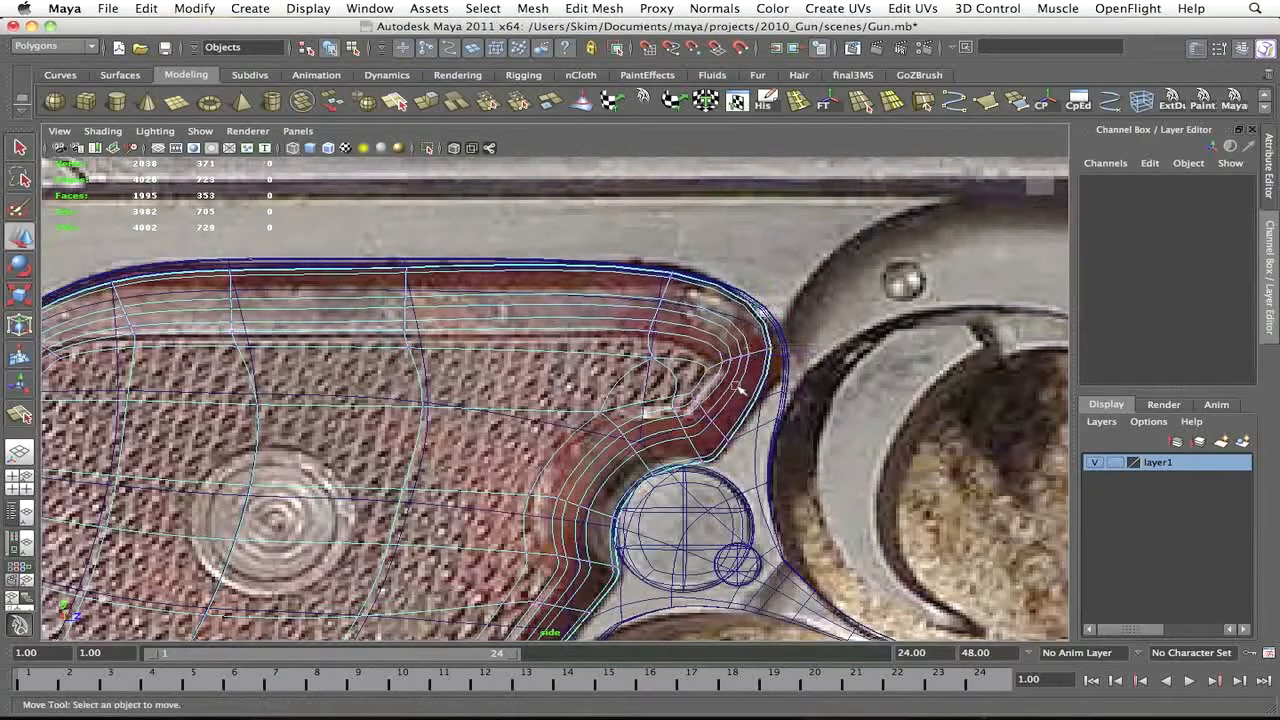
{"action": "key", "text": "5"}
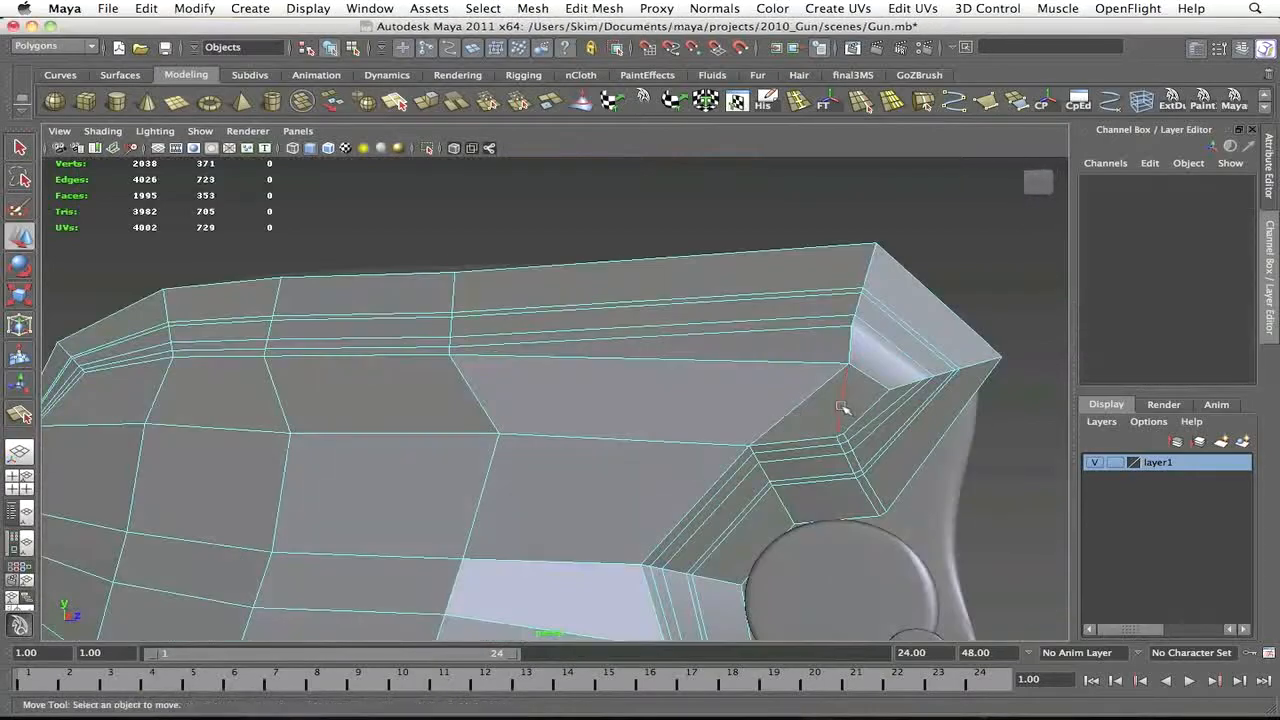
{"action": "mouse_move", "coordinate": [846, 411]}
{"action": "right_mouse_down", "text": "alt"}
{"action": "mouse_move", "coordinate": [814, 366]}
{"action": "mouse_move", "coordinate": [857, 414]}
{"action": "mouse_move", "coordinate": [847, 397]}
{"action": "right_mouse_up", "text": "alt"}
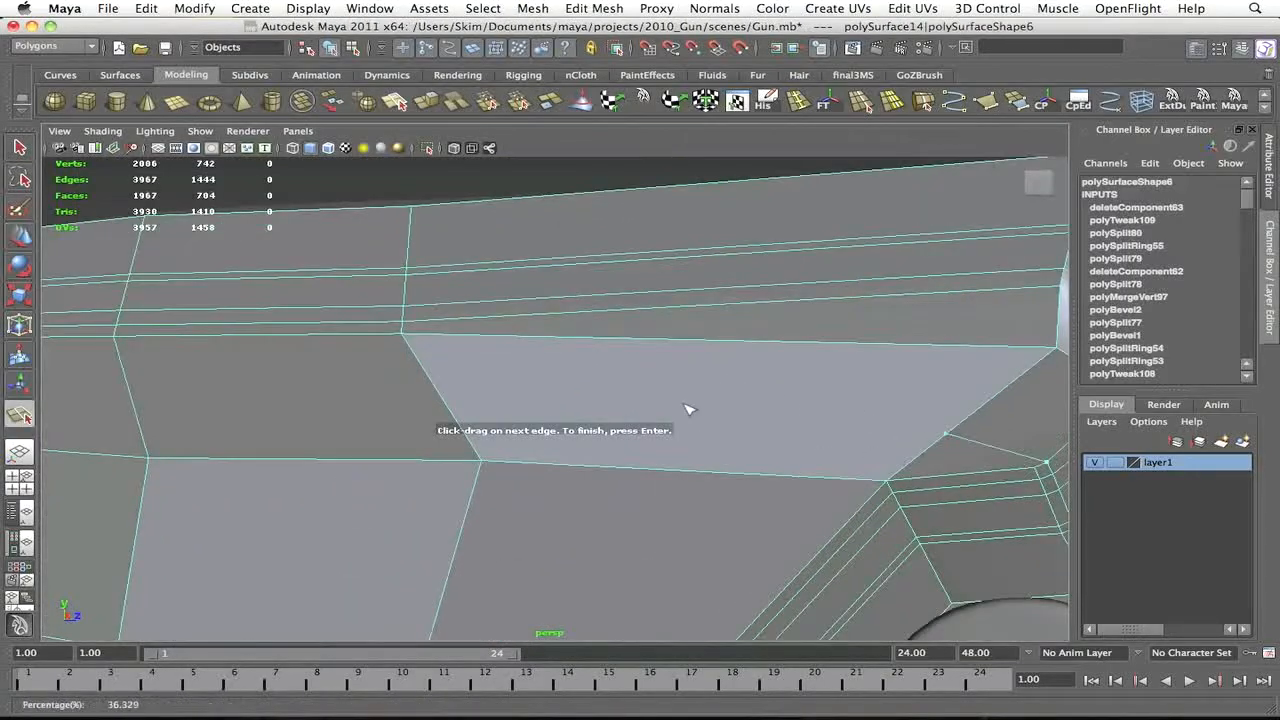
Try to split new edges from the grip panel's inner upper corner across the long upper face and its rim
{"action": "left_click_drag", "start_coordinate": [707, 248], "coordinate": [621, 505], "text": "alt"}
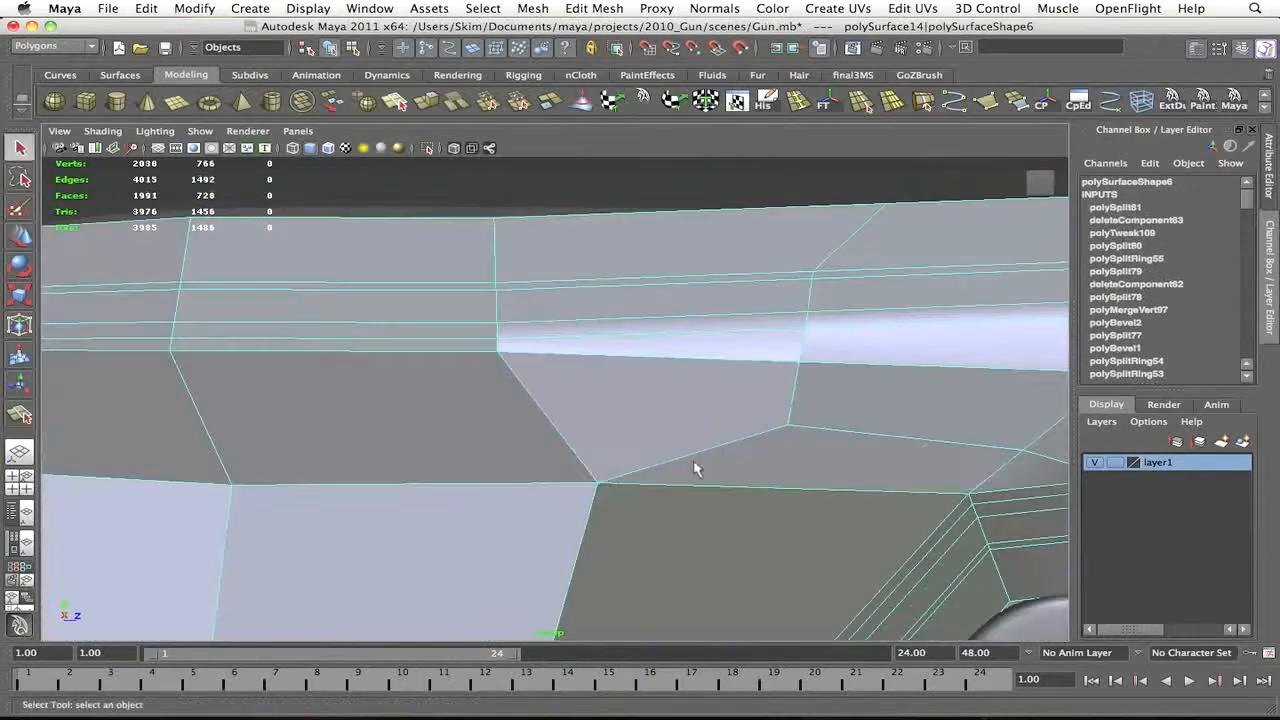
{"action": "right_click_drag", "start_coordinate": [691, 466], "coordinate": [800, 390], "text": "alt"}
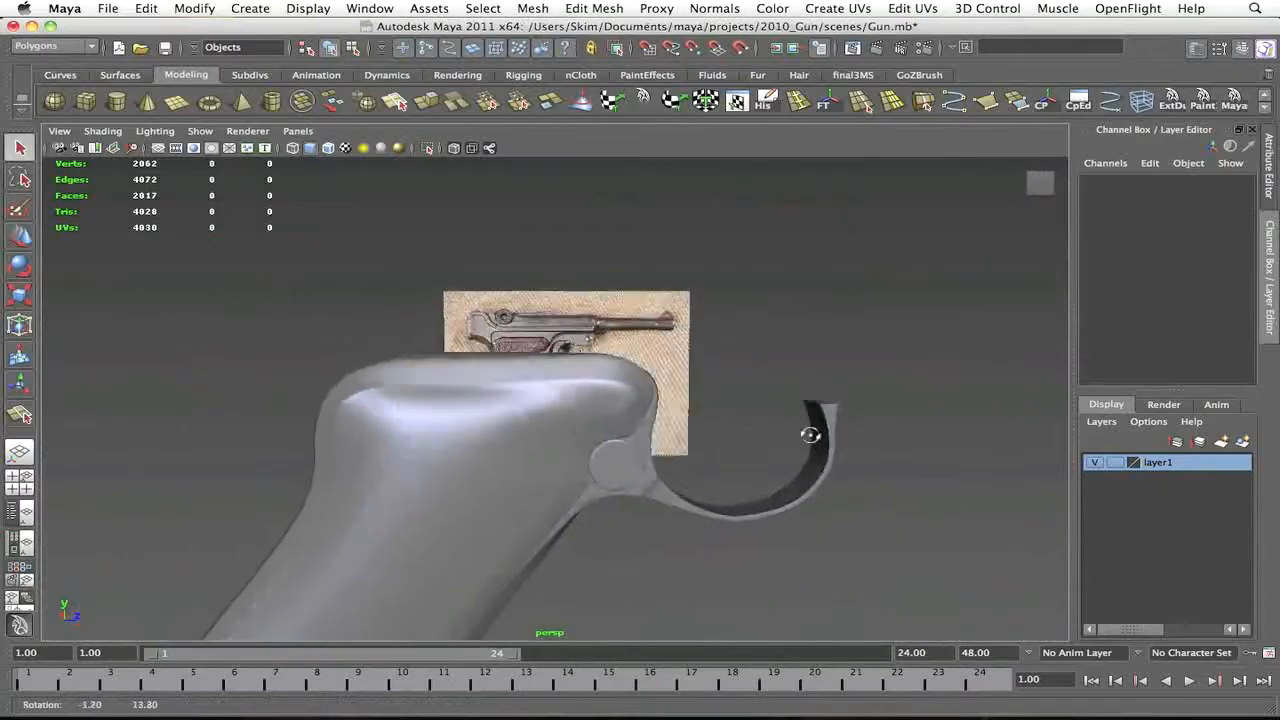
{"action": "left_click_drag", "start_coordinate": [811, 434], "coordinate": [814, 429], "text": "alt"}
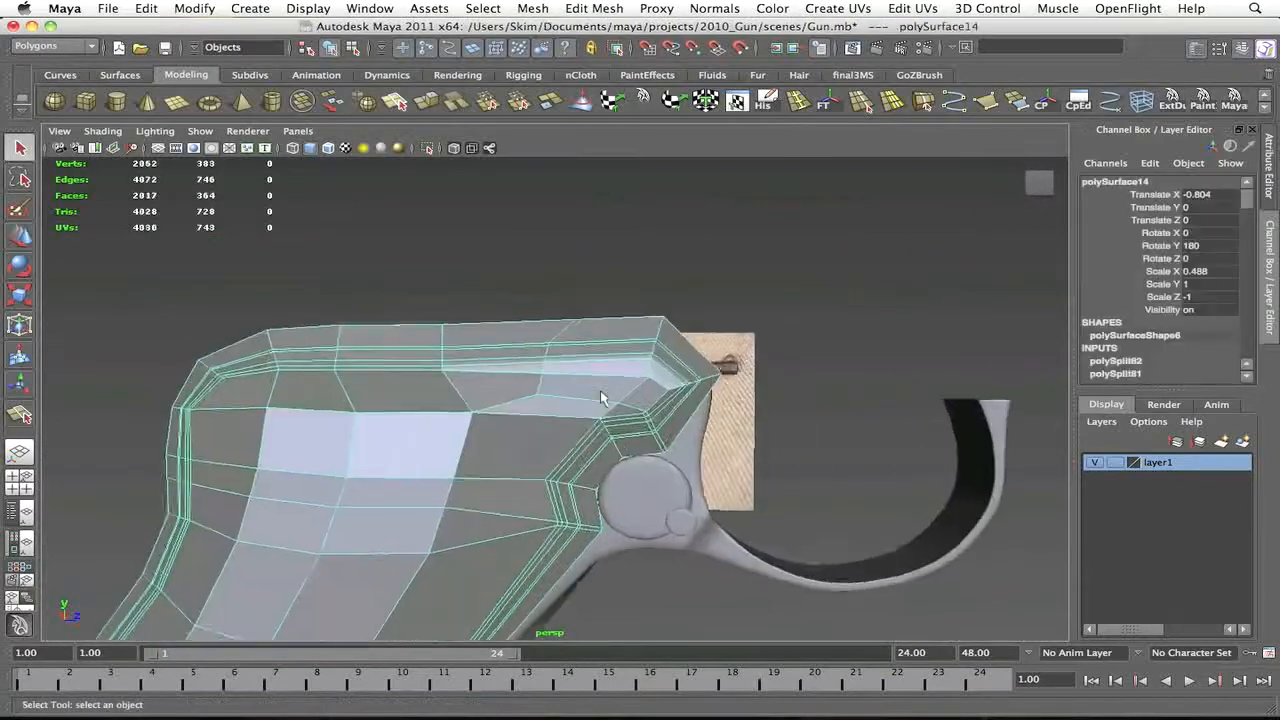
{"action": "left_click_drag", "start_coordinate": [603, 394], "coordinate": [558, 397], "text": "alt"}
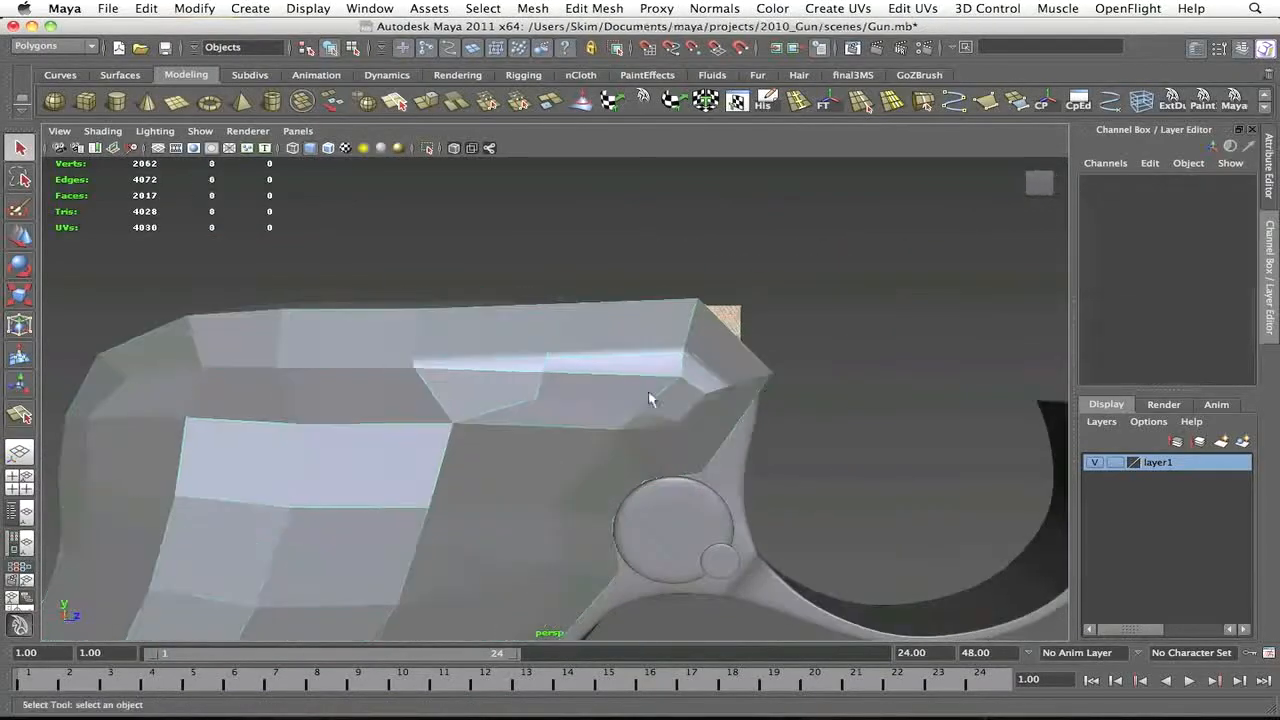
{"action": "key", "text": "F11"}
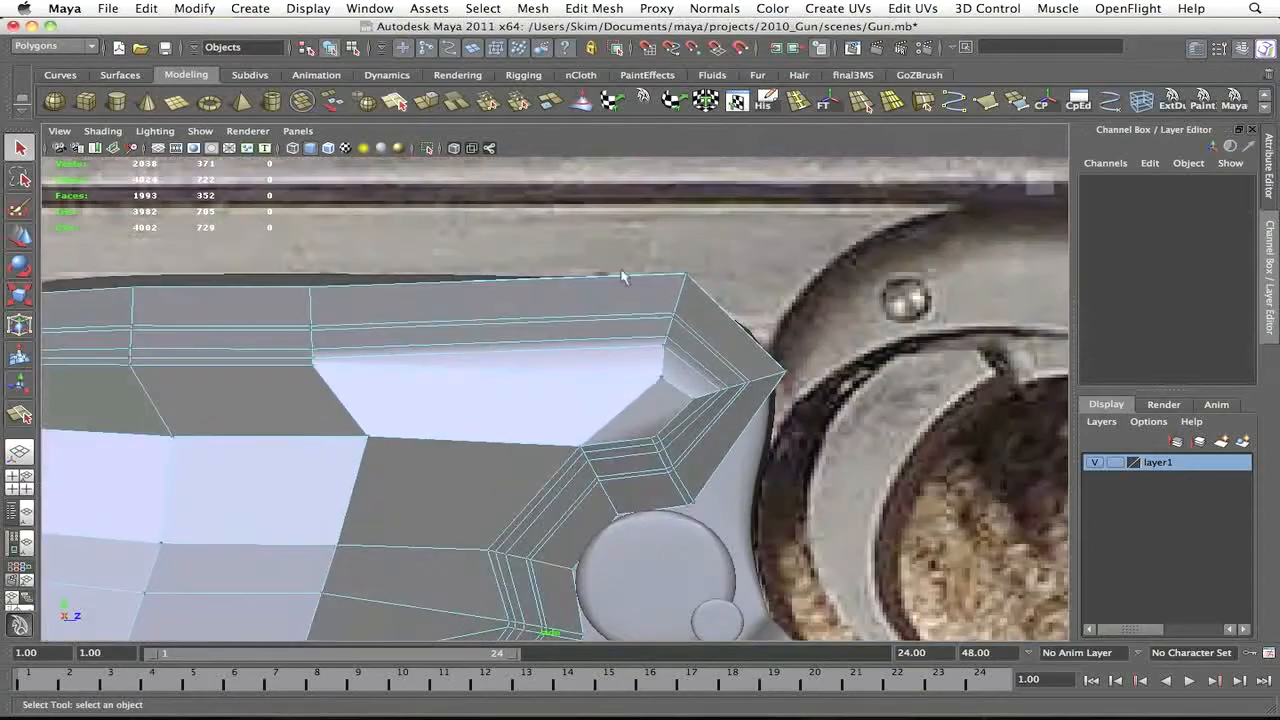
Align the vertex column at the grip panel's upper corner vertically and shift it away from the trigger guard
{"action": "left_click_drag", "start_coordinate": [705, 258], "coordinate": [612, 360]}
{"action": "mouse_move", "coordinate": [733, 326]}
{"action": "left_mouse_down"}
{"action": "mouse_move", "coordinate": [646, 312]}
{"action": "mouse_move", "coordinate": [676, 330]}
{"action": "mouse_move", "coordinate": [668, 372]}
{"action": "left_mouse_up"}
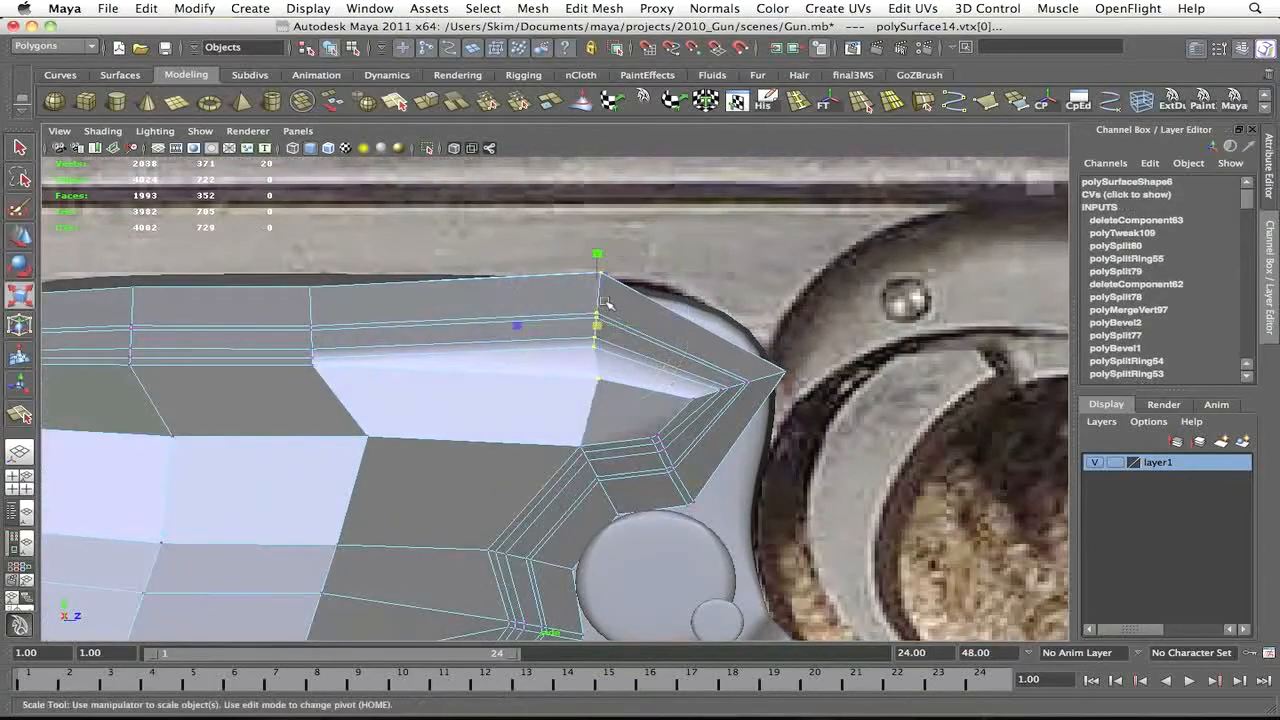
Insert an edge loop across the grip panel's upper corner near the trigger guard and move its edges to follow the rounded reference corner
{"action": "key", "text": "4"}
{"action": "key", "text": "w"}
{"action": "left_click", "coordinate": [797, 101]}
{"action": "left_click", "coordinate": [680, 320]}
{"action": "key", "text": "w"}
{"action": "left_click_drag", "start_coordinate": [674, 351], "coordinate": [683, 327]}
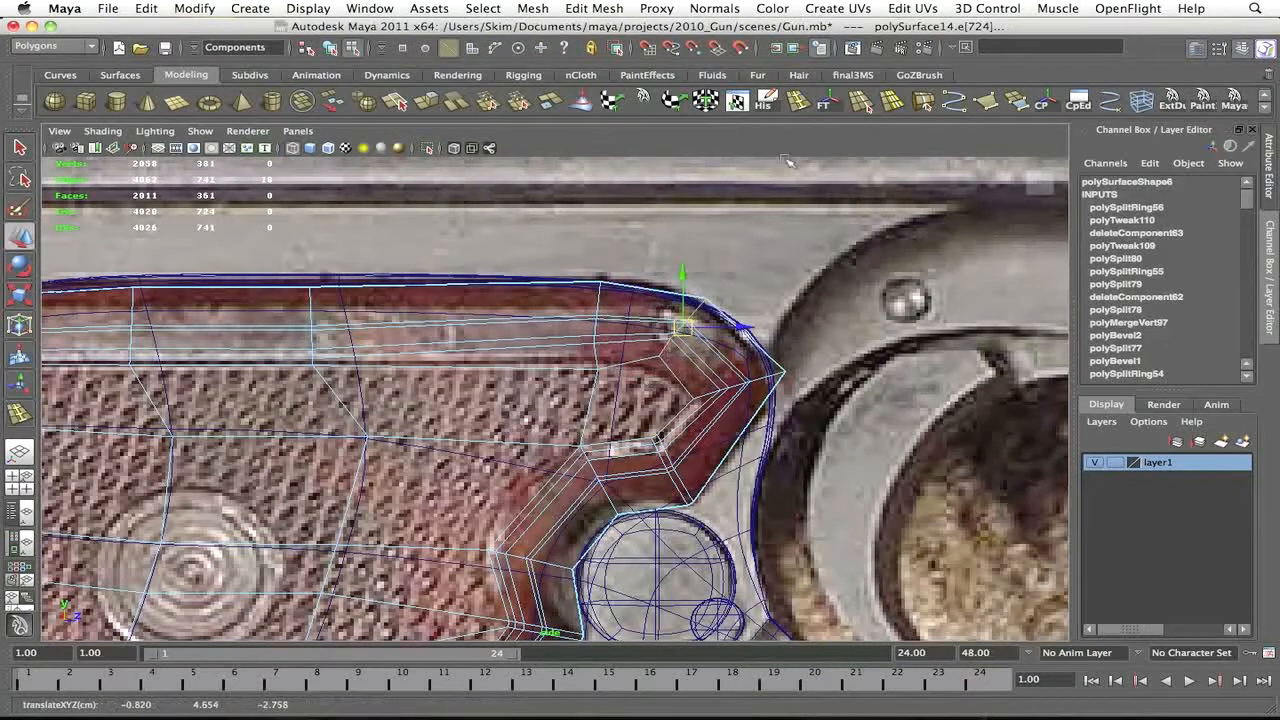
{"action": "left_click", "coordinate": [395, 102]}
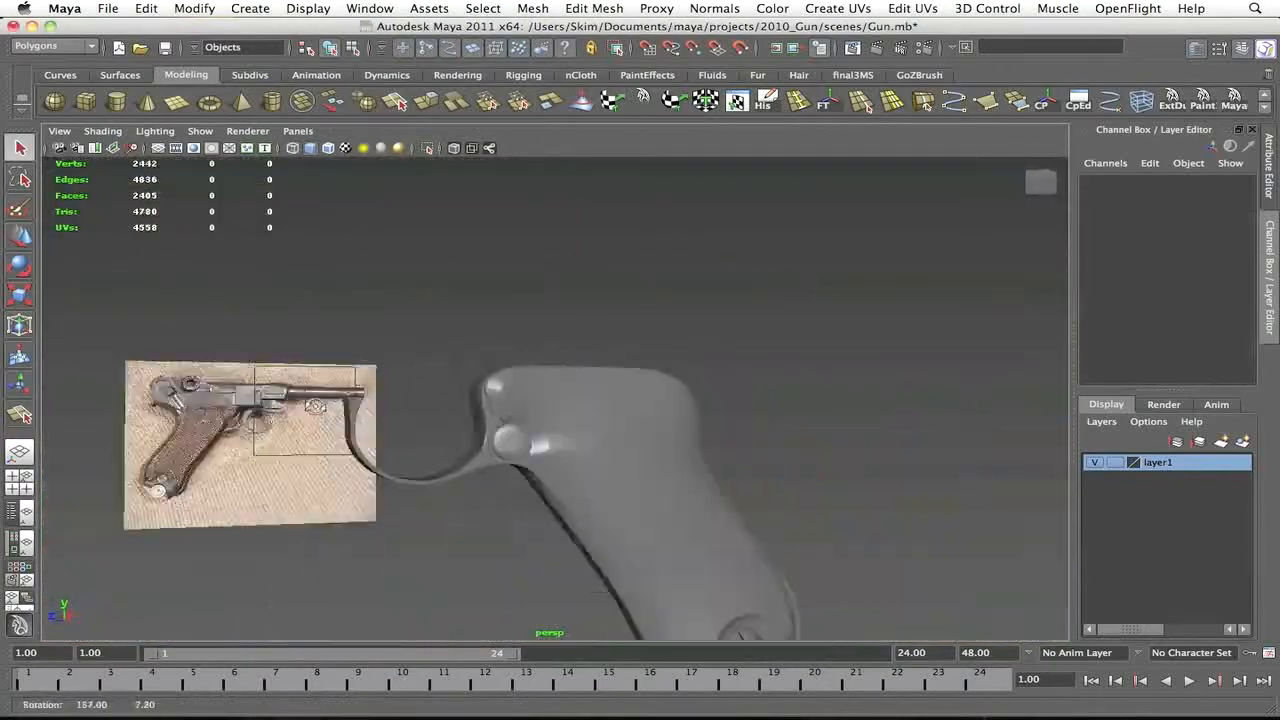
Inspect the smoothed grip and trigger guard from the side, front and rear in the perspective view
{"action": "left_click_drag", "start_coordinate": [700, 400], "coordinate": [677, 413], "text": "alt"}
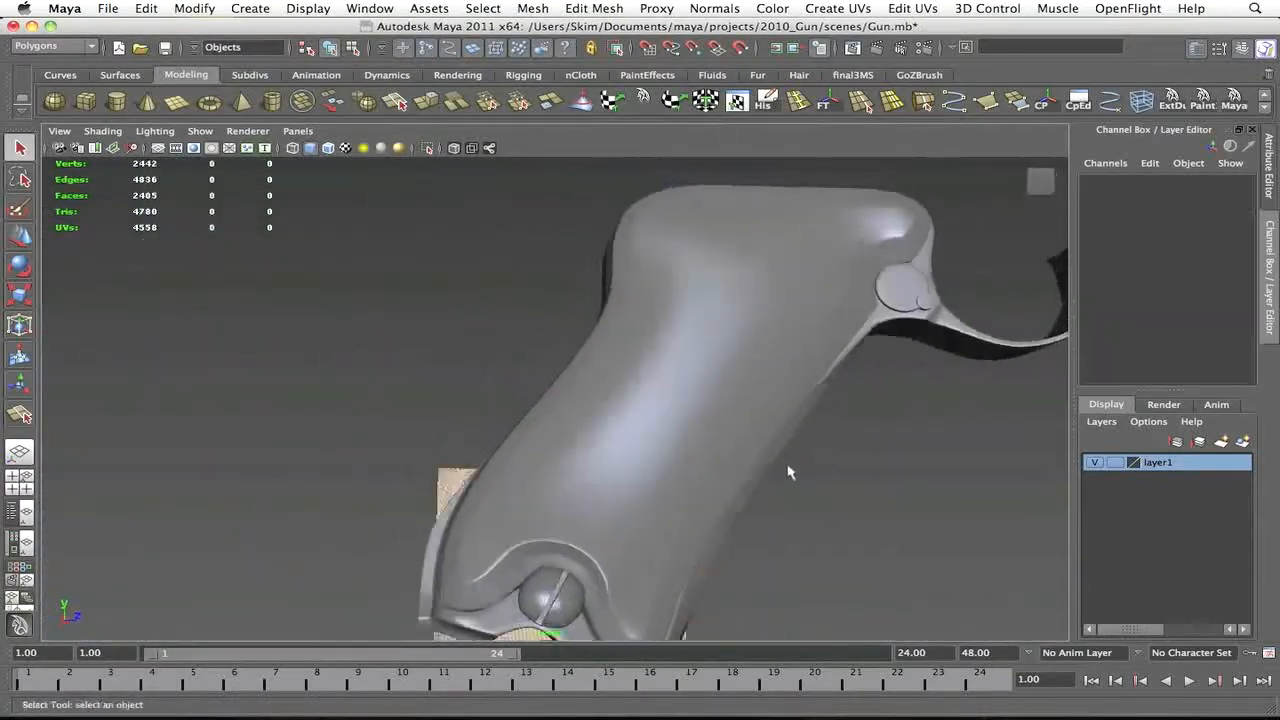
{"action": "left_click_drag", "start_coordinate": [791, 391], "coordinate": [1160, 365], "text": "alt"}
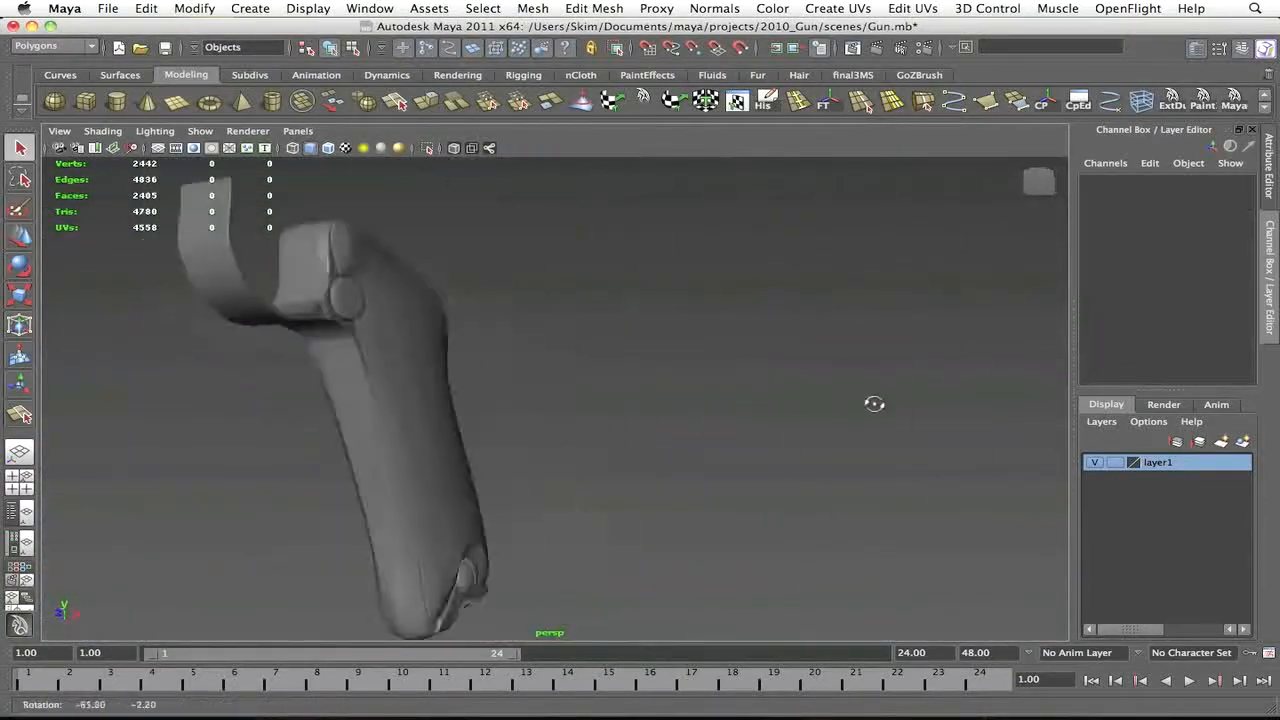
{"action": "left_click_drag", "start_coordinate": [834, 406], "coordinate": [637, 417], "text": "alt"}
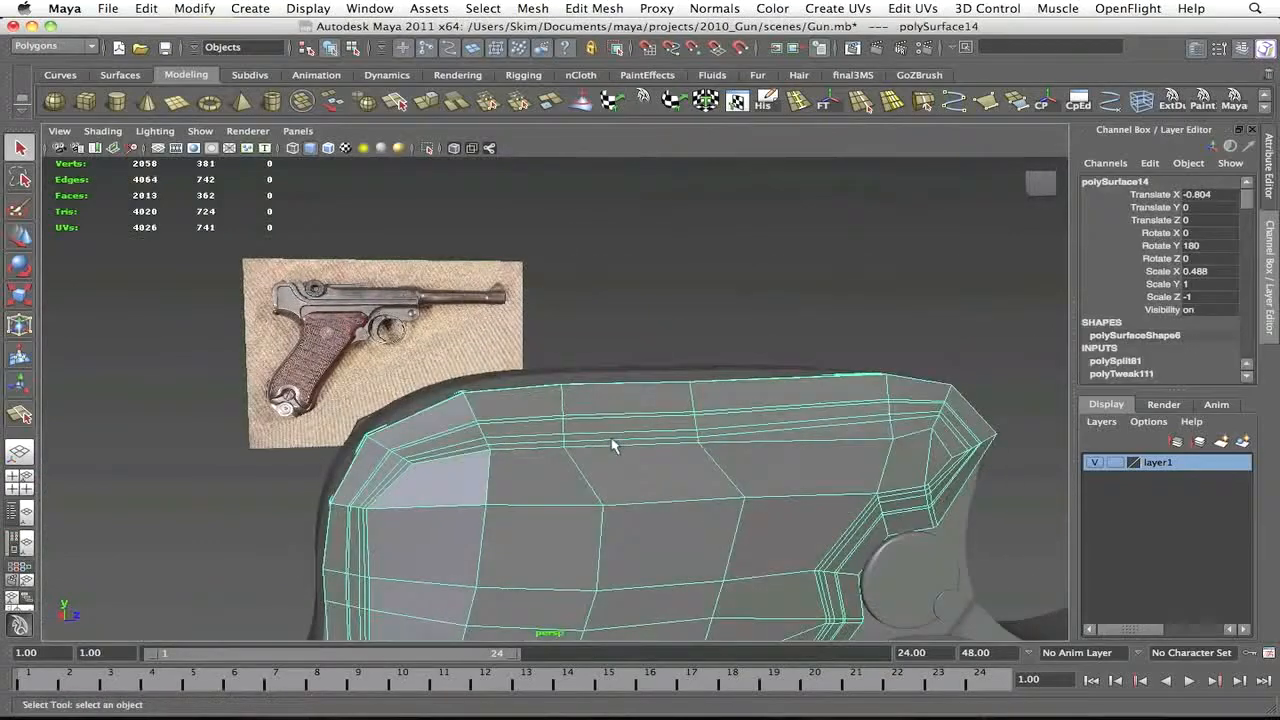
Try to adjust the vertices of the rim faces along the grip panel's upper edge
{"action": "left_click_drag", "start_coordinate": [614, 446], "coordinate": [497, 429], "text": "alt"}
{"action": "right_click_drag", "start_coordinate": [497, 429], "coordinate": [497, 490]}
{"action": "left_click_drag", "start_coordinate": [164, 368], "coordinate": [378, 398]}
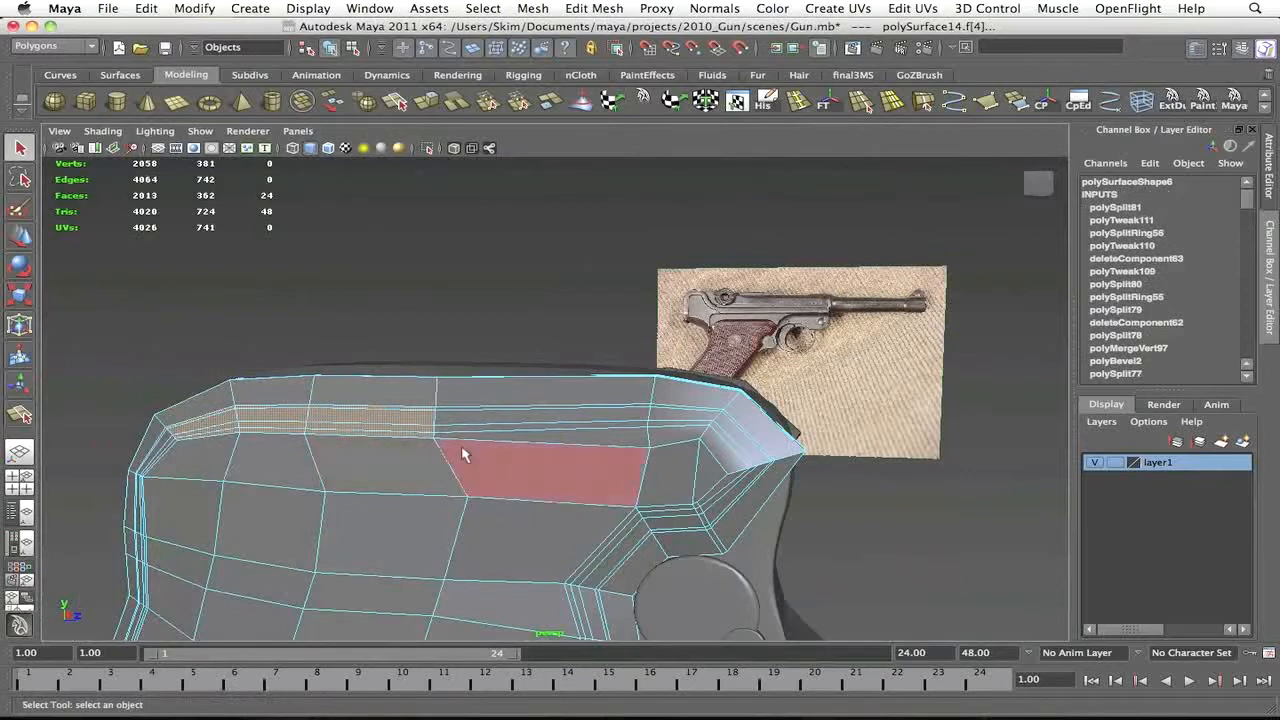
{"action": "left_click_drag", "start_coordinate": [461, 447], "coordinate": [333, 434], "text": "alt"}
{"action": "key", "text": "F9"}
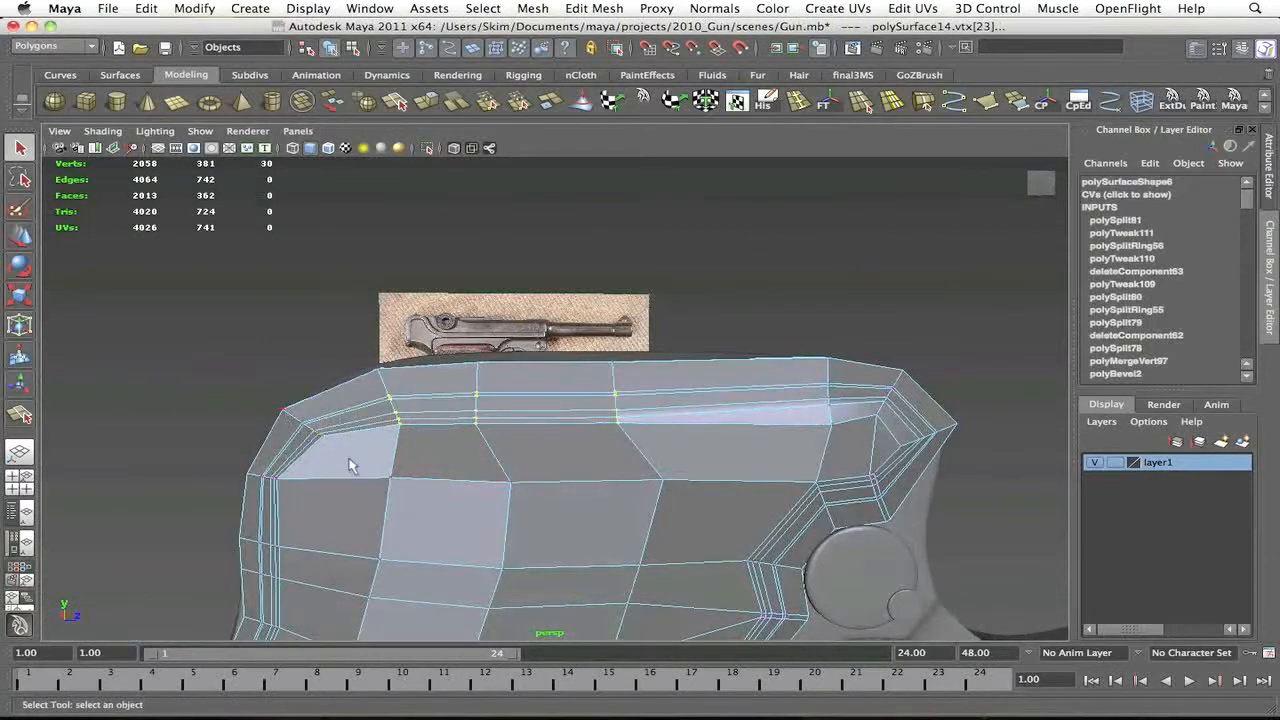
{"action": "key", "text": "g"}
{"action": "key", "text": "3"}
{"action": "left_click", "coordinate": [740, 330]}
{"action": "left_click_drag", "start_coordinate": [760, 335], "coordinate": [703, 349], "text": "alt"}
{"action": "key", "text": "z"}
{"action": "key", "text": "z"}
{"action": "key", "text": "z"}
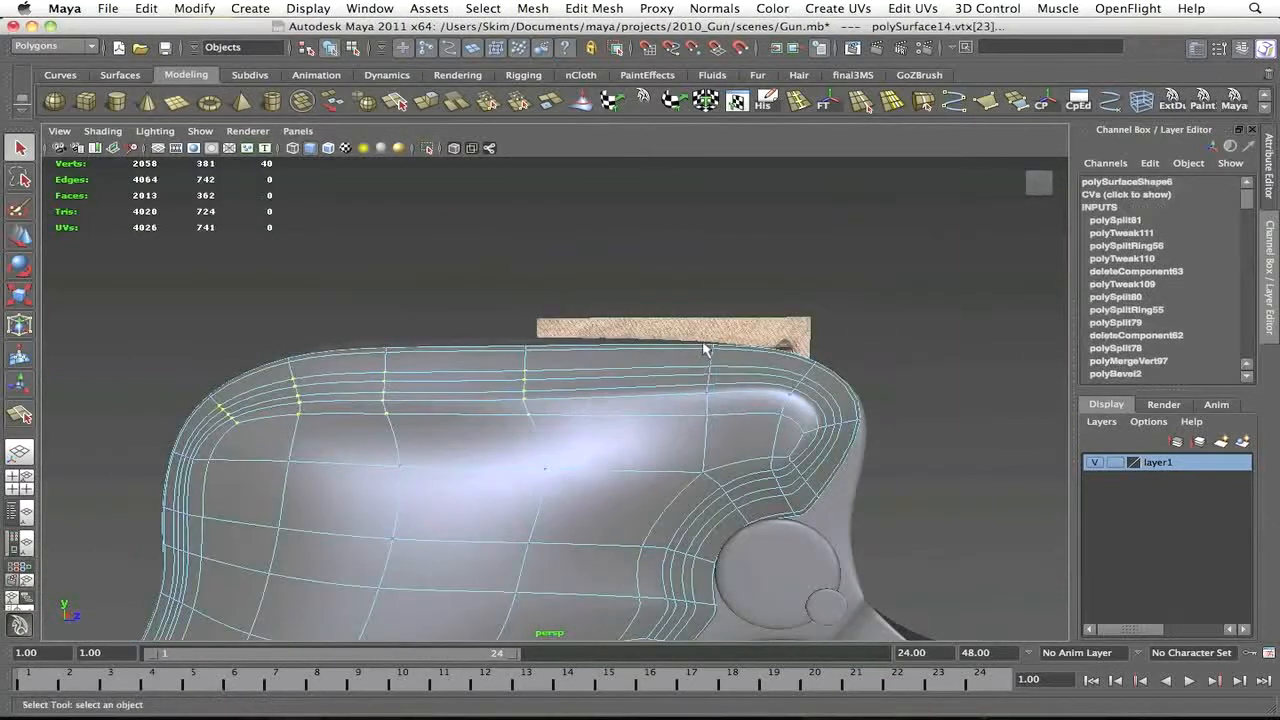
Examine the edge flow along the grip panel's upper rim and its smoothed shape in the perspective and side views
{"action": "left_click", "coordinate": [797, 369]}
{"action": "scroll", "coordinate": [797, 369], "scroll_direction": "down", "scroll_amount": 5}
{"action": "left_click_drag", "start_coordinate": [797, 369], "coordinate": [490, 375], "text": "alt"}
{"action": "scroll", "coordinate": [600, 415], "scroll_direction": "up", "scroll_amount": 5}
{"action": "left_click", "coordinate": [609, 423]}
{"action": "key", "text": "1"}
{"action": "left_click_drag", "start_coordinate": [609, 423], "coordinate": [440, 420], "text": "alt"}
{"action": "key", "text": "F10"}
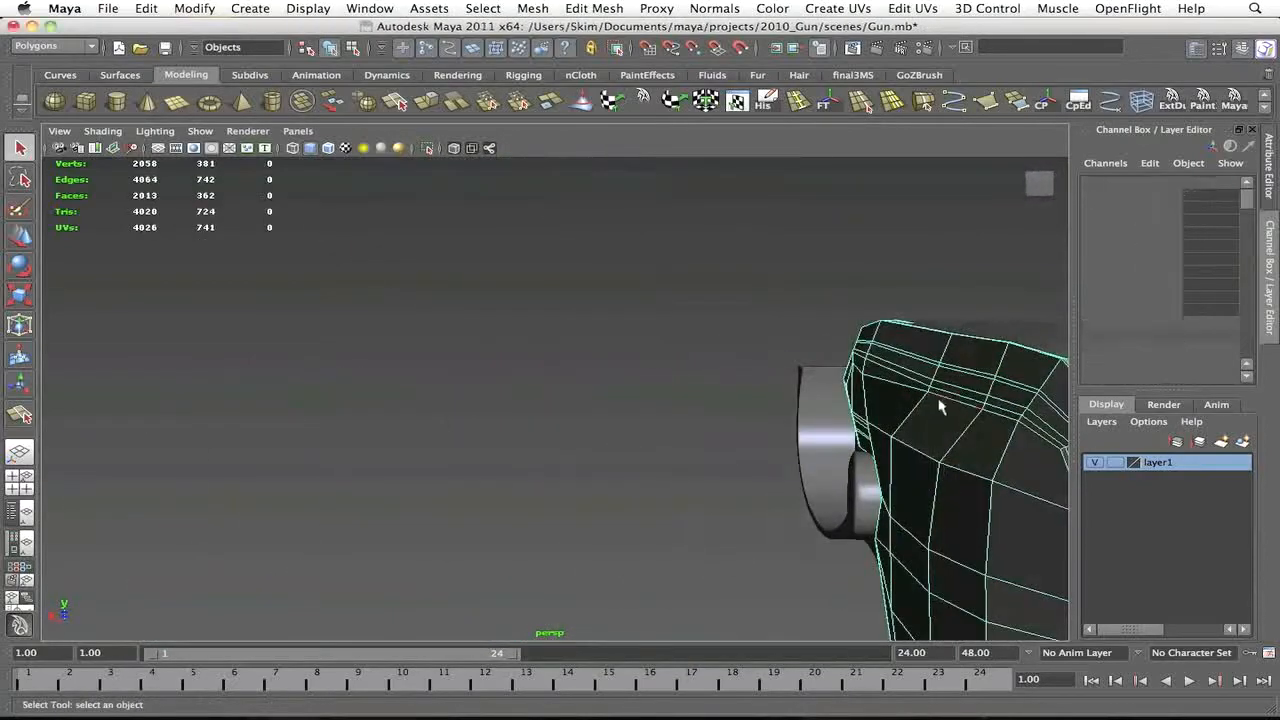
{"action": "double_click", "coordinate": [957, 420]}
{"action": "left_click_drag", "start_coordinate": [997, 436], "coordinate": [820, 431], "text": "alt"}
{"action": "key", "text": "w"}
{"action": "left_click_drag", "start_coordinate": [900, 436], "coordinate": [403, 357], "text": "alt"}
{"action": "key", "text": "b"}
{"action": "left_click", "coordinate": [906, 317]}
{"action": "key", "text": "3"}
{"action": "key", "text": "f"}
{"action": "left_click_drag", "start_coordinate": [600, 400], "coordinate": [617, 343], "text": "alt"}
{"action": "key", "text": "space"}
{"action": "key", "text": "space"}
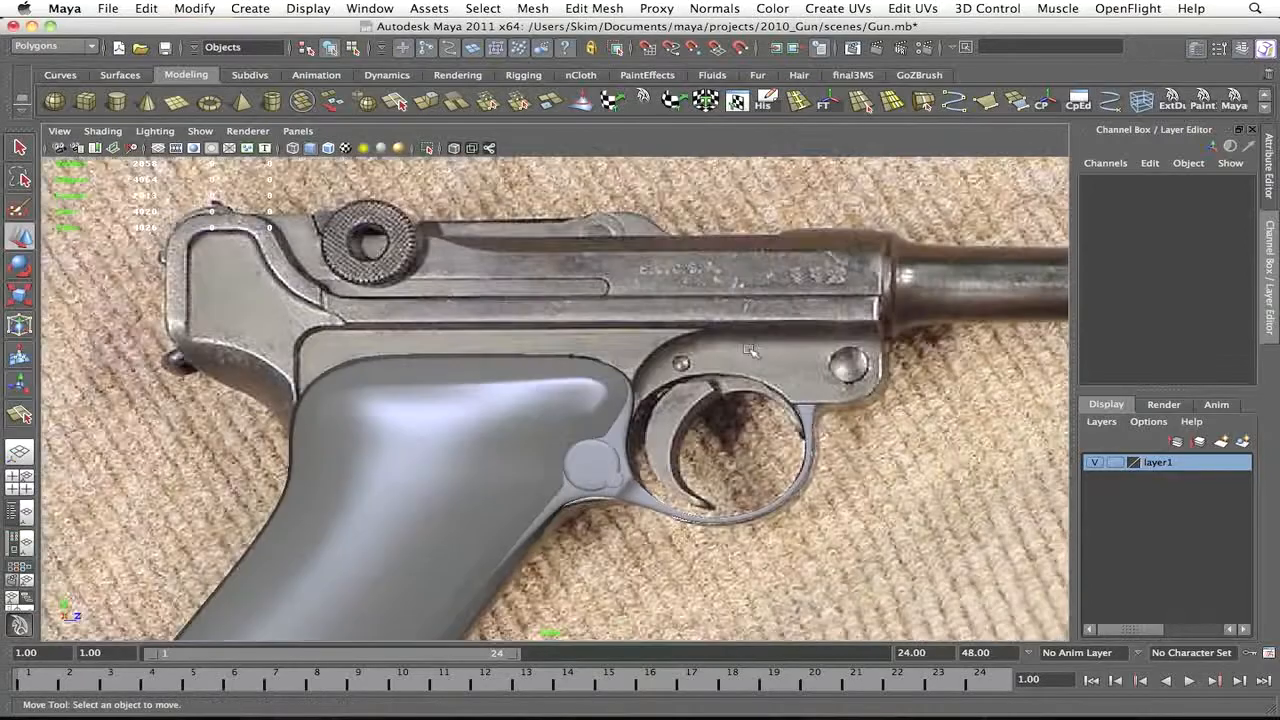
Move the grip frame's upper corner vertices beside the trigger guard inward to fit the reference outline in side view
{"action": "right_click_drag", "start_coordinate": [749, 350], "coordinate": [850, 350], "text": "alt"}
{"action": "middle_click_drag", "start_coordinate": [850, 350], "coordinate": [719, 332], "text": "alt"}
{"action": "key", "text": "q"}
{"action": "left_click", "coordinate": [548, 430]}
{"action": "right_click_drag", "start_coordinate": [470, 360], "coordinate": [583, 331], "text": "alt"}
{"action": "key", "text": "4"}
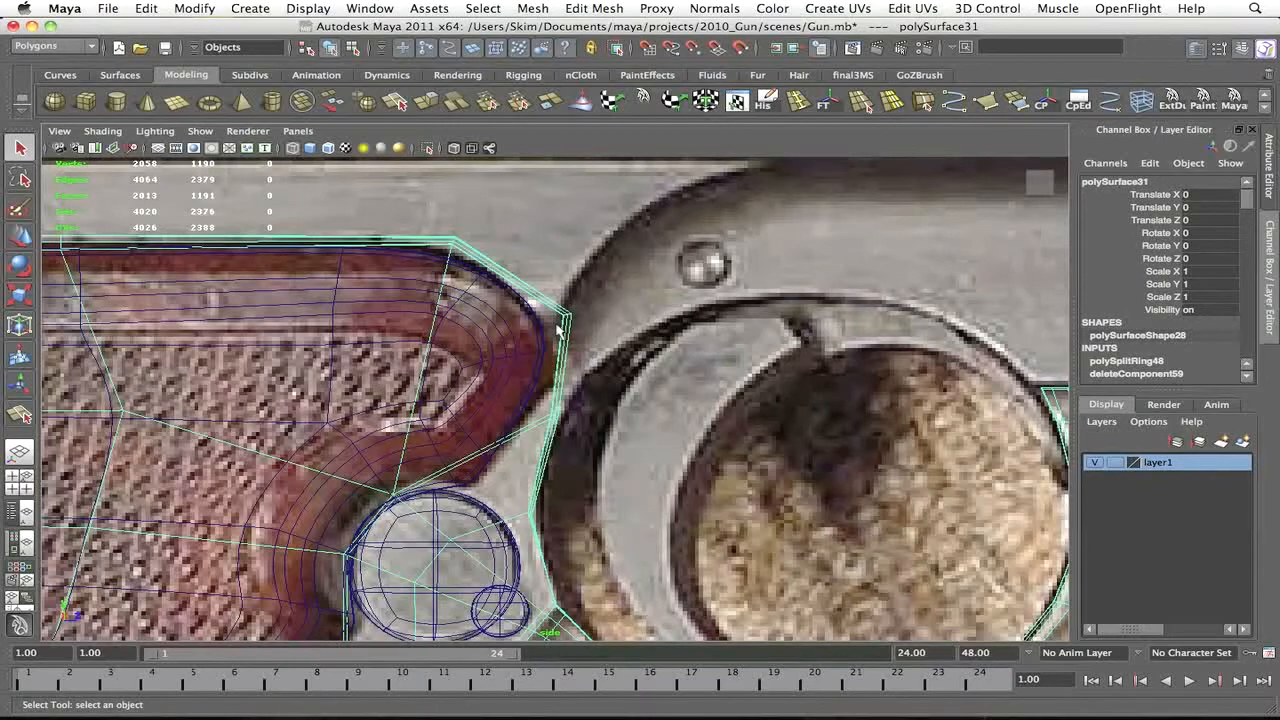
{"action": "key", "text": "super+Tab"}
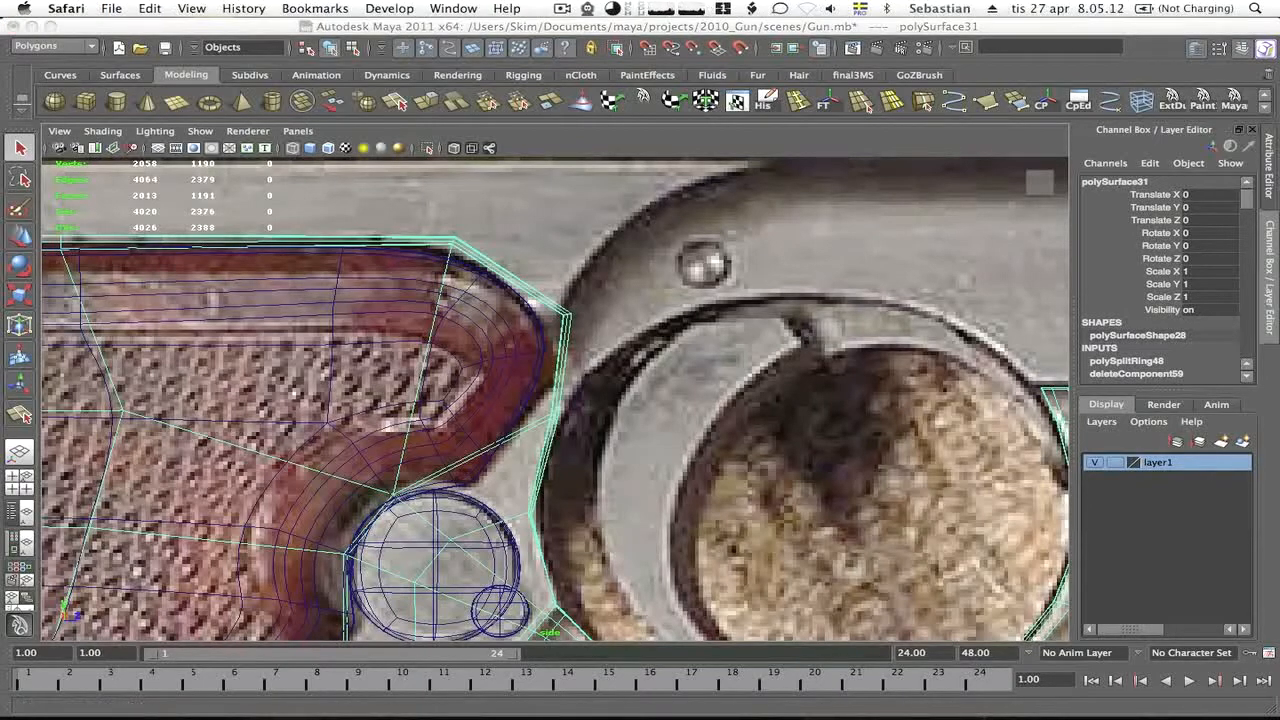
{"action": "left_click", "coordinate": [640, 330]}
{"action": "right_click_drag", "start_coordinate": [640, 330], "coordinate": [555, 333], "text": "alt"}
{"action": "left_click", "coordinate": [555, 333]}
{"action": "key", "text": "F9"}
{"action": "key", "text": "3"}
{"action": "left_click", "coordinate": [553, 343]}
{"action": "key", "text": "w"}
{"action": "key", "text": "F8"}
{"action": "key", "text": "F8"}
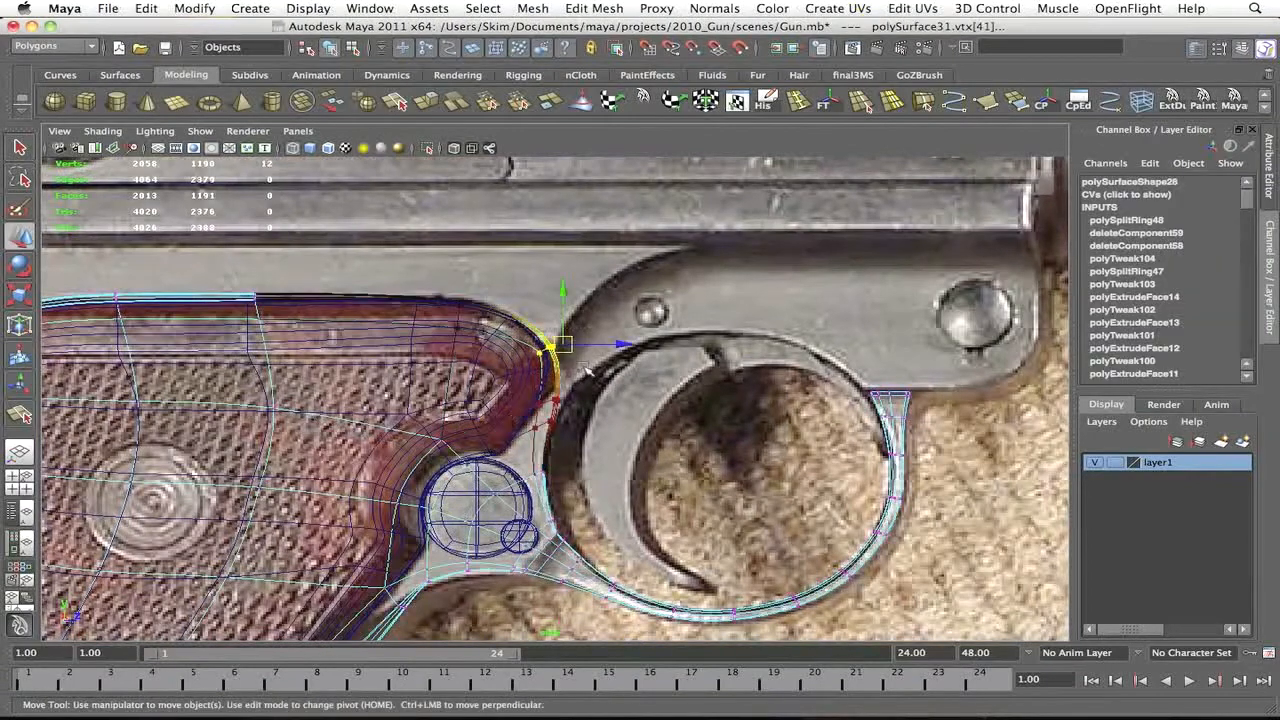
{"action": "left_click", "coordinate": [552, 347]}
{"action": "key", "text": "3"}
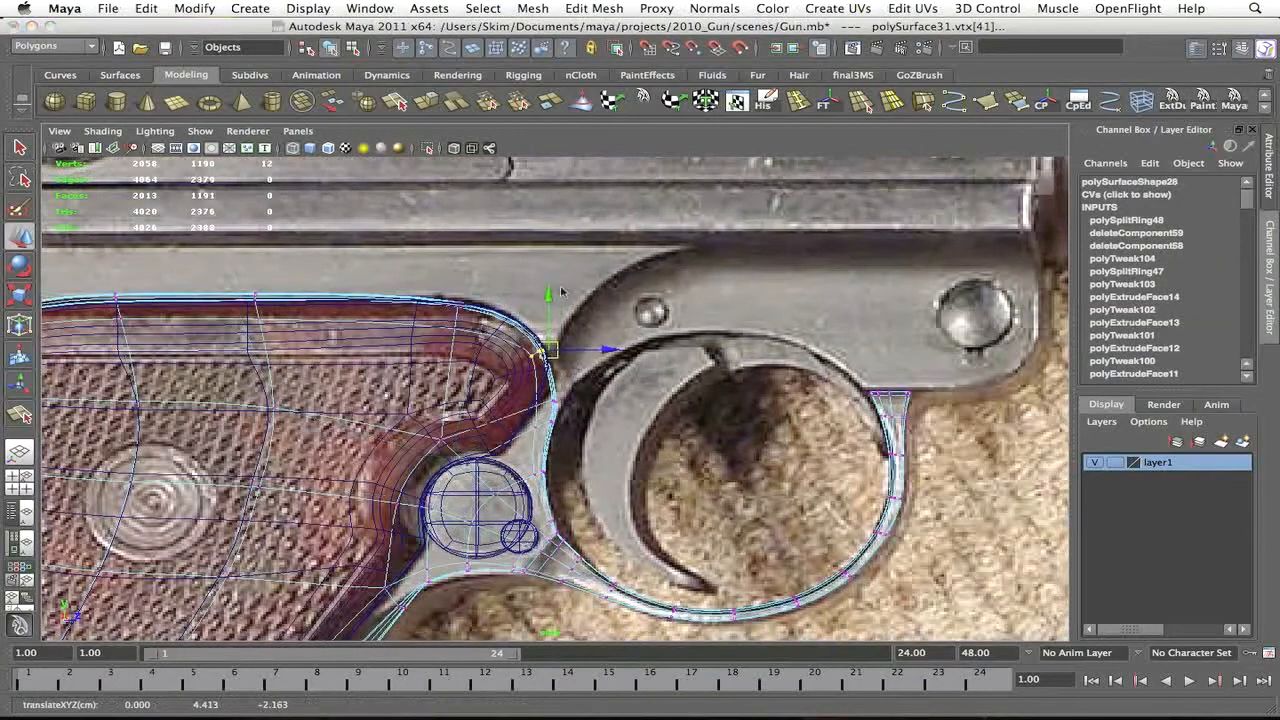
{"action": "key", "text": "F8"}
{"action": "left_click", "coordinate": [548, 357]}
{"action": "key", "text": "5"}
Inspect the smoothed grip and trigger guard in perspective with the wireframe shown on the shaded surfaces
{"action": "left_click", "coordinate": [636, 427]}
{"action": "scroll", "coordinate": [636, 427], "scroll_direction": "down", "scroll_amount": 3}
{"action": "key", "text": "space"}
{"action": "left_click_drag", "start_coordinate": [636, 427], "coordinate": [636, 380]}
{"action": "mouse_move", "coordinate": [560, 390]}
{"action": "left_mouse_down", "text": "alt"}
{"action": "mouse_move", "coordinate": [470, 398]}
{"action": "mouse_move", "coordinate": [600, 409]}
{"action": "left_mouse_up", "text": "alt"}
{"action": "scroll", "coordinate": [600, 409], "scroll_direction": "up", "scroll_amount": 5}
{"action": "scroll", "coordinate": [277, 206], "scroll_direction": "down", "scroll_amount": 8}
{"action": "left_click", "coordinate": [505, 325]}
{"action": "key", "text": "space"}
{"action": "left_click", "coordinate": [630, 330]}
{"action": "left_click_drag", "start_coordinate": [589, 331], "coordinate": [900, 305]}
{"action": "key", "text": "space"}
{"action": "left_click", "coordinate": [560, 340]}
{"action": "left_click", "coordinate": [626, 337]}
{"action": "left_click", "coordinate": [328, 148]}
{"action": "mouse_move", "coordinate": [450, 240]}
{"action": "left_mouse_down", "text": "alt"}
{"action": "mouse_move", "coordinate": [617, 274]}
{"action": "mouse_move", "coordinate": [608, 299]}
{"action": "left_mouse_up", "text": "alt"}
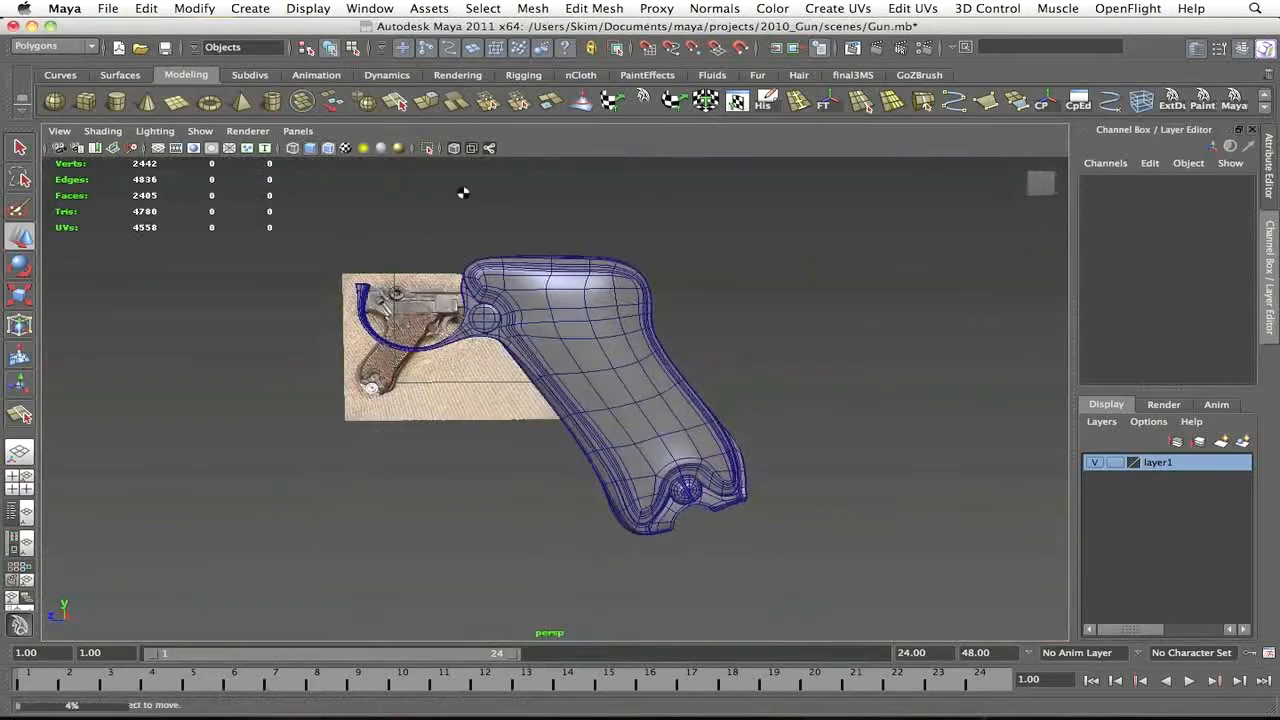
{"action": "key", "text": "q"}
{"action": "left_click", "coordinate": [330, 148]}
Inspect the grip's lower end against the reference photo in the side view
{"action": "mouse_move", "coordinate": [702, 385]}
{"action": "left_mouse_down", "text": "alt"}
{"action": "mouse_move", "coordinate": [474, 386]}
{"action": "mouse_move", "coordinate": [191, 412]}
{"action": "mouse_move", "coordinate": [222, 424]}
{"action": "left_mouse_up", "text": "alt"}
{"action": "scroll", "coordinate": [460, 400], "scroll_direction": "up", "scroll_amount": 8}
{"action": "key", "text": "space"}
{"action": "left_click_drag", "start_coordinate": [440, 411], "coordinate": [560, 413]}
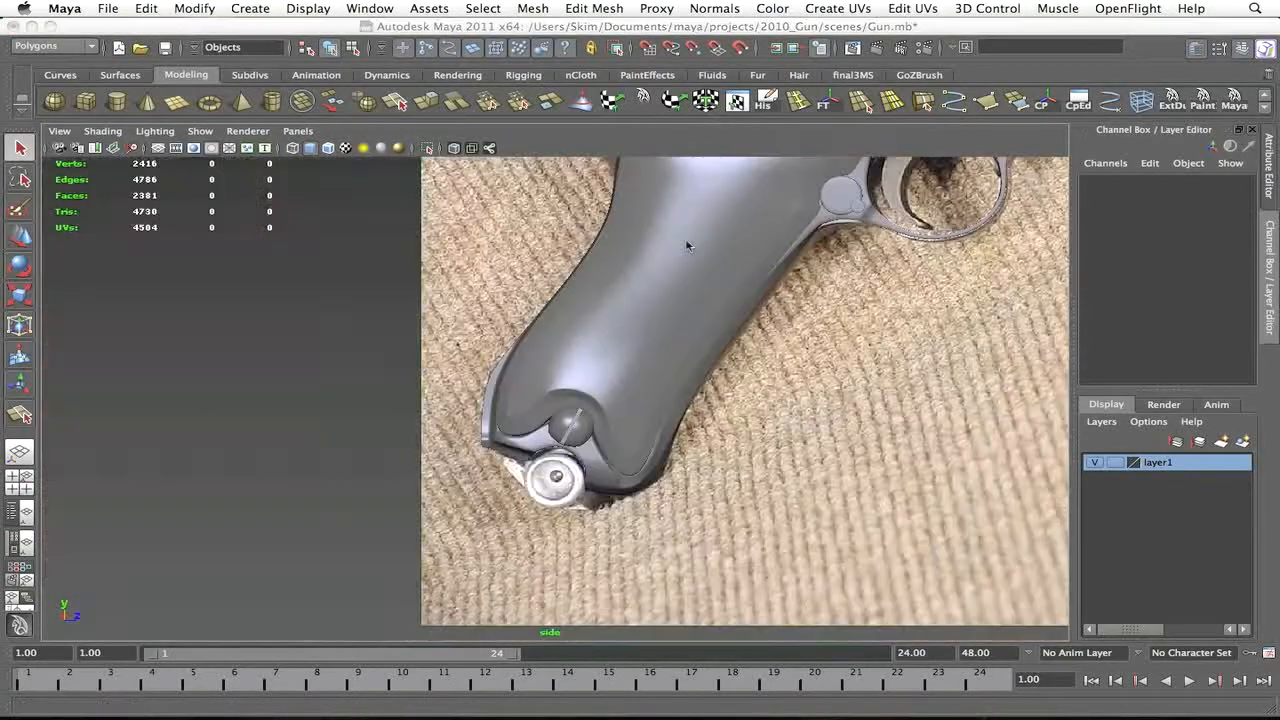
{"action": "scroll", "coordinate": [687, 245], "scroll_direction": "up", "scroll_amount": 4}
{"action": "scroll", "coordinate": [620, 314], "scroll_direction": "down", "scroll_amount": 4}
{"action": "left_click", "coordinate": [525, 297]}
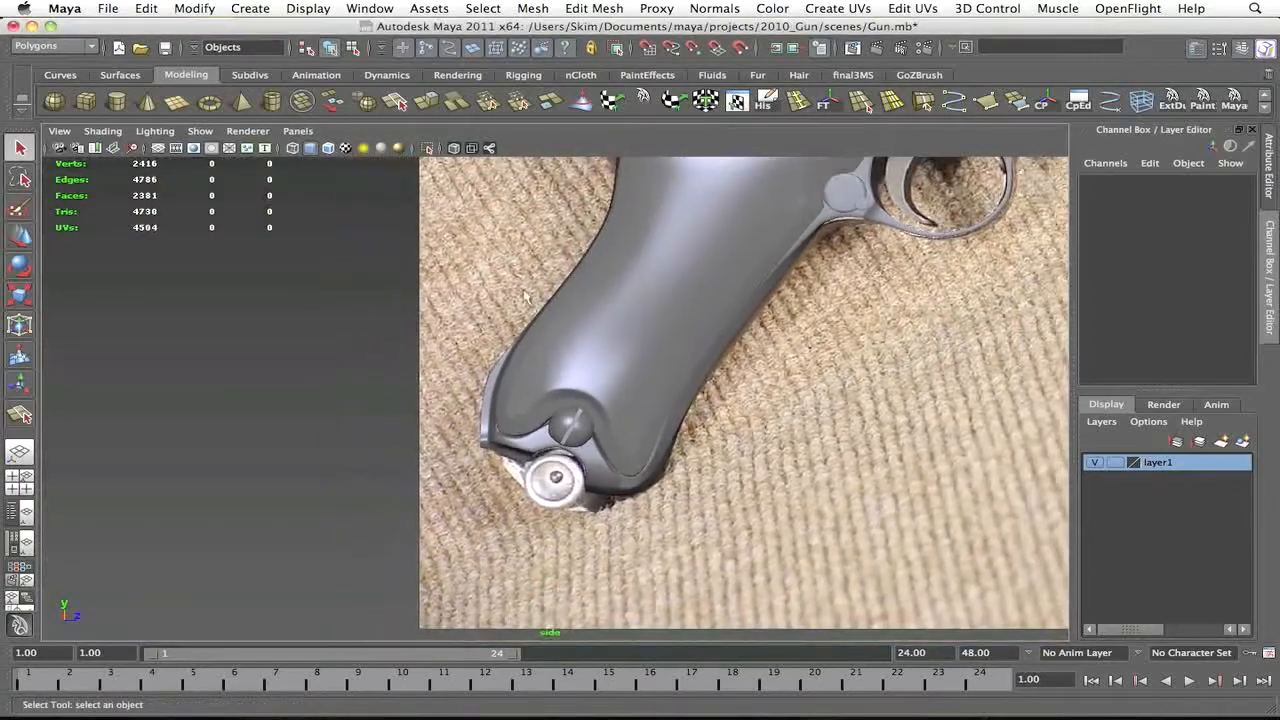
{"action": "scroll", "coordinate": [523, 297], "scroll_direction": "down", "scroll_amount": 4}
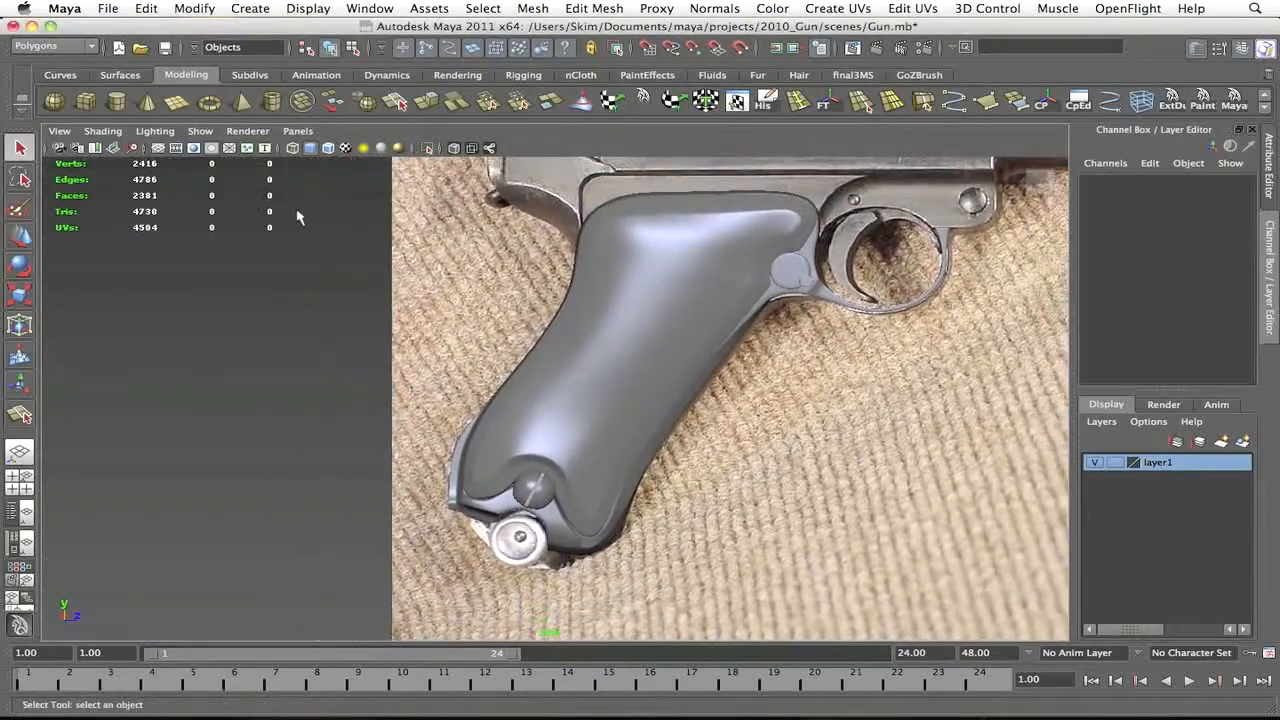
Try to draw a polygon over the grip in the wireframe side view
{"action": "key", "text": "4"}
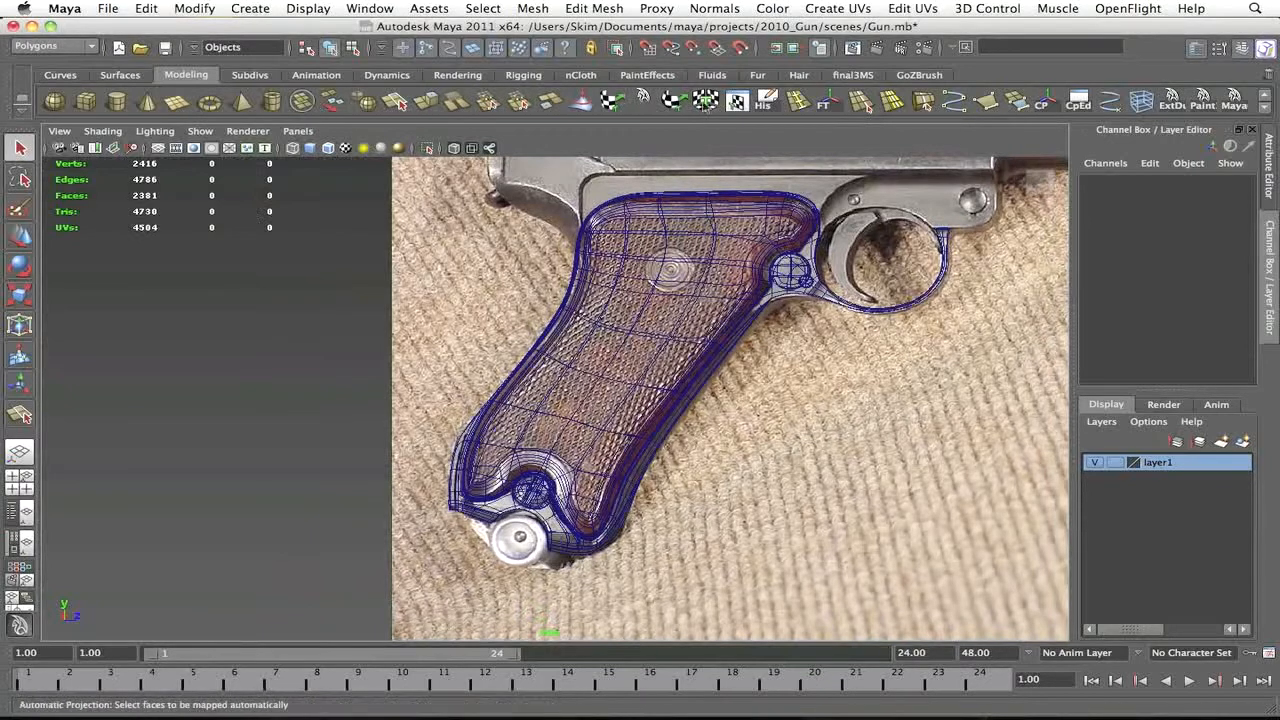
{"action": "left_click", "coordinate": [993, 103]}
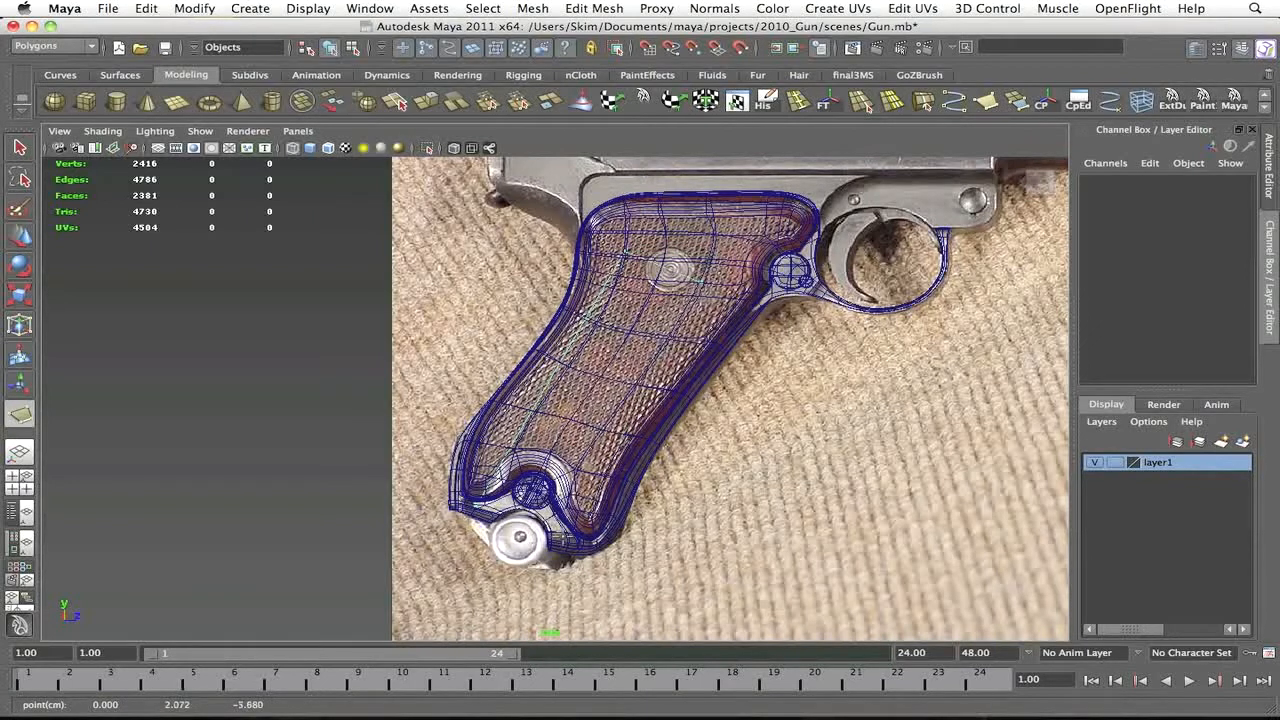
{"action": "key", "text": "q"}
Create a cube over the middle of the grip, rotate it 30 degrees in X and stretch it to about 20 in Y
{"action": "left_click", "coordinate": [86, 101]}
{"action": "right_click_drag", "start_coordinate": [814, 449], "coordinate": [470, 390], "text": "alt"}
{"action": "key", "text": "w"}
{"action": "key", "text": "f"}
{"action": "middle_click_drag", "start_coordinate": [470, 390], "coordinate": [822, 364], "text": "alt"}
{"action": "right_click_drag", "start_coordinate": [822, 364], "coordinate": [862, 364], "text": "alt"}
{"action": "left_click_drag", "start_coordinate": [949, 369], "coordinate": [680, 346]}
{"action": "key", "text": "e"}
{"action": "key", "text": "r"}
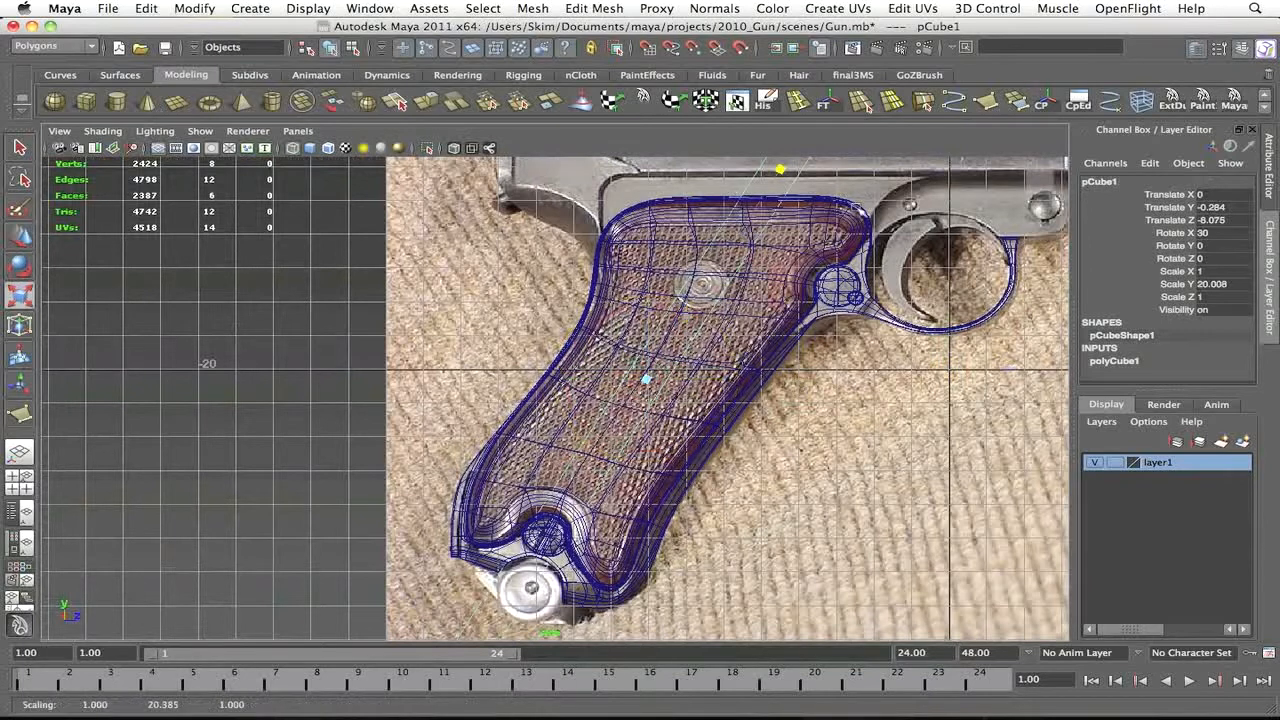
{"action": "left_click_drag", "start_coordinate": [733, 304], "coordinate": [733, 300]}
Move the cube down the grip, rotate it to about 24.1 degrees in X, and scale it to about 9.45 in Y and 2.17 in Z
{"action": "key", "text": "w"}
{"action": "left_click_drag", "start_coordinate": [642, 392], "coordinate": [616, 428]}
{"action": "key", "text": "e"}
{"action": "key", "text": "w"}
{"action": "key", "text": "r"}
{"action": "left_click_drag", "start_coordinate": [680, 457], "coordinate": [804, 492]}
{"action": "left_click_drag", "start_coordinate": [666, 444], "coordinate": [646, 356]}
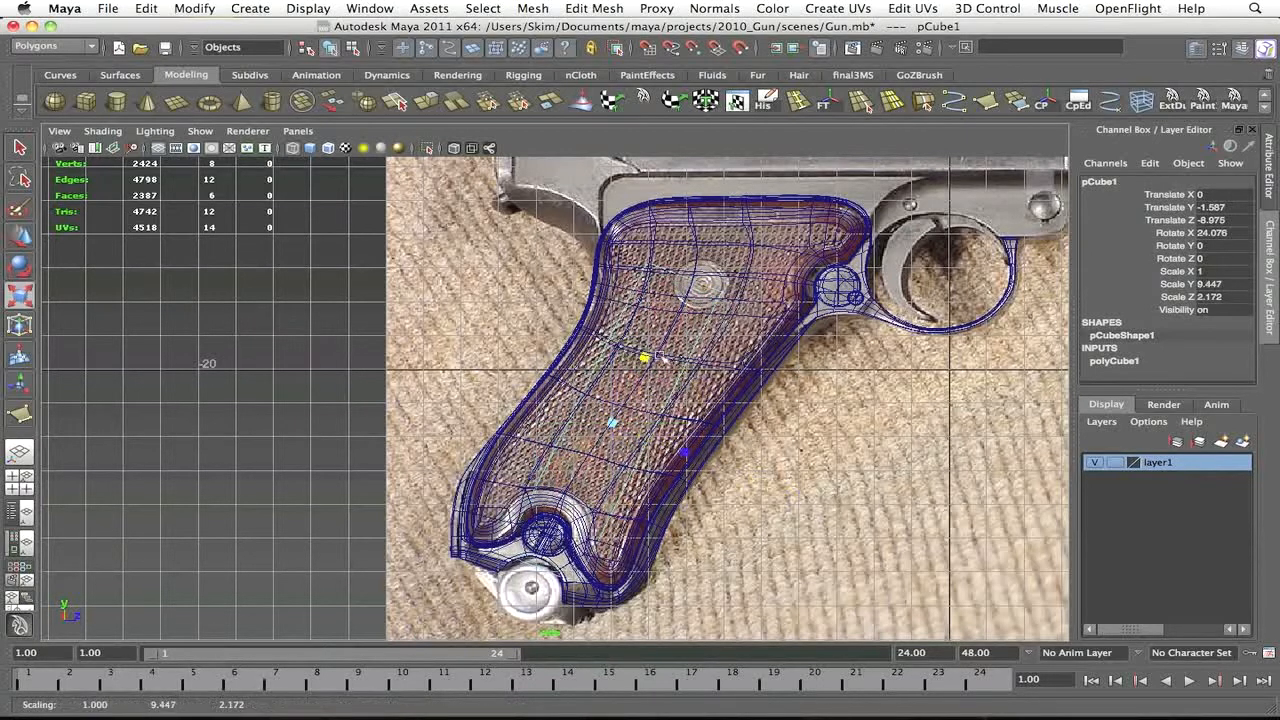
Rotate the cube to about 26.7 degrees in X and shift it to about -1.63 in Y and -8.76 in Z
{"action": "key", "text": "e"}
{"action": "key", "text": "w"}
{"action": "left_click_drag", "start_coordinate": [517, 455], "coordinate": [584, 410]}
{"action": "key", "text": "z"}
{"action": "left_click", "coordinate": [1190, 271]}
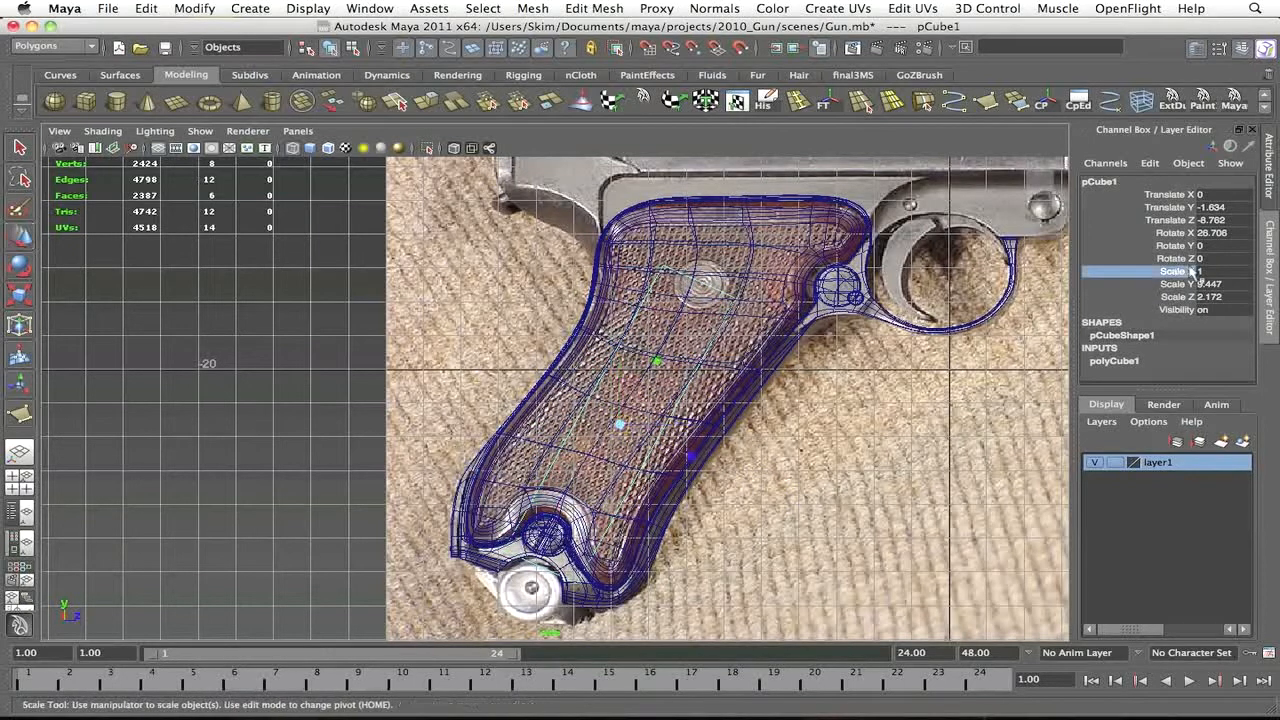
{"action": "left_click", "coordinate": [1178, 194]}
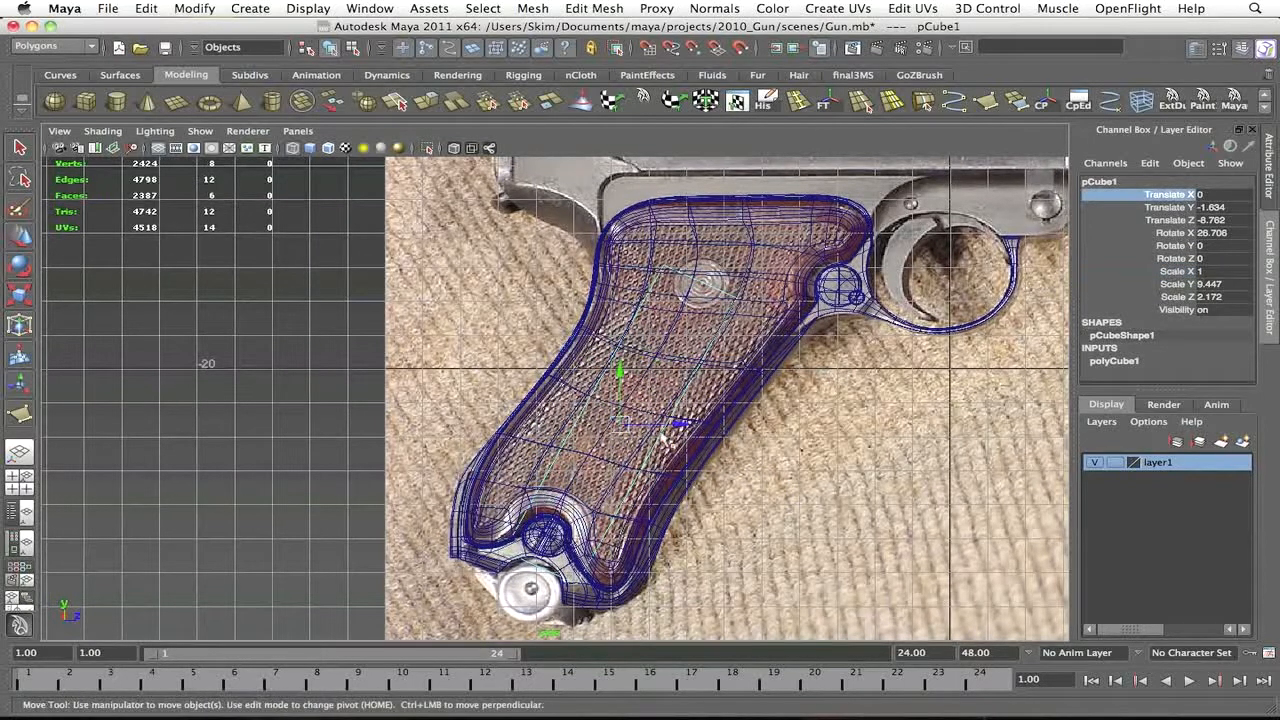
Try to move the cube's corner vertices out to the grip's outline
{"action": "right_click_drag", "start_coordinate": [527, 559], "coordinate": [482, 540]}
{"action": "left_click_drag", "start_coordinate": [486, 532], "coordinate": [445, 540]}
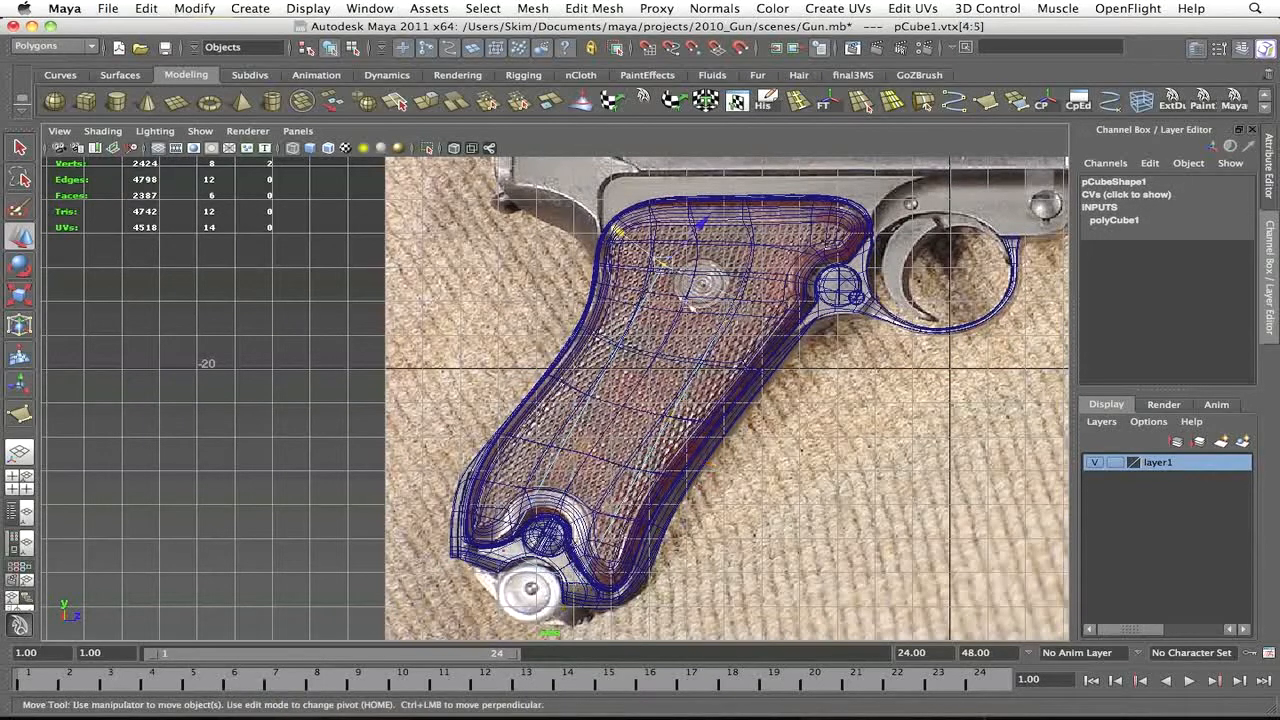
{"action": "key", "text": "z"}
{"action": "key", "text": "z"}
{"action": "key", "text": "z"}
{"action": "key", "text": "z"}
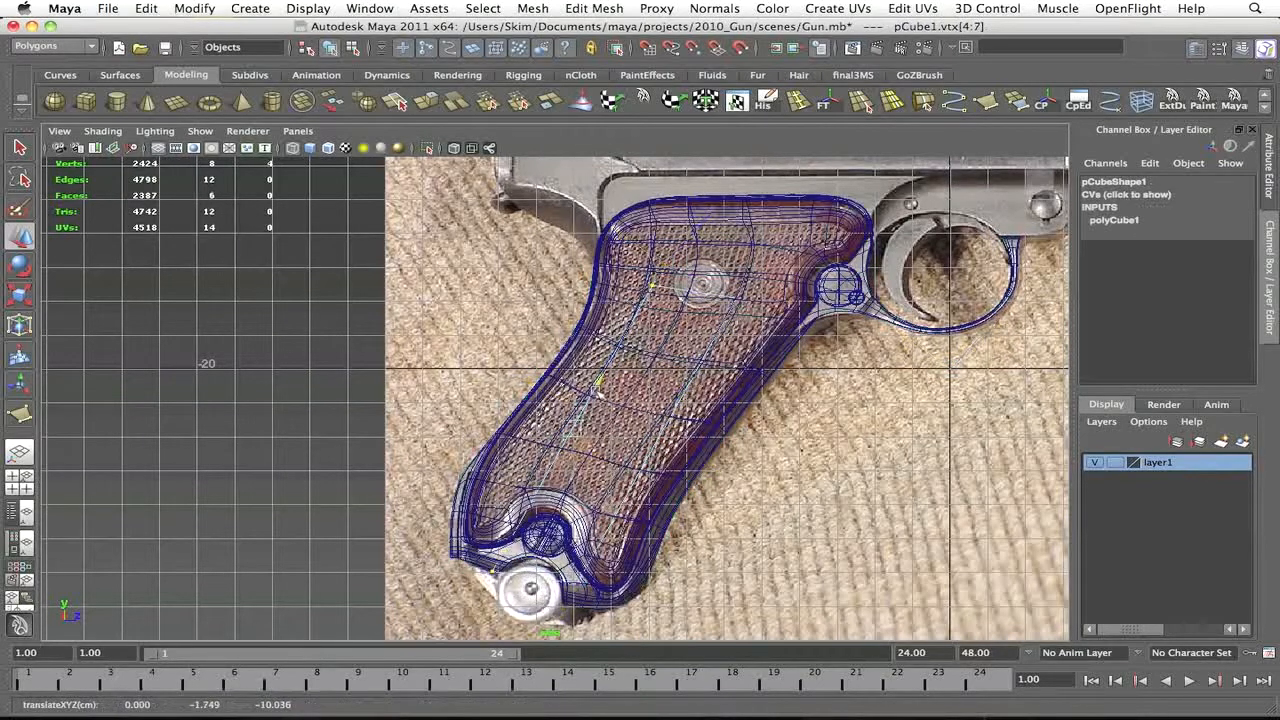
{"action": "key", "text": "z"}
{"action": "key", "text": "z"}
{"action": "key", "text": "z"}
{"action": "key", "text": "z"}
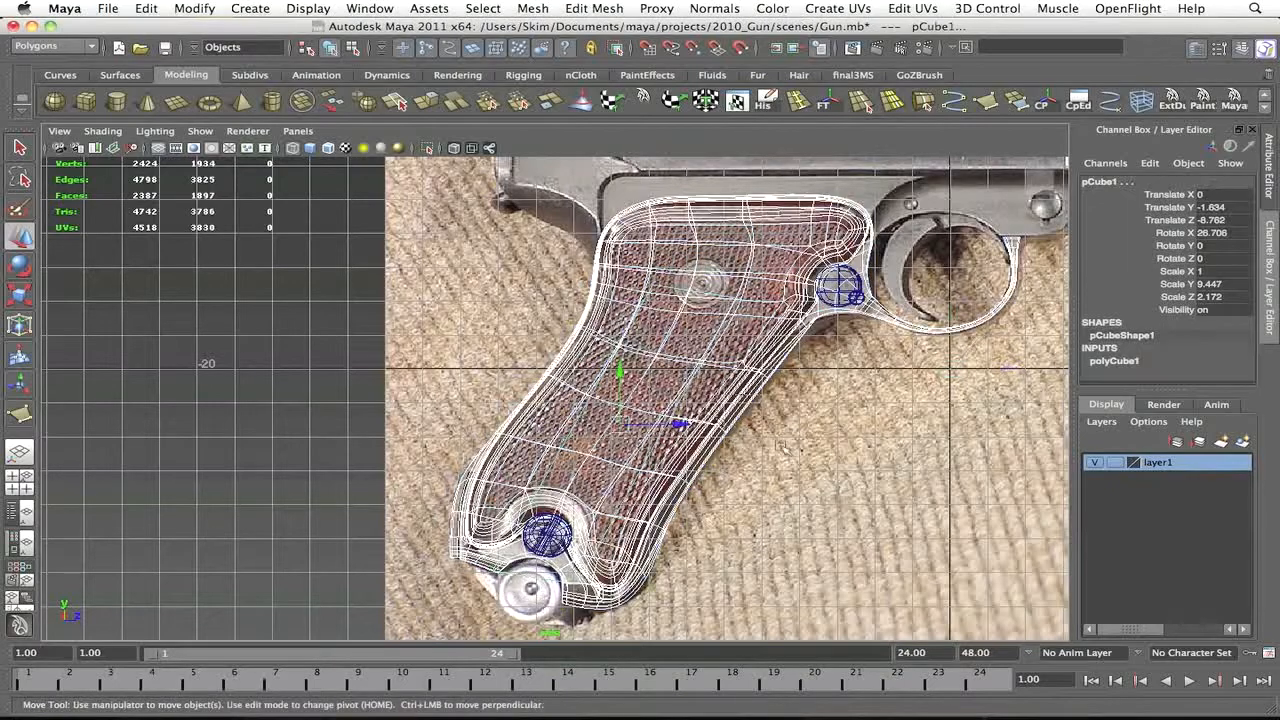
Isolate the cube in the side view and display it shaded
{"action": "key", "text": "space"}
{"action": "left_click_drag", "start_coordinate": [721, 542], "coordinate": [716, 508]}
{"action": "left_click", "coordinate": [427, 148]}
{"action": "key", "text": "f"}
{"action": "mouse_move", "coordinate": [689, 420]}
{"action": "left_mouse_down", "text": "alt"}
{"action": "mouse_move", "coordinate": [686, 383]}
{"action": "mouse_move", "coordinate": [756, 362]}
{"action": "mouse_move", "coordinate": [750, 420]}
{"action": "mouse_move", "coordinate": [338, 426]}
{"action": "mouse_move", "coordinate": [340, 411]}
{"action": "mouse_move", "coordinate": [641, 478]}
{"action": "left_mouse_up", "text": "alt"}
{"action": "key", "text": "5"}
{"action": "left_click", "coordinate": [604, 414]}
{"action": "left_click_drag", "start_coordinate": [678, 428], "coordinate": [708, 422]}
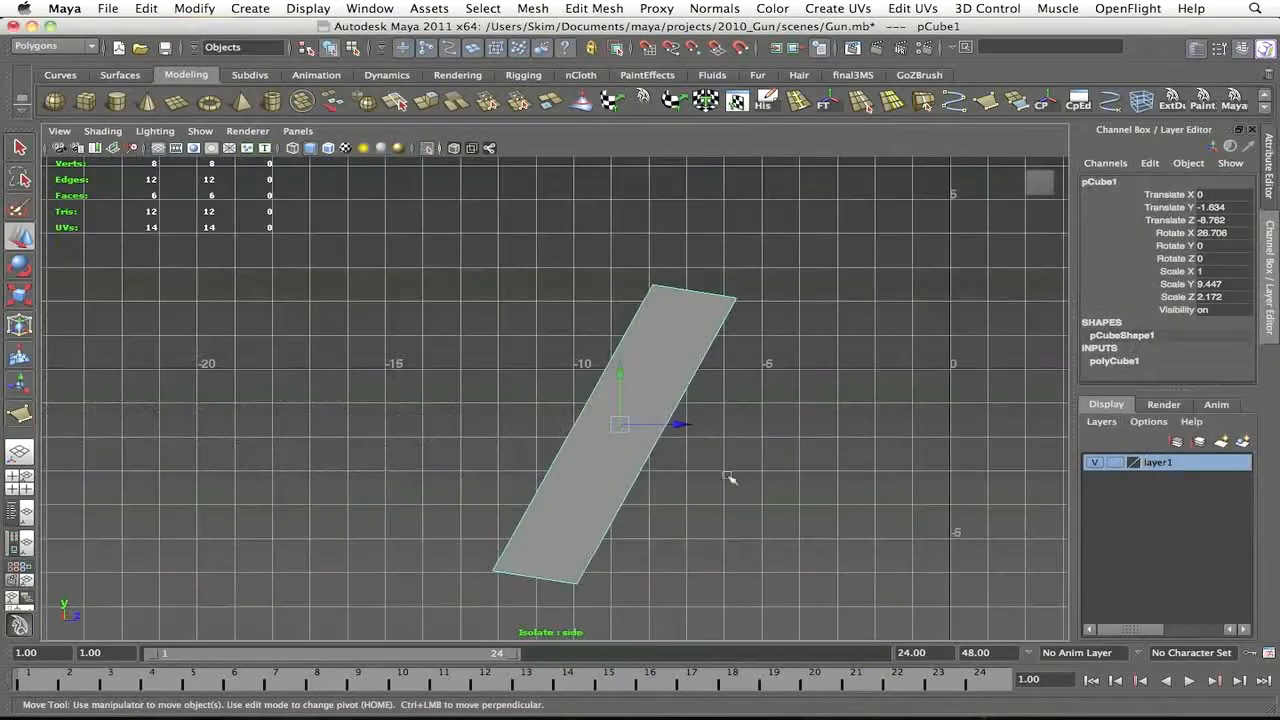
{"action": "key", "text": "f"}
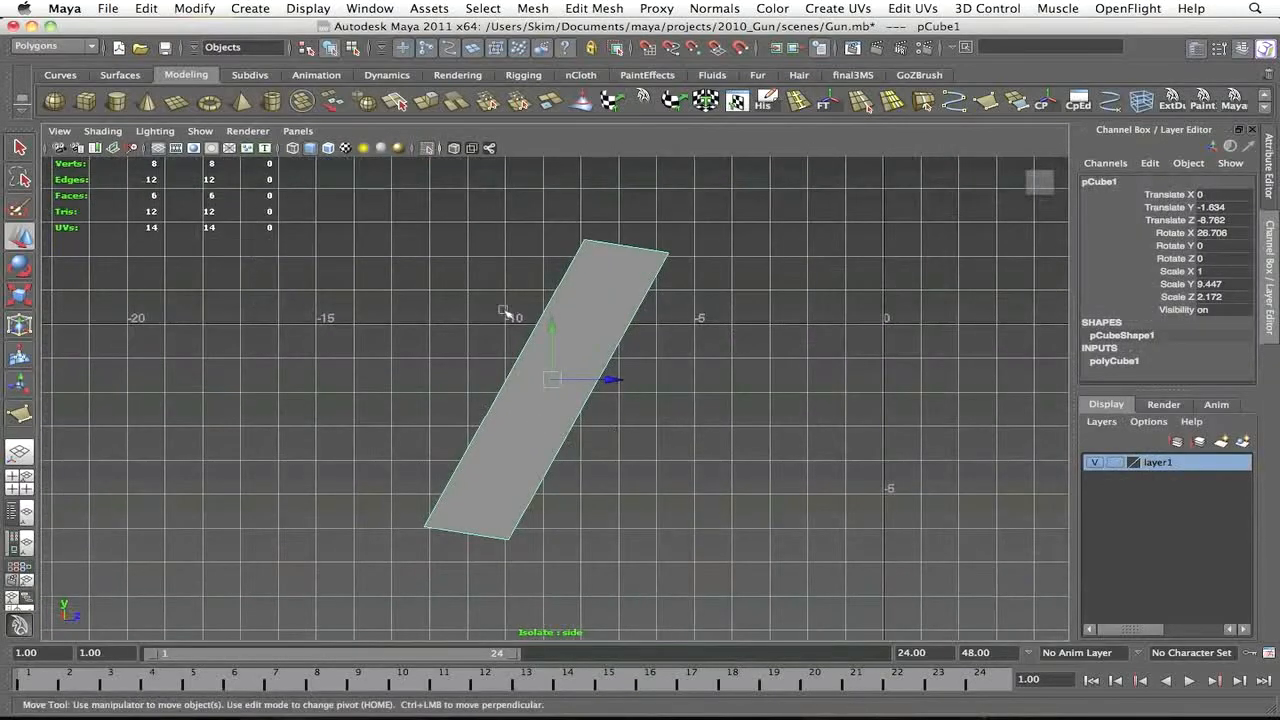
{"action": "right_click_drag", "start_coordinate": [263, 232], "coordinate": [520, 318], "text": "alt"}
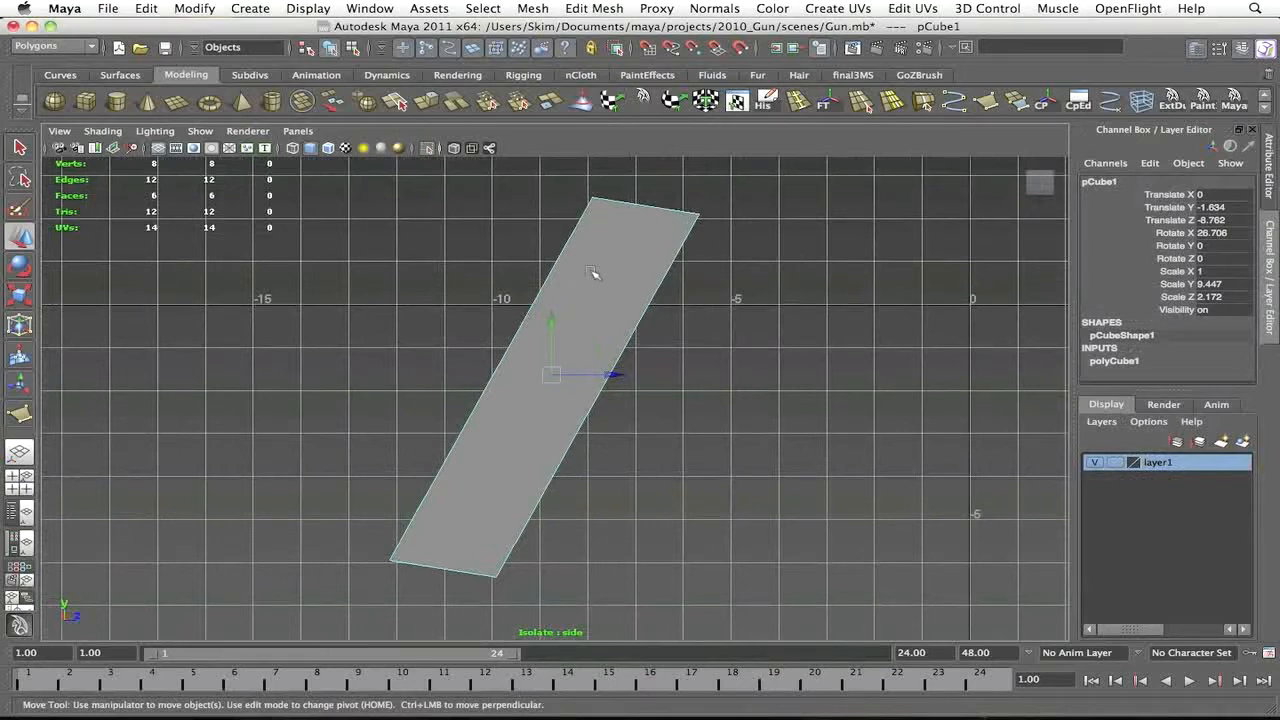
{"action": "right_click_drag", "start_coordinate": [668, 300], "coordinate": [572, 222], "text": "alt"}
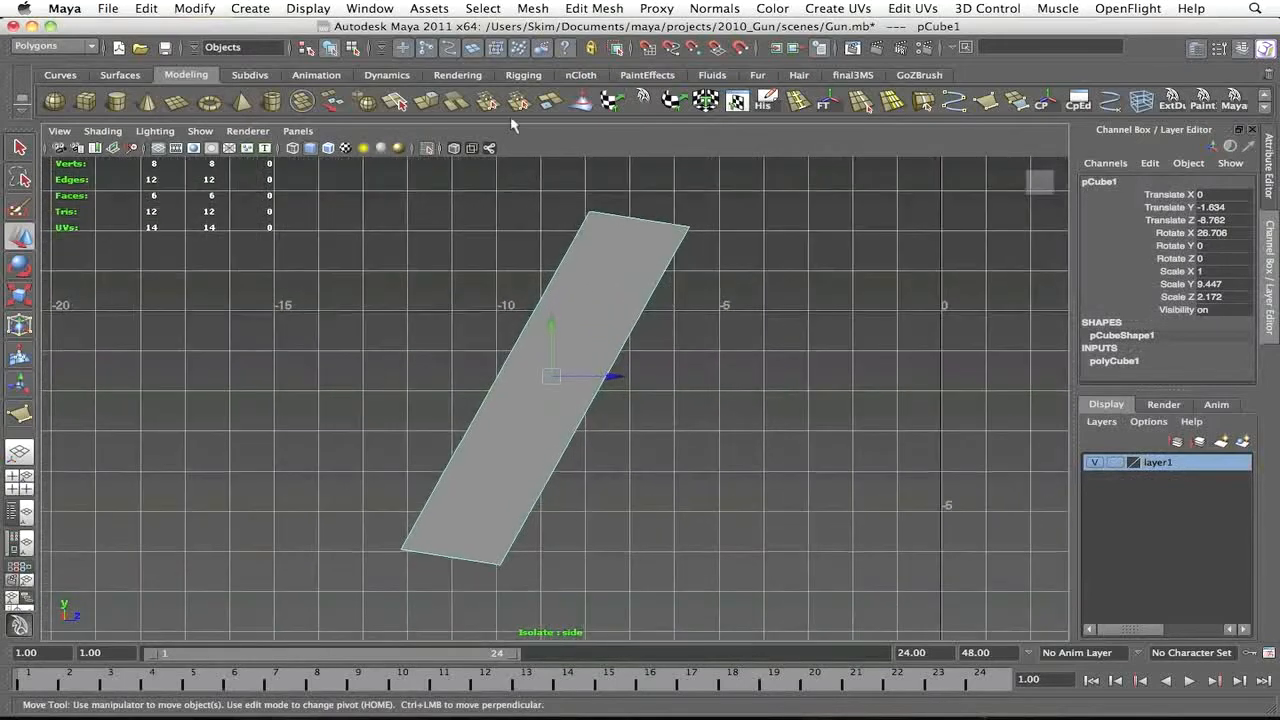
Insert a lengthwise edge loop near the cube's back side and bevel its two long back edges
{"action": "left_click", "coordinate": [797, 100]}
{"action": "left_click_drag", "start_coordinate": [617, 222], "coordinate": [610, 221]}
{"action": "key", "text": "q"}
{"action": "right_click_drag", "start_coordinate": [583, 292], "coordinate": [591, 231]}
{"action": "left_click", "coordinate": [553, 283]}
{"action": "key", "text": "space"}
{"action": "left_click_drag", "start_coordinate": [583, 343], "coordinate": [571, 300]}
{"action": "left_click", "coordinate": [560, 383], "text": "shift"}
{"action": "right_click_drag", "start_coordinate": [600, 393], "coordinate": [694, 397], "text": "shift"}
{"action": "mouse_move", "coordinate": [694, 397]}
{"action": "left_mouse_down", "text": "alt"}
{"action": "mouse_move", "coordinate": [471, 366]}
{"action": "mouse_move", "coordinate": [606, 357]}
{"action": "mouse_move", "coordinate": [677, 383]}
{"action": "left_mouse_up", "text": "alt"}
{"action": "key", "text": "space"}
{"action": "right_click_drag", "start_coordinate": [677, 383], "coordinate": [697, 385], "text": "alt"}
{"action": "middle_click_drag", "start_coordinate": [647, 348], "coordinate": [660, 387], "text": "alt"}
Split the top and bottom end faces with an edge across the bevelled back corners
{"action": "key", "text": "space"}
{"action": "left_click_drag", "start_coordinate": [660, 387], "coordinate": [631, 262]}
{"action": "left_click", "coordinate": [638, 343]}
{"action": "left_click_drag", "start_coordinate": [638, 343], "coordinate": [529, 180], "text": "alt"}
{"action": "left_click", "coordinate": [529, 171]}
{"action": "left_click", "coordinate": [394, 100]}
{"action": "left_click_drag", "start_coordinate": [462, 550], "coordinate": [459, 486], "text": "alt"}
{"action": "left_click", "coordinate": [505, 423]}
{"action": "left_click_drag", "start_coordinate": [509, 419], "coordinate": [641, 358], "text": "alt"}
{"action": "key", "text": "q"}
{"action": "left_click_drag", "start_coordinate": [832, 339], "coordinate": [680, 391], "text": "alt"}
{"action": "key", "text": "space"}
{"action": "left_click_drag", "start_coordinate": [680, 391], "coordinate": [756, 396]}
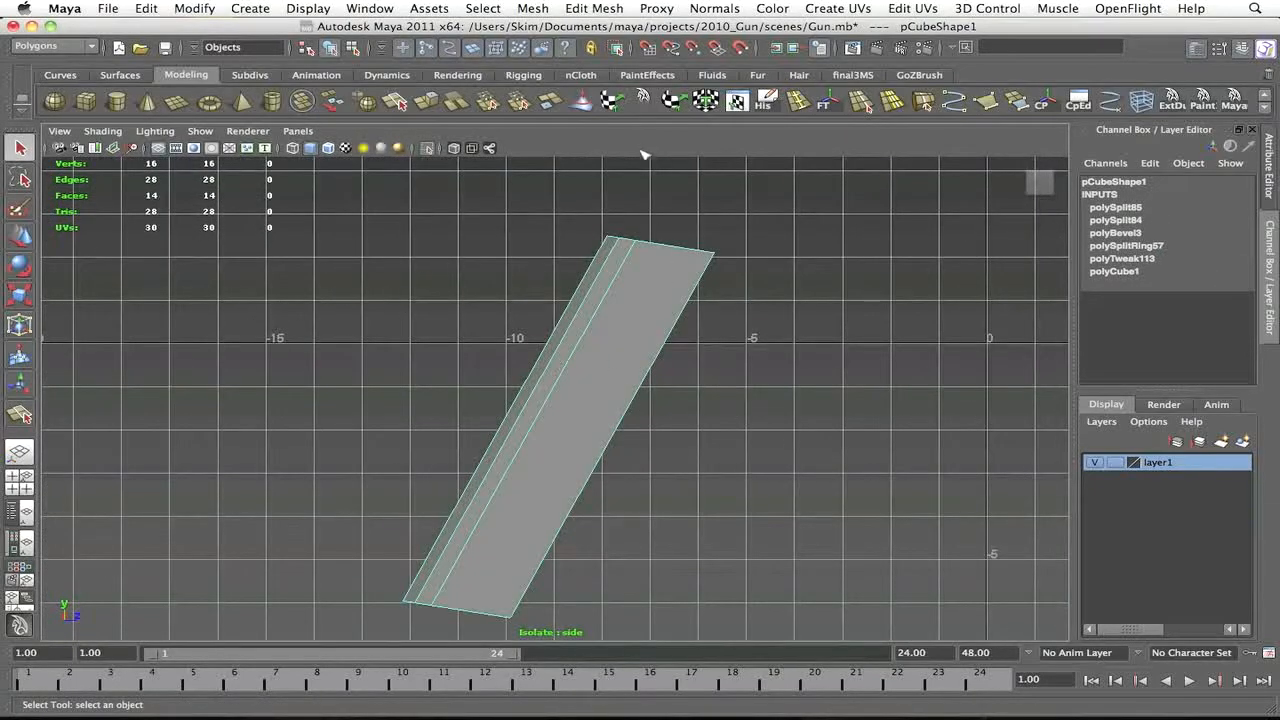
Insert another lengthwise edge loop just in front of the first one
{"action": "left_click", "coordinate": [866, 108]}
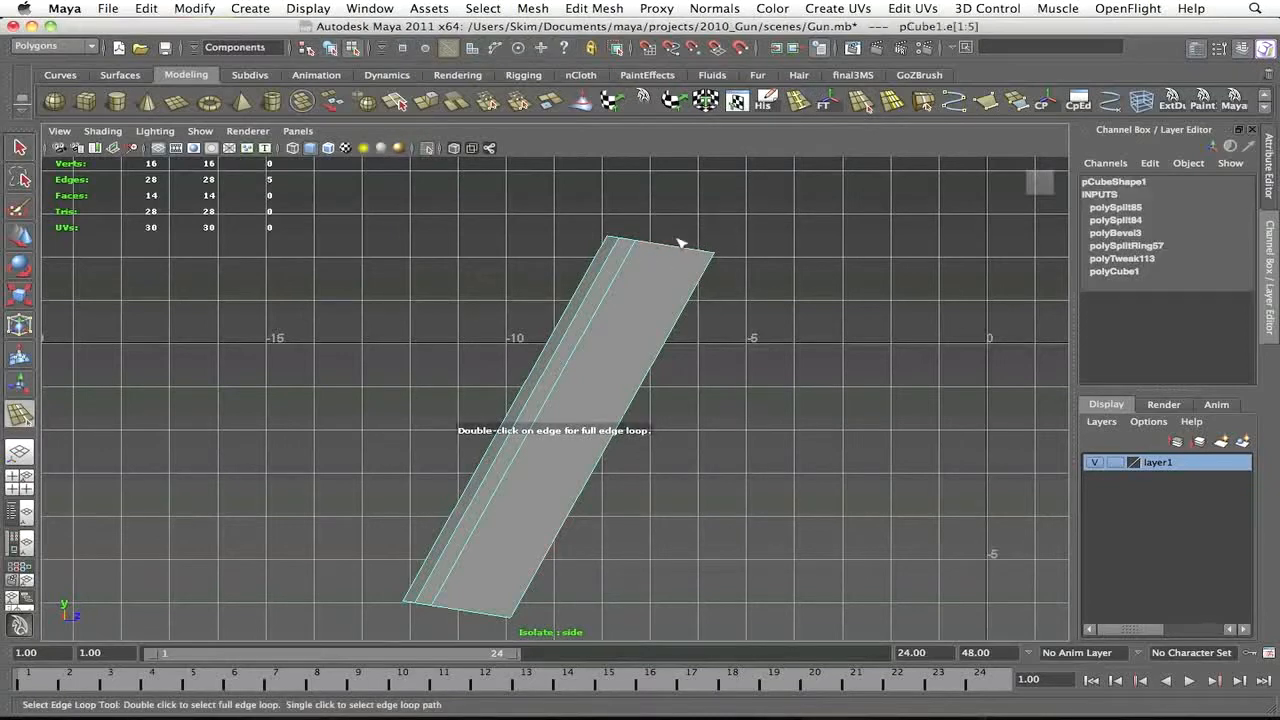
{"action": "left_click", "coordinate": [690, 196]}
{"action": "left_click", "coordinate": [856, 105]}
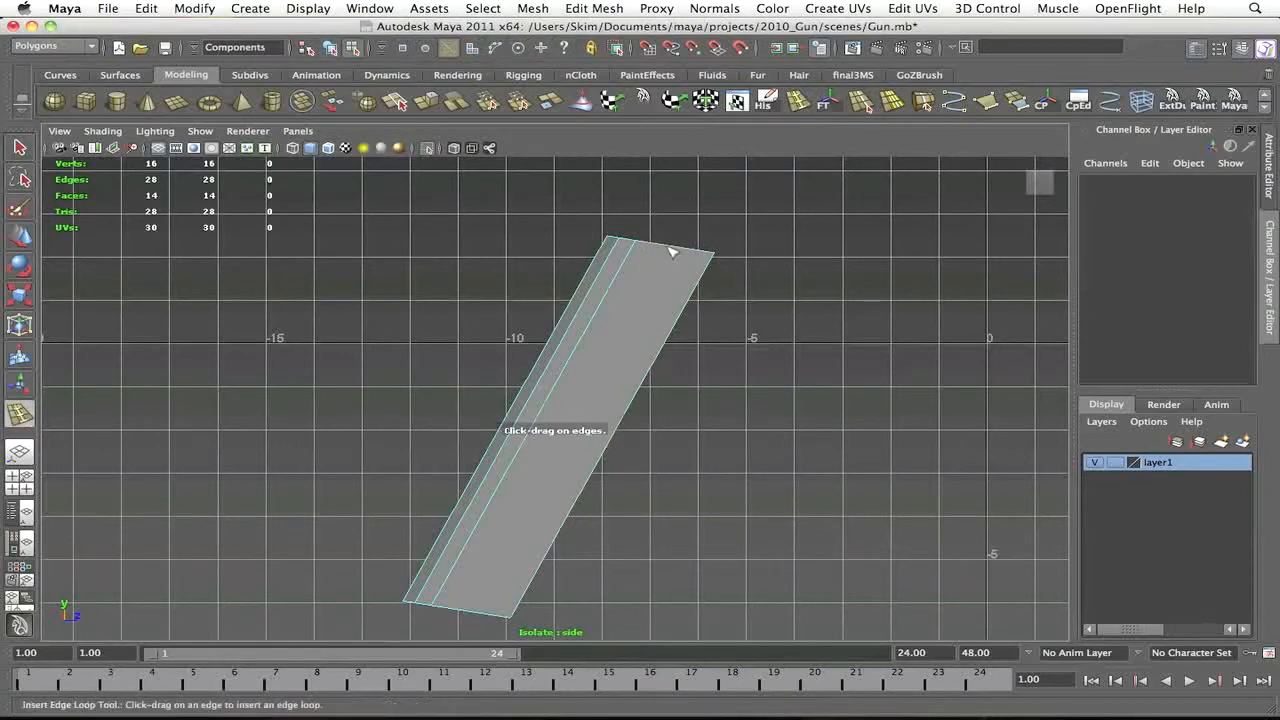
{"action": "left_click_drag", "start_coordinate": [643, 243], "coordinate": [641, 243]}
Select the faces wrapping around the back strip and extrude them outward as a raised ridge
{"action": "key", "text": "space"}
{"action": "left_click_drag", "start_coordinate": [743, 291], "coordinate": [718, 228]}
{"action": "key", "text": "q"}
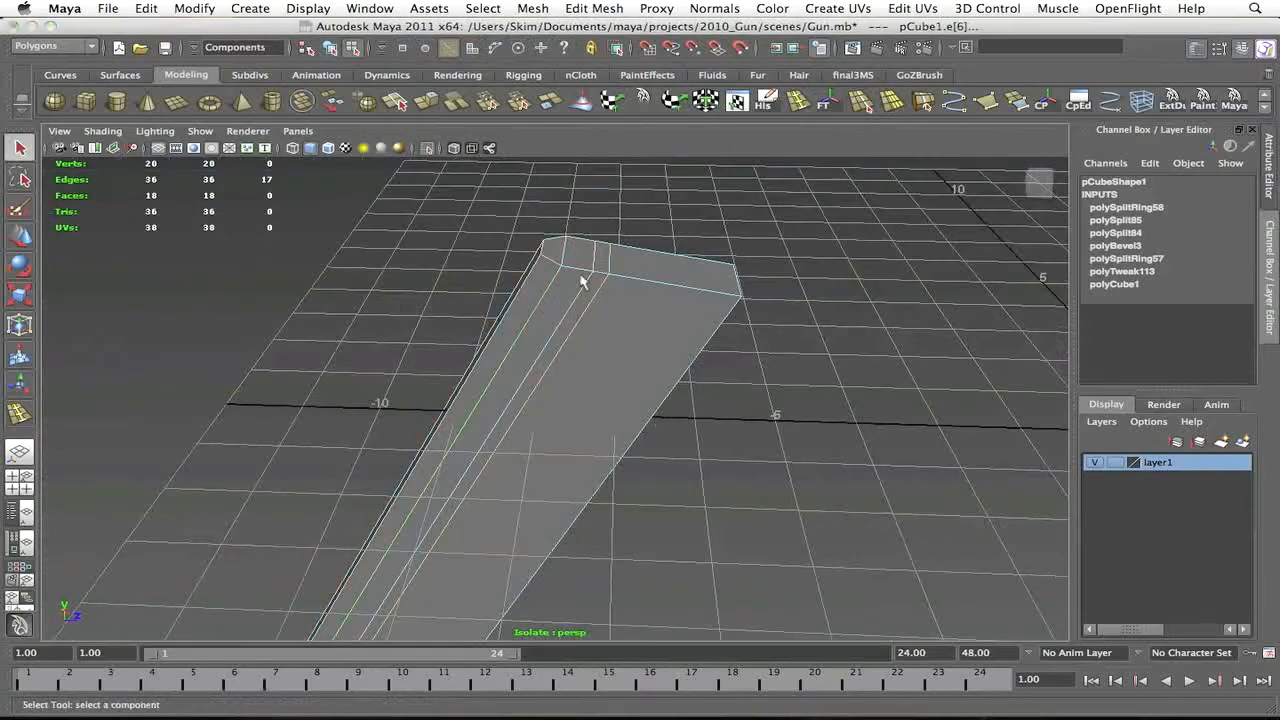
{"action": "key", "text": "shift+period"}
{"action": "key", "text": "shift+period"}
{"action": "left_click_drag", "start_coordinate": [600, 256], "coordinate": [369, 223], "text": "alt"}
{"action": "key", "text": "space"}
{"action": "key", "text": "shift+period"}
{"action": "left_click_drag", "start_coordinate": [610, 400], "coordinate": [432, 327], "text": "ctrl"}
{"action": "key", "text": "space"}
{"action": "key", "text": "ctrl+e"}
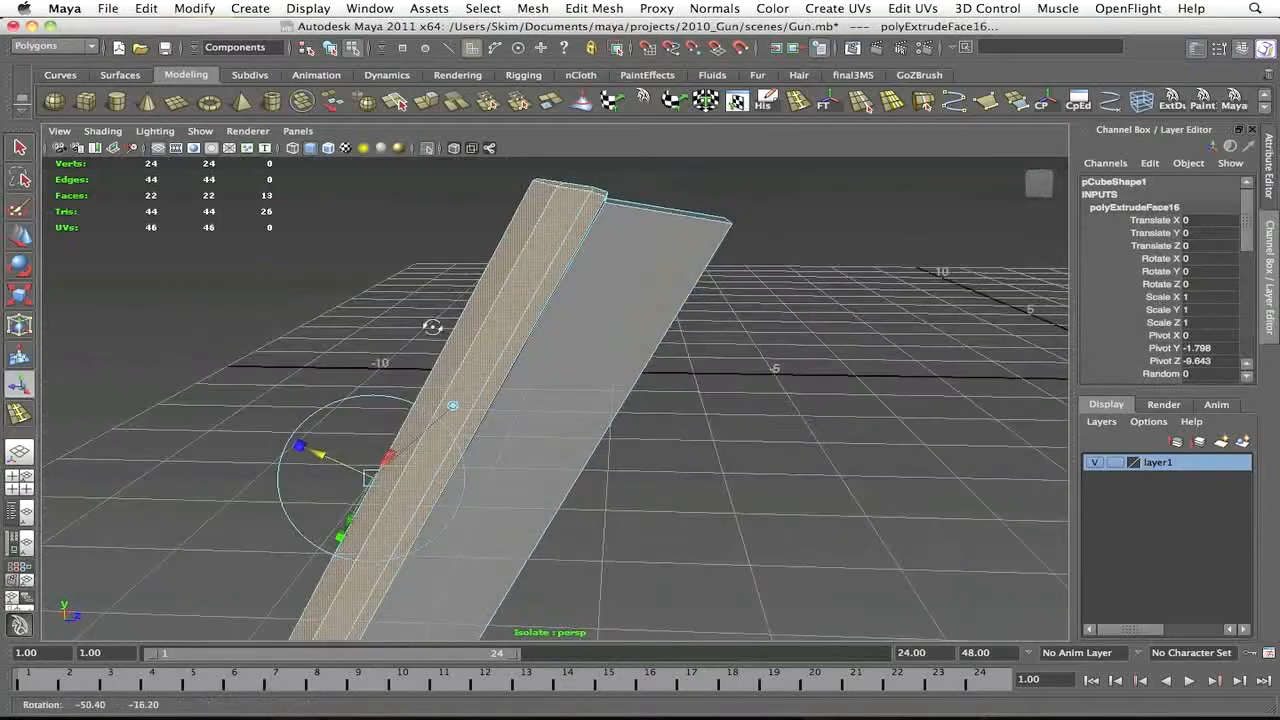
{"action": "left_click", "coordinate": [760, 400]}
{"action": "right_click_drag", "start_coordinate": [760, 400], "coordinate": [645, 397], "text": "alt"}
{"action": "key", "text": "F8"}
Insert two closely spaced edge loops across the upper part of the piece
{"action": "key", "text": "space"}
{"action": "left_click_drag", "start_coordinate": [678, 419], "coordinate": [812, 414]}
{"action": "scroll", "coordinate": [720, 384], "scroll_direction": "up", "scroll_amount": 2}
{"action": "key", "text": "space"}
{"action": "left_click_drag", "start_coordinate": [703, 376], "coordinate": [749, 218]}
{"action": "left_click", "coordinate": [797, 103]}
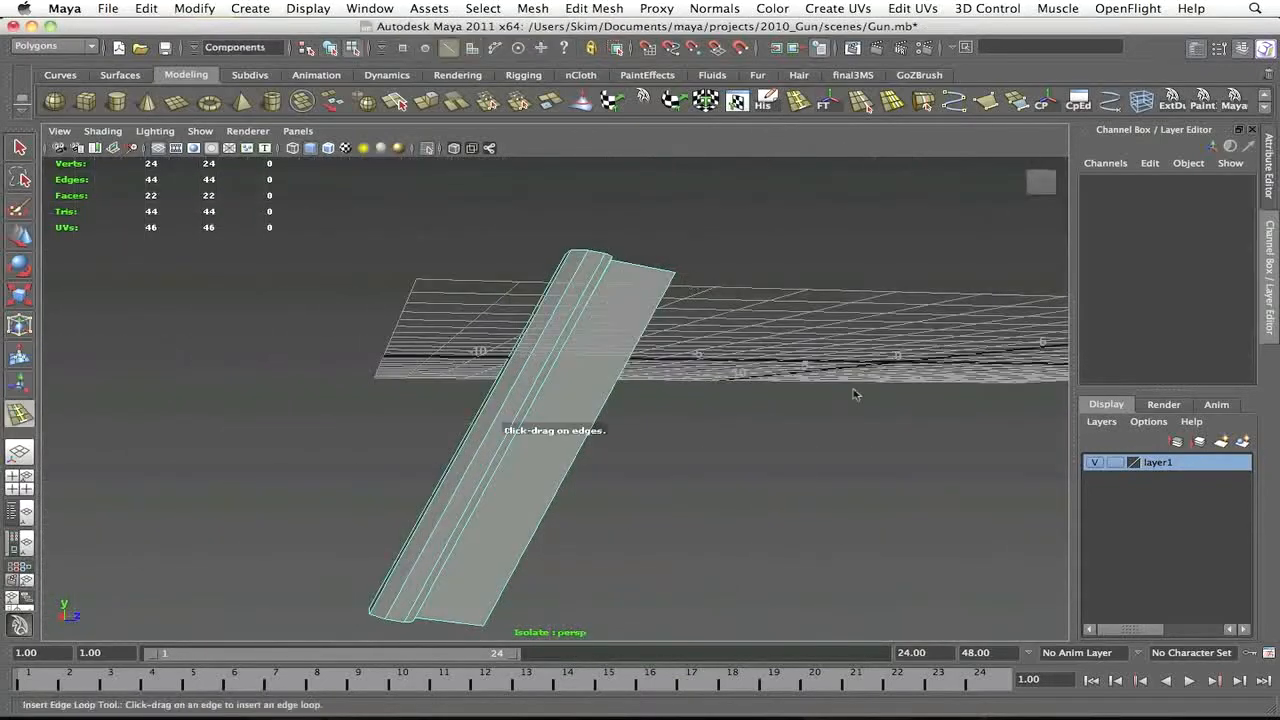
{"action": "left_click_drag", "start_coordinate": [789, 392], "coordinate": [925, 398]}
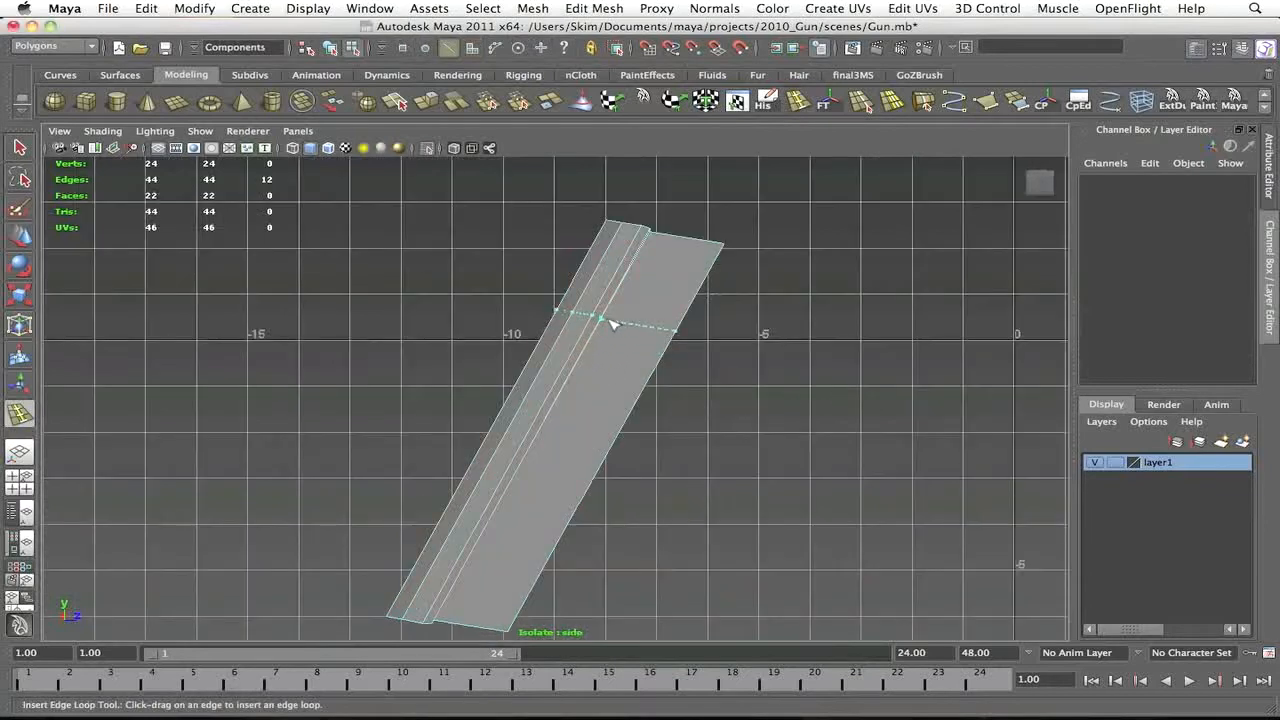
{"action": "left_click", "coordinate": [632, 271]}
{"action": "scroll", "coordinate": [633, 291], "scroll_direction": "up", "scroll_amount": 2}
{"action": "middle_click_drag", "start_coordinate": [633, 291], "coordinate": [529, 417], "text": "alt"}
{"action": "scroll", "coordinate": [525, 400], "scroll_direction": "up", "scroll_amount": 5}
{"action": "left_click", "coordinate": [520, 366]}
{"action": "key", "text": "q"}
Move the ridge's front-edge vertices below the crossing loops backward to narrow the ridge's lower section
{"action": "scroll", "coordinate": [511, 378], "scroll_direction": "up", "scroll_amount": 8}
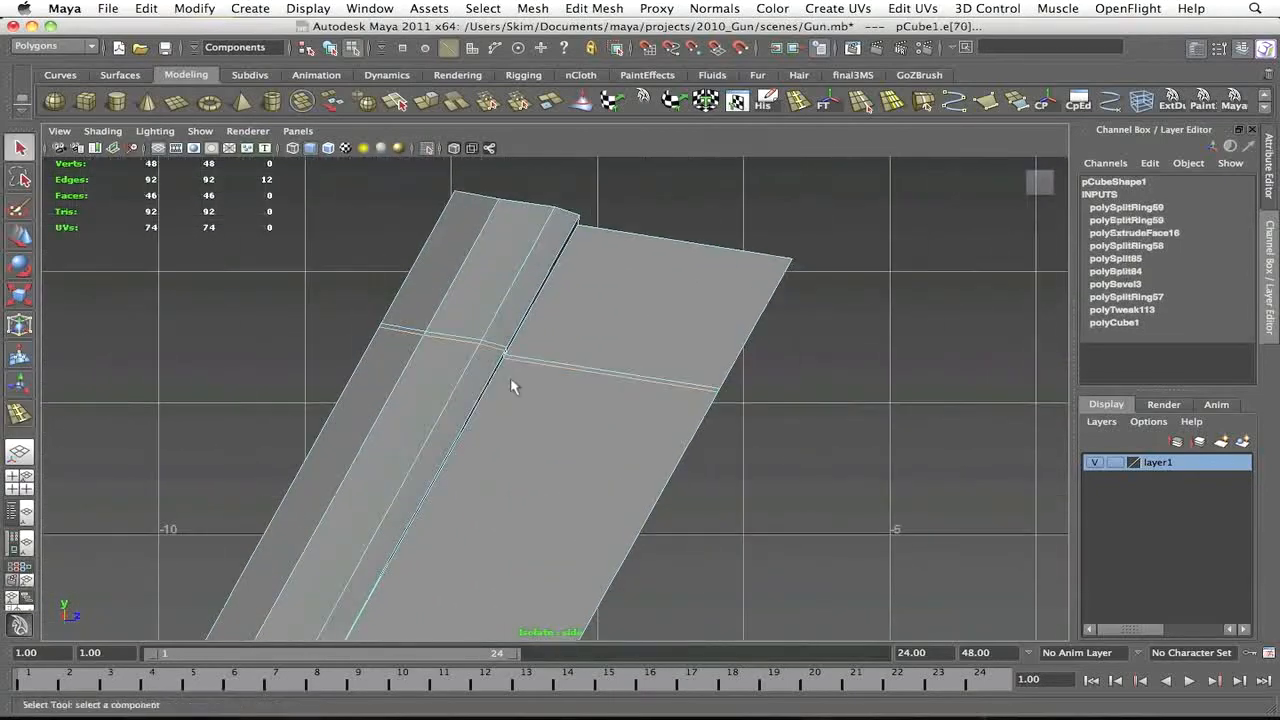
{"action": "scroll", "coordinate": [451, 306], "scroll_direction": "down", "scroll_amount": 15}
{"action": "middle_click_drag", "start_coordinate": [450, 620], "coordinate": [566, 432], "text": "alt"}
{"action": "scroll", "coordinate": [557, 457], "scroll_direction": "up", "scroll_amount": 7}
{"action": "scroll", "coordinate": [560, 440], "scroll_direction": "up", "scroll_amount": 4}
{"action": "mouse_move", "coordinate": [508, 438]}
{"action": "left_mouse_down", "text": "shift"}
{"action": "mouse_move", "coordinate": [569, 474]}
{"action": "mouse_move", "coordinate": [545, 470]}
{"action": "left_mouse_up", "text": "shift"}
{"action": "key", "text": "4"}
{"action": "scroll", "coordinate": [530, 457], "scroll_direction": "up", "scroll_amount": 3}
{"action": "scroll", "coordinate": [643, 374], "scroll_direction": "down", "scroll_amount": 7}
{"action": "middle_click_drag", "start_coordinate": [580, 340], "coordinate": [577, 300], "text": "alt"}
{"action": "scroll", "coordinate": [563, 380], "scroll_direction": "up", "scroll_amount": 8}
{"action": "middle_click_drag", "start_coordinate": [563, 380], "coordinate": [551, 476], "text": "alt"}
{"action": "left_click_drag", "start_coordinate": [489, 391], "coordinate": [519, 409], "text": "shift"}
{"action": "scroll", "coordinate": [566, 503], "scroll_direction": "down", "scroll_amount": 6}
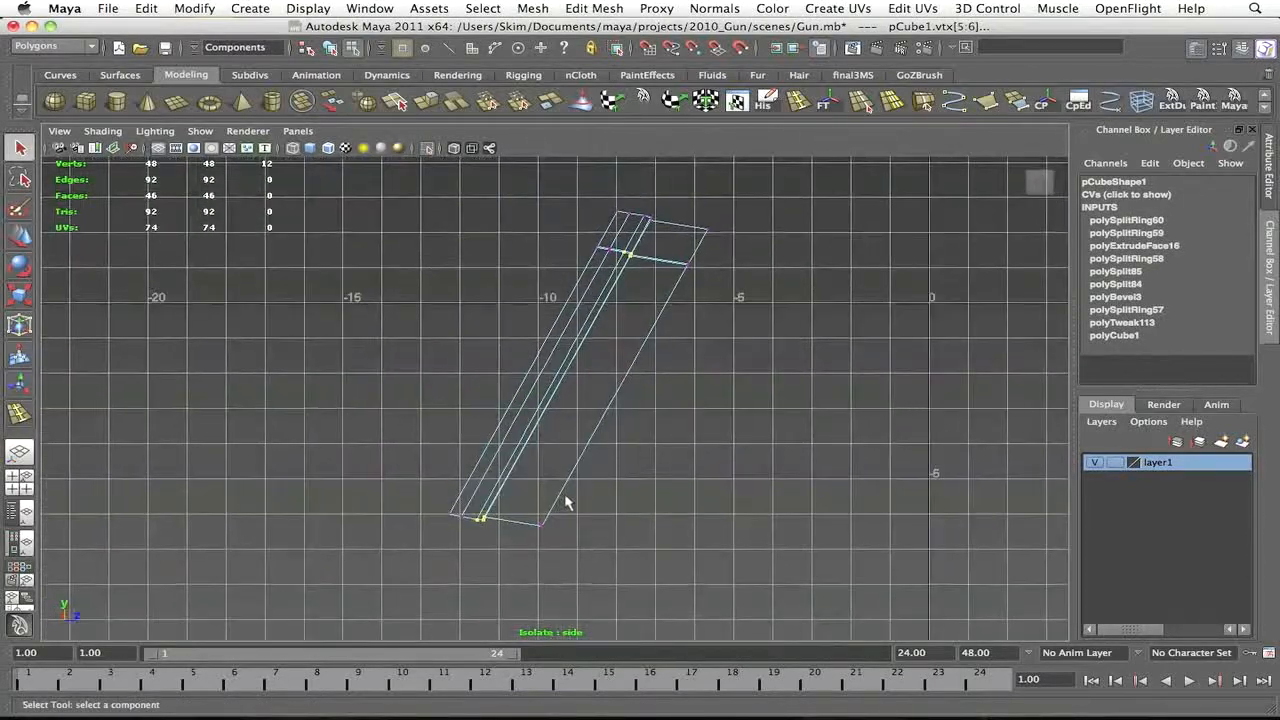
{"action": "key", "text": "5"}
{"action": "scroll", "coordinate": [607, 340], "scroll_direction": "up", "scroll_amount": 6}
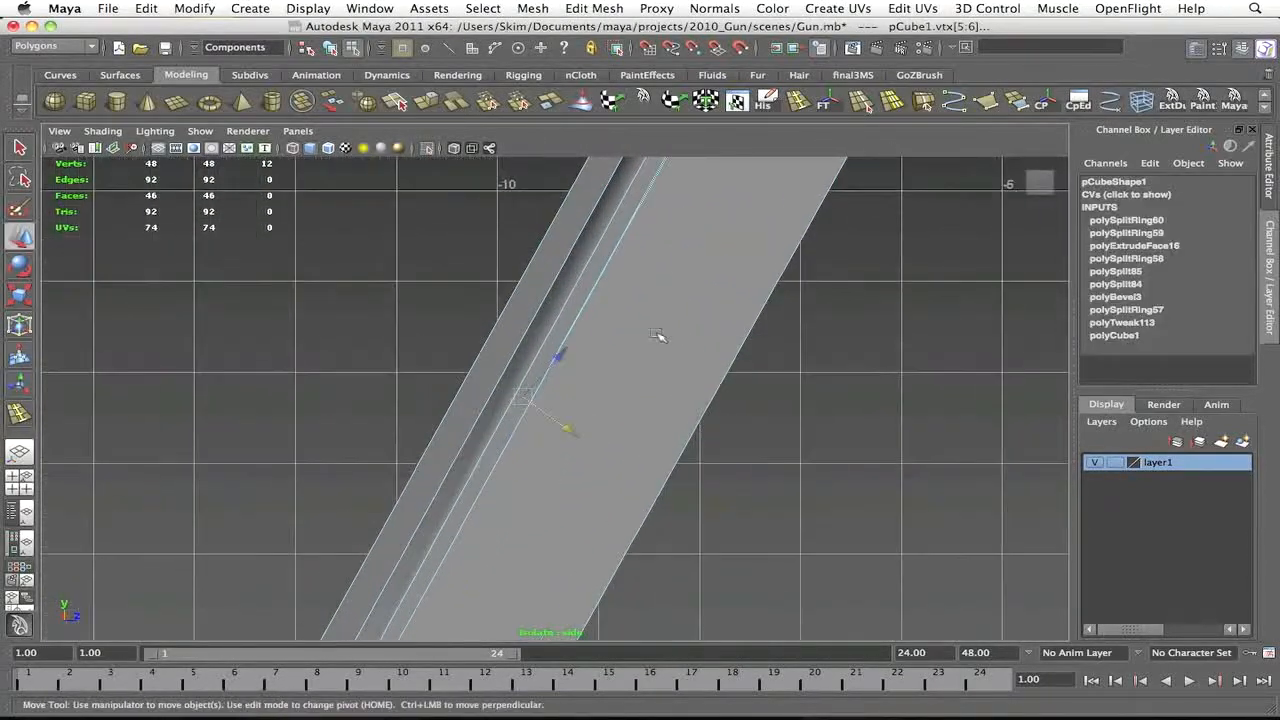
{"action": "scroll", "coordinate": [613, 362], "scroll_direction": "down", "scroll_amount": 3}
{"action": "left_click_drag", "start_coordinate": [578, 362], "coordinate": [585, 431]}
{"action": "left_click", "coordinate": [746, 269]}
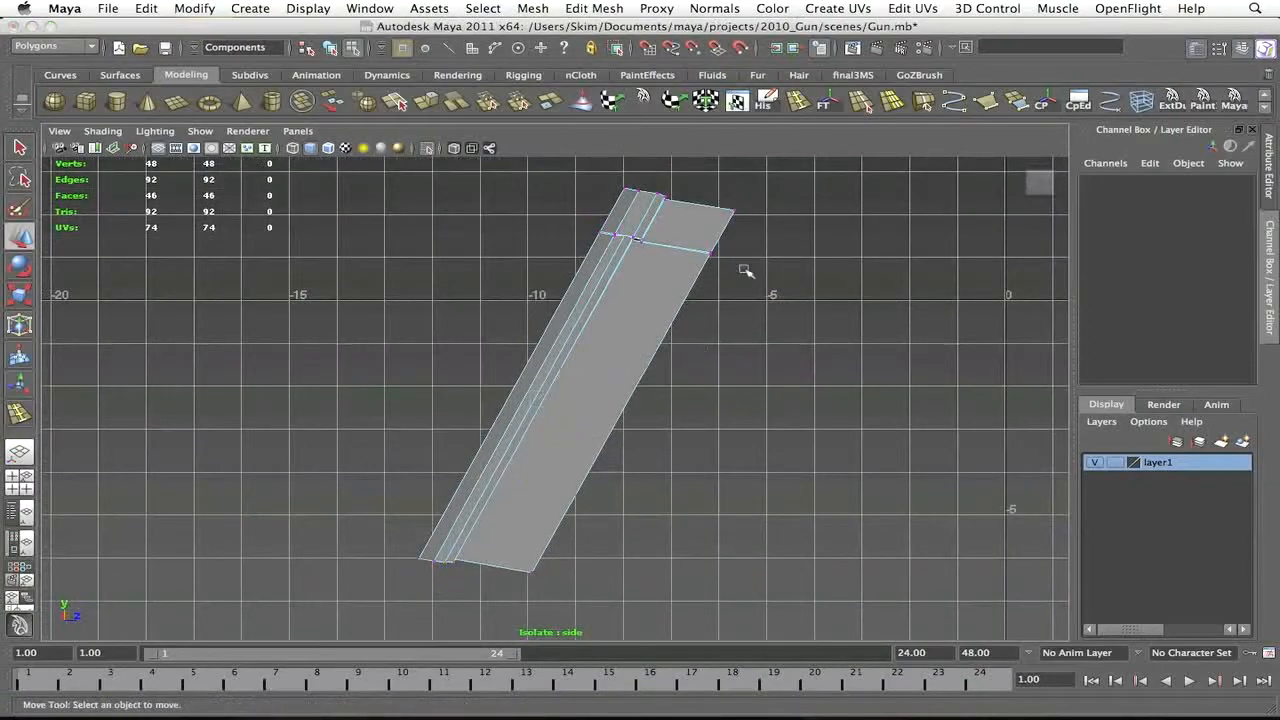
Try adding supporting edge loops along the ridge step and near the piece's ends, and preview it smoothed
{"action": "key", "text": "F8"}
{"action": "left_click", "coordinate": [703, 297]}
{"action": "key", "text": "space"}
{"action": "left_click_drag", "start_coordinate": [700, 386], "coordinate": [702, 340]}
{"action": "left_click_drag", "start_coordinate": [755, 355], "coordinate": [732, 304], "text": "alt"}
{"action": "left_click", "coordinate": [585, 391]}
{"action": "key", "text": "y"}
{"action": "left_click_drag", "start_coordinate": [556, 325], "coordinate": [542, 358], "text": "alt"}
{"action": "left_click", "coordinate": [539, 373]}
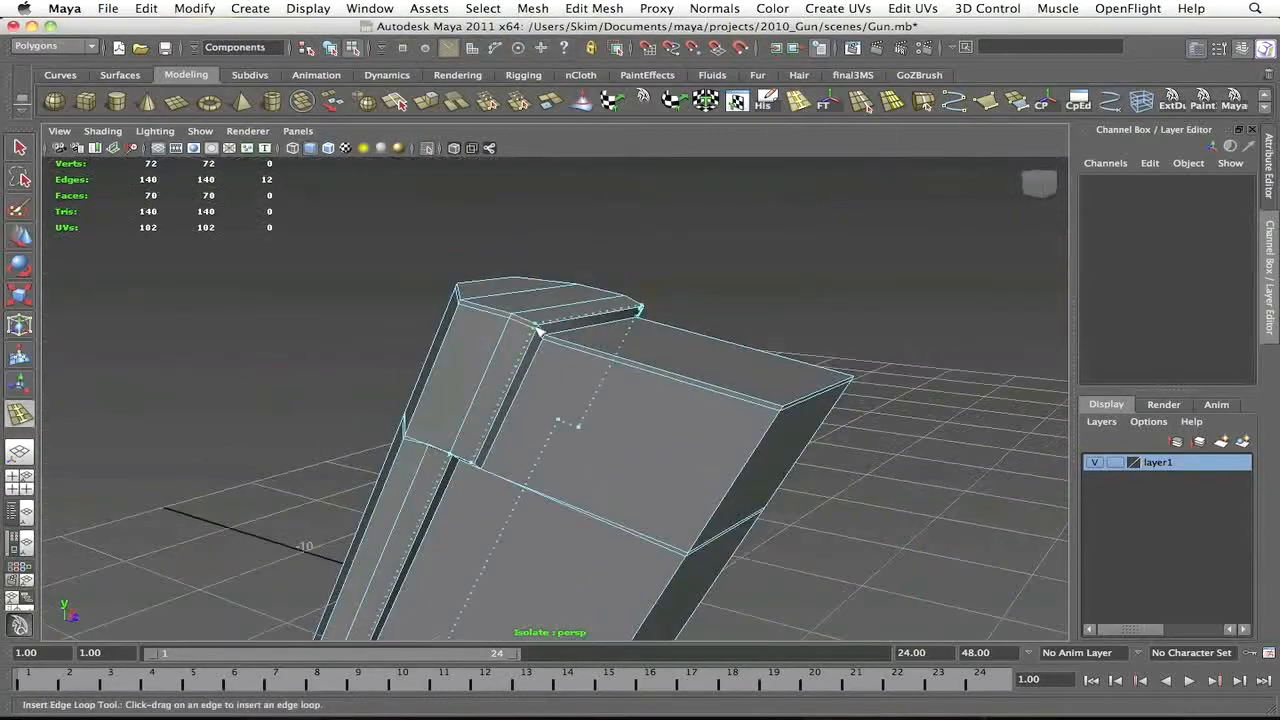
{"action": "left_click", "coordinate": [539, 363]}
{"action": "left_click", "coordinate": [480, 398]}
{"action": "key", "text": "q"}
{"action": "key", "text": "3"}
{"action": "key", "text": "F8"}
{"action": "left_click", "coordinate": [723, 371]}
{"action": "left_click_drag", "start_coordinate": [723, 371], "coordinate": [1009, 309], "text": "alt"}
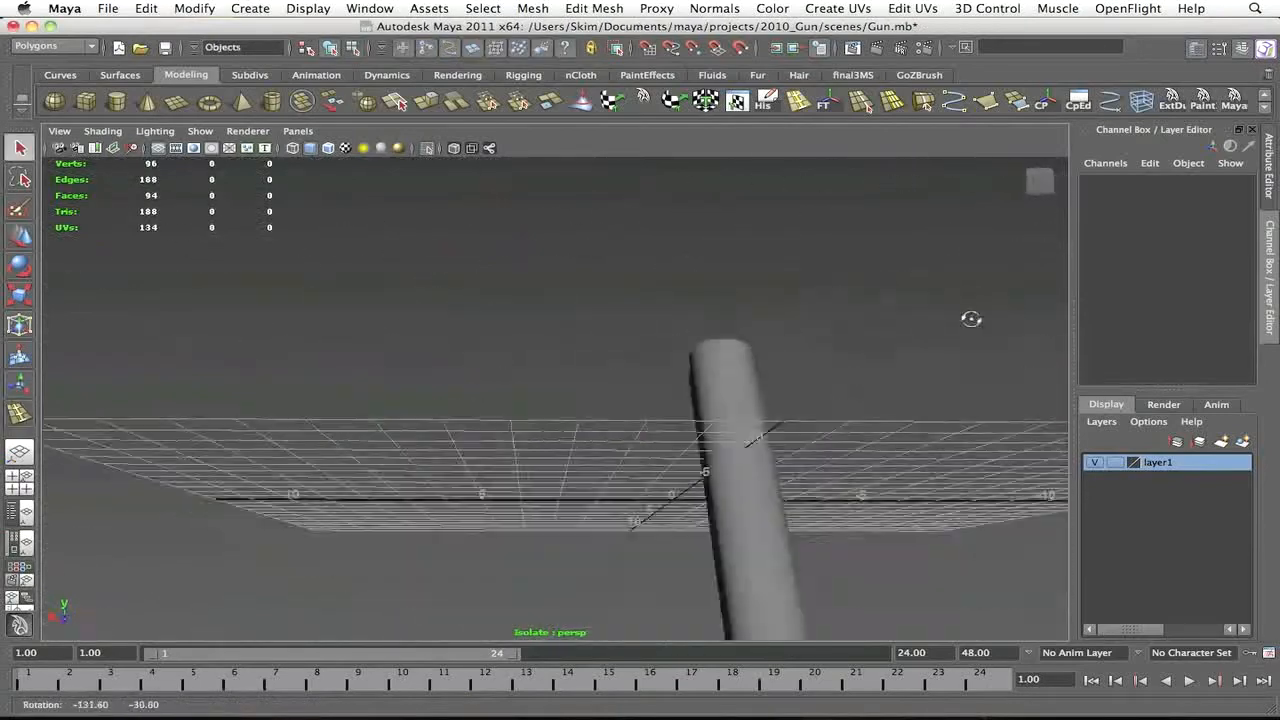
Try adding an edge loop just above the ridge's notch and preview the result smoothed
{"action": "key", "text": "space"}
{"action": "key", "text": "space"}
{"action": "scroll", "coordinate": [703, 416], "scroll_direction": "up", "scroll_amount": 2}
{"action": "scroll", "coordinate": [703, 409], "scroll_direction": "up", "scroll_amount": 1}
{"action": "left_click", "coordinate": [629, 403]}
{"action": "key", "text": "1"}
{"action": "scroll", "coordinate": [680, 380], "scroll_direction": "down", "scroll_amount": 2}
{"action": "middle_click_drag", "start_coordinate": [735, 345], "coordinate": [603, 483], "text": "alt"}
{"action": "scroll", "coordinate": [519, 378], "scroll_direction": "up", "scroll_amount": 10}
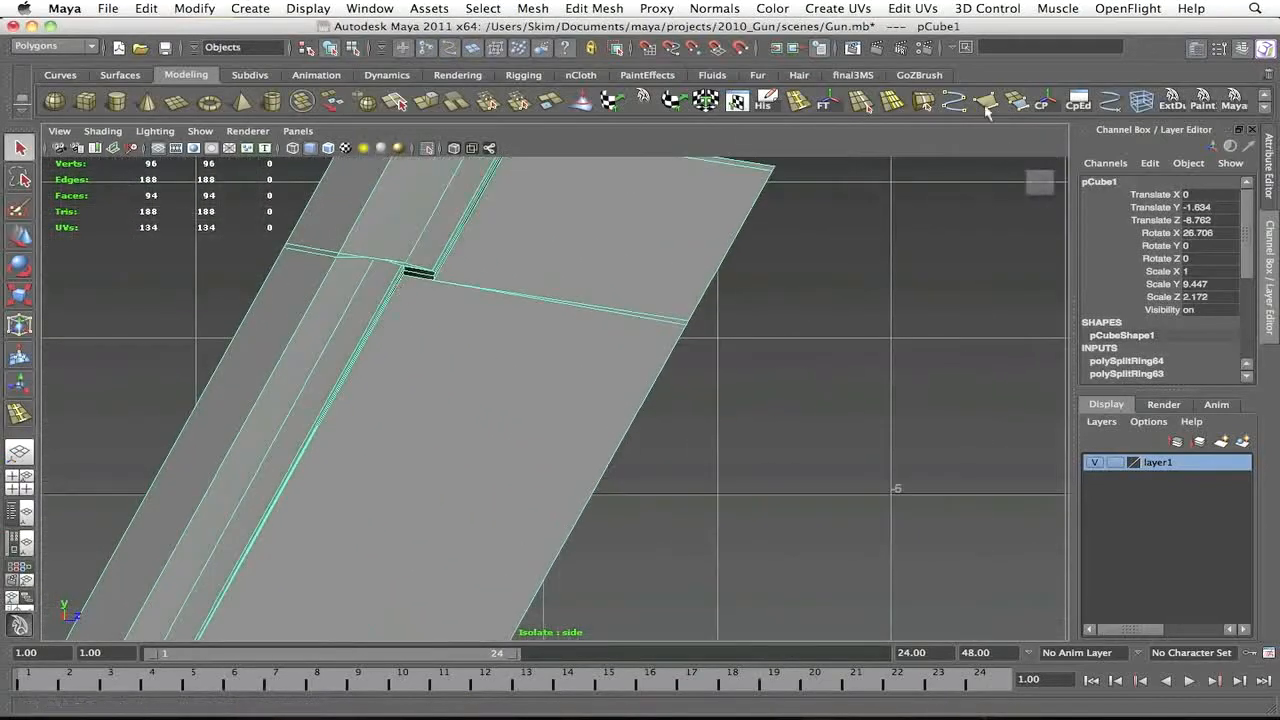
{"action": "left_click", "coordinate": [860, 106]}
{"action": "left_click_drag", "start_coordinate": [415, 276], "coordinate": [410, 275]}
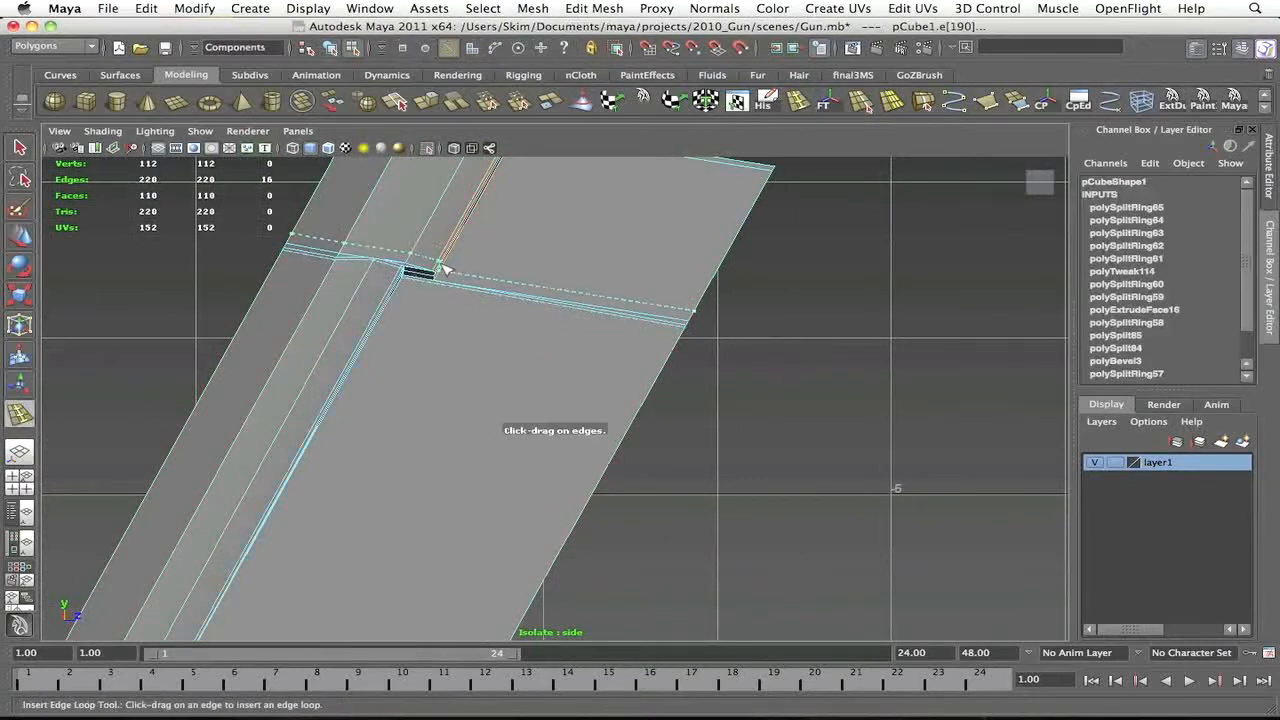
{"action": "left_click", "coordinate": [446, 265]}
{"action": "key", "text": "q"}
{"action": "key", "text": "3"}
{"action": "key", "text": "F8"}
{"action": "left_click", "coordinate": [760, 330]}
{"action": "scroll", "coordinate": [790, 320], "scroll_direction": "down", "scroll_amount": 5}
{"action": "scroll", "coordinate": [780, 325], "scroll_direction": "up", "scroll_amount": 3}
Undo the edge loop above the notch and return the piece to unsmoothed display
{"action": "key", "text": "ctrl+z"}
{"action": "key", "text": "ctrl+z"}
{"action": "key", "text": "ctrl+z"}
{"action": "key", "text": "ctrl+z"}
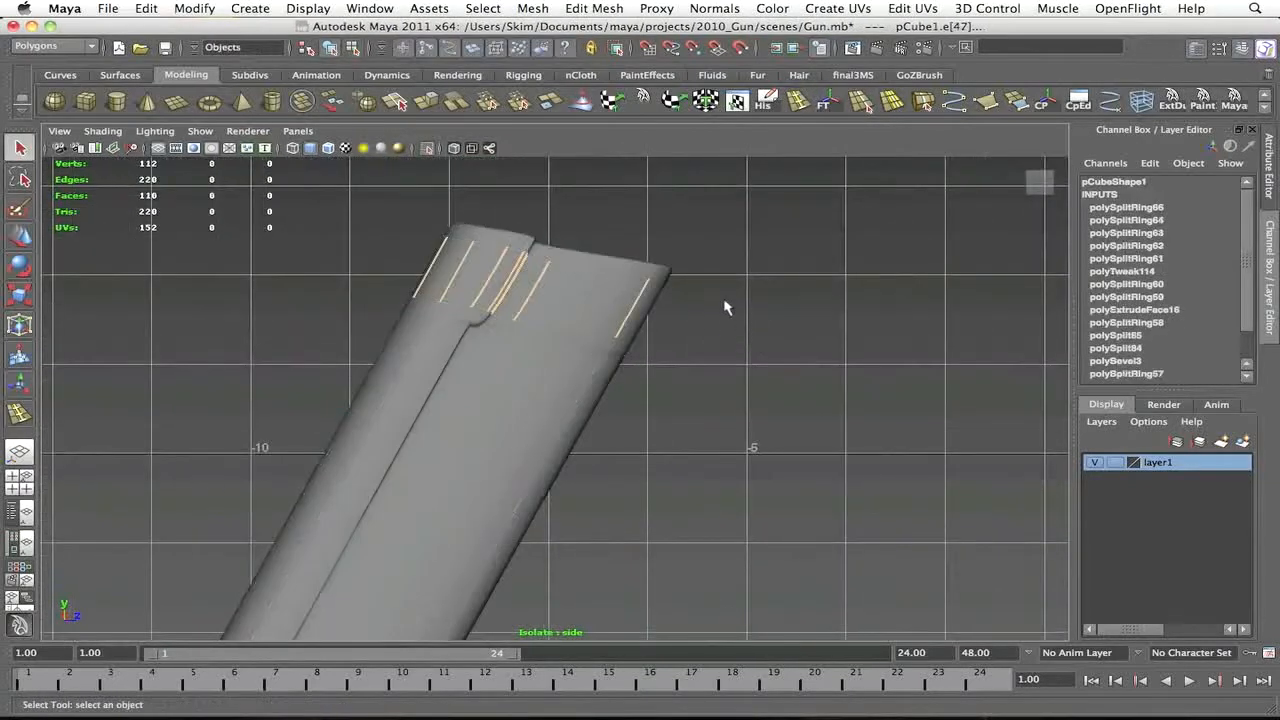
{"action": "scroll", "coordinate": [720, 305], "scroll_direction": "up", "scroll_amount": 2}
{"action": "key", "text": "ctrl+z"}
{"action": "key", "text": "ctrl+z"}
{"action": "key", "text": "F8"}
{"action": "key", "text": "1"}
Try to shift the vertices at the notch's inner corner down along the ridge
{"action": "middle_click_drag", "start_coordinate": [483, 273], "coordinate": [697, 311], "text": "alt"}
{"action": "scroll", "coordinate": [697, 311], "scroll_direction": "up", "scroll_amount": 3}
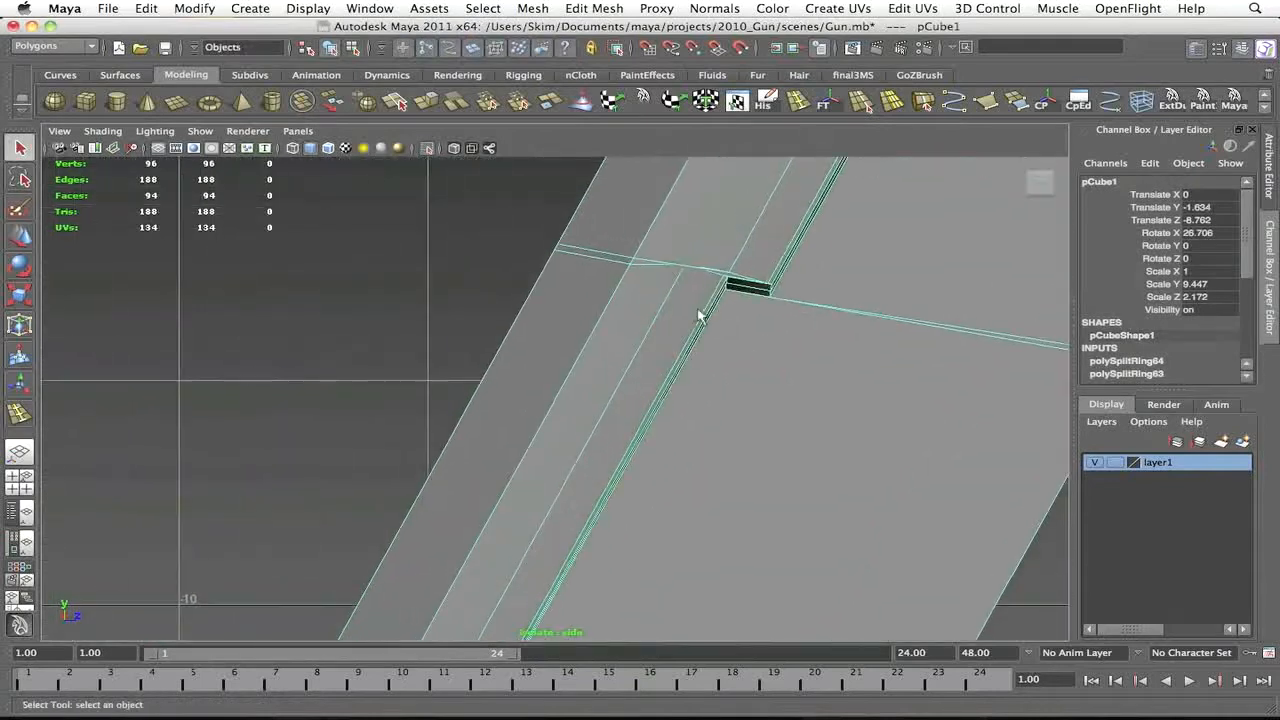
{"action": "key", "text": "4"}
{"action": "key", "text": "F12"}
{"action": "left_click_drag", "start_coordinate": [677, 258], "coordinate": [733, 297]}
{"action": "scroll", "coordinate": [760, 400], "scroll_direction": "up", "scroll_amount": 5}
{"action": "middle_click_drag", "start_coordinate": [846, 295], "coordinate": [630, 432], "text": "alt"}
{"action": "left_click_drag", "start_coordinate": [606, 386], "coordinate": [652, 405], "text": "shift"}
{"action": "key", "text": "e"}
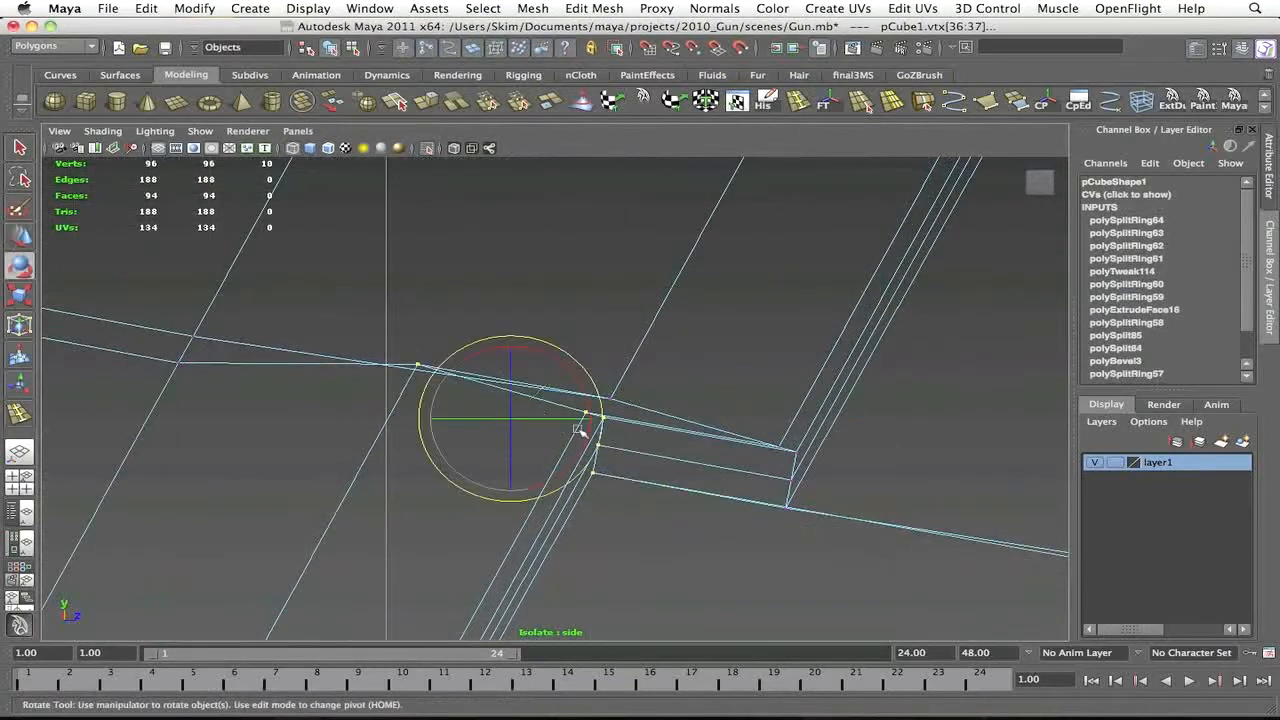
{"action": "key", "text": "w"}
{"action": "left_click_drag", "start_coordinate": [550, 380], "coordinate": [517, 406]}
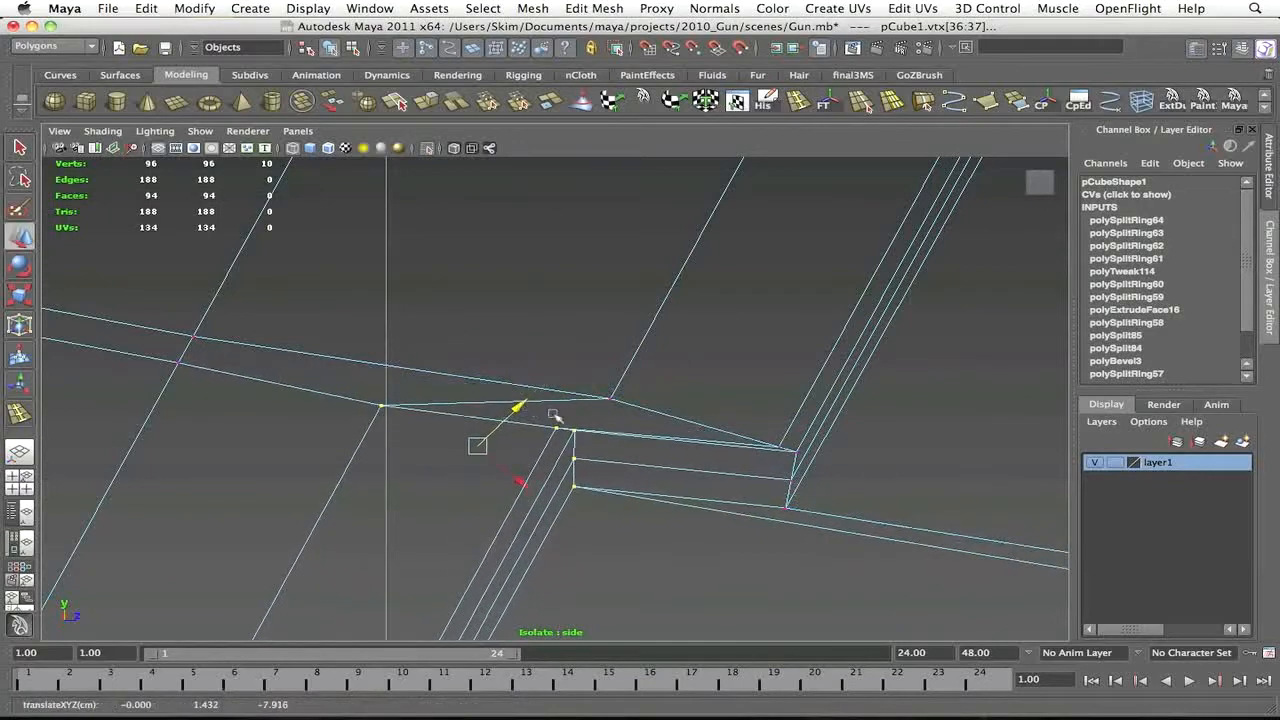
{"action": "scroll", "coordinate": [631, 429], "scroll_direction": "down", "scroll_amount": 8}
{"action": "key", "text": "5"}
{"action": "scroll", "coordinate": [867, 380], "scroll_direction": "up", "scroll_amount": 2}
{"action": "key", "text": "F8"}
Try adding another edge loop beside the notch and check the piece smoothed
{"action": "left_click", "coordinate": [798, 101]}
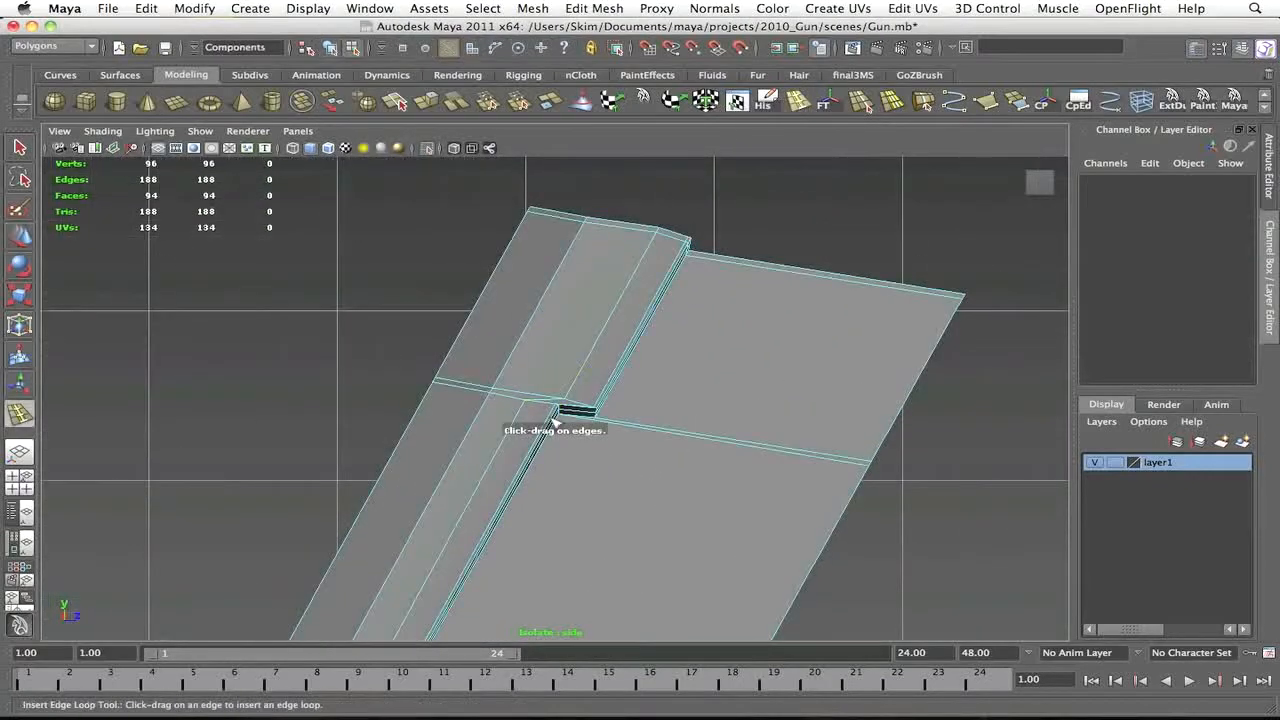
{"action": "left_click", "coordinate": [620, 424]}
{"action": "key", "text": "q"}
{"action": "key", "text": "3"}
{"action": "key", "text": "F8"}
{"action": "left_click", "coordinate": [815, 282]}
{"action": "scroll", "coordinate": [815, 282], "scroll_direction": "down", "scroll_amount": 8}
{"action": "left_click_drag", "start_coordinate": [764, 366], "coordinate": [743, 266]}
{"action": "left_click_drag", "start_coordinate": [743, 266], "coordinate": [703, 369], "text": "alt"}
Undo the recent notch edits and all supporting edge loops, back to the narrowed ridge
{"action": "key", "text": "z"}
{"action": "key", "text": "z"}
{"action": "key", "text": "z"}
{"action": "key", "text": "z"}
{"action": "key", "text": "z"}
{"action": "key", "text": "z"}
{"action": "key", "text": "z"}
{"action": "key", "text": "z"}
{"action": "key", "text": "z"}
{"action": "key", "text": "z"}
{"action": "key", "text": "z"}
{"action": "key", "text": "z"}
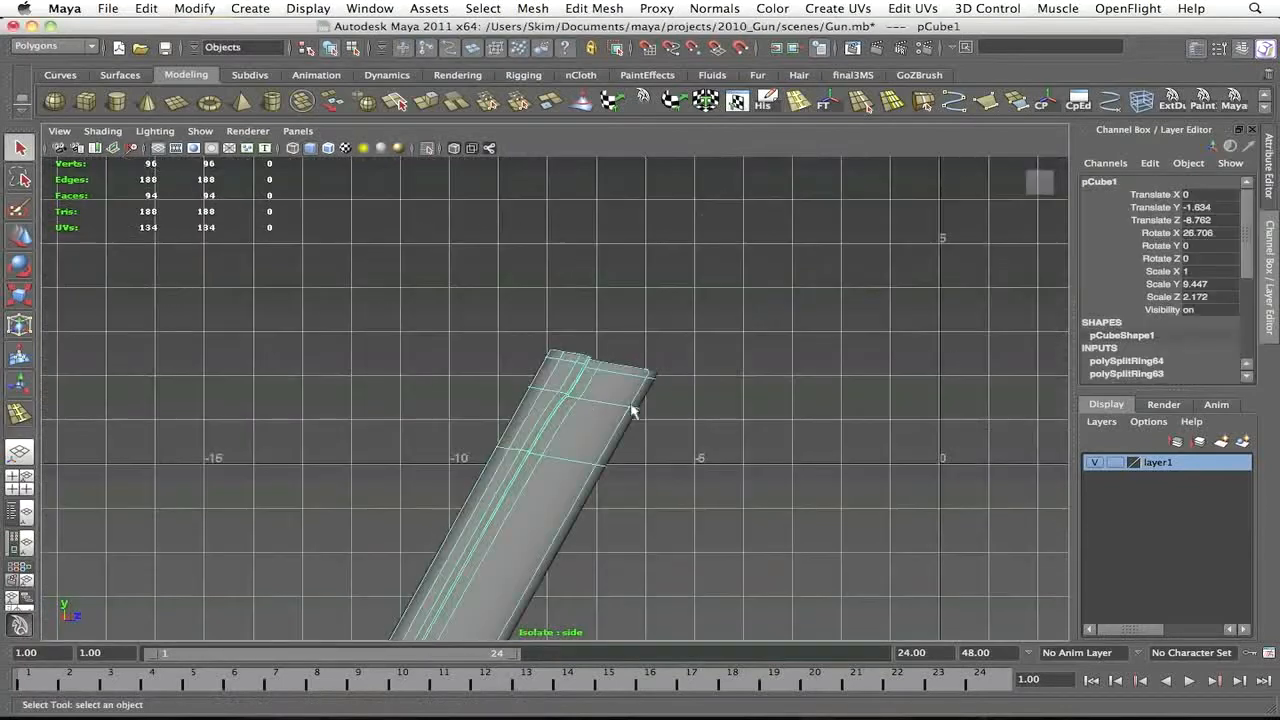
{"action": "key", "text": "z"}
{"action": "key", "text": "z"}
{"action": "key", "text": "z"}
{"action": "key", "text": "z"}
{"action": "key", "text": "z"}
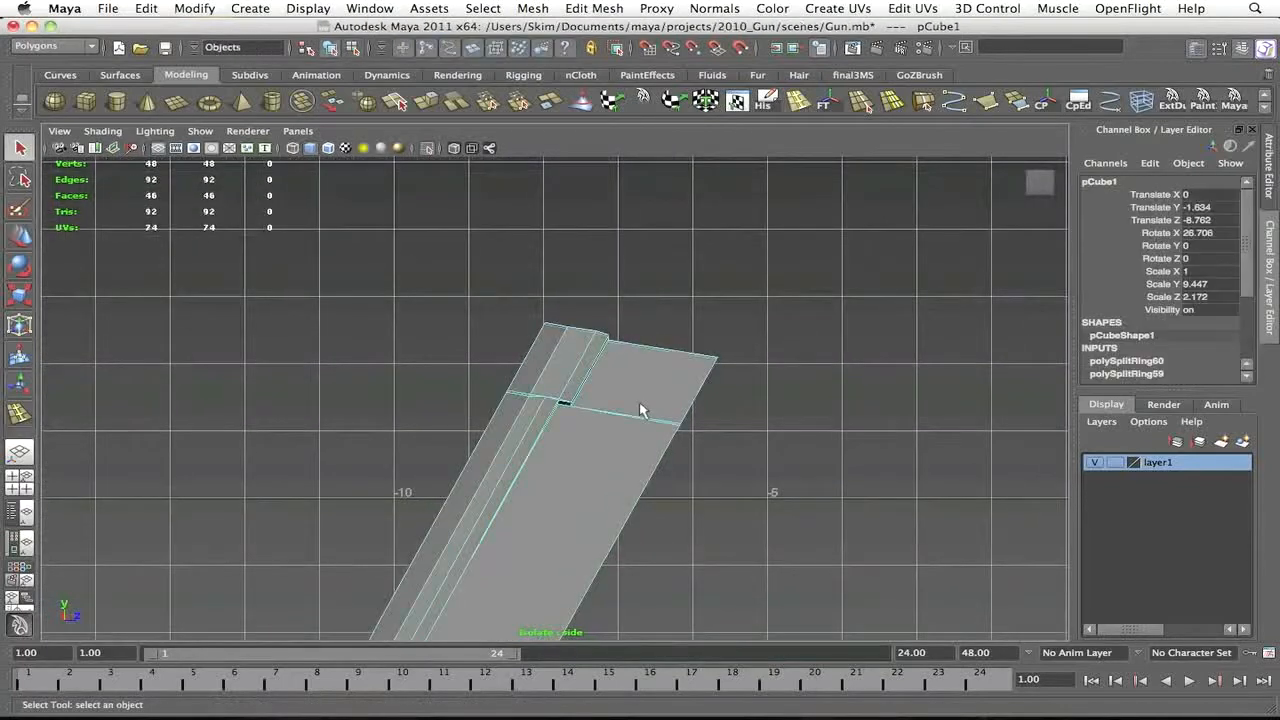
Undo the remaining edits around the notch, back to the stepped block with a single crosswise edge loop near its top
{"action": "key", "text": "z"}
{"action": "key", "text": "z"}
{"action": "key", "text": "z"}
{"action": "key", "text": "z"}
{"action": "key", "text": "z"}
{"action": "key", "text": "z"}
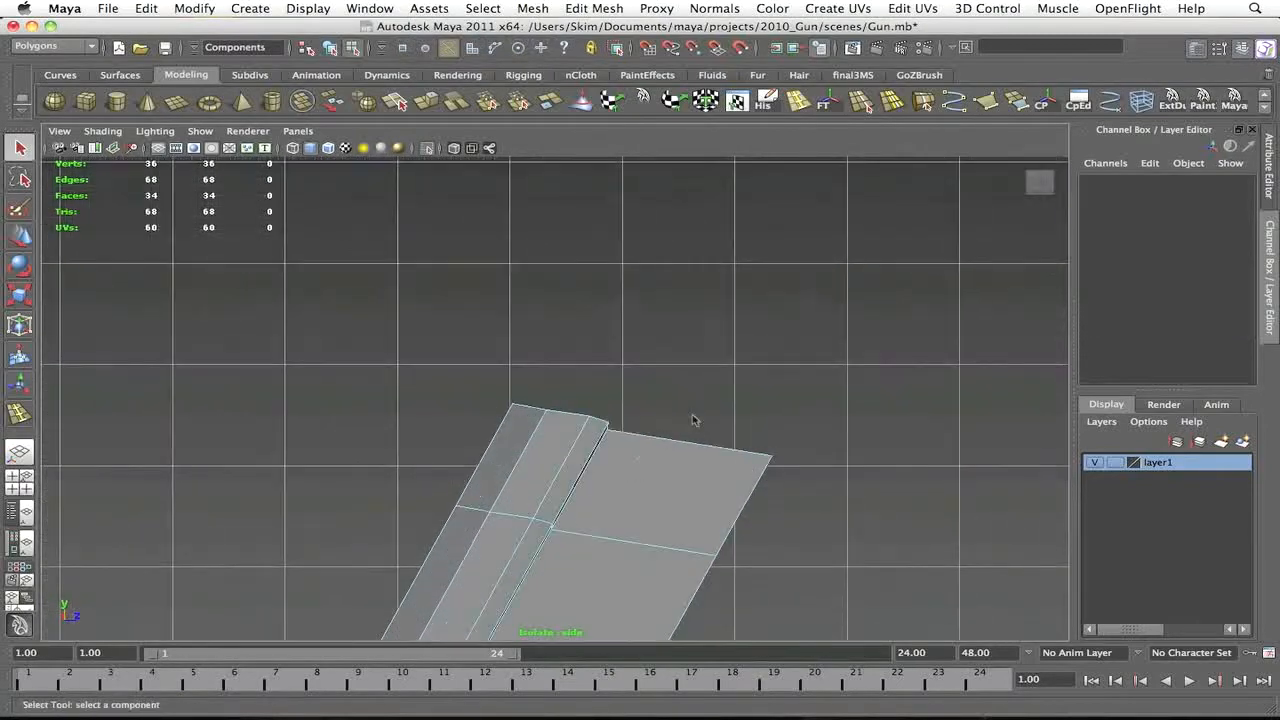
{"action": "key", "text": "z"}
{"action": "key", "text": "z"}
{"action": "key", "text": "z"}
{"action": "key", "text": "z"}
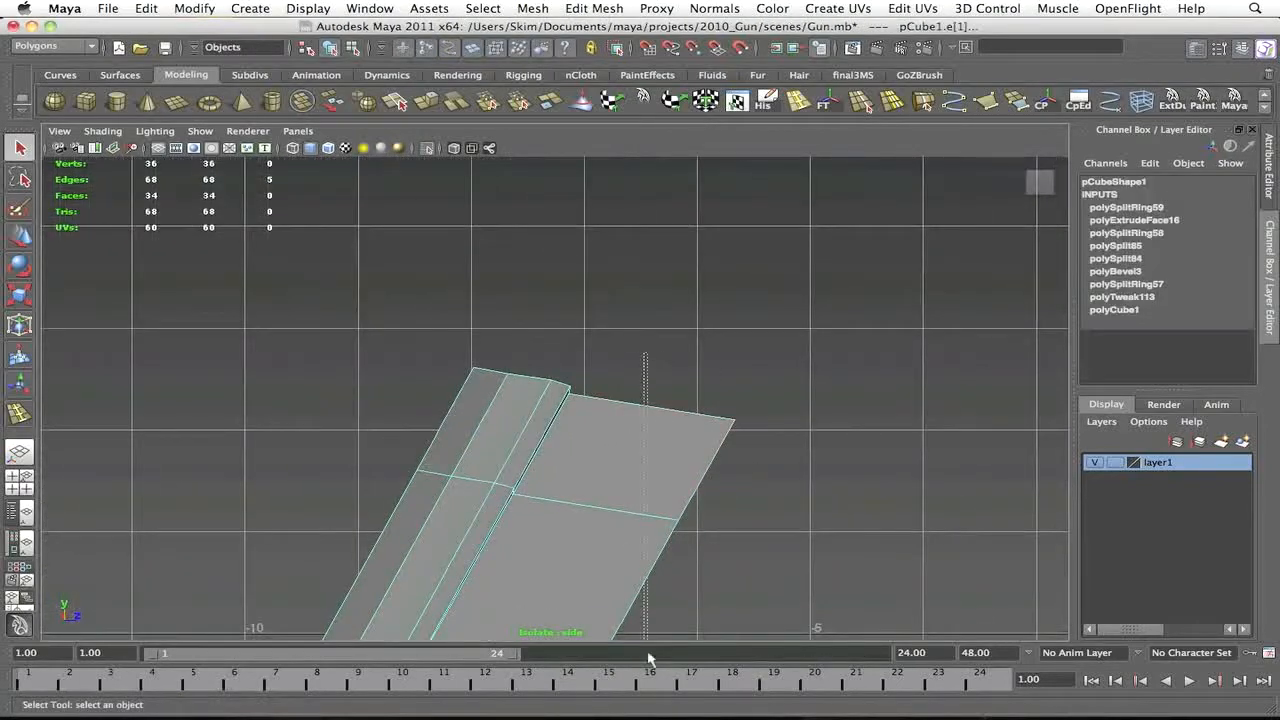
Bevel the front corner edge of the piece's top end and reduce the bevel offset
{"action": "key", "text": "4"}
{"action": "key", "text": "space"}
{"action": "left_click_drag", "start_coordinate": [793, 481], "coordinate": [806, 452]}
{"action": "key", "text": "w"}
{"action": "key", "text": "g"}
{"action": "key", "text": "space"}
{"action": "left_click", "coordinate": [1165, 232]}
{"action": "middle_click_drag", "start_coordinate": [850, 399], "coordinate": [825, 399]}
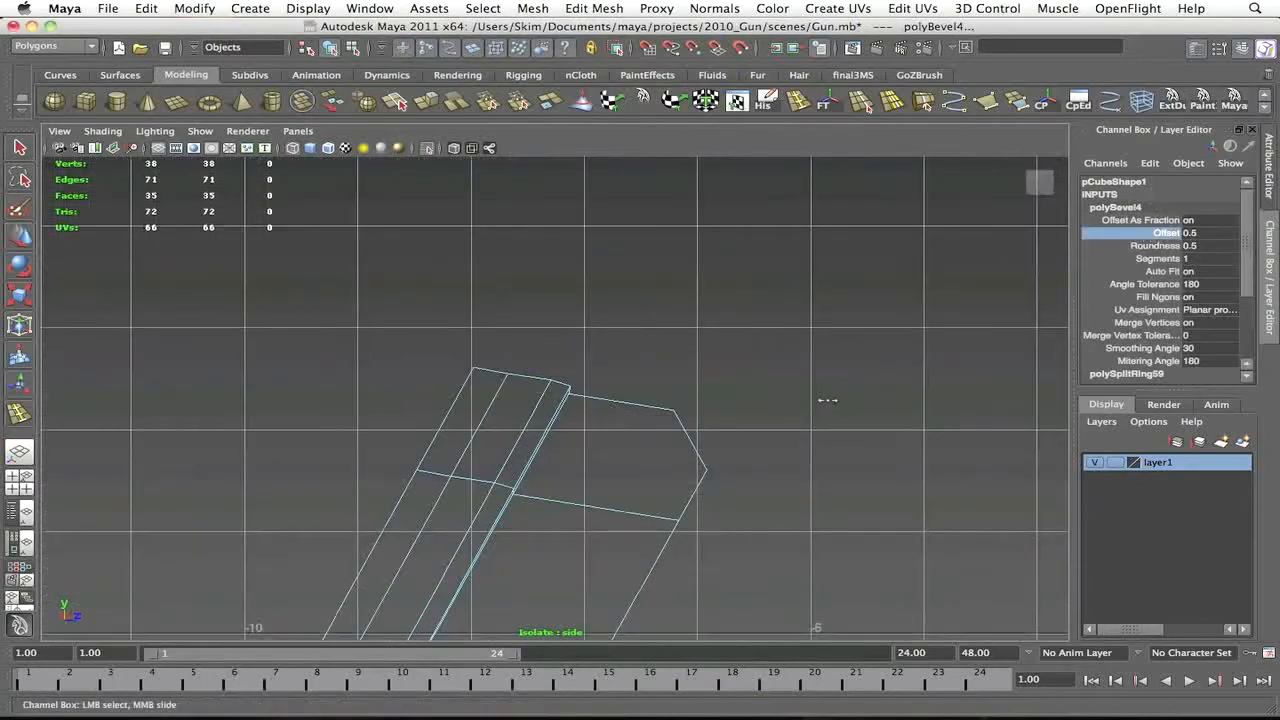
Bevel the back corner edge of the piece's top end to match the front corner
{"action": "key", "text": "5"}
{"action": "left_click_drag", "start_coordinate": [758, 398], "coordinate": [760, 350]}
{"action": "left_click_drag", "start_coordinate": [760, 350], "coordinate": [691, 389], "text": "alt"}
{"action": "left_click", "coordinate": [691, 389]}
{"action": "key", "text": "g"}
{"action": "left_click", "coordinate": [808, 352]}
{"action": "left_click_drag", "start_coordinate": [808, 352], "coordinate": [912, 344], "text": "alt"}
{"action": "right_click_drag", "start_coordinate": [690, 368], "coordinate": [772, 320]}
{"action": "left_click", "coordinate": [1110, 361]}
{"action": "left_click", "coordinate": [1166, 207]}
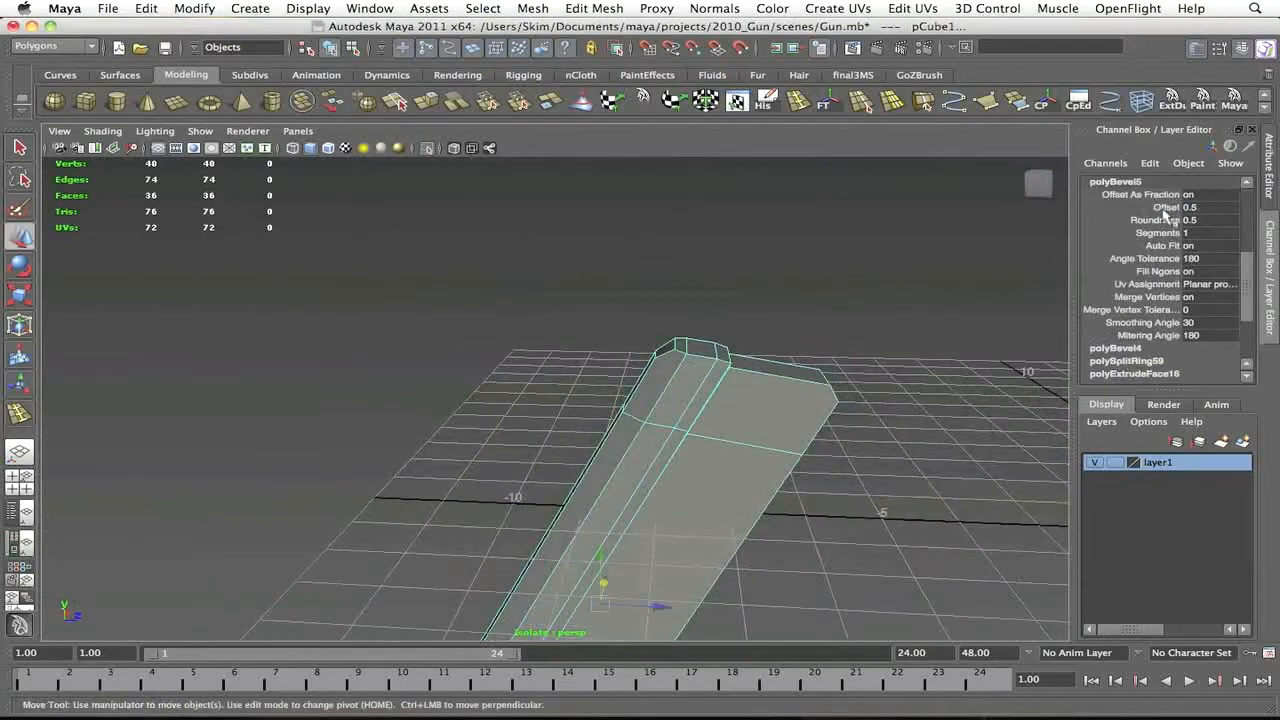
Insert supporting edge loops just below the top edge on both sides of the piece
{"action": "left_click", "coordinate": [457, 101]}
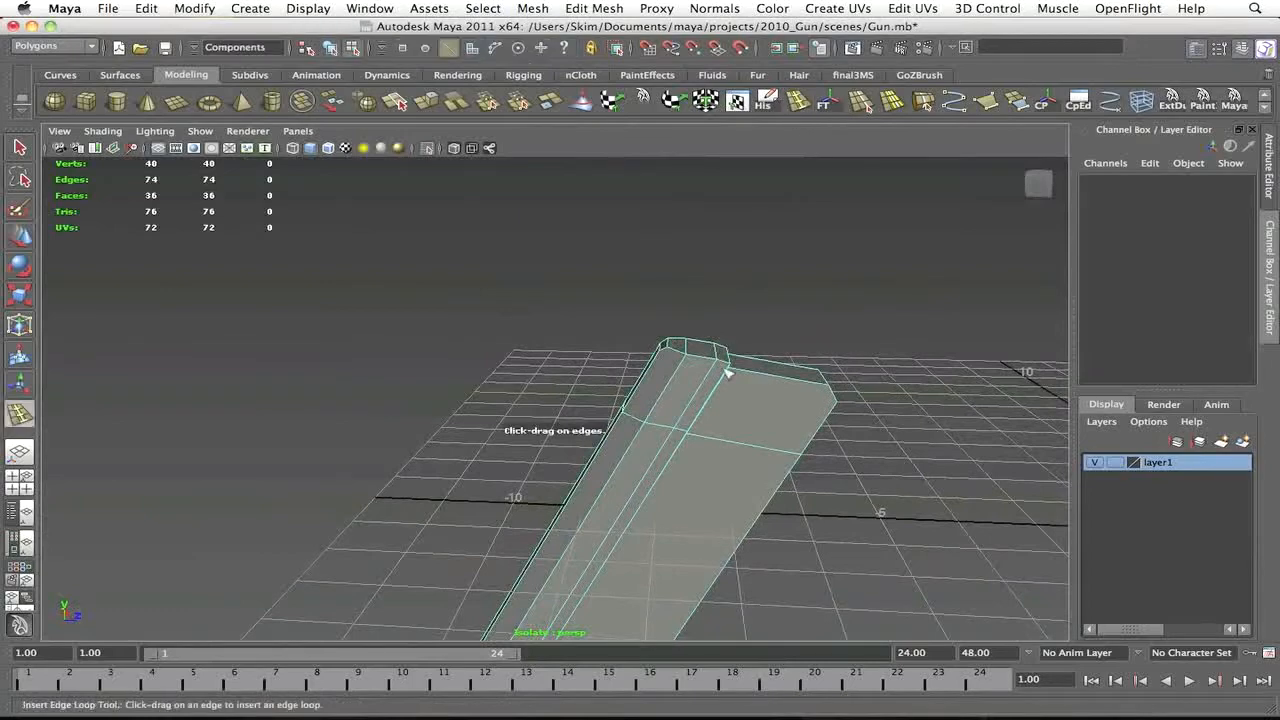
{"action": "left_click", "coordinate": [733, 375]}
{"action": "left_click_drag", "start_coordinate": [786, 371], "coordinate": [405, 352], "text": "alt"}
{"action": "left_click", "coordinate": [349, 315]}
{"action": "left_click_drag", "start_coordinate": [352, 315], "coordinate": [680, 345], "text": "alt"}
Split the faces beside the beveled top corners to connect the new edge loops to the corner vertices on both sides
{"action": "left_click", "coordinate": [456, 101]}
{"action": "right_click_drag", "start_coordinate": [690, 390], "coordinate": [817, 393], "text": "alt"}
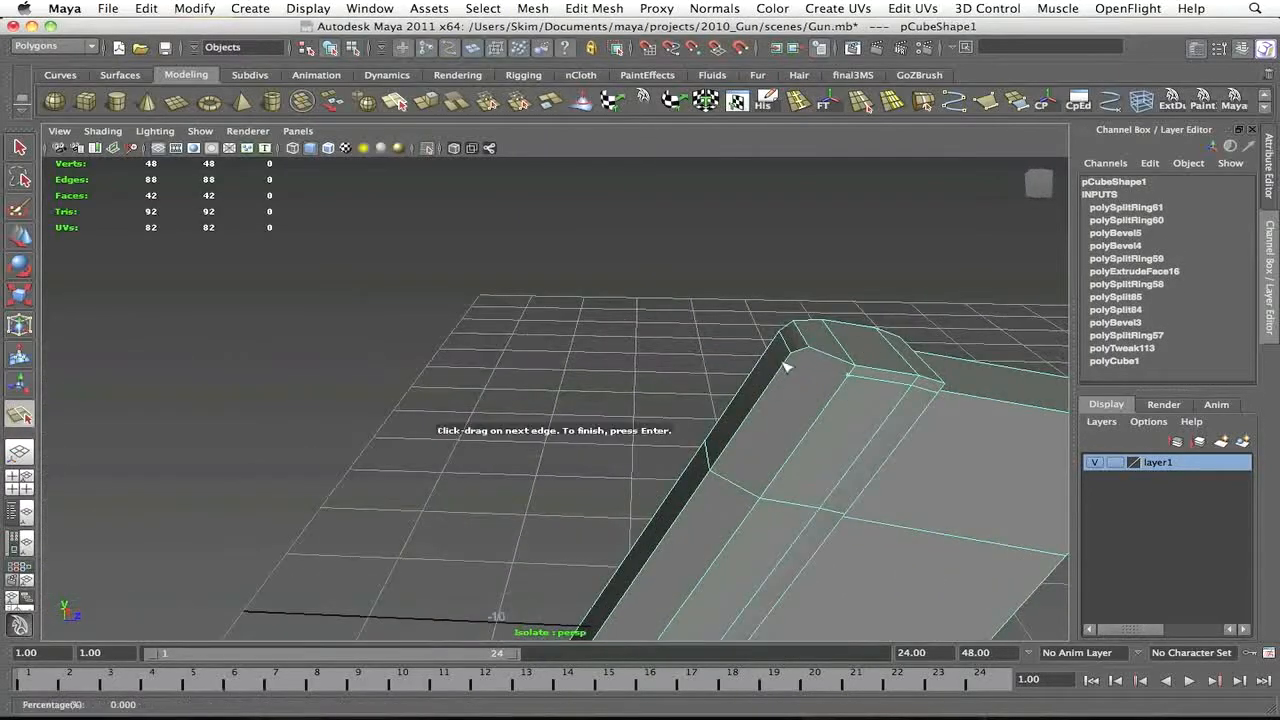
{"action": "left_click_drag", "start_coordinate": [940, 410], "coordinate": [566, 331], "text": "alt"}
{"action": "left_click_drag", "start_coordinate": [863, 381], "coordinate": [503, 250], "text": "alt"}
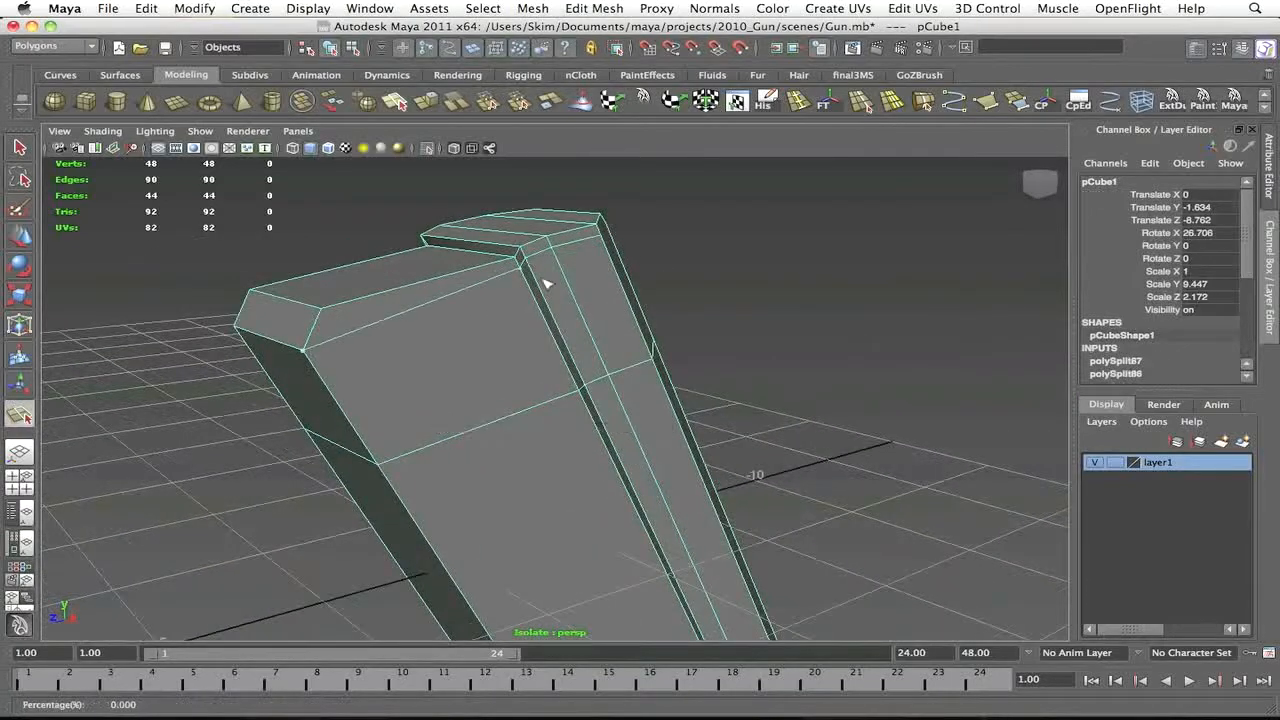
{"action": "left_click_drag", "start_coordinate": [820, 285], "coordinate": [691, 246], "text": "alt"}
{"action": "left_click", "coordinate": [691, 243]}
{"action": "left_click", "coordinate": [737, 229]}
Preview the piece smoothed to examine its beveled top end, and return to unsmoothed display
{"action": "key", "text": "q"}
{"action": "key", "text": "3"}
{"action": "left_click", "coordinate": [870, 305]}
{"action": "left_click_drag", "start_coordinate": [870, 305], "coordinate": [830, 356], "text": "alt"}
{"action": "left_click", "coordinate": [594, 357]}
{"action": "key", "text": "1"}
Adjust vertices of the piece in the side view and insert a lengthwise edge loop through its wide front section
{"action": "key", "text": "space"}
{"action": "right_click_drag", "start_coordinate": [700, 440], "coordinate": [620, 466]}
{"action": "left_click", "coordinate": [723, 439]}
{"action": "left_click", "coordinate": [717, 459]}
{"action": "left_click", "coordinate": [589, 466]}
{"action": "middle_click_drag", "start_coordinate": [590, 530], "coordinate": [822, 277], "text": "alt"}
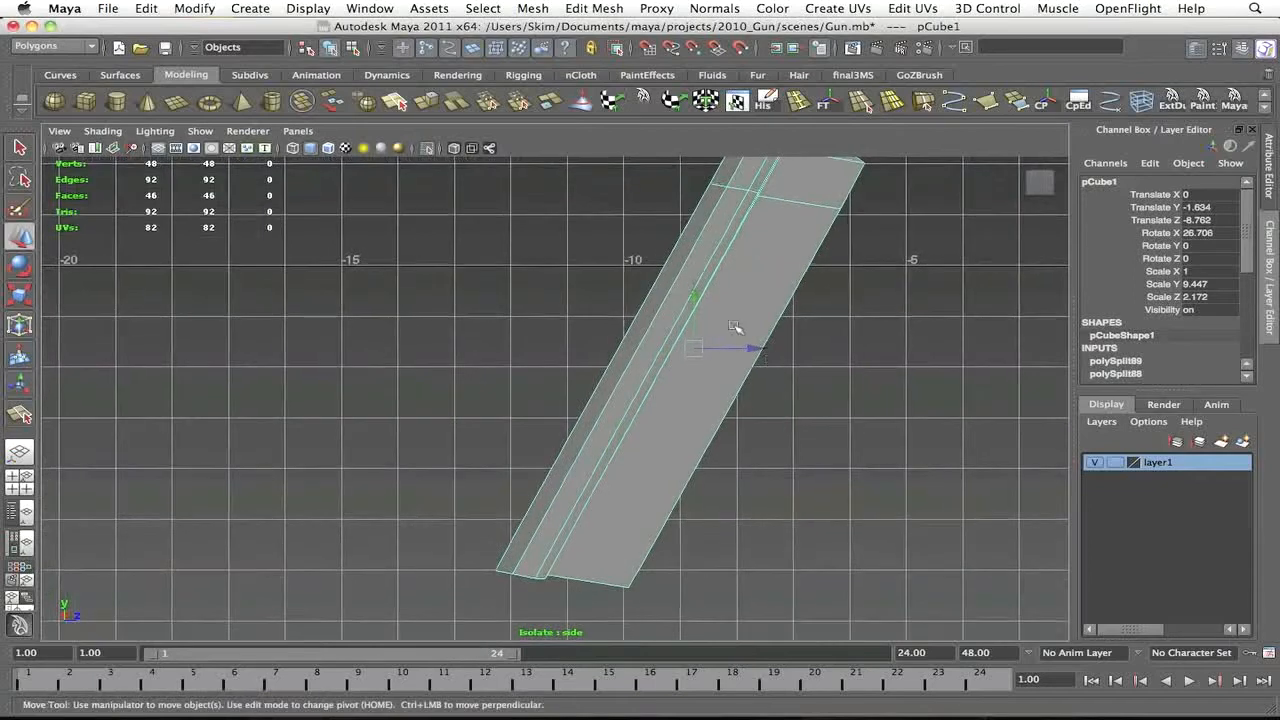
{"action": "middle_click_drag", "start_coordinate": [728, 315], "coordinate": [641, 411], "text": "alt"}
{"action": "left_click", "coordinate": [657, 312], "text": "shift"}
{"action": "left_click", "coordinate": [657, 312]}
{"action": "right_click_drag", "start_coordinate": [720, 192], "coordinate": [738, 257], "text": "shift"}
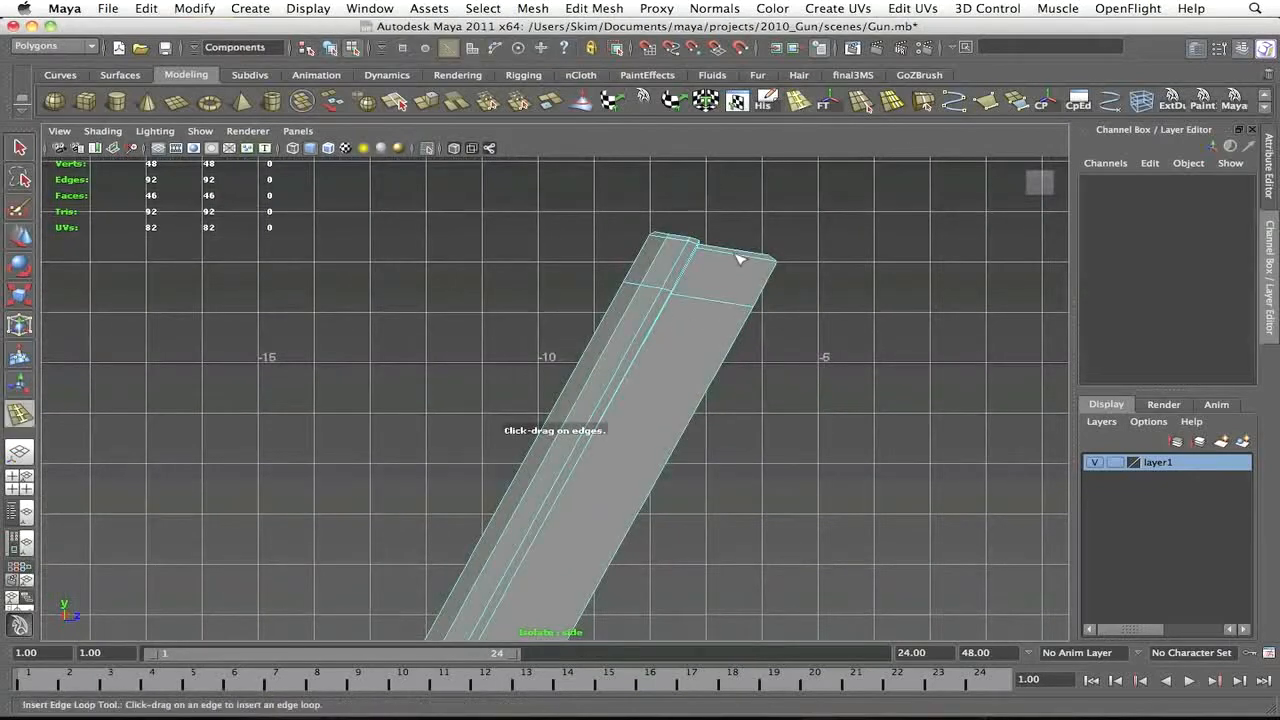
{"action": "right_click_drag", "start_coordinate": [726, 284], "coordinate": [763, 257]}
Extrude the faces of the front strip and scale them inward to form a second step along the piece's length
{"action": "right_click_drag", "start_coordinate": [727, 320], "coordinate": [714, 394]}
{"action": "middle_click_drag", "start_coordinate": [723, 361], "coordinate": [730, 339], "text": "alt"}
{"action": "left_click_drag", "start_coordinate": [730, 339], "coordinate": [692, 385], "text": "shift"}
{"action": "right_click_drag", "start_coordinate": [705, 470], "coordinate": [662, 520], "text": "alt"}
{"action": "middle_click_drag", "start_coordinate": [553, 595], "coordinate": [642, 450], "text": "alt"}
{"action": "key", "text": "4"}
{"action": "middle_click_drag", "start_coordinate": [708, 410], "coordinate": [650, 462], "text": "alt"}
{"action": "key", "text": "space"}
{"action": "left_click_drag", "start_coordinate": [694, 491], "coordinate": [692, 404]}
{"action": "middle_click_drag", "start_coordinate": [680, 408], "coordinate": [609, 423], "text": "alt"}
{"action": "key", "text": "5"}
{"action": "right_click_drag", "start_coordinate": [630, 295], "coordinate": [637, 347], "text": "shift"}
{"action": "mouse_move", "coordinate": [655, 368]}
{"action": "left_mouse_down", "text": "alt"}
{"action": "mouse_move", "coordinate": [611, 366]}
{"action": "mouse_move", "coordinate": [717, 352]}
{"action": "mouse_move", "coordinate": [657, 345]}
{"action": "left_mouse_up", "text": "alt"}
{"action": "left_click_drag", "start_coordinate": [525, 500], "coordinate": [462, 498], "text": "alt"}
{"action": "left_click_drag", "start_coordinate": [640, 510], "coordinate": [651, 463], "text": "alt"}
{"action": "key", "text": "F8"}
{"action": "left_click", "coordinate": [651, 463]}
{"action": "left_click_drag", "start_coordinate": [620, 380], "coordinate": [722, 446], "text": "alt"}
Move the front strip's bottom vertices down into line with the bottom edge of the middle section
{"action": "key", "text": "space"}
{"action": "middle_click_drag", "start_coordinate": [682, 434], "coordinate": [709, 334], "text": "alt"}
{"action": "scroll", "coordinate": [640, 390], "scroll_direction": "up", "scroll_amount": 3}
{"action": "left_click", "coordinate": [566, 389]}
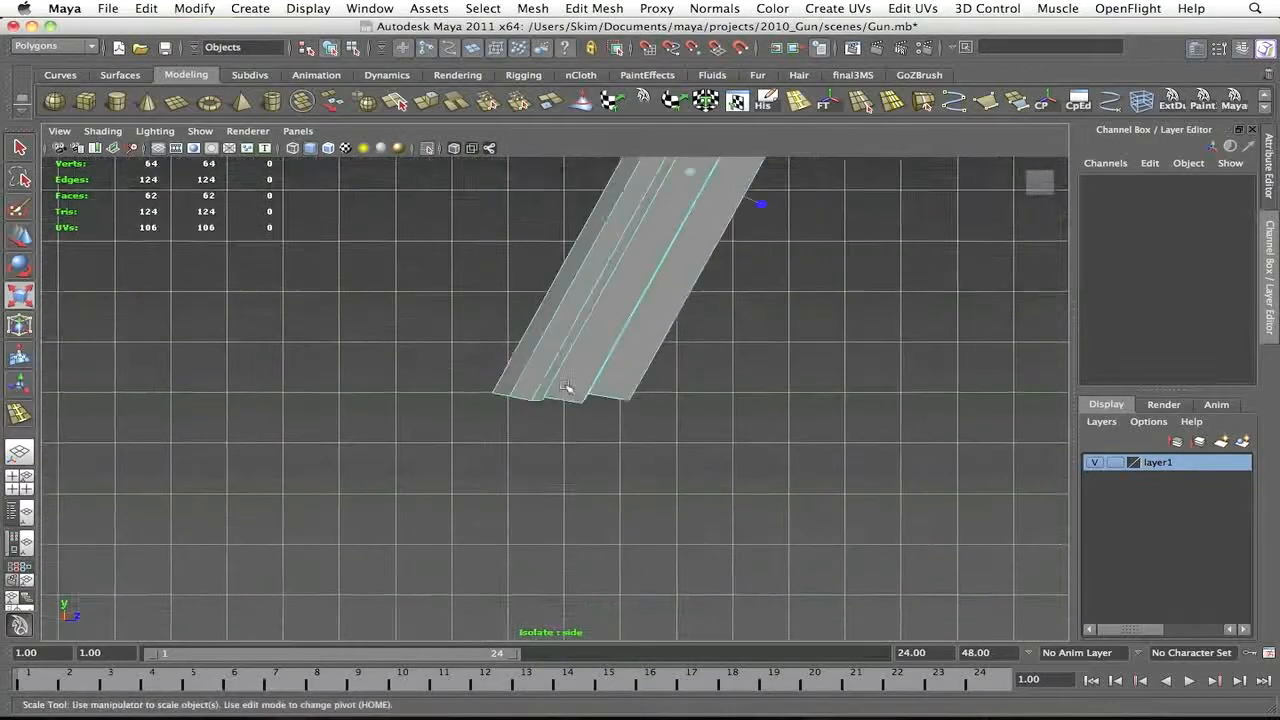
{"action": "scroll", "coordinate": [566, 389], "scroll_direction": "up", "scroll_amount": 3}
{"action": "right_click_drag", "start_coordinate": [566, 389], "coordinate": [631, 403]}
{"action": "left_click_drag", "start_coordinate": [680, 430], "coordinate": [582, 376]}
{"action": "right_click_drag", "start_coordinate": [605, 418], "coordinate": [560, 351], "text": "alt"}
{"action": "key", "text": "4"}
{"action": "left_click", "coordinate": [648, 354]}
{"action": "left_click_drag", "start_coordinate": [740, 372], "coordinate": [622, 412]}
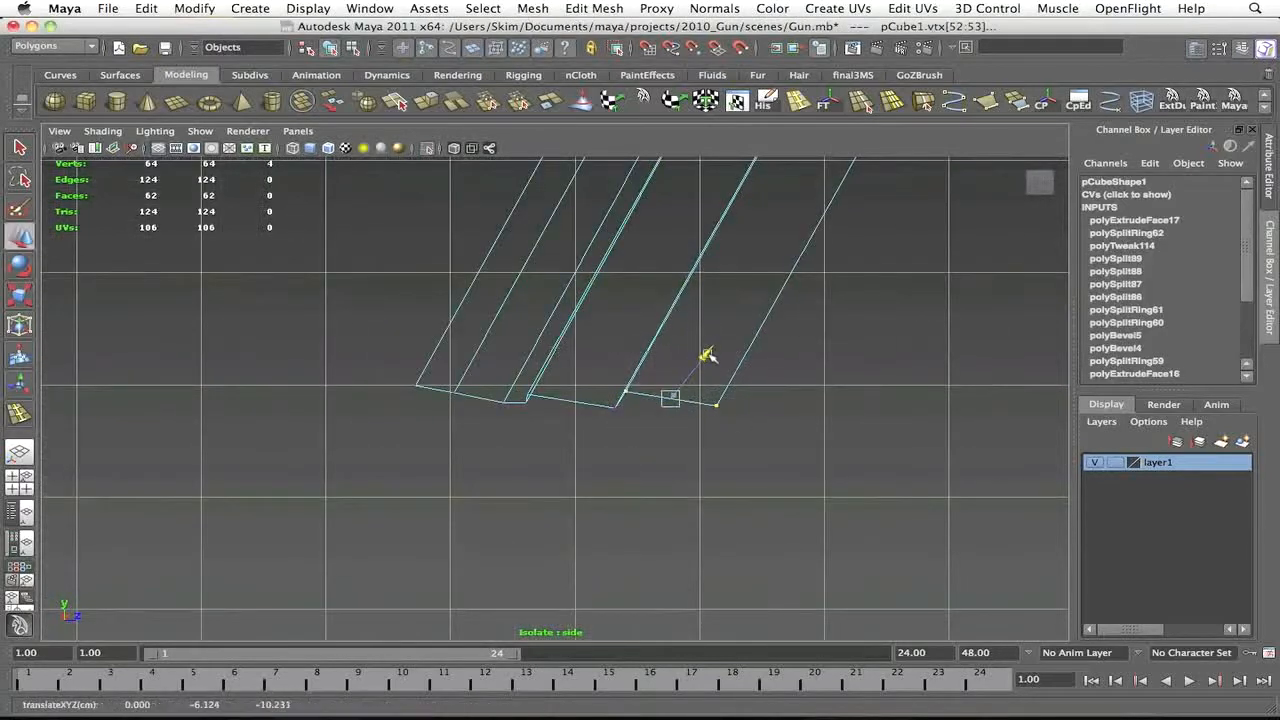
{"action": "right_click_drag", "start_coordinate": [700, 371], "coordinate": [750, 458], "text": "alt"}
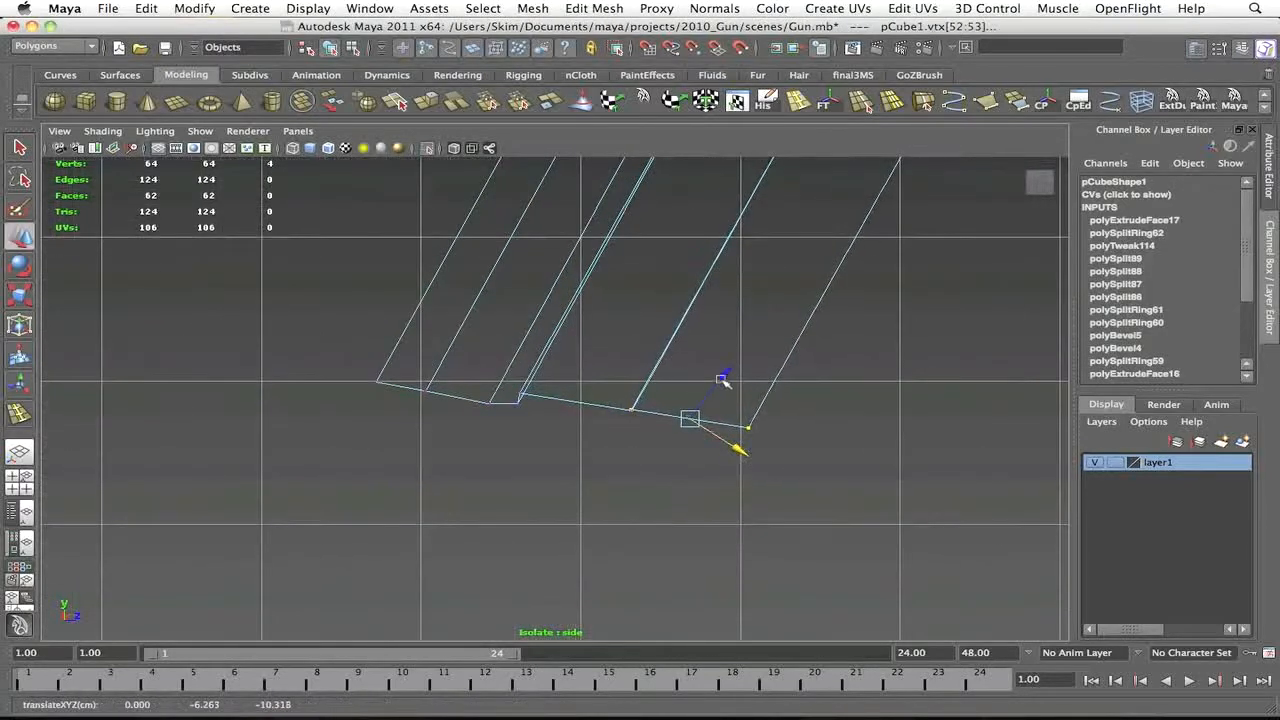
{"action": "key", "text": "5"}
{"action": "right_click_drag", "start_coordinate": [829, 414], "coordinate": [679, 457], "text": "alt"}
{"action": "left_click", "coordinate": [679, 457]}
Reposition the two vertices at the front strip's top bevel in the side view
{"action": "key", "text": "space"}
{"action": "mouse_move", "coordinate": [676, 437]}
{"action": "left_mouse_down", "text": "alt"}
{"action": "mouse_move", "coordinate": [597, 434]}
{"action": "mouse_move", "coordinate": [561, 375]}
{"action": "mouse_move", "coordinate": [656, 328]}
{"action": "left_mouse_up", "text": "alt"}
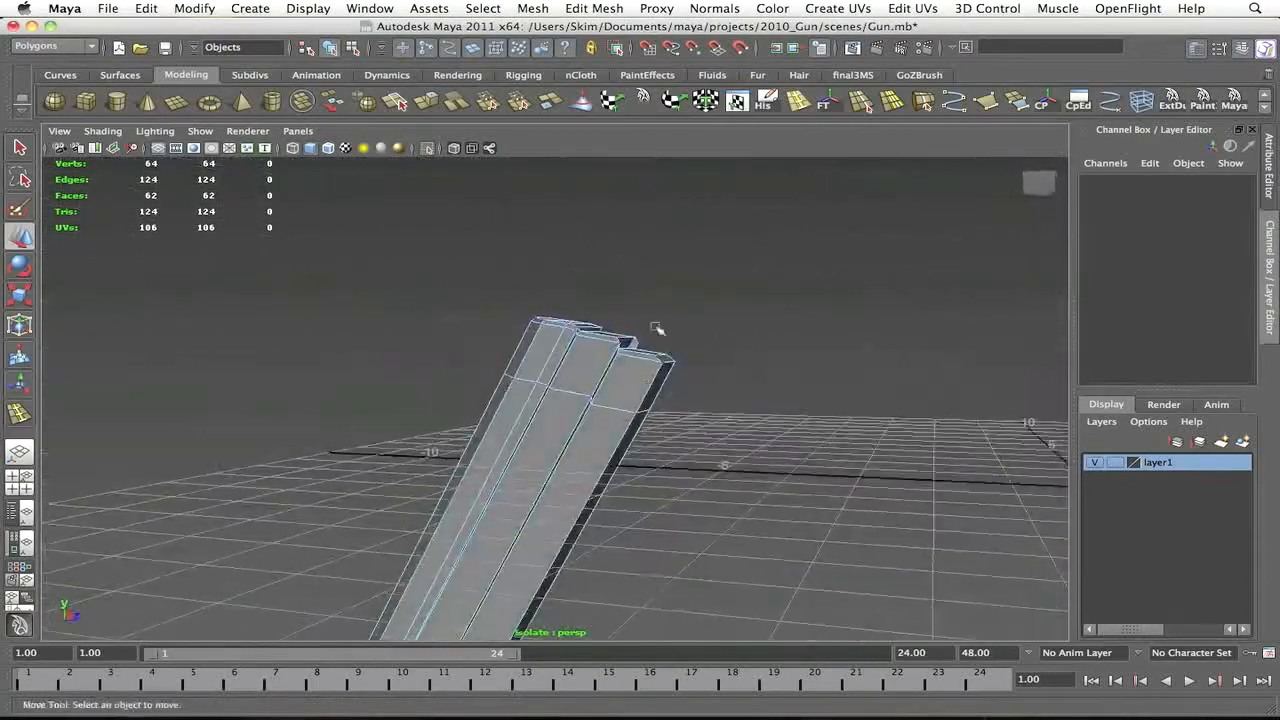
{"action": "key", "text": "y"}
{"action": "right_click_drag", "start_coordinate": [656, 328], "coordinate": [680, 357], "text": "alt"}
{"action": "key", "text": "q"}
{"action": "key", "text": "space"}
{"action": "left_click_drag", "start_coordinate": [694, 366], "coordinate": [809, 366]}
{"action": "middle_click_drag", "start_coordinate": [704, 192], "coordinate": [600, 277], "text": "alt"}
{"action": "right_click_drag", "start_coordinate": [600, 277], "coordinate": [680, 300], "text": "alt"}
{"action": "left_click_drag", "start_coordinate": [590, 246], "coordinate": [650, 274]}
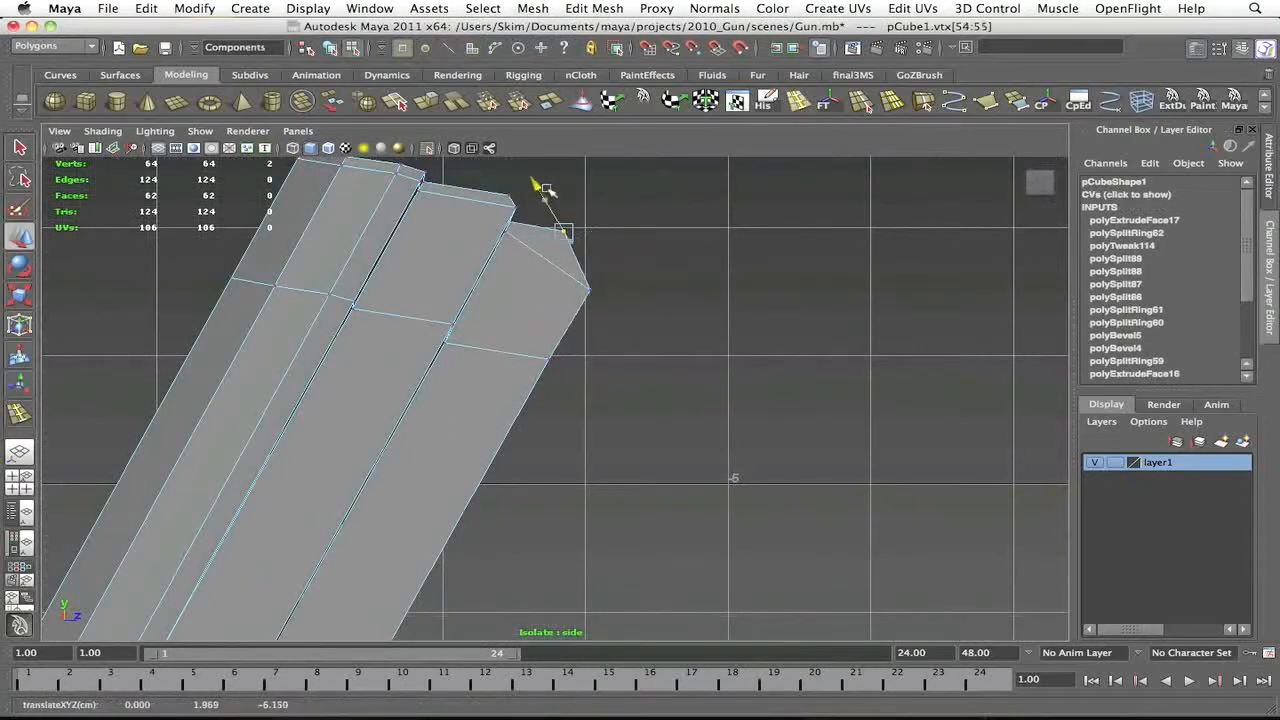
{"action": "left_click", "coordinate": [700, 340]}
Insert three supporting edge loops along the front strip and the step beside it
{"action": "right_click_drag", "start_coordinate": [720, 370], "coordinate": [646, 406], "text": "alt"}
{"action": "key", "text": "space"}
{"action": "left_click_drag", "start_coordinate": [646, 406], "coordinate": [691, 372], "text": "alt"}
{"action": "key", "text": "y"}
{"action": "left_click_drag", "start_coordinate": [691, 372], "coordinate": [584, 335], "text": "alt"}
{"action": "left_click_drag", "start_coordinate": [584, 335], "coordinate": [486, 351], "text": "alt"}
{"action": "right_click_drag", "start_coordinate": [486, 351], "coordinate": [480, 397], "text": "alt"}
{"action": "key", "text": "q"}
{"action": "left_click_drag", "start_coordinate": [480, 397], "coordinate": [403, 337], "text": "alt"}
Move the inner top edges of the front strip forward to open a wedge-shaped gap beside the middle section
{"action": "double_click", "coordinate": [511, 354]}
{"action": "key", "text": "w"}
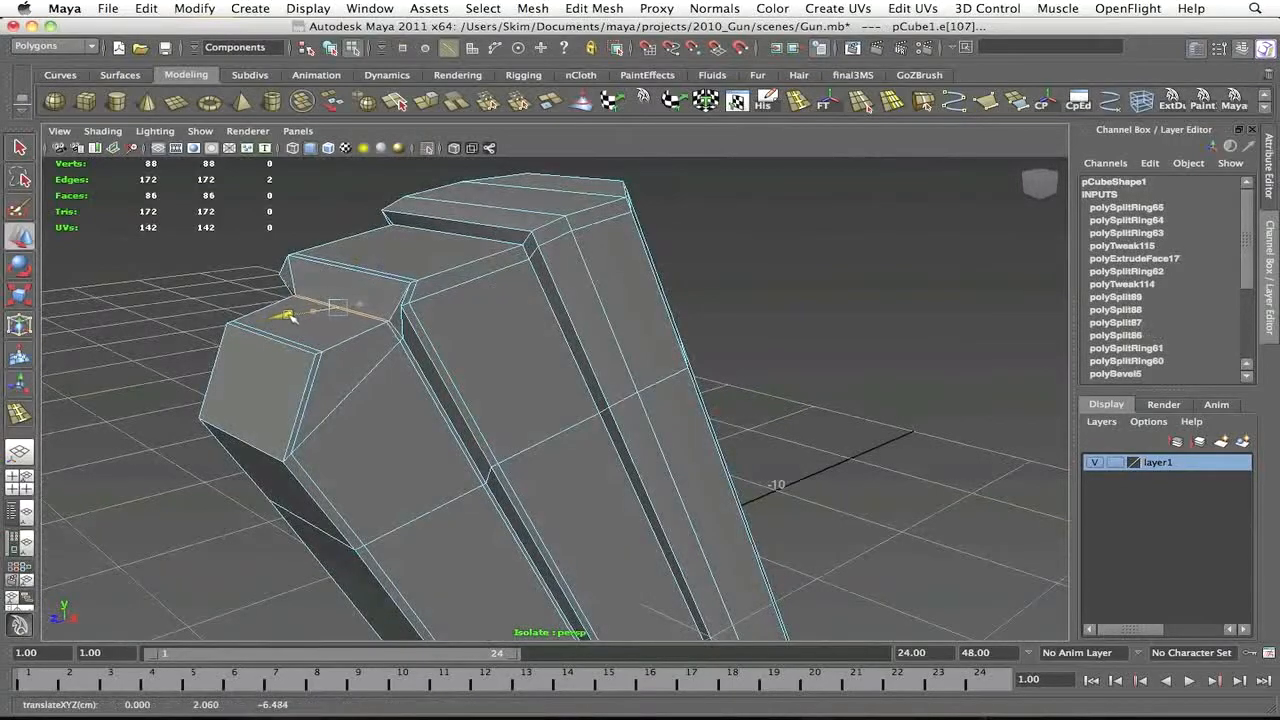
{"action": "left_click_drag", "start_coordinate": [296, 316], "coordinate": [560, 330], "text": "alt"}
{"action": "left_click", "coordinate": [789, 281]}
{"action": "left_click_drag", "start_coordinate": [800, 285], "coordinate": [497, 338], "text": "alt"}
{"action": "left_click_drag", "start_coordinate": [381, 331], "coordinate": [566, 314], "text": "alt"}
{"action": "left_click", "coordinate": [566, 314]}
{"action": "left_click_drag", "start_coordinate": [814, 237], "coordinate": [800, 228], "text": "alt"}
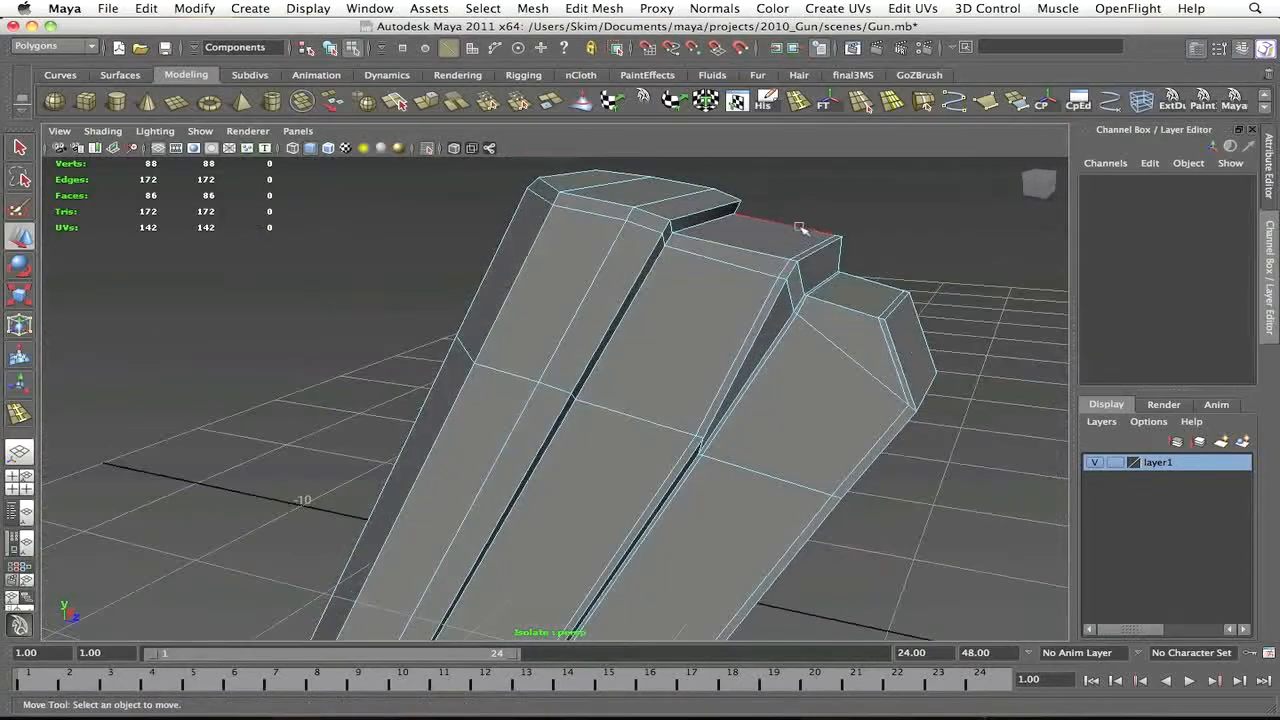
Insert further supporting edge loops along the back ridge and the edges of the middle and front sections
{"action": "left_click", "coordinate": [678, 236]}
{"action": "left_click_drag", "start_coordinate": [672, 232], "coordinate": [640, 226], "text": "alt"}
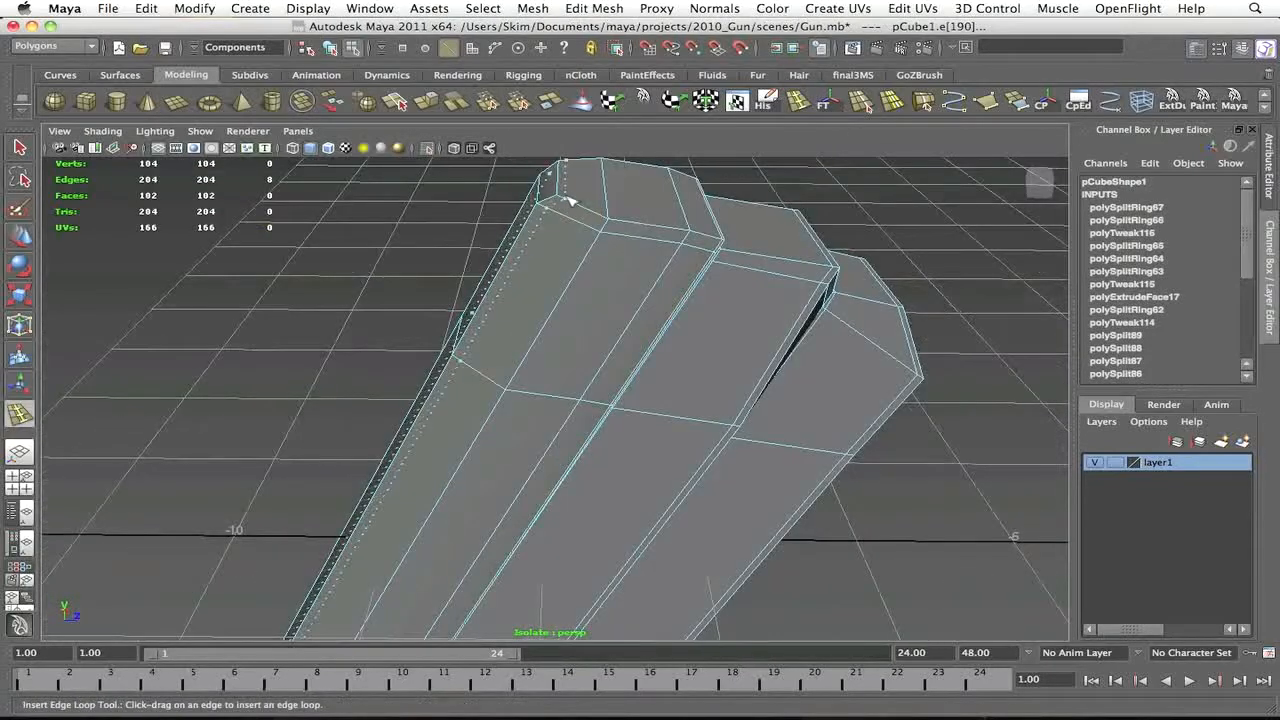
{"action": "left_click_drag", "start_coordinate": [767, 257], "coordinate": [840, 322], "text": "alt"}
{"action": "left_click_drag", "start_coordinate": [862, 415], "coordinate": [606, 511], "text": "alt"}
{"action": "left_click", "coordinate": [598, 523]}
{"action": "key", "text": "q"}
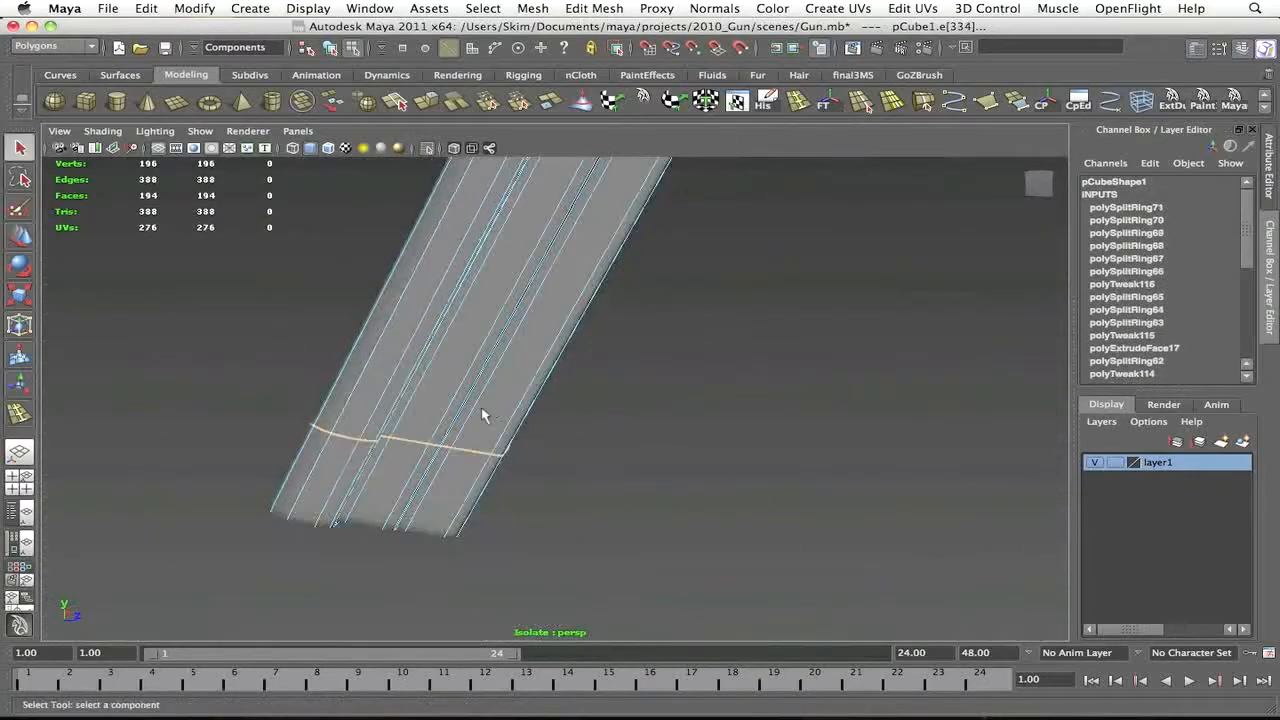
Examine the piece's upper end and its supporting edges from several angles
{"action": "key", "text": "F8"}
{"action": "left_click", "coordinate": [712, 391]}
{"action": "left_click", "coordinate": [723, 334]}
{"action": "left_click_drag", "start_coordinate": [712, 391], "coordinate": [690, 351], "text": "alt"}
{"action": "left_click", "coordinate": [800, 362]}
{"action": "left_click", "coordinate": [674, 371]}
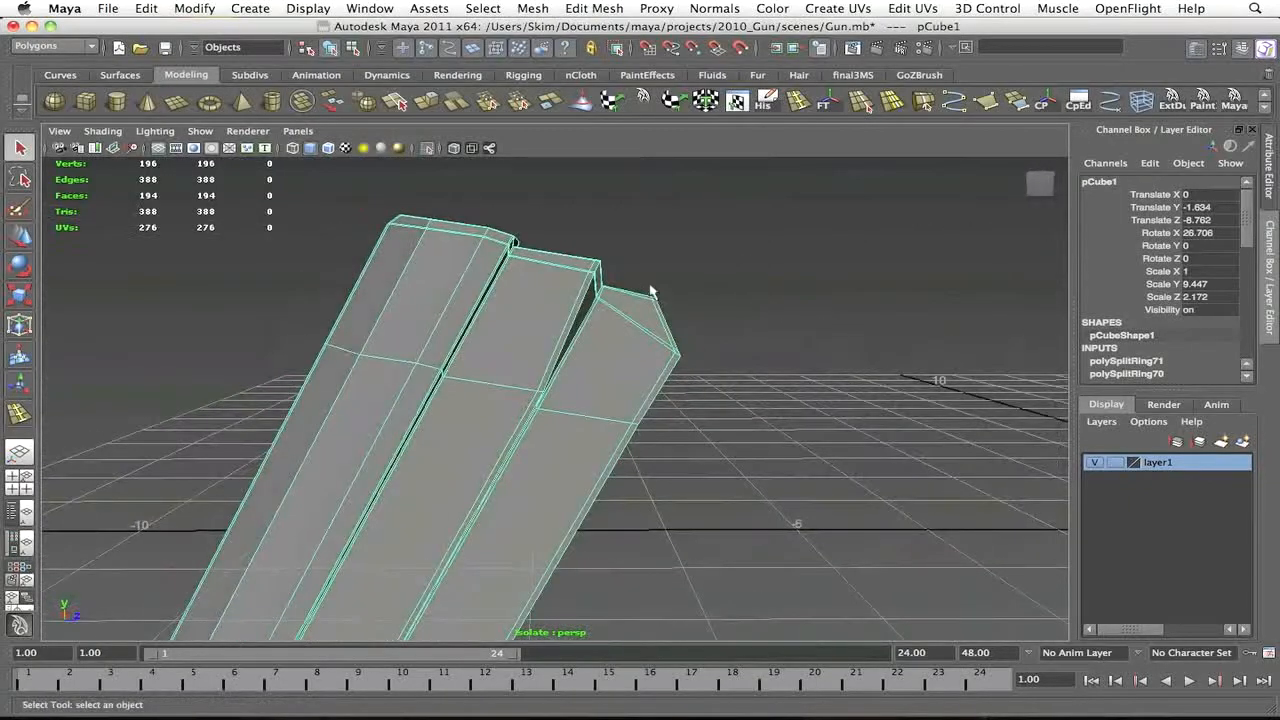
{"action": "key", "text": "y"}
{"action": "left_click_drag", "start_coordinate": [515, 242], "coordinate": [565, 310], "text": "alt"}
{"action": "key", "text": "q"}
{"action": "left_click", "coordinate": [565, 310]}
{"action": "key", "text": "f"}
{"action": "left_click", "coordinate": [717, 269]}
{"action": "left_click_drag", "start_coordinate": [717, 269], "coordinate": [1040, 300], "text": "alt"}
Select the vertices of the piece's bottom end in the side view and align them on one horizontal line
{"action": "key", "text": "space"}
{"action": "left_click_drag", "start_coordinate": [703, 451], "coordinate": [788, 461]}
{"action": "right_click_drag", "start_coordinate": [788, 461], "coordinate": [420, 600], "text": "alt"}
{"action": "middle_click_drag", "start_coordinate": [420, 600], "coordinate": [645, 380], "text": "alt"}
{"action": "left_click", "coordinate": [557, 437]}
{"action": "right_click_drag", "start_coordinate": [645, 380], "coordinate": [610, 505], "text": "alt"}
{"action": "middle_click_drag", "start_coordinate": [610, 505], "coordinate": [653, 392], "text": "alt"}
{"action": "right_click_drag", "start_coordinate": [625, 410], "coordinate": [506, 417]}
{"action": "left_click_drag", "start_coordinate": [506, 417], "coordinate": [645, 466]}
{"action": "key", "text": "w"}
{"action": "left_click_drag", "start_coordinate": [578, 401], "coordinate": [580, 440]}
{"action": "left_click", "coordinate": [771, 369]}
Freeze the grip piece's transformations and reselect its bottom-end vertices for scaling along the world axes
{"action": "middle_click_drag", "start_coordinate": [708, 282], "coordinate": [666, 414], "text": "alt"}
{"action": "right_click_drag", "start_coordinate": [666, 414], "coordinate": [690, 420], "text": "alt"}
{"action": "key", "text": "z"}
{"action": "key", "text": "r"}
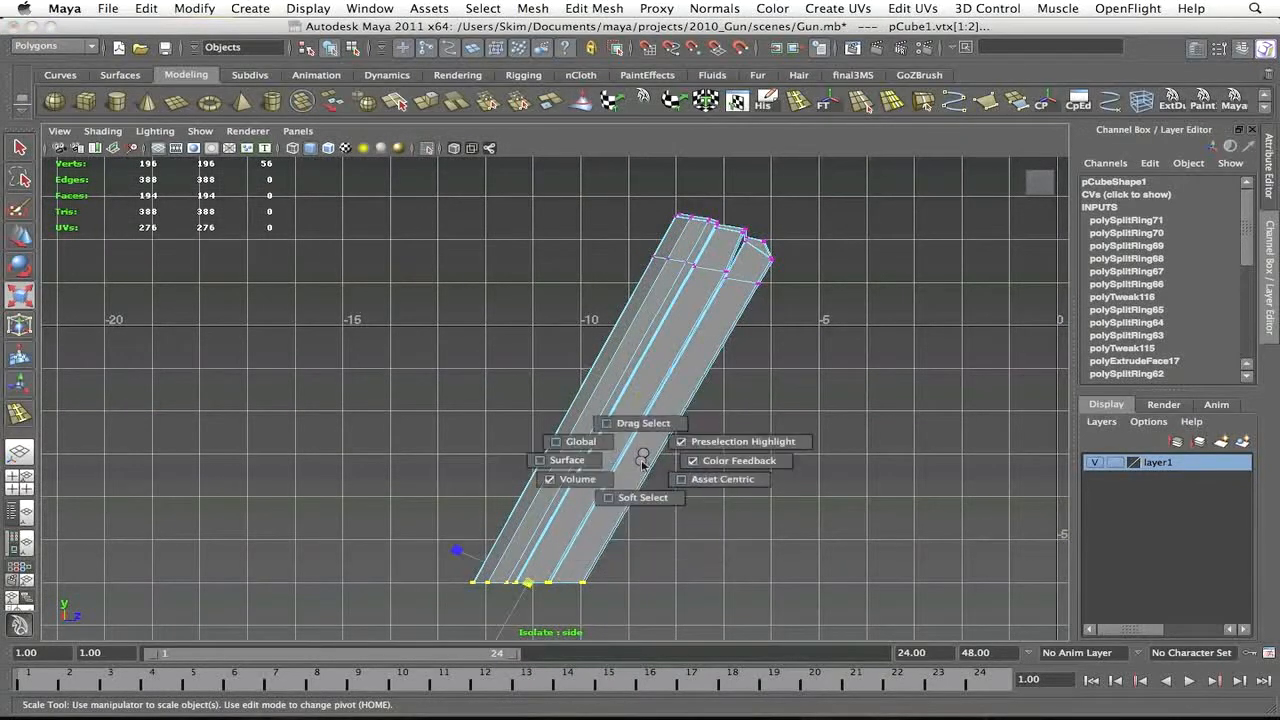
{"action": "middle_click_drag", "start_coordinate": [556, 549], "coordinate": [660, 432], "text": "alt"}
{"action": "key", "text": "r"}
{"action": "right_click_drag", "start_coordinate": [671, 403], "coordinate": [602, 395], "text": "alt"}
{"action": "key", "text": "F8"}
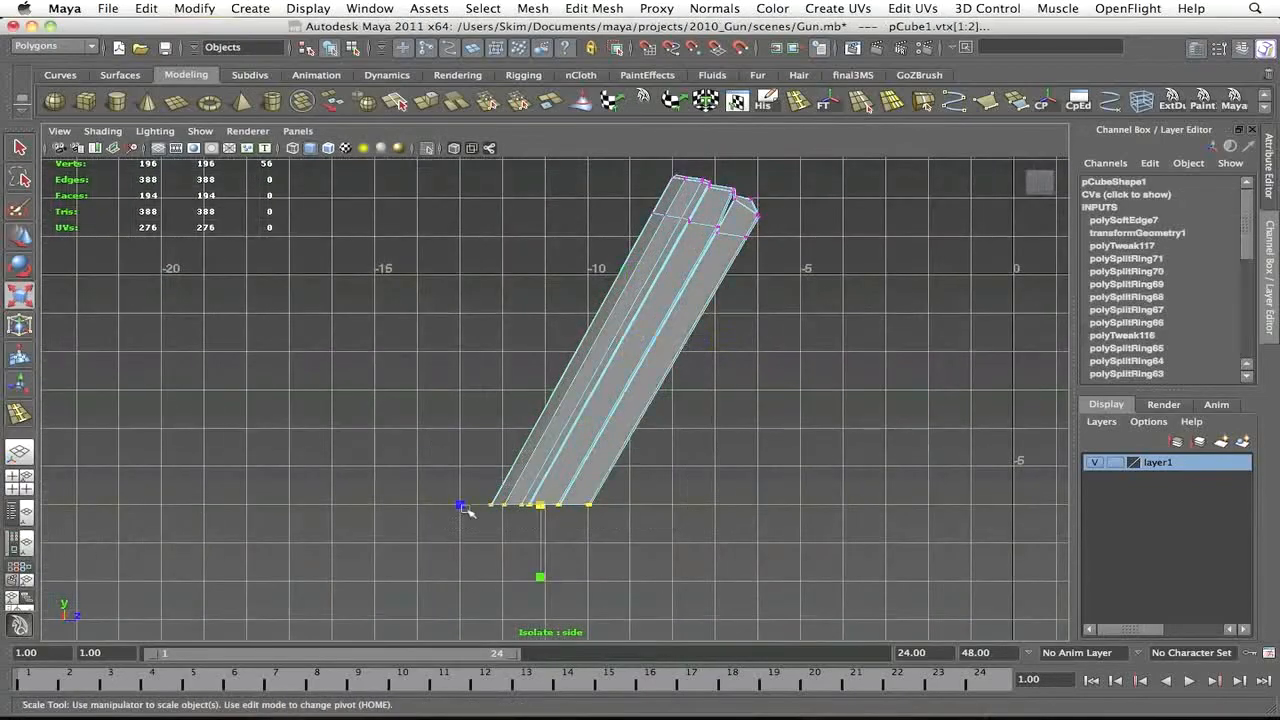
Scale the bottom-end vertices slightly wider along Z and check the piece from several angles
{"action": "left_click", "coordinate": [766, 423]}
{"action": "key", "text": "space"}
{"action": "left_click_drag", "start_coordinate": [766, 423], "coordinate": [686, 271], "text": "alt"}
{"action": "right_click_drag", "start_coordinate": [686, 271], "coordinate": [800, 346], "text": "alt"}
{"action": "left_click", "coordinate": [686, 368]}
{"action": "left_click", "coordinate": [800, 346]}
{"action": "left_click_drag", "start_coordinate": [800, 346], "coordinate": [840, 436], "text": "alt"}
{"action": "left_click_drag", "start_coordinate": [760, 435], "coordinate": [914, 439]}
{"action": "left_click", "coordinate": [560, 383]}
{"action": "right_click_drag", "start_coordinate": [560, 383], "coordinate": [603, 346], "text": "alt"}
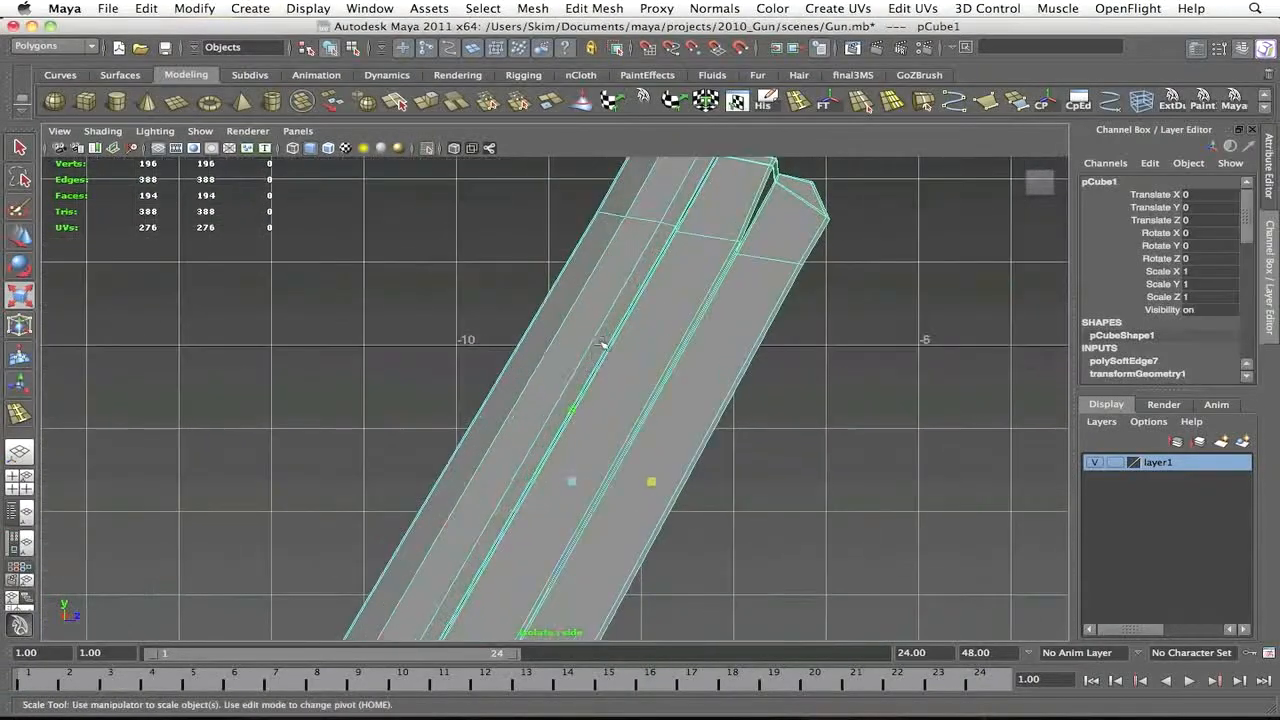
Duplicate the two long faces beside the middle section's groove as a separate strip object and select it
{"action": "key", "text": "F11"}
{"action": "mouse_move", "coordinate": [700, 369]}
{"action": "left_mouse_down"}
{"action": "mouse_move", "coordinate": [674, 286]}
{"action": "mouse_move", "coordinate": [566, 323]}
{"action": "mouse_move", "coordinate": [700, 369]}
{"action": "left_mouse_up"}
{"action": "left_click_drag", "start_coordinate": [700, 369], "coordinate": [894, 386]}
{"action": "key", "text": "g"}
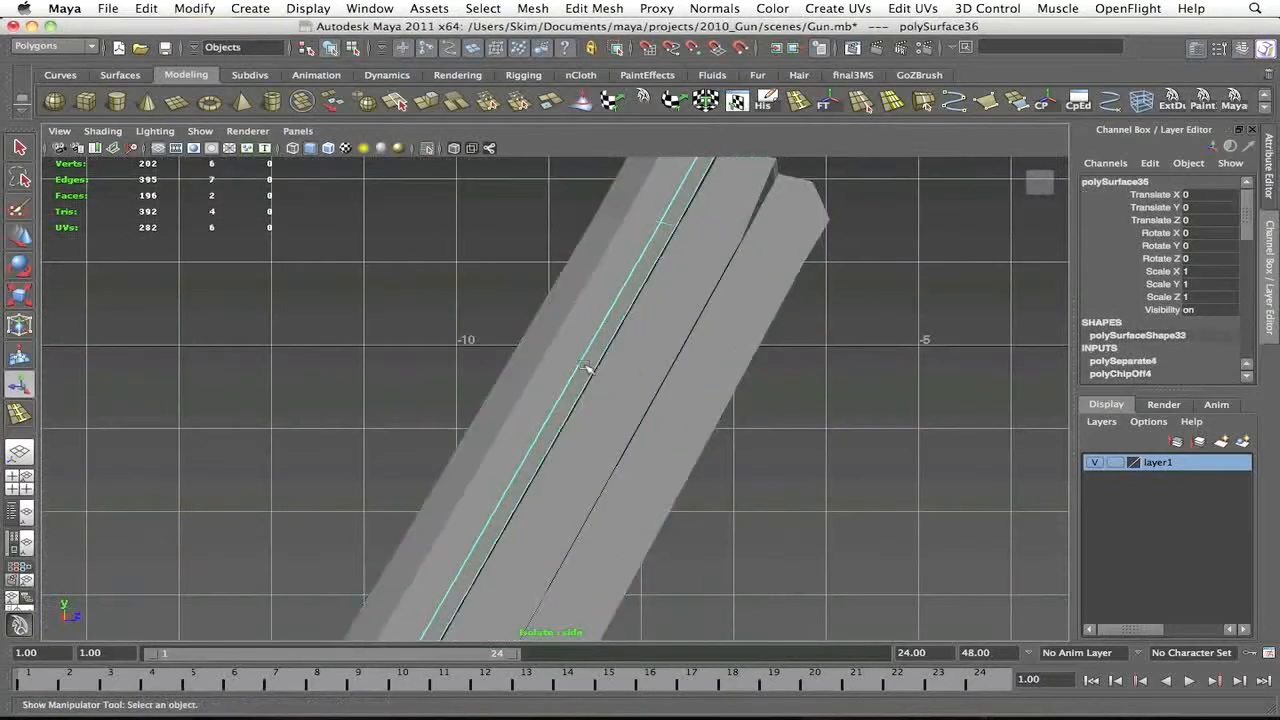
{"action": "key", "text": "w"}
{"action": "scroll", "coordinate": [600, 368], "scroll_direction": "down", "scroll_amount": 3}
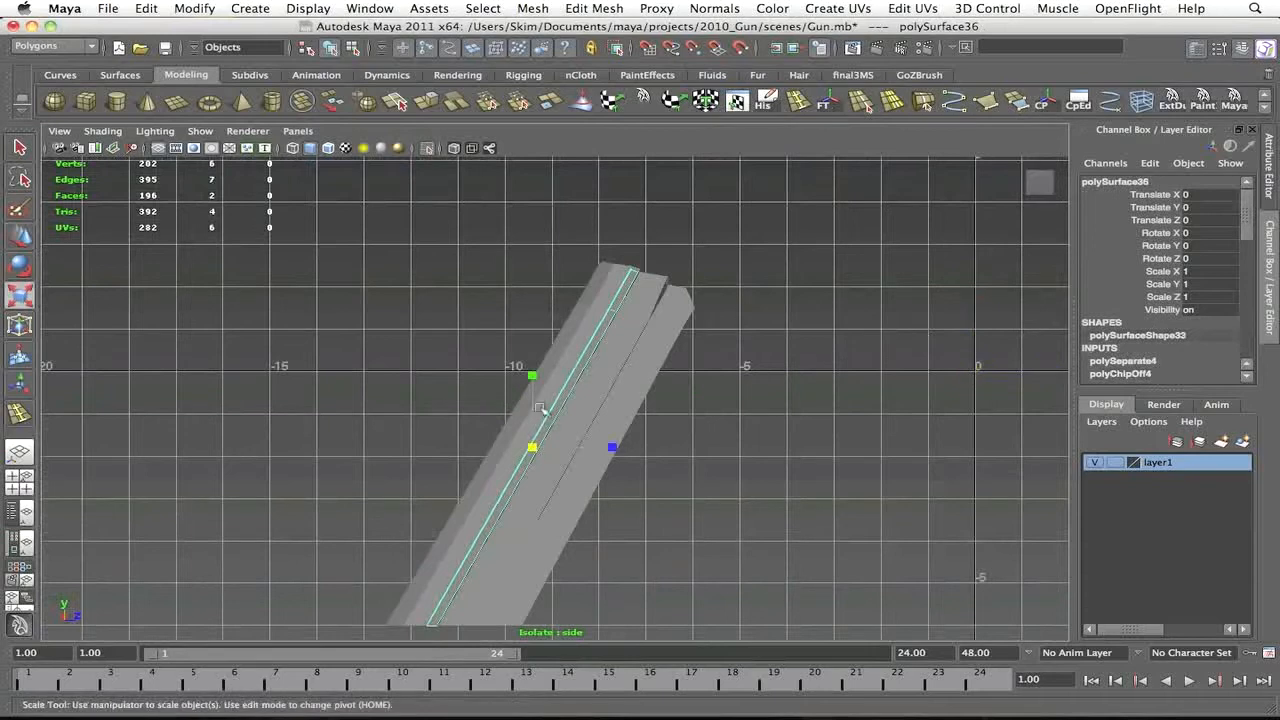
{"action": "scroll", "coordinate": [585, 462], "scroll_direction": "up", "scroll_amount": 2}
{"action": "left_click_drag", "start_coordinate": [601, 468], "coordinate": [605, 468]}
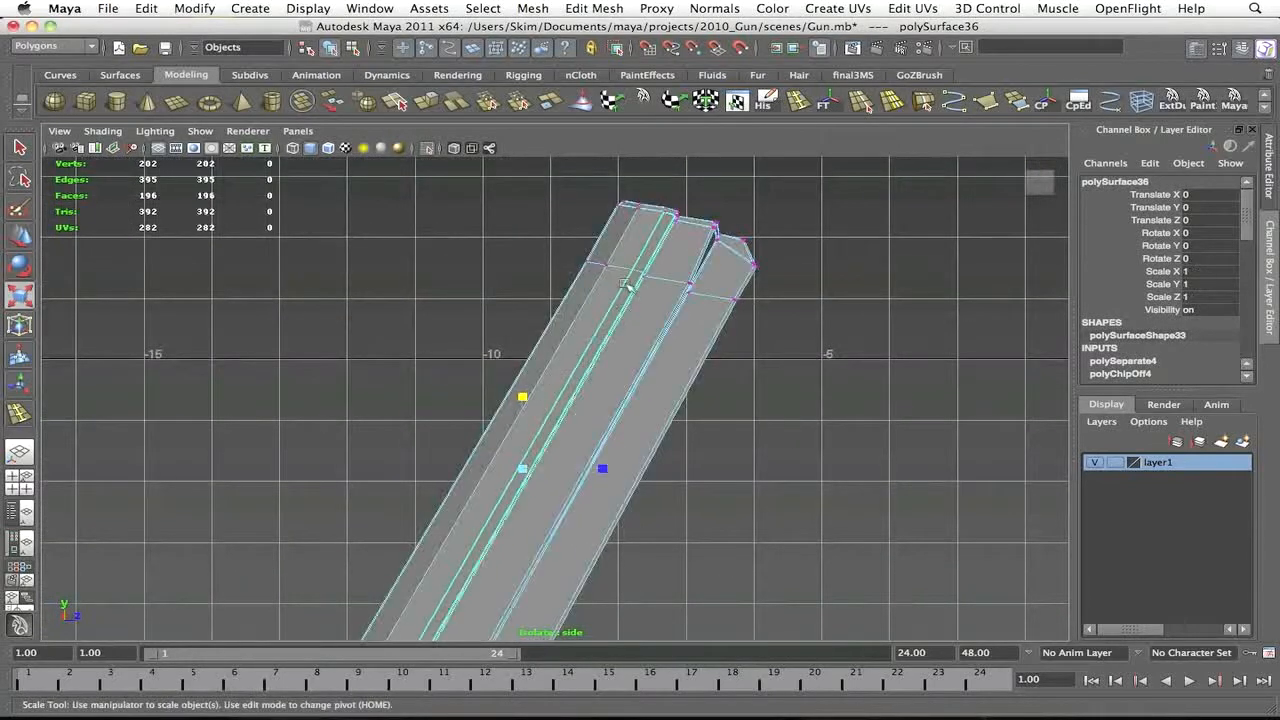
Delete the dividing edge and leftover vertices of the duplicated strip to make it a single four-sided face
{"action": "key", "text": "4"}
{"action": "key", "text": "F9"}
{"action": "left_click_drag", "start_coordinate": [692, 198], "coordinate": [622, 282]}
{"action": "key", "text": "w"}
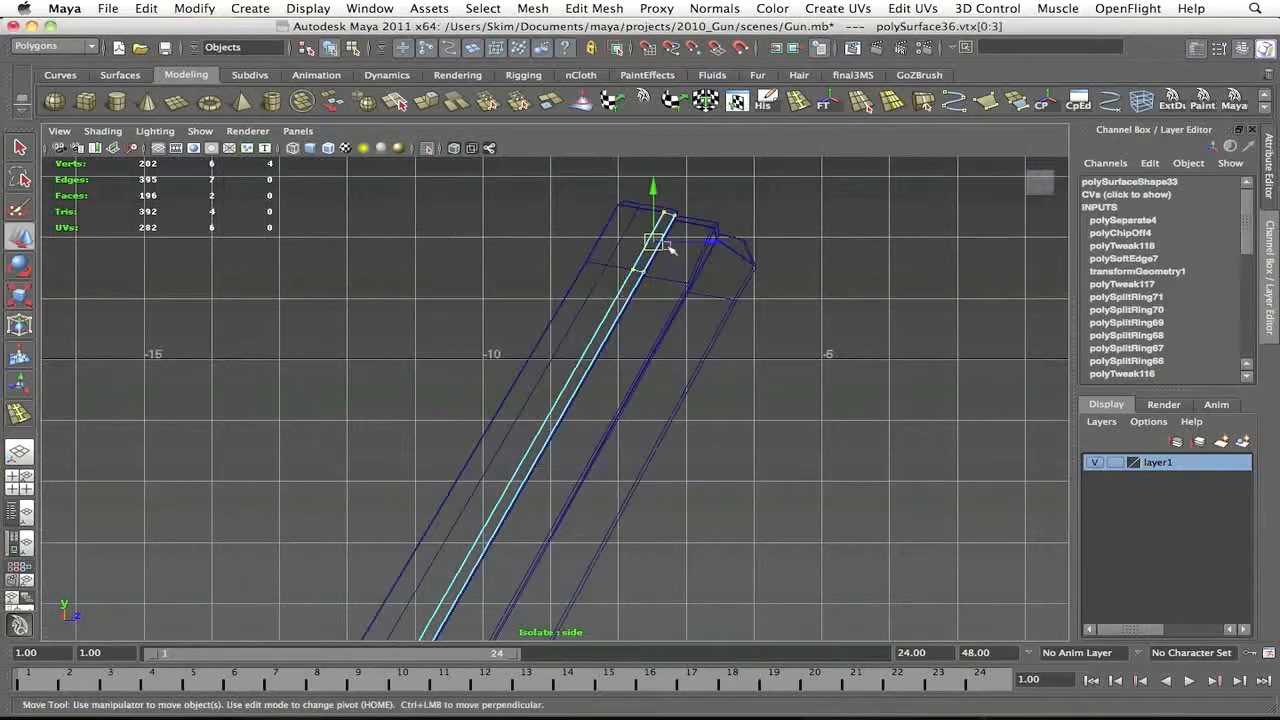
{"action": "key", "text": "BackSpace"}
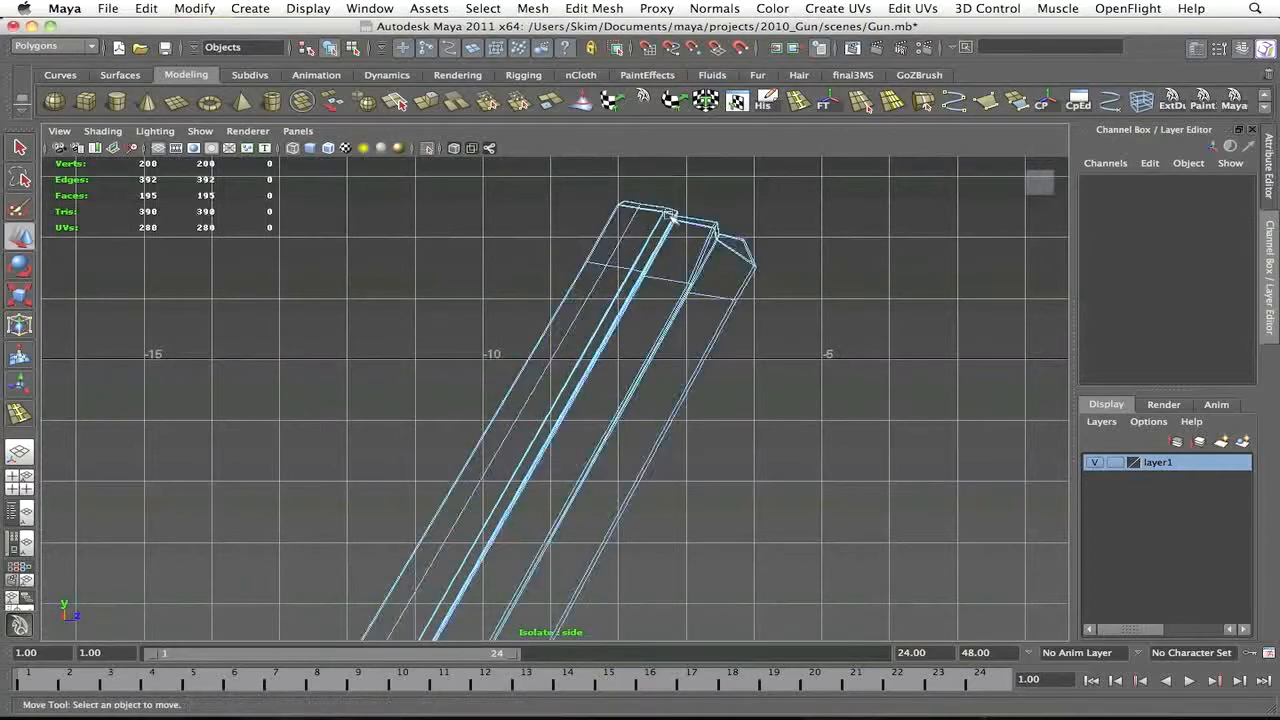
{"action": "left_click", "coordinate": [672, 216]}
{"action": "middle_click_drag", "start_coordinate": [643, 274], "coordinate": [613, 355], "text": "alt"}
{"action": "scroll", "coordinate": [613, 355], "scroll_direction": "up", "scroll_amount": 3}
{"action": "left_click", "coordinate": [621, 356]}
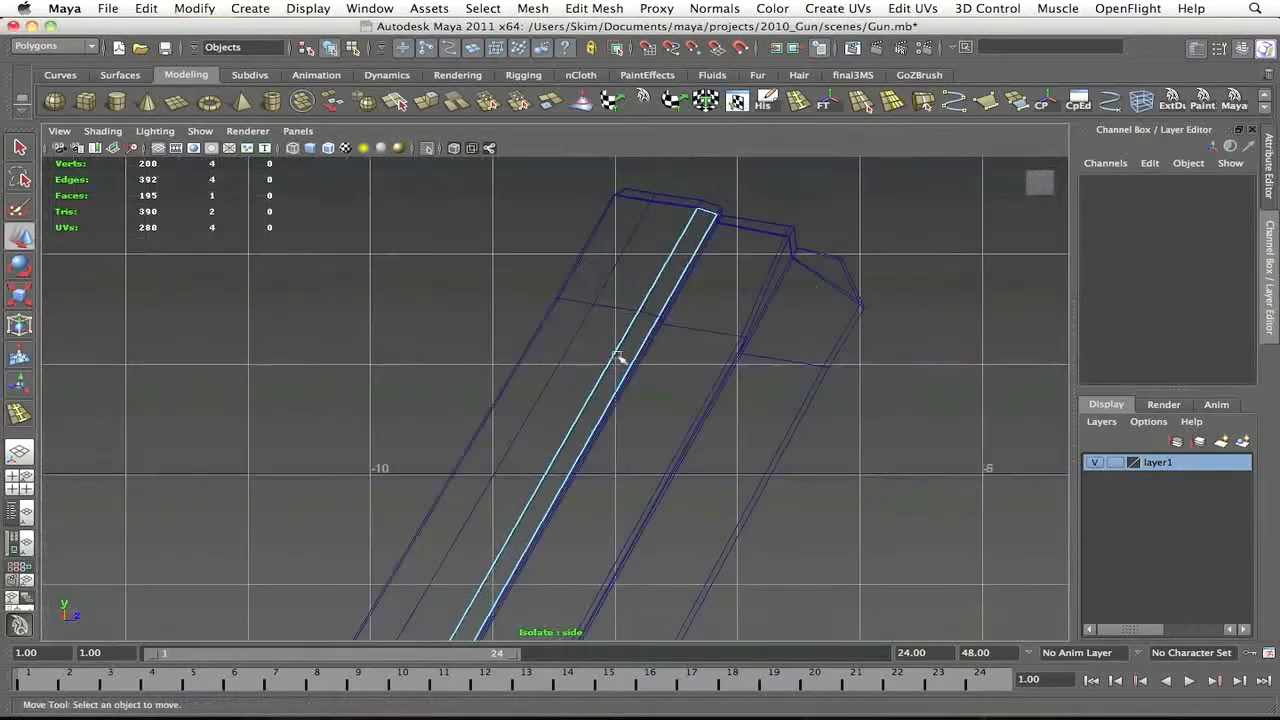
{"action": "left_click", "coordinate": [731, 225]}
{"action": "key", "text": "ctrl+z"}
{"action": "left_click", "coordinate": [766, 222]}
{"action": "key", "text": "BackSpace"}
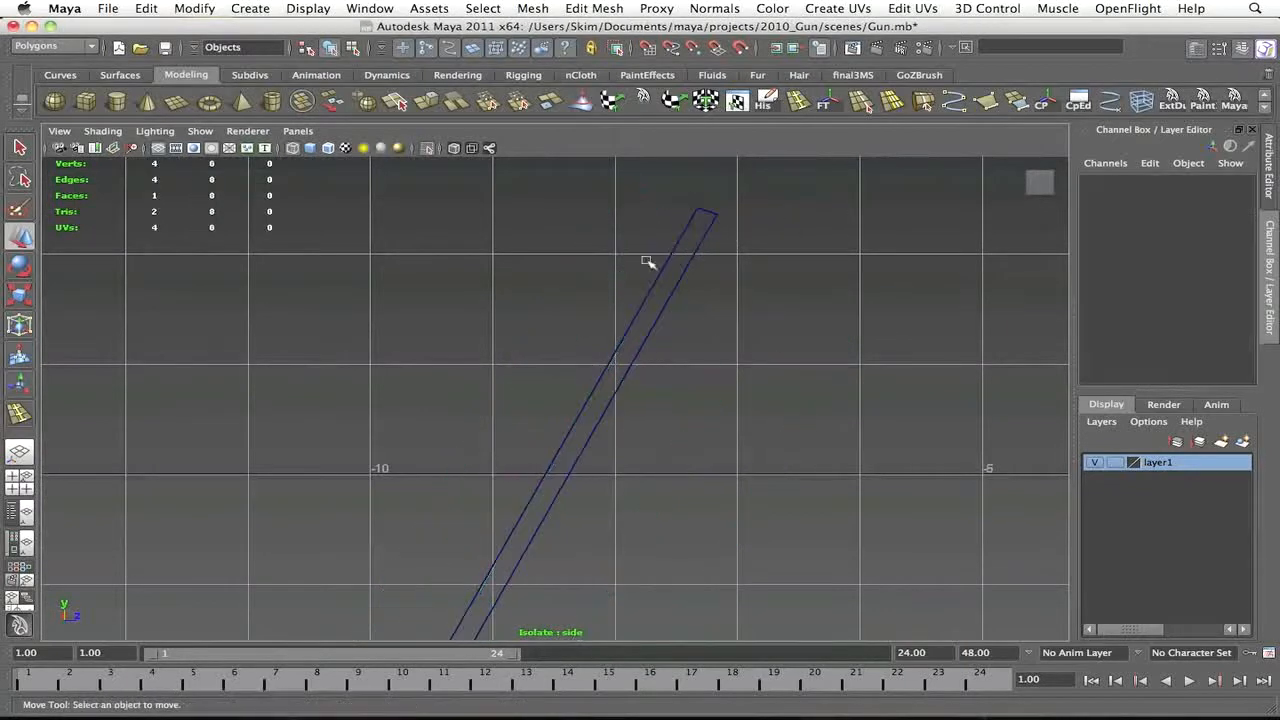
Select the strip's top edge and move it down along the slope, away from the grip piece's upper end
{"action": "left_click", "coordinate": [699, 247]}
{"action": "right_click_drag", "start_coordinate": [699, 247], "coordinate": [720, 183]}
{"action": "left_click", "coordinate": [707, 211]}
{"action": "scroll", "coordinate": [697, 246], "scroll_direction": "down", "scroll_amount": 3}
{"action": "middle_click_drag", "start_coordinate": [482, 629], "coordinate": [566, 438], "text": "alt"}
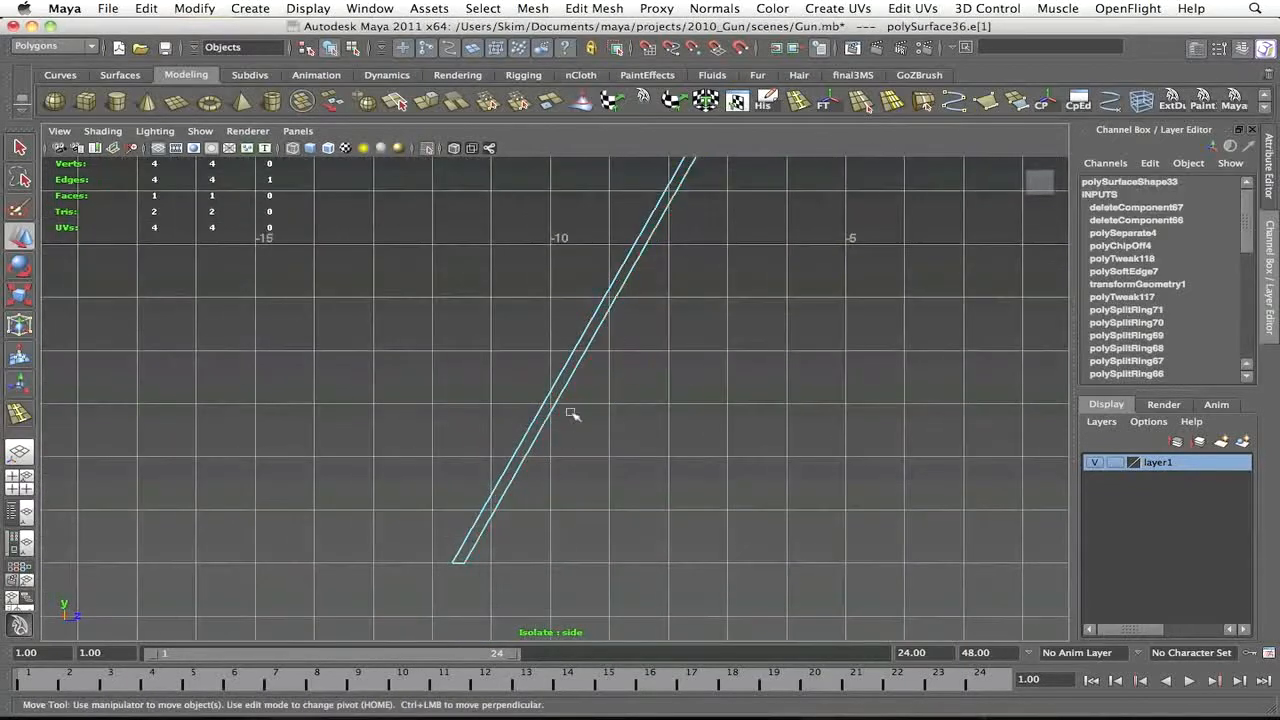
{"action": "middle_click_drag", "start_coordinate": [575, 395], "coordinate": [532, 525], "text": "alt"}
{"action": "scroll", "coordinate": [590, 480], "scroll_direction": "down", "scroll_amount": 1}
{"action": "key", "text": "5"}
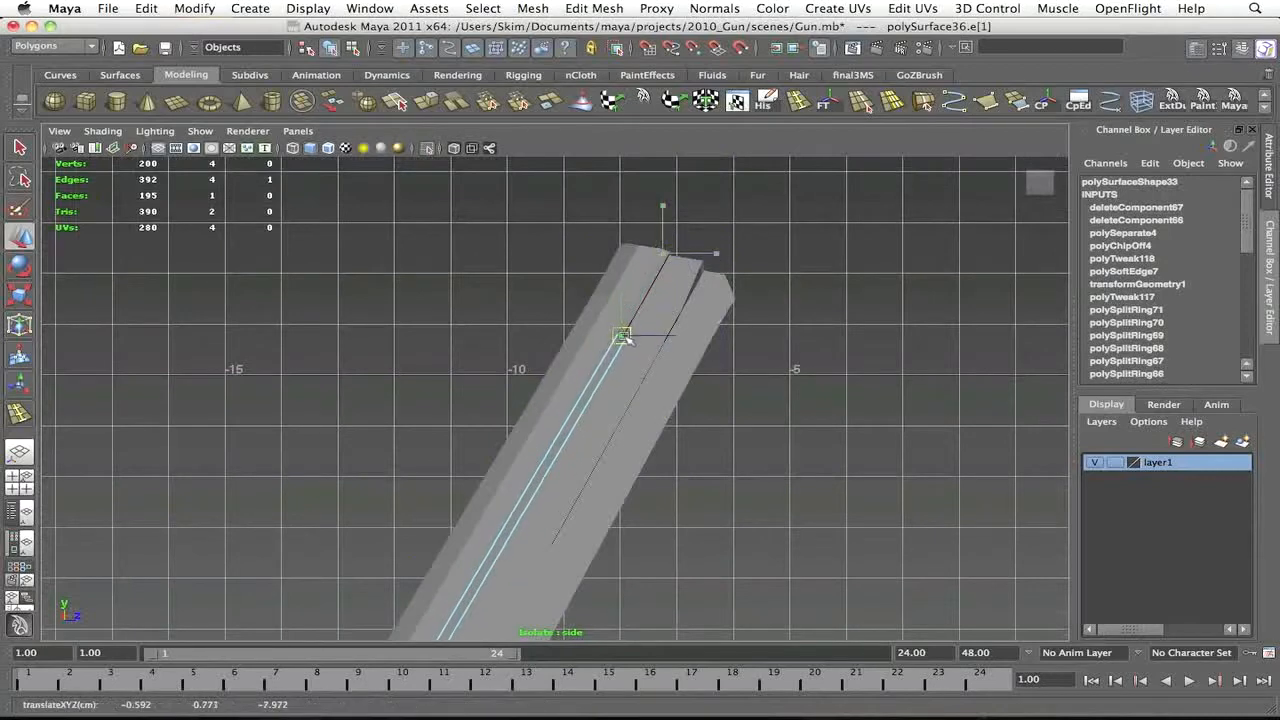
{"action": "left_click_drag", "start_coordinate": [645, 289], "coordinate": [640, 287]}
Select the strip's bottom edge and move it up along the slope, away from the grip piece's lower end
{"action": "middle_click_drag", "start_coordinate": [593, 406], "coordinate": [692, 246], "text": "alt"}
{"action": "scroll", "coordinate": [571, 463], "scroll_direction": "down", "scroll_amount": 1}
{"action": "scroll", "coordinate": [571, 463], "scroll_direction": "up", "scroll_amount": 3}
{"action": "double_click", "coordinate": [516, 530]}
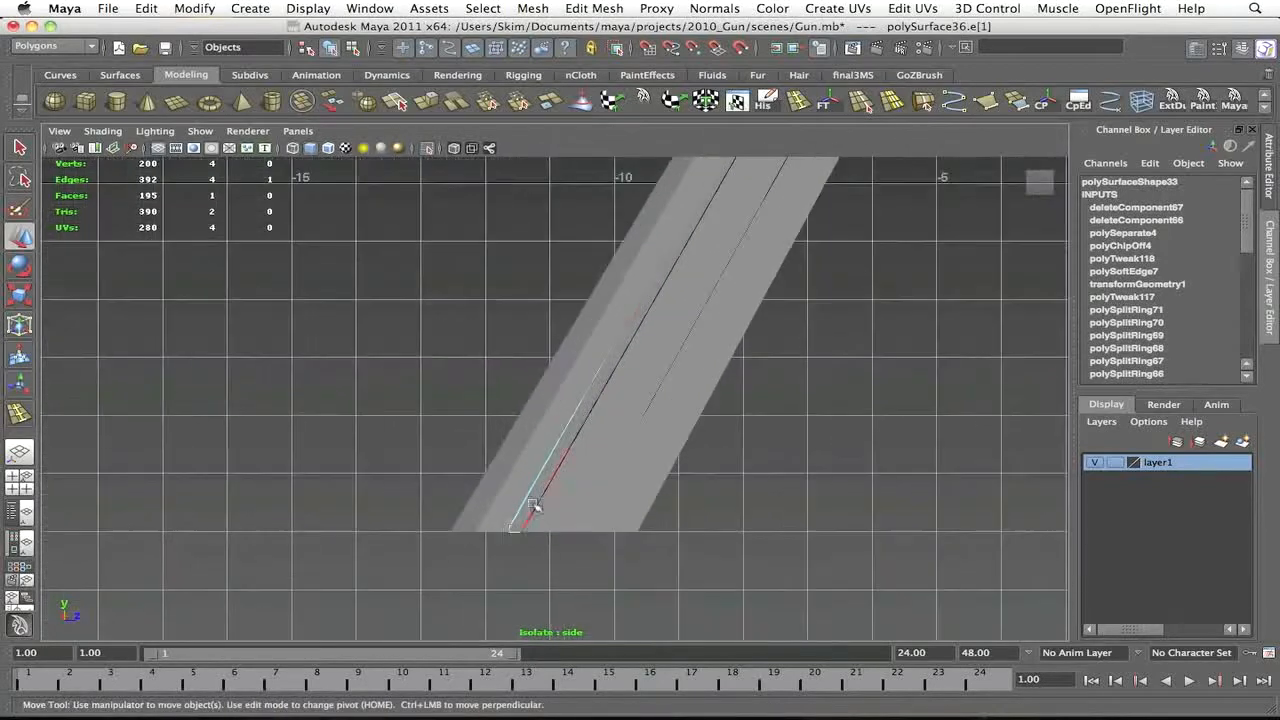
{"action": "left_click_drag", "start_coordinate": [540, 480], "coordinate": [637, 297]}
{"action": "key", "text": "4"}
{"action": "mouse_move", "coordinate": [642, 303]}
{"action": "middle_mouse_down", "text": "alt"}
{"action": "mouse_move", "coordinate": [499, 470]}
{"action": "mouse_move", "coordinate": [648, 262]}
{"action": "mouse_move", "coordinate": [649, 287]}
{"action": "middle_mouse_up", "text": "alt"}
{"action": "scroll", "coordinate": [500, 492], "scroll_direction": "up", "scroll_amount": 3}
{"action": "scroll", "coordinate": [496, 500], "scroll_direction": "down", "scroll_amount": 3}
{"action": "scroll", "coordinate": [669, 247], "scroll_direction": "up", "scroll_amount": 1}
{"action": "scroll", "coordinate": [669, 247], "scroll_direction": "down", "scroll_amount": 2}
{"action": "key", "text": "z"}
{"action": "scroll", "coordinate": [517, 460], "scroll_direction": "up", "scroll_amount": 2}
{"action": "left_click_drag", "start_coordinate": [482, 510], "coordinate": [527, 418]}
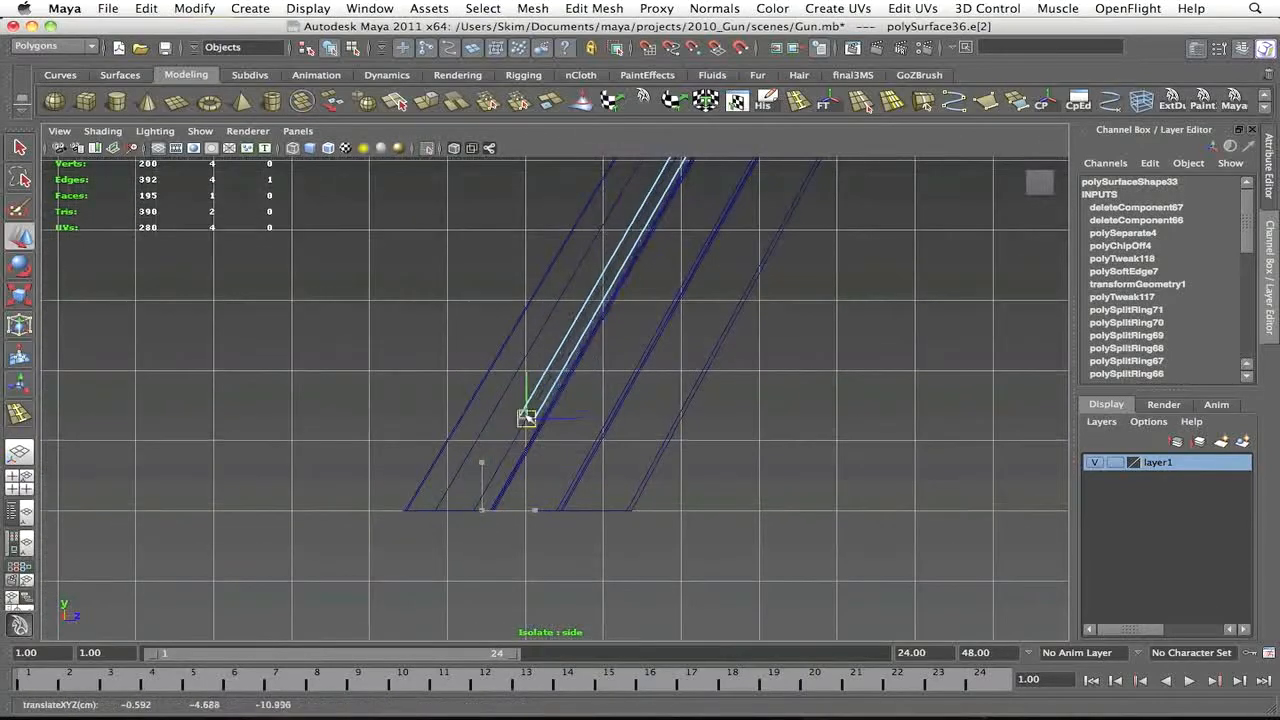
Move the whole strip back along Z to a translate value of -0.085
{"action": "left_click", "coordinate": [680, 294]}
{"action": "left_click", "coordinate": [680, 294]}
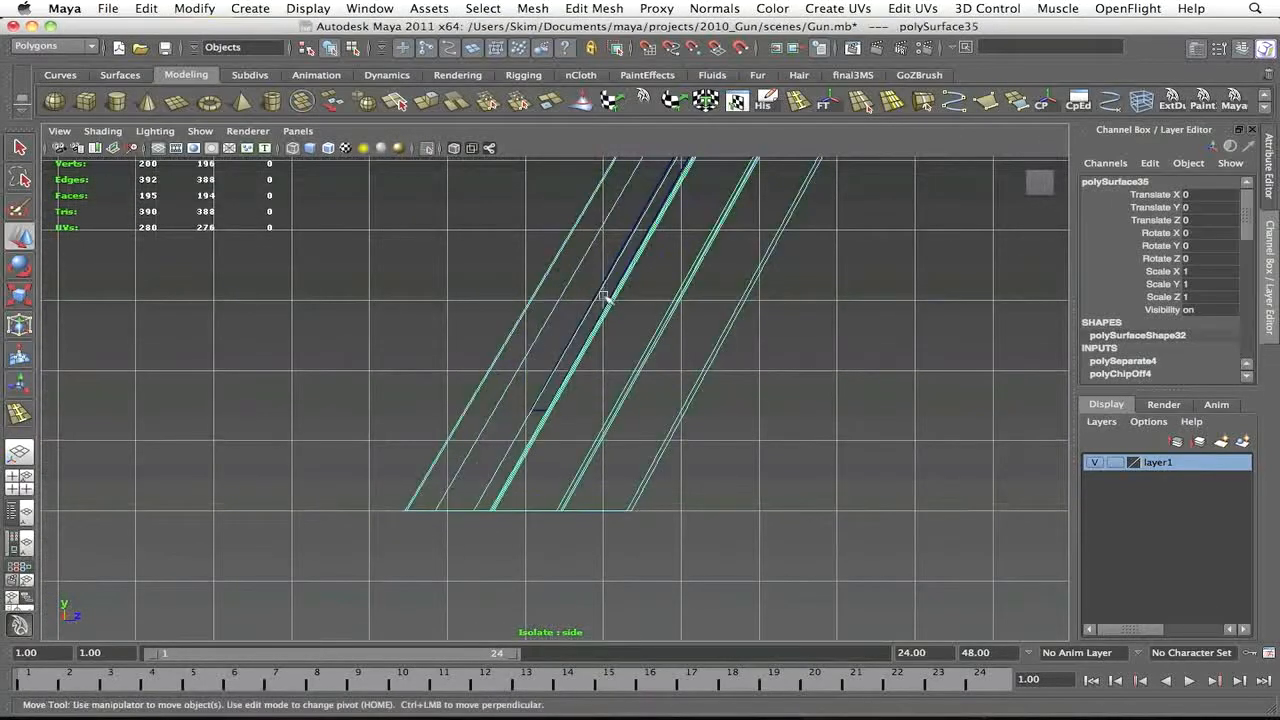
{"action": "left_click_drag", "start_coordinate": [706, 383], "coordinate": [680, 258]}
{"action": "key", "text": "z"}
{"action": "mouse_move", "coordinate": [749, 429]}
{"action": "left_mouse_down", "text": "alt"}
{"action": "mouse_move", "coordinate": [674, 454]}
{"action": "mouse_move", "coordinate": [738, 442]}
{"action": "left_mouse_up", "text": "alt"}
{"action": "left_click_drag", "start_coordinate": [572, 531], "coordinate": [569, 537]}
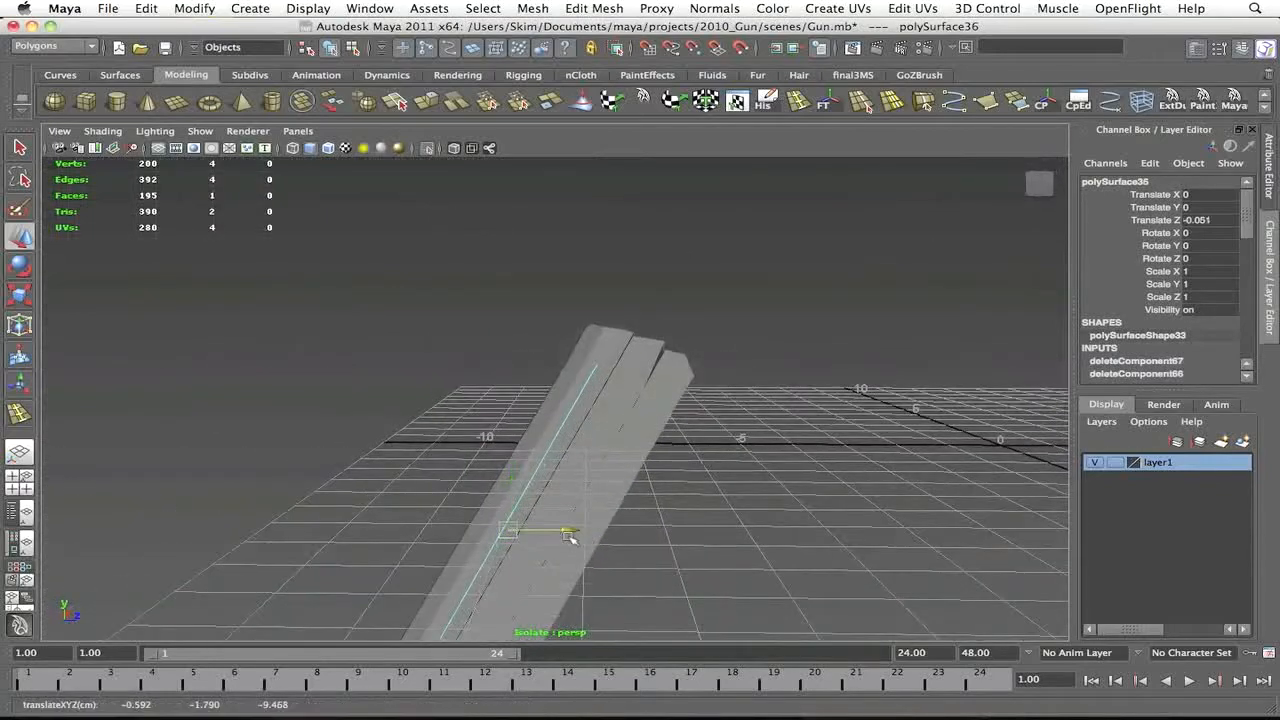
{"action": "left_click", "coordinate": [590, 532]}
{"action": "middle_click_drag", "start_coordinate": [670, 489], "coordinate": [747, 362], "text": "alt"}
{"action": "scroll", "coordinate": [700, 390], "scroll_direction": "up", "scroll_amount": 3}
{"action": "key", "text": "4"}
Select the strip's two rear corner vertices and move them outward to widen the strip
{"action": "right_click_drag", "start_coordinate": [560, 562], "coordinate": [495, 562]}
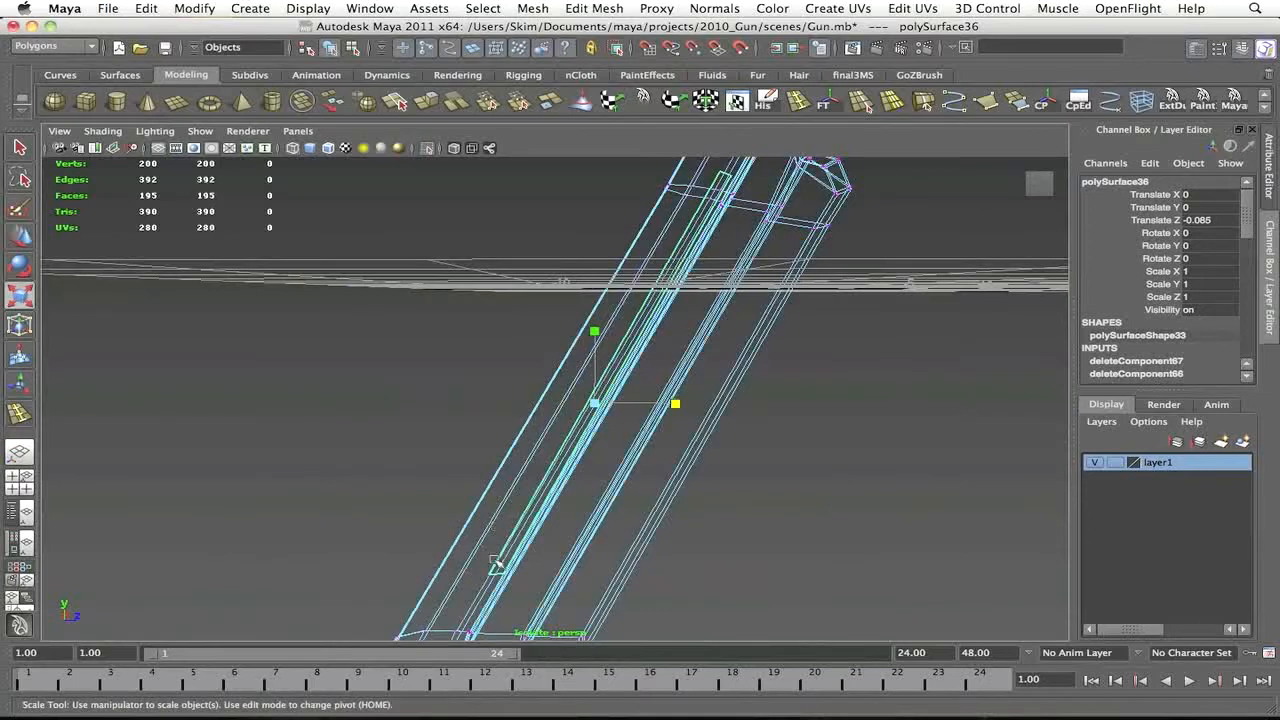
{"action": "left_click", "coordinate": [485, 572]}
{"action": "right_click_drag", "start_coordinate": [668, 400], "coordinate": [615, 400], "text": "alt"}
{"action": "left_click", "coordinate": [698, 198], "text": "shift"}
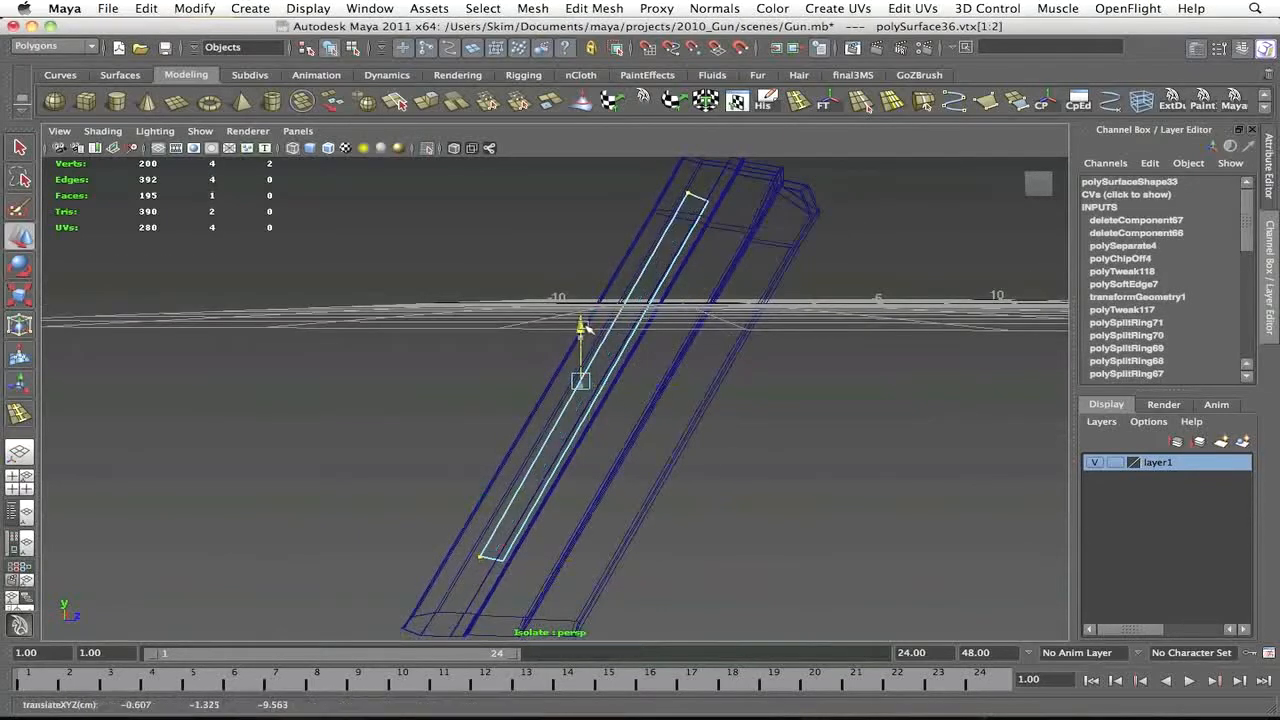
{"action": "key", "text": "F8"}
Move the widened strip further back along Z to about -0.238 on the grip's back section
{"action": "left_click_drag", "start_coordinate": [680, 291], "coordinate": [692, 267], "text": "alt"}
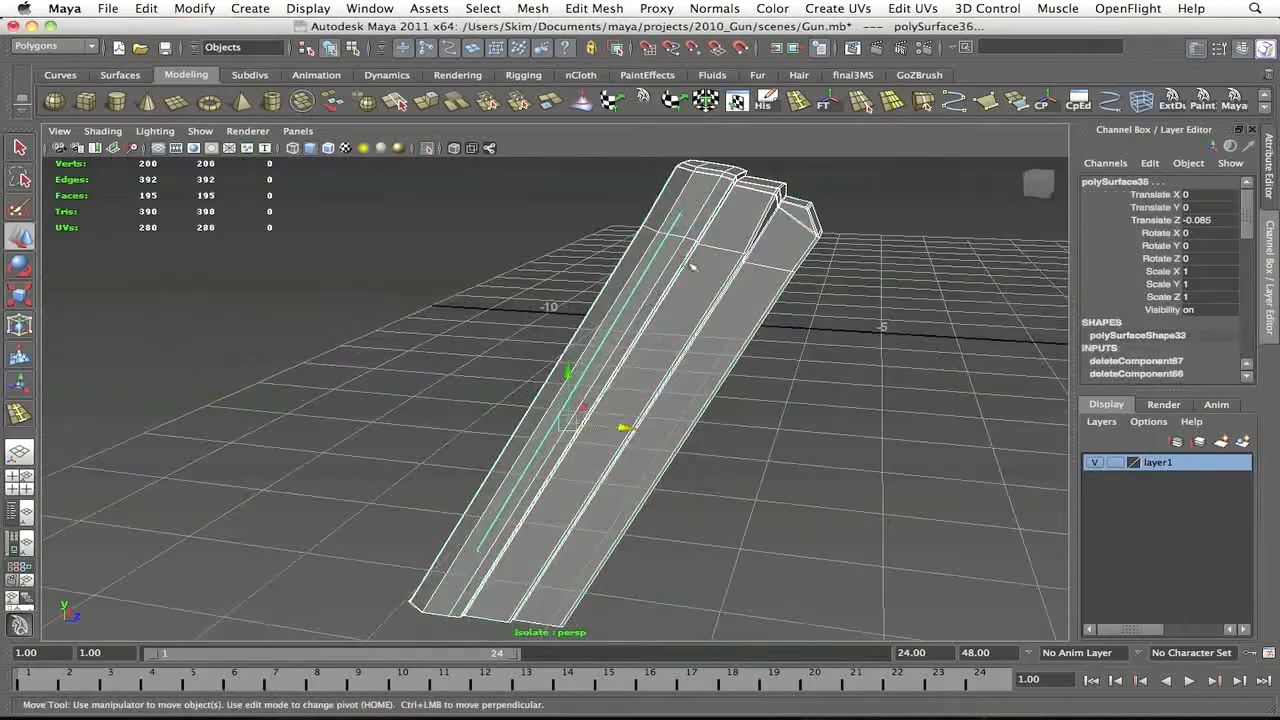
{"action": "left_click_drag", "start_coordinate": [598, 421], "coordinate": [652, 424]}
{"action": "mouse_move", "coordinate": [705, 424]}
{"action": "left_mouse_down", "text": "alt"}
{"action": "mouse_move", "coordinate": [731, 422]}
{"action": "mouse_move", "coordinate": [700, 490]}
{"action": "mouse_move", "coordinate": [698, 423]}
{"action": "left_mouse_up", "text": "alt"}
{"action": "key", "text": "4"}
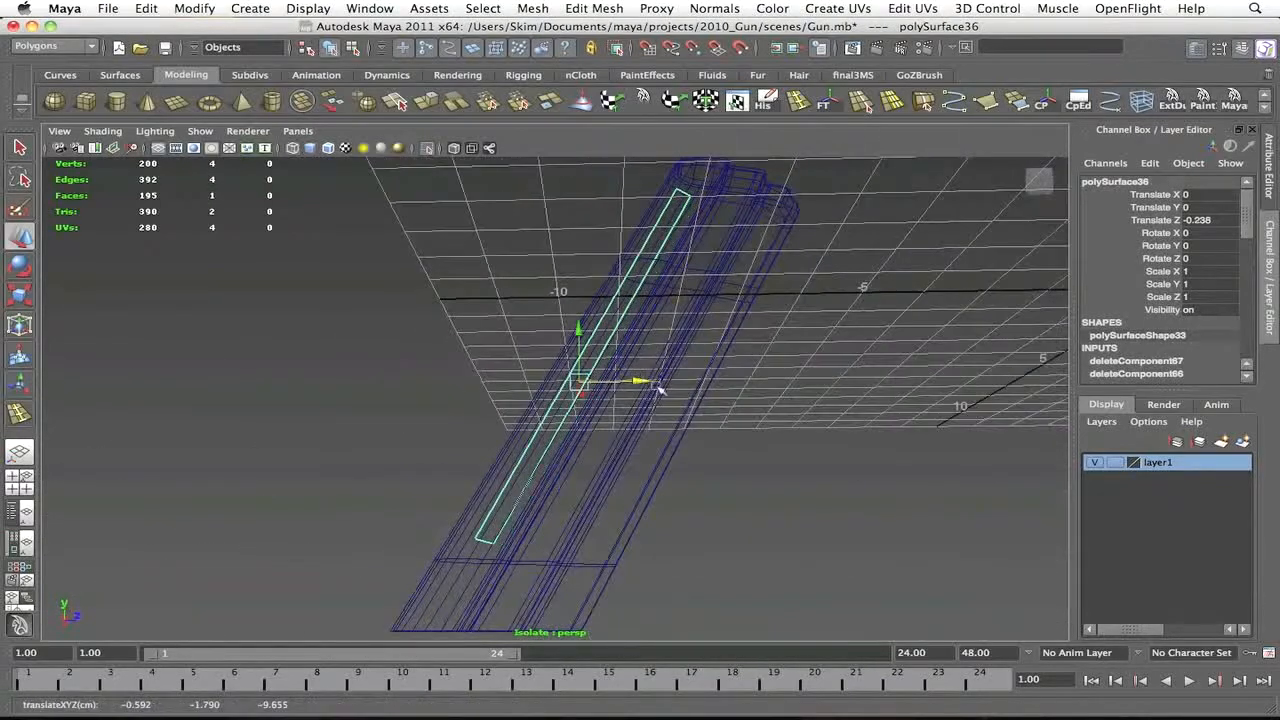
{"action": "left_click_drag", "start_coordinate": [645, 381], "coordinate": [676, 388], "text": "alt"}
{"action": "key", "text": "5"}
Isolate the strip, reverse its normals and turn off two-sided lighting in the viewport
{"action": "left_click", "coordinate": [676, 388]}
{"action": "left_click", "coordinate": [668, 381]}
{"action": "key", "text": "ctrl+h"}
{"action": "left_click", "coordinate": [637, 313]}
{"action": "left_click_drag", "start_coordinate": [637, 313], "coordinate": [640, 380], "text": "alt"}
{"action": "left_click", "coordinate": [714, 8]}
{"action": "left_click", "coordinate": [737, 142]}
{"action": "left_click_drag", "start_coordinate": [625, 325], "coordinate": [630, 355], "text": "alt"}
{"action": "left_click", "coordinate": [154, 131]}
{"action": "left_click", "coordinate": [195, 250]}
Extrude the strip's border edges twice to form a stepped rim around the face
{"action": "right_click_drag", "start_coordinate": [630, 355], "coordinate": [640, 328]}
{"action": "double_click", "coordinate": [640, 328]}
{"action": "left_click_drag", "start_coordinate": [660, 328], "coordinate": [575, 325], "text": "alt"}
{"action": "key", "text": "ctrl+e"}
{"action": "left_click_drag", "start_coordinate": [545, 396], "coordinate": [577, 443]}
{"action": "key", "text": "g"}
{"action": "left_click_drag", "start_coordinate": [590, 440], "coordinate": [712, 385], "text": "alt"}
{"action": "left_click_drag", "start_coordinate": [643, 420], "coordinate": [651, 423]}
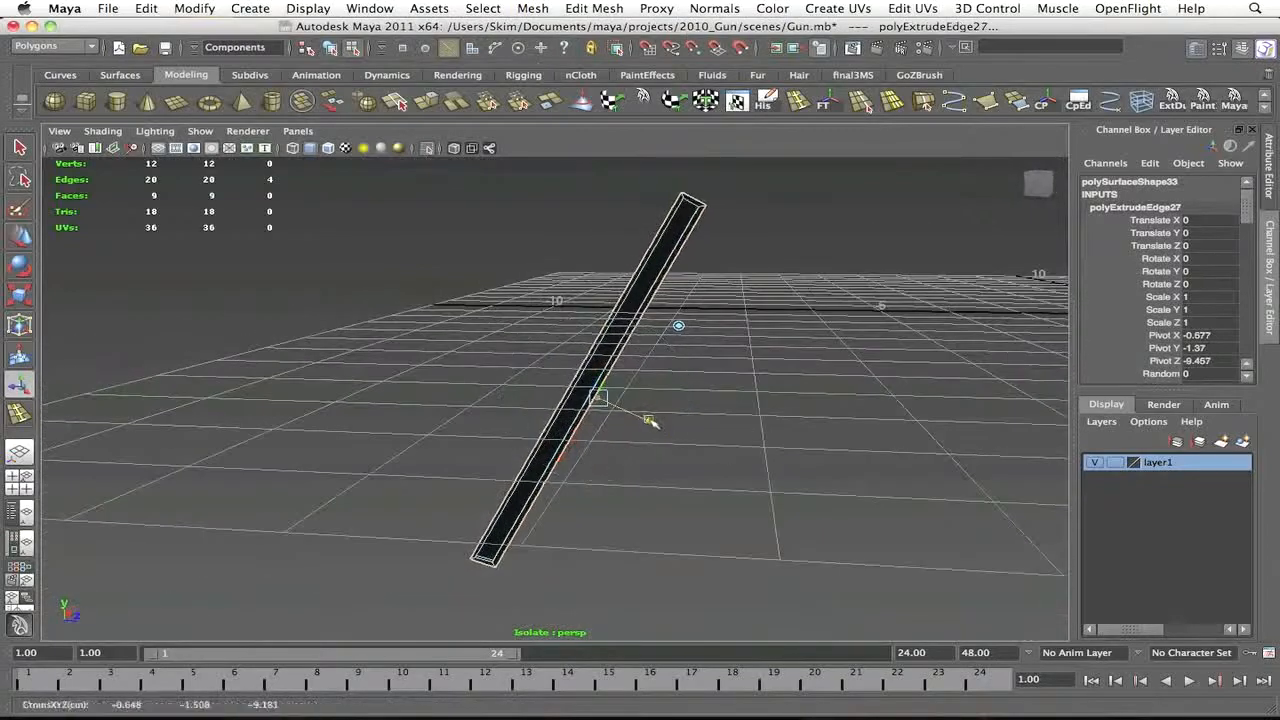
Try to select the narrow faces of the strip's extruded rim for a change to their normals
{"action": "right_click_drag", "start_coordinate": [651, 400], "coordinate": [720, 262], "text": "alt"}
{"action": "left_click_drag", "start_coordinate": [720, 262], "coordinate": [855, 261], "text": "alt"}
{"action": "right_click_drag", "start_coordinate": [738, 276], "coordinate": [723, 314]}
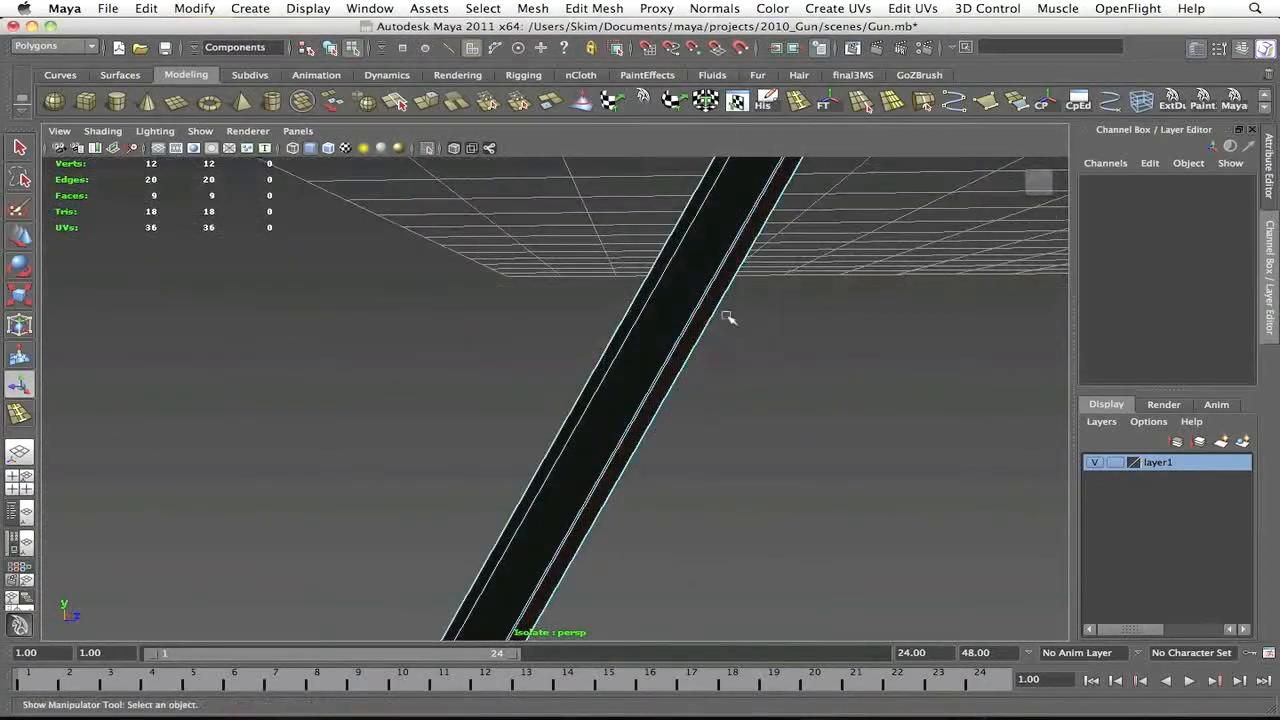
{"action": "left_click", "coordinate": [682, 344]}
{"action": "right_click_drag", "start_coordinate": [652, 365], "coordinate": [631, 300], "text": "alt"}
{"action": "left_click", "coordinate": [631, 300]}
{"action": "left_click", "coordinate": [646, 306], "text": "shift"}
{"action": "left_click", "coordinate": [660, 304]}
{"action": "middle_click_drag", "start_coordinate": [720, 180], "coordinate": [700, 252], "text": "alt"}
{"action": "left_click", "coordinate": [680, 252]}
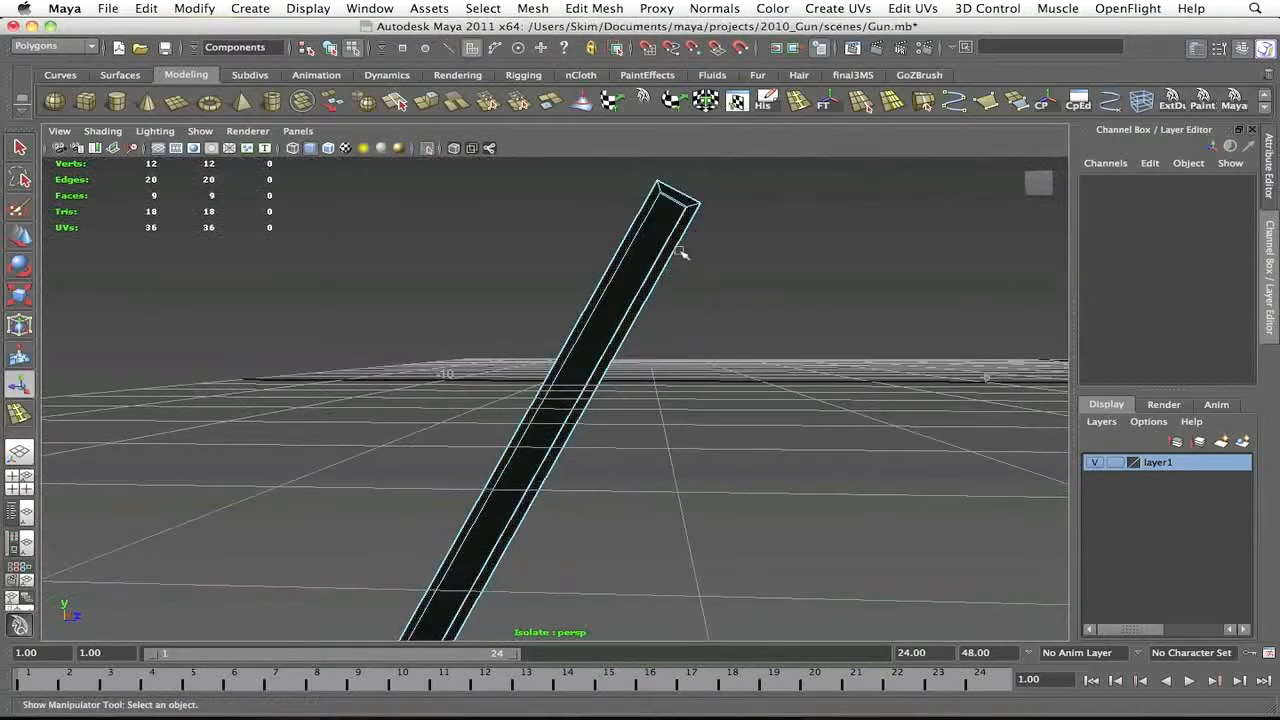
{"action": "left_click", "coordinate": [687, 220]}
{"action": "left_click", "coordinate": [676, 197], "text": "shift"}
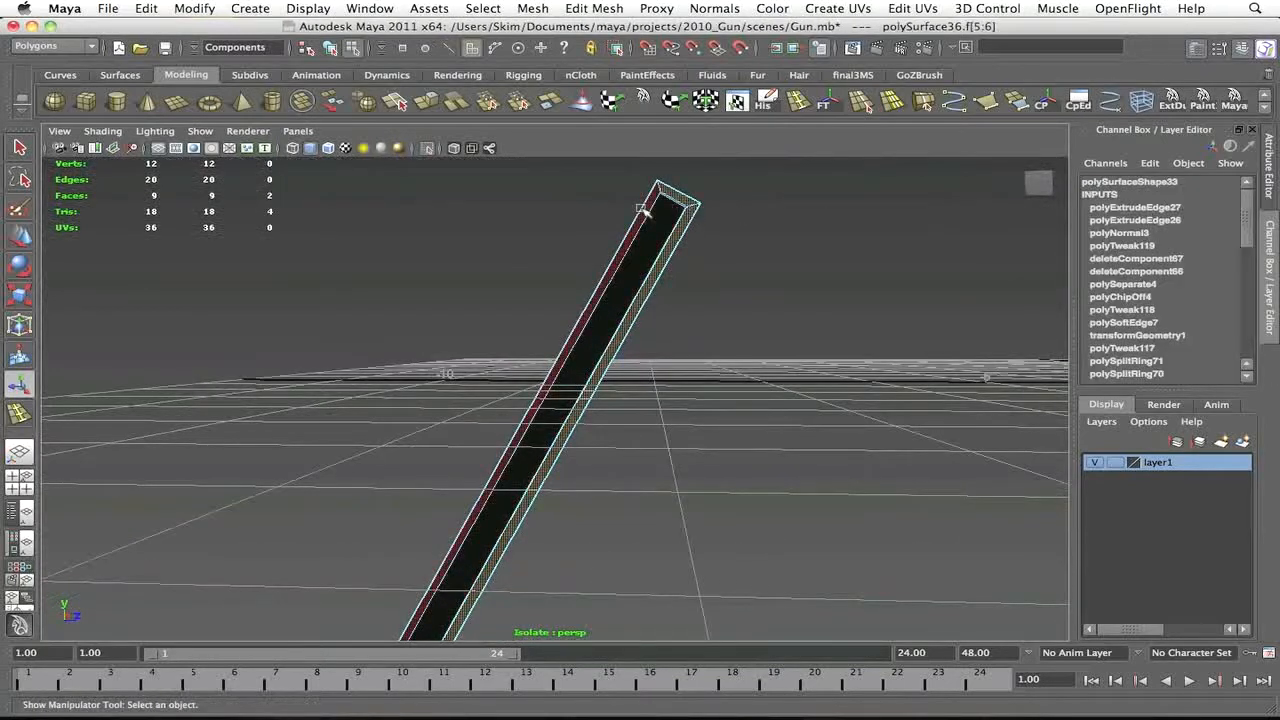
{"action": "left_click", "coordinate": [646, 209], "text": "shift"}
{"action": "right_click_drag", "start_coordinate": [720, 280], "coordinate": [669, 317], "text": "alt"}
{"action": "left_click_drag", "start_coordinate": [669, 317], "coordinate": [606, 372], "text": "alt"}
{"action": "left_click", "coordinate": [456, 603], "text": "shift"}
{"action": "left_click_drag", "start_coordinate": [456, 603], "coordinate": [711, 271], "text": "alt"}
{"action": "left_click", "coordinate": [714, 8]}
{"action": "left_click", "coordinate": [707, 9]}
{"action": "left_click", "coordinate": [643, 306]}
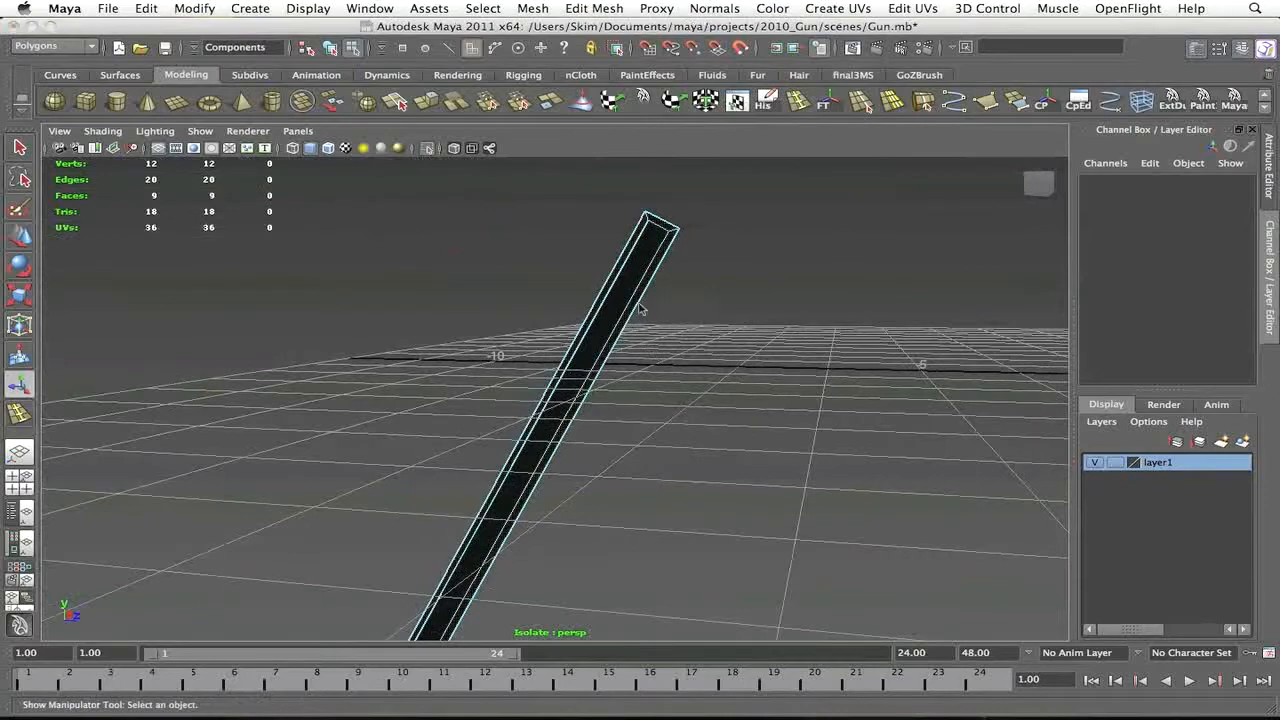
Preview the strip smoothed against the grip piece, return it to the unsmoothed display and reverse its normals
{"action": "key", "text": "F8"}
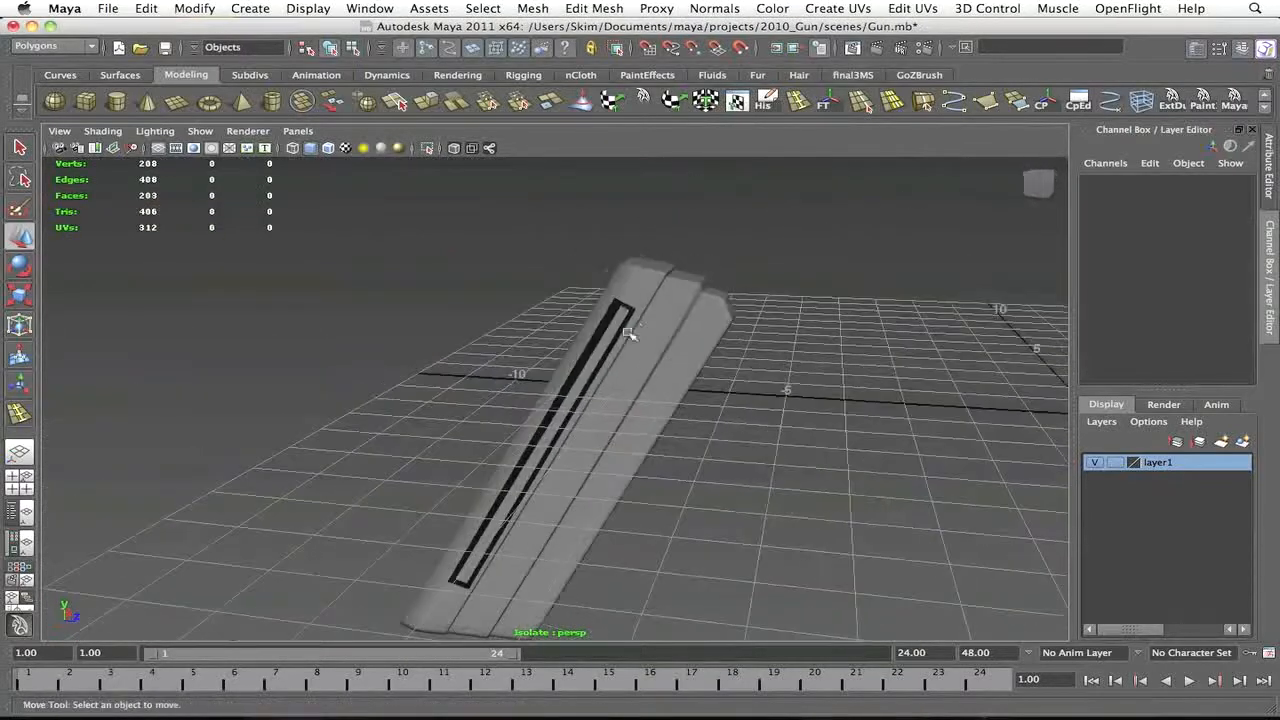
{"action": "left_click", "coordinate": [625, 330]}
{"action": "key", "text": "3"}
{"action": "left_click", "coordinate": [780, 360]}
{"action": "left_click_drag", "start_coordinate": [800, 420], "coordinate": [831, 386], "text": "alt"}
{"action": "left_click", "coordinate": [625, 330]}
{"action": "key", "text": "1"}
{"action": "left_click", "coordinate": [734, 320]}
{"action": "left_click", "coordinate": [635, 310]}
{"action": "left_click", "coordinate": [693, 8]}
{"action": "left_click", "coordinate": [720, 143]}
Align the strip with the slanted surface using rotation X -0.433, Y -11.282, Z -5.838 and translation X -0.039, Z -0.182
{"action": "left_click_drag", "start_coordinate": [740, 250], "coordinate": [505, 408], "text": "alt"}
{"action": "key", "text": "z"}
{"action": "left_click", "coordinate": [469, 364]}
{"action": "left_click_drag", "start_coordinate": [469, 364], "coordinate": [455, 397], "text": "alt"}
{"action": "left_click", "coordinate": [629, 329]}
{"action": "key", "text": "w"}
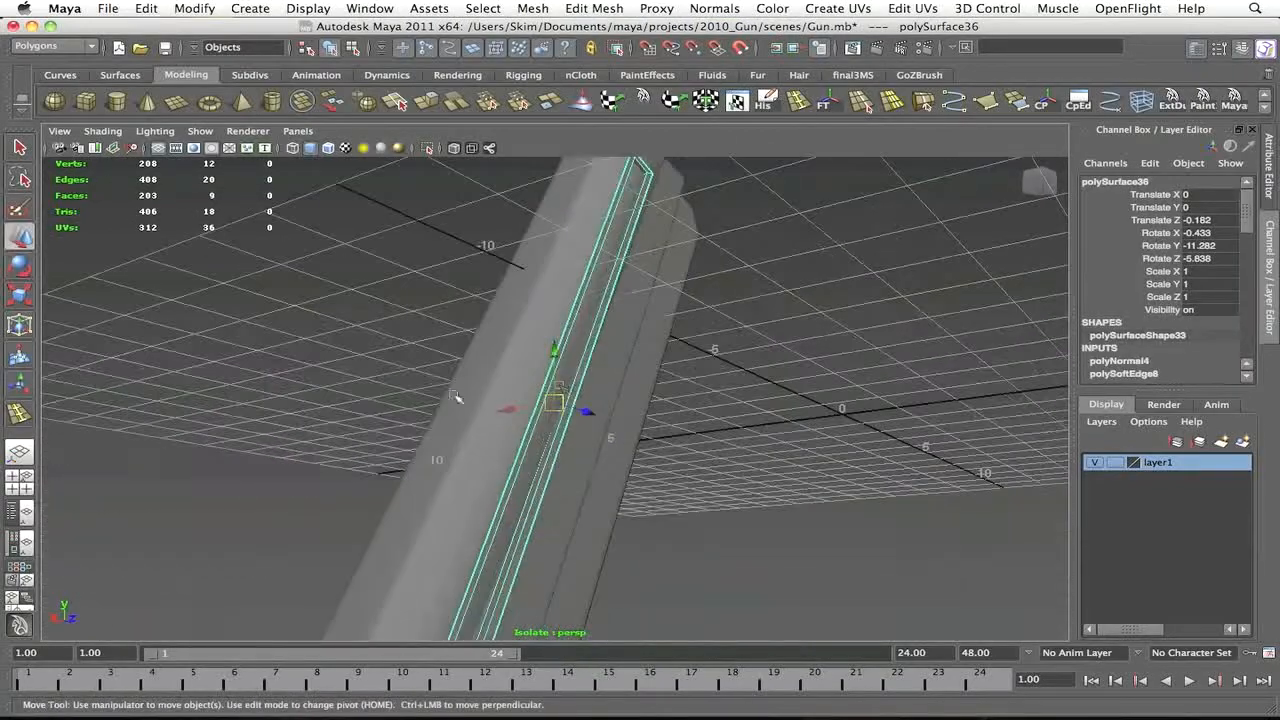
{"action": "left_click_drag", "start_coordinate": [612, 380], "coordinate": [312, 163], "text": "alt"}
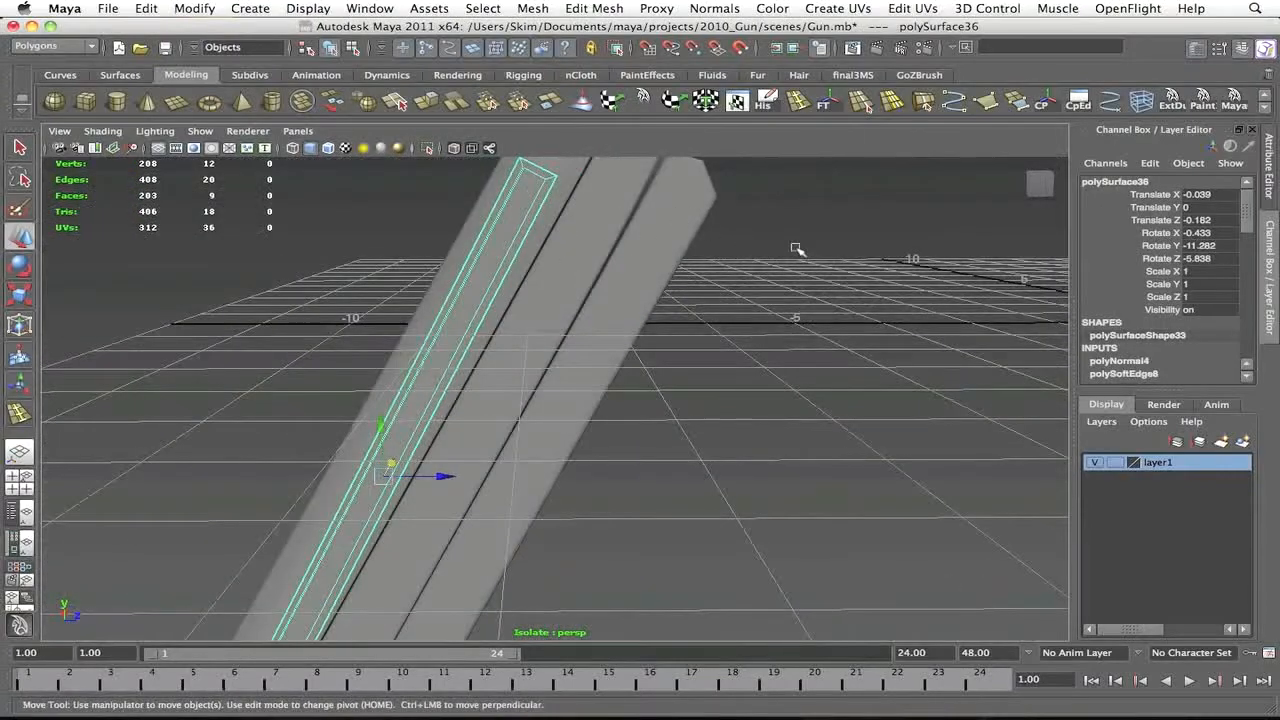
Insert an edge loop across the strip near each of its two ends
{"action": "left_click_drag", "start_coordinate": [553, 176], "coordinate": [560, 182]}
{"action": "middle_click_drag", "start_coordinate": [540, 510], "coordinate": [791, 214], "text": "alt"}
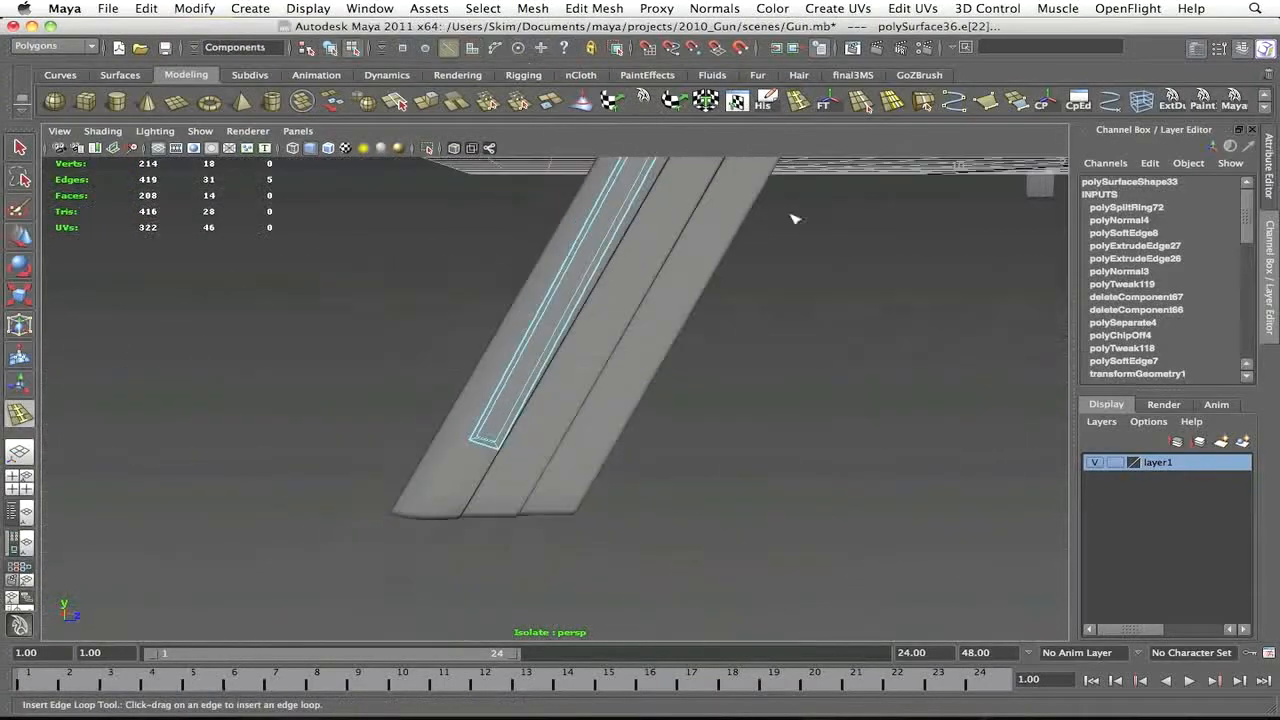
{"action": "right_click_drag", "start_coordinate": [791, 214], "coordinate": [990, 260], "text": "alt"}
{"action": "key", "text": "F8"}
Realign the strip on the slanted surface with rotation X 0.689, Y -10.813, Z -6.415 and translation X -0.028
{"action": "right_click_drag", "start_coordinate": [955, 393], "coordinate": [711, 374], "text": "alt"}
{"action": "left_click_drag", "start_coordinate": [711, 374], "coordinate": [754, 385], "text": "alt"}
{"action": "left_click", "coordinate": [601, 322]}
{"action": "right_click_drag", "start_coordinate": [601, 322], "coordinate": [700, 315], "text": "alt"}
{"action": "middle_click_drag", "start_coordinate": [700, 315], "coordinate": [568, 462], "text": "alt"}
{"action": "left_click_drag", "start_coordinate": [565, 462], "coordinate": [680, 416], "text": "alt"}
{"action": "key", "text": "e"}
{"action": "right_click_drag", "start_coordinate": [675, 419], "coordinate": [600, 437], "text": "alt"}
{"action": "key", "text": "w"}
{"action": "left_click_drag", "start_coordinate": [540, 460], "coordinate": [535, 460]}
{"action": "left_click_drag", "start_coordinate": [535, 460], "coordinate": [596, 398], "text": "alt"}
Deselect the strip and examine its fit against the grip piece from several angles
{"action": "left_click", "coordinate": [409, 383]}
{"action": "key", "text": "z"}
{"action": "left_click", "coordinate": [743, 423]}
{"action": "key", "text": "z"}
{"action": "left_click_drag", "start_coordinate": [743, 423], "coordinate": [658, 404], "text": "alt"}
{"action": "key", "text": "w"}
{"action": "left_click", "coordinate": [520, 451]}
{"action": "left_click_drag", "start_coordinate": [902, 406], "coordinate": [597, 430], "text": "alt"}
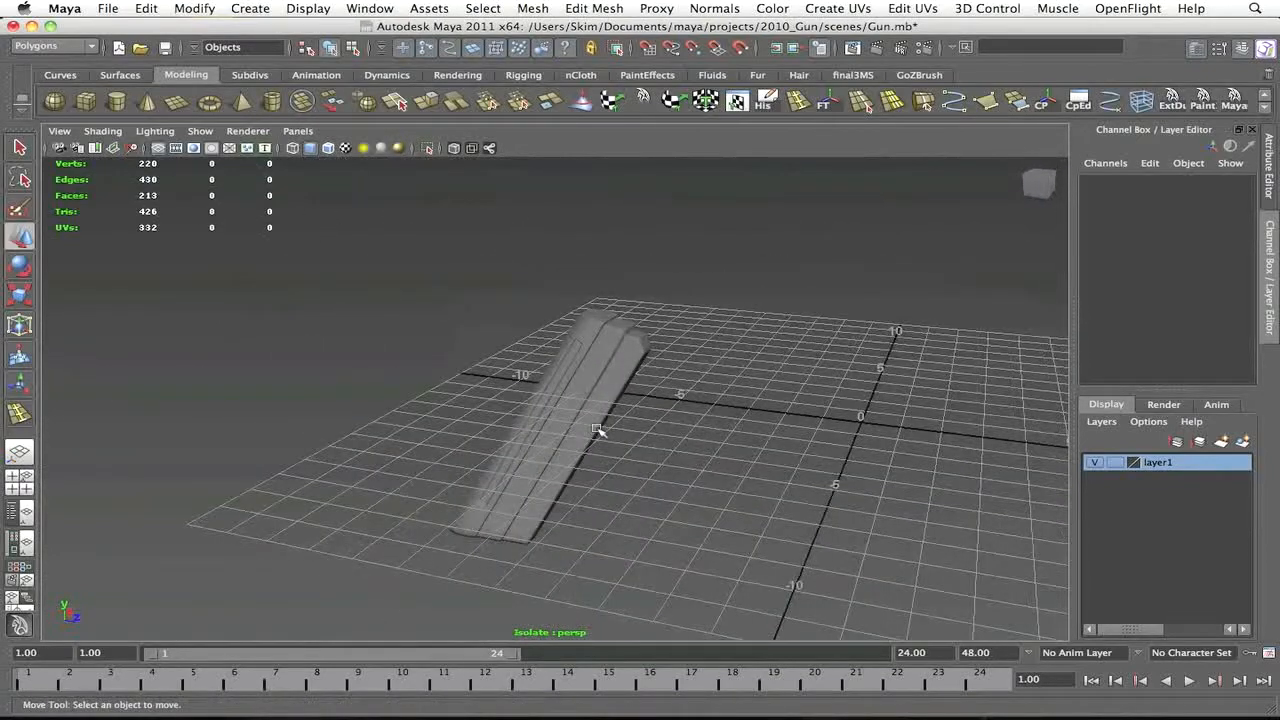
Rotate the strip to Z -5.722 so that it sits flush along the slanted surface
{"action": "left_click", "coordinate": [585, 366]}
{"action": "key", "text": "f"}
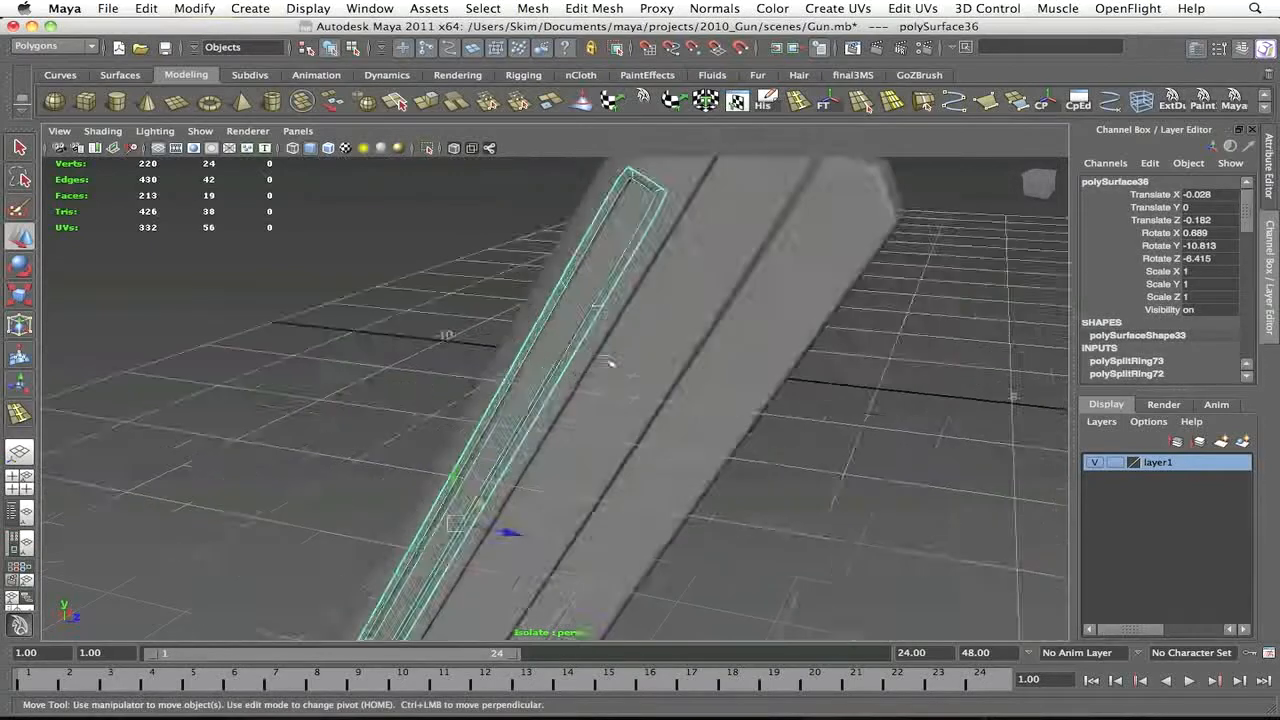
{"action": "left_click_drag", "start_coordinate": [607, 292], "coordinate": [560, 527], "text": "alt"}
{"action": "left_click_drag", "start_coordinate": [717, 325], "coordinate": [540, 290], "text": "alt"}
{"action": "right_click_drag", "start_coordinate": [685, 440], "coordinate": [751, 403]}
{"action": "left_click", "coordinate": [751, 403]}
{"action": "key", "text": "f"}
{"action": "left_click_drag", "start_coordinate": [682, 478], "coordinate": [850, 478], "text": "alt"}
{"action": "left_click", "coordinate": [651, 500]}
{"action": "key", "text": "e"}
{"action": "left_click_drag", "start_coordinate": [746, 520], "coordinate": [654, 377], "text": "alt"}
{"action": "left_click", "coordinate": [770, 391]}
{"action": "left_click_drag", "start_coordinate": [770, 391], "coordinate": [613, 382], "text": "alt"}
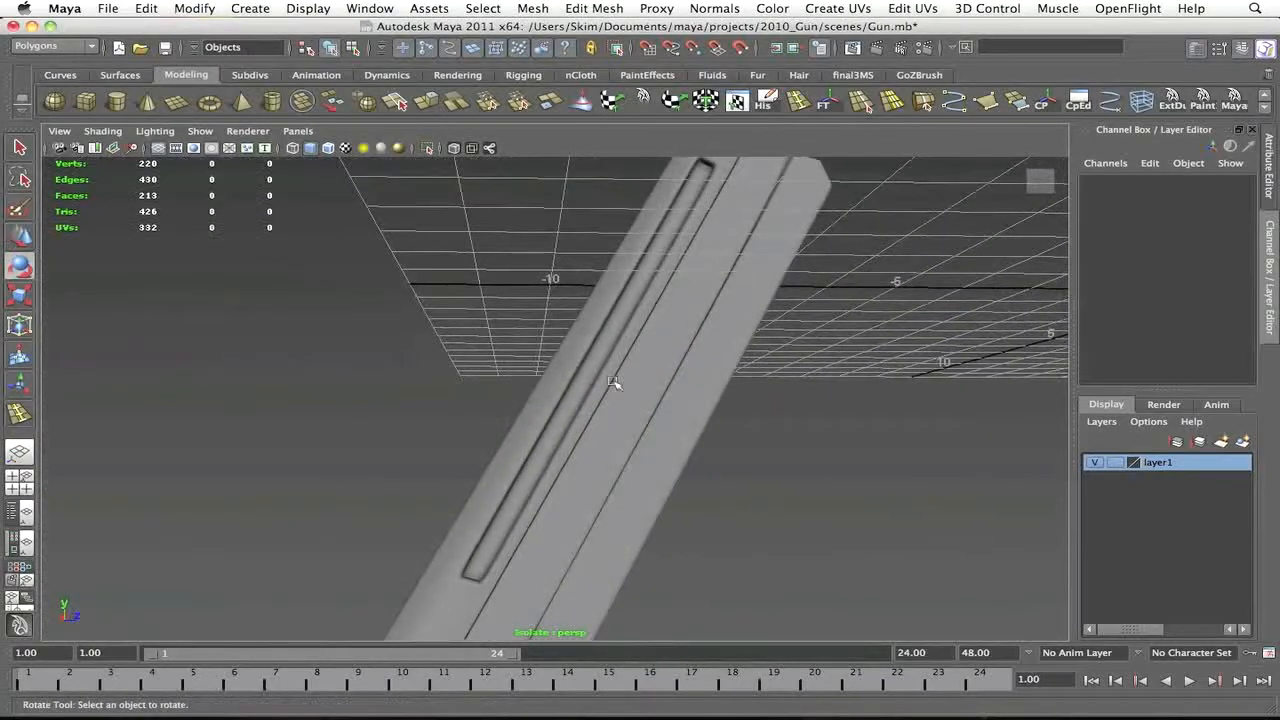
Try to duplicate an edge loop around the strip's rim with the Duplicate Edge Loop Tool
{"action": "left_click", "coordinate": [601, 350]}
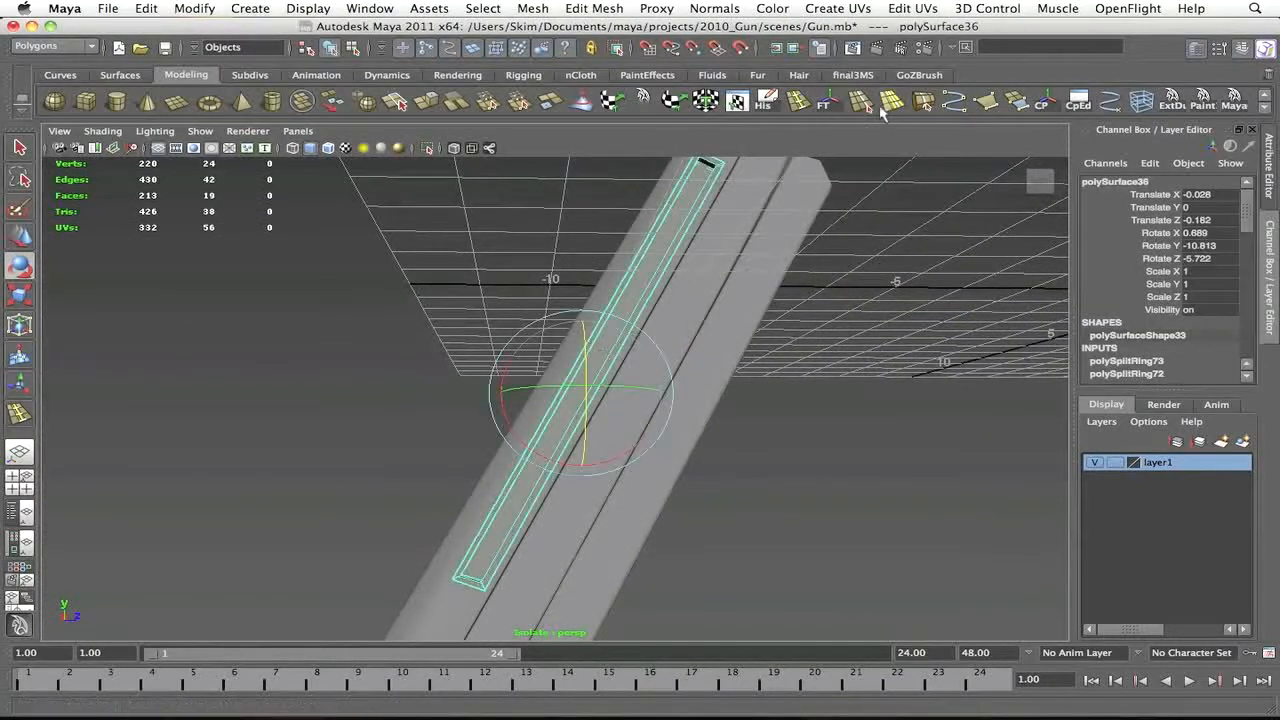
{"action": "left_click", "coordinate": [885, 104]}
{"action": "middle_click_drag", "start_coordinate": [728, 182], "coordinate": [662, 320], "text": "alt"}
{"action": "scroll", "coordinate": [662, 320], "scroll_direction": "up", "scroll_amount": 1}
{"action": "left_click", "coordinate": [665, 283]}
{"action": "left_click_drag", "start_coordinate": [665, 283], "coordinate": [771, 320], "text": "alt"}
{"action": "scroll", "coordinate": [648, 236], "scroll_direction": "up", "scroll_amount": 2}
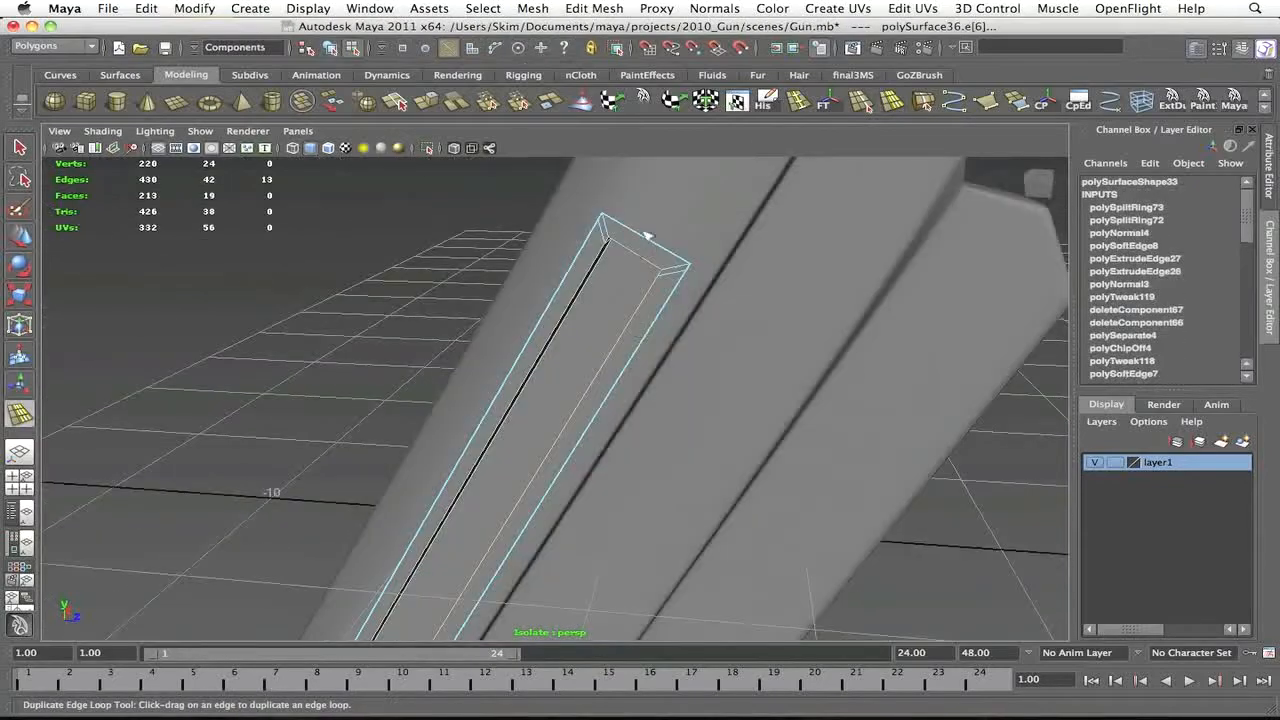
{"action": "left_click_drag", "start_coordinate": [643, 263], "coordinate": [700, 200], "text": "alt"}
{"action": "key", "text": "z"}
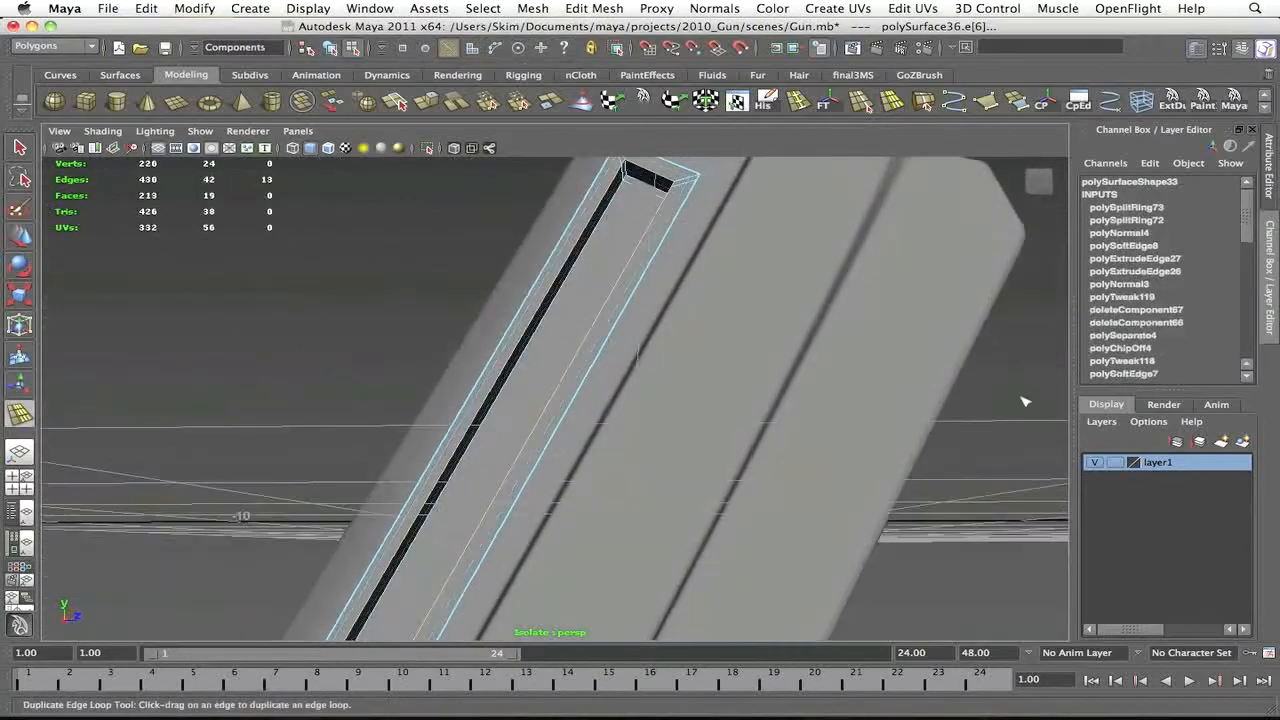
Extrude the strip's central faces, scale them narrower across the strip and return to object selection
{"action": "key", "text": "q"}
{"action": "key", "text": "shift+z"}
{"action": "left_click_drag", "start_coordinate": [643, 177], "coordinate": [590, 235], "text": "alt"}
{"action": "key", "text": "t"}
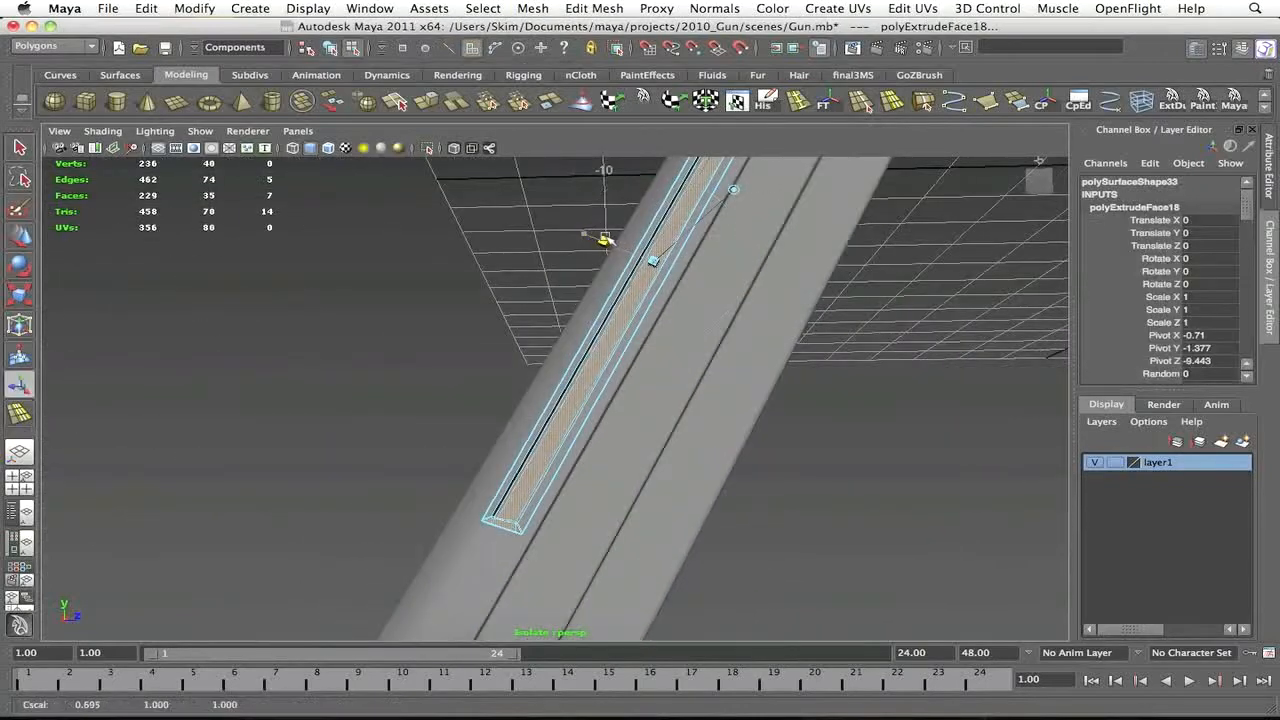
{"action": "left_click_drag", "start_coordinate": [597, 381], "coordinate": [791, 333], "text": "alt"}
{"action": "key", "text": "F8"}
Toggle an option in the render stats of the strip's shape attributes
{"action": "key", "text": "ctrl+a"}
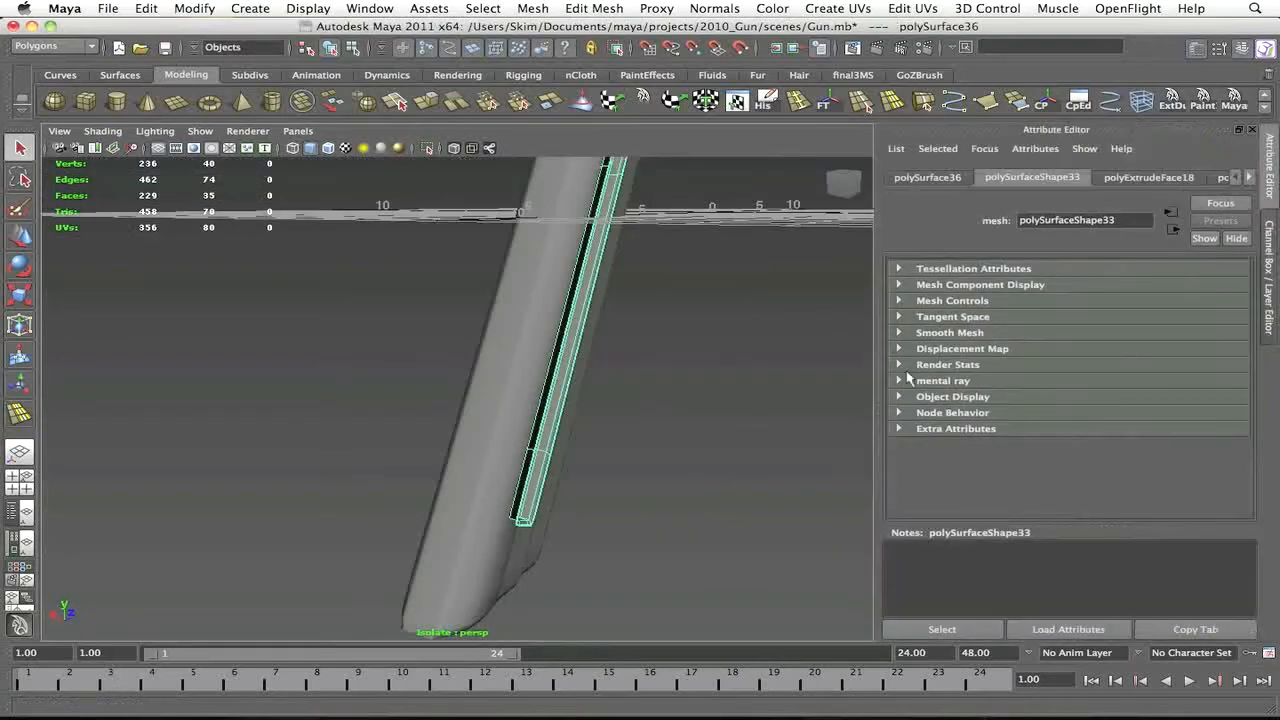
{"action": "left_click", "coordinate": [901, 365]}
{"action": "scroll", "coordinate": [1063, 434], "scroll_direction": "down", "scroll_amount": 1}
{"action": "left_click", "coordinate": [1025, 475]}
{"action": "left_click", "coordinate": [720, 420]}
{"action": "left_click_drag", "start_coordinate": [720, 420], "coordinate": [788, 432], "text": "alt"}
{"action": "key", "text": "ctrl+a"}
Examine the extruded strip and its dark gaps against the grip piece from several angles
{"action": "scroll", "coordinate": [851, 374], "scroll_direction": "down", "scroll_amount": 5}
{"action": "left_click_drag", "start_coordinate": [849, 376], "coordinate": [440, 289], "text": "alt"}
{"action": "left_click", "coordinate": [682, 400]}
{"action": "key", "text": "w"}
{"action": "left_click", "coordinate": [729, 402]}
{"action": "left_click", "coordinate": [447, 288]}
{"action": "left_click_drag", "start_coordinate": [440, 287], "coordinate": [820, 275], "text": "alt"}
{"action": "left_click", "coordinate": [866, 303]}
{"action": "left_click_drag", "start_coordinate": [745, 376], "coordinate": [662, 348], "text": "alt"}
{"action": "left_click", "coordinate": [662, 348]}
{"action": "right_click_drag", "start_coordinate": [660, 347], "coordinate": [673, 397], "text": "alt"}
{"action": "left_click", "coordinate": [982, 406]}
{"action": "left_click_drag", "start_coordinate": [757, 382], "coordinate": [714, 349], "text": "alt"}
Insert an edge loop across the upper part of the strip and bevel it with an offset of 0.1
{"action": "key", "text": "f"}
{"action": "scroll", "coordinate": [696, 326], "scroll_direction": "up", "scroll_amount": 5}
{"action": "left_click", "coordinate": [677, 303]}
{"action": "left_click_drag", "start_coordinate": [677, 303], "coordinate": [558, 301], "text": "alt"}
{"action": "right_click_drag", "start_coordinate": [558, 301], "coordinate": [558, 244]}
{"action": "left_click_drag", "start_coordinate": [582, 340], "coordinate": [563, 333], "text": "alt"}
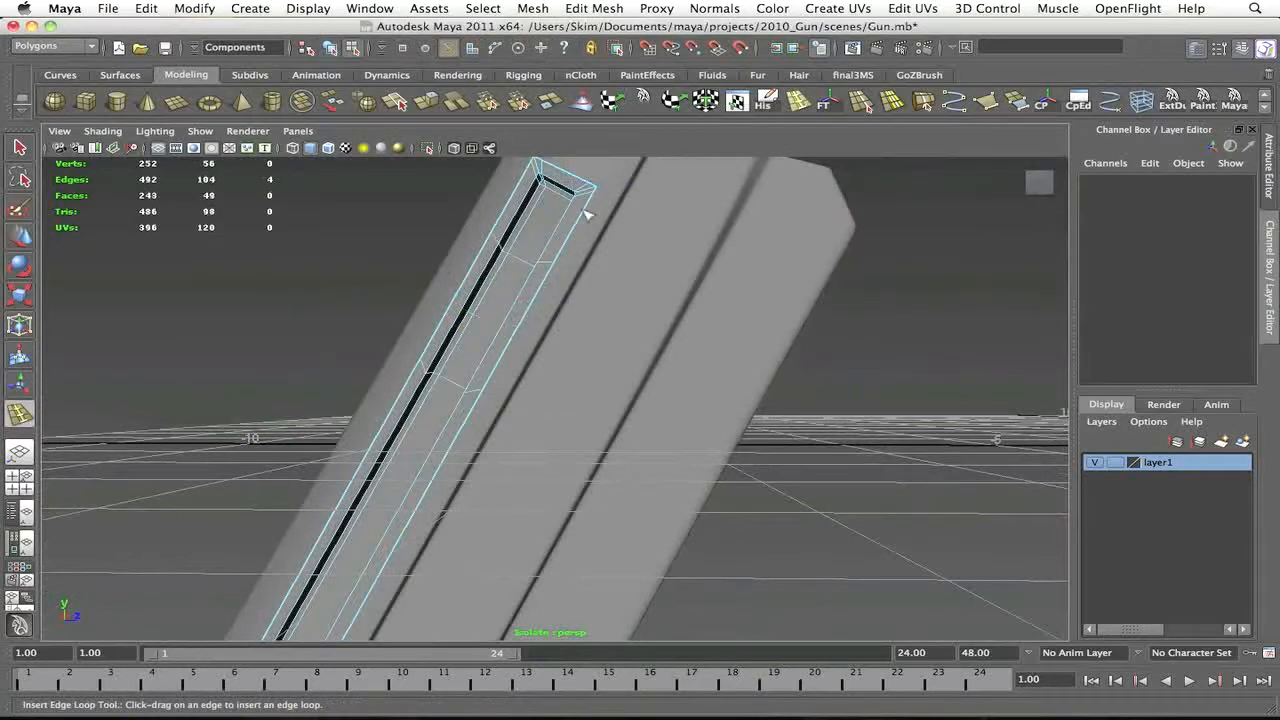
{"action": "key", "text": "F8"}
{"action": "key", "text": "q"}
{"action": "left_click", "coordinate": [1166, 207]}
{"action": "middle_click_drag", "start_coordinate": [740, 350], "coordinate": [681, 352]}
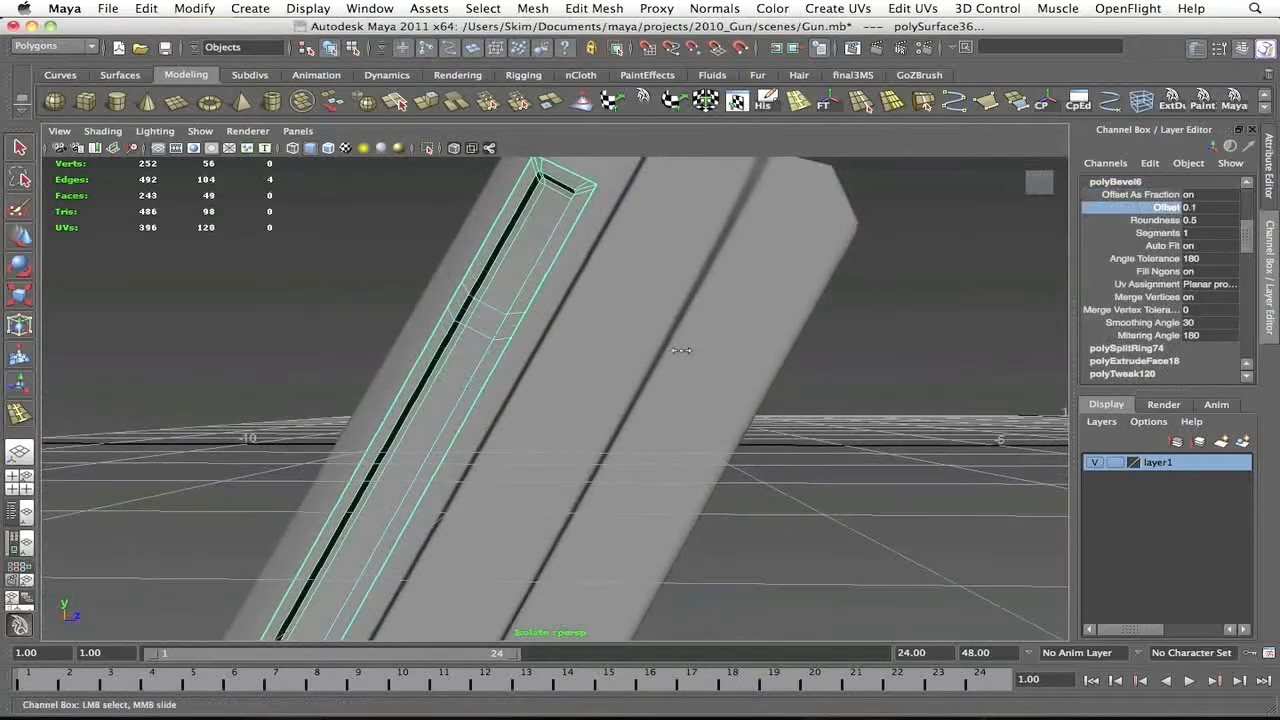
Select the three central faces between the bevelled edges across the strip
{"action": "right_click_drag", "start_coordinate": [494, 355], "coordinate": [557, 386], "text": "alt"}
{"action": "left_click", "coordinate": [557, 386]}
{"action": "left_click_drag", "start_coordinate": [557, 386], "coordinate": [671, 374], "text": "alt"}
{"action": "right_click_drag", "start_coordinate": [671, 374], "coordinate": [740, 420], "text": "alt"}
{"action": "left_click_drag", "start_coordinate": [690, 440], "coordinate": [780, 503], "text": "shift"}
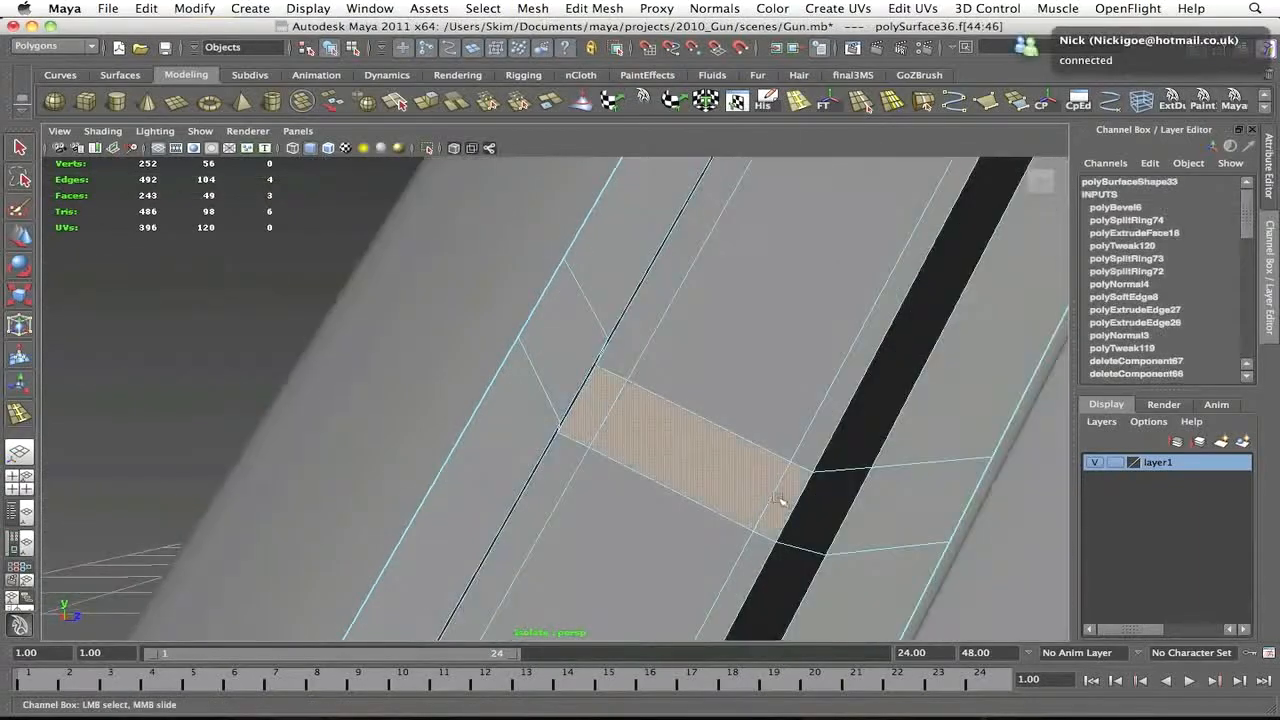
Insert further edge loops across the strip at intervals down to its lower end
{"action": "right_click_drag", "start_coordinate": [780, 503], "coordinate": [712, 440], "text": "alt"}
{"action": "left_click_drag", "start_coordinate": [712, 440], "coordinate": [729, 297], "text": "alt"}
{"action": "right_click_drag", "start_coordinate": [729, 297], "coordinate": [640, 370], "text": "alt"}
{"action": "key", "text": "y"}
{"action": "left_click", "coordinate": [591, 411]}
{"action": "right_click_drag", "start_coordinate": [606, 440], "coordinate": [567, 467], "text": "alt"}
{"action": "left_click", "coordinate": [568, 467]}
{"action": "right_click_drag", "start_coordinate": [708, 400], "coordinate": [610, 440], "text": "alt"}
{"action": "left_click", "coordinate": [549, 486]}
{"action": "middle_click_drag", "start_coordinate": [590, 420], "coordinate": [725, 240], "text": "alt"}
{"action": "left_click", "coordinate": [640, 372]}
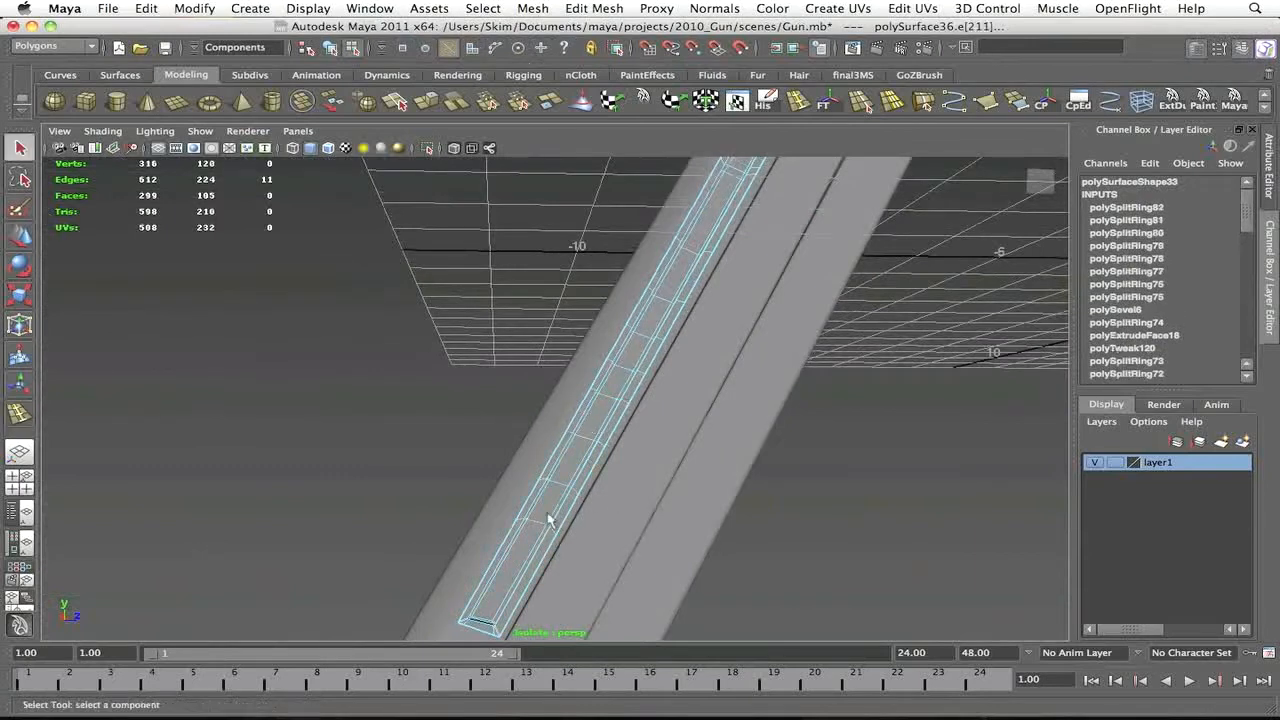